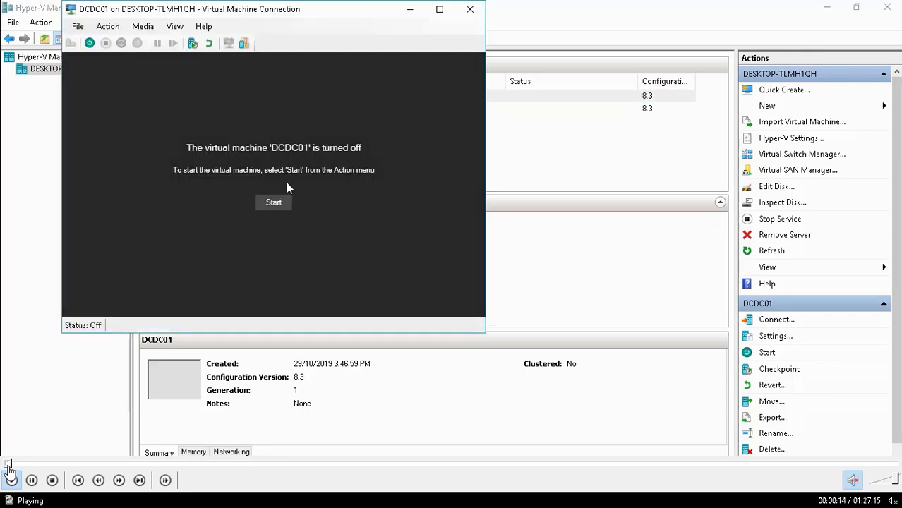
Start the DCDC01 virtual machine from its Virtual Machine Connection window.
{"action": "left_click", "coordinate": [274, 201]}
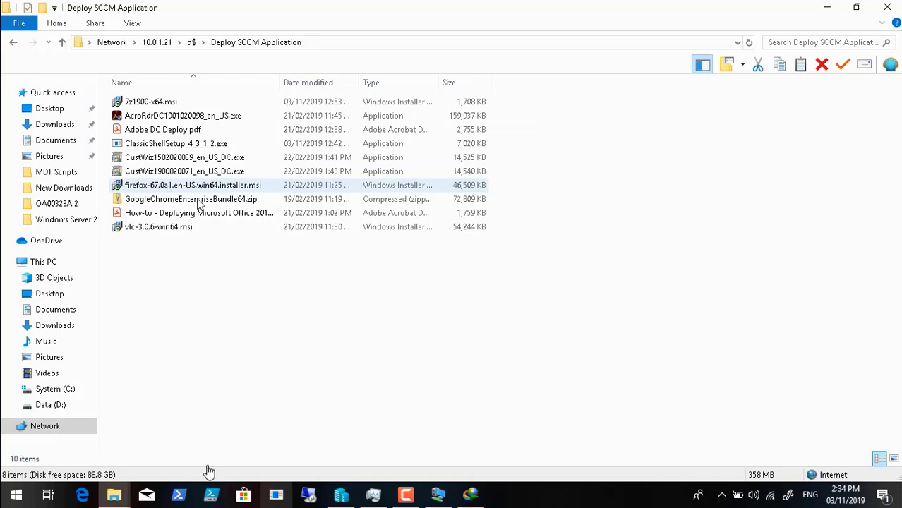
Extract GoogleChromeEnterpriseBundle64.zip with 7-Zip into its own folder, then close the share window.
{"action": "mouse_move", "coordinate": [106, 502]}
{"action": "left_click", "coordinate": [11, 480]}
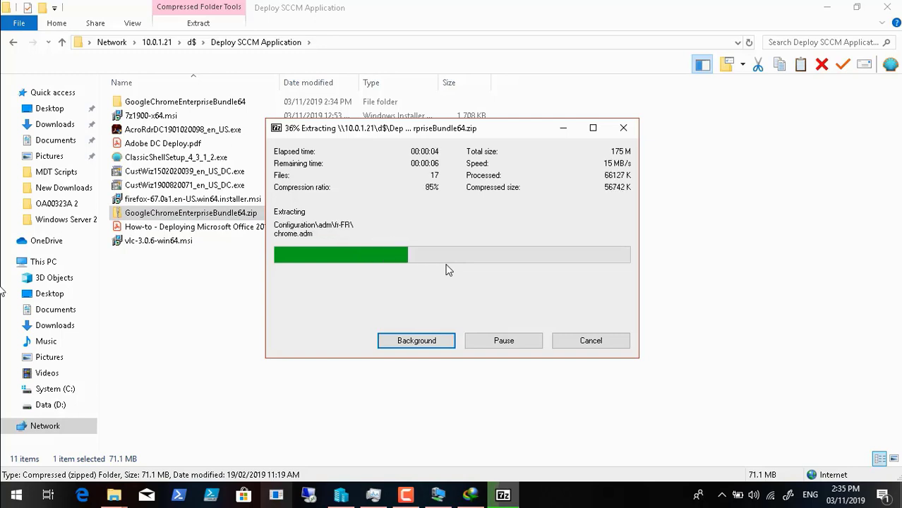
{"action": "mouse_move", "coordinate": [30, 486]}
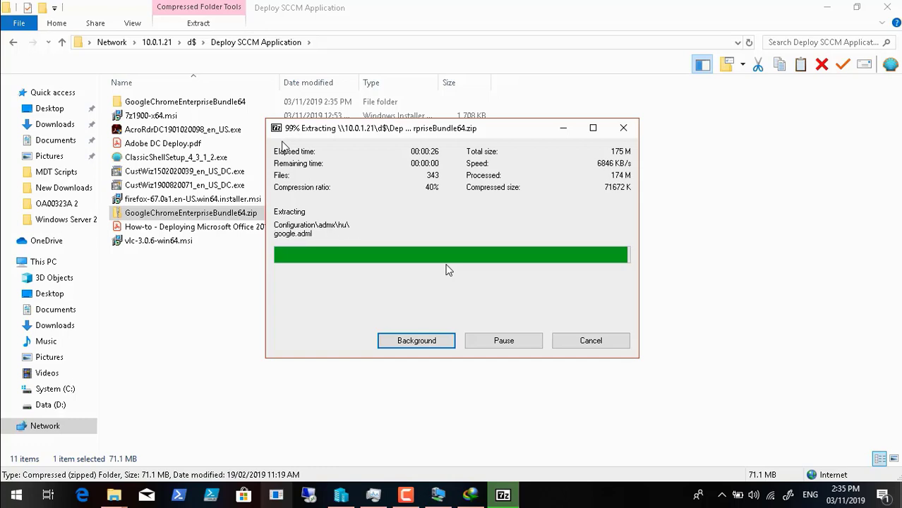
{"action": "left_click", "coordinate": [890, 9]}
In the DCDC02 session, launch New Application on MDT Deployment Share > Applications.
{"action": "mouse_move", "coordinate": [466, 499]}
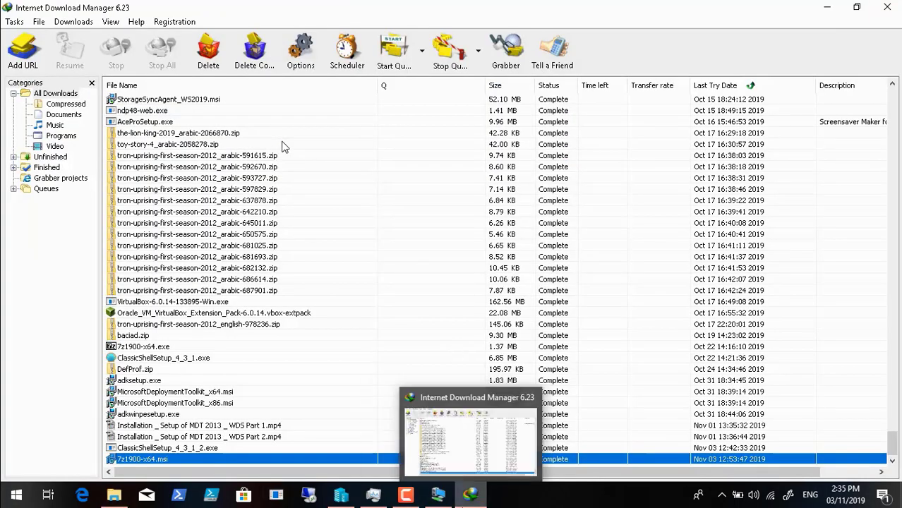
{"action": "left_click", "coordinate": [437, 495]}
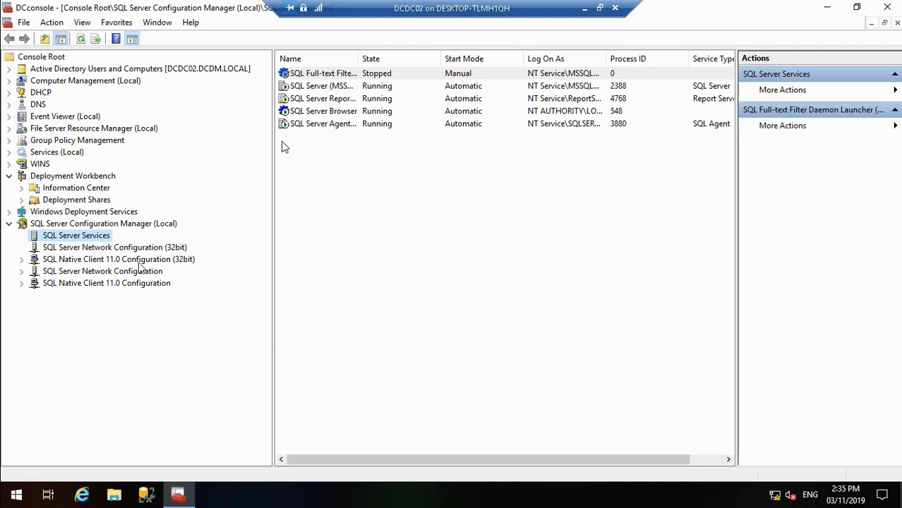
{"action": "left_click", "coordinate": [21, 200]}
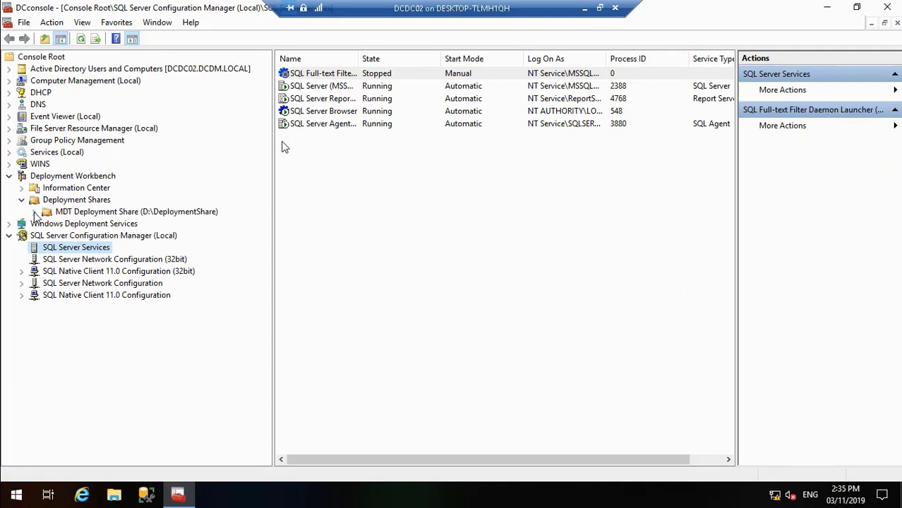
{"action": "left_click", "coordinate": [34, 212]}
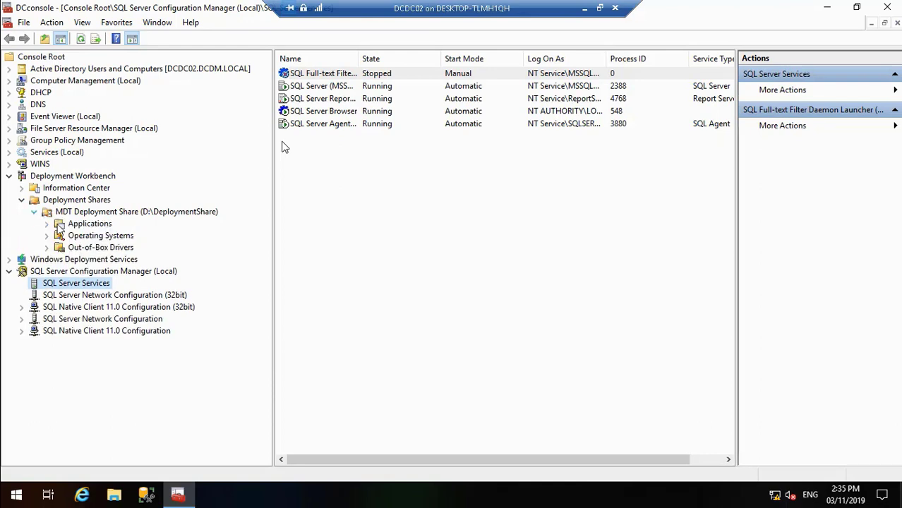
{"action": "left_click", "coordinate": [84, 226]}
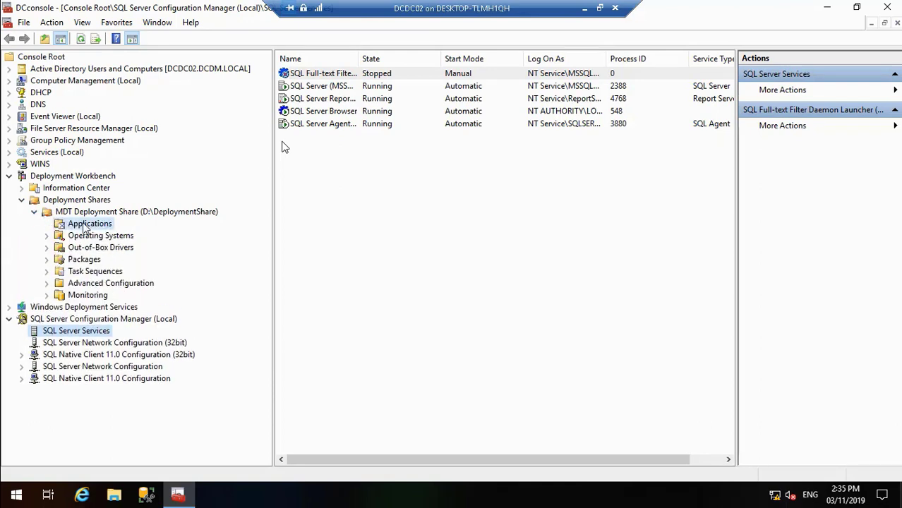
{"action": "right_click", "coordinate": [84, 225]}
{"action": "left_click", "coordinate": [106, 232]}
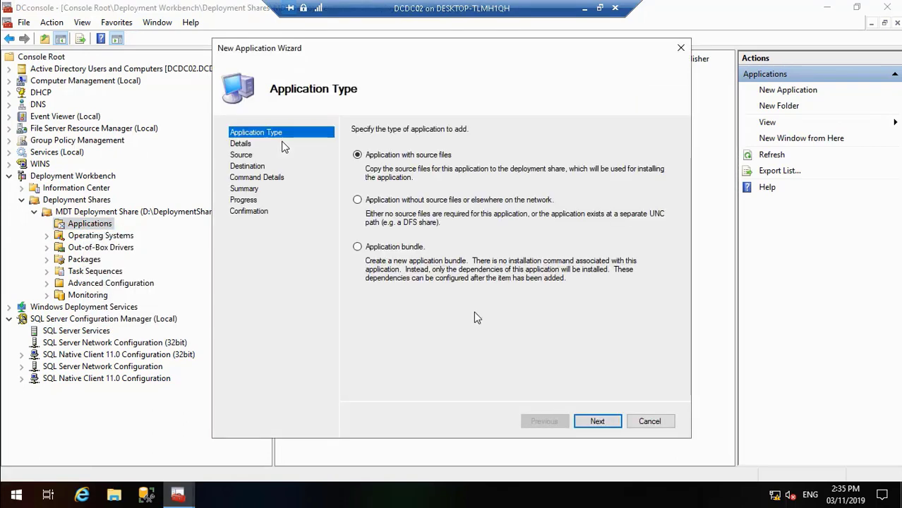
{"action": "left_click", "coordinate": [597, 421]}
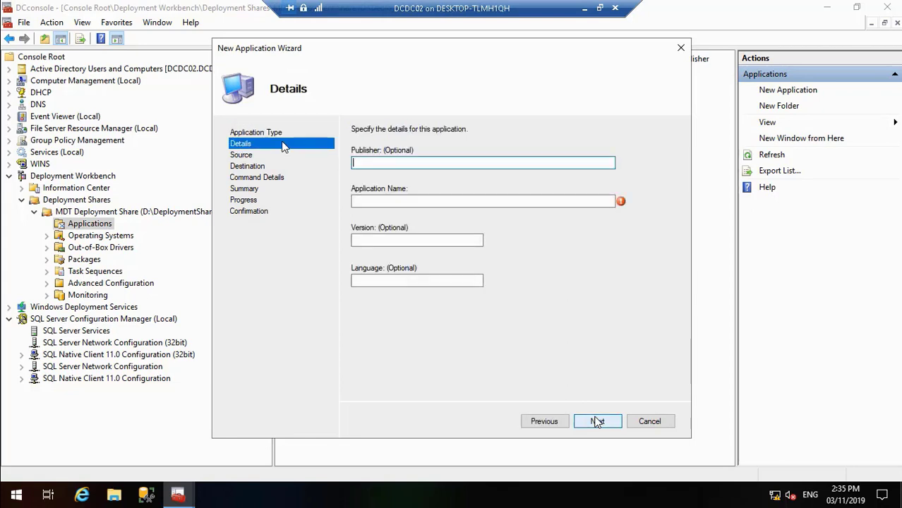
{"action": "type", "text": "7-zip"}
{"action": "left_click", "coordinate": [36, 465]}
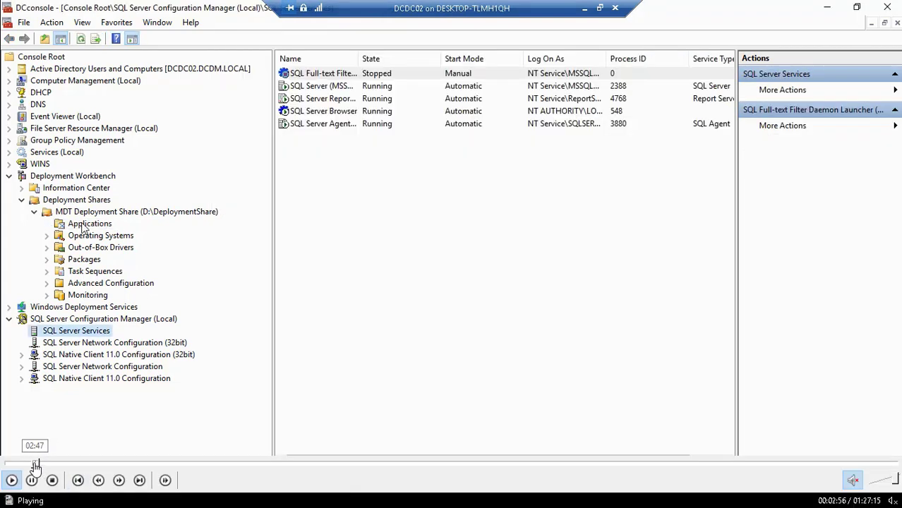
{"action": "left_click", "coordinate": [38, 464]}
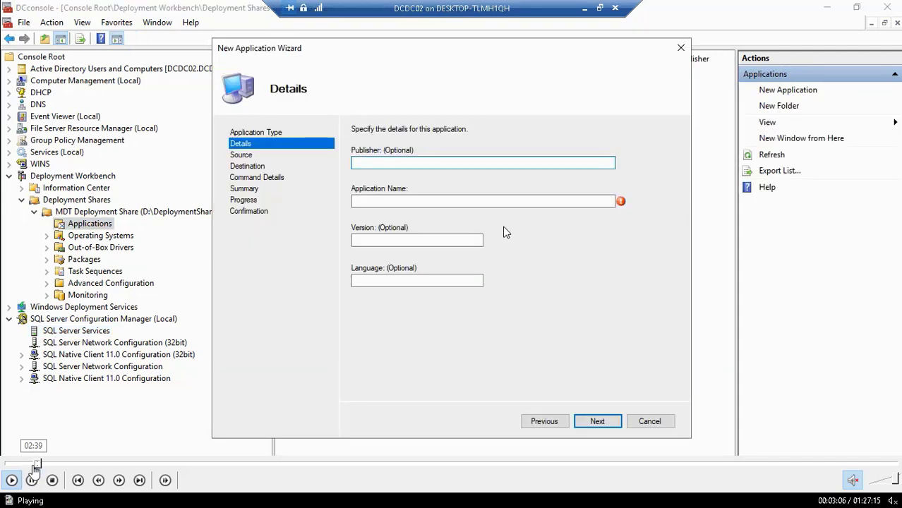
{"action": "left_click", "coordinate": [33, 464]}
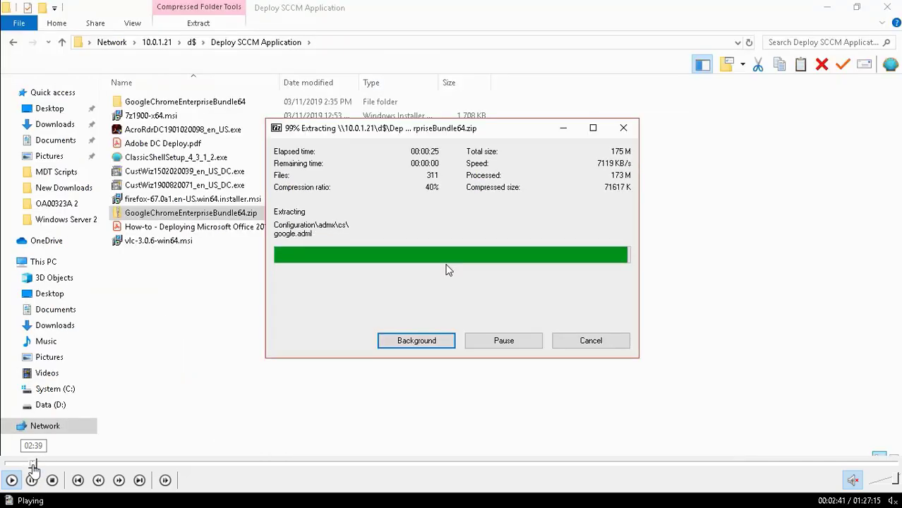
{"action": "left_click", "coordinate": [35, 465]}
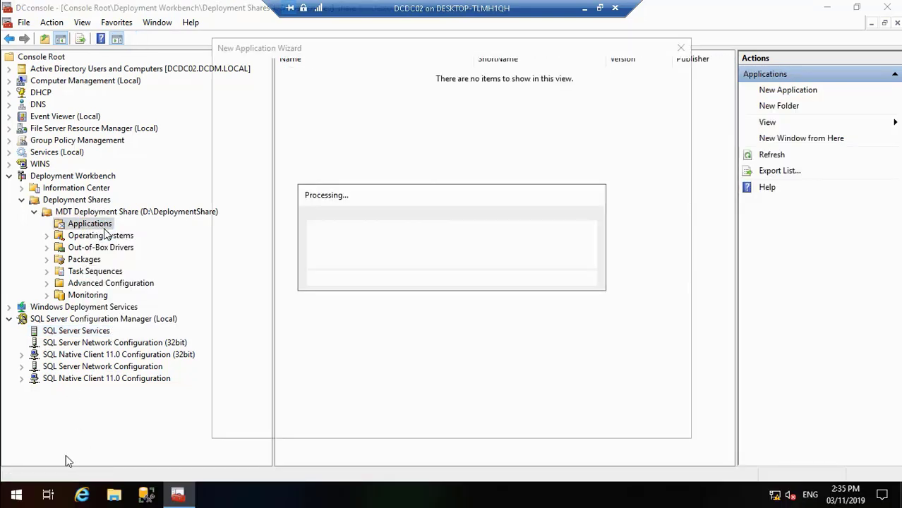
{"action": "mouse_move", "coordinate": [32, 483]}
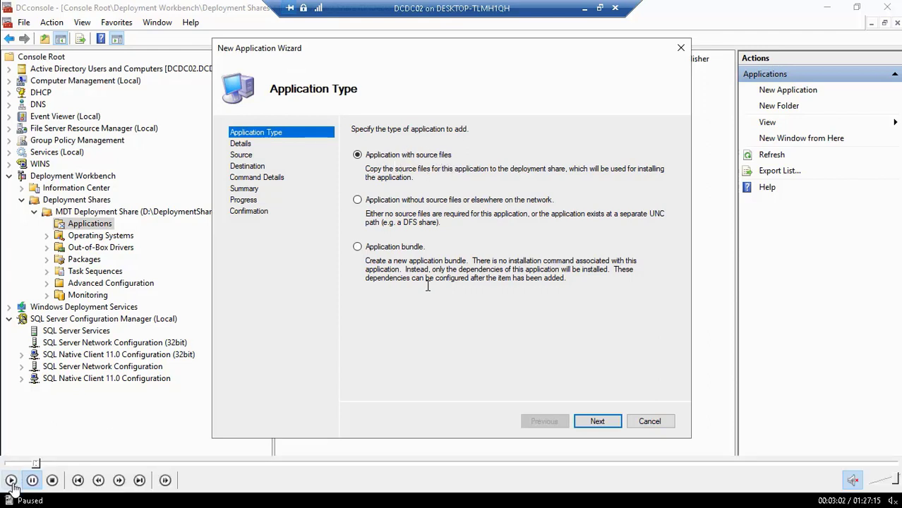
Keep the source-files application type and name the application 7-zip, publisher 7-zip.
{"action": "left_click", "coordinate": [595, 421]}
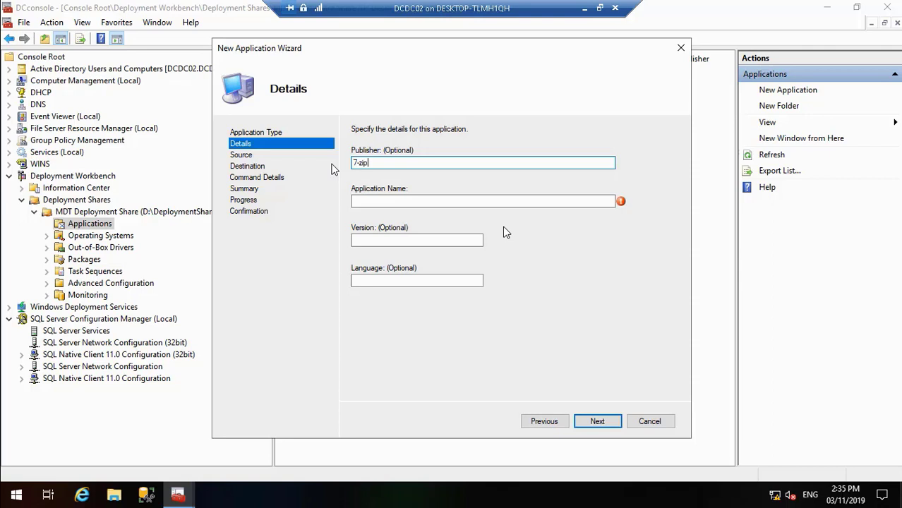
{"action": "left_click", "coordinate": [449, 201]}
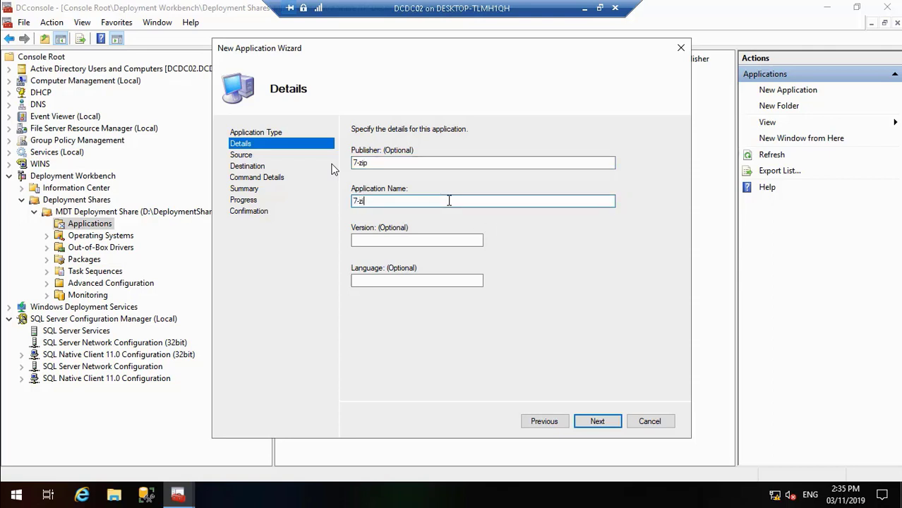
{"action": "type", "text": "7-zip"}
{"action": "left_click", "coordinate": [597, 422]}
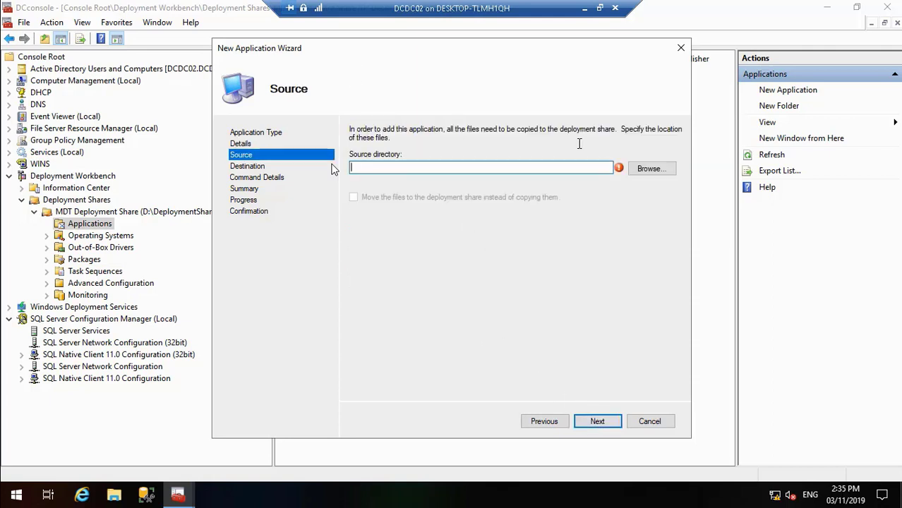
Cancel the source folder browse, close the download manager, and bring up the server's File Explorer.
{"action": "left_click", "coordinate": [649, 173]}
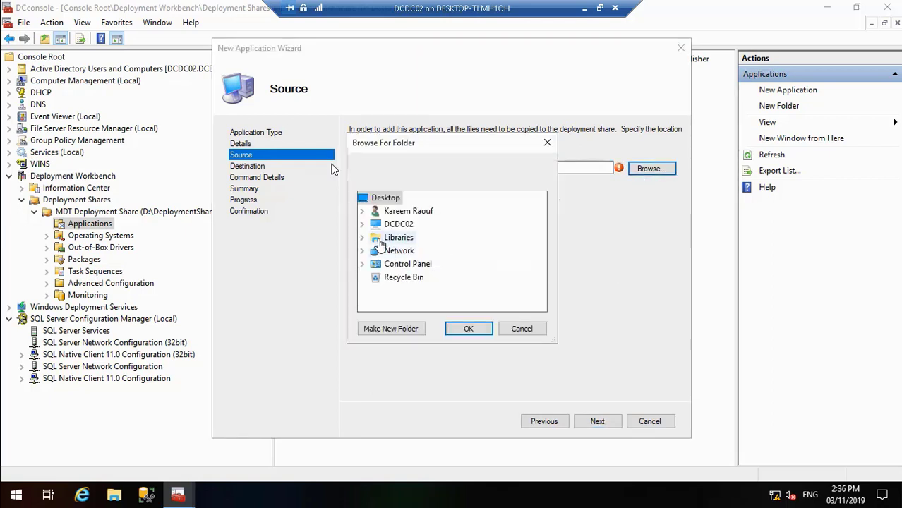
{"action": "left_click", "coordinate": [520, 329]}
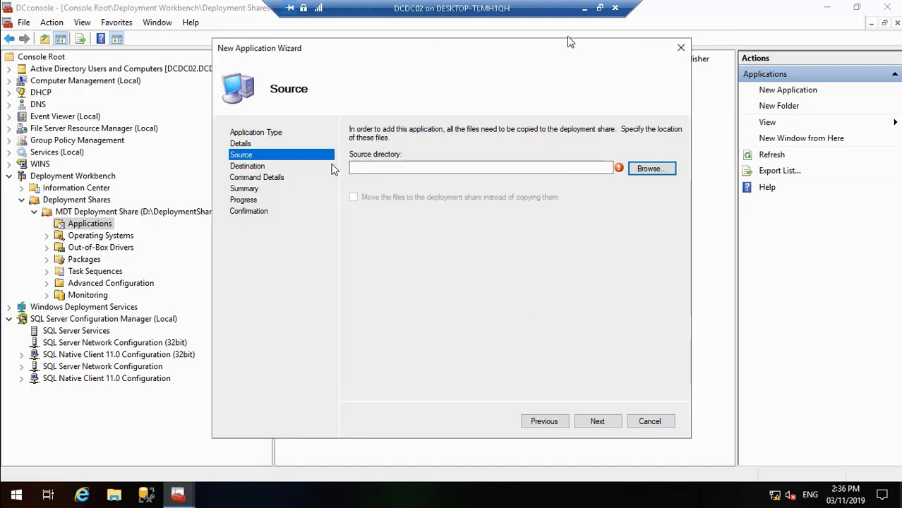
{"action": "left_click", "coordinate": [585, 10]}
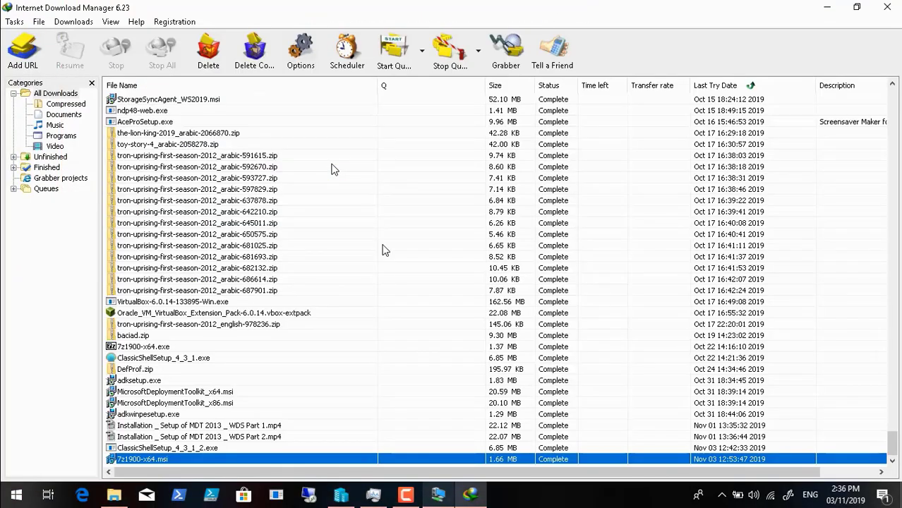
{"action": "left_click", "coordinate": [887, 7]}
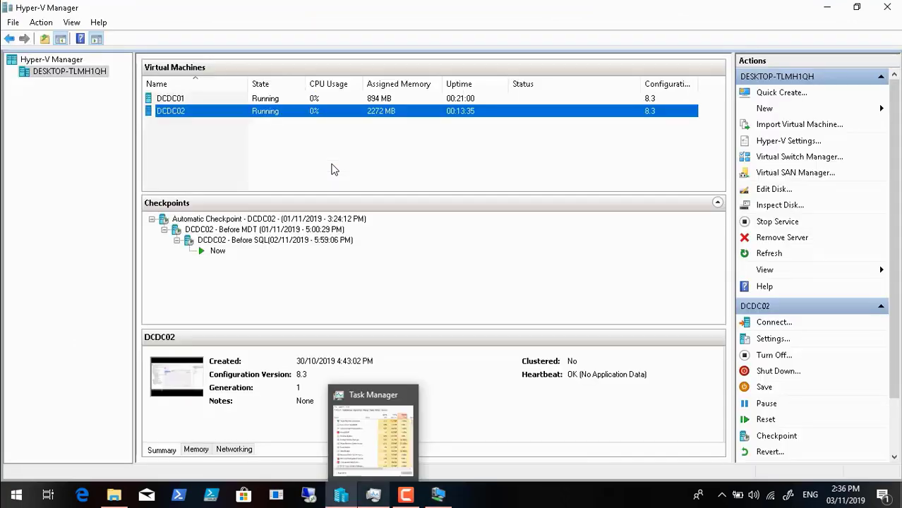
{"action": "left_click", "coordinate": [437, 499]}
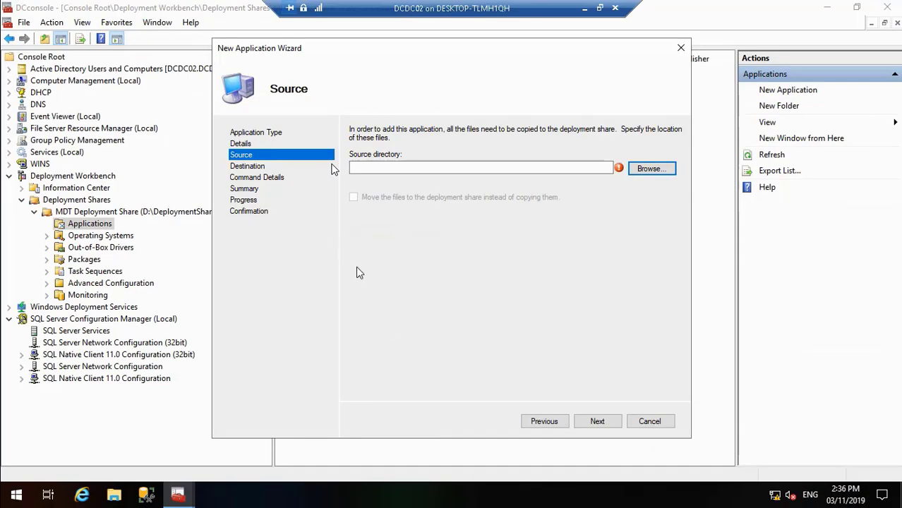
{"action": "left_click", "coordinate": [115, 496]}
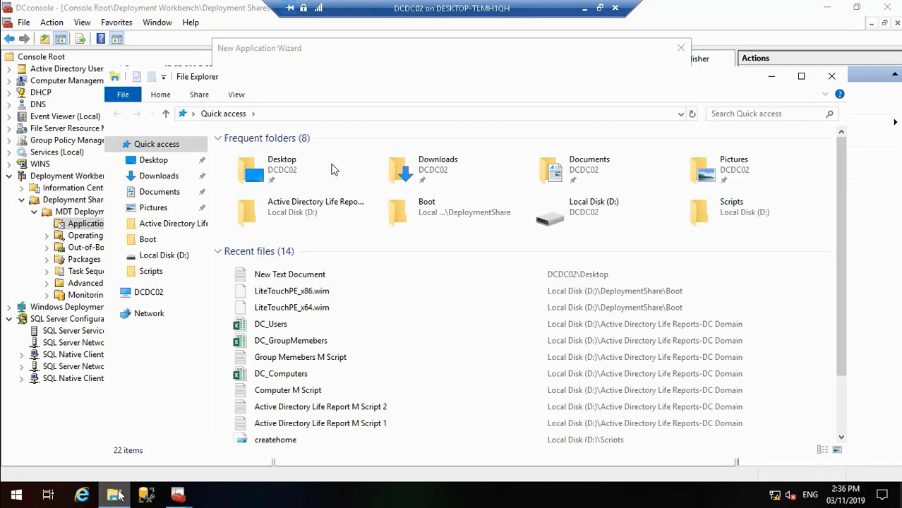
Open D:\Deploy SCCM Application and create the 7-zip and Adobe folders.
{"action": "left_click", "coordinate": [164, 258]}
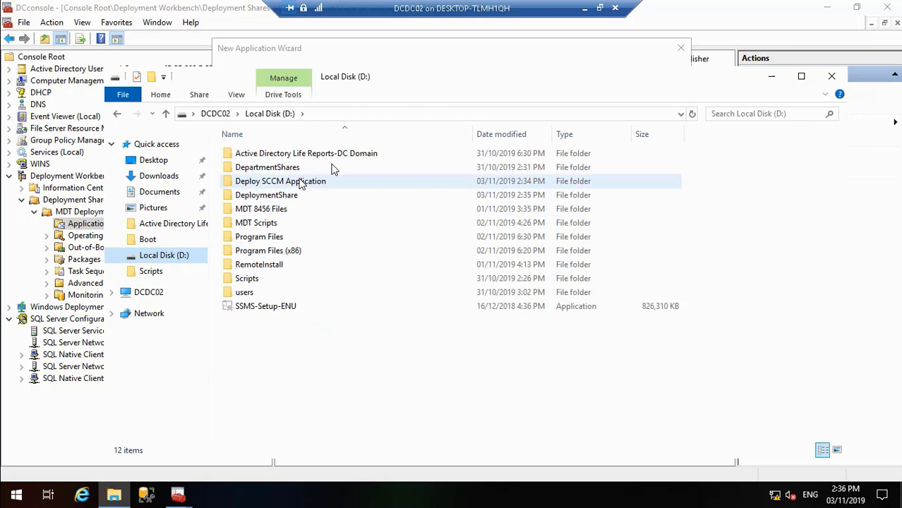
{"action": "double_click", "coordinate": [300, 181]}
{"action": "right_click", "coordinate": [314, 384]}
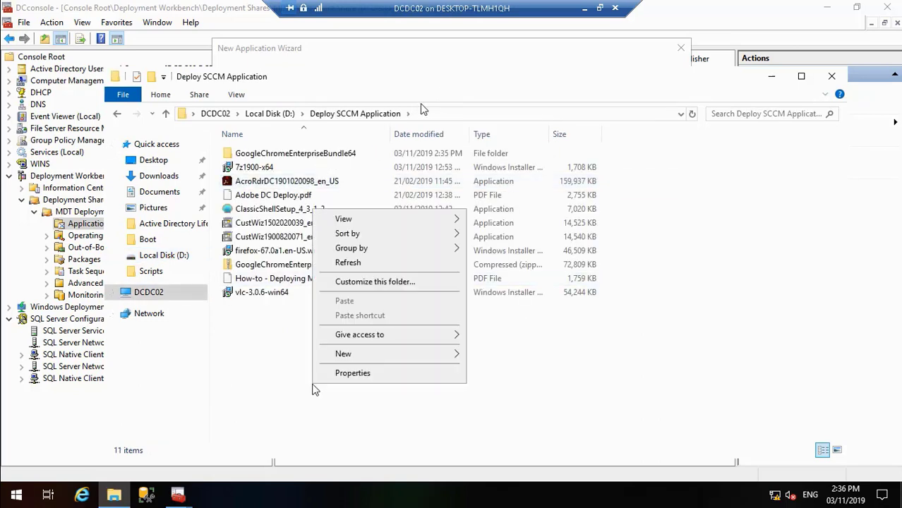
{"action": "mouse_move", "coordinate": [387, 353]}
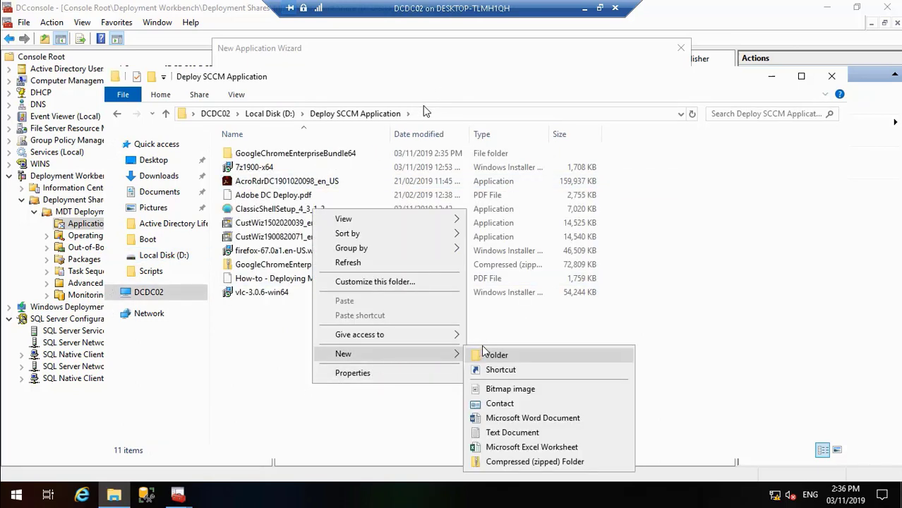
{"action": "left_click", "coordinate": [495, 359]}
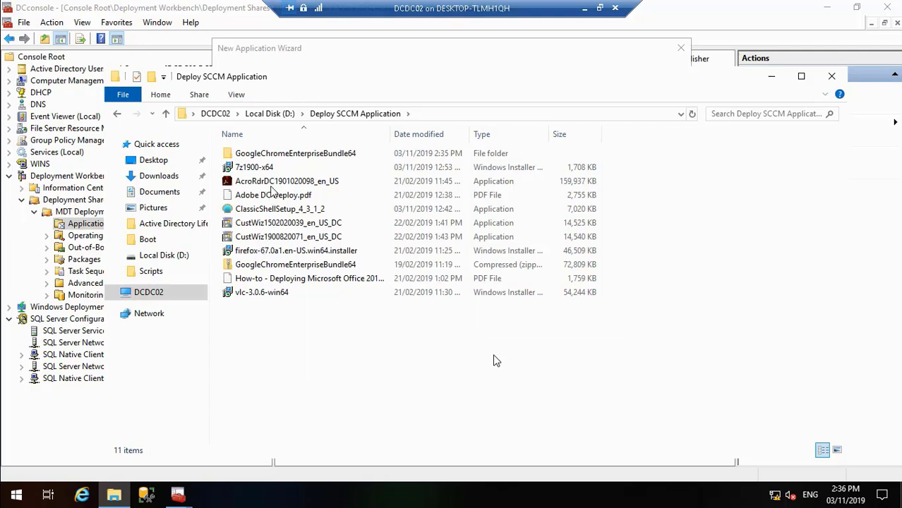
{"action": "type", "text": "7-zip"}
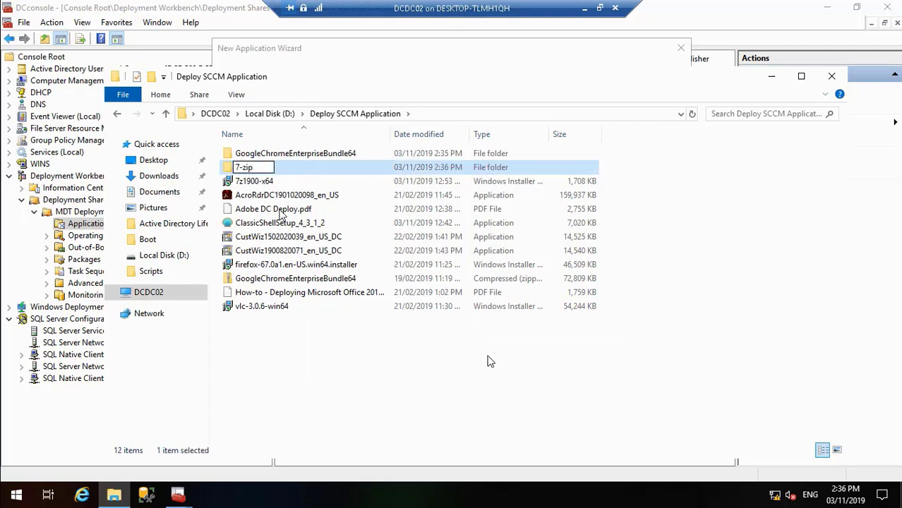
{"action": "left_click", "coordinate": [382, 395]}
{"action": "right_click", "coordinate": [382, 395]}
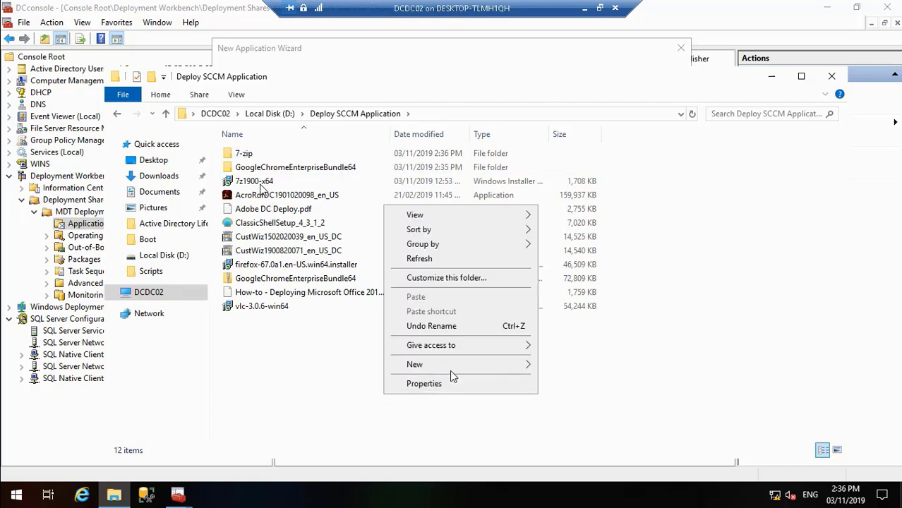
{"action": "mouse_move", "coordinate": [480, 364]}
{"action": "left_click", "coordinate": [571, 365]}
{"action": "type", "text": "Adob"}
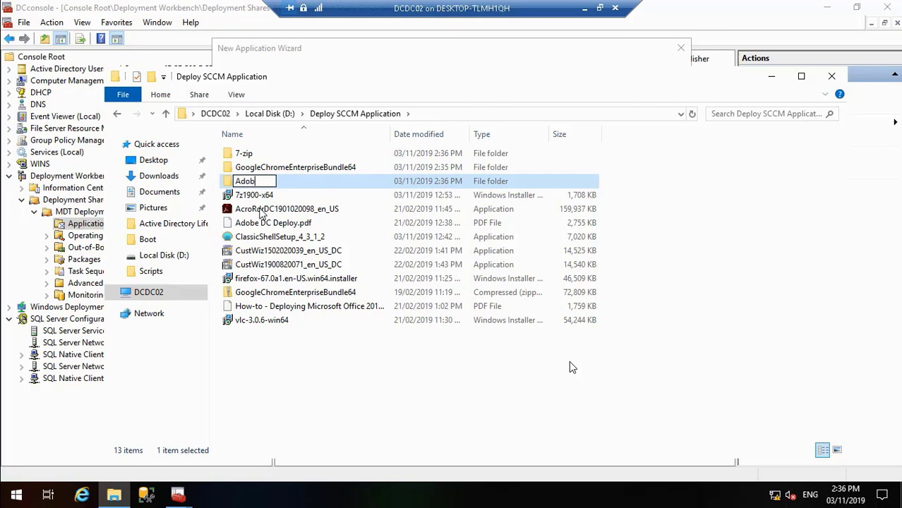
{"action": "left_click", "coordinate": [442, 400]}
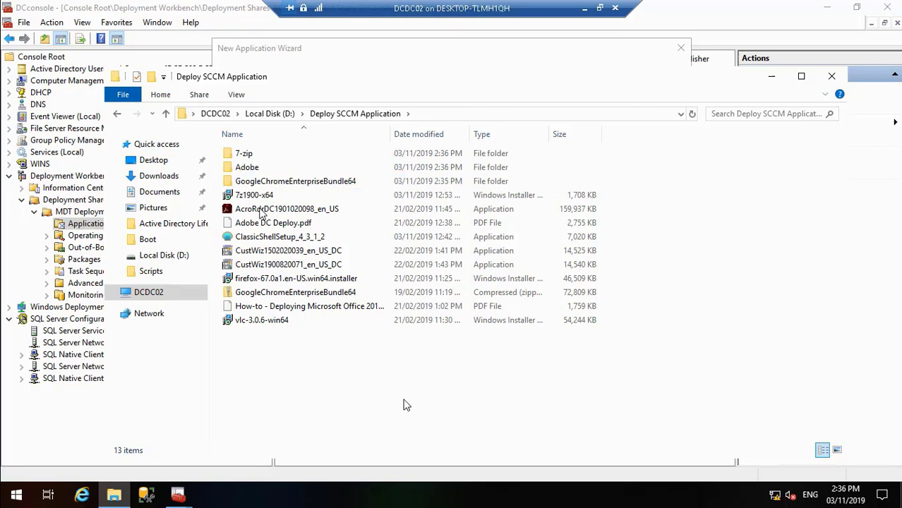
Create the ClassicShell and VLC folders alongside them.
{"action": "right_click", "coordinate": [403, 402]}
{"action": "mouse_move", "coordinate": [460, 372]}
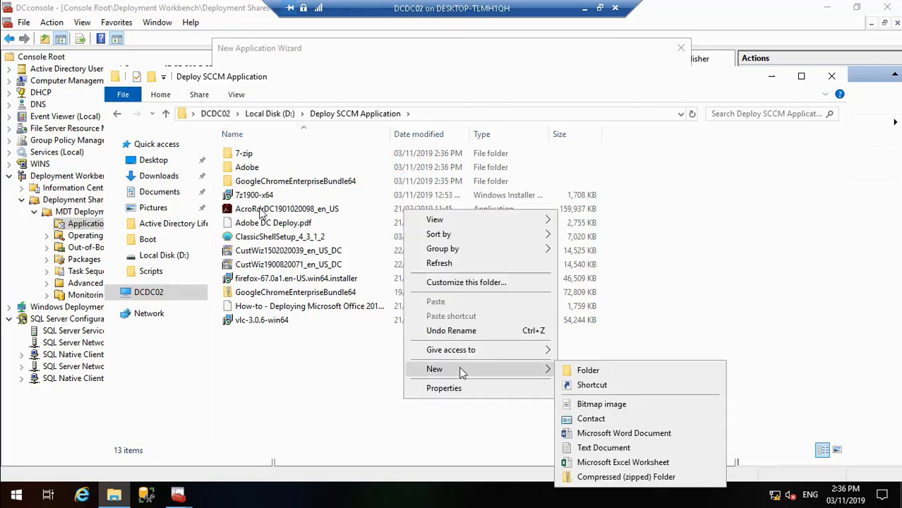
{"action": "left_click", "coordinate": [609, 371]}
{"action": "type", "text": "Cla"}
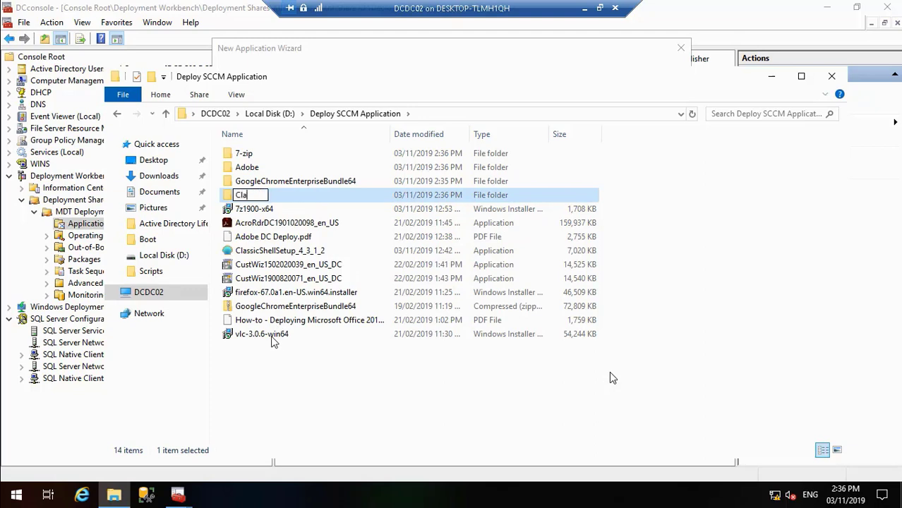
{"action": "type", "text": "ssicShell"}
{"action": "key", "text": "Return"}
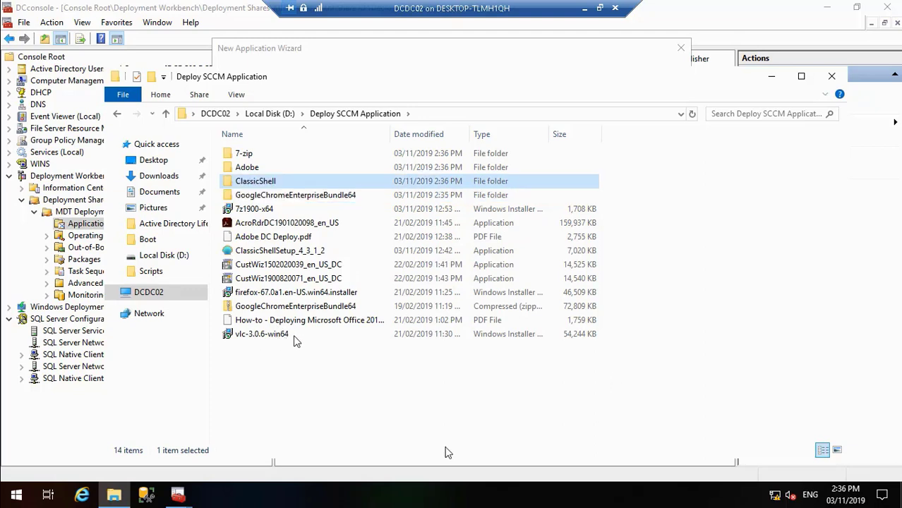
{"action": "right_click", "coordinate": [368, 424]}
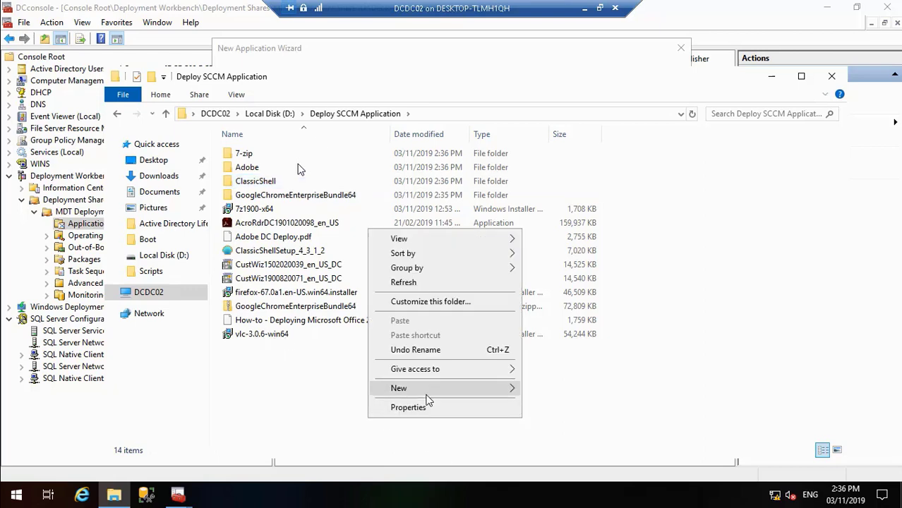
{"action": "mouse_move", "coordinate": [429, 392]}
{"action": "left_click", "coordinate": [552, 390]}
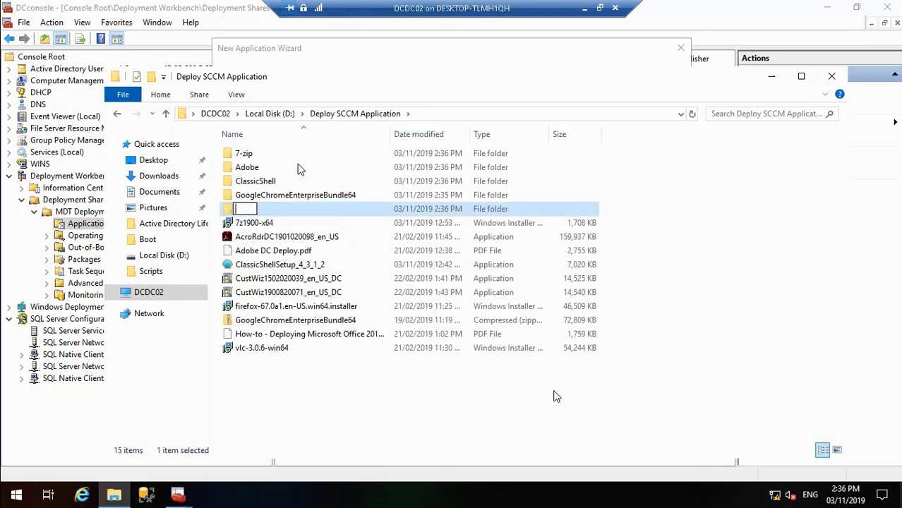
{"action": "type", "text": "VLC"}
{"action": "key", "text": "Return"}
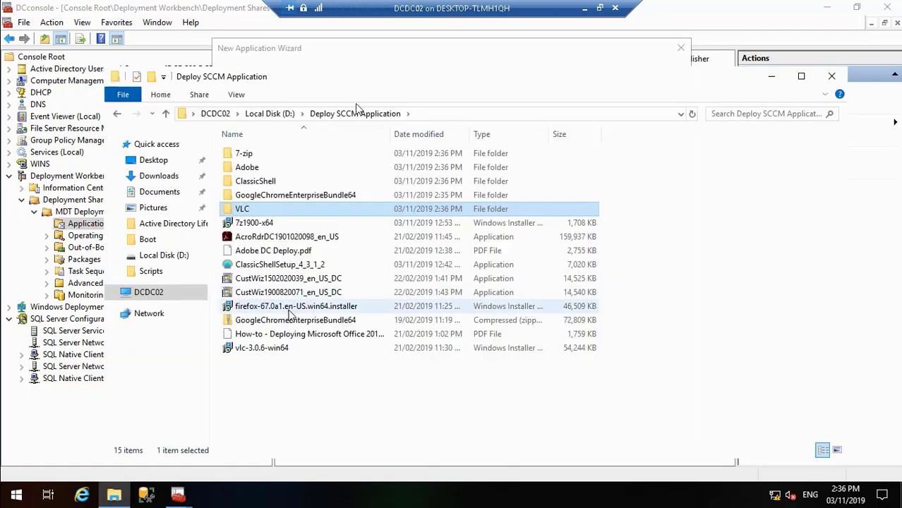
Move the 7-Zip, Adobe (Reader, CustWiz files, PDF), Classic Shell and VLC installers into their folders.
{"action": "left_click", "coordinate": [269, 228]}
{"action": "left_click_drag", "start_coordinate": [268, 227], "coordinate": [247, 156]}
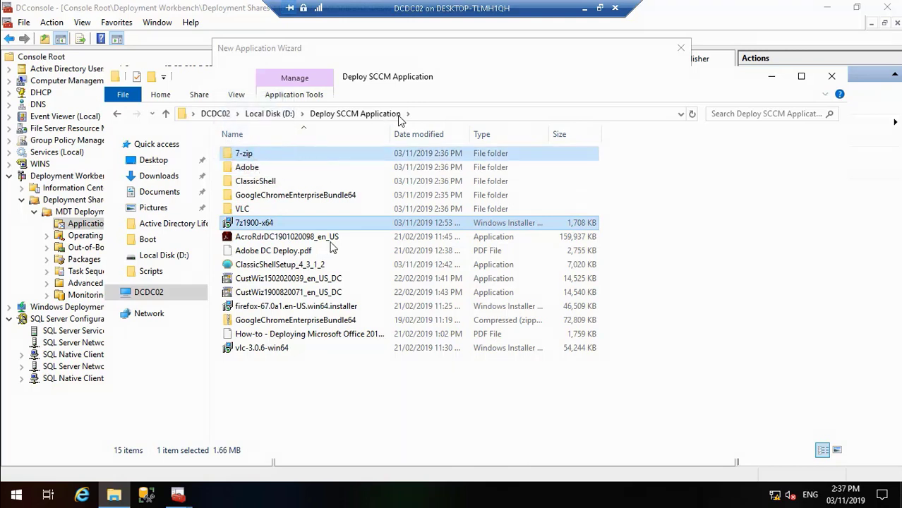
{"action": "left_click_drag", "start_coordinate": [317, 226], "coordinate": [257, 171]}
{"action": "left_click", "coordinate": [302, 251]}
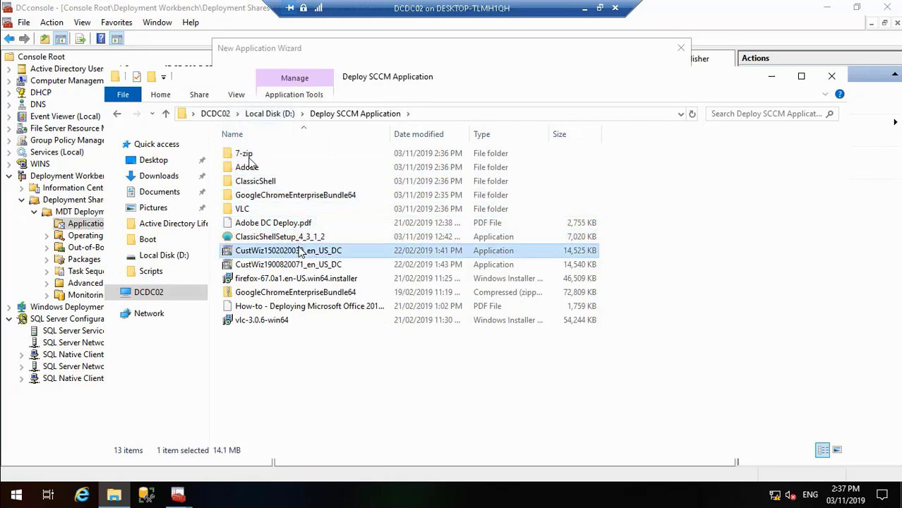
{"action": "left_click", "coordinate": [307, 272], "text": "ctrl"}
{"action": "left_click", "coordinate": [297, 225], "text": "ctrl"}
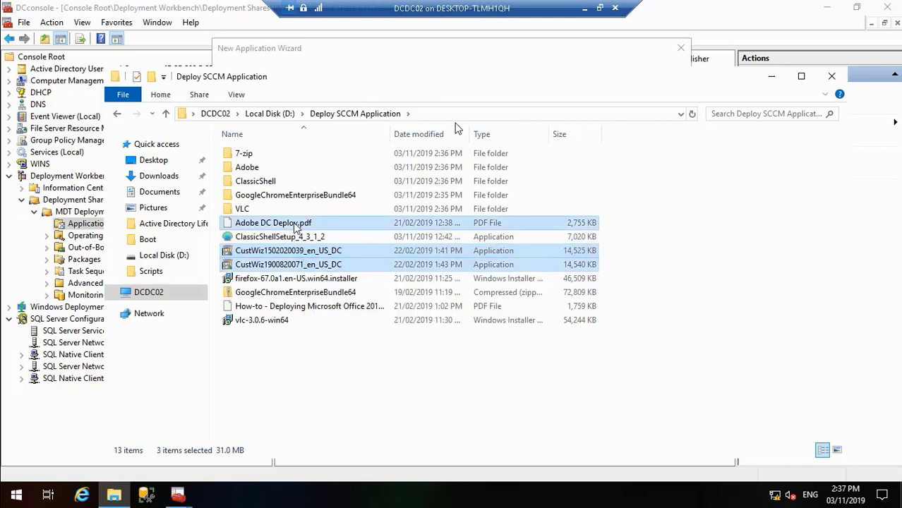
{"action": "left_click_drag", "start_coordinate": [296, 225], "coordinate": [254, 167]}
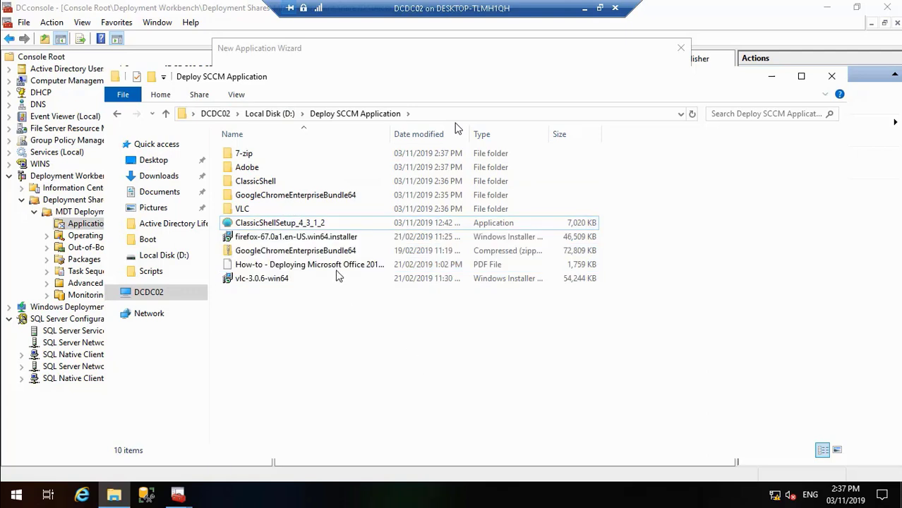
{"action": "left_click", "coordinate": [288, 224]}
{"action": "left_click_drag", "start_coordinate": [287, 224], "coordinate": [248, 181]}
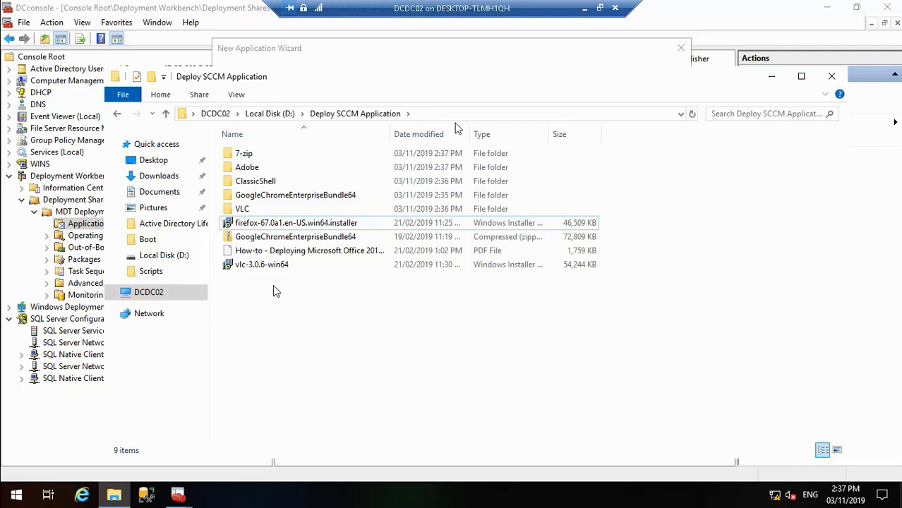
{"action": "left_click", "coordinate": [259, 271]}
{"action": "left_click_drag", "start_coordinate": [259, 271], "coordinate": [244, 209]}
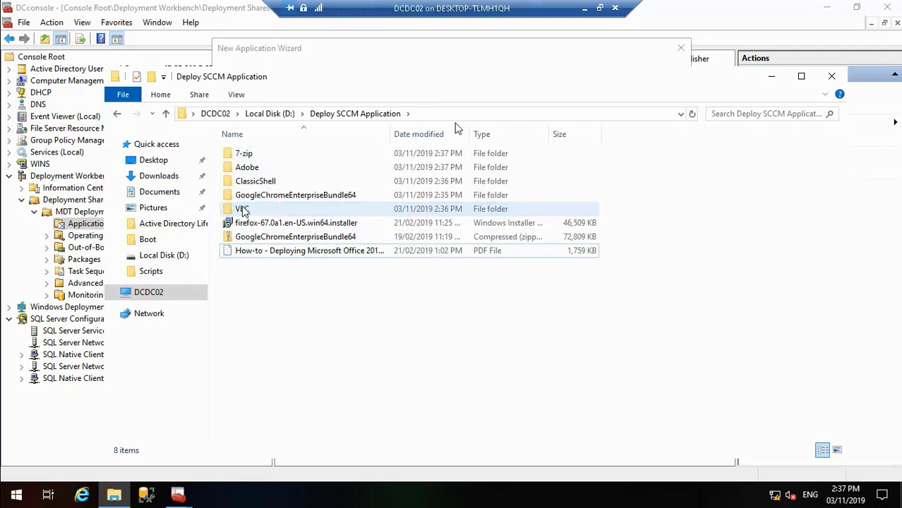
Create a FireFox folder and move the Firefox installer into it.
{"action": "right_click", "coordinate": [320, 338]}
{"action": "mouse_move", "coordinate": [387, 307]}
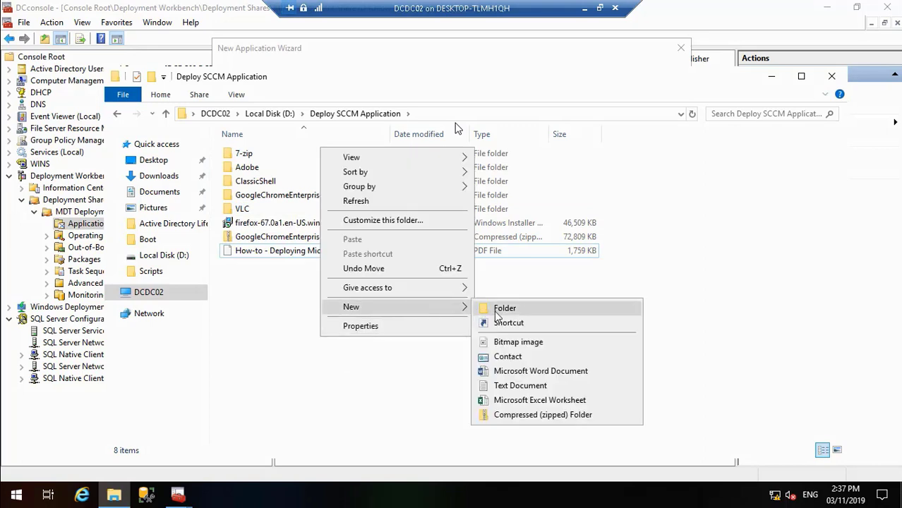
{"action": "left_click", "coordinate": [491, 311]}
{"action": "key", "text": "BackSpace"}
{"action": "type", "text": "Fire"}
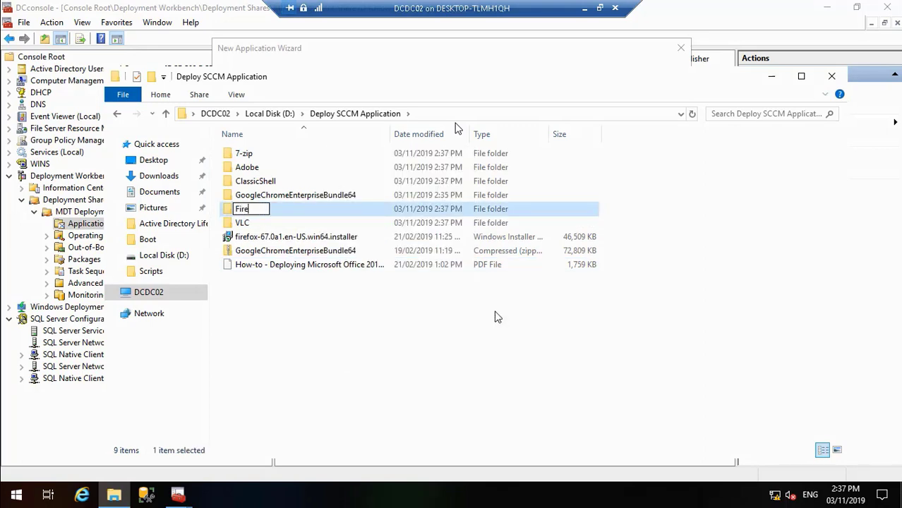
{"action": "type", "text": "Fox"}
{"action": "left_click", "coordinate": [417, 332]}
{"action": "left_click_drag", "start_coordinate": [322, 235], "coordinate": [258, 199]}
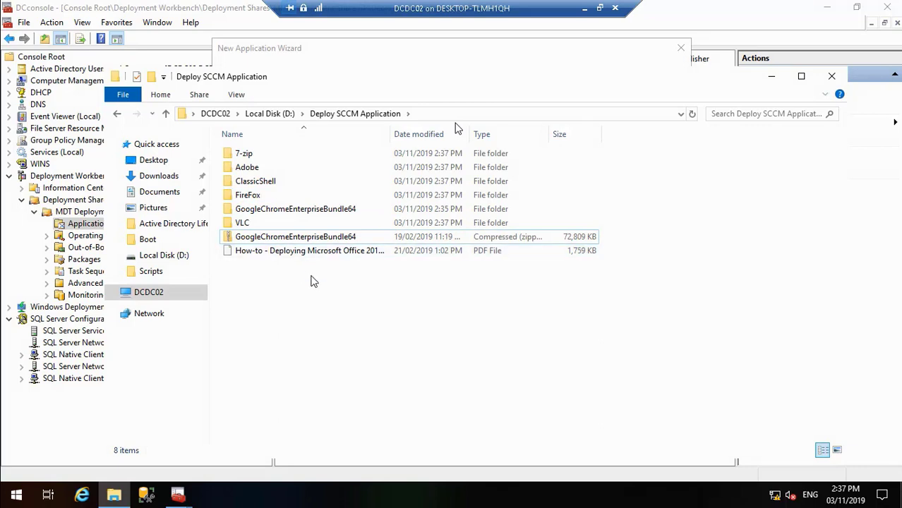
Turn on file name extensions, open 7-zip, select the full 7z1900-x64.msi name, then minimize Explorer.
{"action": "left_click", "coordinate": [237, 94]}
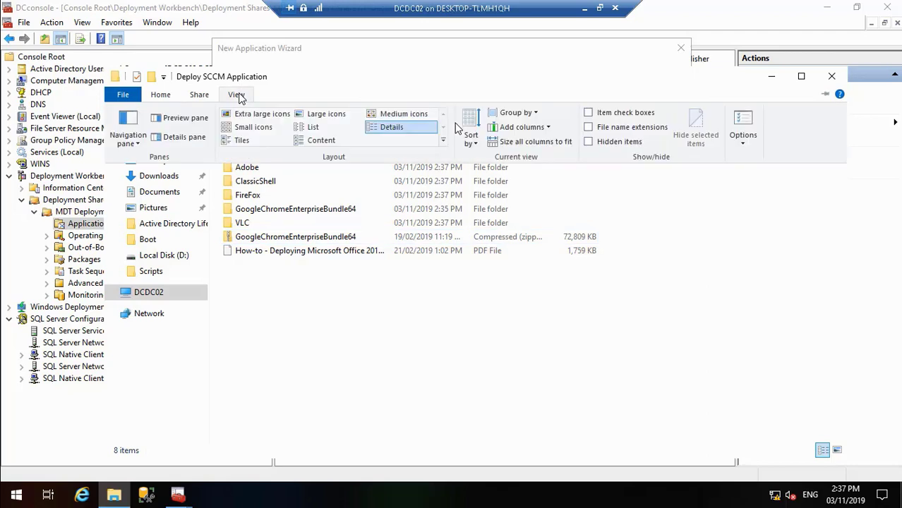
{"action": "left_click", "coordinate": [589, 127]}
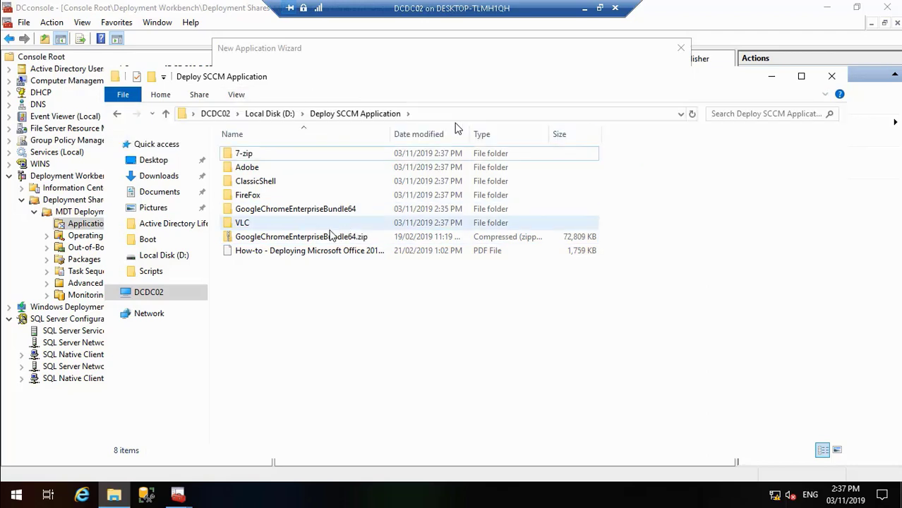
{"action": "left_click", "coordinate": [247, 153]}
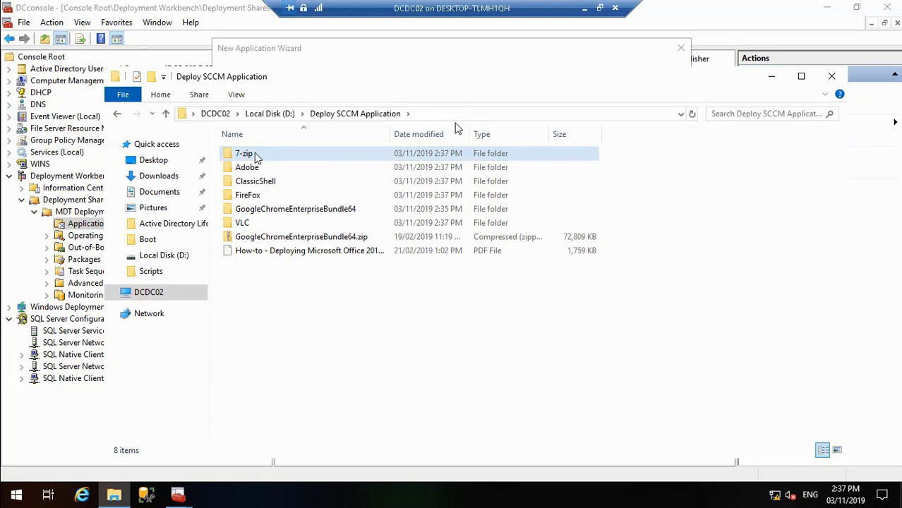
{"action": "double_click", "coordinate": [255, 157]}
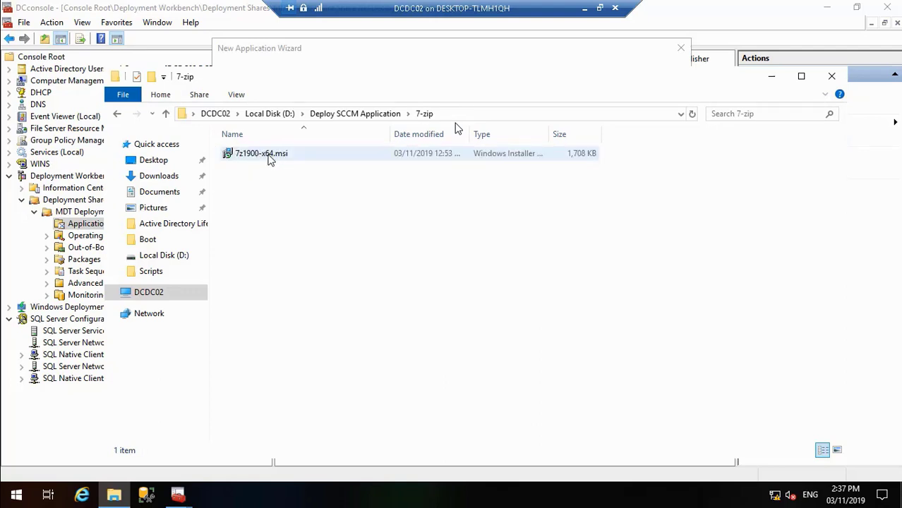
{"action": "left_click", "coordinate": [270, 157]}
{"action": "right_click", "coordinate": [269, 157]}
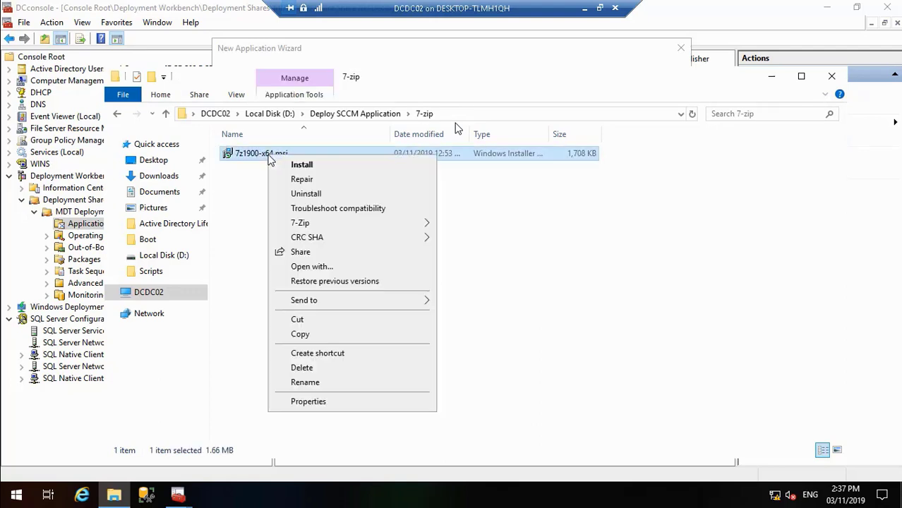
{"action": "left_click", "coordinate": [359, 383]}
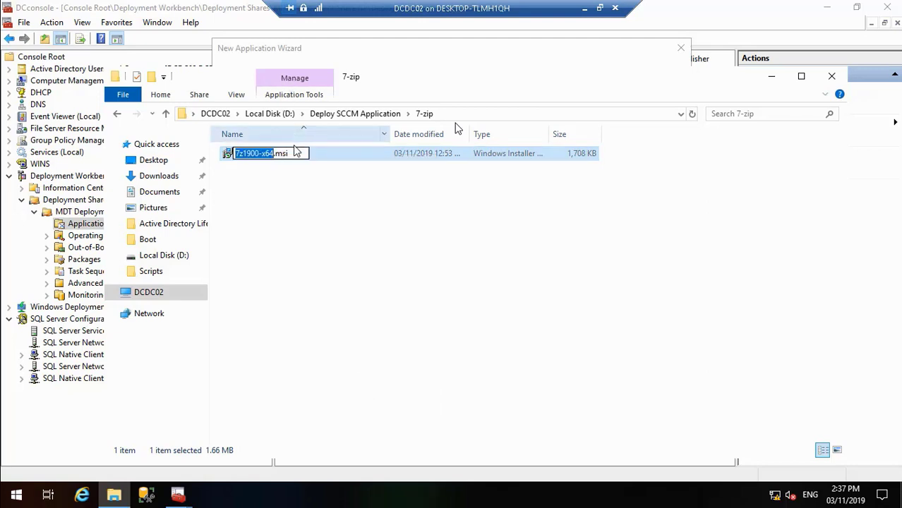
{"action": "left_click_drag", "start_coordinate": [294, 153], "coordinate": [202, 151]}
{"action": "key", "text": "ctrl+c"}
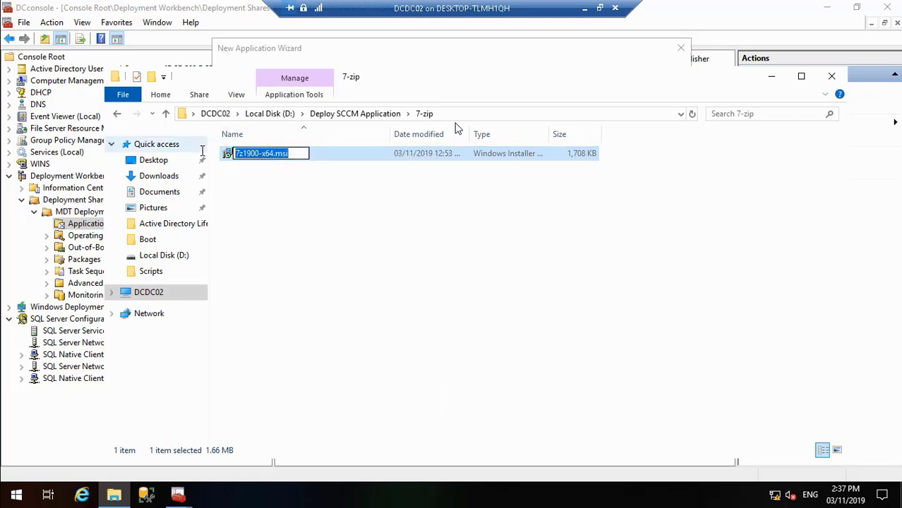
{"action": "left_click", "coordinate": [771, 79]}
Set the source directory to D:\Deploy SCCM Application\7-zip and accept the '7-zip 7-zip' destination.
{"action": "left_click", "coordinate": [648, 171]}
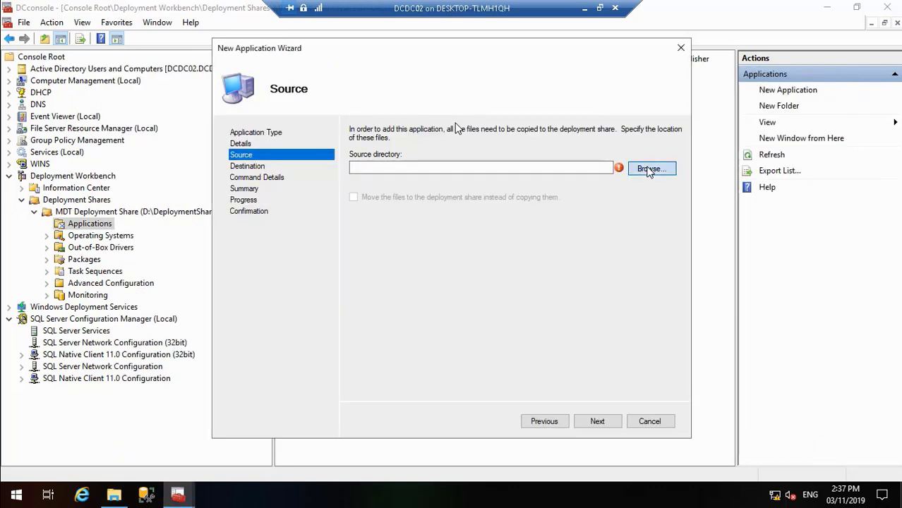
{"action": "left_click", "coordinate": [360, 225]}
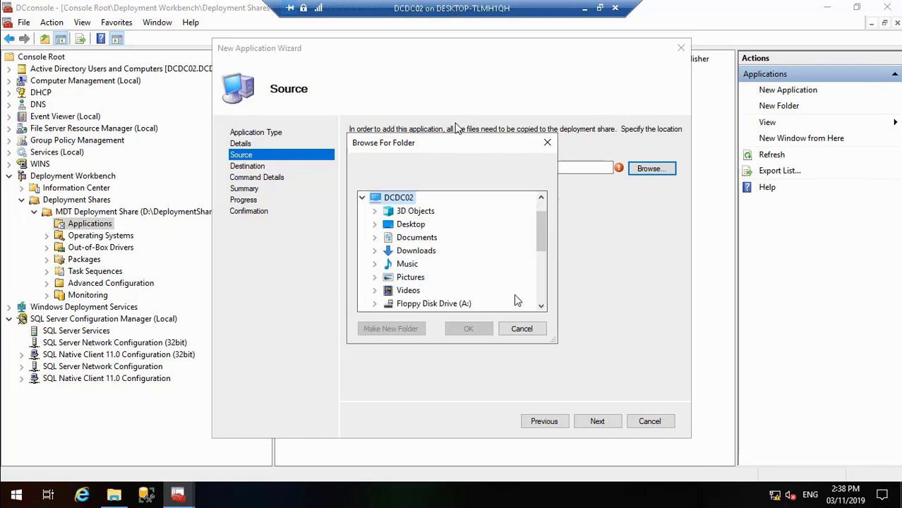
{"action": "left_click", "coordinate": [541, 306]}
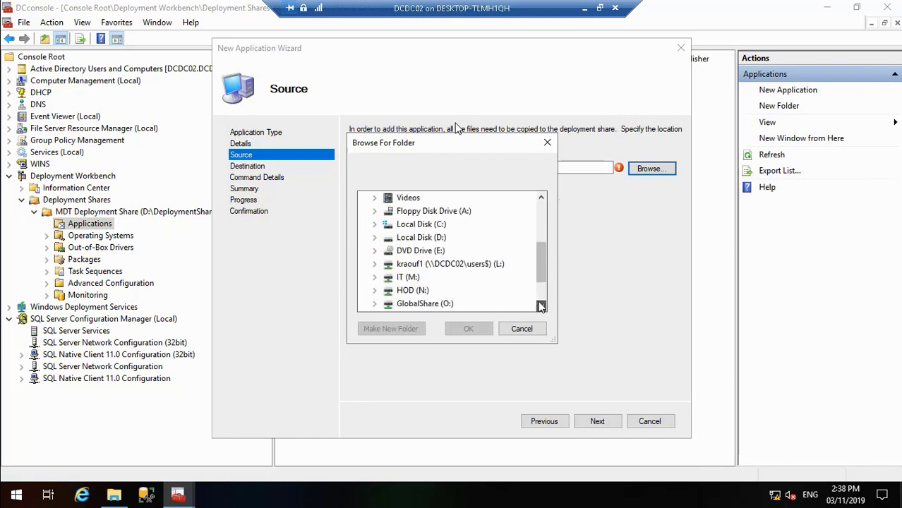
{"action": "left_click", "coordinate": [375, 238]}
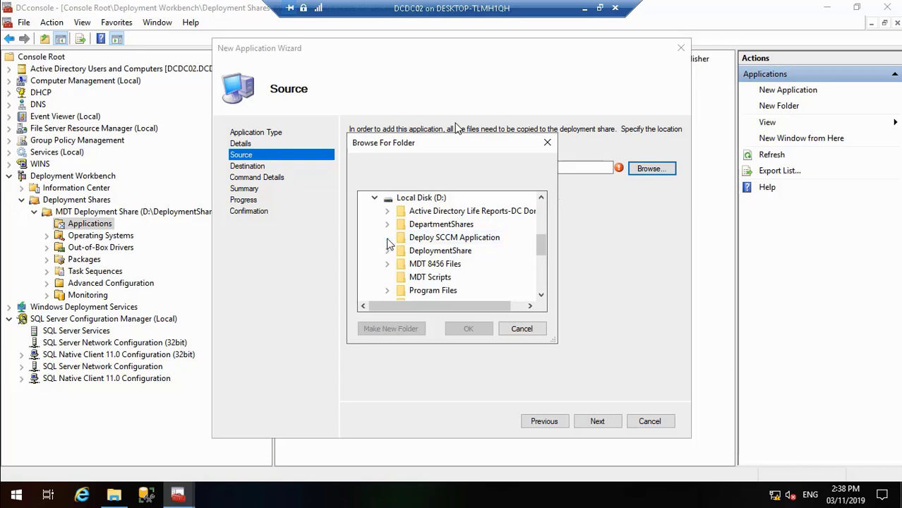
{"action": "left_click", "coordinate": [387, 238]}
{"action": "left_click", "coordinate": [430, 226]}
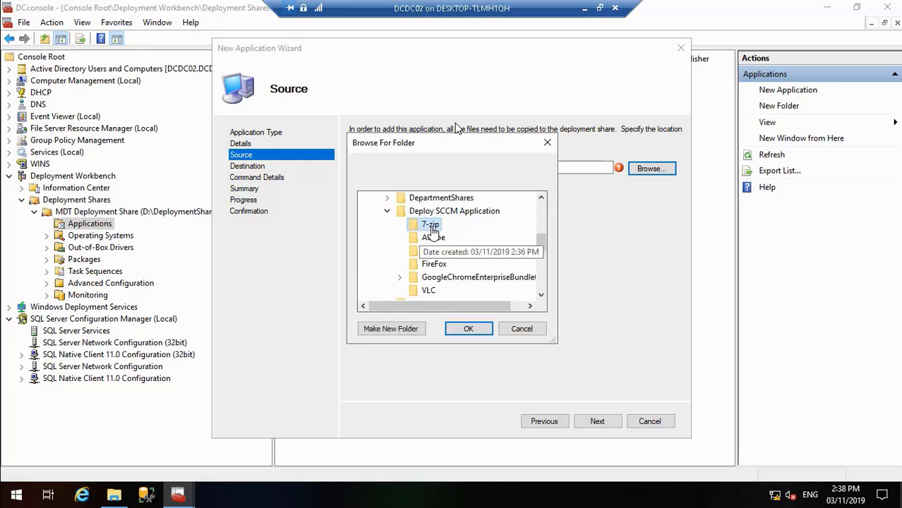
{"action": "left_click", "coordinate": [468, 328]}
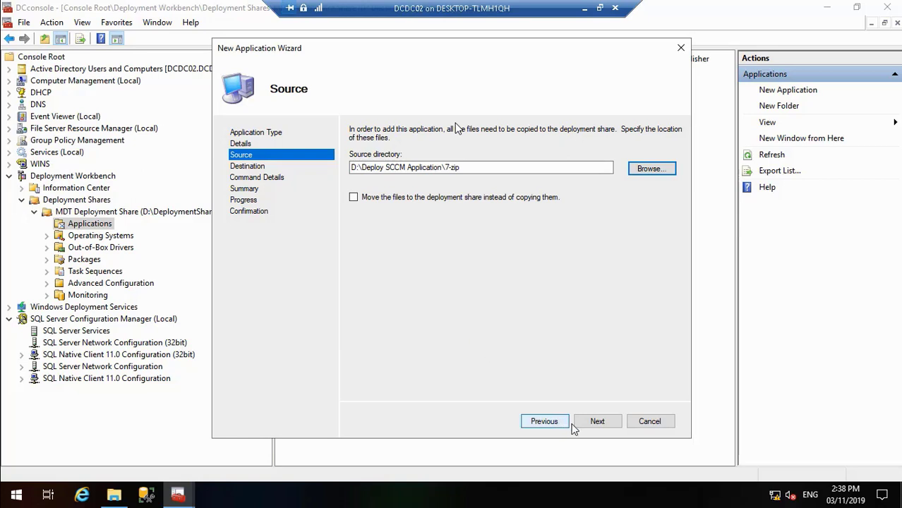
{"action": "left_click", "coordinate": [599, 422]}
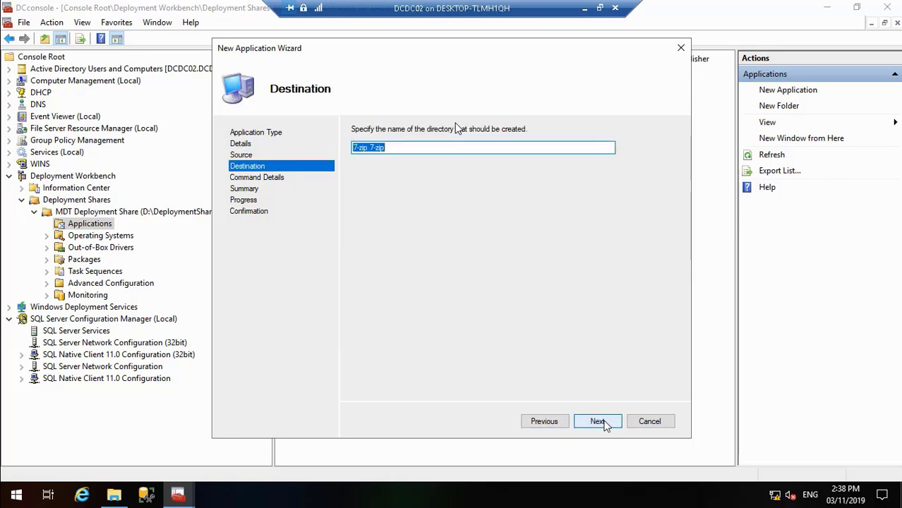
{"action": "left_click", "coordinate": [598, 421]}
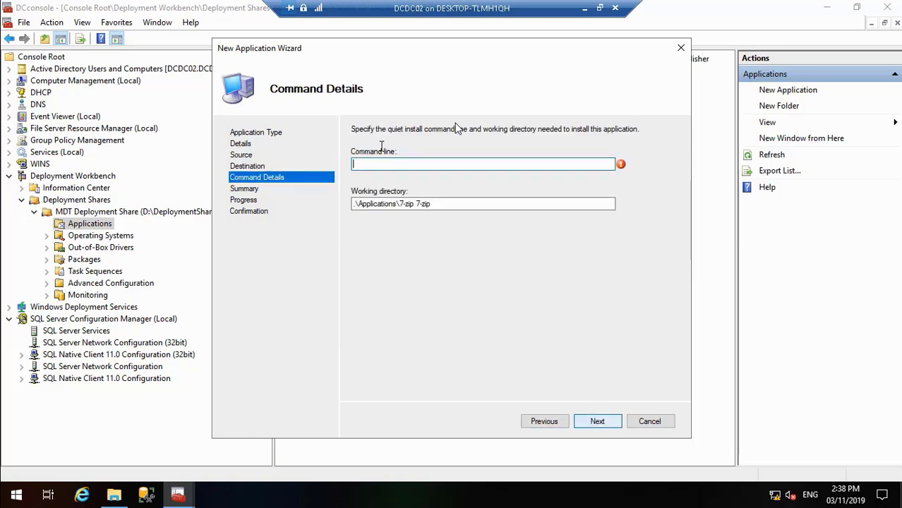
Paste the installer name and add /qn for the command line '7z1900-x64.msi /qn', then use the taskbar buttons.
{"action": "key", "text": "ctrl+v"}
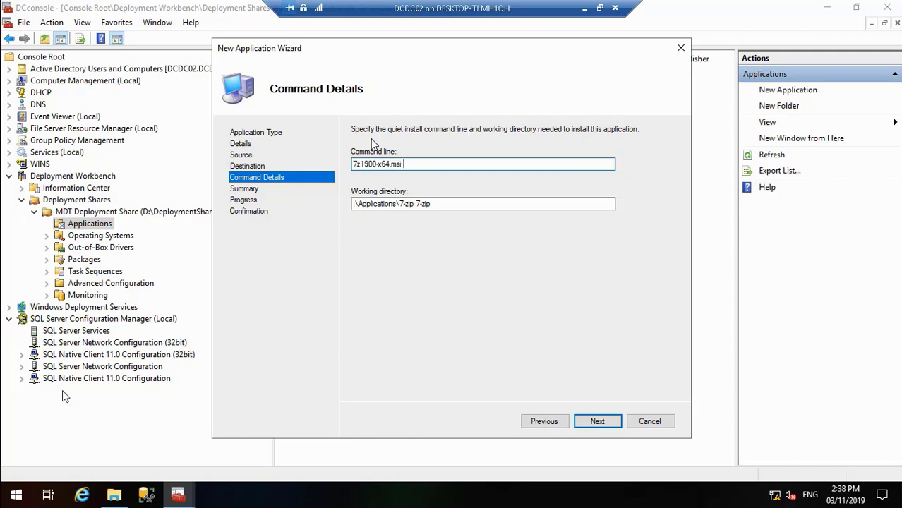
{"action": "type", "text": "/qn"}
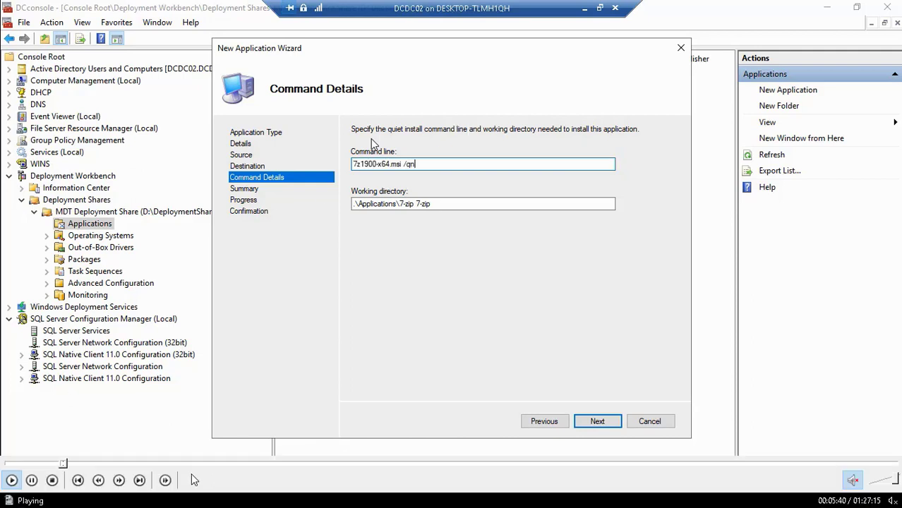
{"action": "left_click", "coordinate": [60, 463]}
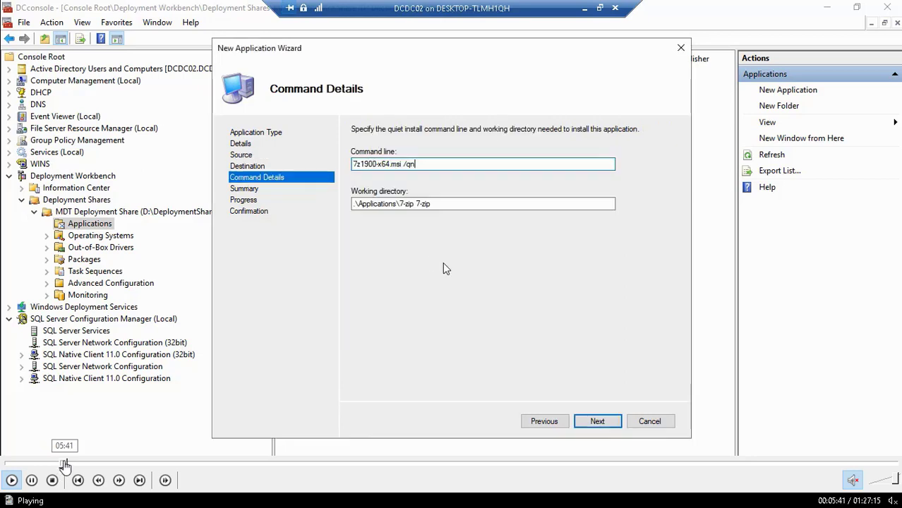
{"action": "left_click", "coordinate": [62, 463]}
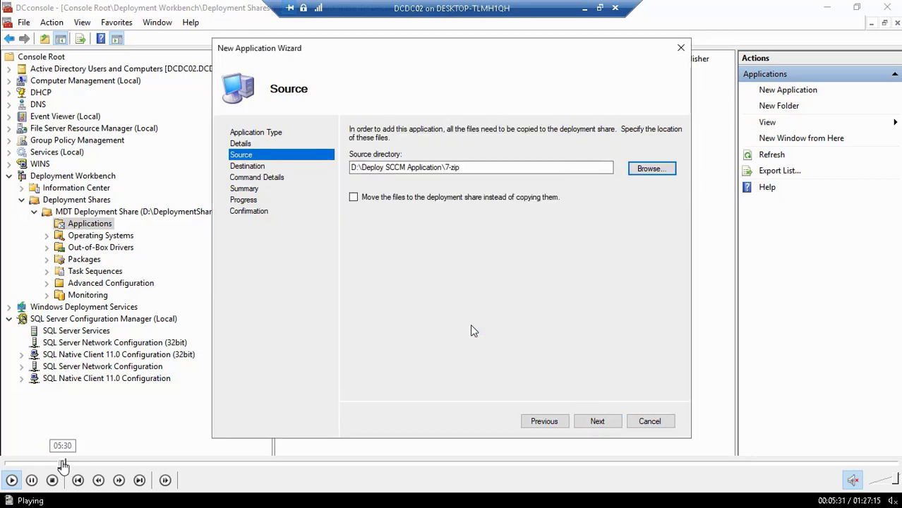
{"action": "left_click", "coordinate": [31, 480]}
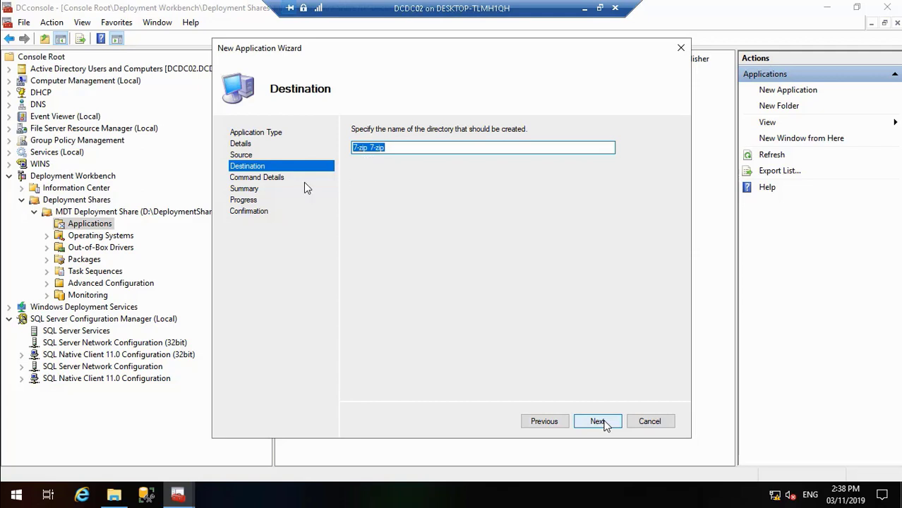
{"action": "left_click", "coordinate": [11, 480]}
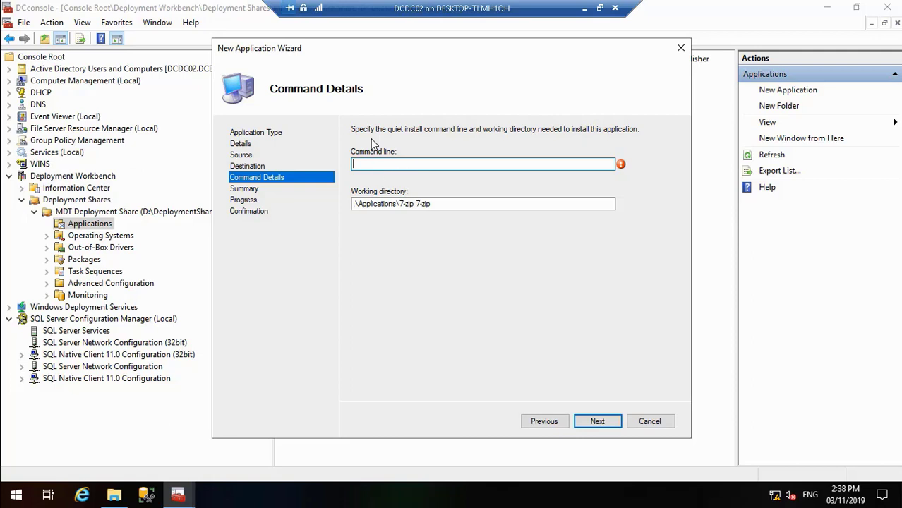
{"action": "mouse_move", "coordinate": [61, 501]}
{"action": "left_click", "coordinate": [12, 481]}
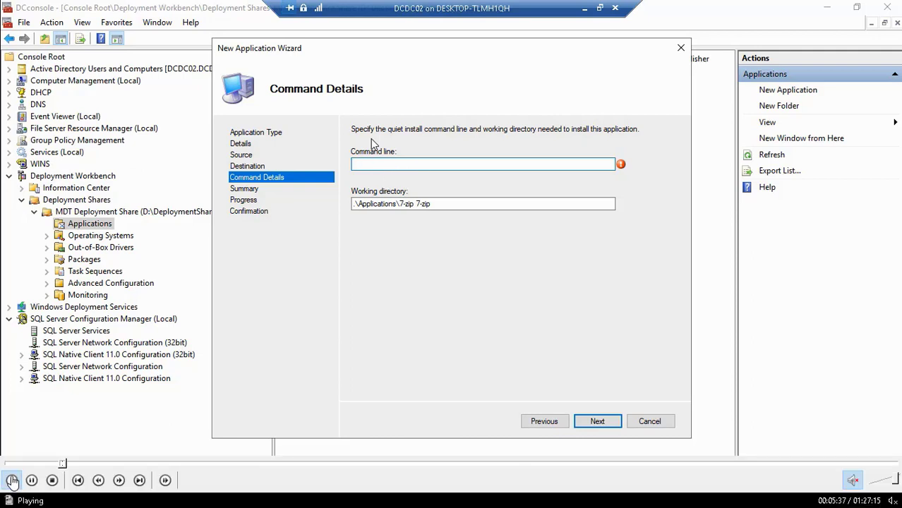
{"action": "left_click", "coordinate": [31, 481]}
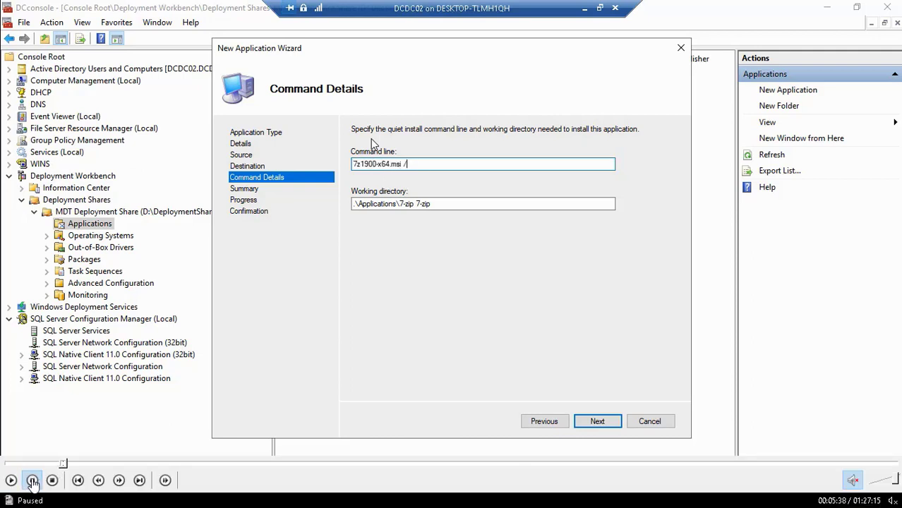
{"action": "left_click", "coordinate": [11, 481]}
{"action": "left_click", "coordinate": [31, 480]}
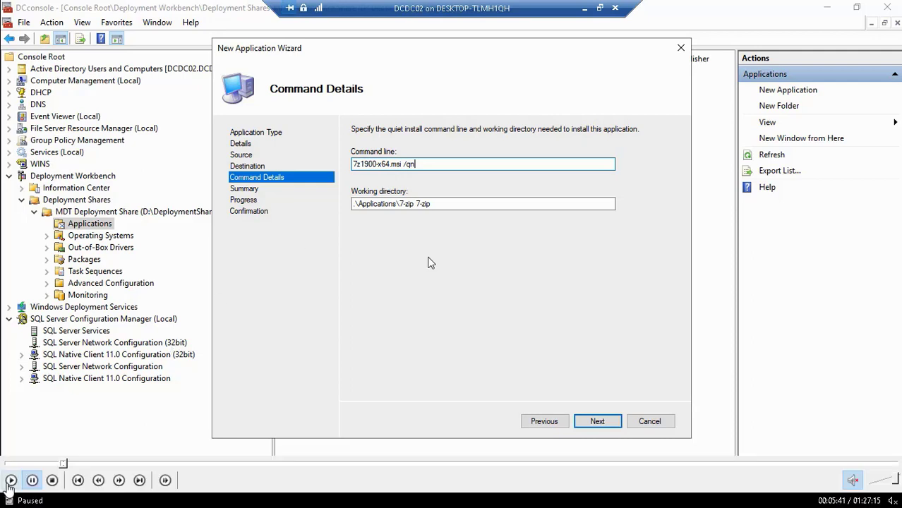
Pass the Summary page and complete the import of the '7-zip 7-zip' application.
{"action": "left_click", "coordinate": [598, 422]}
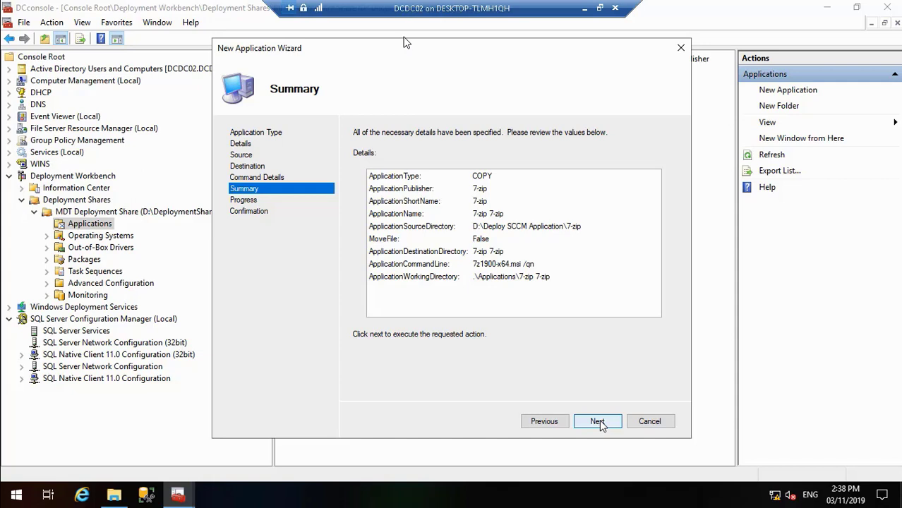
{"action": "left_click", "coordinate": [598, 421]}
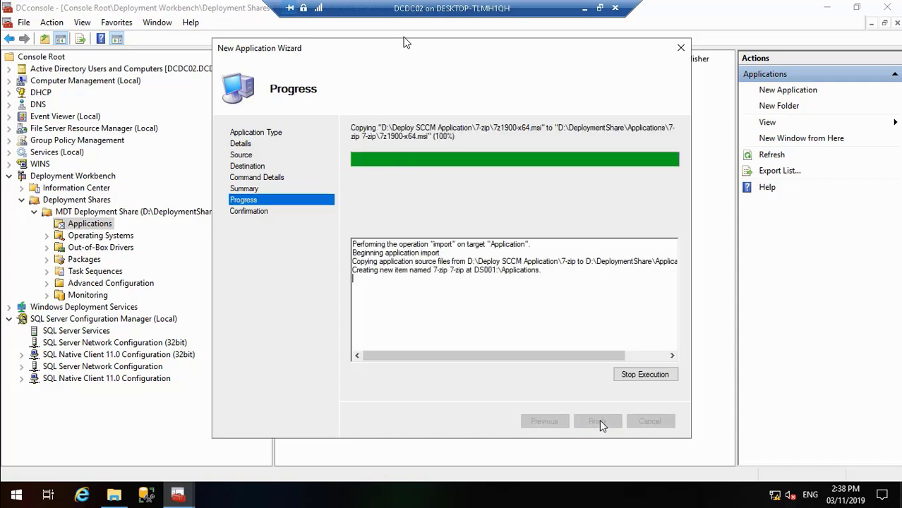
{"action": "left_click", "coordinate": [598, 421]}
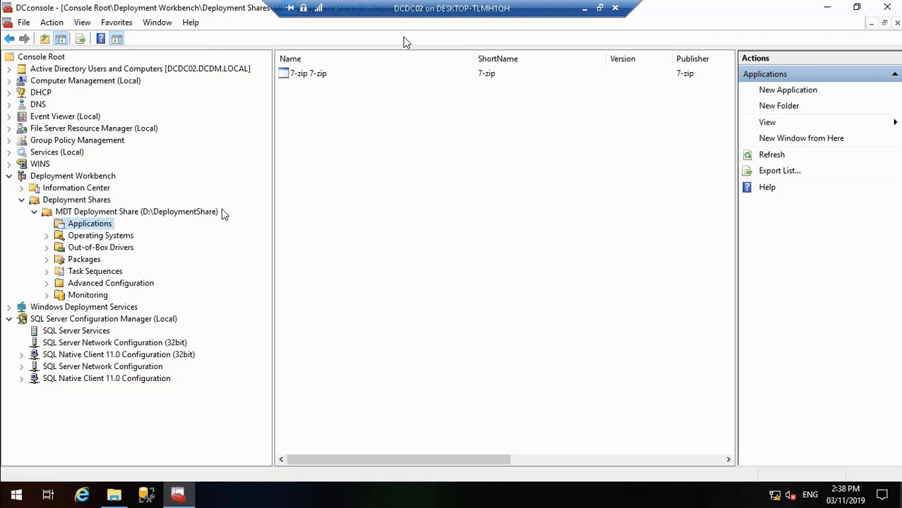
Start a new source-files application with publisher VLC Player and name VLC.
{"action": "right_click", "coordinate": [90, 226]}
{"action": "left_click", "coordinate": [117, 230]}
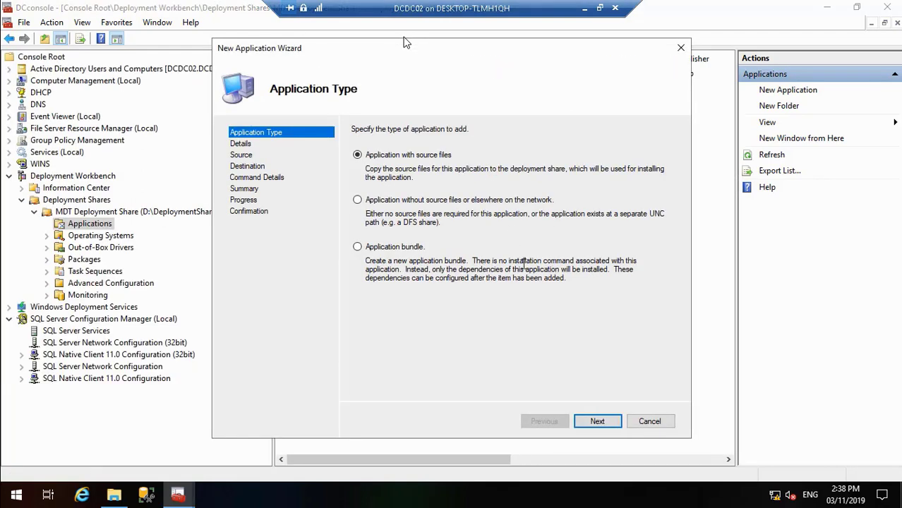
{"action": "left_click", "coordinate": [604, 422]}
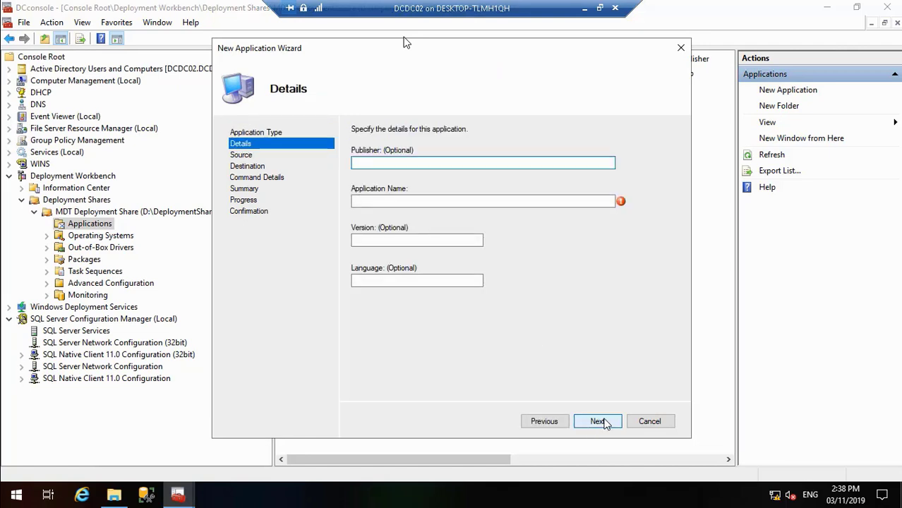
{"action": "type", "text": "Vi"}
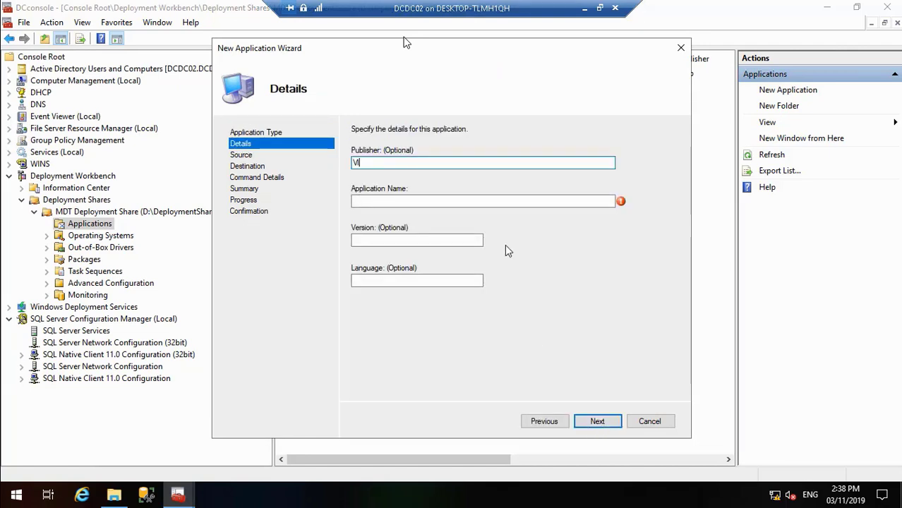
{"action": "type", "text": "LC Player"}
{"action": "left_click", "coordinate": [425, 201]}
{"action": "type", "text": "VLC"}
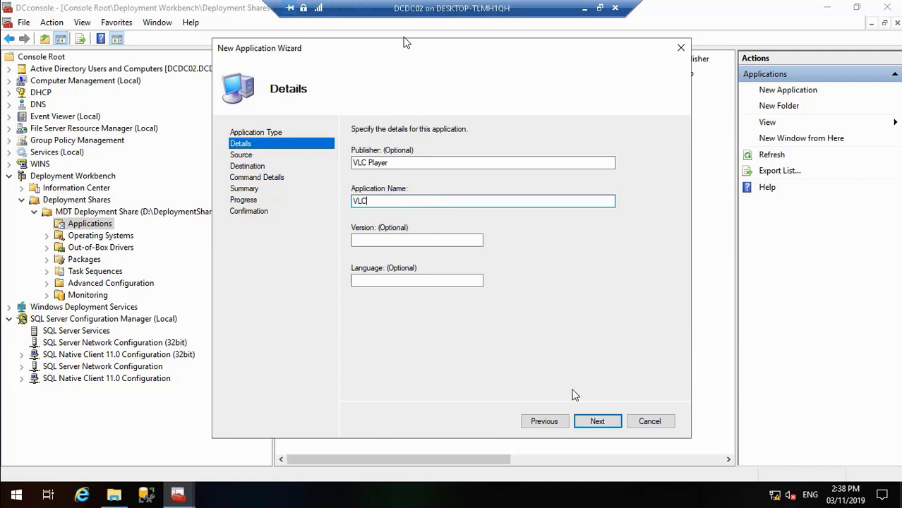
{"action": "left_click", "coordinate": [597, 421]}
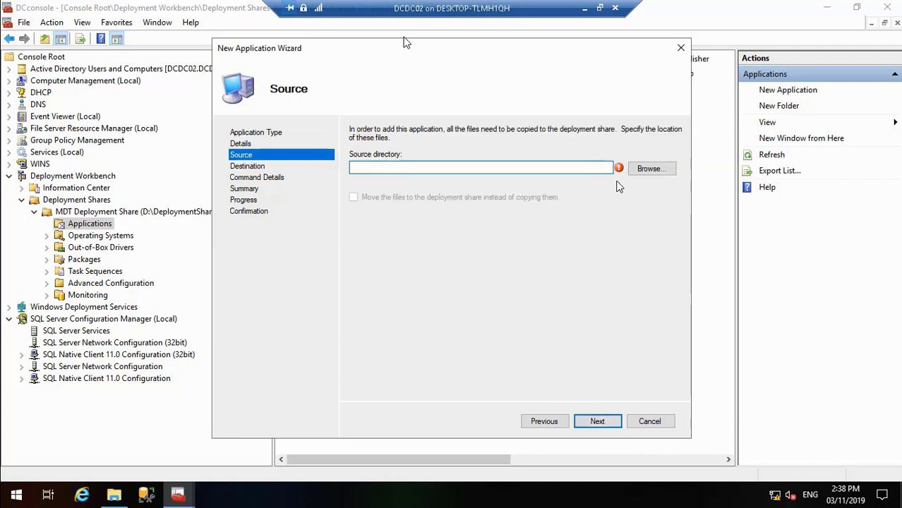
Set the VLC source to D:\Deploy SCCM Application\VLC and accept the default destination directory.
{"action": "left_click", "coordinate": [649, 169]}
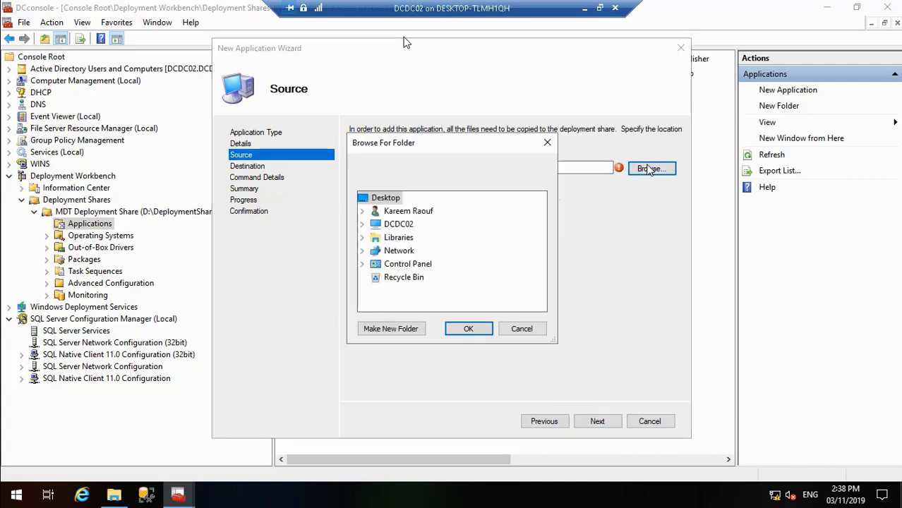
{"action": "left_click", "coordinate": [362, 224]}
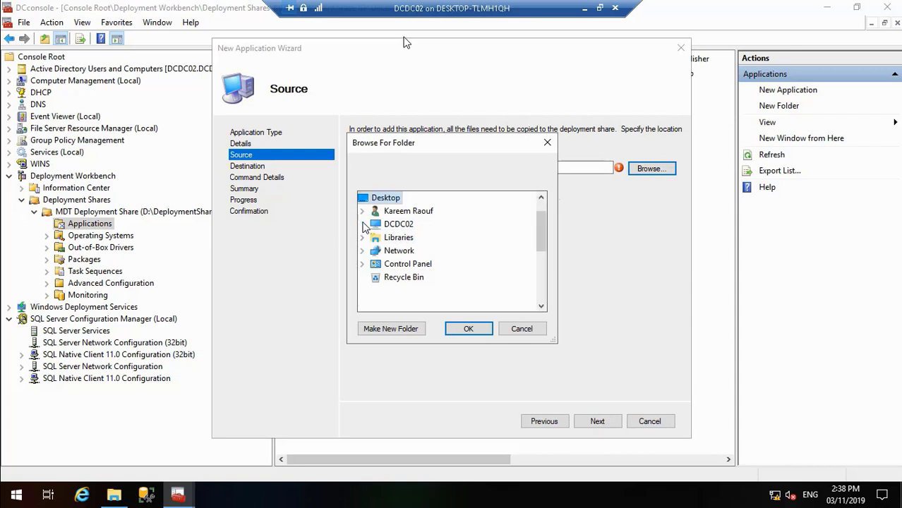
{"action": "scroll", "coordinate": [542, 305], "scroll_direction": "down", "scroll_amount": 3}
{"action": "left_click", "coordinate": [542, 305]}
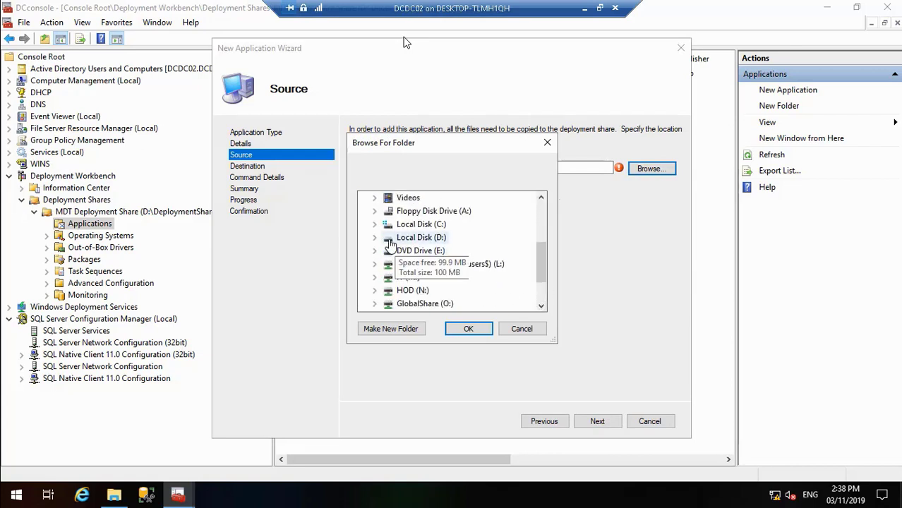
{"action": "left_click", "coordinate": [374, 238]}
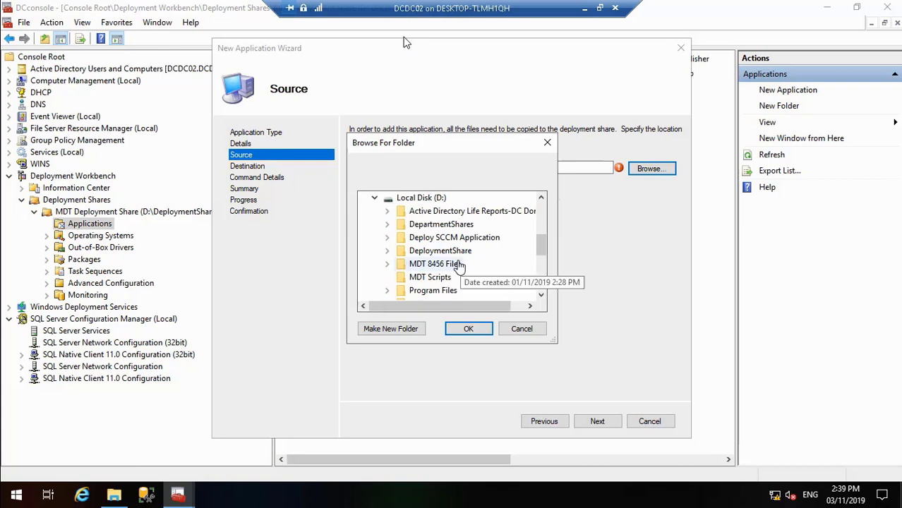
{"action": "left_click", "coordinate": [387, 238]}
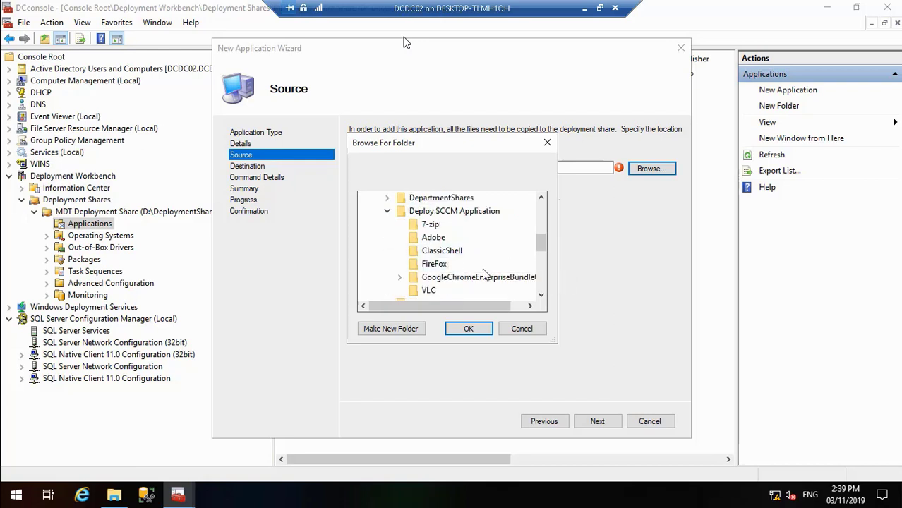
{"action": "left_click", "coordinate": [428, 290]}
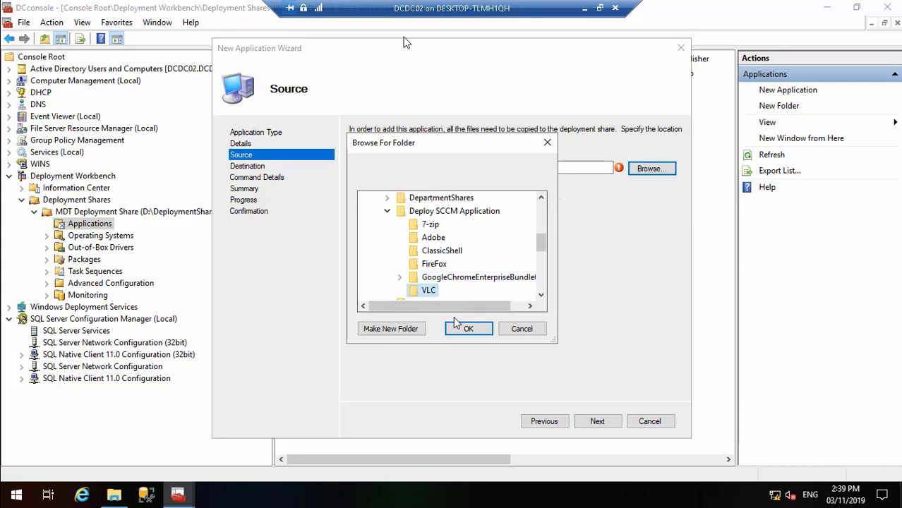
{"action": "left_click", "coordinate": [469, 326]}
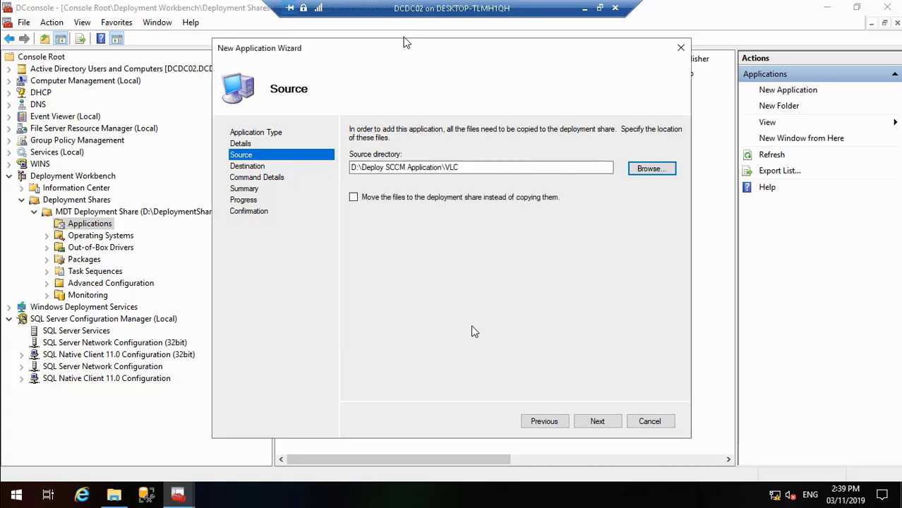
{"action": "left_click", "coordinate": [597, 421]}
{"action": "left_click", "coordinate": [597, 422]}
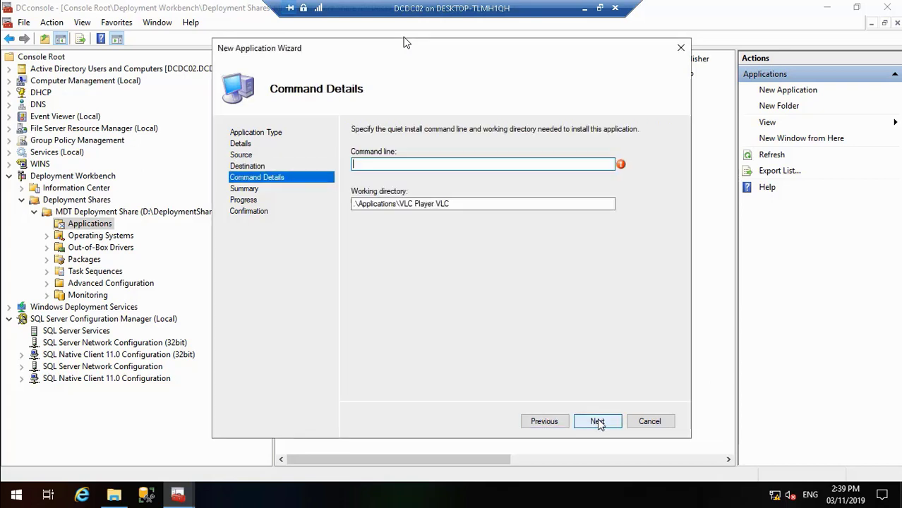
Open the VLC folder in Explorer and copy the name vlc-3.0.6-win64.msi without renaming the file.
{"action": "left_click", "coordinate": [132, 494]}
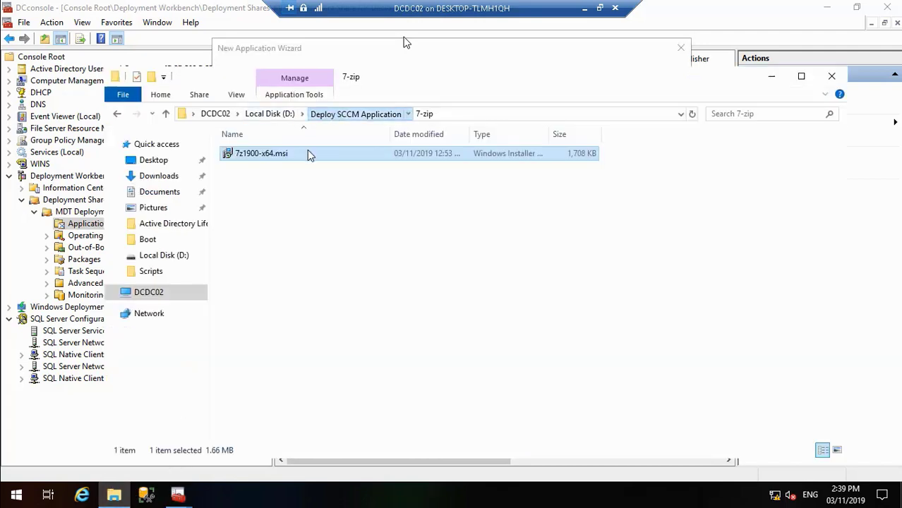
{"action": "left_click", "coordinate": [339, 114]}
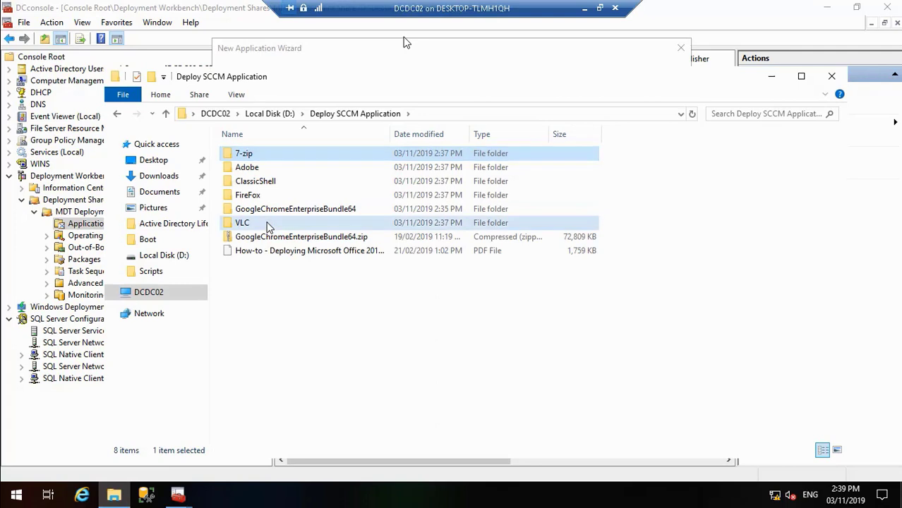
{"action": "double_click", "coordinate": [242, 223]}
{"action": "right_click", "coordinate": [270, 155]}
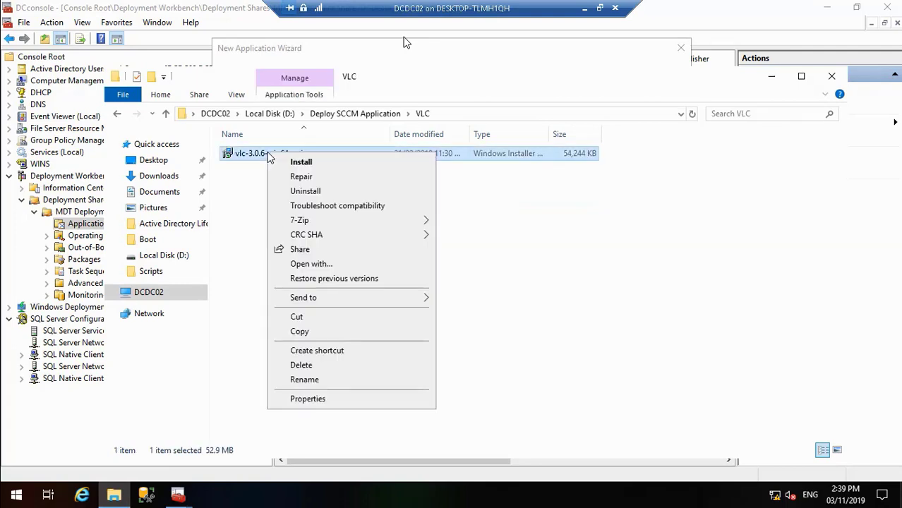
{"action": "left_click", "coordinate": [358, 389]}
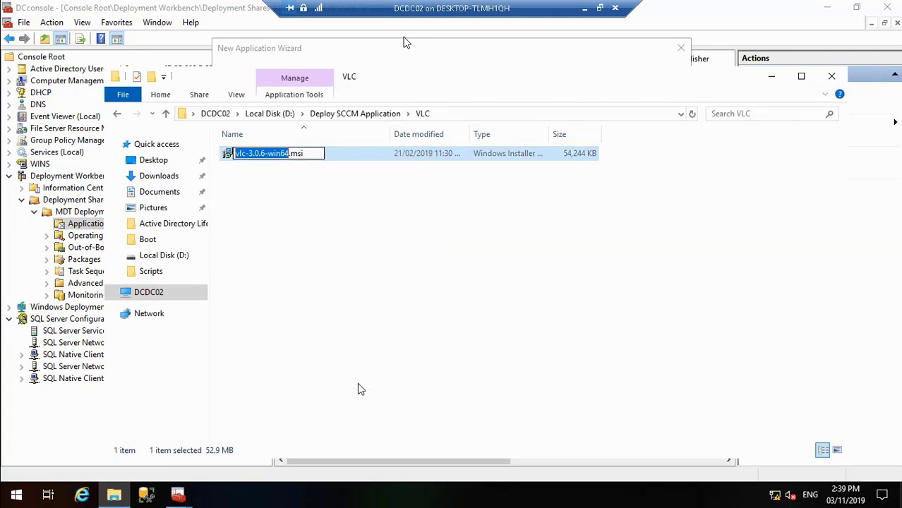
{"action": "left_click_drag", "start_coordinate": [304, 153], "coordinate": [226, 151]}
{"action": "key", "text": "ctrl+c"}
{"action": "left_click", "coordinate": [251, 168]}
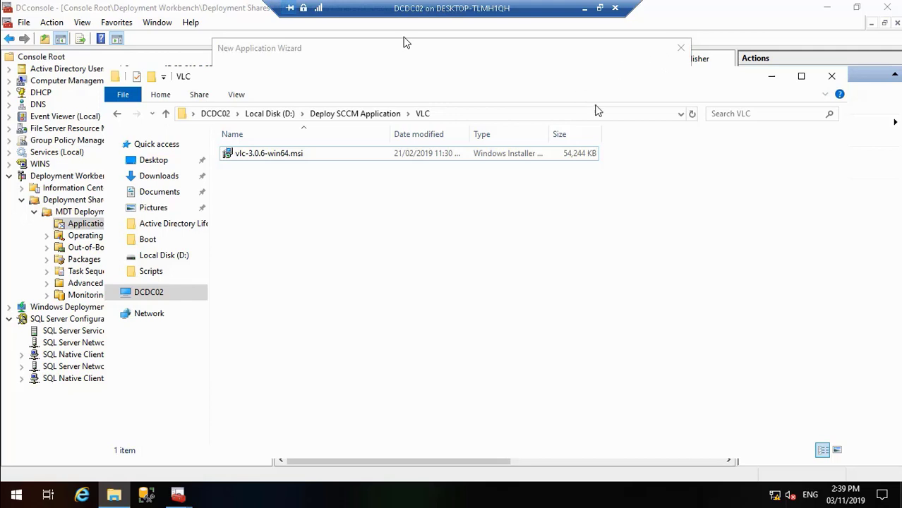
Use vlc-3.0.6-win64.msi /qn as the command line and finish importing VLC Player VLC.
{"action": "left_click", "coordinate": [769, 76]}
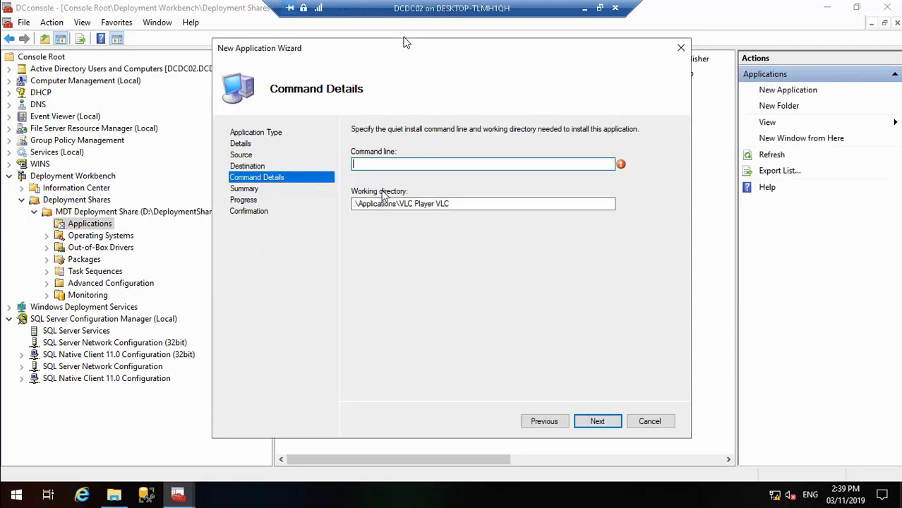
{"action": "key", "text": "ctrl+v"}
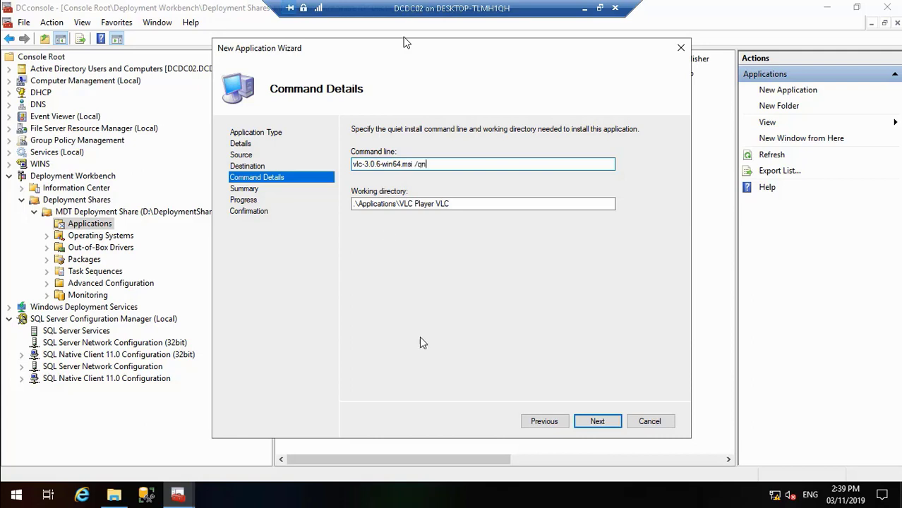
{"action": "left_click", "coordinate": [597, 422]}
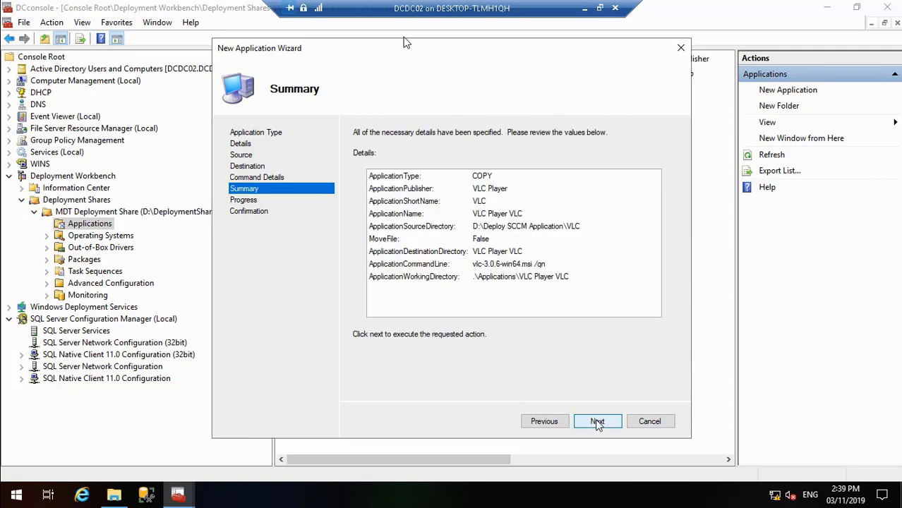
{"action": "left_click", "coordinate": [595, 421]}
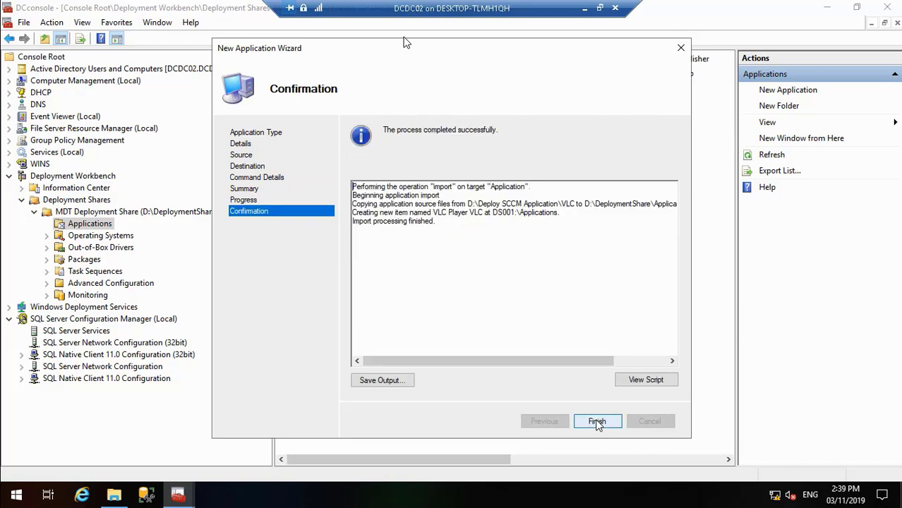
{"action": "left_click", "coordinate": [597, 421]}
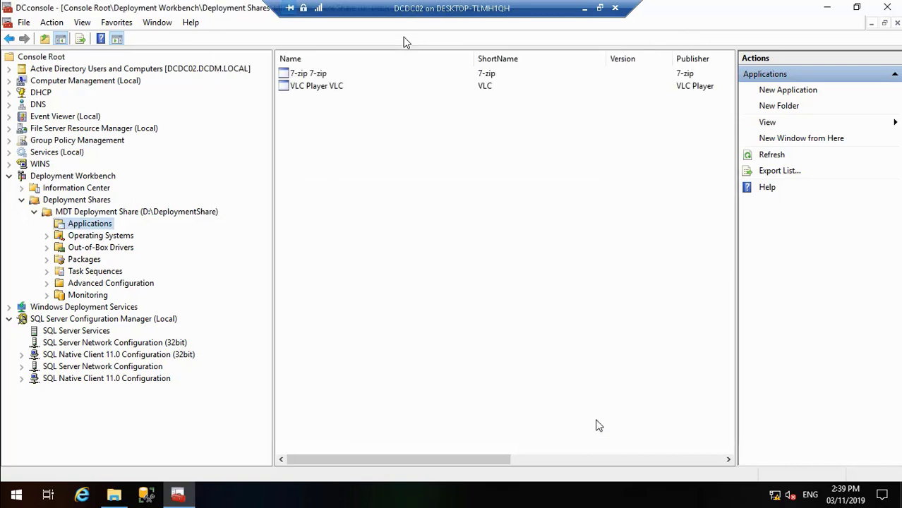
Start another application-with-source-files import and reach its empty Details page.
{"action": "right_click", "coordinate": [99, 228]}
{"action": "left_click", "coordinate": [150, 233]}
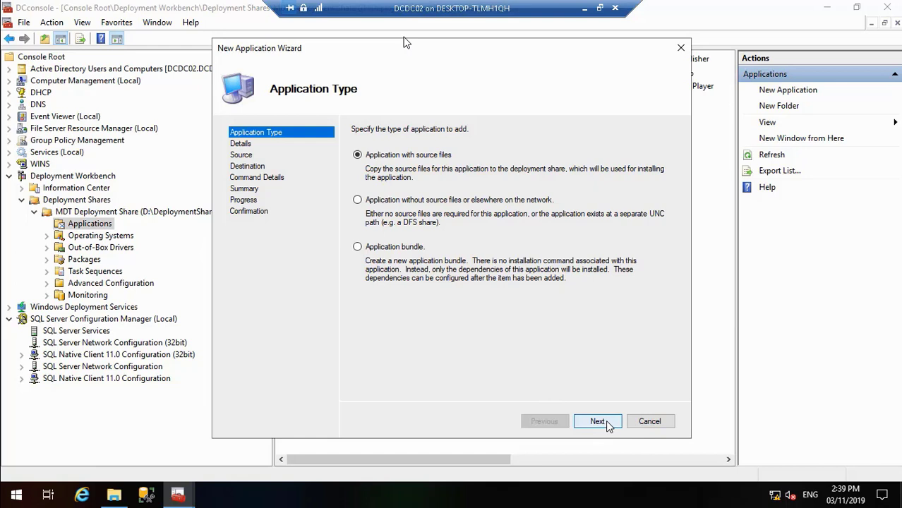
{"action": "left_click", "coordinate": [607, 423]}
{"action": "left_click", "coordinate": [606, 422]}
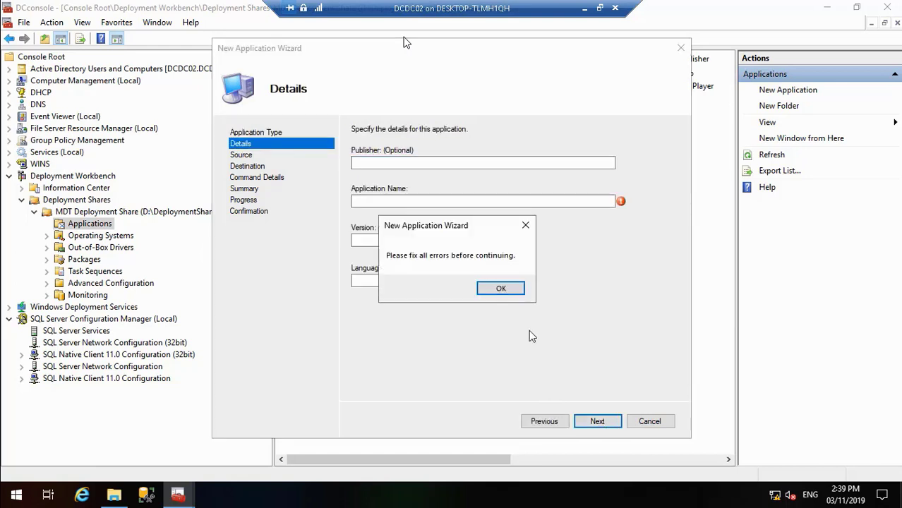
{"action": "left_click", "coordinate": [505, 288]}
{"action": "left_click", "coordinate": [384, 163]}
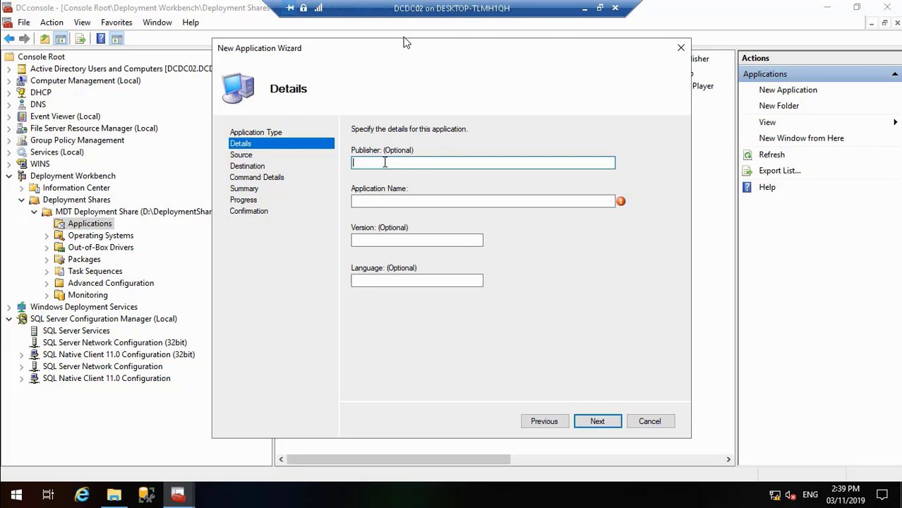
{"action": "left_click", "coordinate": [114, 495]}
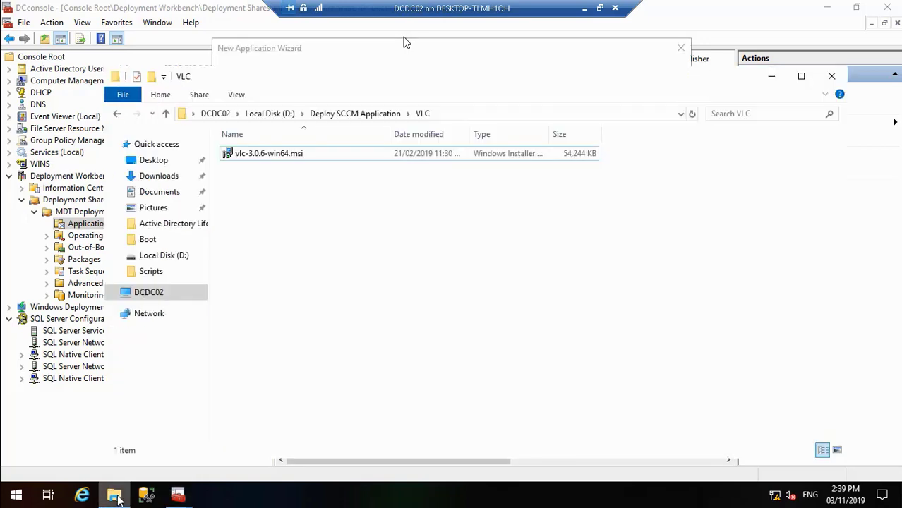
Review the app folders in Deploy SCCM Application, then minimize Explorer.
{"action": "left_click", "coordinate": [355, 115]}
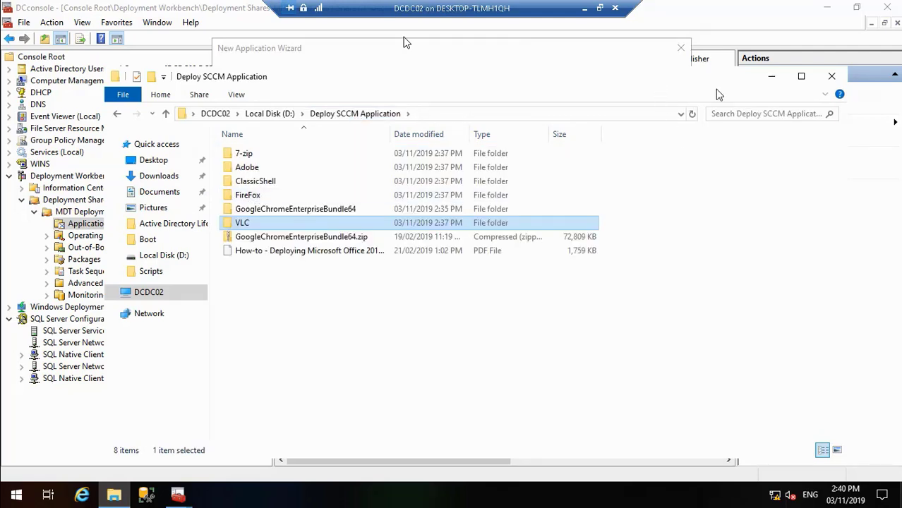
{"action": "left_click", "coordinate": [771, 80]}
Enter publisher FireFox and application name Mozilla on the Details page.
{"action": "type", "text": "FireFox"}
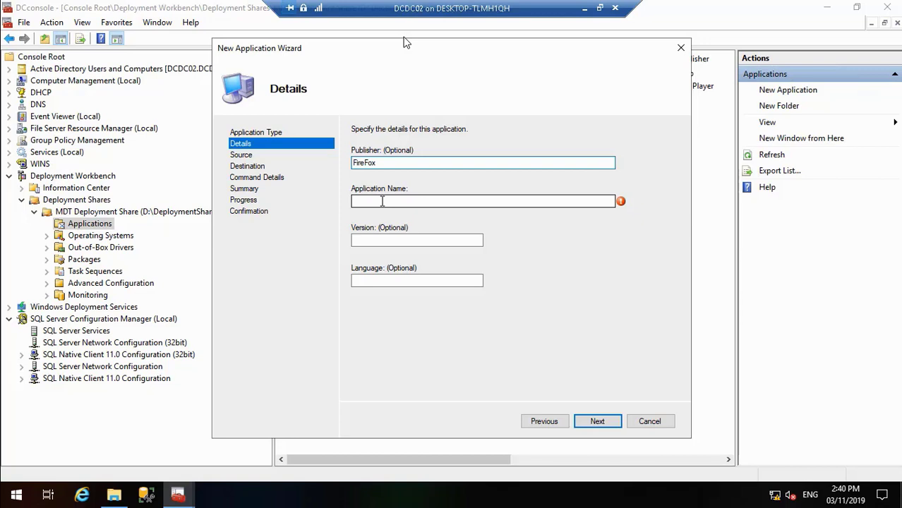
{"action": "left_click", "coordinate": [381, 201]}
{"action": "type", "text": "Mozilla"}
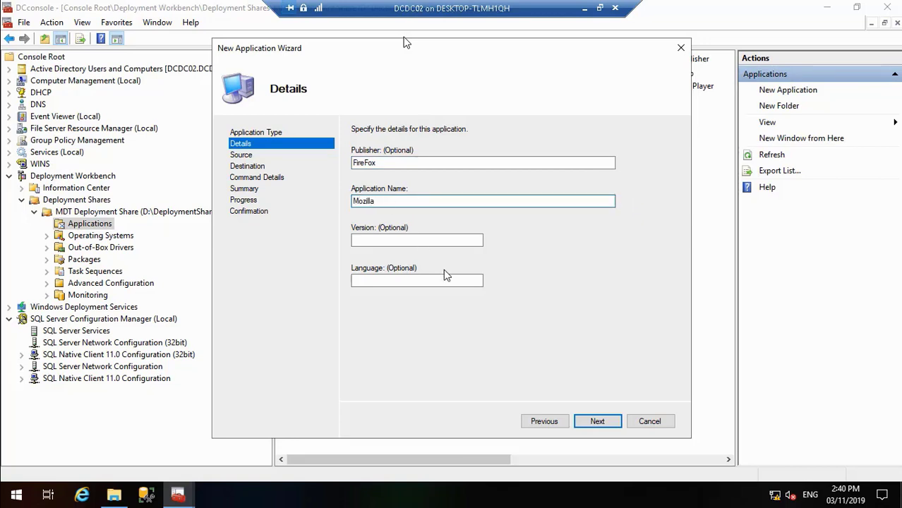
{"action": "left_click", "coordinate": [597, 422]}
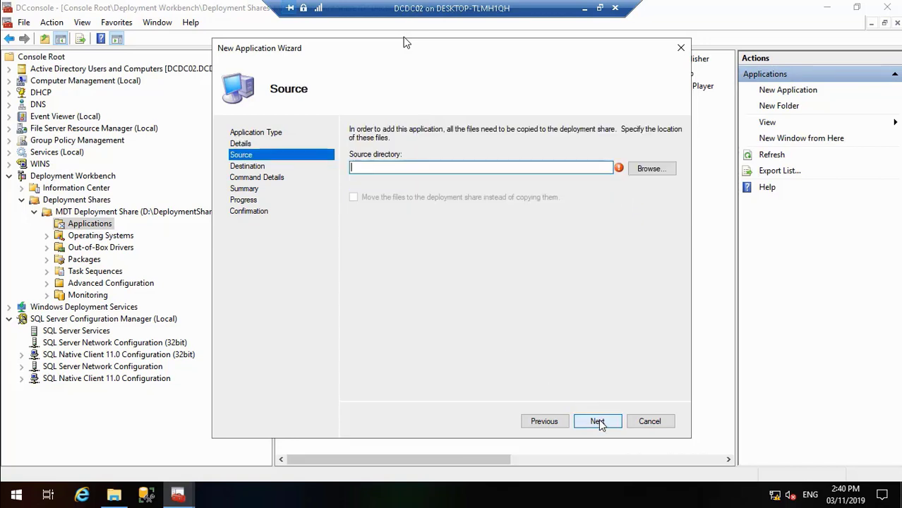
Set the source to D:\Deploy SCCM Application\FireFox and keep the FireFox Mozilla directory name.
{"action": "left_click", "coordinate": [647, 168]}
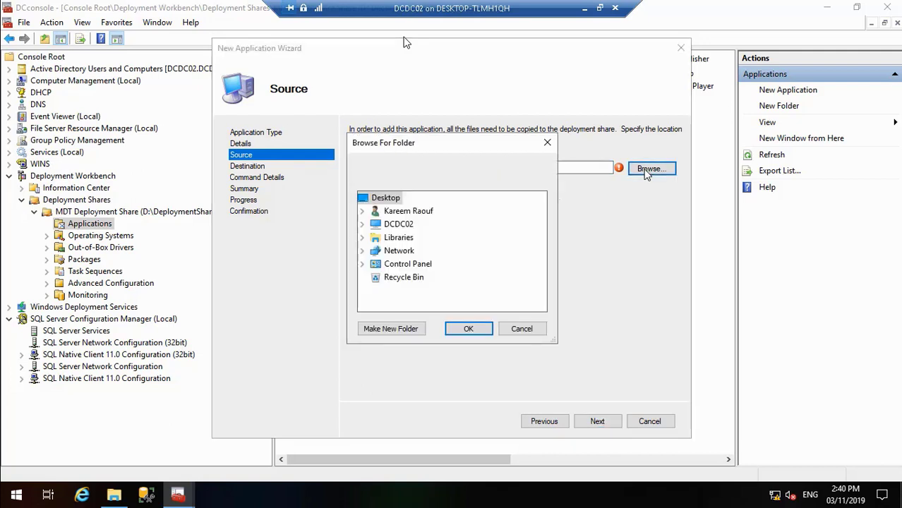
{"action": "left_click", "coordinate": [362, 224]}
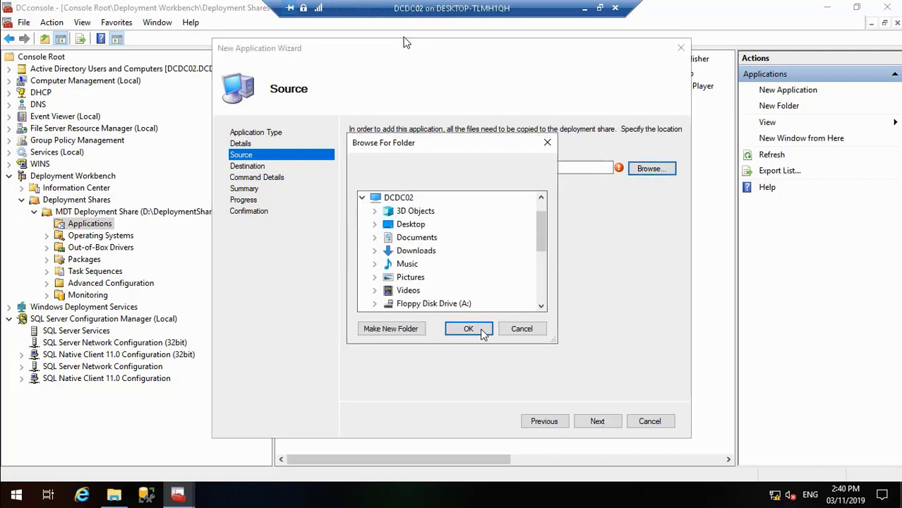
{"action": "left_click", "coordinate": [541, 307]}
{"action": "left_click", "coordinate": [541, 307]}
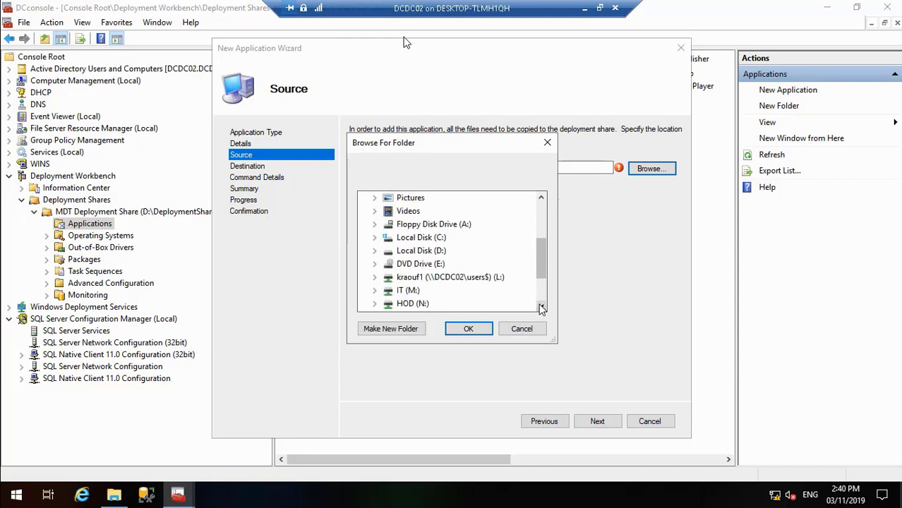
{"action": "left_click", "coordinate": [542, 307]}
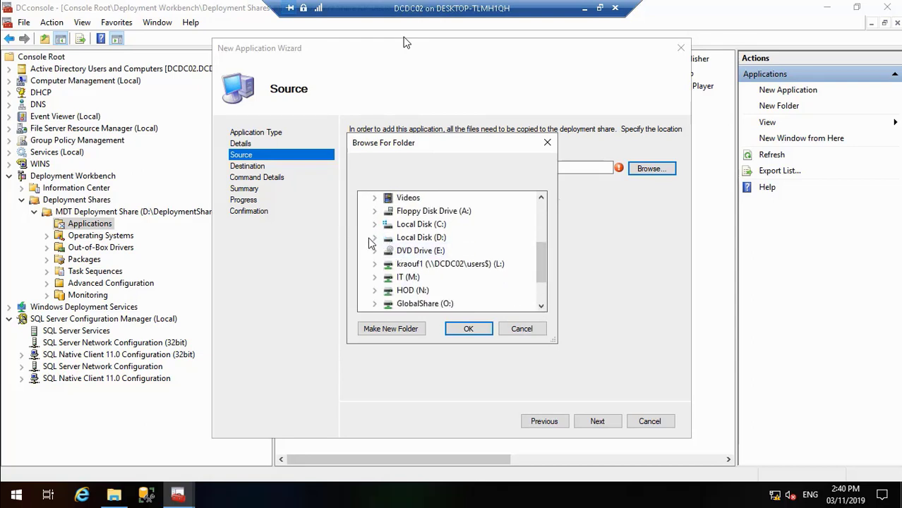
{"action": "left_click", "coordinate": [374, 238]}
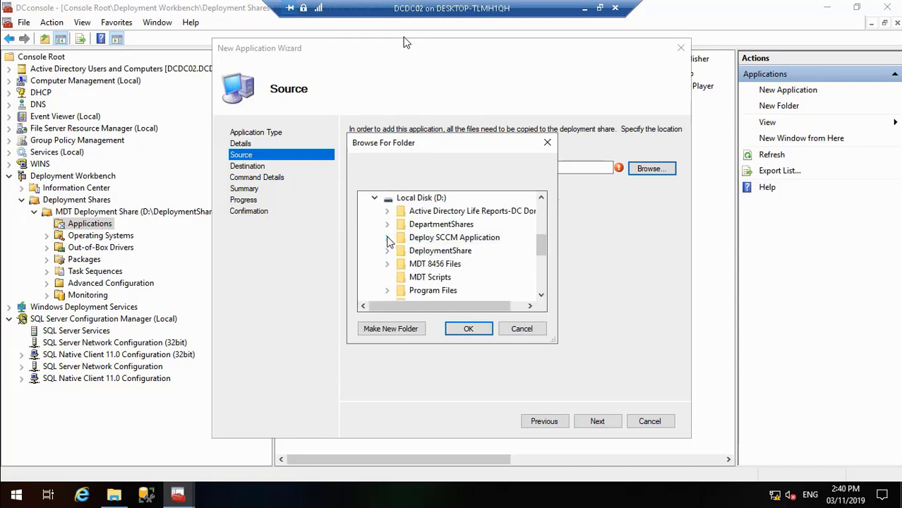
{"action": "left_click", "coordinate": [387, 239]}
{"action": "left_click", "coordinate": [434, 264]}
{"action": "left_click", "coordinate": [467, 328]}
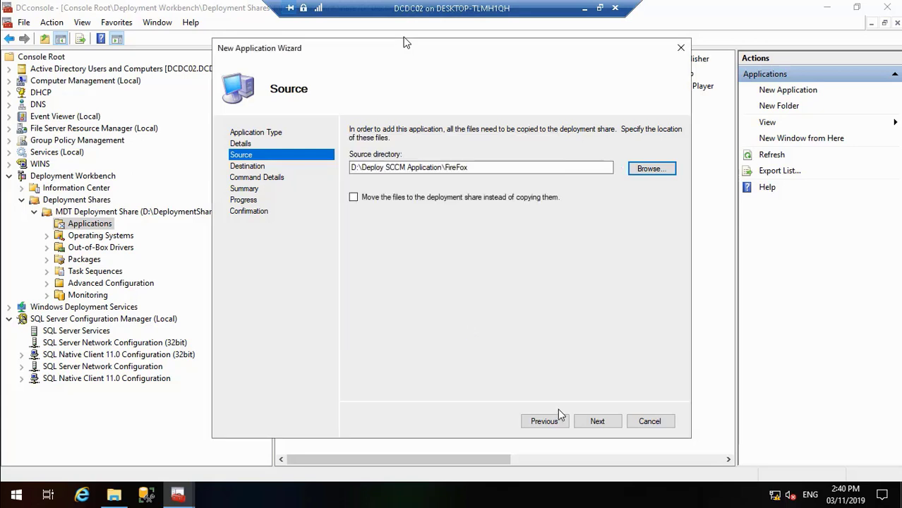
{"action": "left_click", "coordinate": [604, 421]}
{"action": "left_click", "coordinate": [604, 421]}
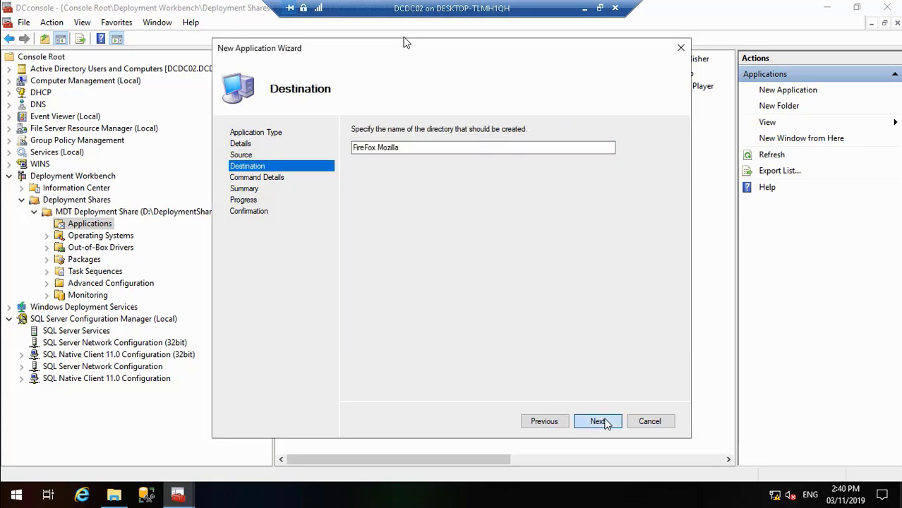
Paste the FireFox .msi installer name as the command line and finish the import.
{"action": "type", "text": "vlc-3.0.6-win64.msi"}
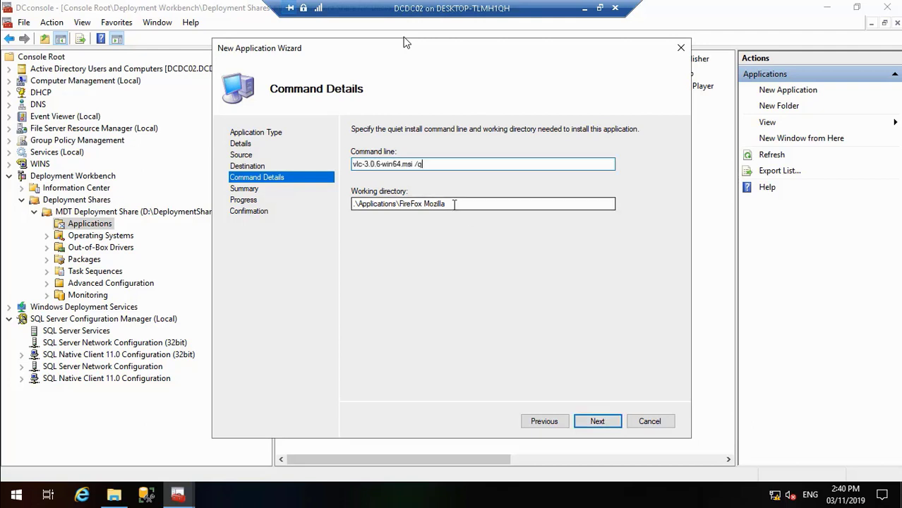
{"action": "left_click", "coordinate": [599, 421]}
{"action": "left_click", "coordinate": [598, 422]}
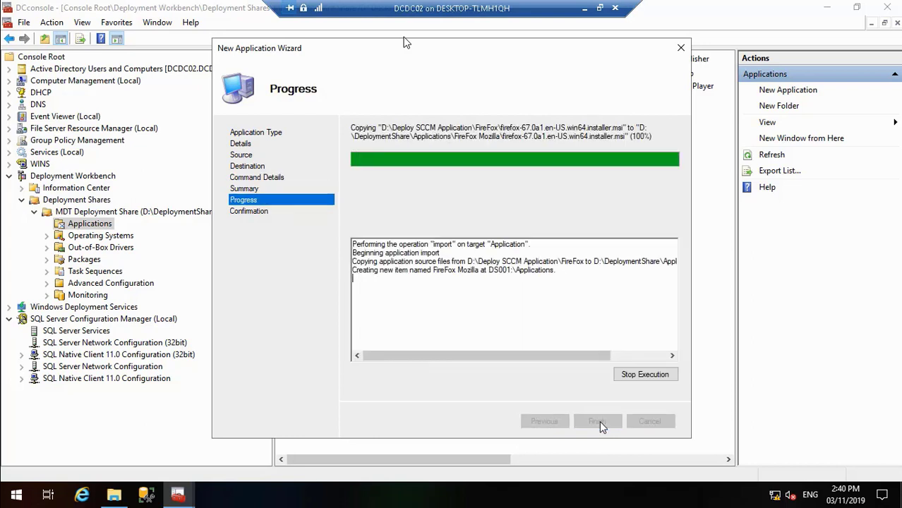
{"action": "left_click", "coordinate": [597, 422]}
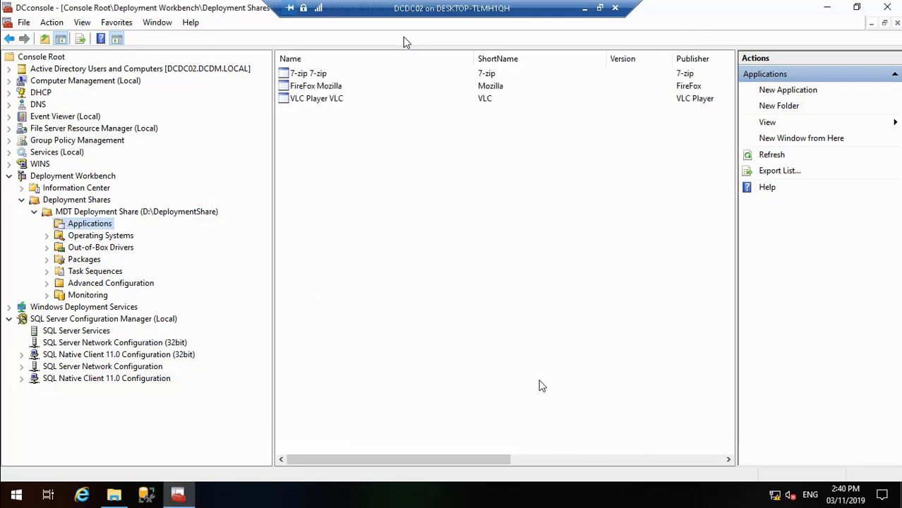
Start a new application with publisher Chrome and application name Google.
{"action": "right_click", "coordinate": [97, 225]}
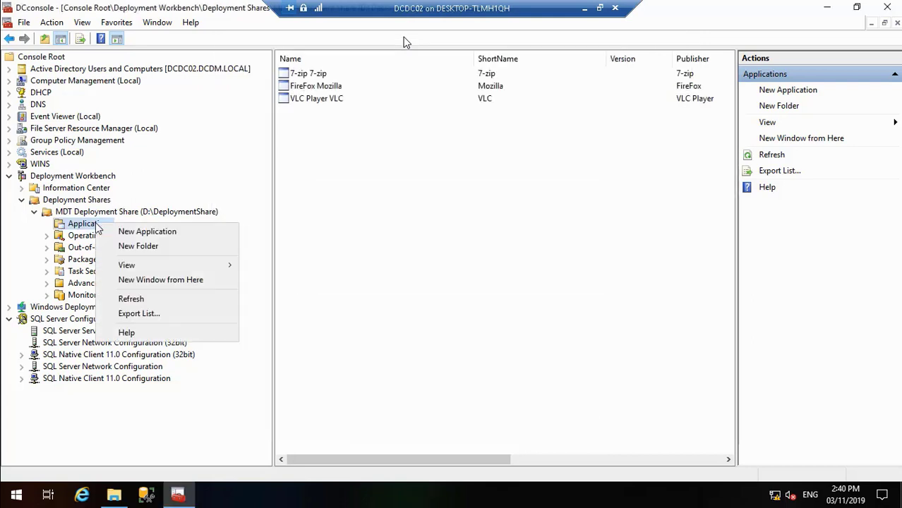
{"action": "left_click", "coordinate": [123, 232]}
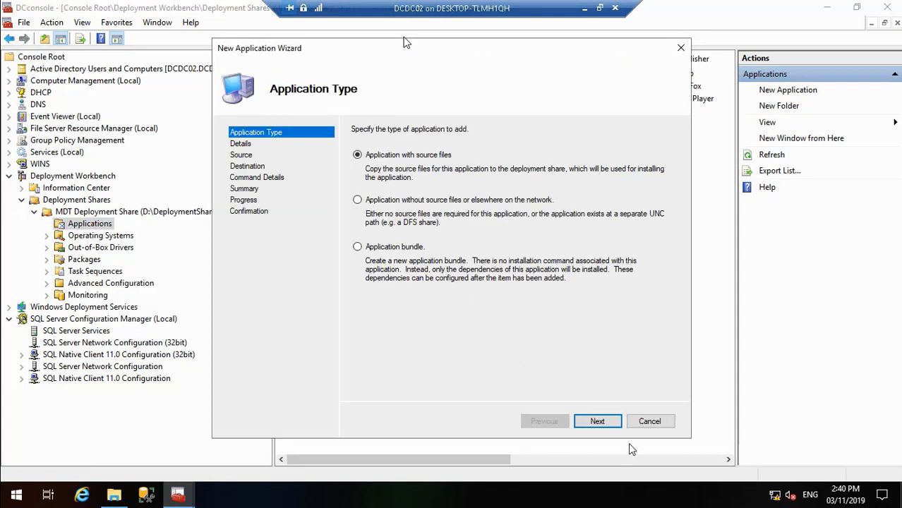
{"action": "left_click", "coordinate": [599, 422]}
{"action": "left_click", "coordinate": [600, 421]}
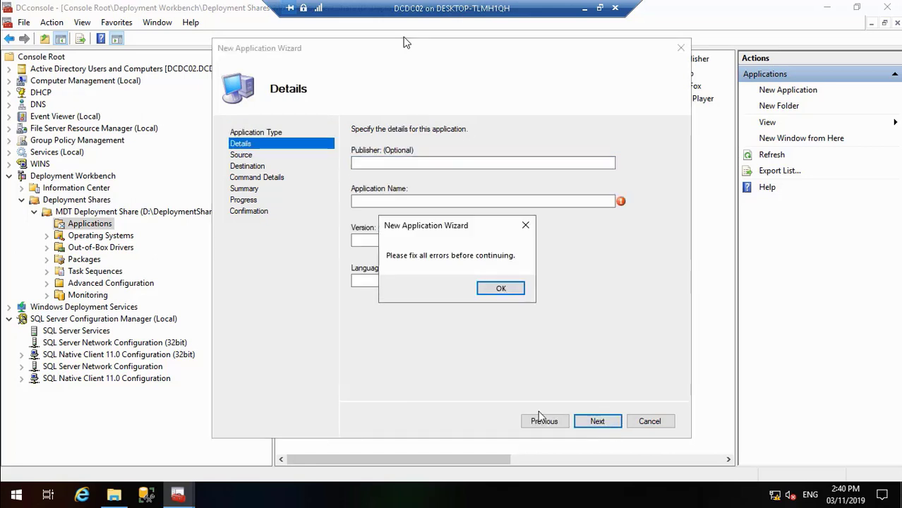
{"action": "left_click", "coordinate": [509, 292]}
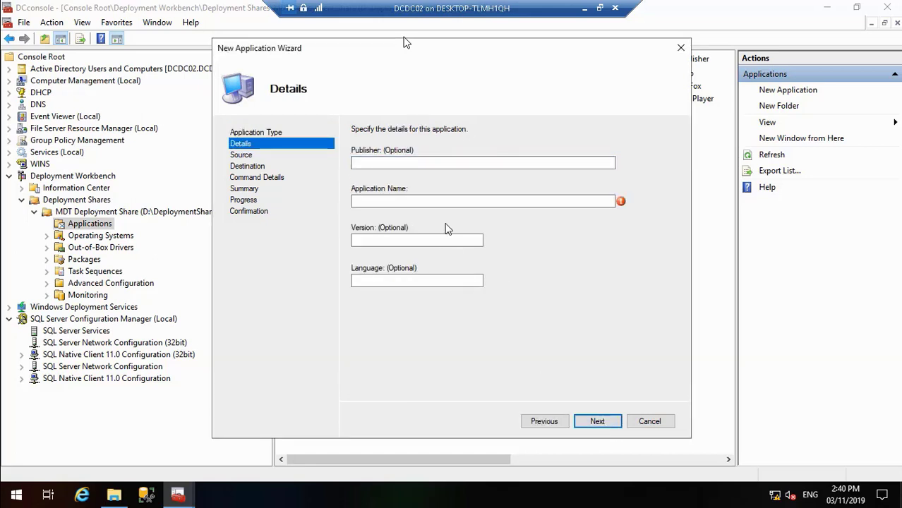
{"action": "left_click", "coordinate": [390, 161]}
{"action": "type", "text": "Chrome"}
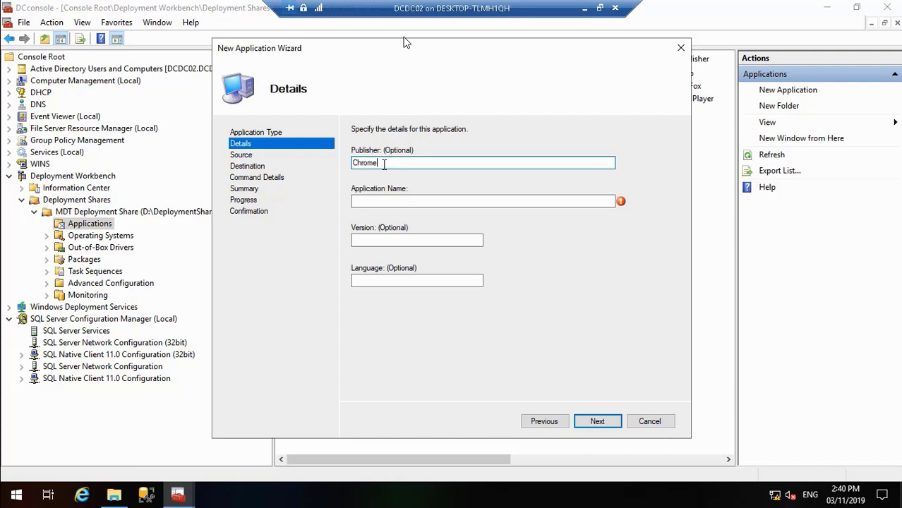
{"action": "left_click", "coordinate": [370, 201]}
{"action": "type", "text": "G"}
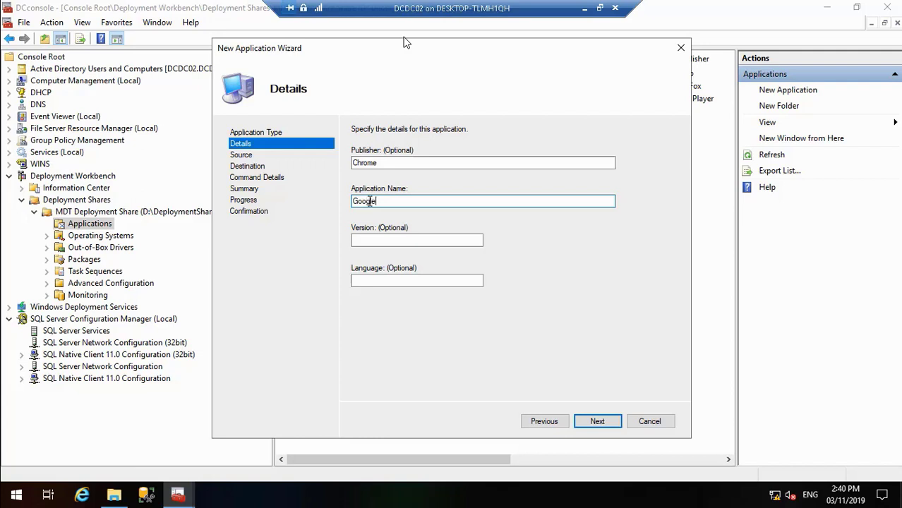
{"action": "type", "text": "oogle"}
{"action": "left_click", "coordinate": [605, 428]}
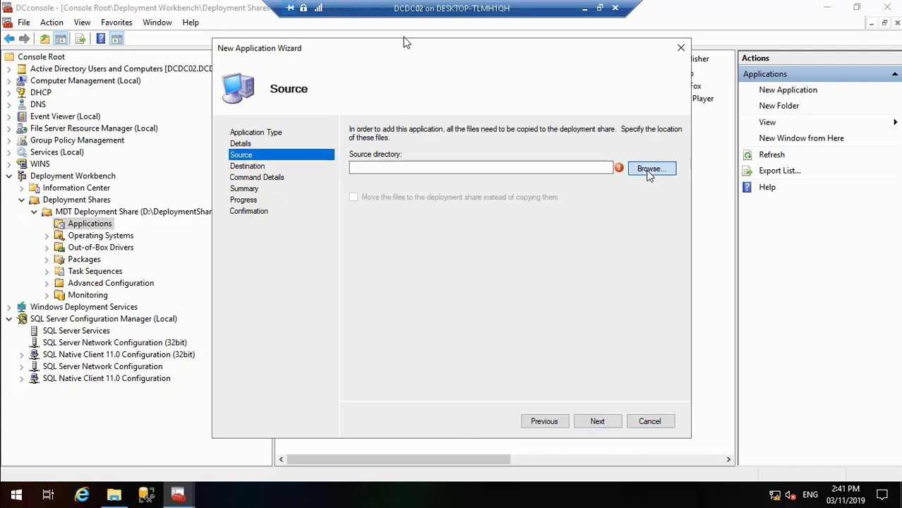
Set the source to D:\Deploy SCCM Application\GoogleChromeEnterpriseBundle64.
{"action": "left_click", "coordinate": [649, 174]}
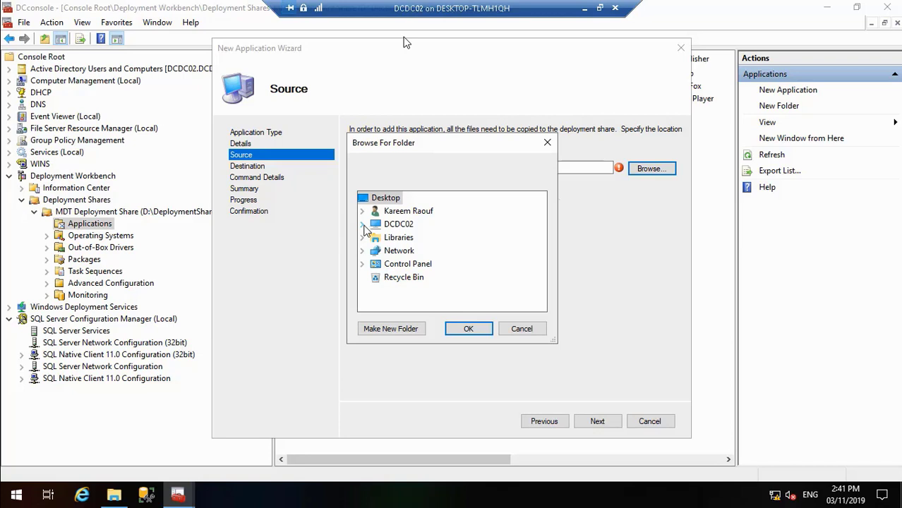
{"action": "left_click", "coordinate": [362, 224]}
{"action": "left_click", "coordinate": [541, 306]}
{"action": "scroll", "coordinate": [541, 307], "scroll_direction": "down", "scroll_amount": 3}
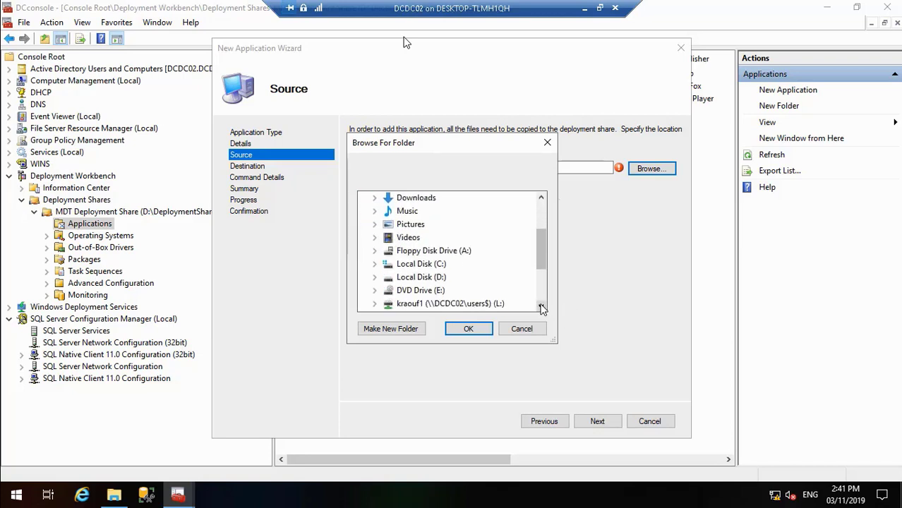
{"action": "left_click", "coordinate": [375, 239]}
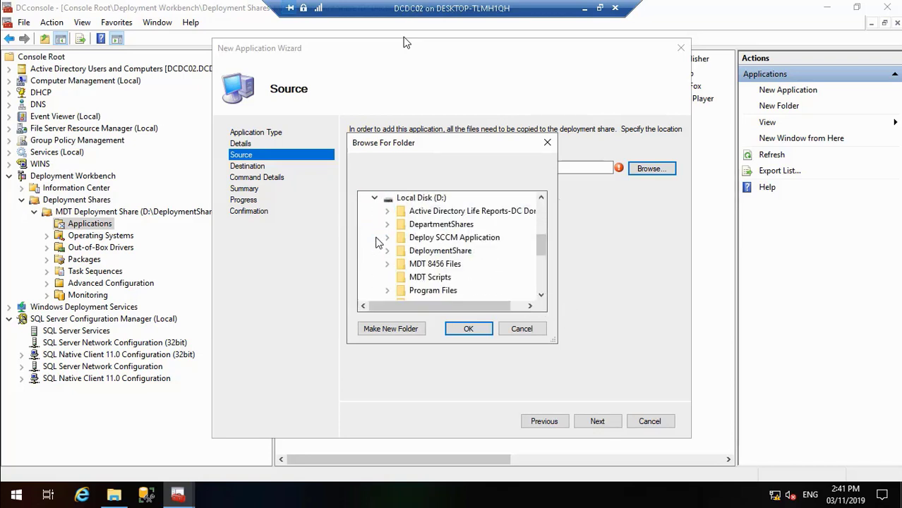
{"action": "left_click", "coordinate": [387, 238]}
{"action": "left_click", "coordinate": [452, 277]}
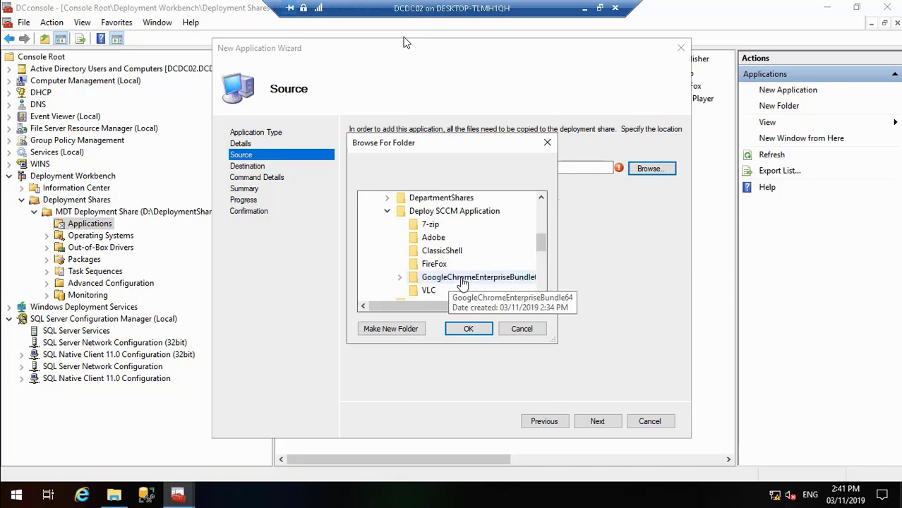
{"action": "double_click", "coordinate": [465, 277]}
{"action": "left_click", "coordinate": [469, 330]}
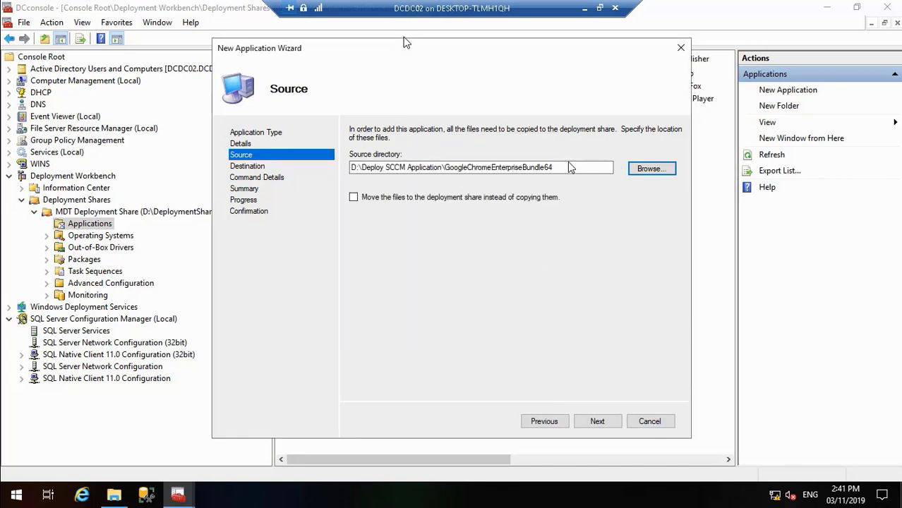
{"action": "left_click", "coordinate": [114, 496]}
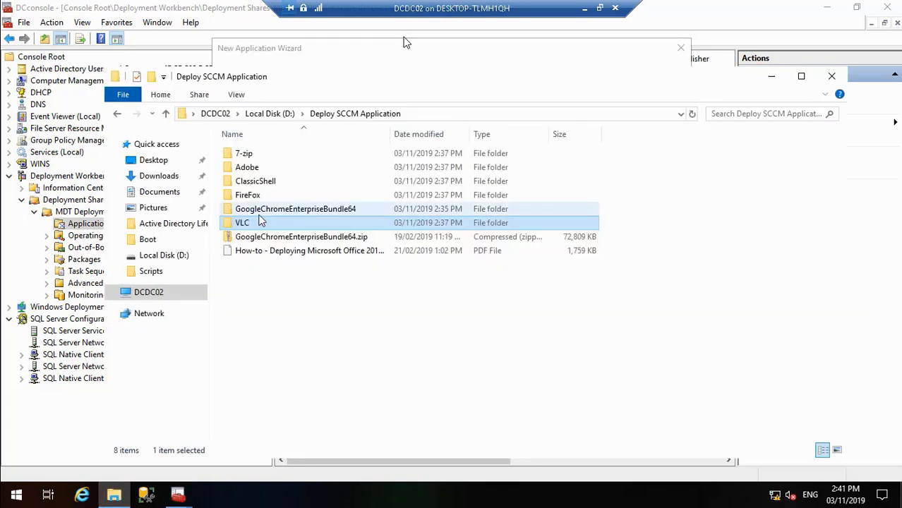
Locate the three Chrome .msi files in GoogleChromeEnterpriseBundle64\Installers, then return to the wizard.
{"action": "double_click", "coordinate": [273, 209]}
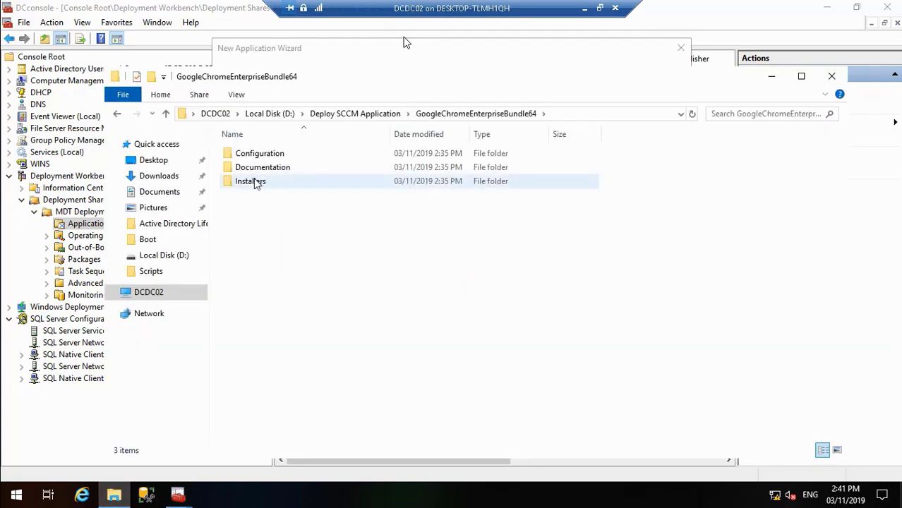
{"action": "double_click", "coordinate": [253, 181]}
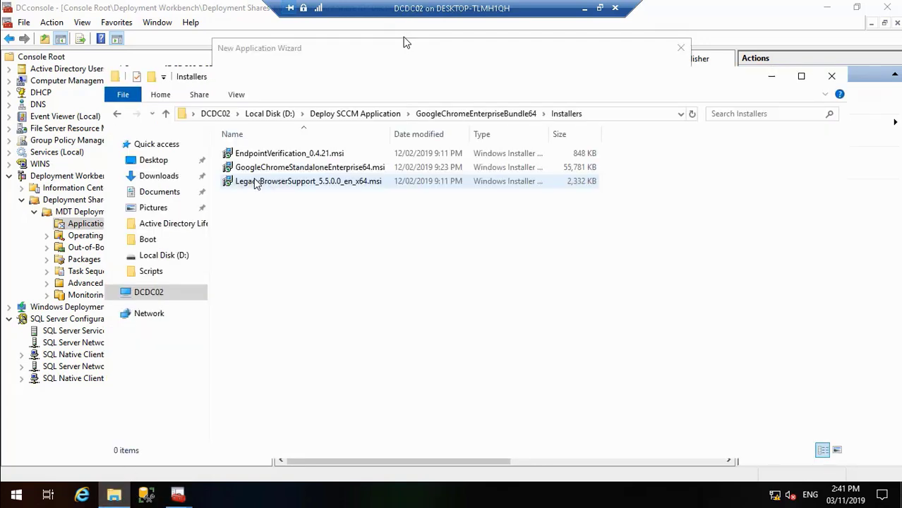
{"action": "left_click", "coordinate": [608, 114]}
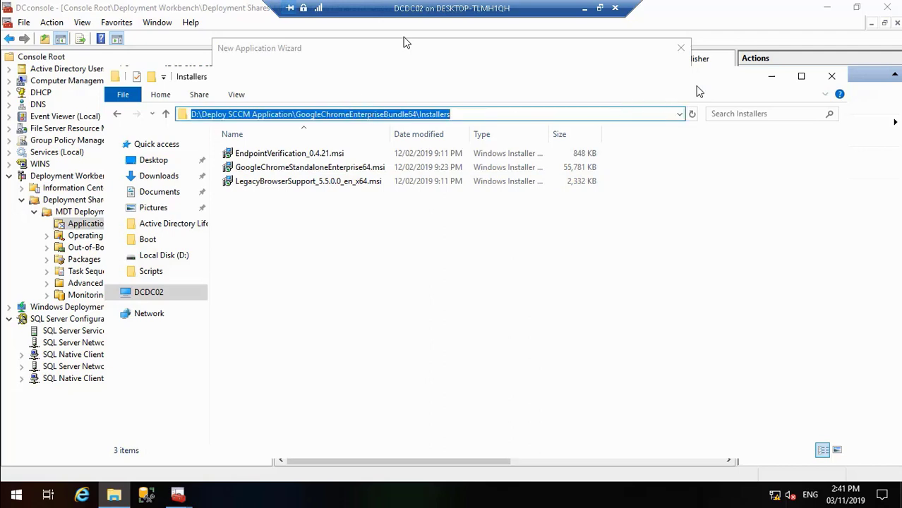
{"action": "left_click", "coordinate": [771, 79]}
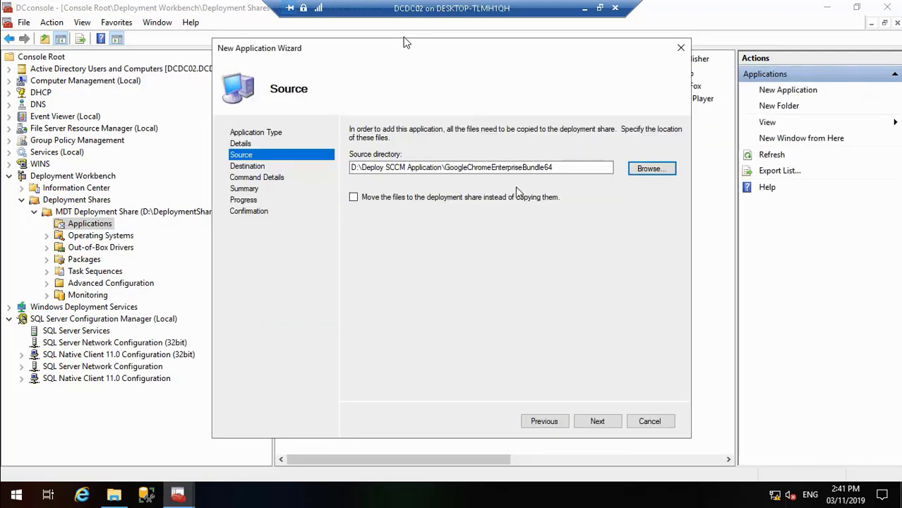
{"action": "left_click", "coordinate": [650, 169]}
Change the Chrome source to the bundle's Installers folder and accept the Chrome Google directory name.
{"action": "left_click", "coordinate": [542, 296]}
{"action": "left_click", "coordinate": [542, 295]}
{"action": "left_click", "coordinate": [541, 294]}
{"action": "left_click", "coordinate": [542, 295]}
{"action": "left_click", "coordinate": [541, 295]}
{"action": "left_click", "coordinate": [541, 295]}
{"action": "left_click", "coordinate": [541, 295]}
{"action": "left_click", "coordinate": [542, 294]}
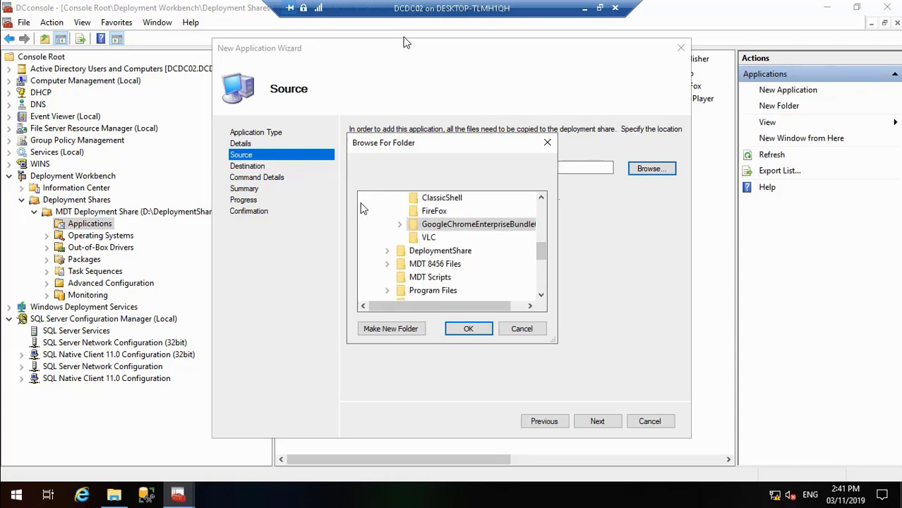
{"action": "left_click", "coordinate": [399, 224]}
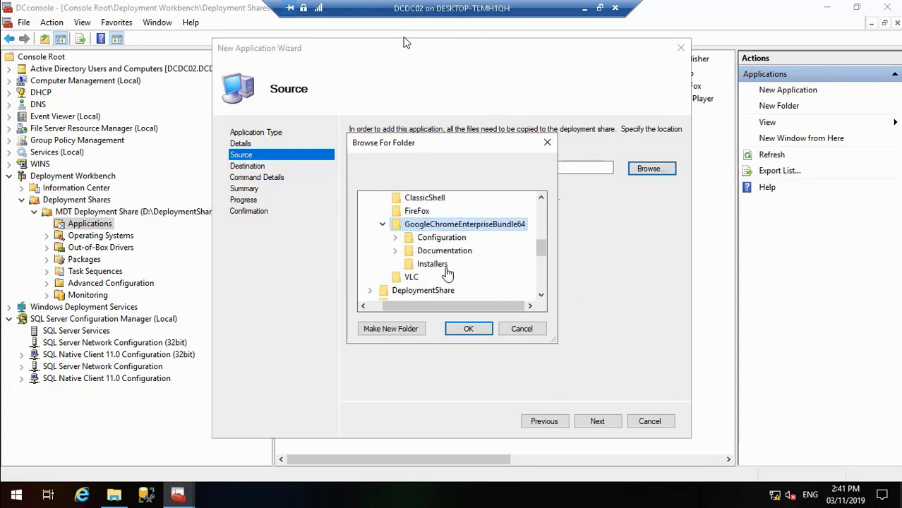
{"action": "left_click", "coordinate": [439, 266]}
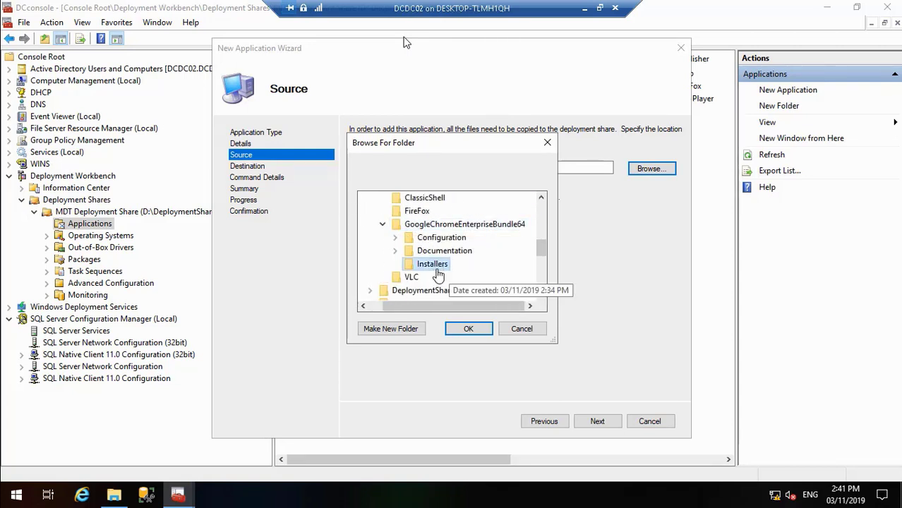
{"action": "left_click", "coordinate": [469, 331]}
{"action": "left_click", "coordinate": [604, 423]}
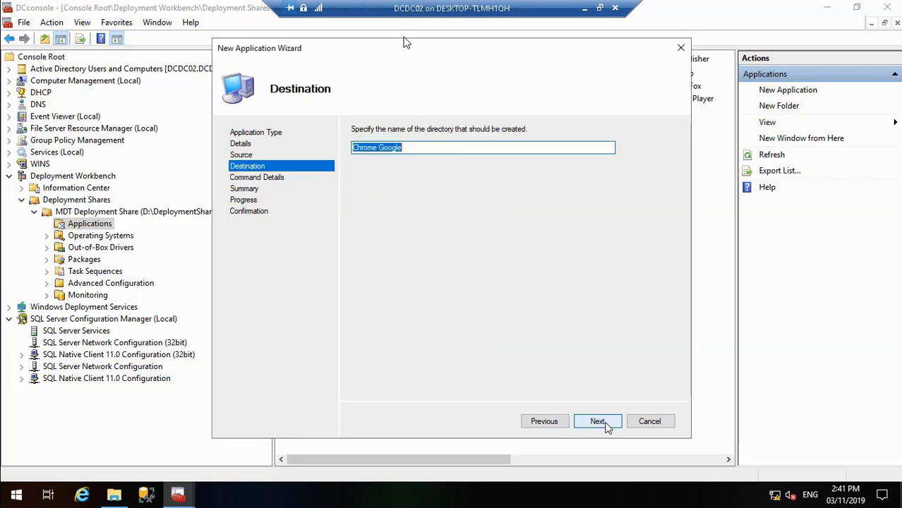
{"action": "left_click", "coordinate": [605, 426]}
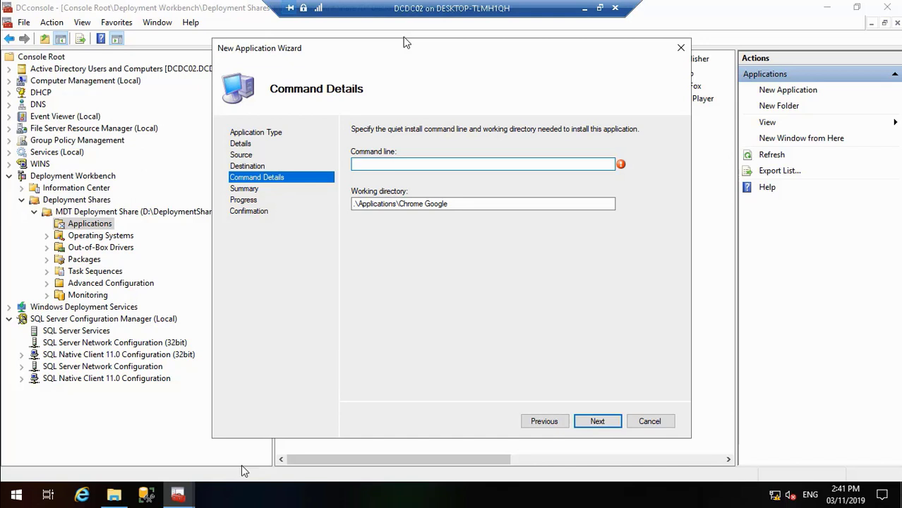
{"action": "left_click", "coordinate": [114, 496]}
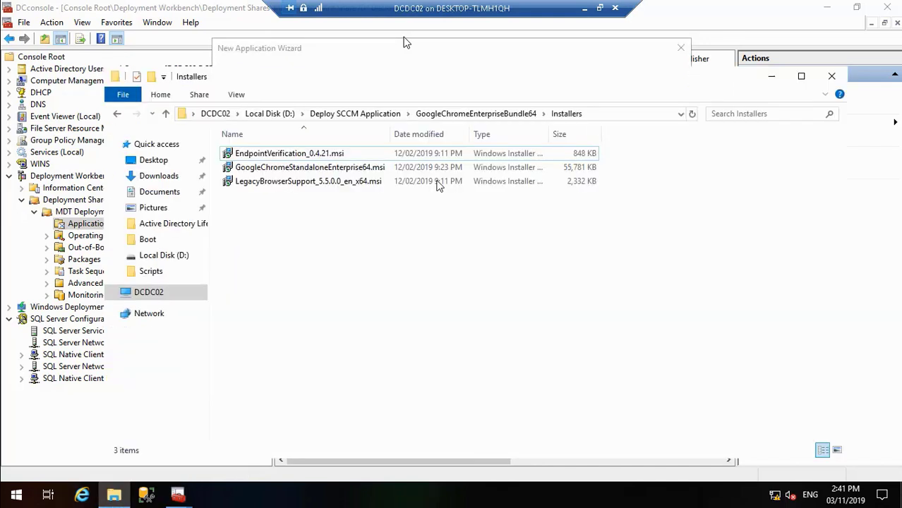
Copy the name GoogleChromeStandaloneEnterprise64.msi without renaming it, then return to the wizard.
{"action": "left_click", "coordinate": [360, 168]}
{"action": "right_click", "coordinate": [360, 168]}
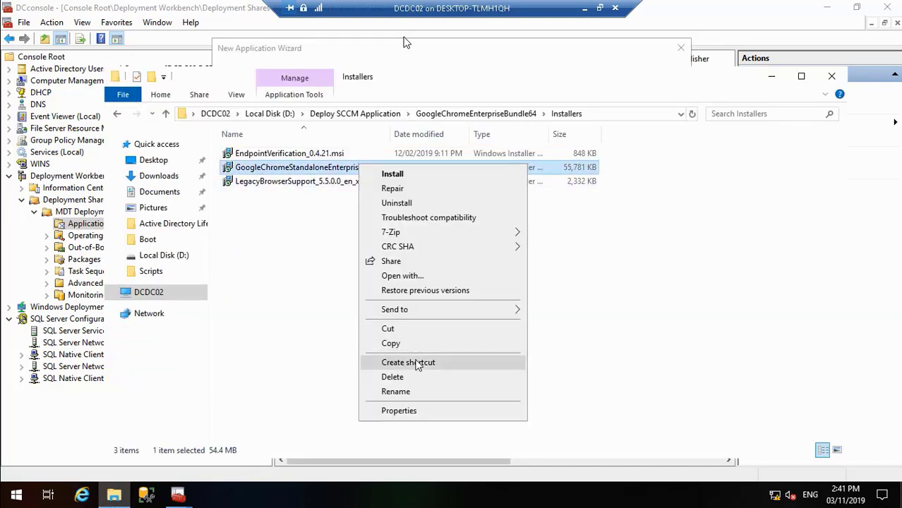
{"action": "left_click", "coordinate": [415, 392]}
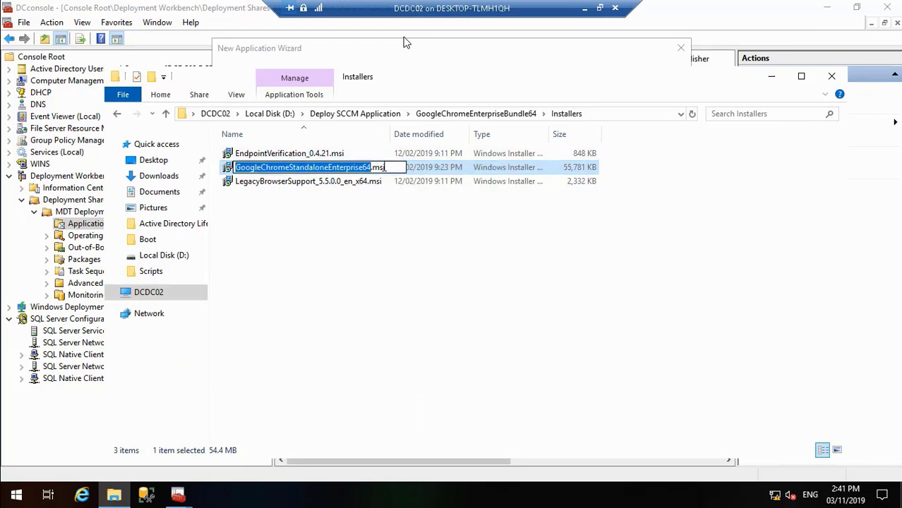
{"action": "key", "text": "ctrl+a"}
{"action": "key", "text": "ctrl+c"}
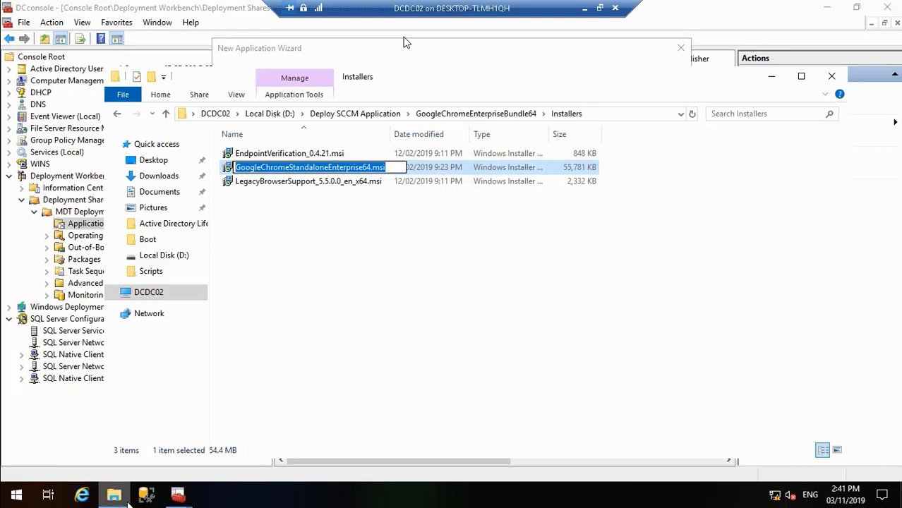
{"action": "left_click", "coordinate": [178, 497]}
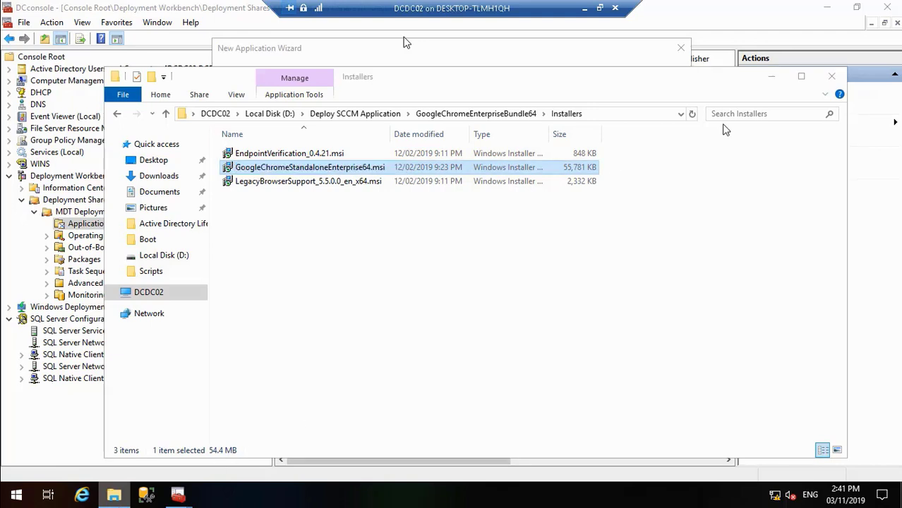
{"action": "left_click", "coordinate": [771, 76]}
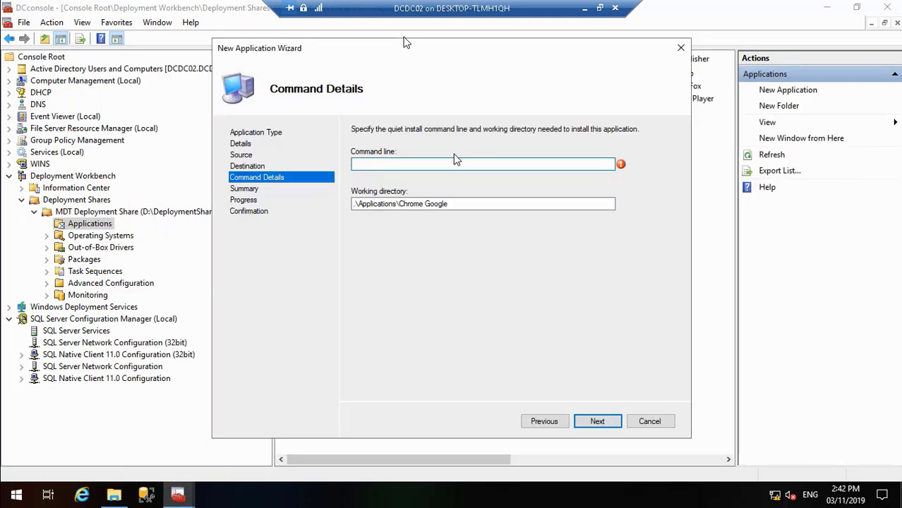
Import Chrome Google with command line GoogleChromeStandaloneEnterprise64.msi /qn, then return to the Deploy SCCM Application folder.
{"action": "key", "text": "ctrl+v"}
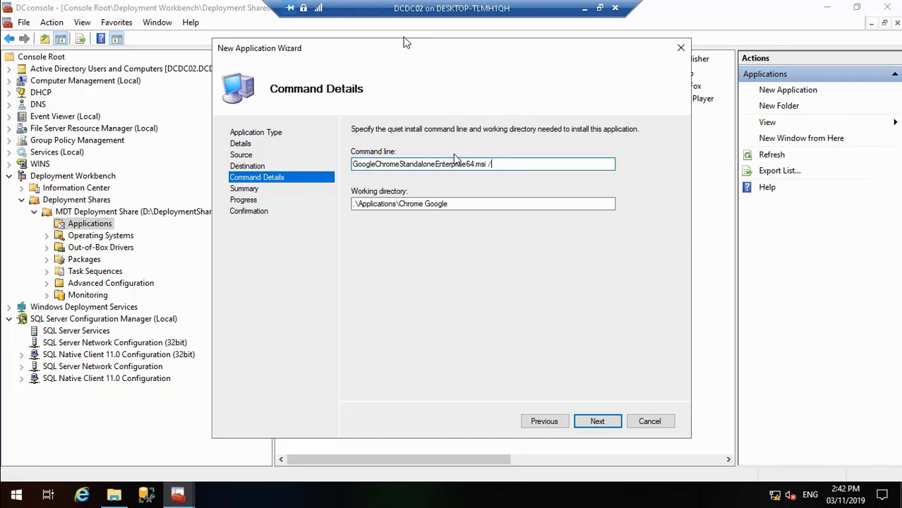
{"action": "left_click", "coordinate": [599, 422]}
{"action": "left_click", "coordinate": [599, 421]}
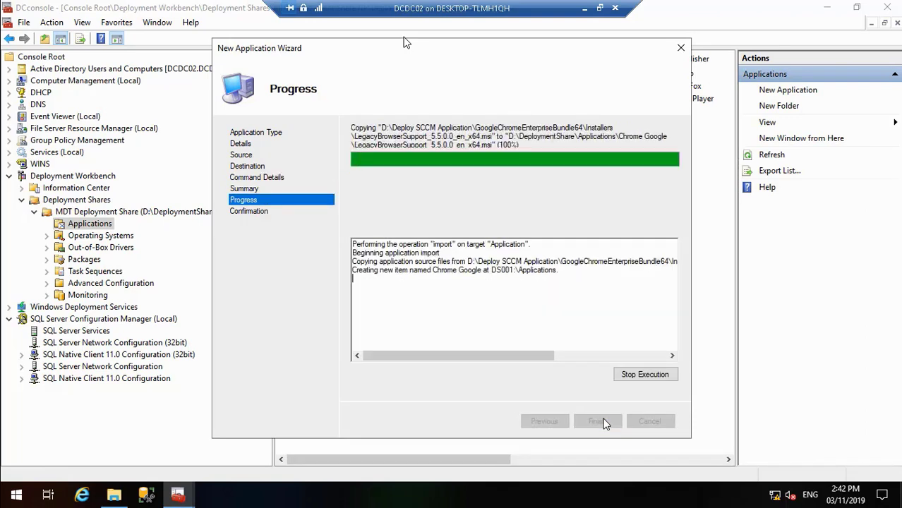
{"action": "left_click", "coordinate": [599, 421]}
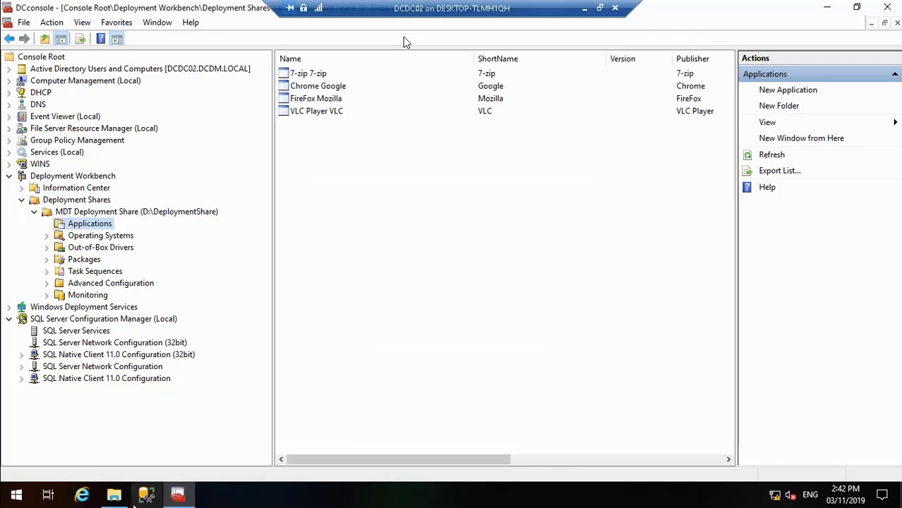
{"action": "left_click", "coordinate": [115, 497]}
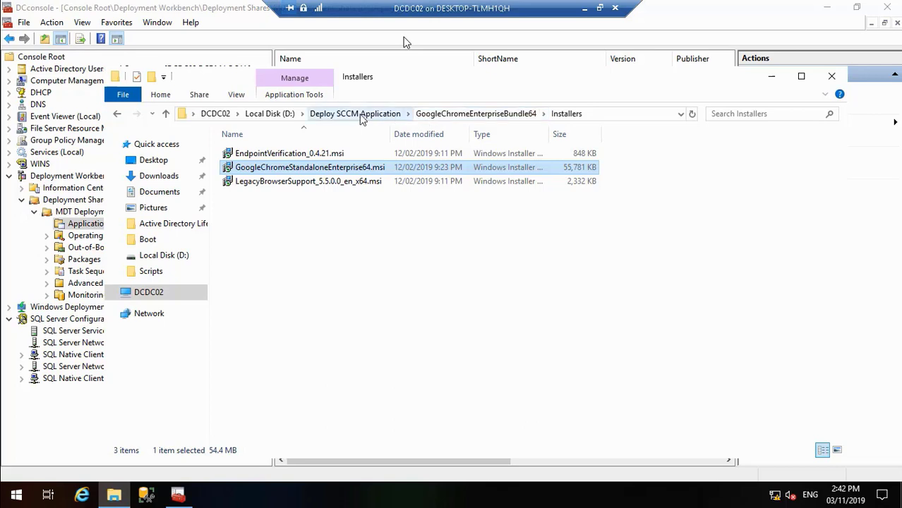
{"action": "left_click", "coordinate": [353, 115]}
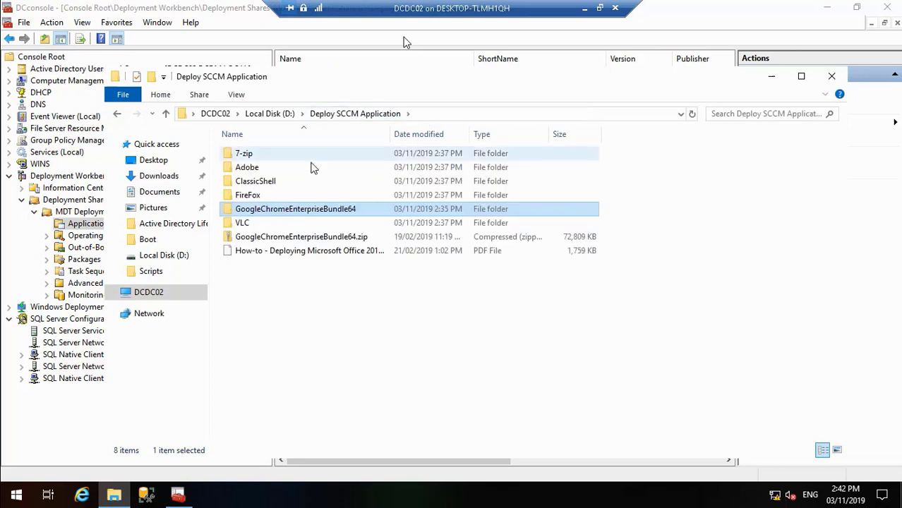
Open the ClassicShell folder to show ClassicShellSetup_4_3_1_2.exe.
{"action": "left_click", "coordinate": [274, 182]}
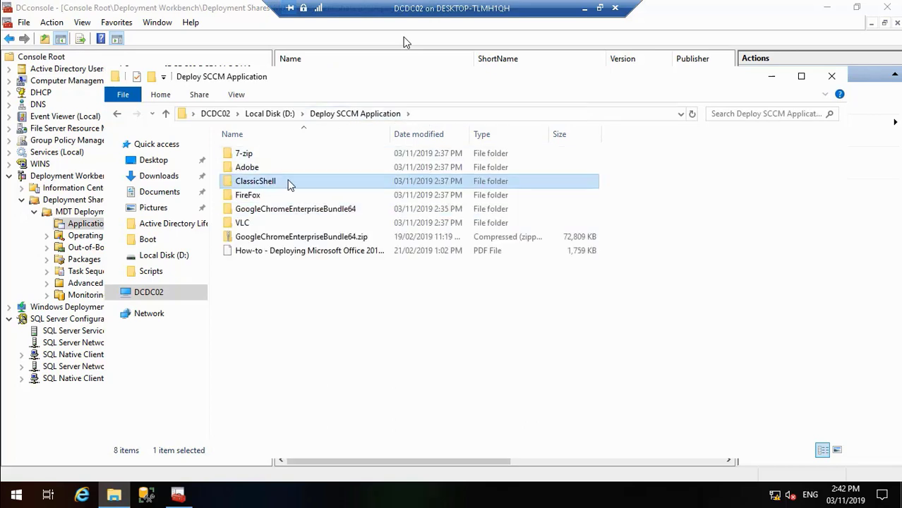
{"action": "double_click", "coordinate": [290, 185]}
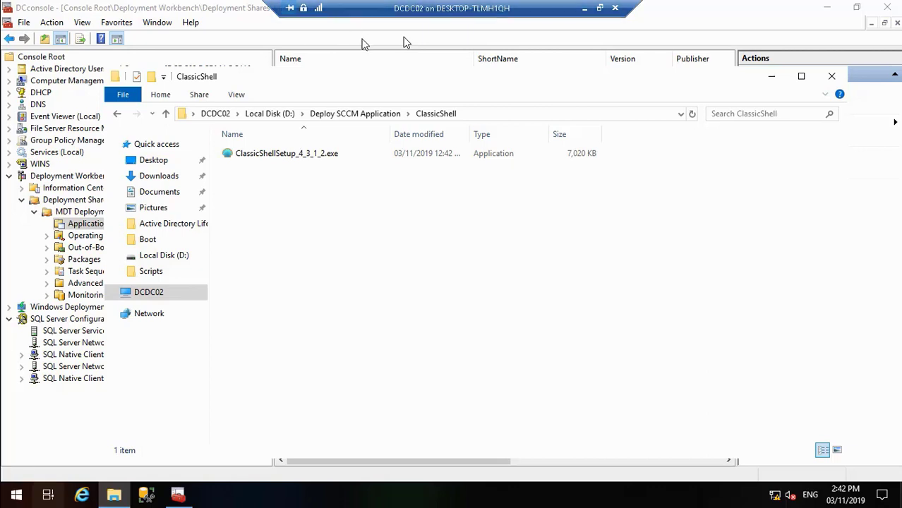
{"action": "left_click", "coordinate": [89, 382]}
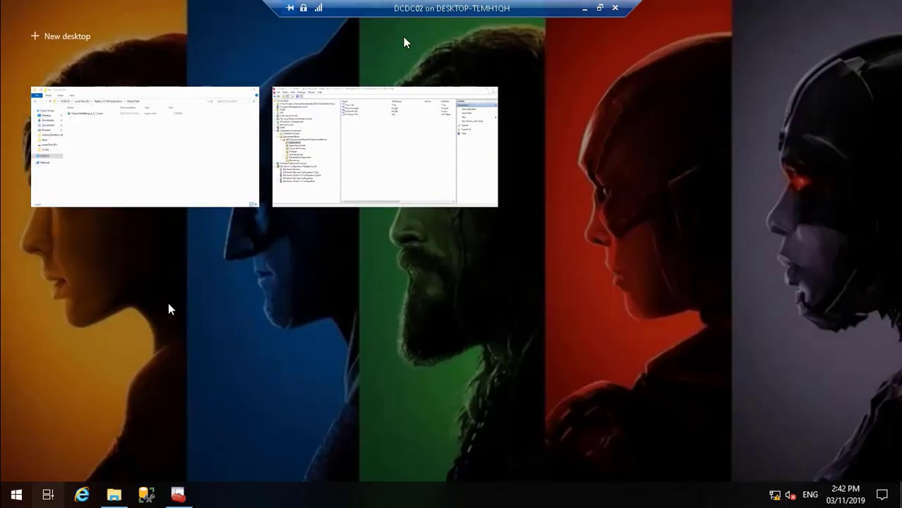
{"action": "left_click", "coordinate": [168, 305]}
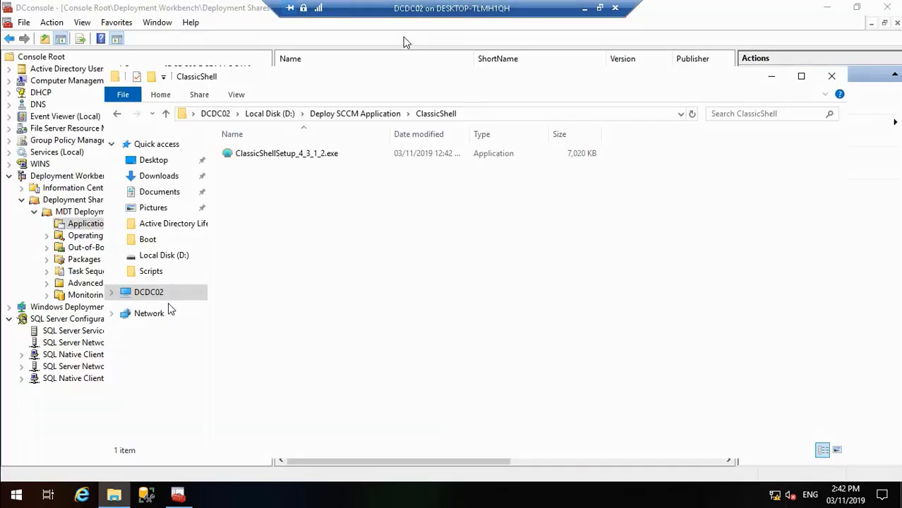
Minimize the deployment console and File Explorer to reveal the server desktop.
{"action": "left_click", "coordinate": [826, 7]}
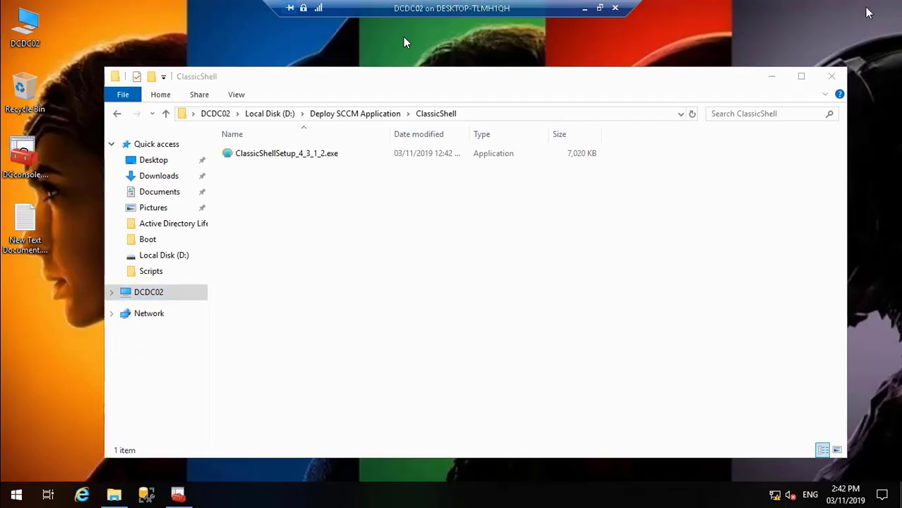
{"action": "left_click", "coordinate": [649, 81]}
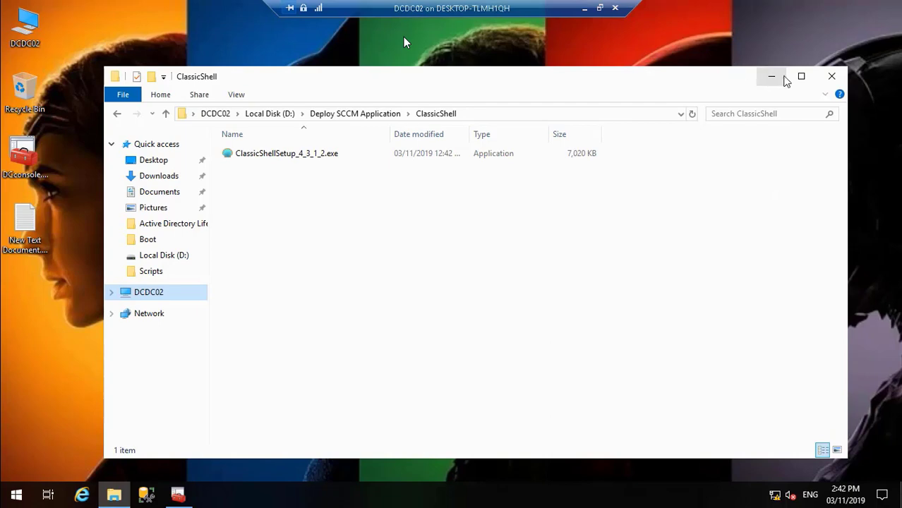
{"action": "left_click", "coordinate": [774, 77]}
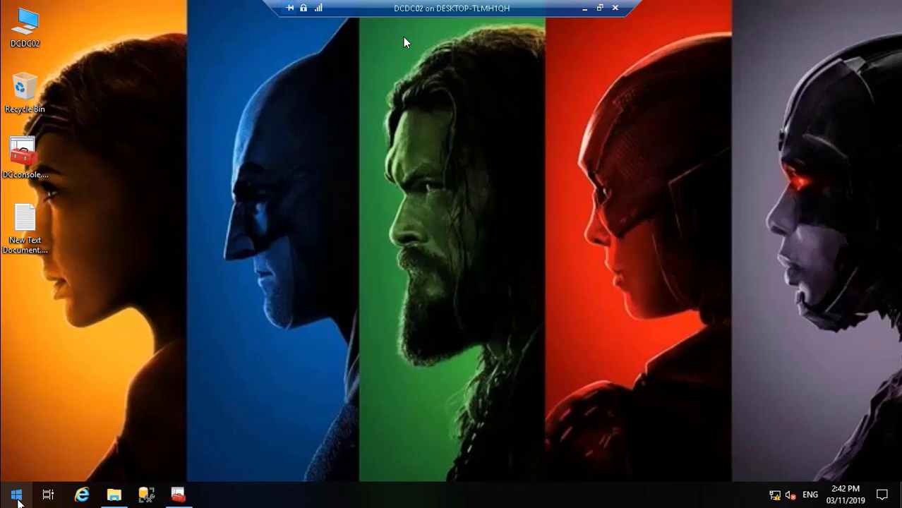
Launch Command Prompt from the Run dialog with 'cmd' after the mistyped 'cmcd' fails.
{"action": "key", "text": "super"}
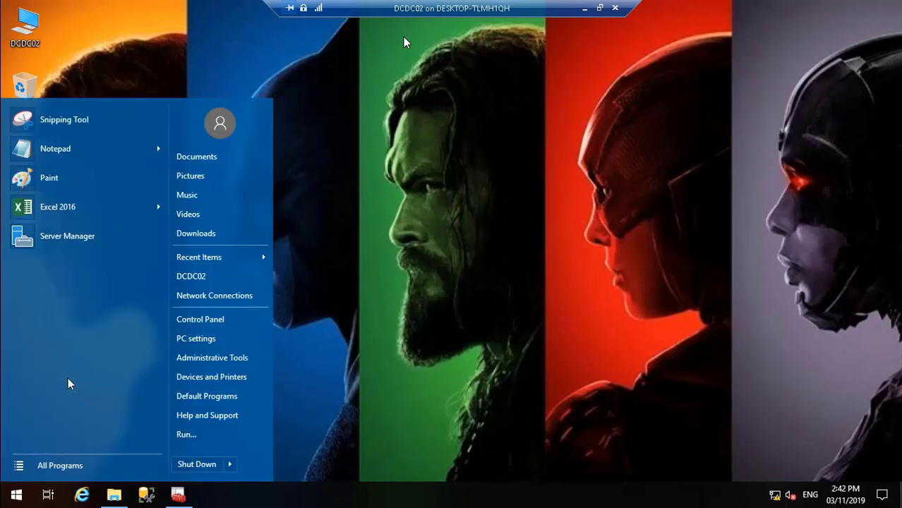
{"action": "left_click", "coordinate": [205, 434]}
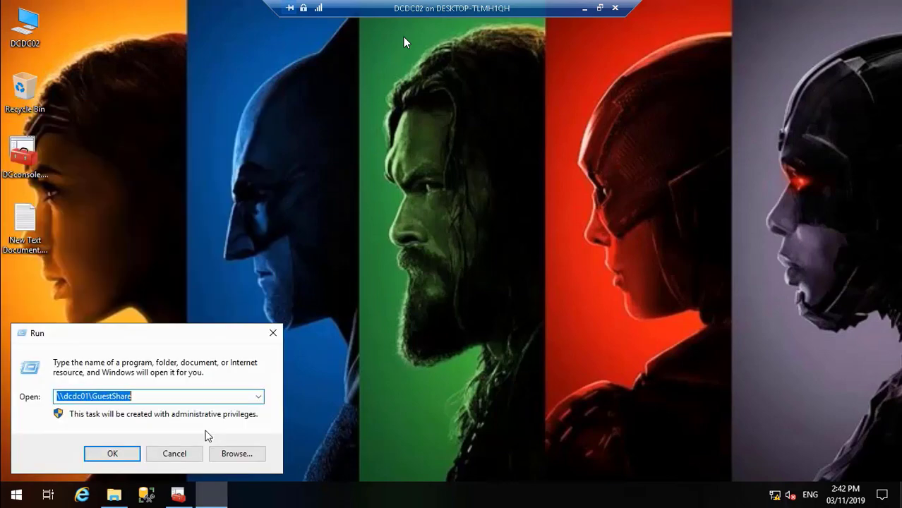
{"action": "type", "text": "cmcd"}
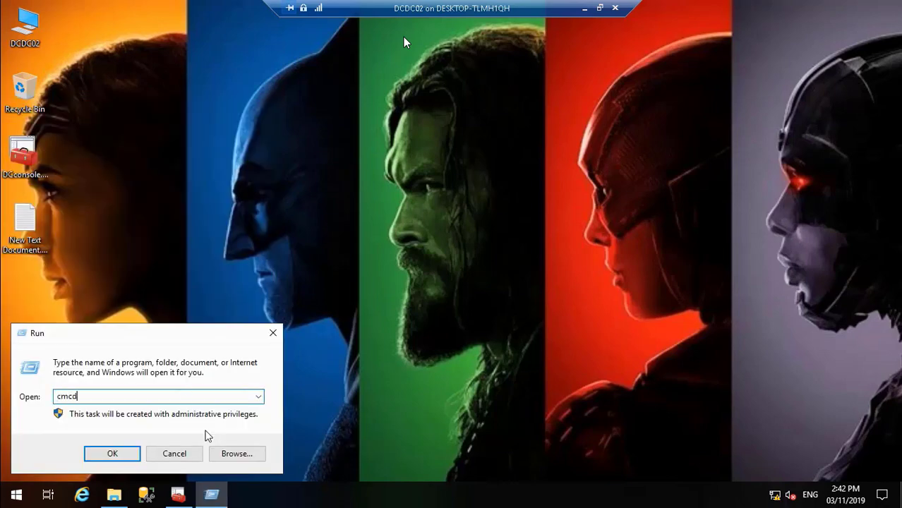
{"action": "key", "text": "Return"}
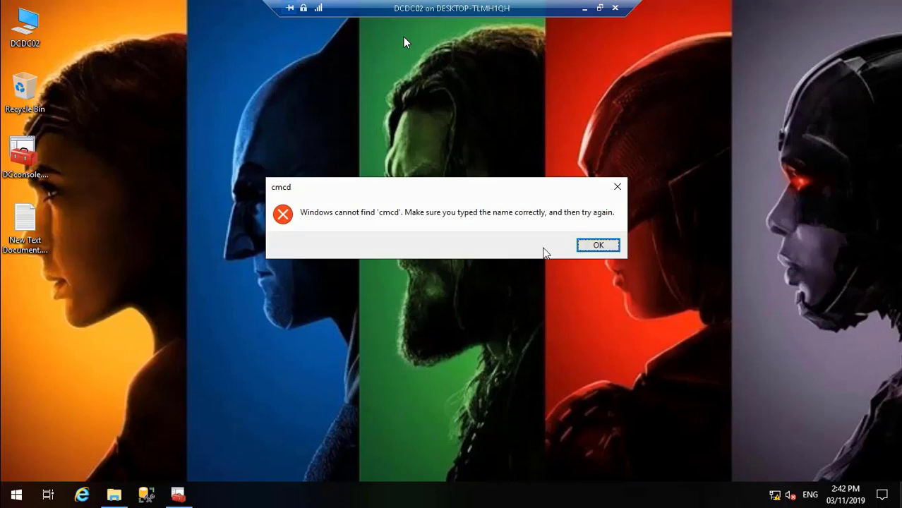
{"action": "left_click", "coordinate": [598, 246]}
{"action": "key", "text": "BackSpace"}
{"action": "type", "text": "cmd"}
{"action": "key", "text": "Return"}
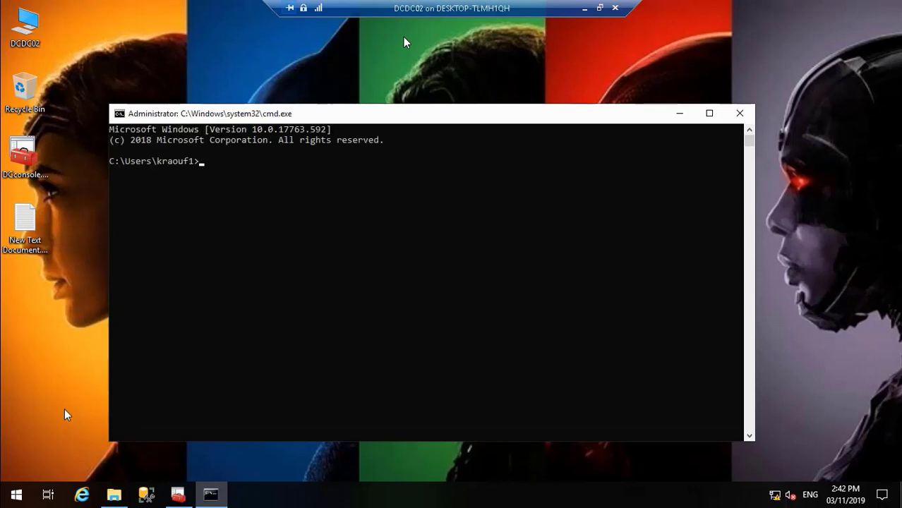
Switch to drive D, list it, and change into 'Deploy SCCM Application' after fixing a typo.
{"action": "type", "text": "d:"}
{"action": "key", "text": "Return"}
{"action": "type", "text": "dir"}
{"action": "key", "text": "Return"}
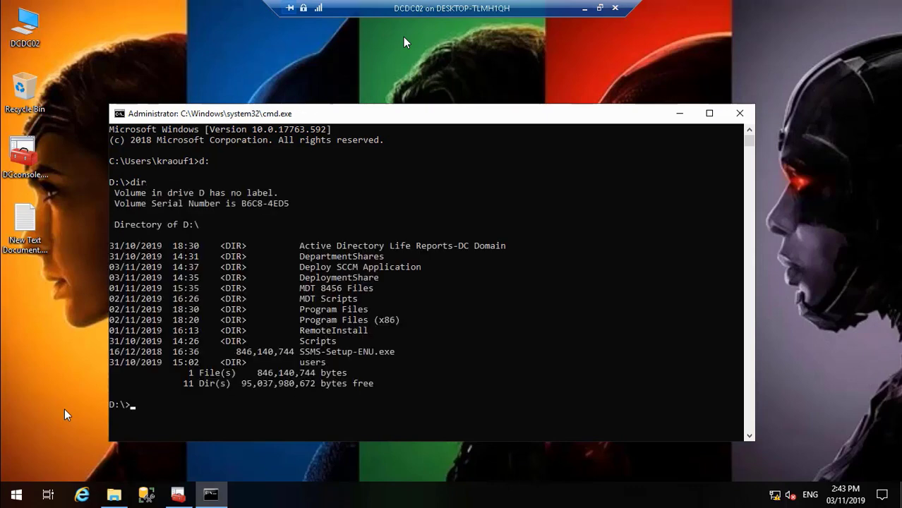
{"action": "type", "text": "cd Deploy SCC"}
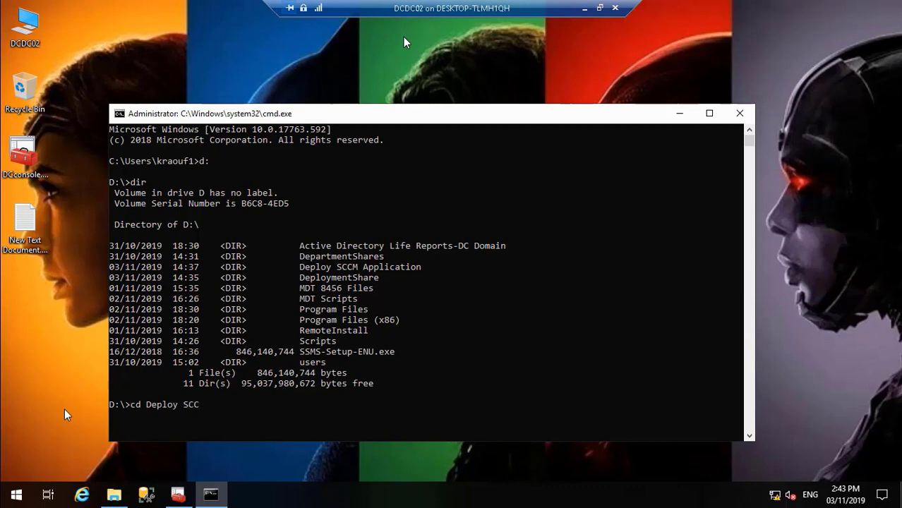
{"action": "type", "text": "M Applicatopn"}
{"action": "key", "text": "Return"}
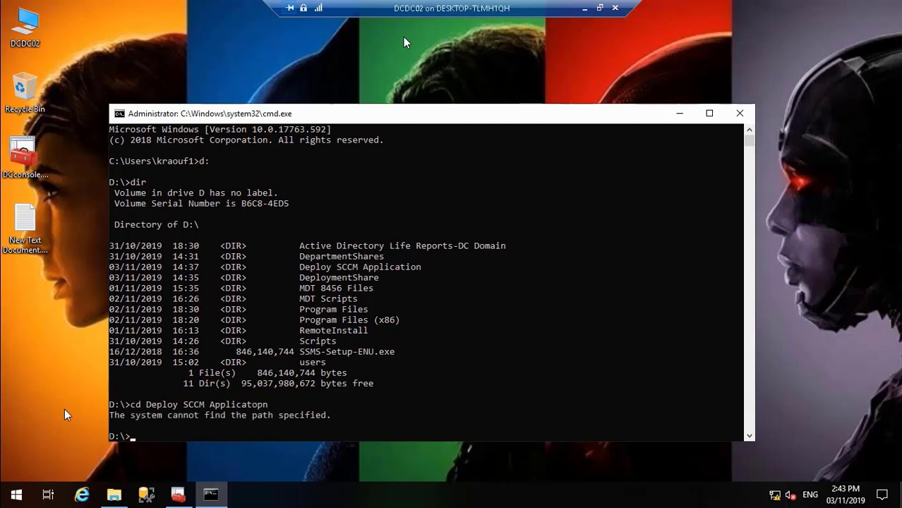
{"action": "key", "text": "Up"}
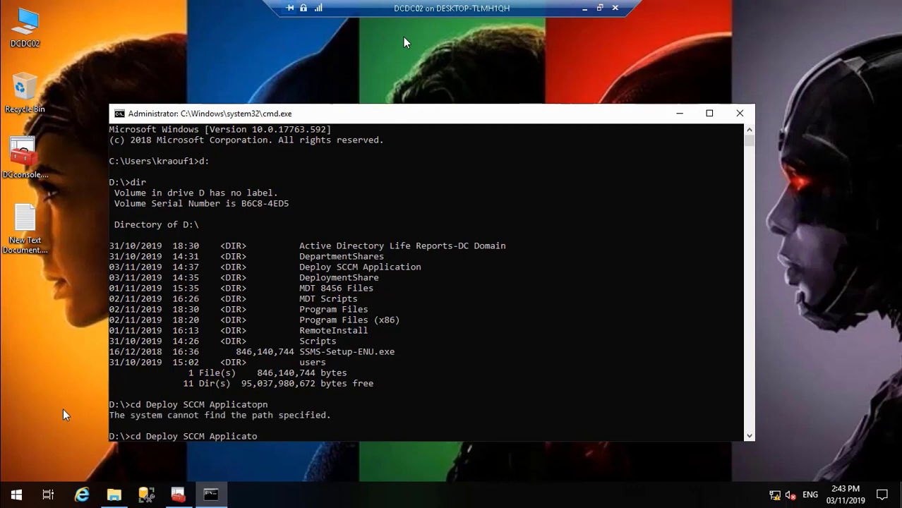
{"action": "type", "text": "n"}
{"action": "key", "text": "BackSpace"}
{"action": "type", "text": "ion"}
{"action": "key", "text": "Return"}
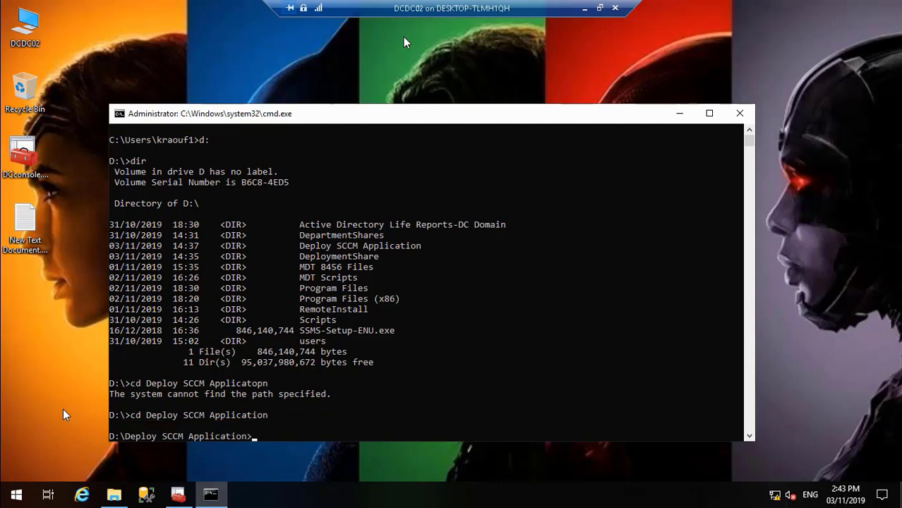
List the deployment folder and change into the ClassicShell subfolder.
{"action": "type", "text": "dir"}
{"action": "key", "text": "Return"}
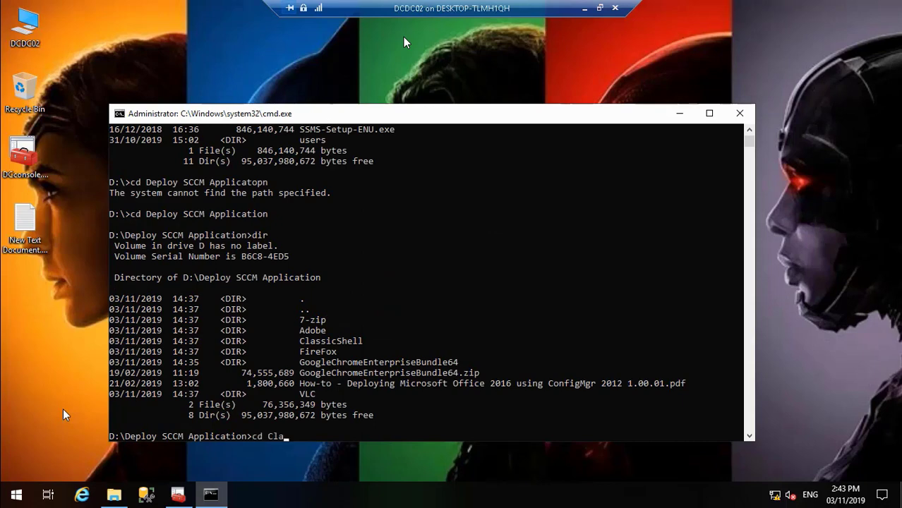
{"action": "type", "text": "cd ClassicShell"}
{"action": "key", "text": "Return"}
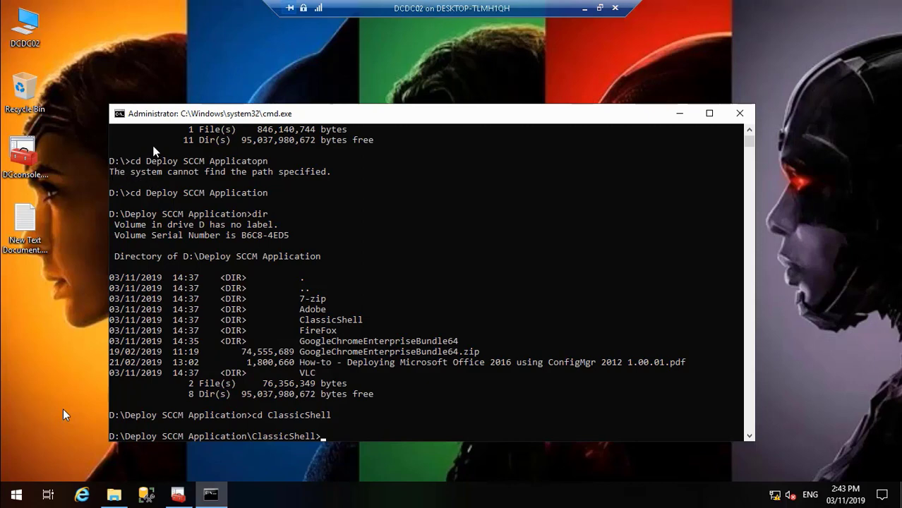
{"action": "mouse_move", "coordinate": [40, 506]}
Copy the full name ClassicShellSetup_4_3_1_2.exe from its rename box and minimize File Explorer.
{"action": "left_click", "coordinate": [113, 494]}
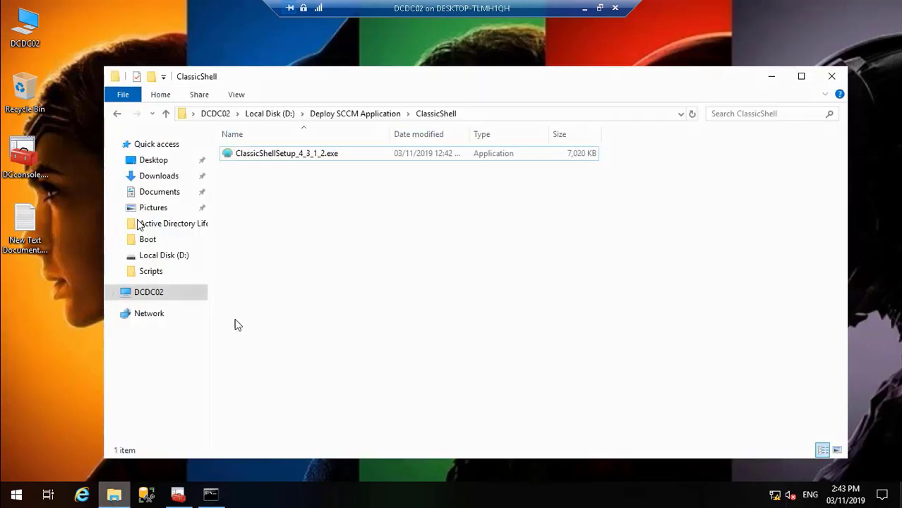
{"action": "left_click", "coordinate": [314, 155]}
{"action": "left_click", "coordinate": [314, 155]}
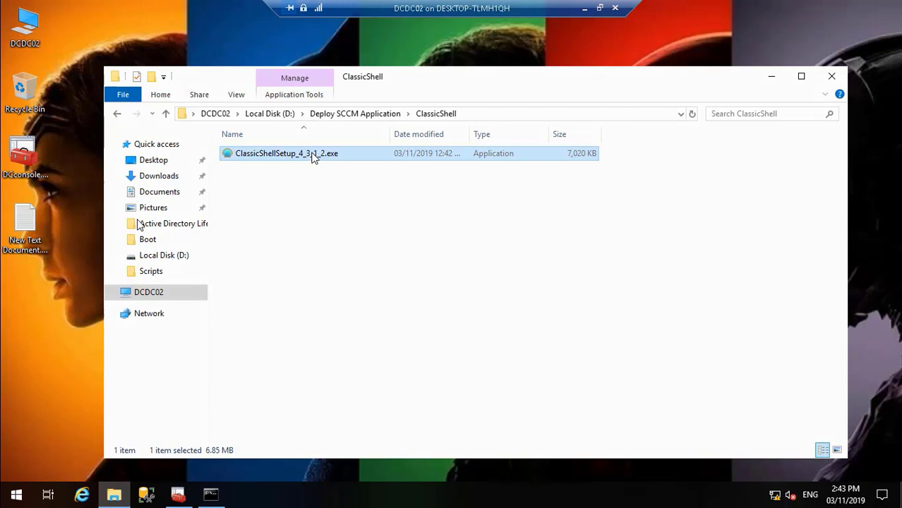
{"action": "right_click", "coordinate": [314, 155]}
{"action": "left_click", "coordinate": [368, 396]}
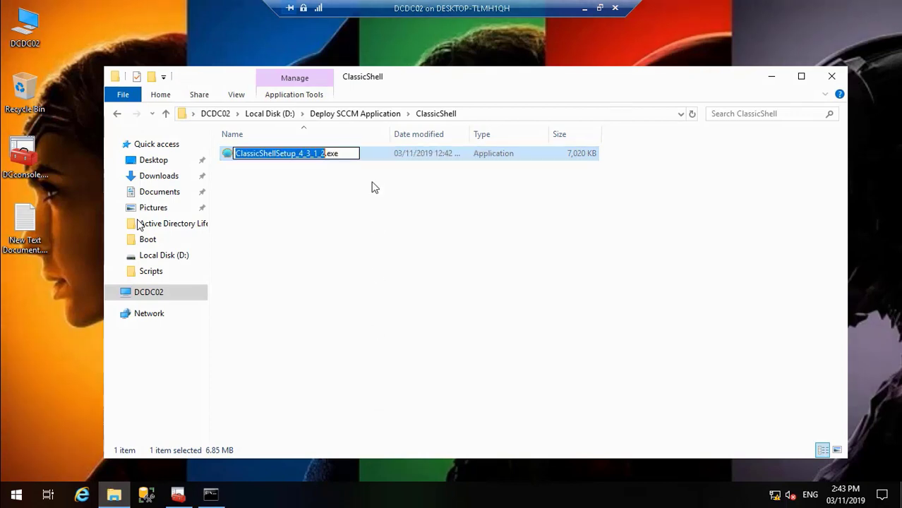
{"action": "left_click_drag", "start_coordinate": [349, 153], "coordinate": [223, 155]}
{"action": "key", "text": "ctrl+c"}
{"action": "left_click", "coordinate": [771, 76]}
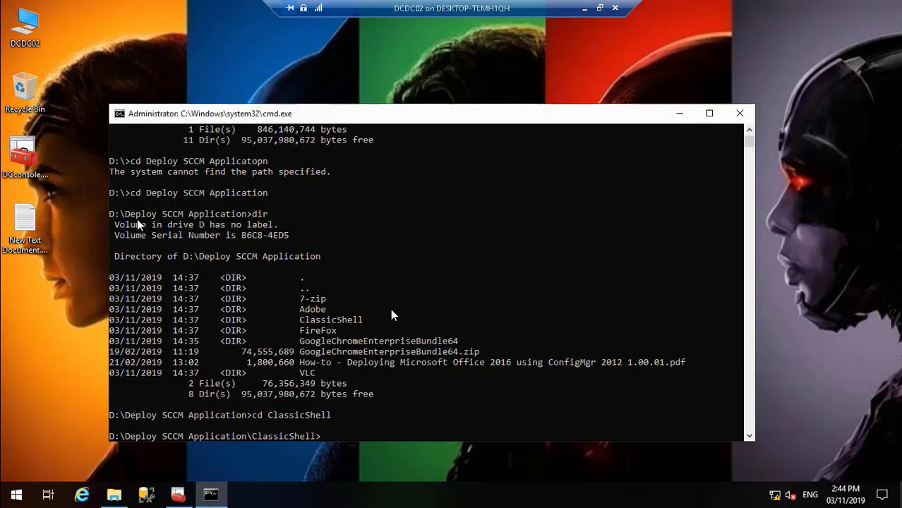
Run 'ClassicShellSetup_4_3_1_2.exe extract64' to unpack ClassicShellSetup64_4_3_1.msi, then reopen the ClassicShell folder.
{"action": "right_click", "coordinate": [329, 434]}
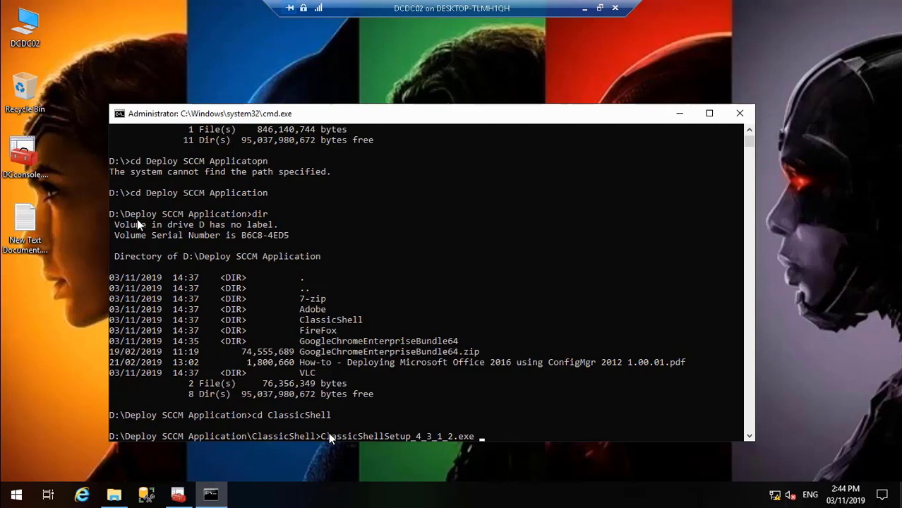
{"action": "type", "text": "extract64"}
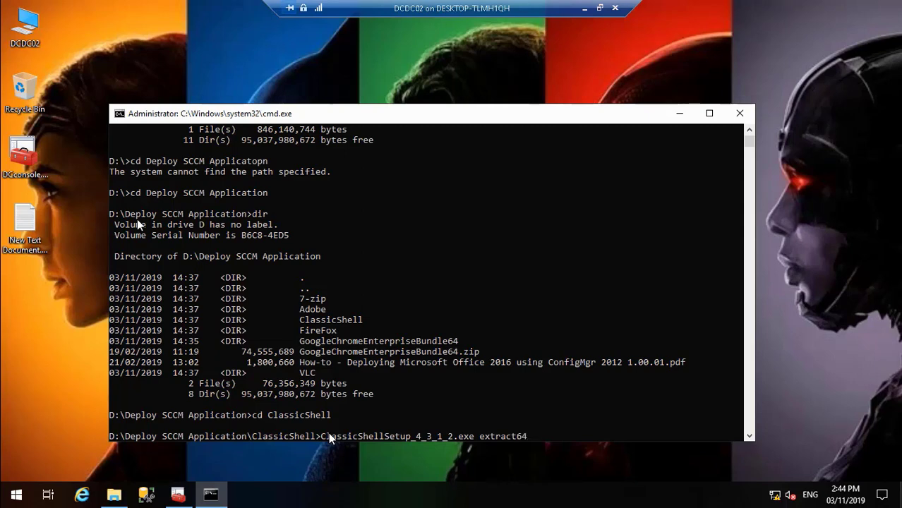
{"action": "scroll", "coordinate": [746, 435], "scroll_direction": "down", "scroll_amount": 2}
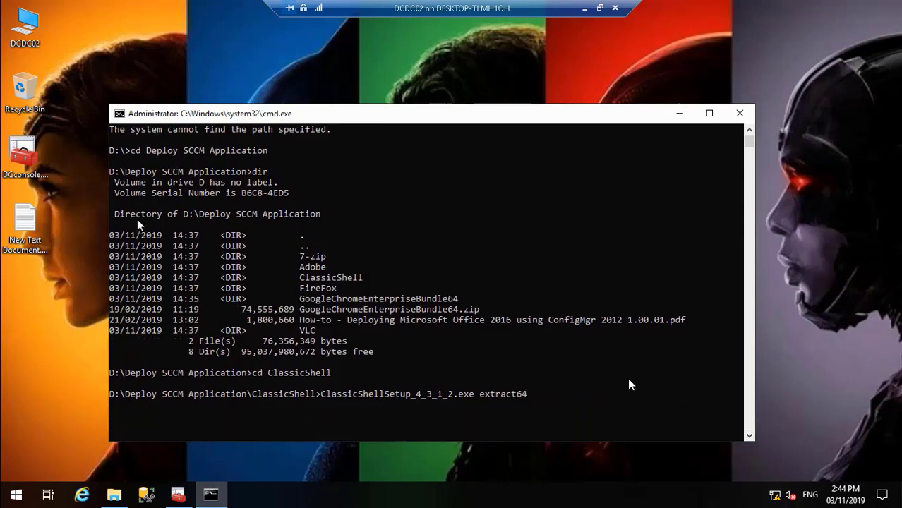
{"action": "key", "text": "Return"}
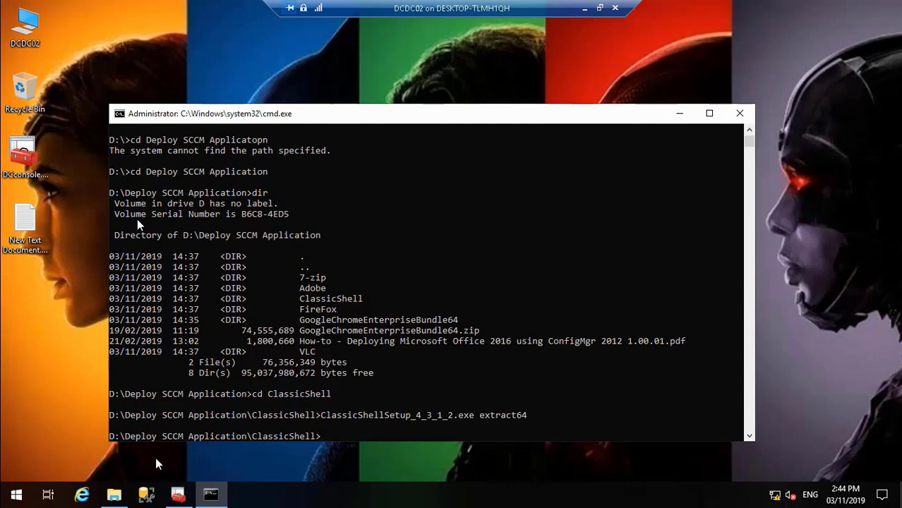
{"action": "left_click", "coordinate": [113, 495]}
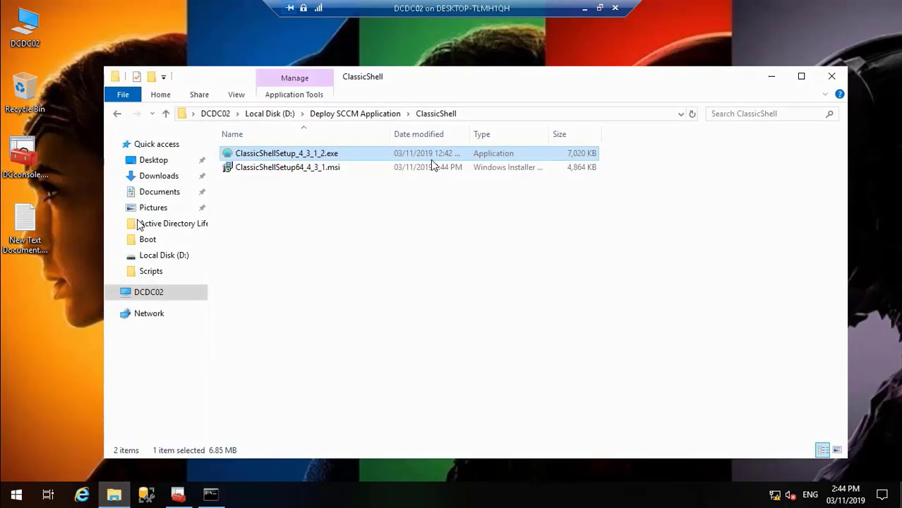
Confirm ClassicShellSetup64_4_3_1.msi exists, then return to the Deployment Workbench Applications list.
{"action": "left_click", "coordinate": [344, 173]}
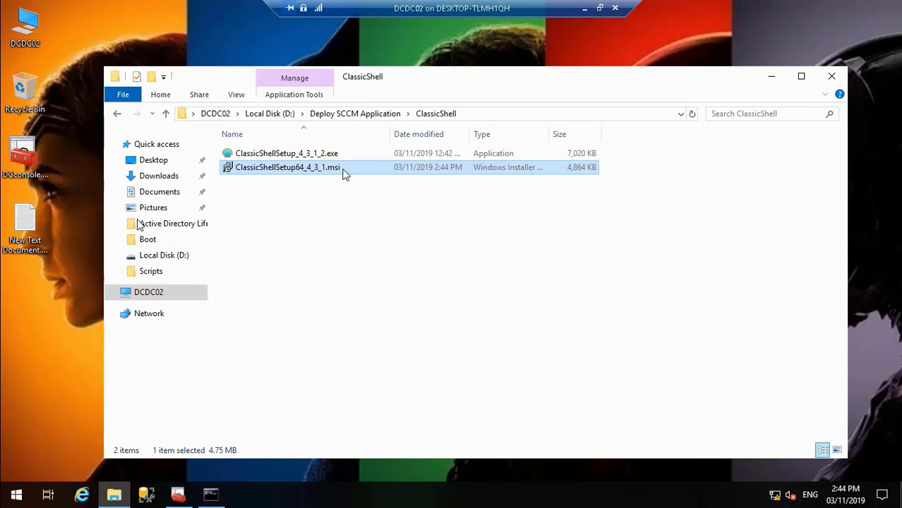
{"action": "left_click", "coordinate": [774, 85]}
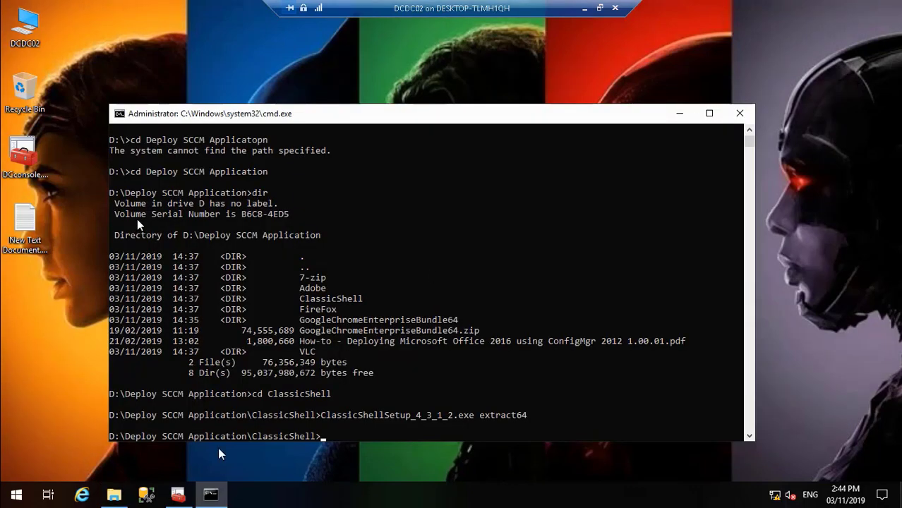
{"action": "left_click", "coordinate": [178, 496]}
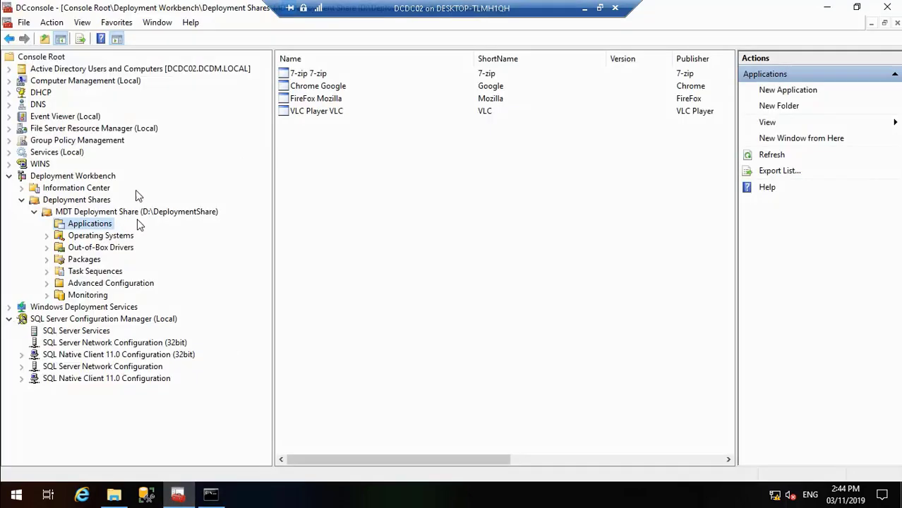
Start a new application with source files, publisher 'Classic Shell', and enter its name.
{"action": "right_click", "coordinate": [85, 221]}
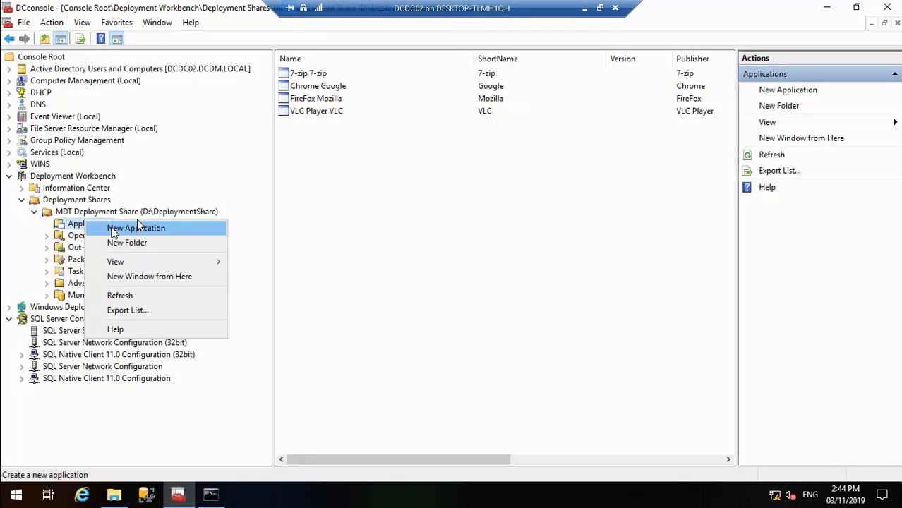
{"action": "left_click", "coordinate": [125, 227]}
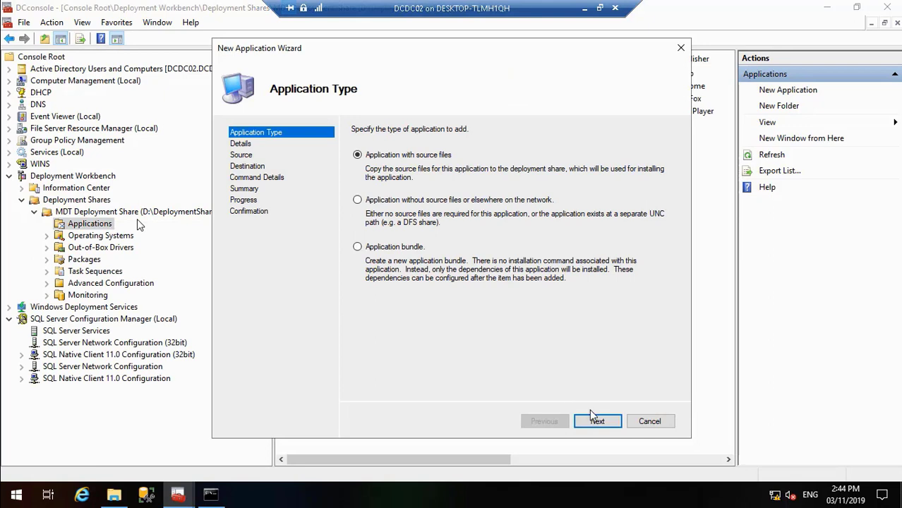
{"action": "left_click", "coordinate": [595, 420]}
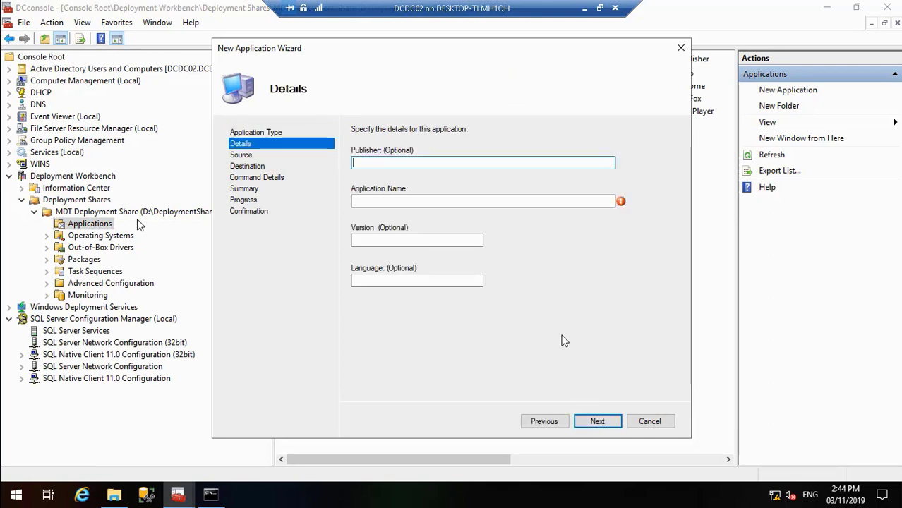
{"action": "type", "text": "Classic Shell"}
{"action": "left_click", "coordinate": [434, 200]}
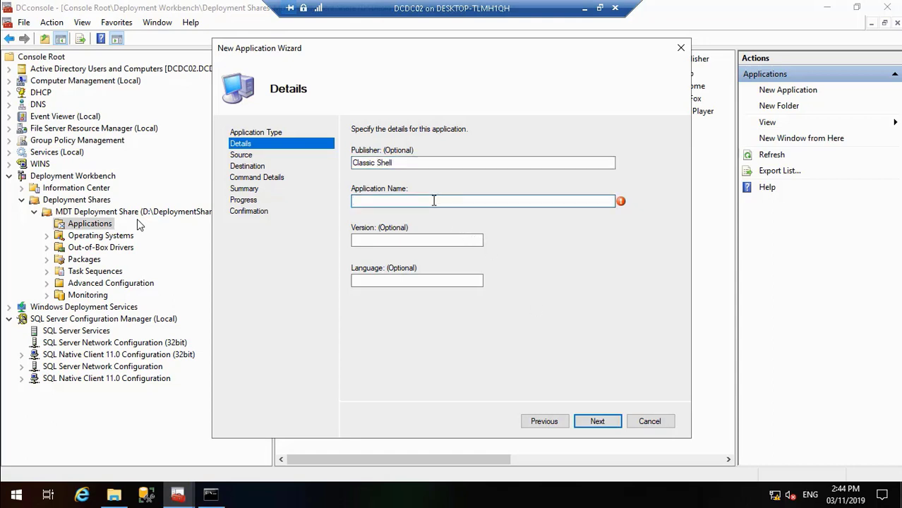
{"action": "type", "text": "Cal"}
{"action": "type", "text": "ssic Shell"}
{"action": "left_click", "coordinate": [608, 427]}
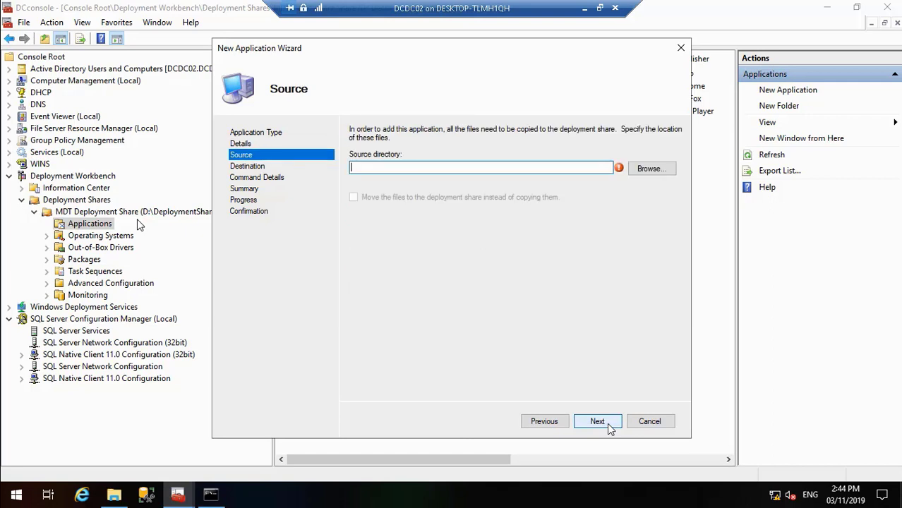
Set the source directory to D:\Deploy SCCM Application\ClassicShell and accept the default destination.
{"action": "left_click", "coordinate": [657, 170]}
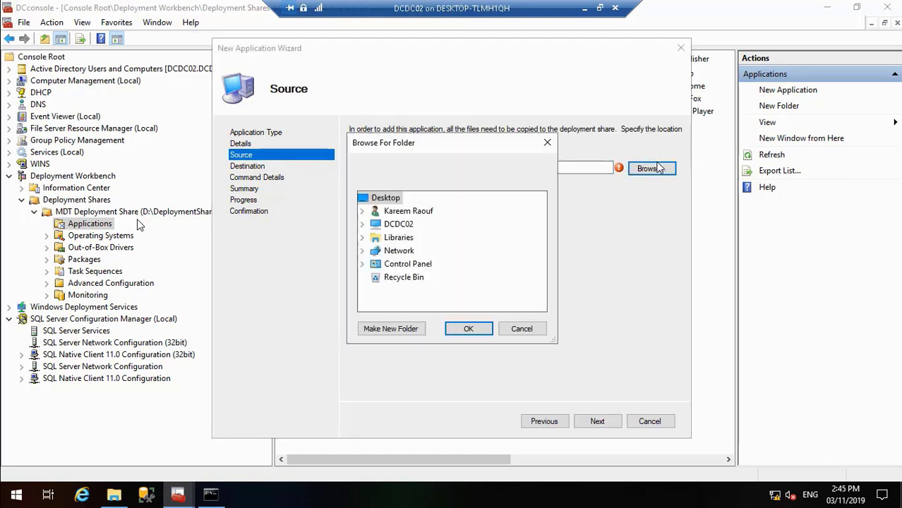
{"action": "left_click", "coordinate": [361, 224]}
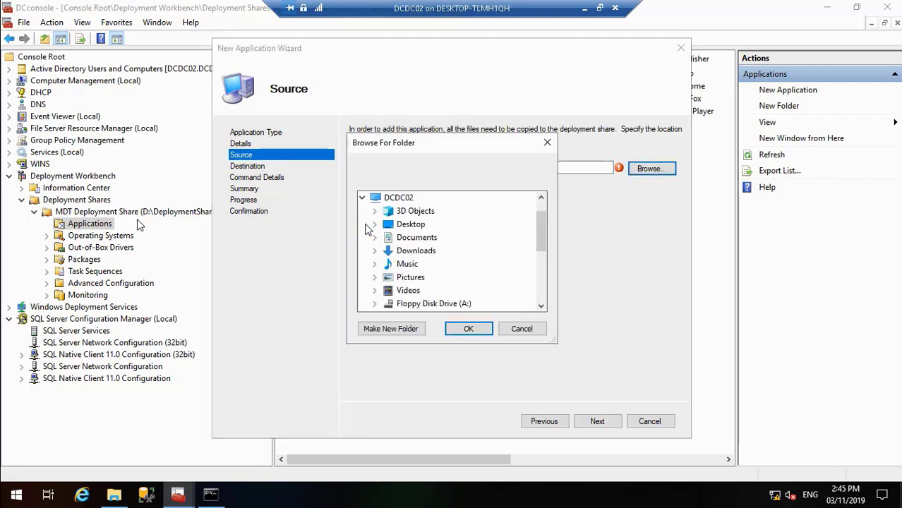
{"action": "scroll", "coordinate": [543, 306], "scroll_direction": "down", "scroll_amount": 6}
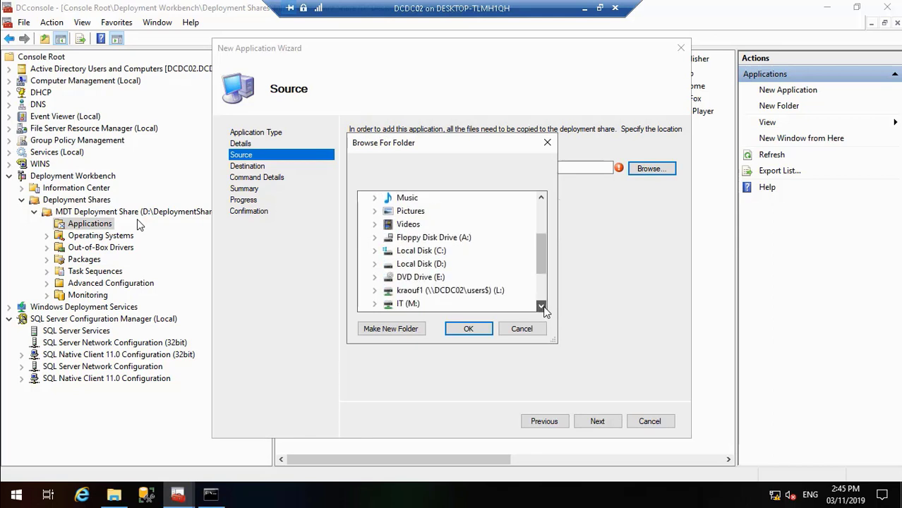
{"action": "left_click", "coordinate": [374, 251]}
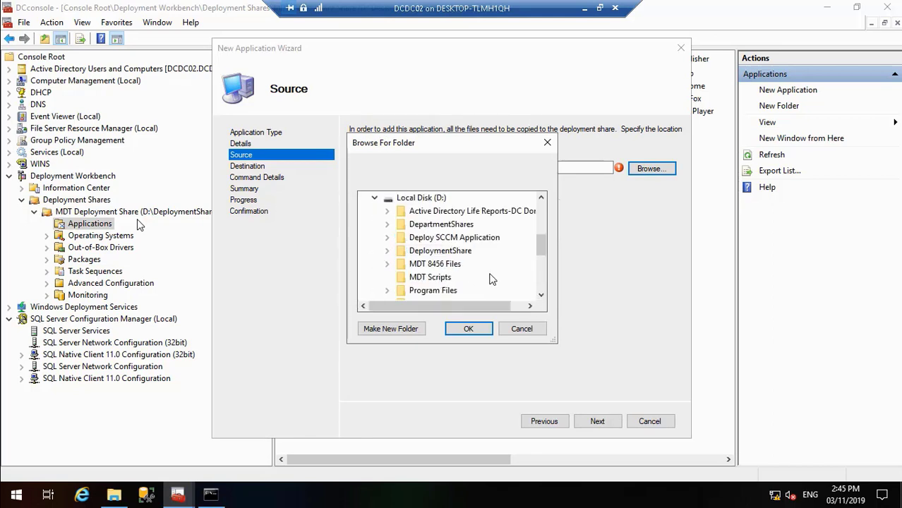
{"action": "left_click", "coordinate": [387, 238]}
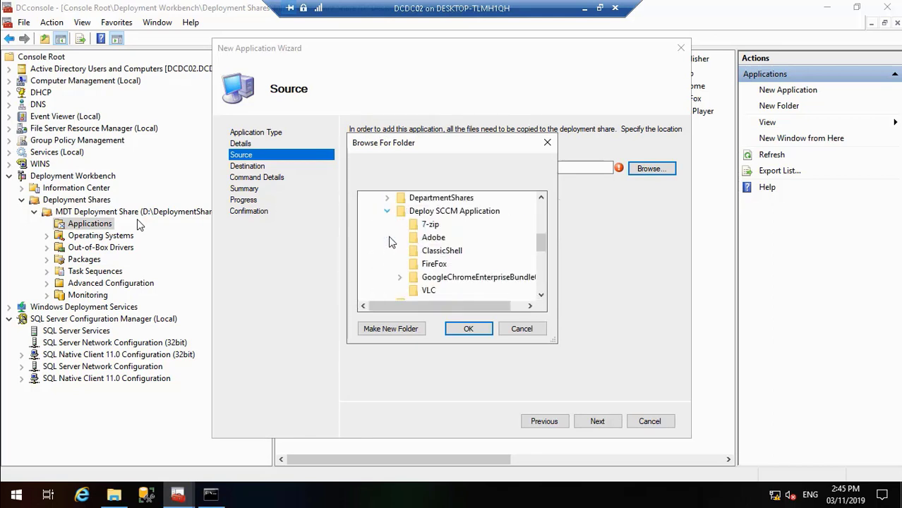
{"action": "left_click", "coordinate": [441, 252]}
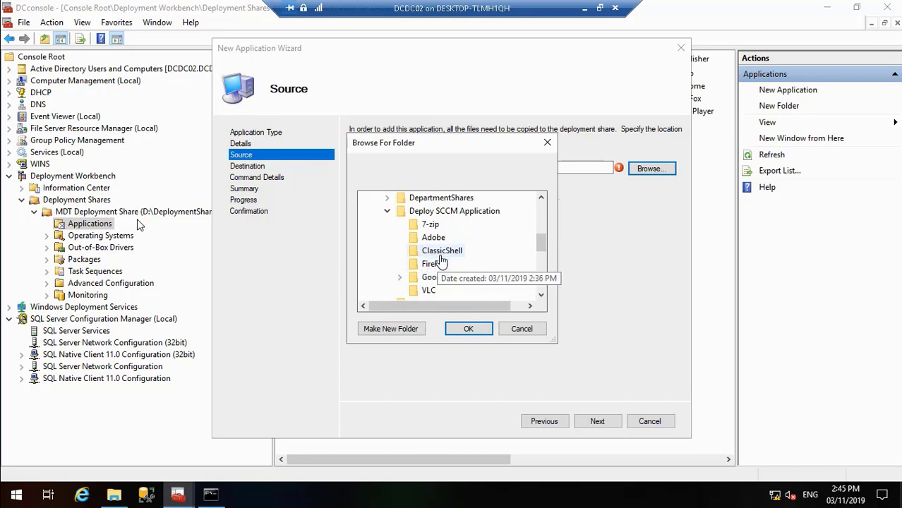
{"action": "left_click", "coordinate": [476, 332]}
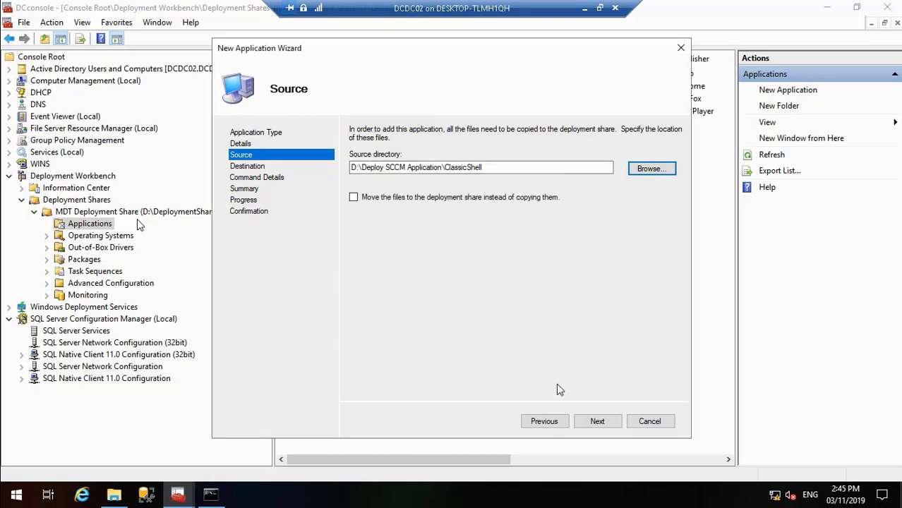
{"action": "left_click", "coordinate": [596, 421]}
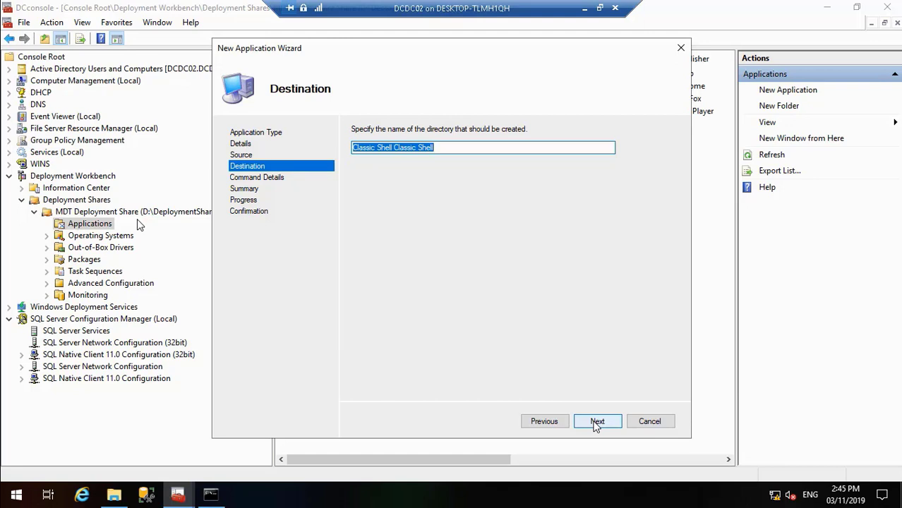
{"action": "left_click", "coordinate": [596, 422]}
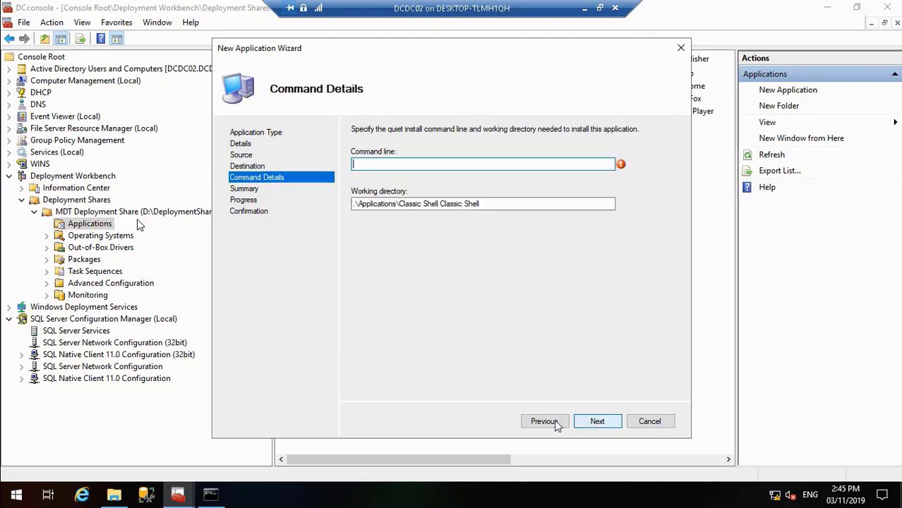
Copy the complete ClassicShellSetup64_4_3_1.msi file name from its rename box in File Explorer.
{"action": "left_click", "coordinate": [113, 495]}
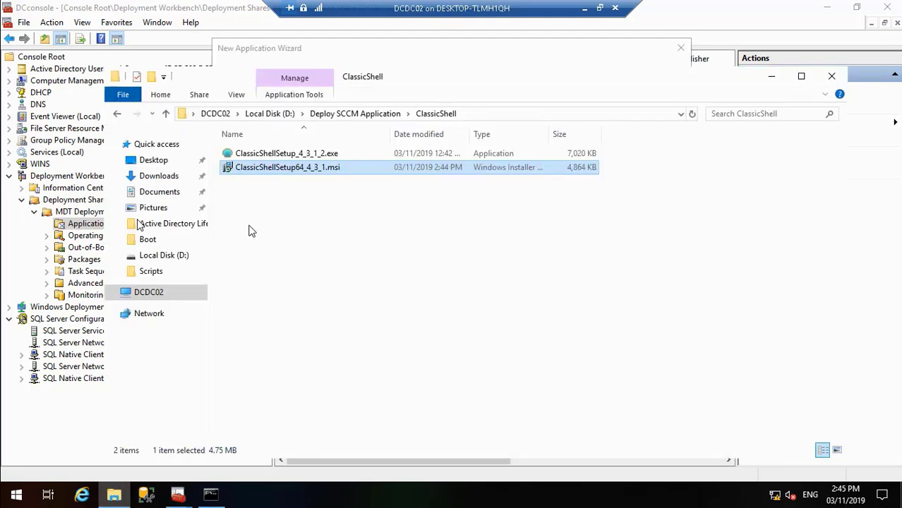
{"action": "left_click", "coordinate": [584, 8]}
{"action": "left_click", "coordinate": [405, 495]}
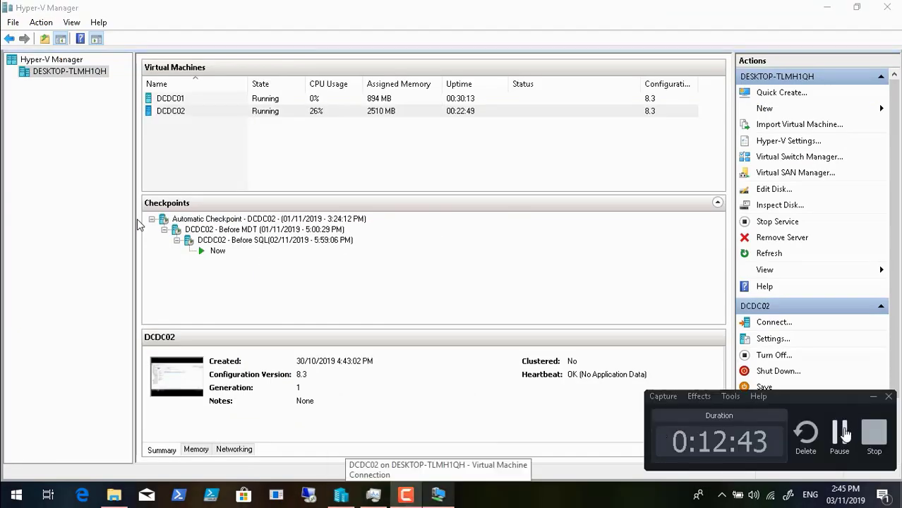
{"action": "left_click", "coordinate": [839, 434]}
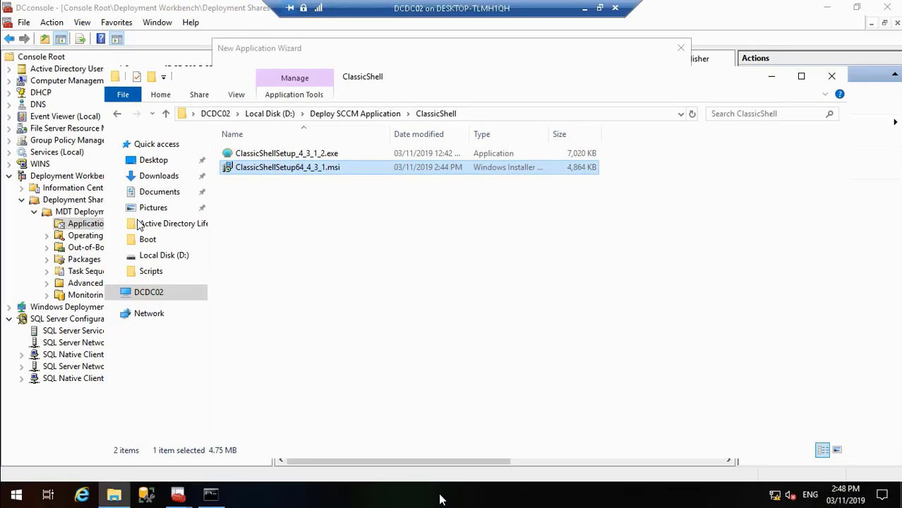
{"action": "right_click", "coordinate": [329, 171]}
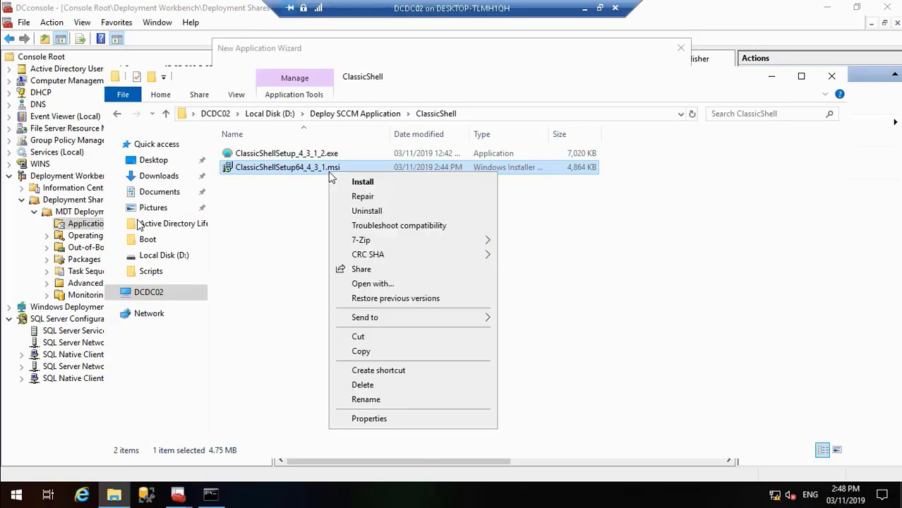
{"action": "left_click", "coordinate": [399, 401]}
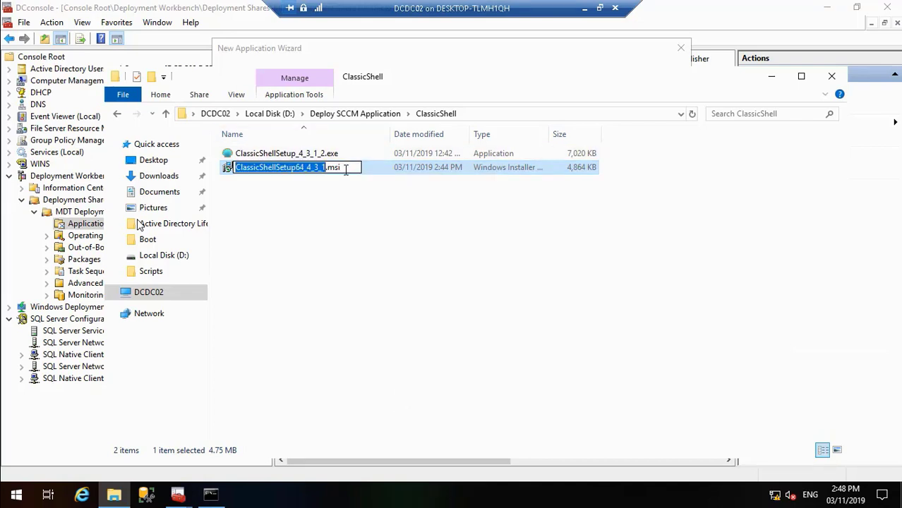
{"action": "left_click_drag", "start_coordinate": [346, 169], "coordinate": [233, 168]}
{"action": "right_click", "coordinate": [261, 169]}
{"action": "left_click", "coordinate": [291, 209]}
Enter command line 'ClassicShellSetup64_4_3_1.msi /qn' and complete the Classic Shell import.
{"action": "left_click", "coordinate": [772, 76]}
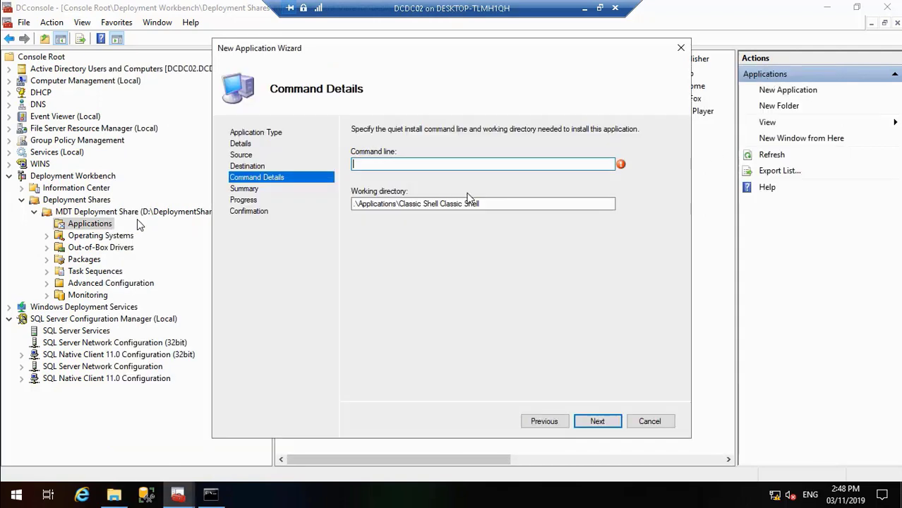
{"action": "left_click", "coordinate": [436, 166]}
{"action": "key", "text": "ctrl+v"}
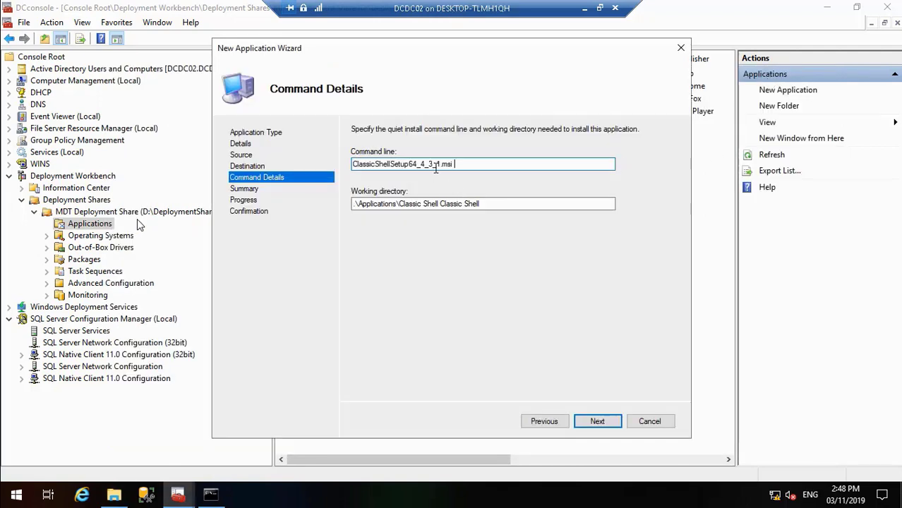
{"action": "type", "text": "/qn"}
{"action": "left_click", "coordinate": [597, 422]}
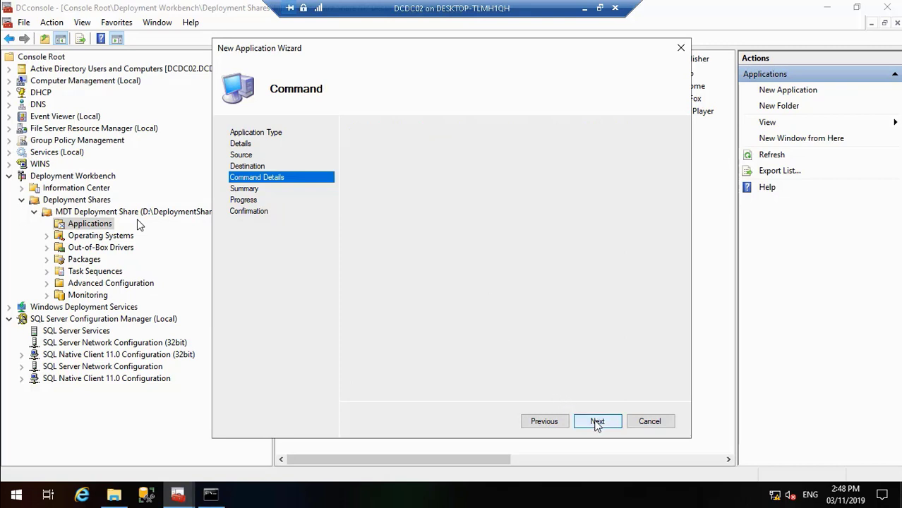
{"action": "left_click", "coordinate": [597, 422]}
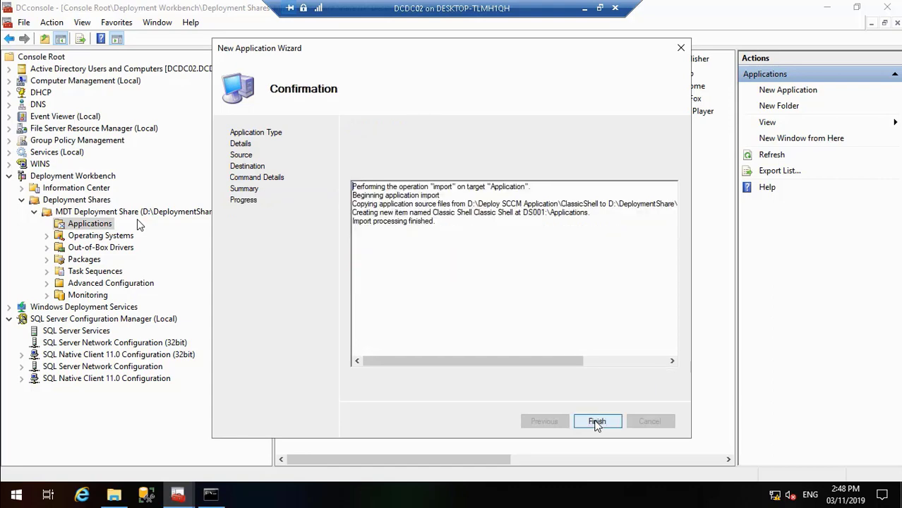
{"action": "left_click", "coordinate": [597, 422]}
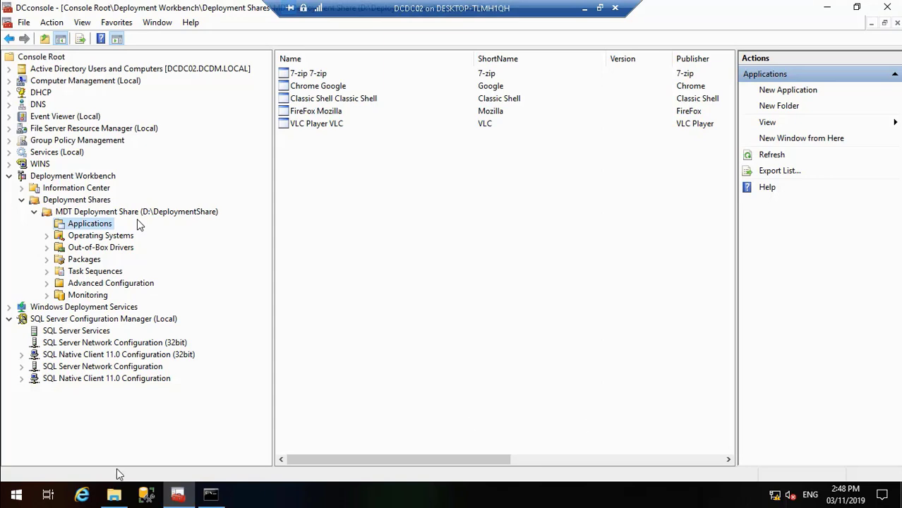
Minimize the command prompt and virtual machine windows to reach File Explorer on the host.
{"action": "left_click", "coordinate": [214, 497]}
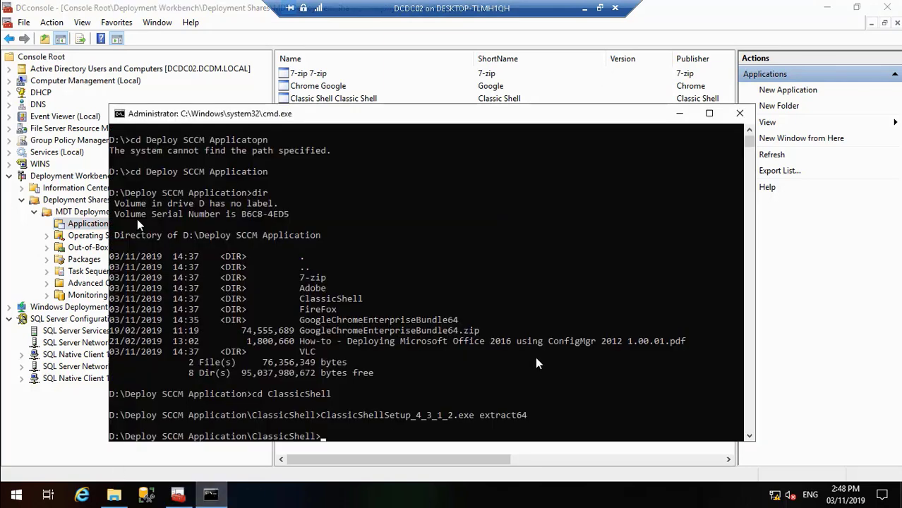
{"action": "left_click", "coordinate": [679, 115]}
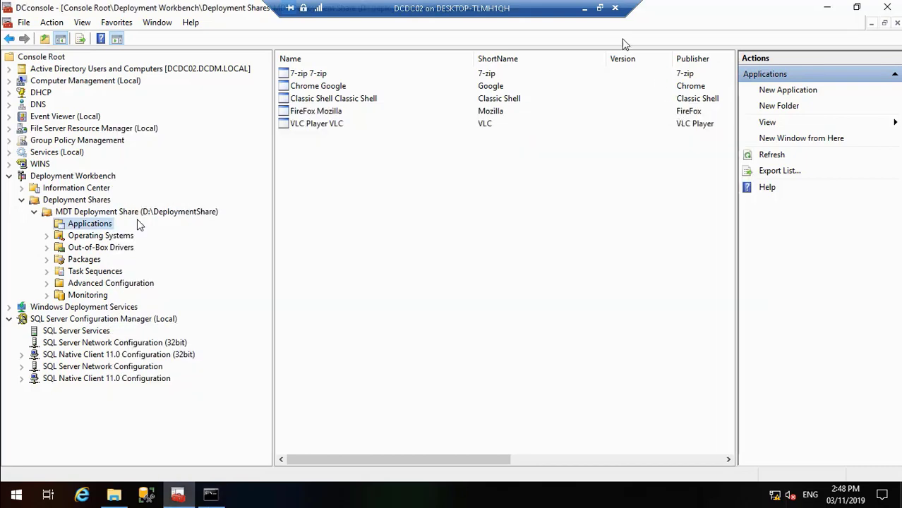
{"action": "left_click", "coordinate": [583, 8]}
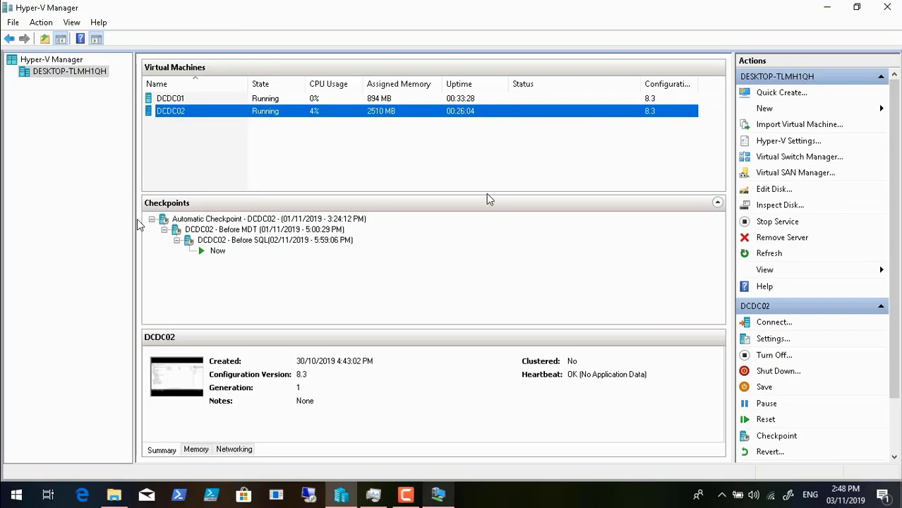
{"action": "left_click", "coordinate": [406, 494]}
{"action": "left_click", "coordinate": [837, 428]}
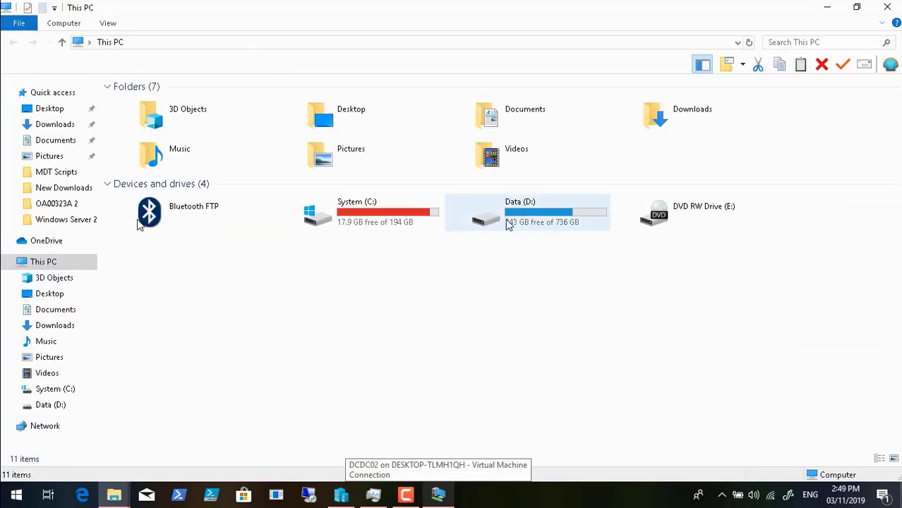
Open Adobe DC Deploy.pdf from D: > AD Tools Collection > AD Tools 17-05-2019 > Deploy SCCM Application.
{"action": "double_click", "coordinate": [508, 223]}
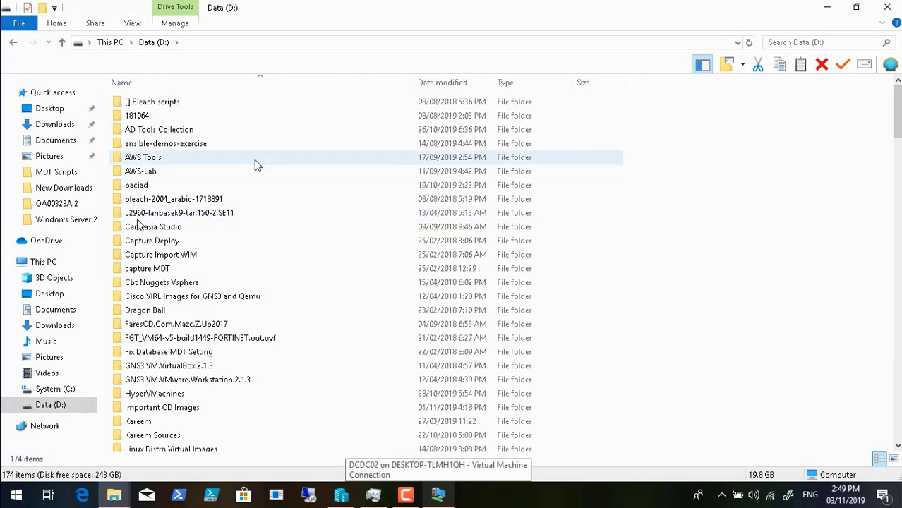
{"action": "double_click", "coordinate": [185, 134]}
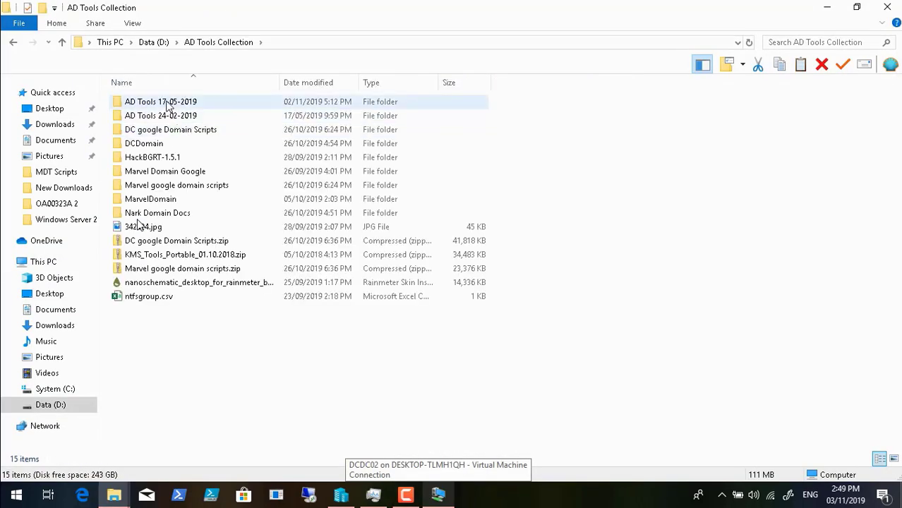
{"action": "double_click", "coordinate": [166, 104]}
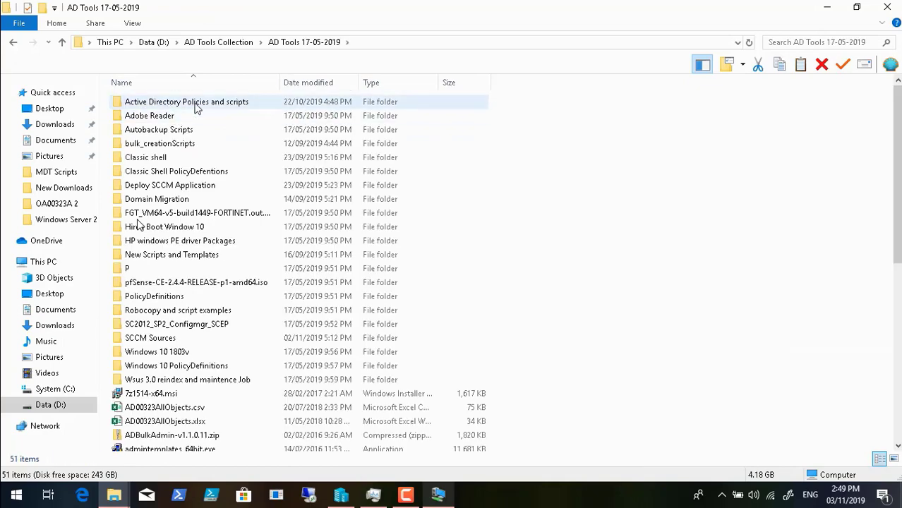
{"action": "double_click", "coordinate": [188, 185]}
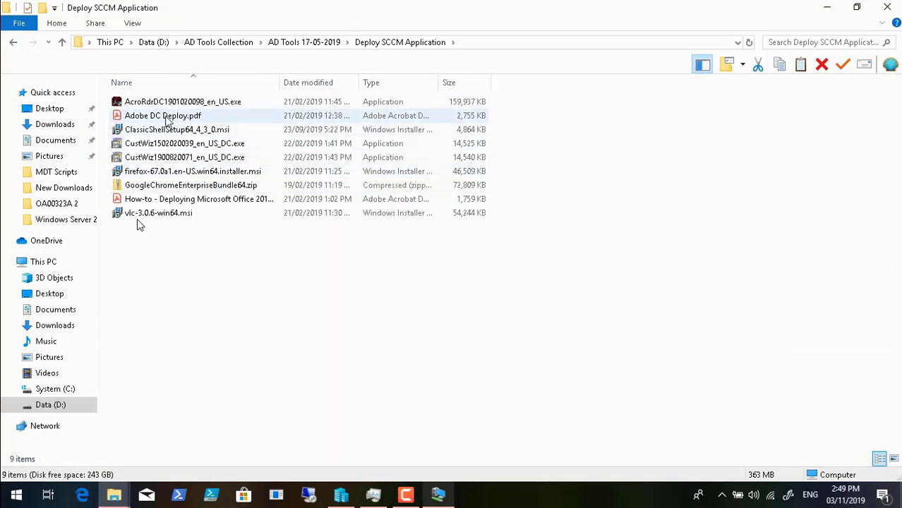
{"action": "left_click", "coordinate": [168, 120]}
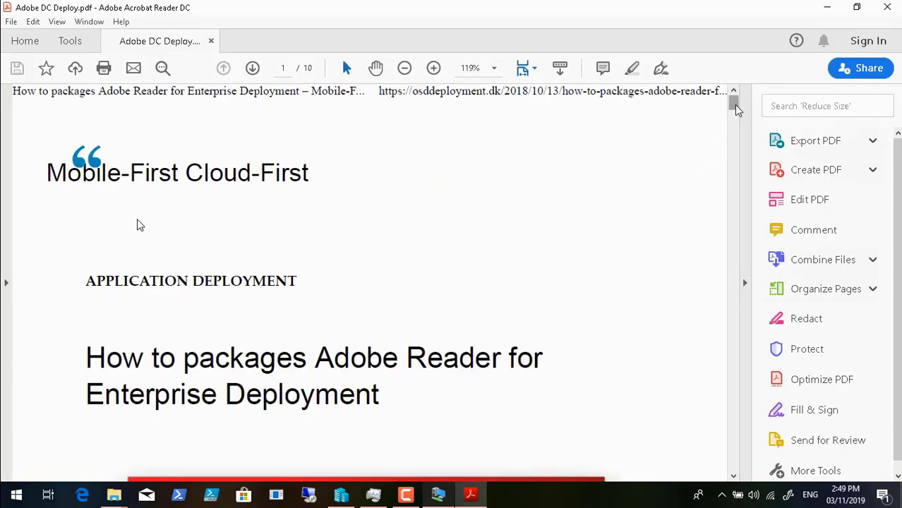
Scroll the guide to the -sfx_ne, -sfx_o and -sfx_nu parameter explanations at the end of page 2.
{"action": "left_click_drag", "start_coordinate": [736, 109], "coordinate": [734, 172]}
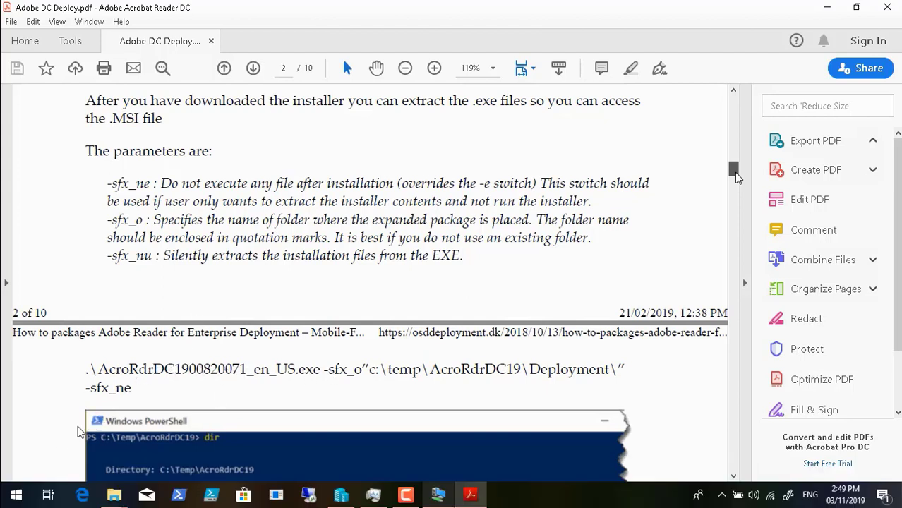
Scroll to page 3's PowerShell screenshot of the AcroRdrDC -sfx_o/-sfx_ne extraction command.
{"action": "left_click", "coordinate": [9, 484]}
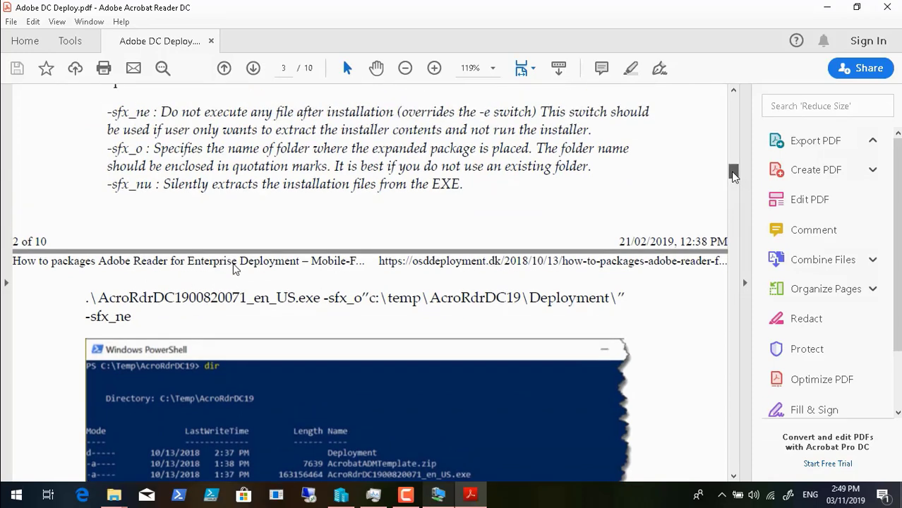
{"action": "left_click_drag", "start_coordinate": [735, 169], "coordinate": [733, 176]}
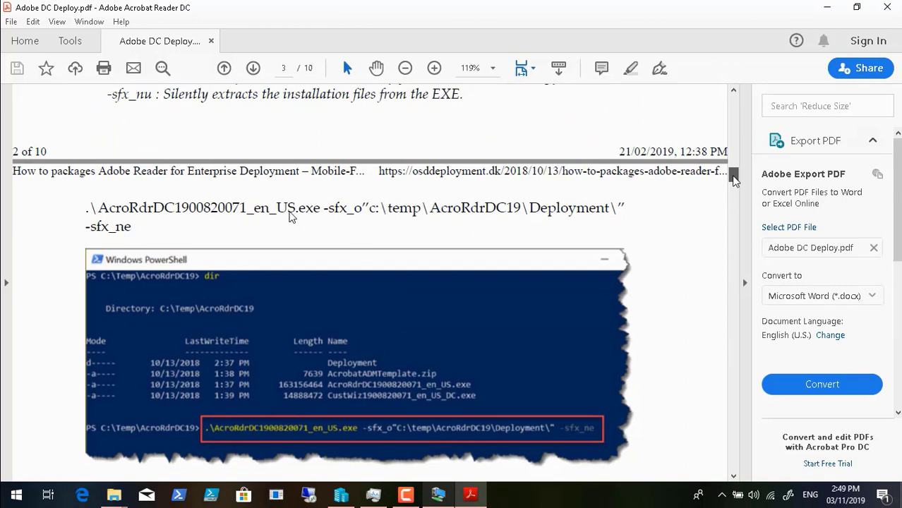
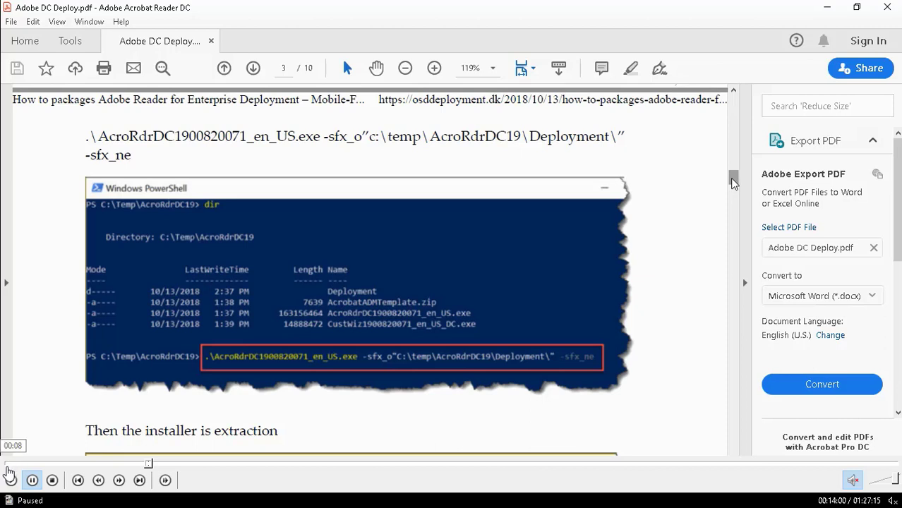
Resume the tutorial and skip ahead to the Adobe Reader setup extracting its installation files.
{"action": "left_click", "coordinate": [11, 481]}
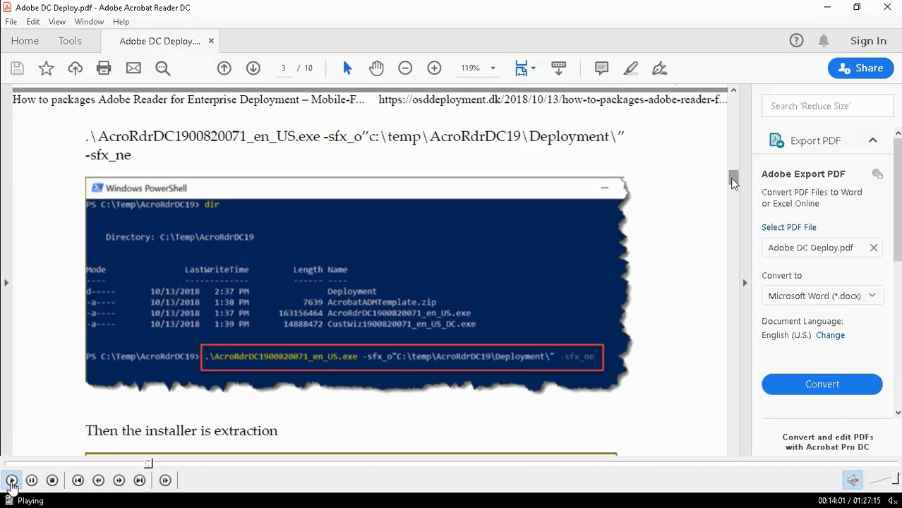
{"action": "left_click", "coordinate": [154, 463]}
{"action": "left_click", "coordinate": [166, 463]}
{"action": "left_click", "coordinate": [178, 463]}
{"action": "left_click", "coordinate": [205, 463]}
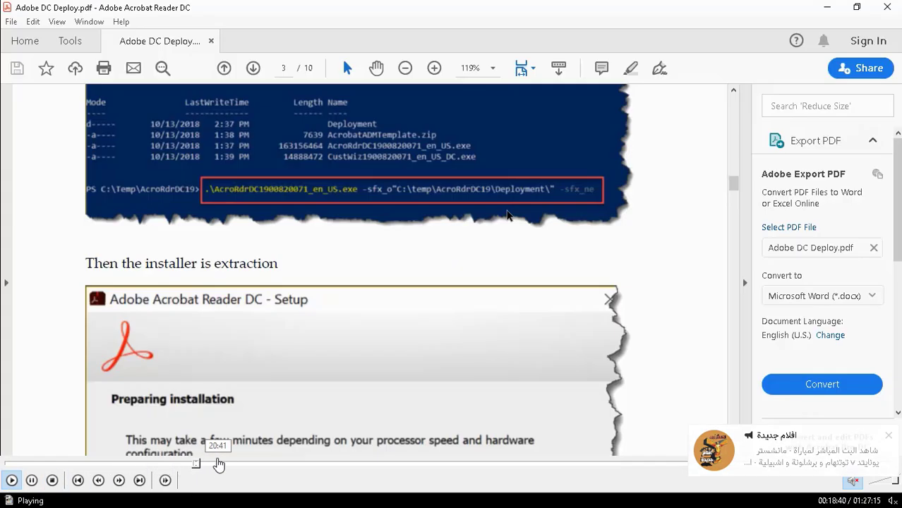
{"action": "left_click", "coordinate": [220, 463]}
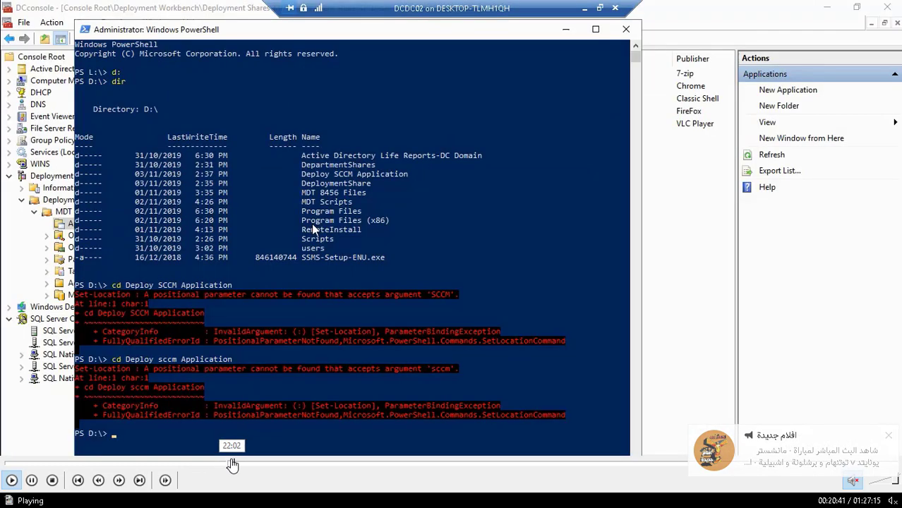
{"action": "left_click", "coordinate": [229, 462]}
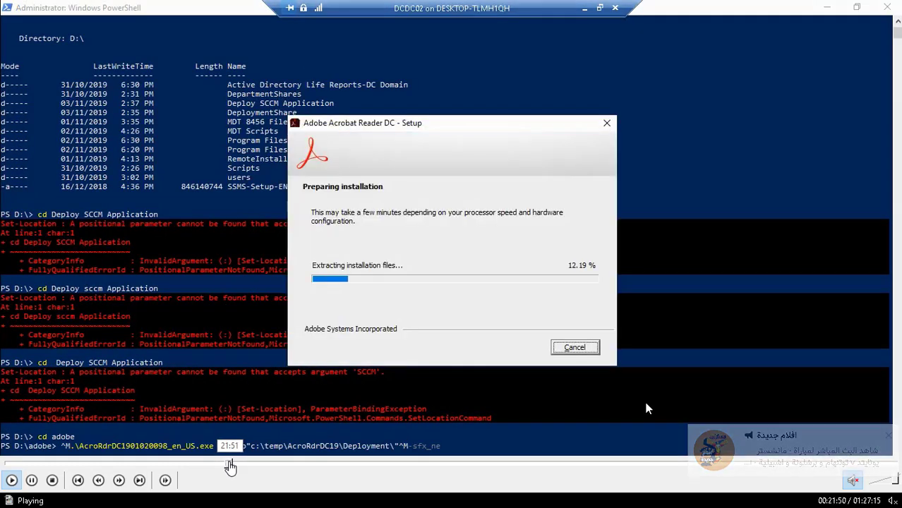
Seek the tutorial back to where the PowerShell session starts.
{"action": "left_click", "coordinate": [229, 463]}
{"action": "left_click", "coordinate": [226, 463]}
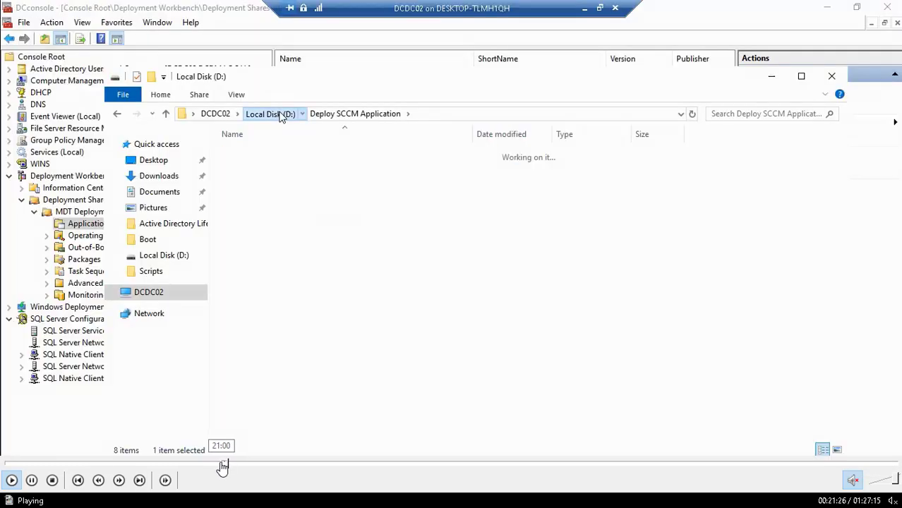
{"action": "left_click", "coordinate": [223, 463]}
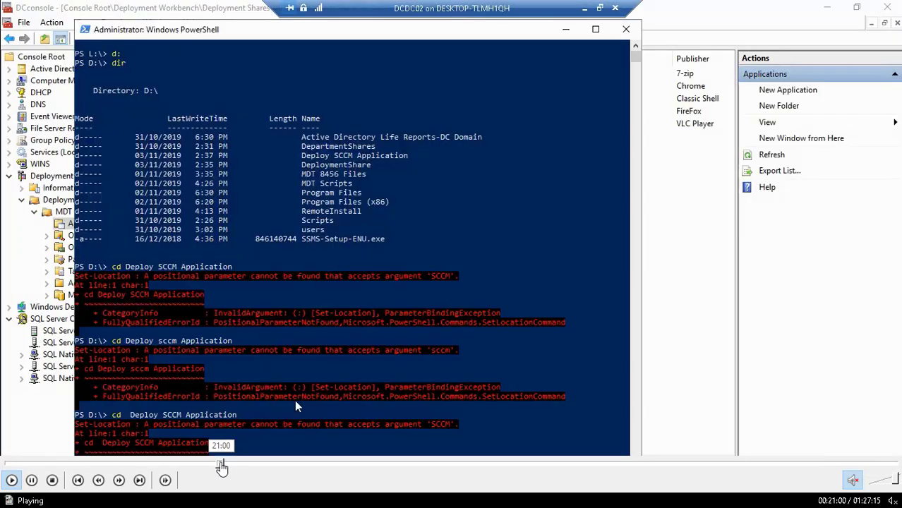
{"action": "left_click", "coordinate": [213, 463]}
{"action": "left_click", "coordinate": [208, 462]}
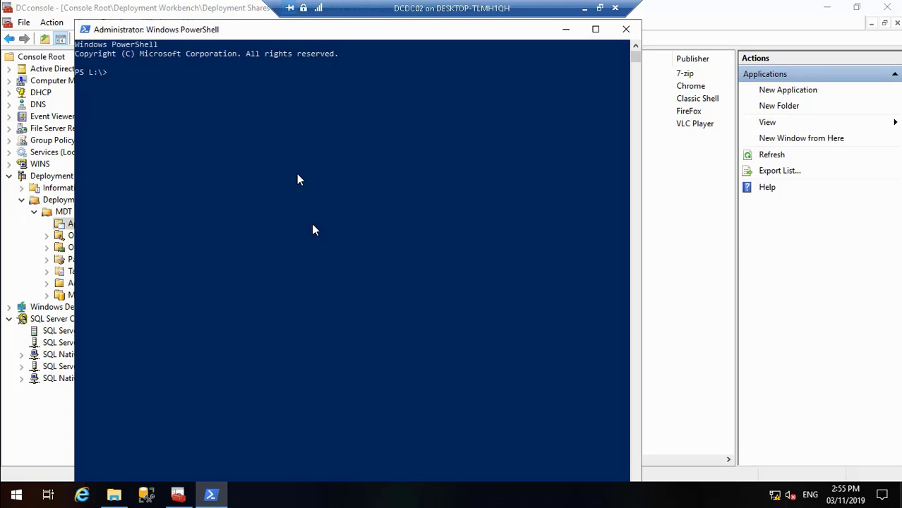
Switch to D:, list its folders, and try cd Deploy SCCM Application, which errors.
{"action": "type", "text": "d:"}
{"action": "key", "text": "Return"}
{"action": "type", "text": "cd"}
{"action": "key", "text": "BackSpace"}
{"action": "key", "text": "BackSpace"}
{"action": "key", "text": "BackSpace"}
{"action": "key", "text": "BackSpace"}
{"action": "key", "text": "Return"}
{"action": "type", "text": "cd De"}
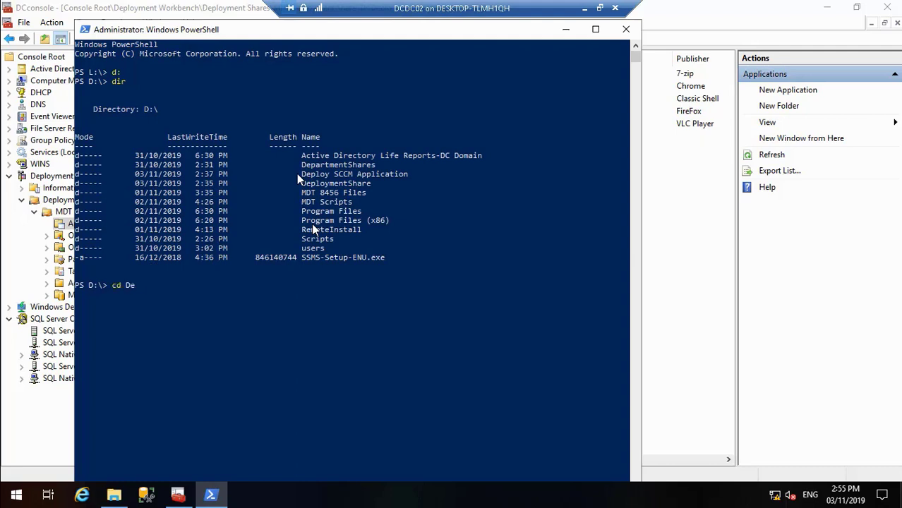
{"action": "type", "text": "ploy SCCM Application"}
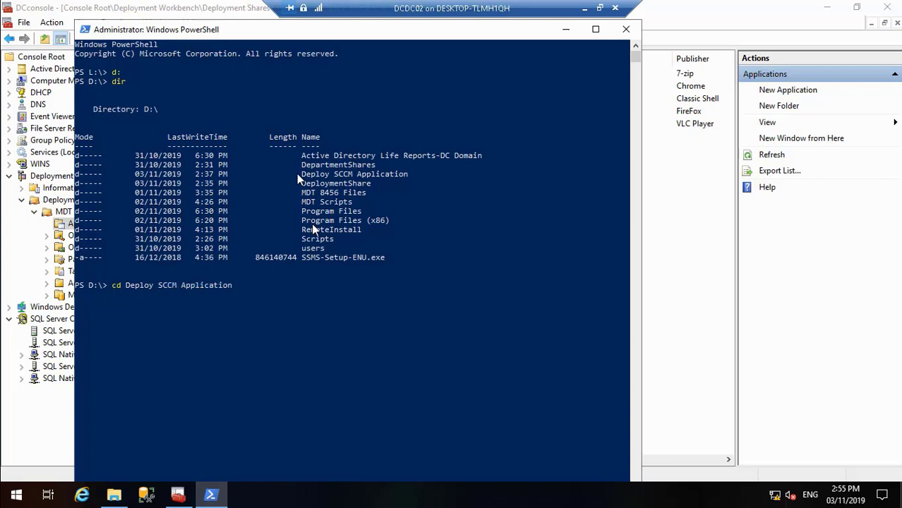
{"action": "key", "text": "Return"}
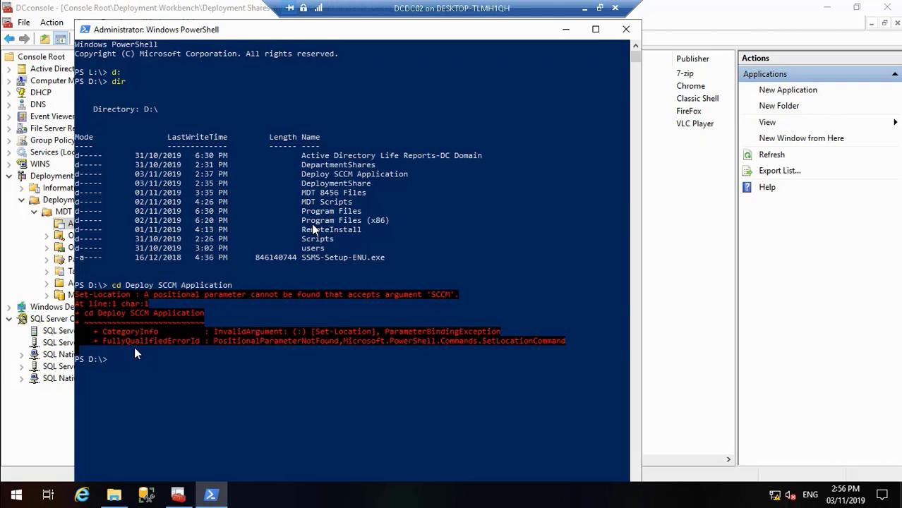
Resume playback and skip toward the Acrobat setup scene, then back to the terminal.
{"action": "mouse_move", "coordinate": [29, 499]}
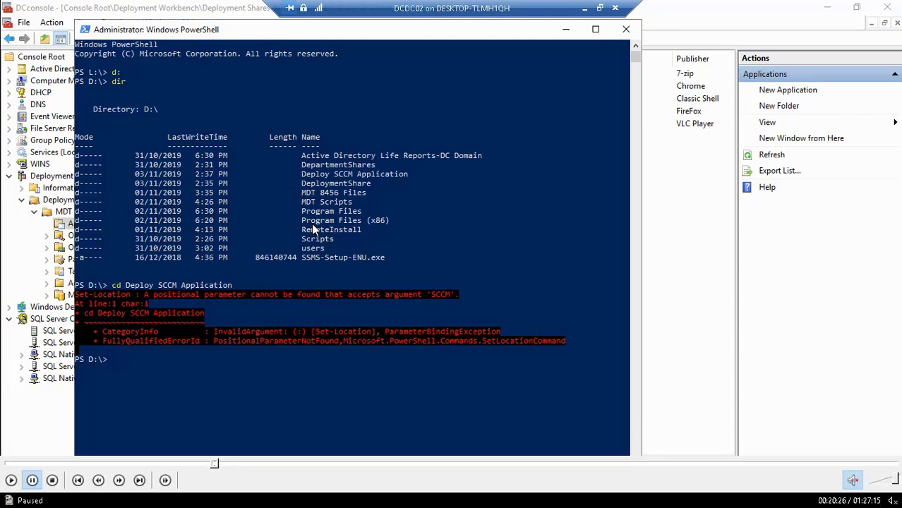
{"action": "left_click", "coordinate": [12, 481]}
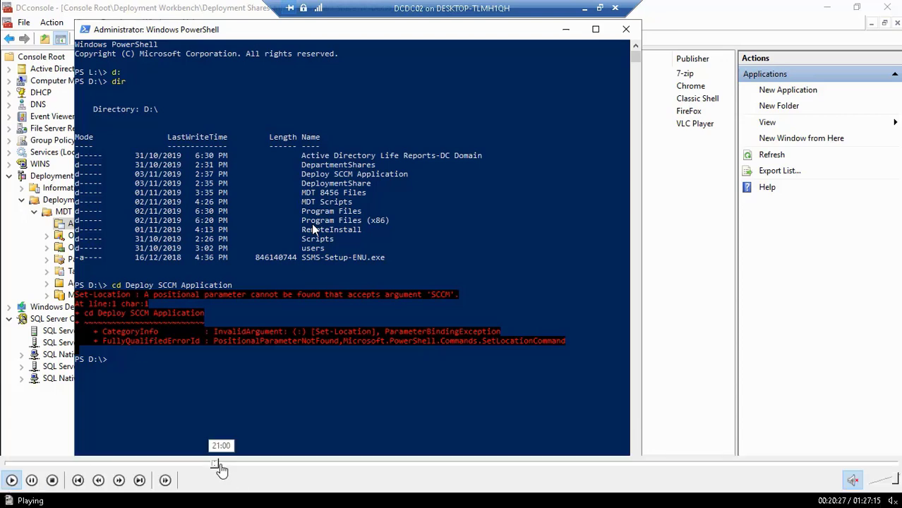
{"action": "left_click", "coordinate": [224, 463]}
{"action": "left_click", "coordinate": [228, 465]}
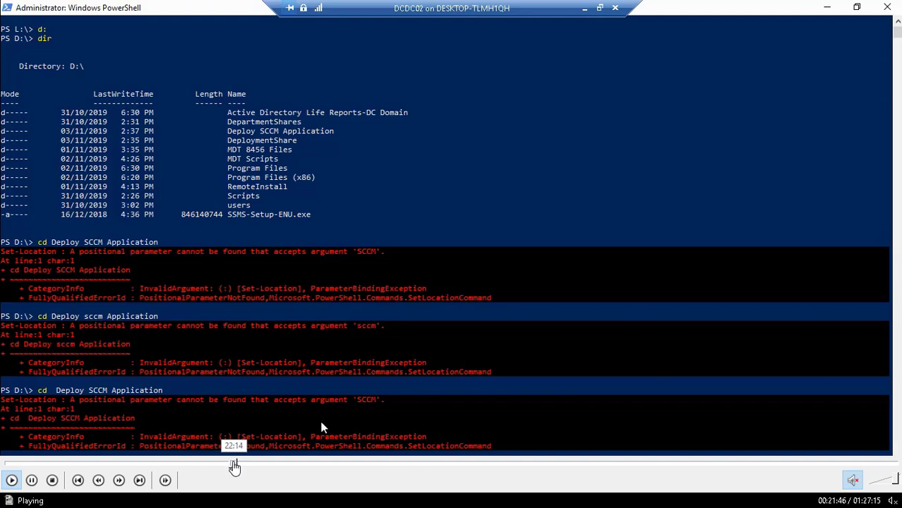
{"action": "left_click", "coordinate": [234, 465]}
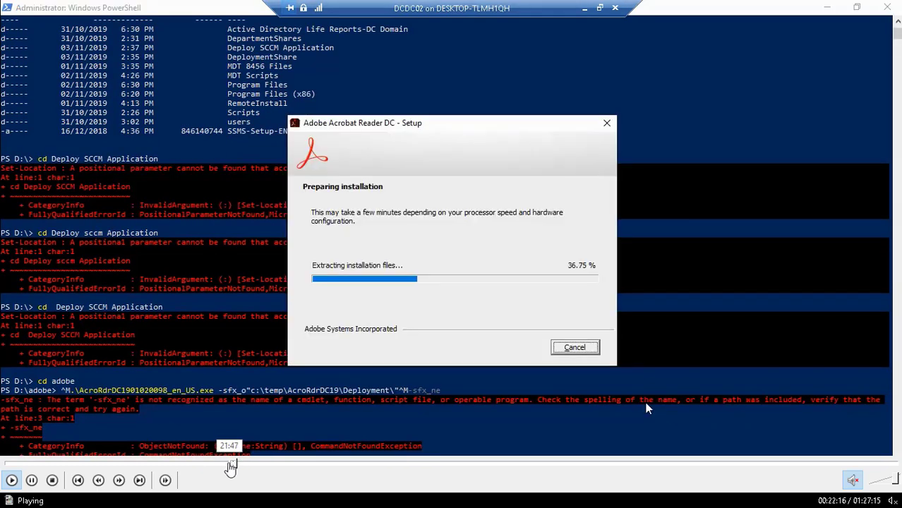
{"action": "left_click", "coordinate": [229, 465]}
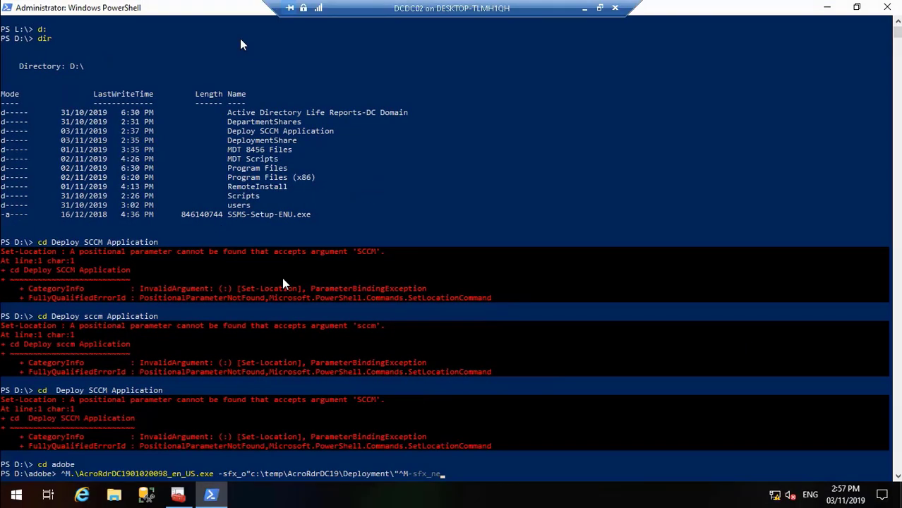
Step back through the D:\ listing and earlier PowerShell window to the File Explorer scene.
{"action": "mouse_move", "coordinate": [130, 501]}
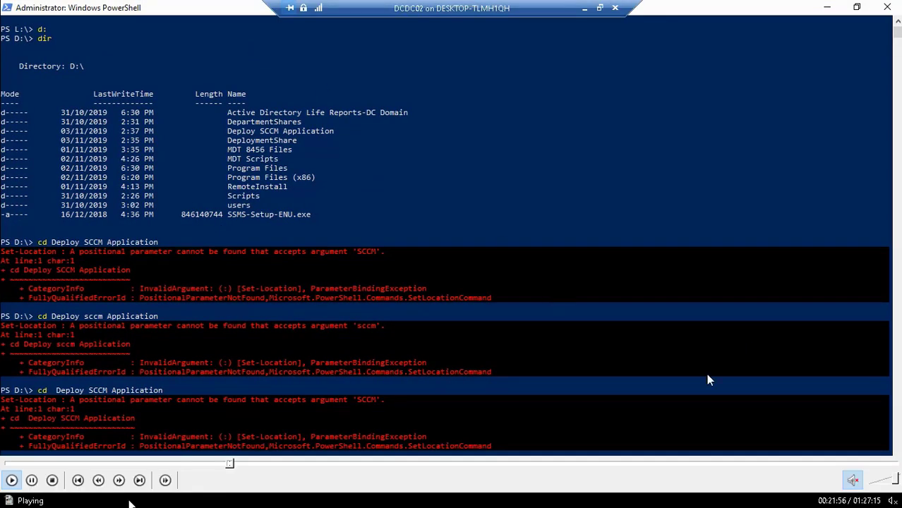
{"action": "left_click", "coordinate": [230, 465]}
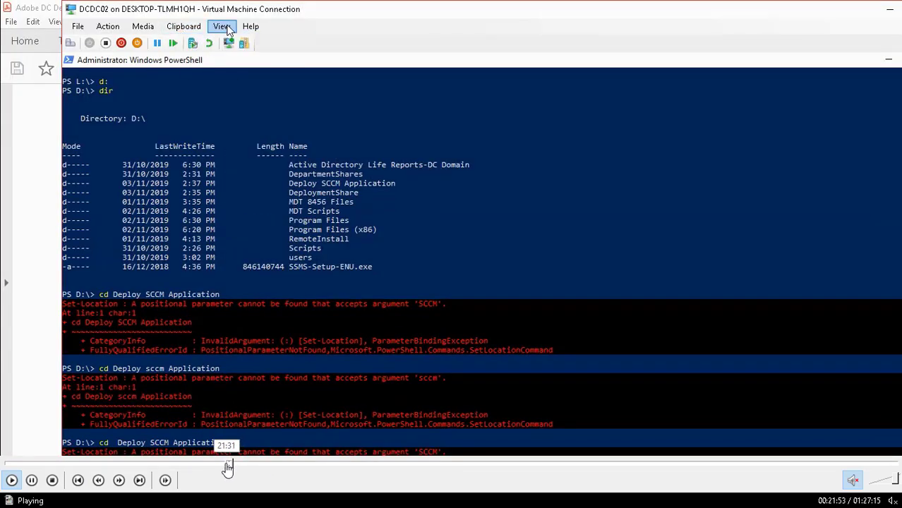
{"action": "left_click", "coordinate": [226, 466]}
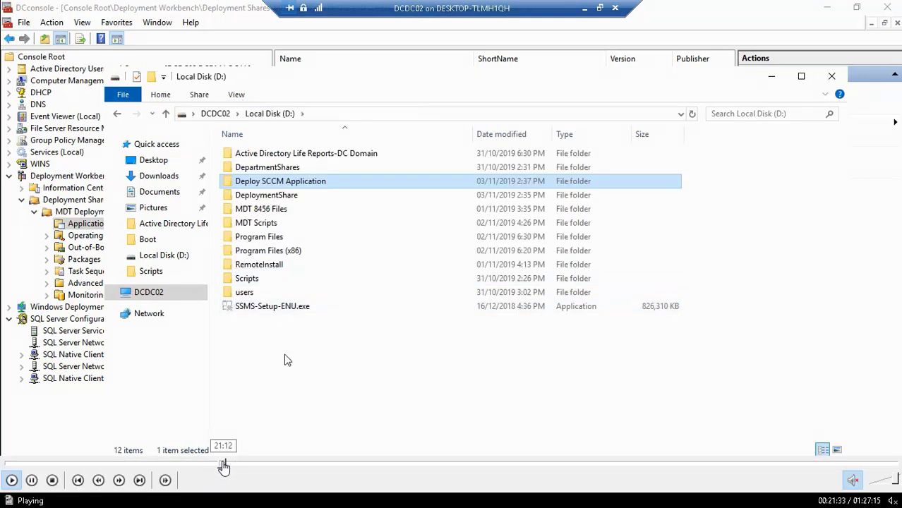
{"action": "left_click", "coordinate": [223, 465]}
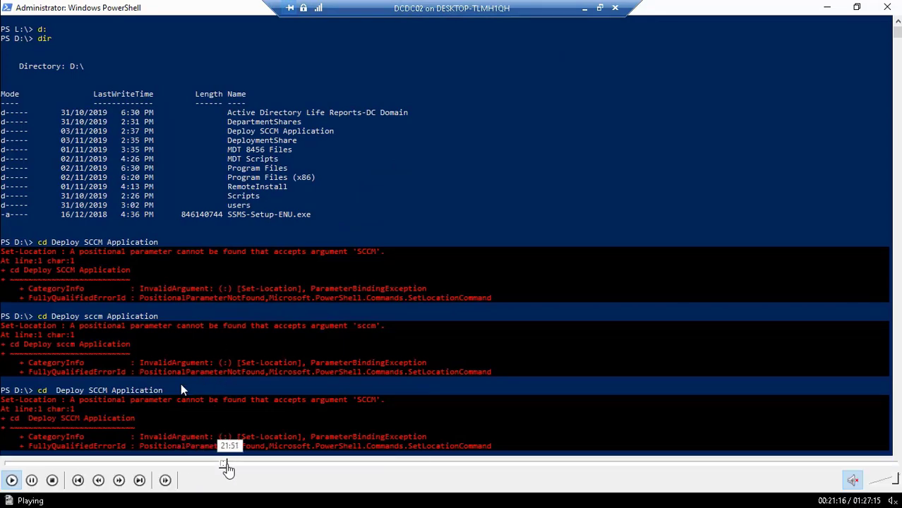
{"action": "left_click", "coordinate": [219, 464]}
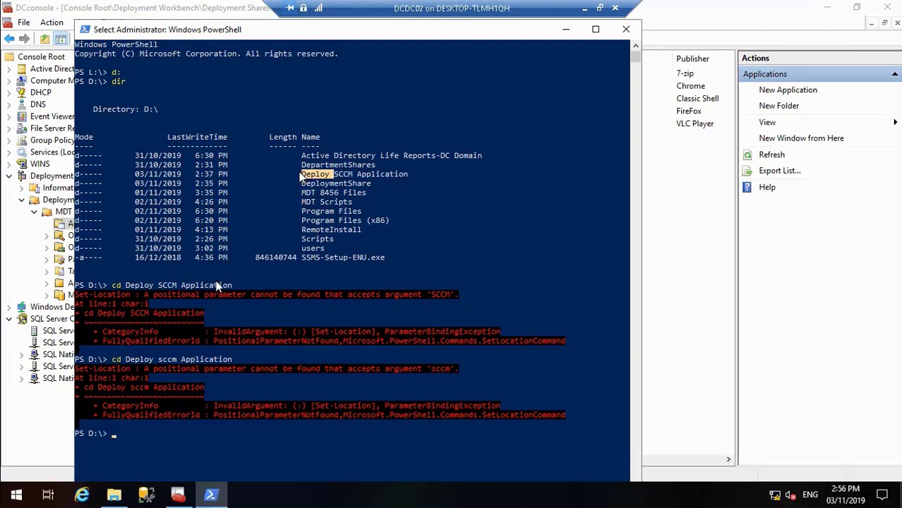
{"action": "mouse_move", "coordinate": [176, 466]}
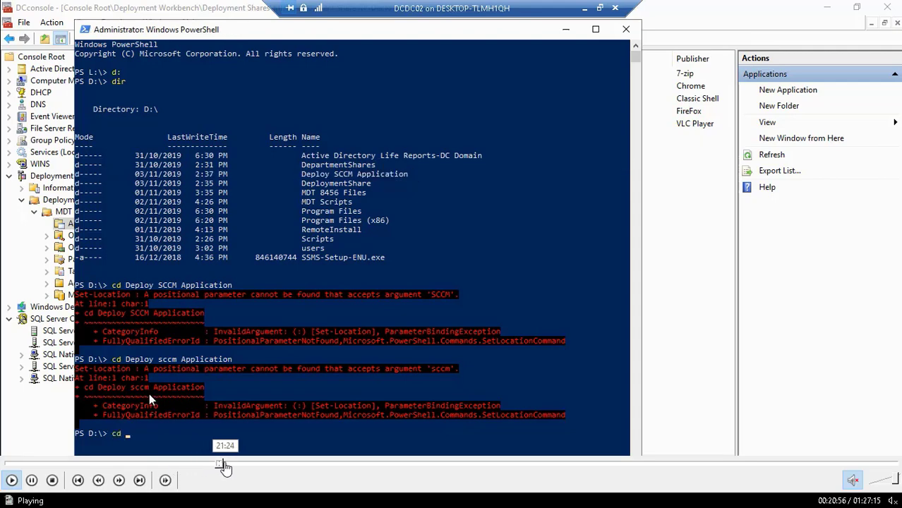
{"action": "left_click", "coordinate": [225, 466]}
{"action": "left_click", "coordinate": [223, 466]}
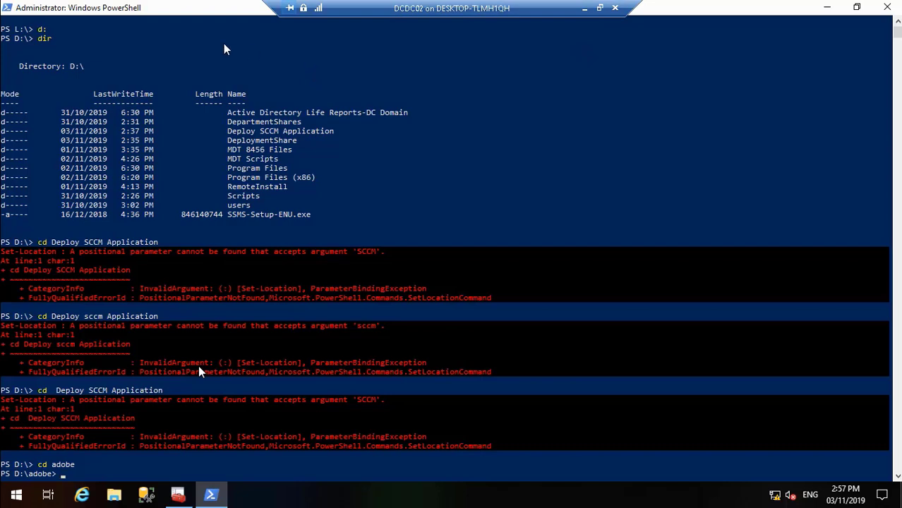
{"action": "left_click", "coordinate": [599, 7]}
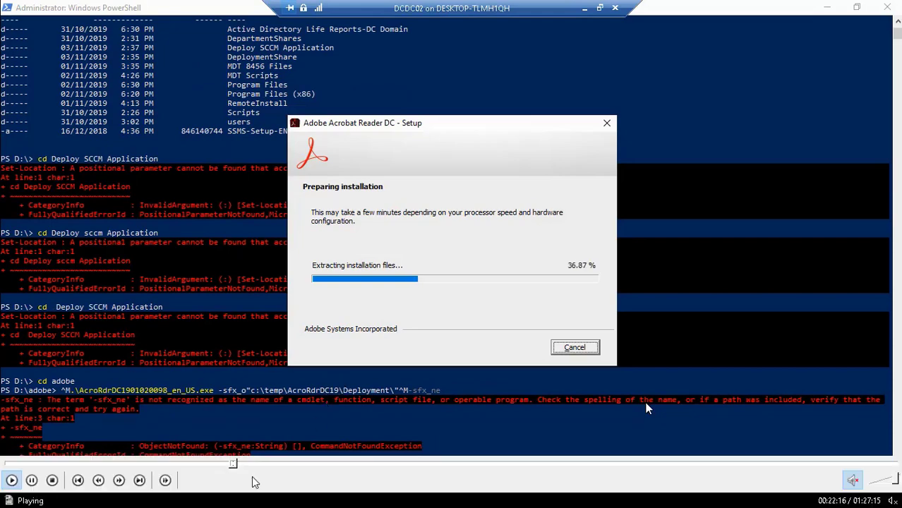
Skip ahead past the Notepad and PowerShell scenes to the installer extracting files.
{"action": "left_click", "coordinate": [239, 463]}
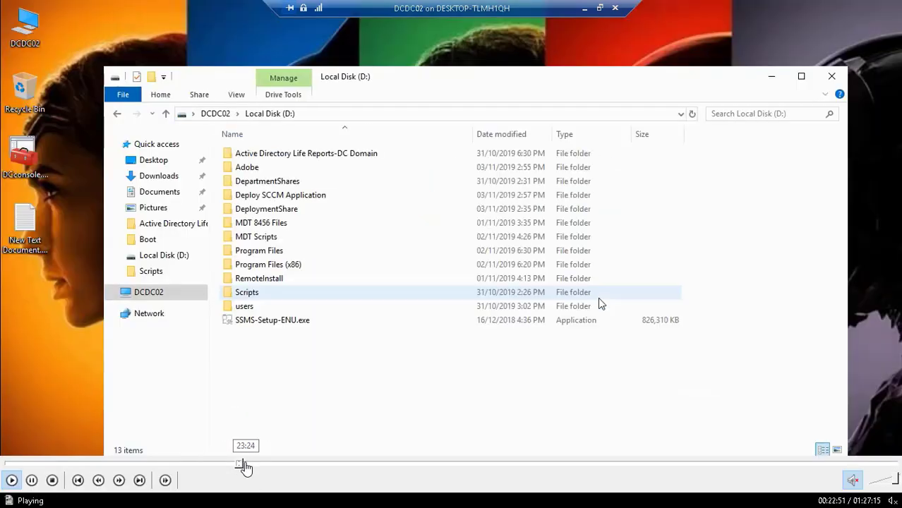
{"action": "left_click", "coordinate": [244, 464]}
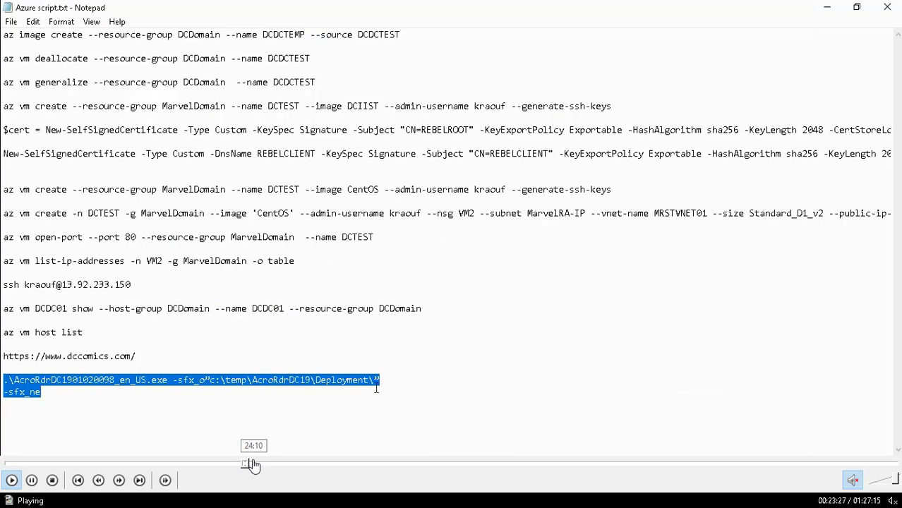
{"action": "left_click", "coordinate": [253, 464]}
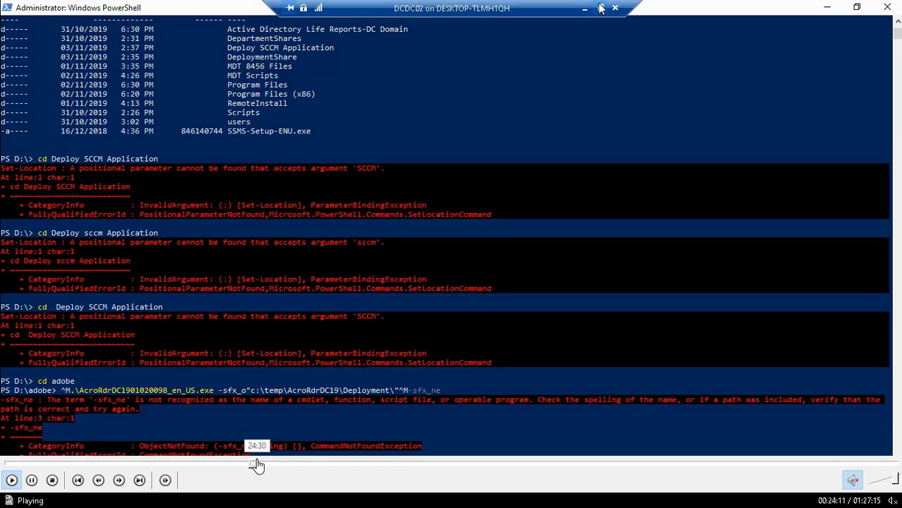
{"action": "left_click", "coordinate": [257, 465]}
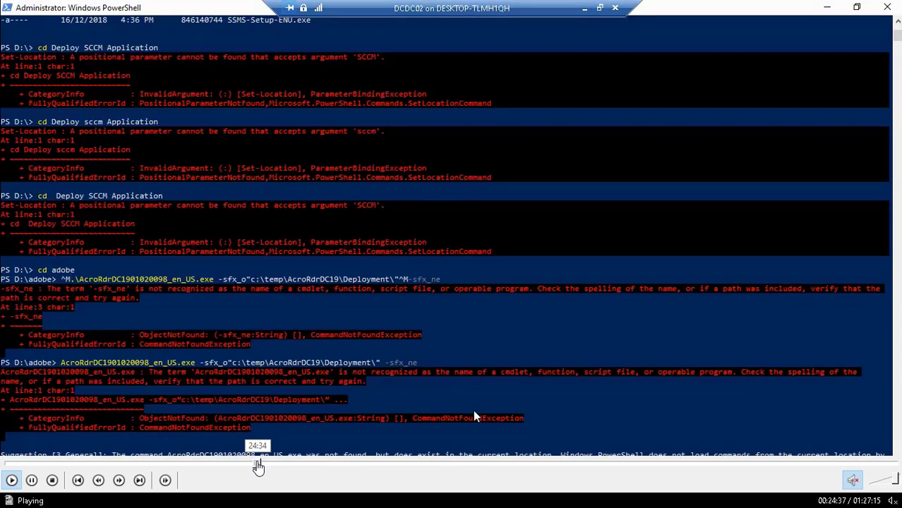
{"action": "left_click", "coordinate": [260, 464]}
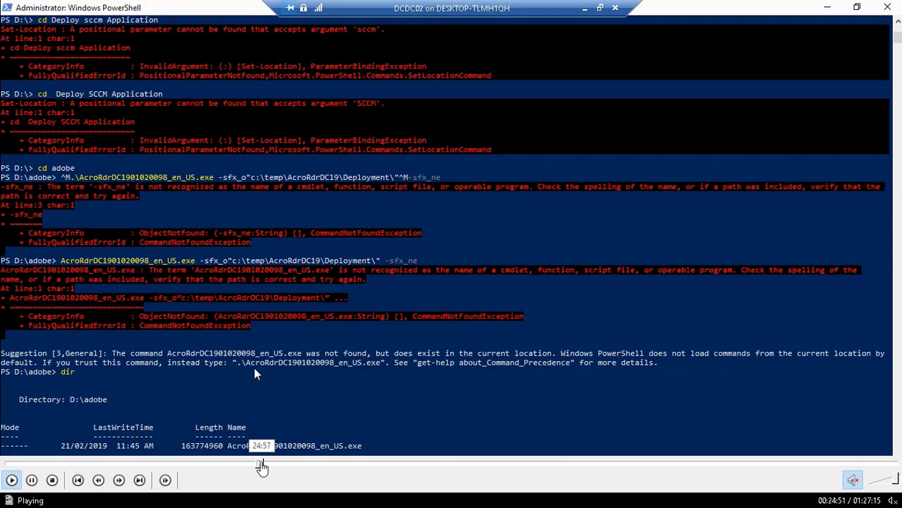
{"action": "left_click", "coordinate": [265, 464]}
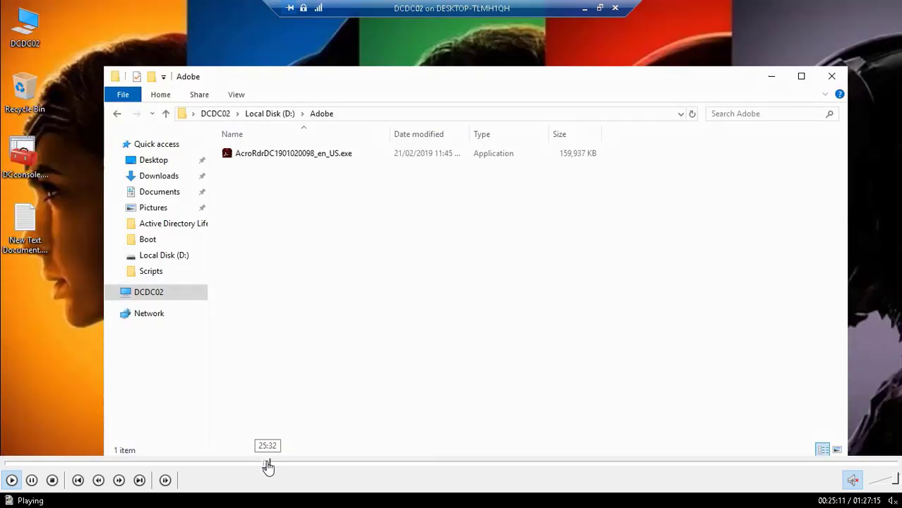
{"action": "left_click", "coordinate": [267, 464]}
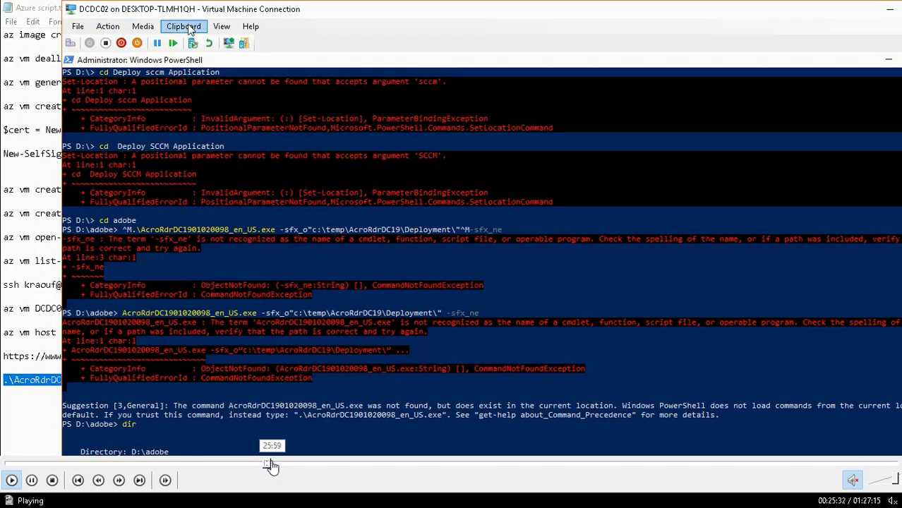
{"action": "left_click", "coordinate": [273, 465]}
Skip further ahead past the Acrobat PDF guide to the Customization Wizard web page.
{"action": "left_click", "coordinate": [278, 465]}
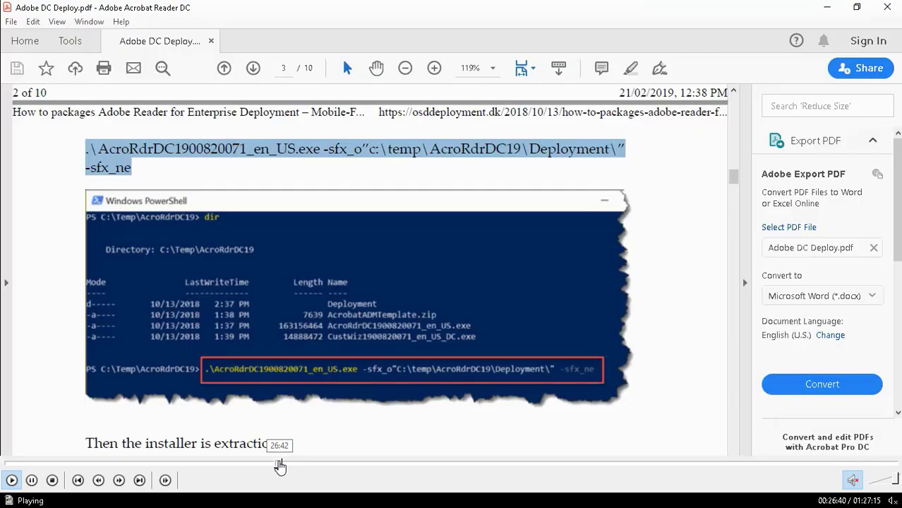
{"action": "left_click", "coordinate": [285, 464]}
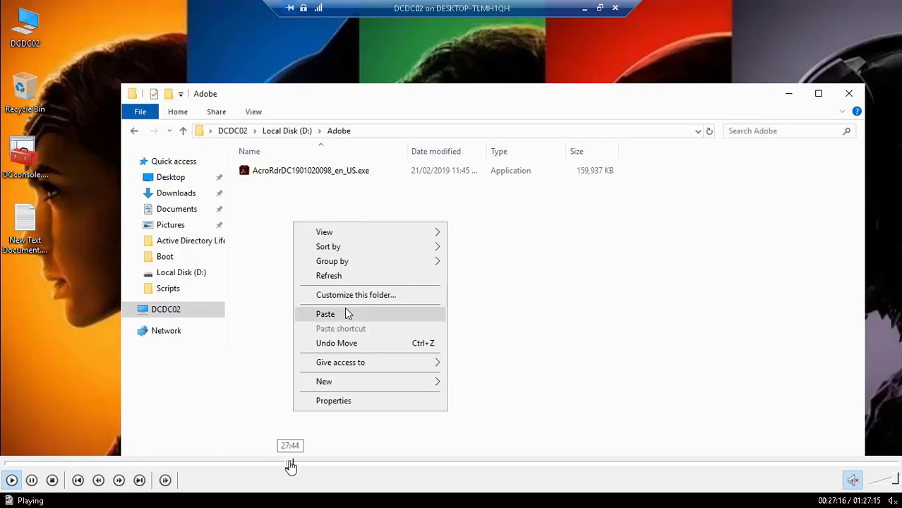
{"action": "left_click", "coordinate": [290, 466]}
{"action": "left_click", "coordinate": [296, 466]}
{"action": "left_click", "coordinate": [300, 465]}
{"action": "left_click", "coordinate": [306, 466]}
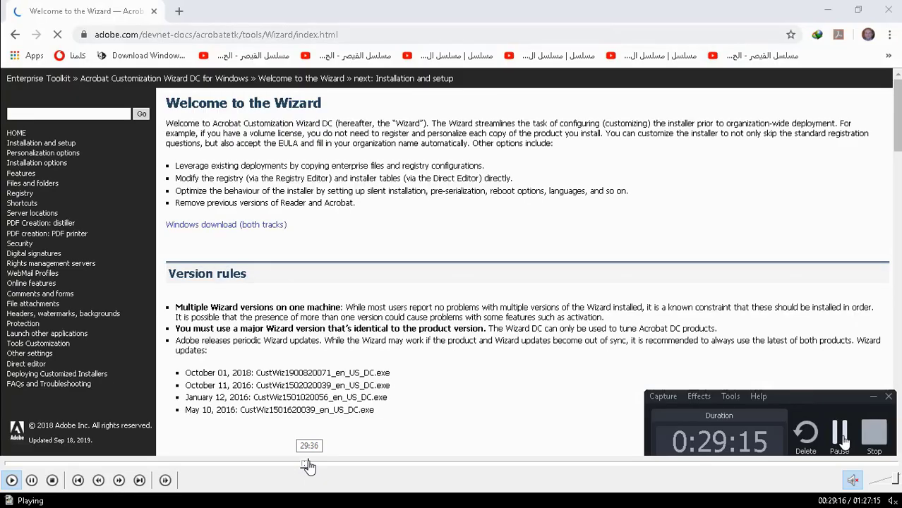
{"action": "left_click", "coordinate": [311, 466]}
{"action": "left_click", "coordinate": [314, 466]}
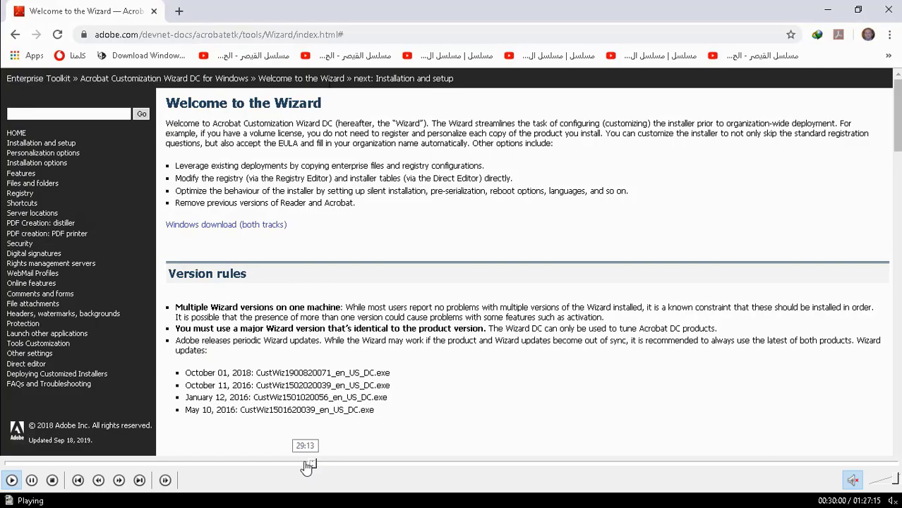
{"action": "left_click", "coordinate": [305, 466]}
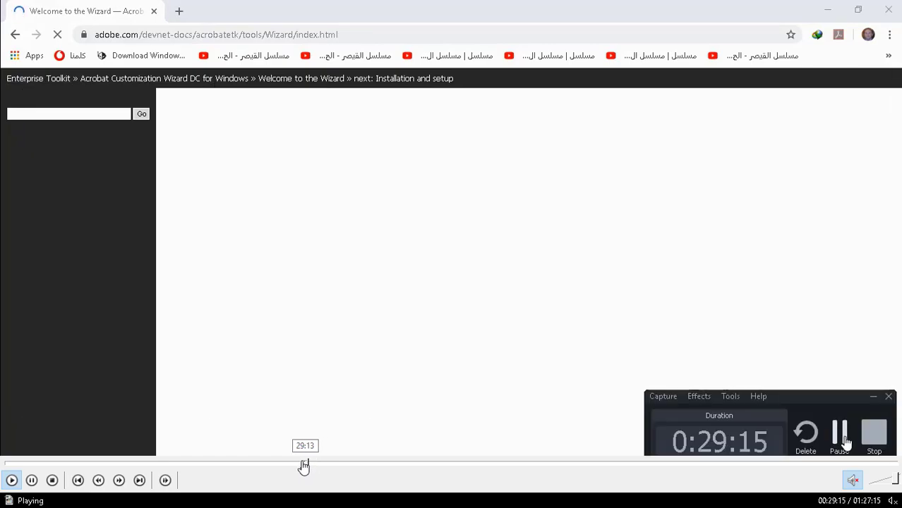
{"action": "left_click", "coordinate": [299, 465]}
{"action": "left_click", "coordinate": [295, 466]}
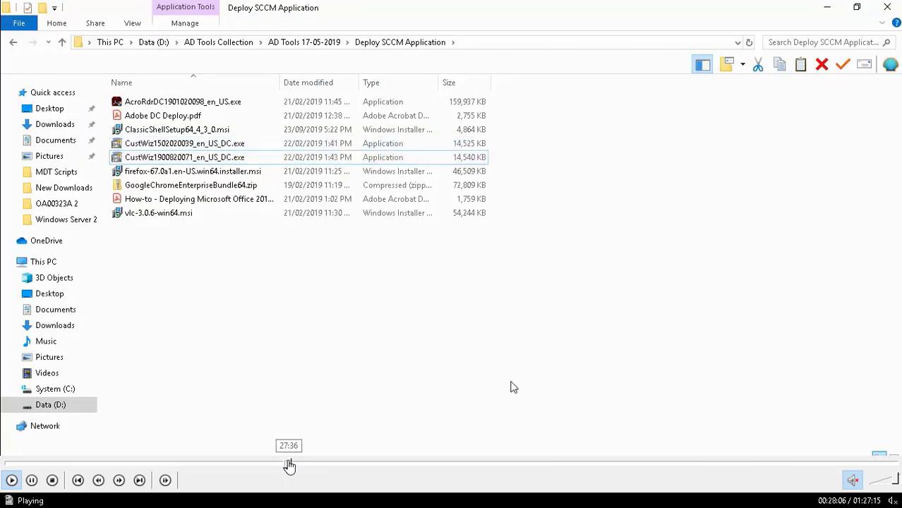
{"action": "left_click", "coordinate": [289, 466]}
{"action": "left_click", "coordinate": [283, 466]}
{"action": "left_click", "coordinate": [279, 465]}
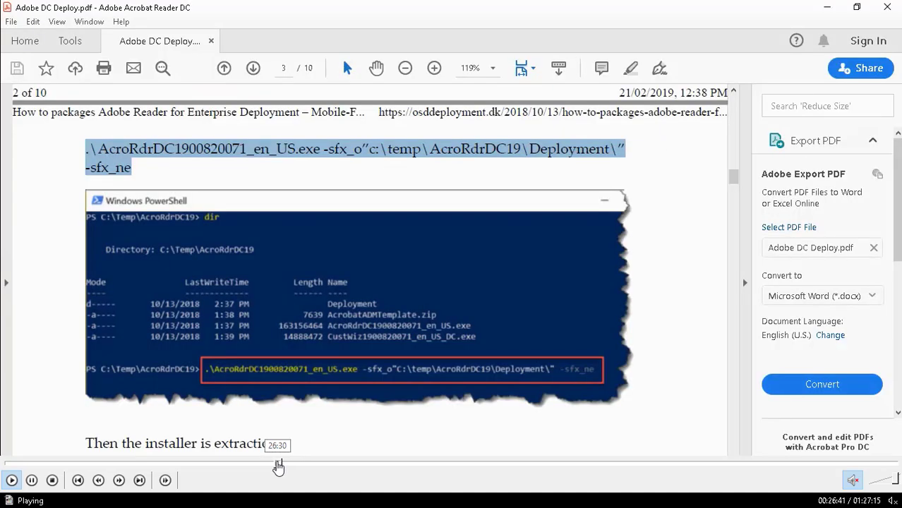
{"action": "left_click", "coordinate": [277, 465]}
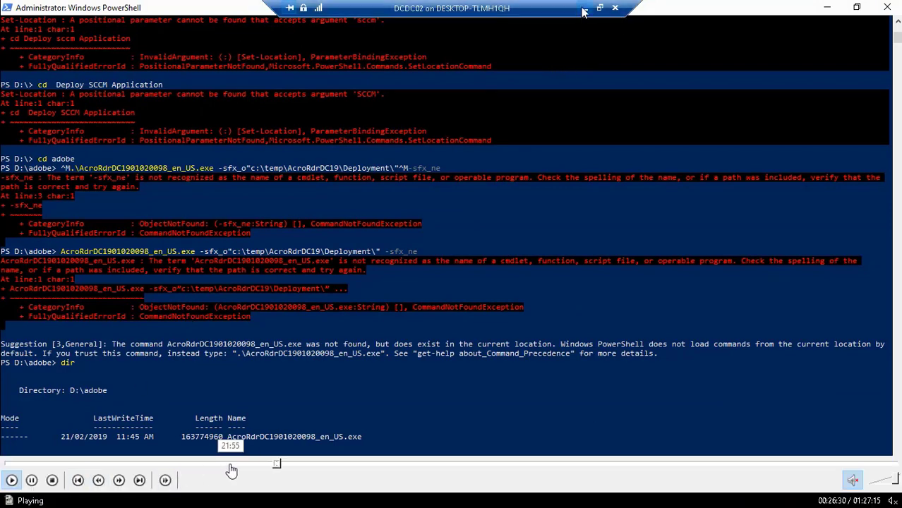
{"action": "left_click", "coordinate": [276, 465]}
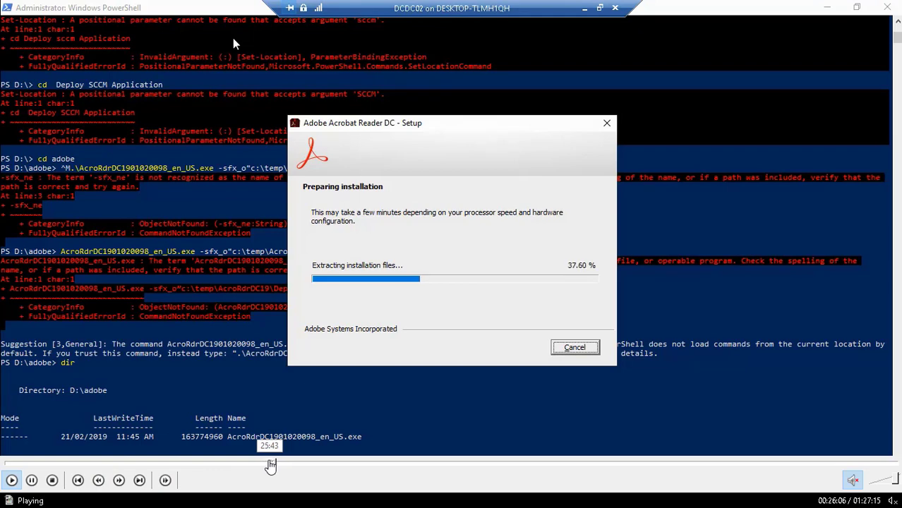
{"action": "left_click", "coordinate": [270, 465]}
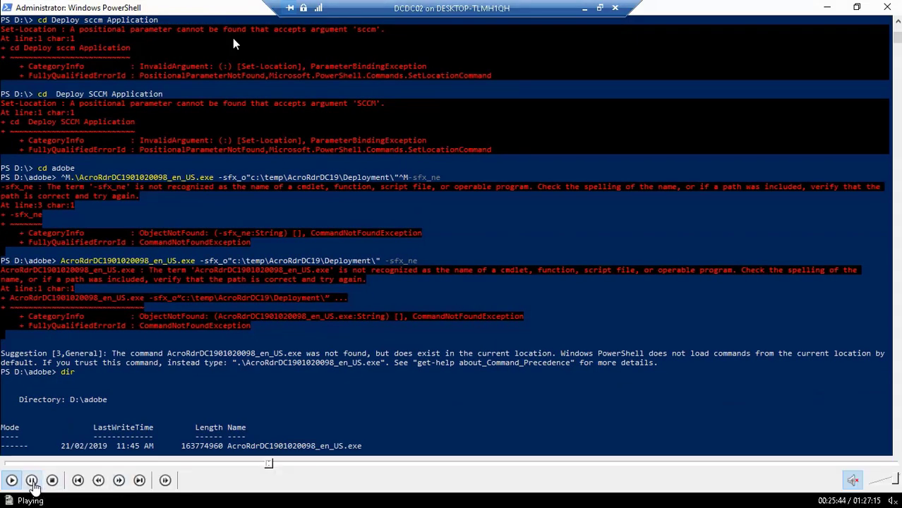
{"action": "left_click", "coordinate": [32, 481]}
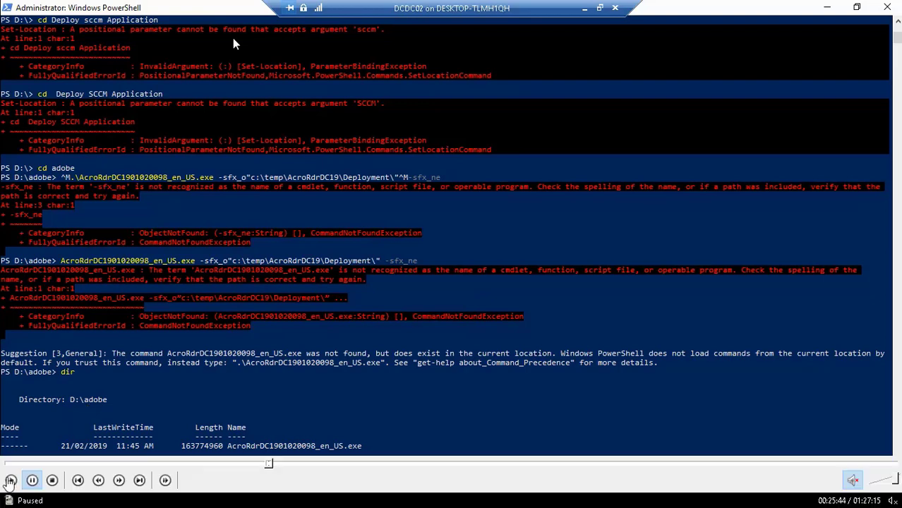
Run the Reader installer extraction to c:\temp\AcroRdrDC19\Deployment, then bring up Adobe DC Deploy.pdf.
{"action": "left_click", "coordinate": [11, 481]}
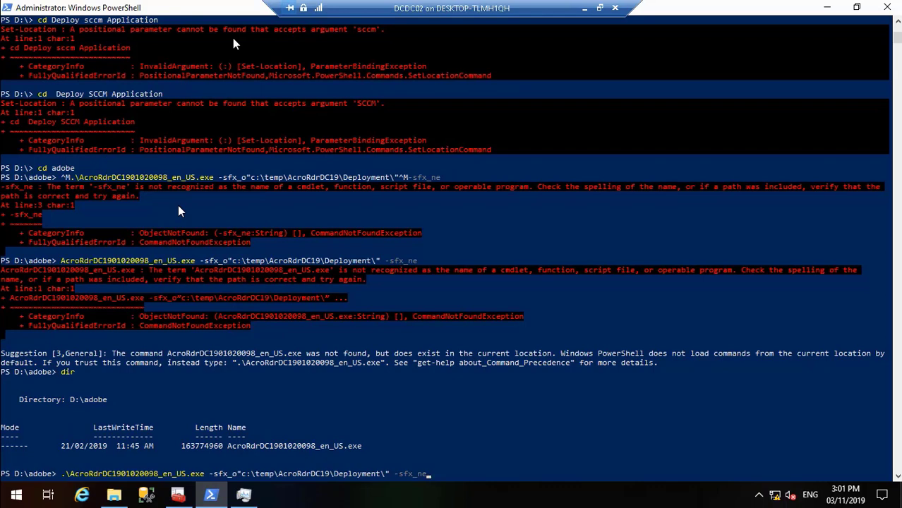
{"action": "key", "text": "Return"}
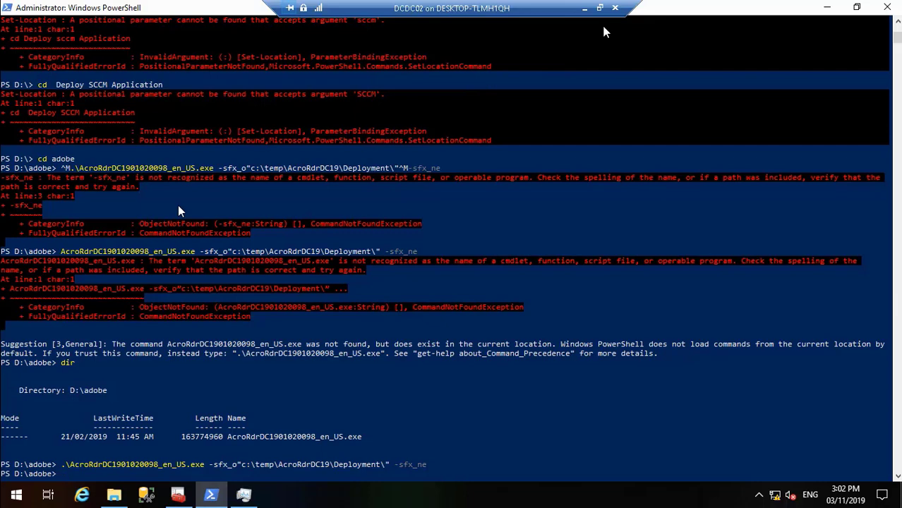
{"action": "left_click", "coordinate": [583, 10]}
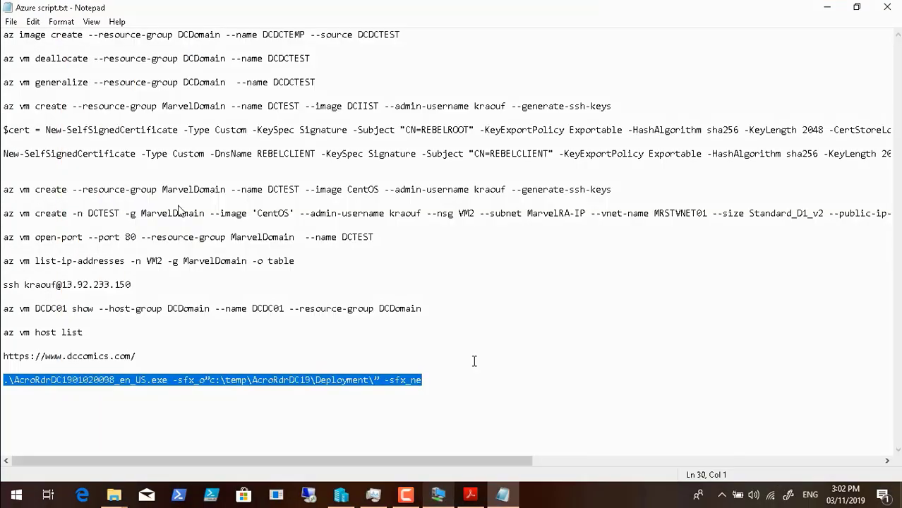
{"action": "mouse_move", "coordinate": [470, 494]}
{"action": "left_click", "coordinate": [477, 443]}
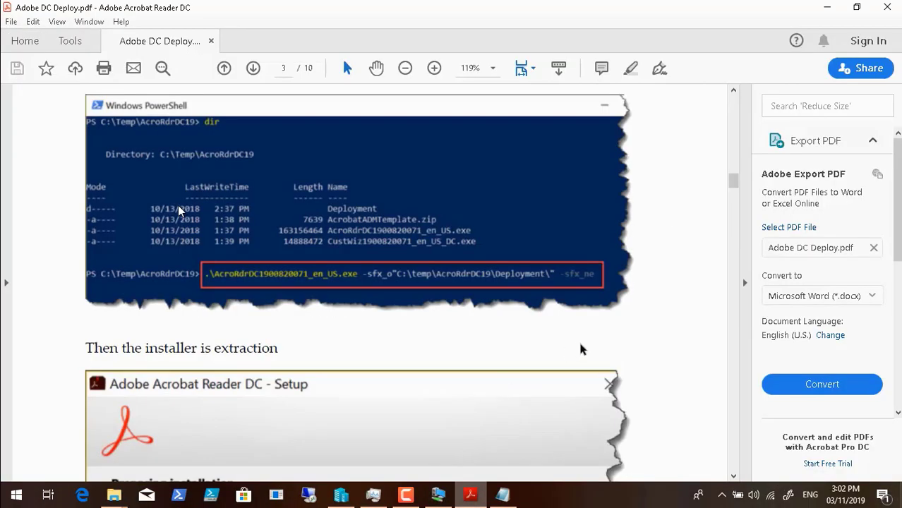
Scroll the guide up to its highlighted -sfx_o extraction command, then return to the remote session.
{"action": "left_click", "coordinate": [733, 92]}
{"action": "left_click", "coordinate": [733, 93]}
{"action": "left_click", "coordinate": [733, 93]}
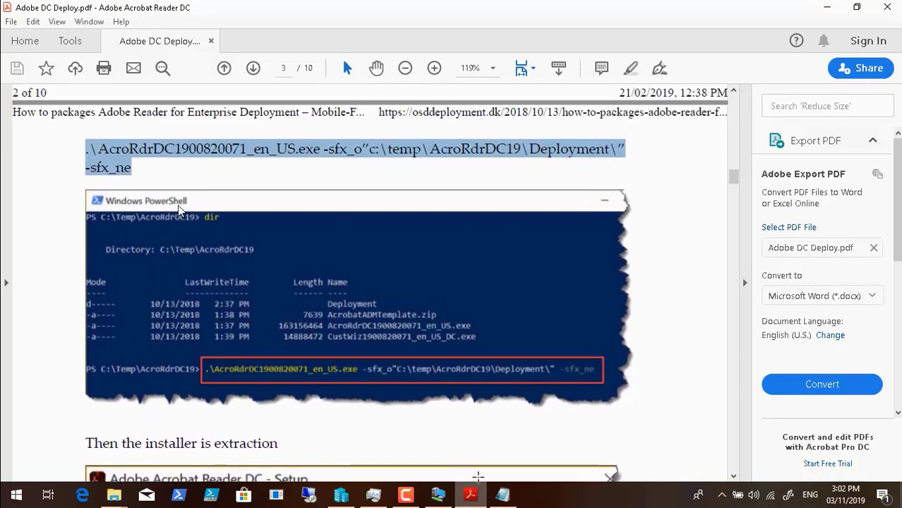
{"action": "left_click", "coordinate": [437, 496]}
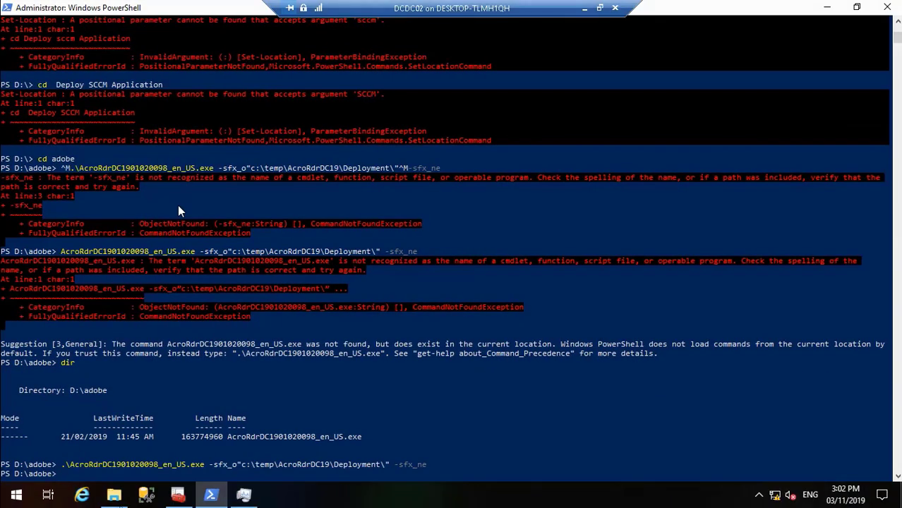
Cut all six extracted files from C:\temp\AcroRdrDC19\Deployment in File Explorer.
{"action": "left_click", "coordinate": [113, 494]}
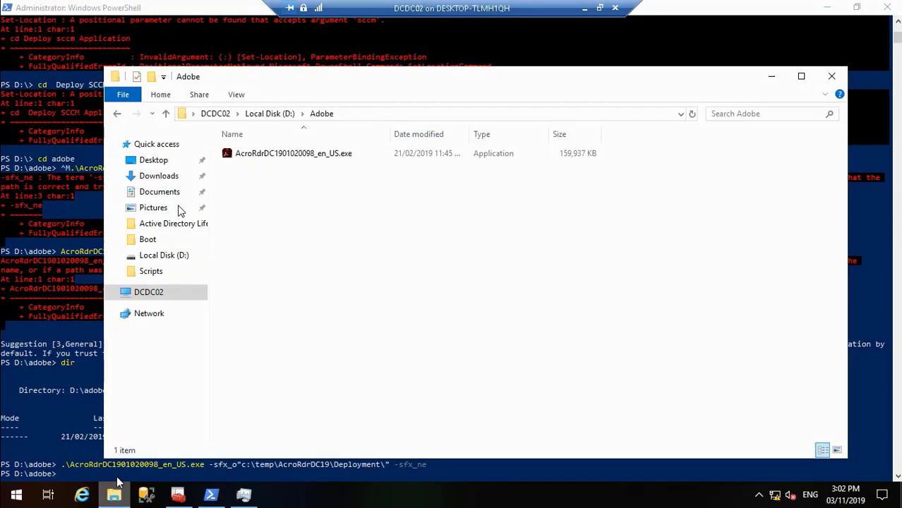
{"action": "left_click", "coordinate": [363, 115]}
{"action": "type", "text": "c"}
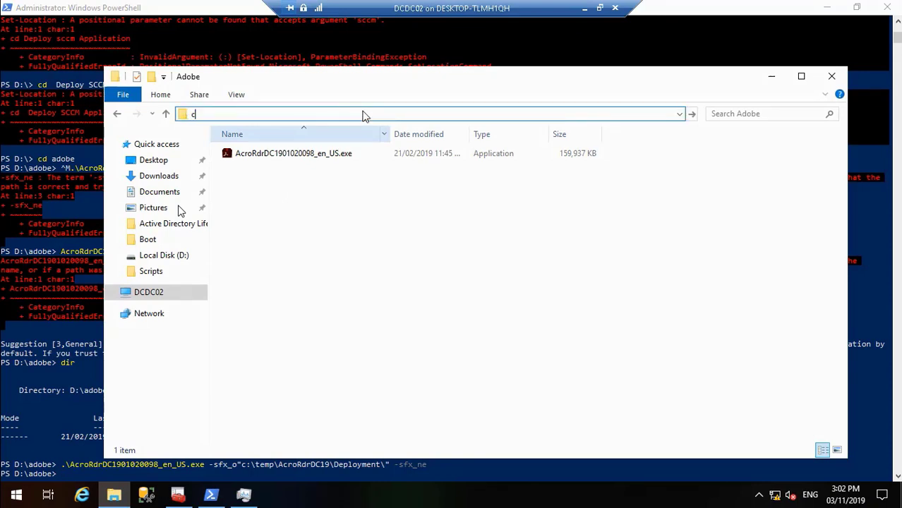
{"action": "type", "text": ":"}
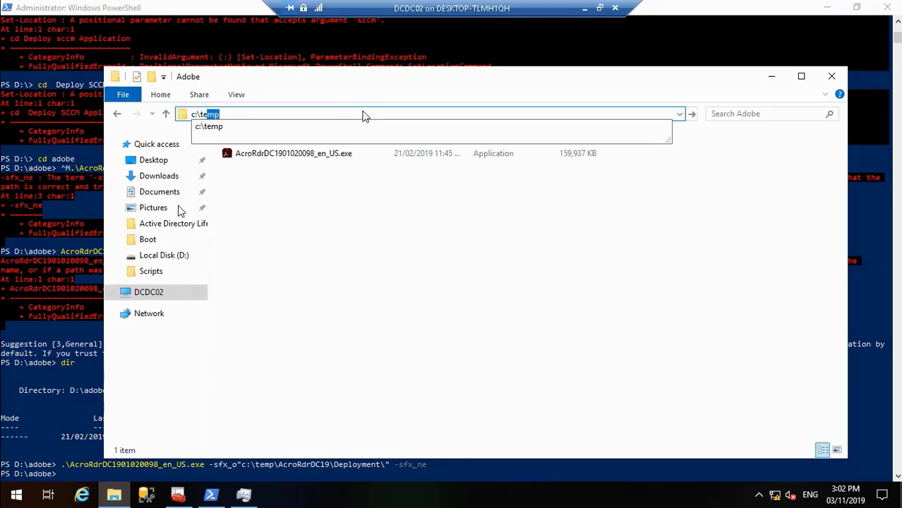
{"action": "key", "text": "Return"}
{"action": "double_click", "coordinate": [268, 156]}
{"action": "double_click", "coordinate": [276, 156]}
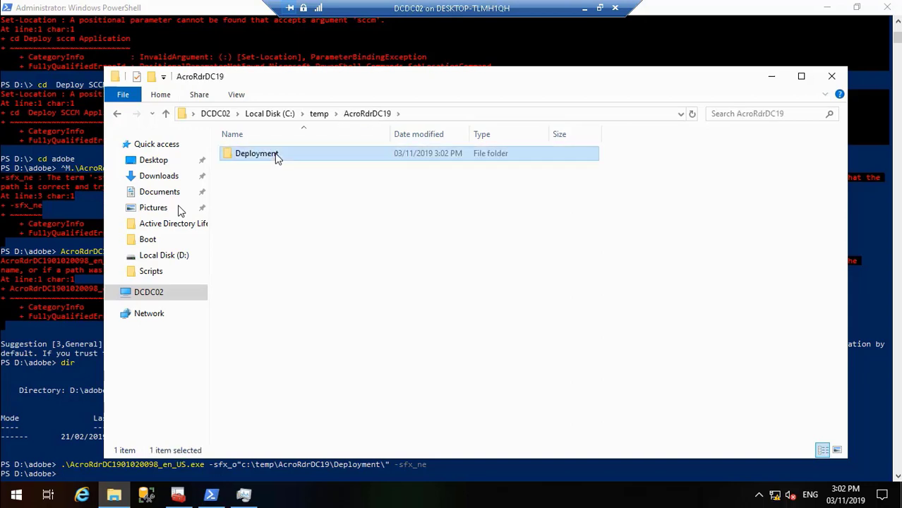
{"action": "key", "text": "ctrl+a"}
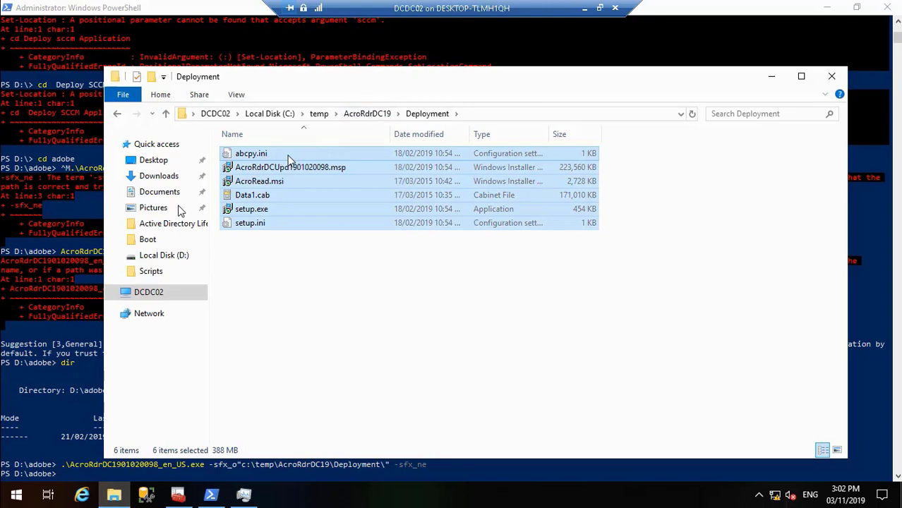
{"action": "right_click", "coordinate": [287, 158]}
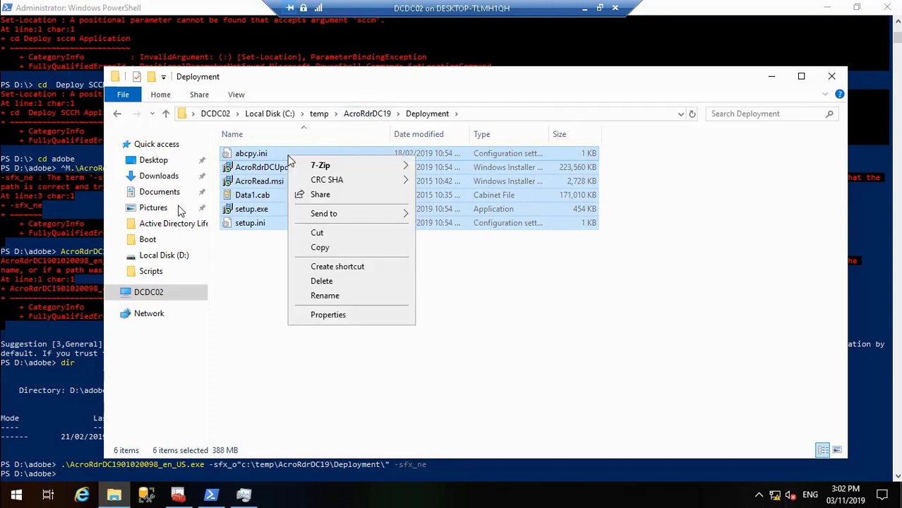
{"action": "left_click", "coordinate": [353, 233]}
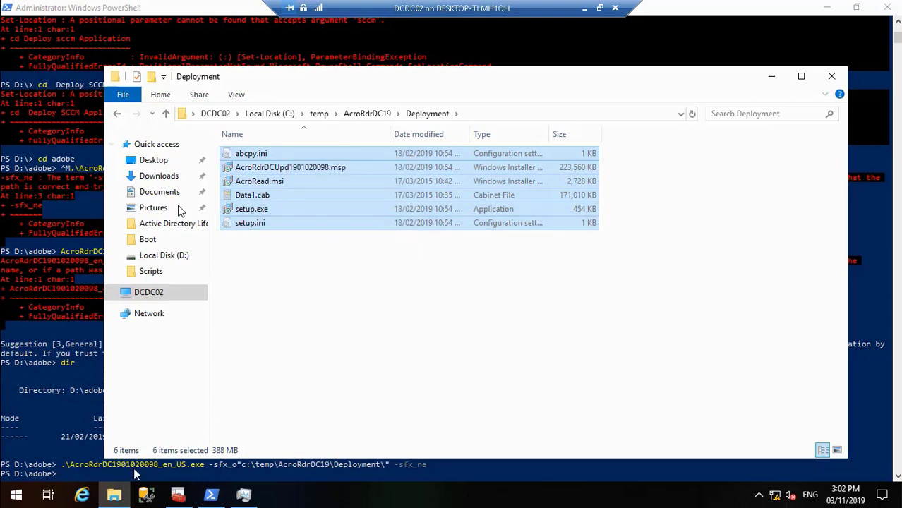
{"action": "left_click", "coordinate": [114, 497]}
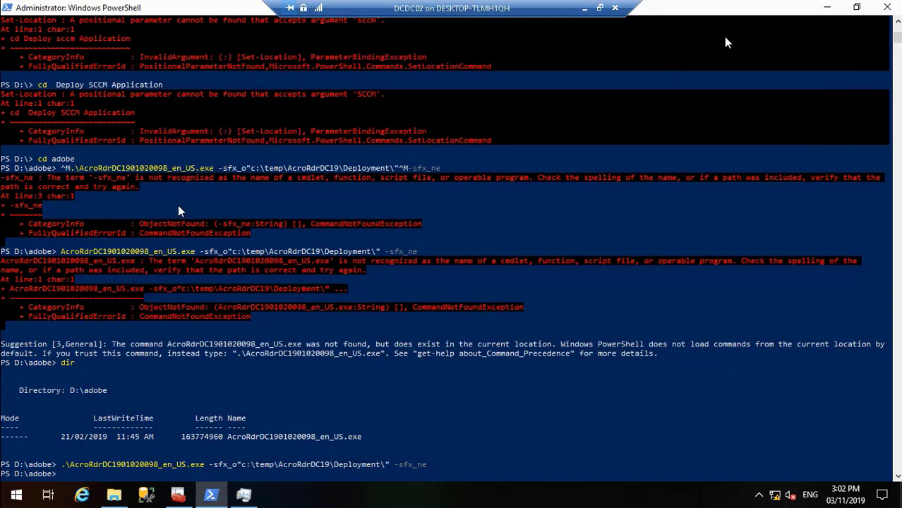
Paste the six extracted files, including AcroRead.msi, into D:\Adobe beside the installer.
{"action": "left_click", "coordinate": [827, 7]}
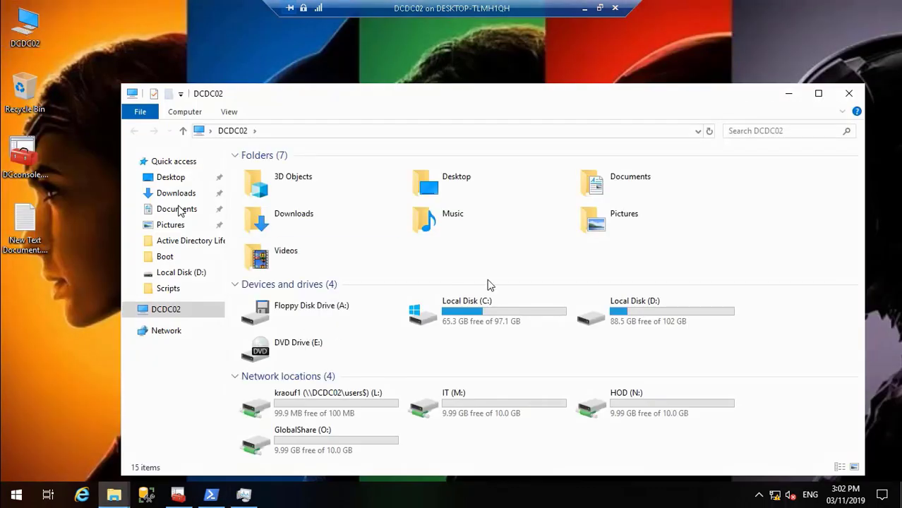
{"action": "double_click", "coordinate": [657, 311]}
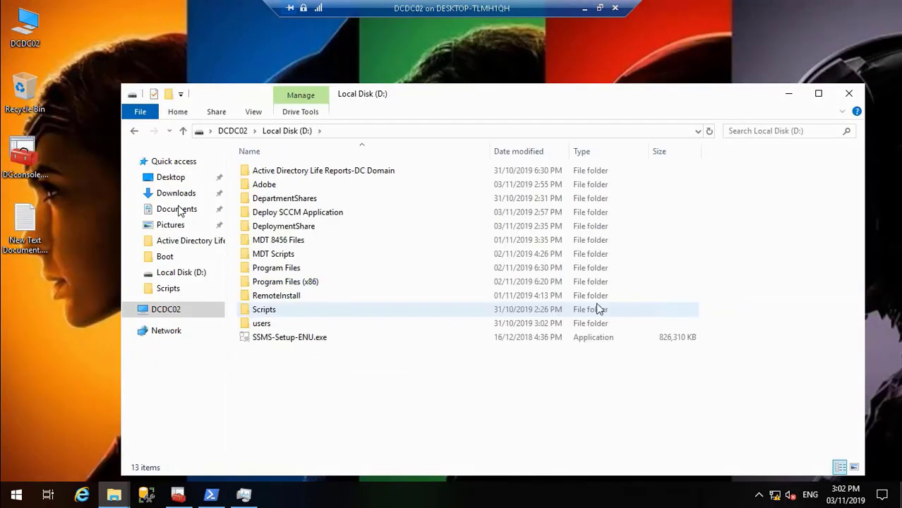
{"action": "double_click", "coordinate": [275, 186]}
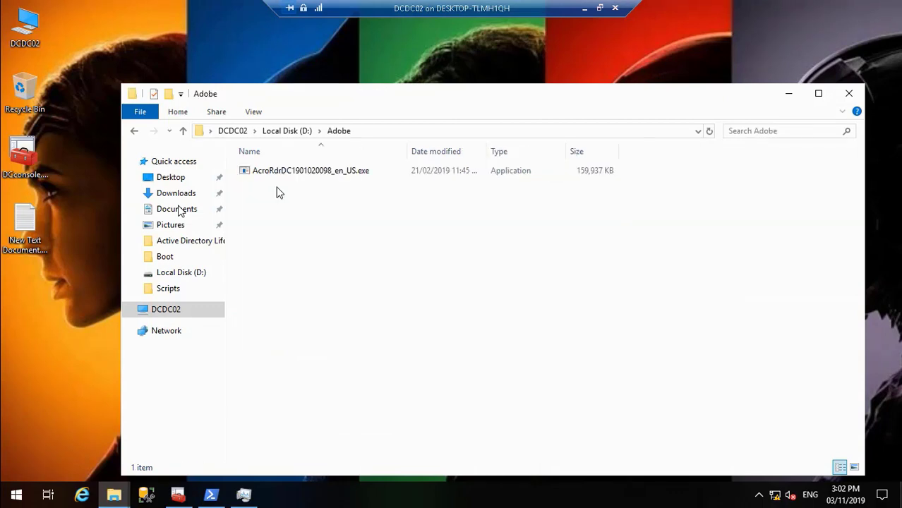
{"action": "right_click", "coordinate": [293, 222]}
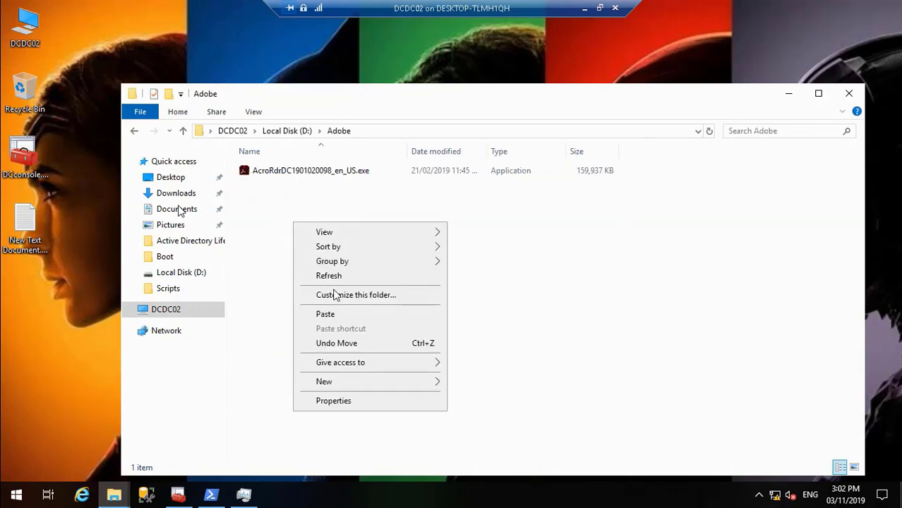
{"action": "left_click", "coordinate": [346, 313]}
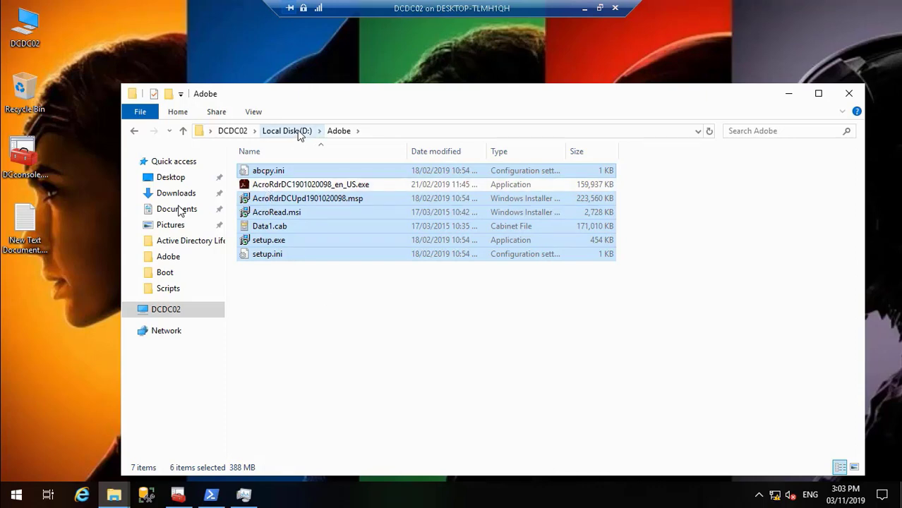
{"action": "left_click", "coordinate": [211, 495]}
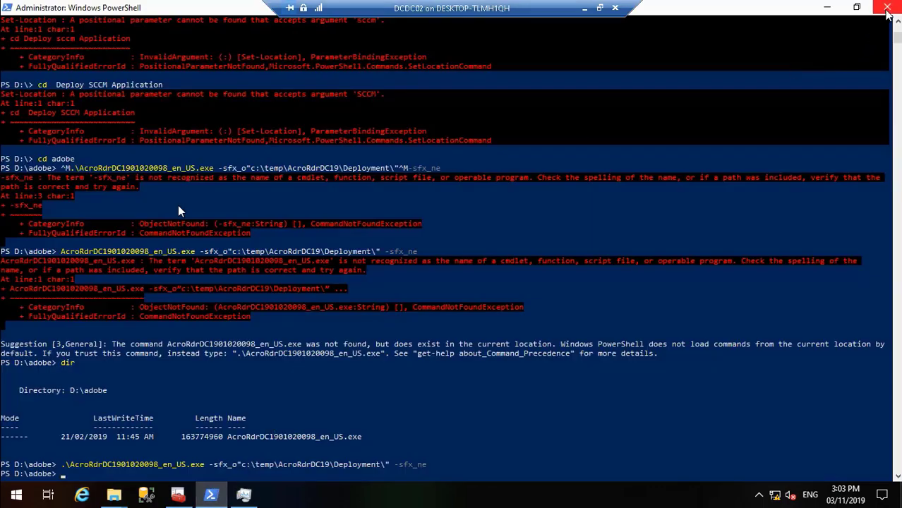
Close PowerShell, minimize the remote session and Acrobat, and save and close Azure script.txt.
{"action": "left_click", "coordinate": [887, 8]}
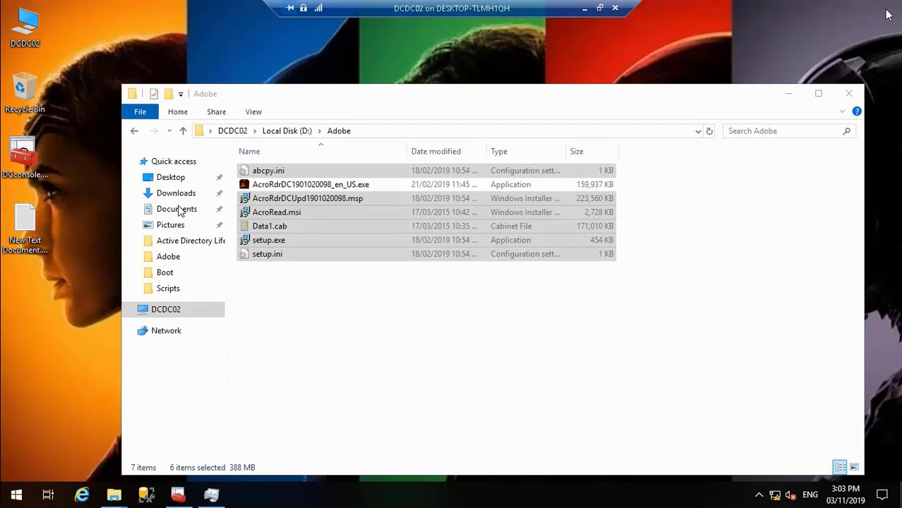
{"action": "left_click", "coordinate": [338, 341]}
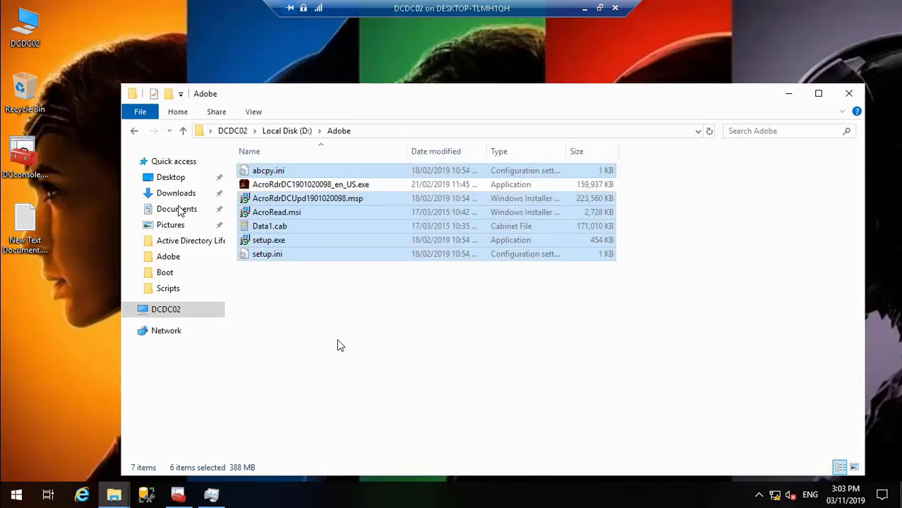
{"action": "left_click", "coordinate": [585, 8]}
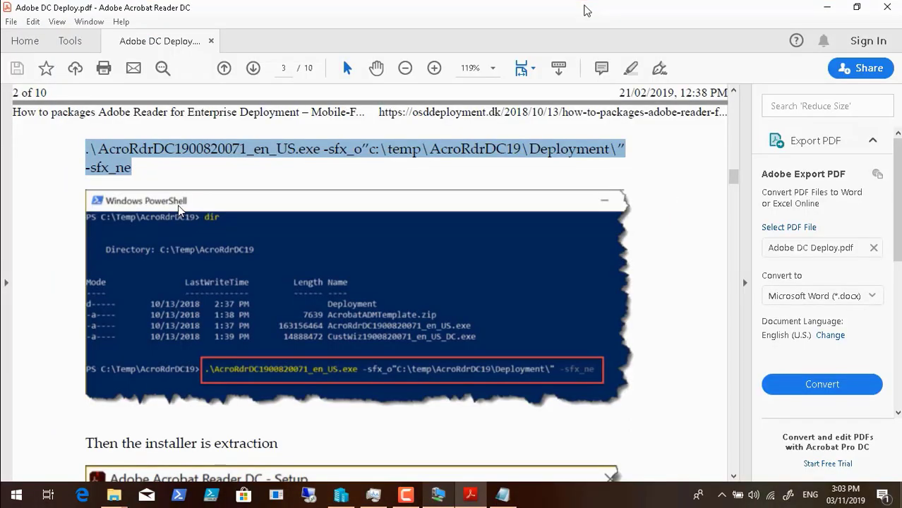
{"action": "left_click", "coordinate": [823, 7]}
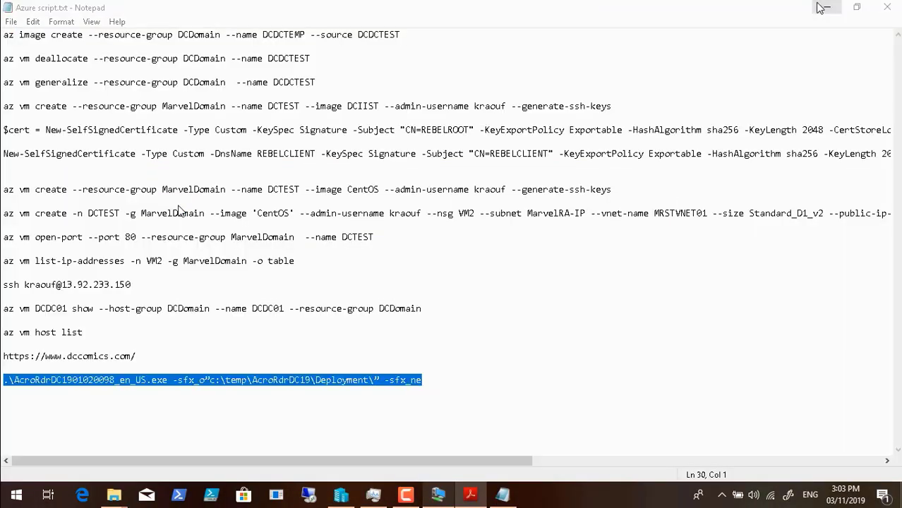
{"action": "left_click", "coordinate": [887, 7]}
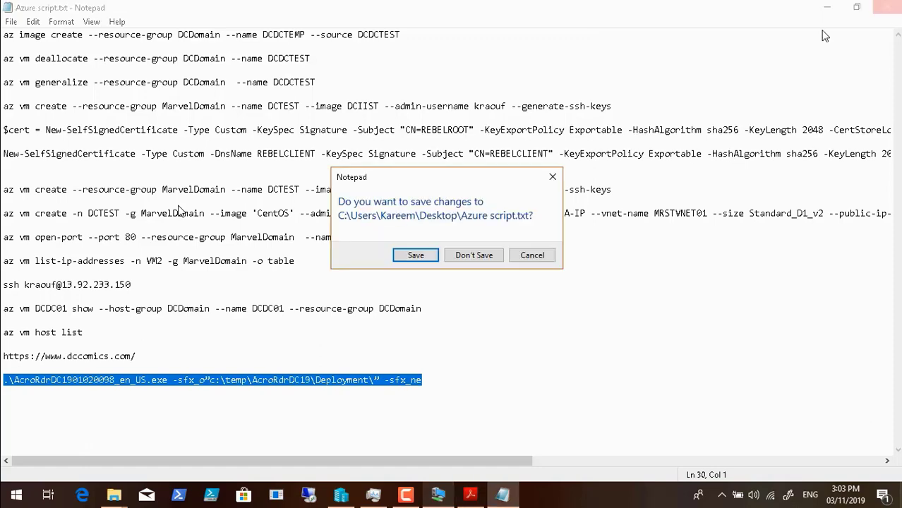
{"action": "left_click", "coordinate": [415, 254]}
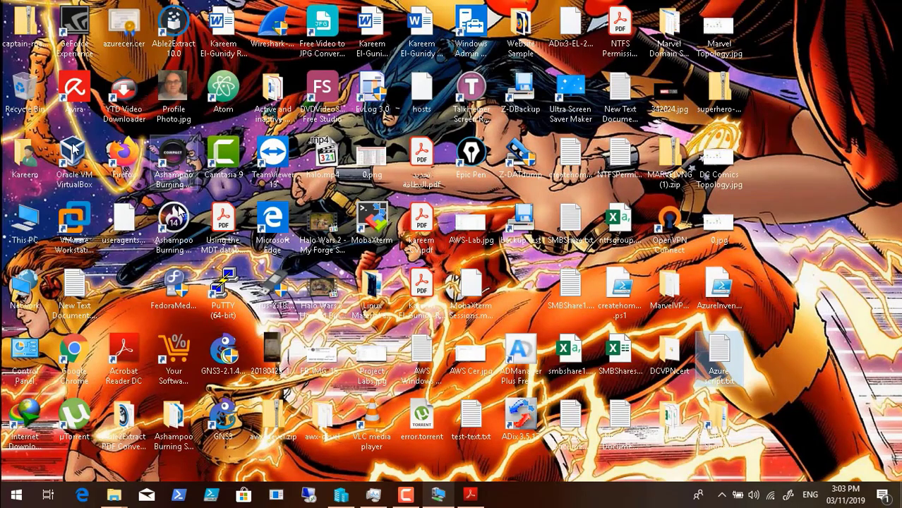
Browse Data (D:) > AD Tools Collection > AD Tools 17-05-2019 into the Deploy SCCM Application folder.
{"action": "double_click", "coordinate": [25, 224]}
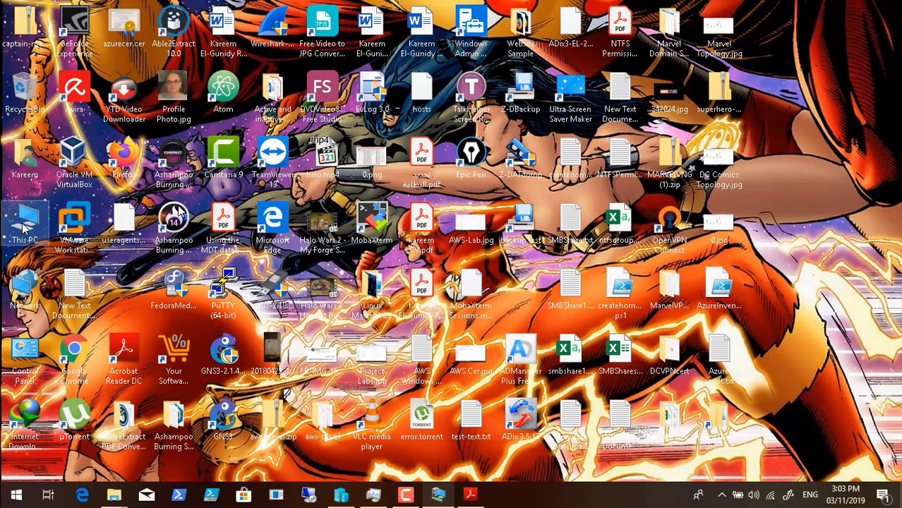
{"action": "double_click", "coordinate": [513, 219]}
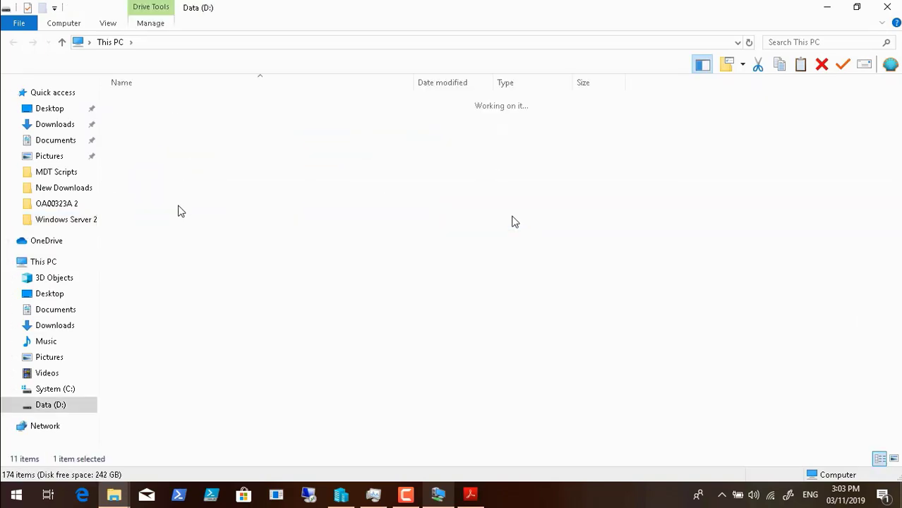
{"action": "double_click", "coordinate": [181, 129]}
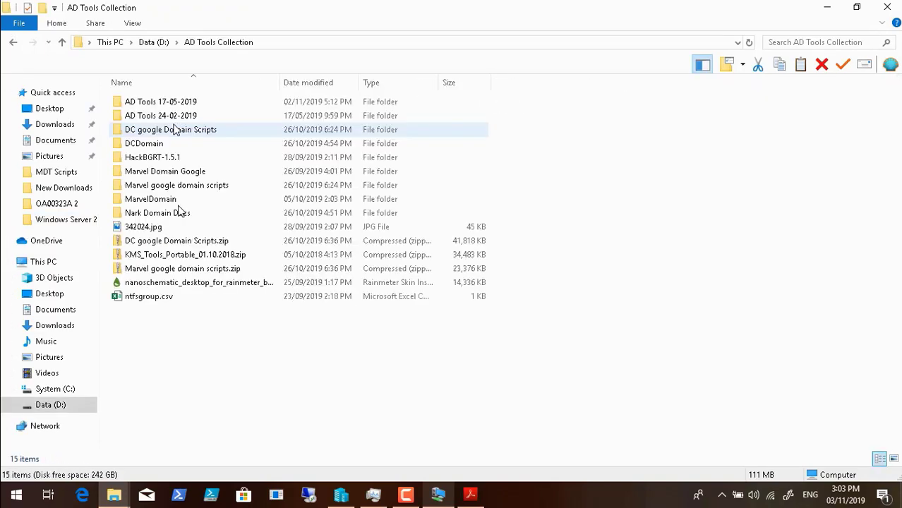
{"action": "double_click", "coordinate": [182, 103]}
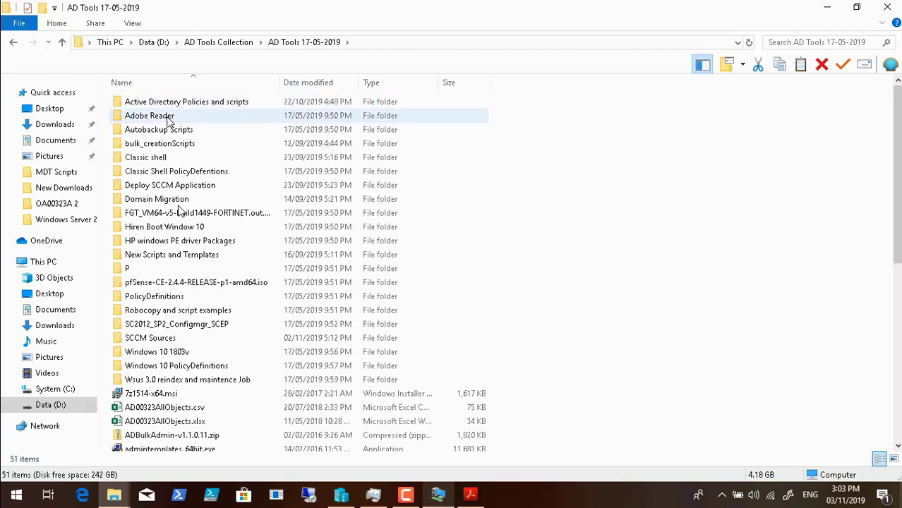
{"action": "double_click", "coordinate": [202, 106]}
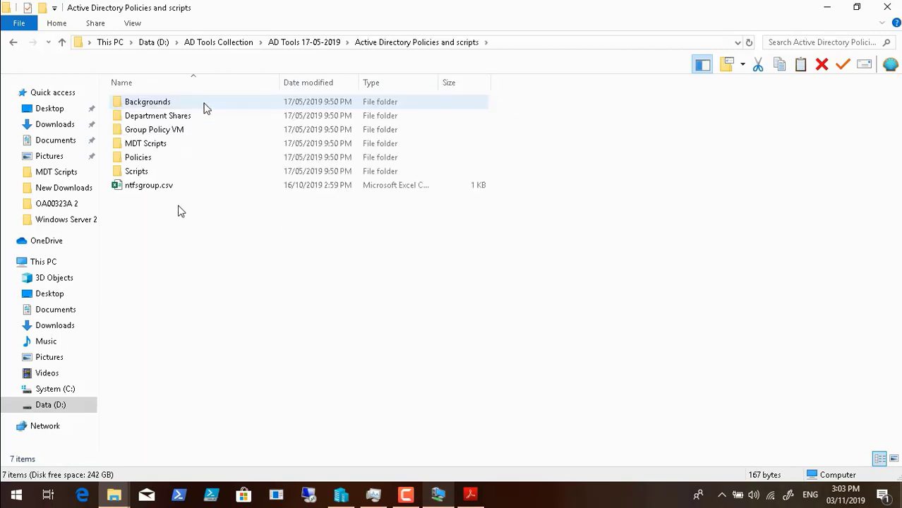
{"action": "left_click", "coordinate": [308, 44]}
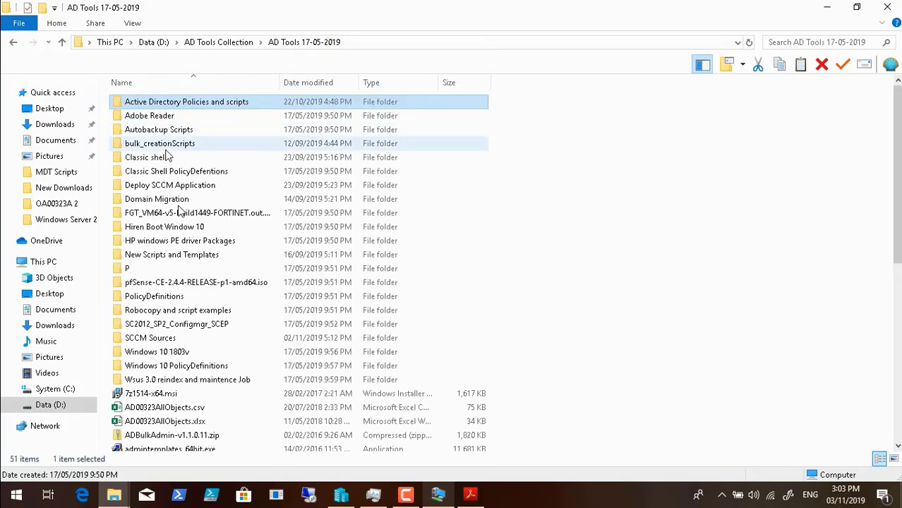
{"action": "double_click", "coordinate": [177, 185]}
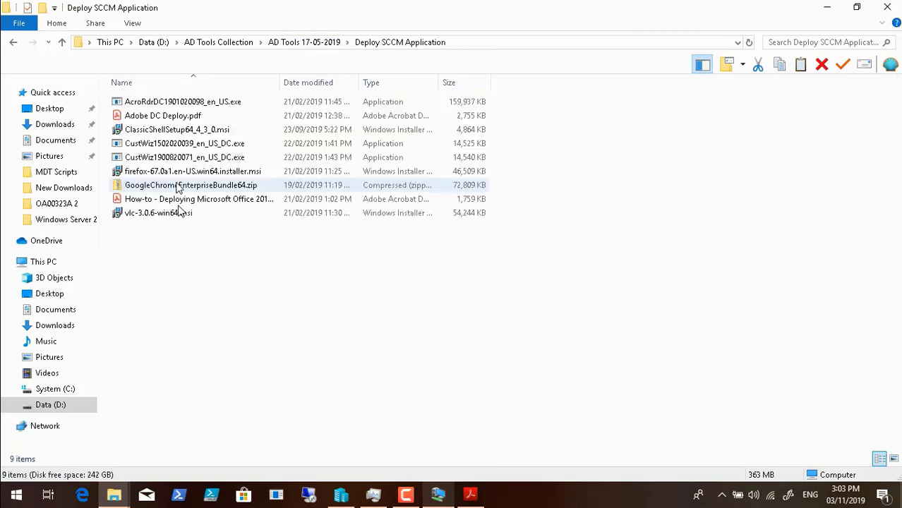
Select the two CustWiz installers, then bring the Adobe DC Deploy PDF back to front.
{"action": "left_click", "coordinate": [161, 132]}
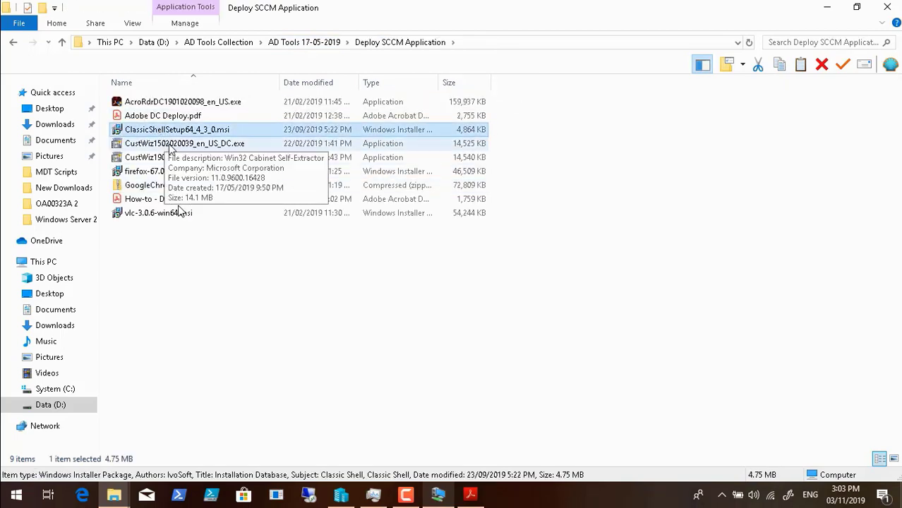
{"action": "left_click", "coordinate": [172, 146]}
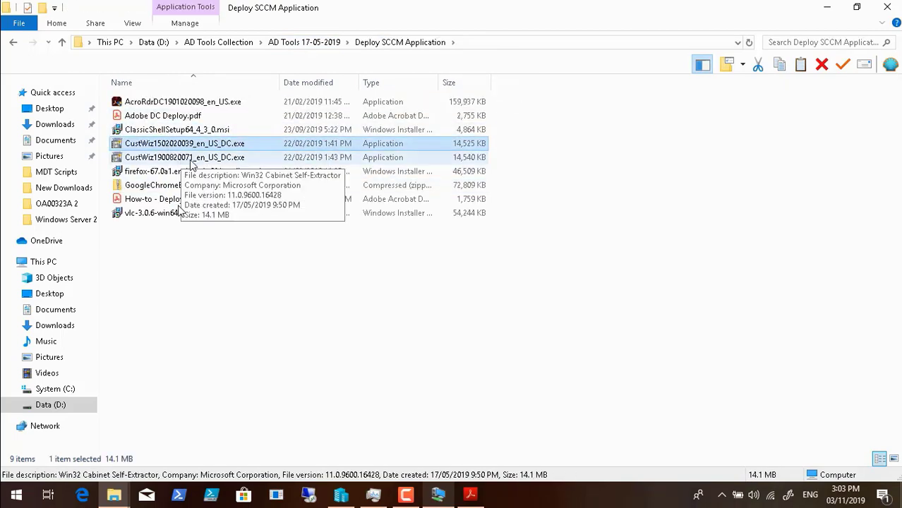
{"action": "left_click", "coordinate": [199, 161], "text": "ctrl"}
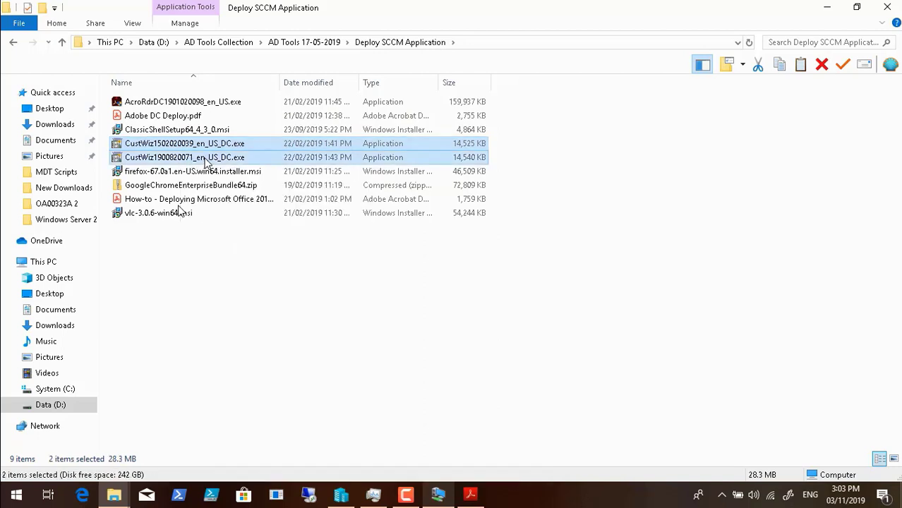
{"action": "right_click", "coordinate": [205, 161]}
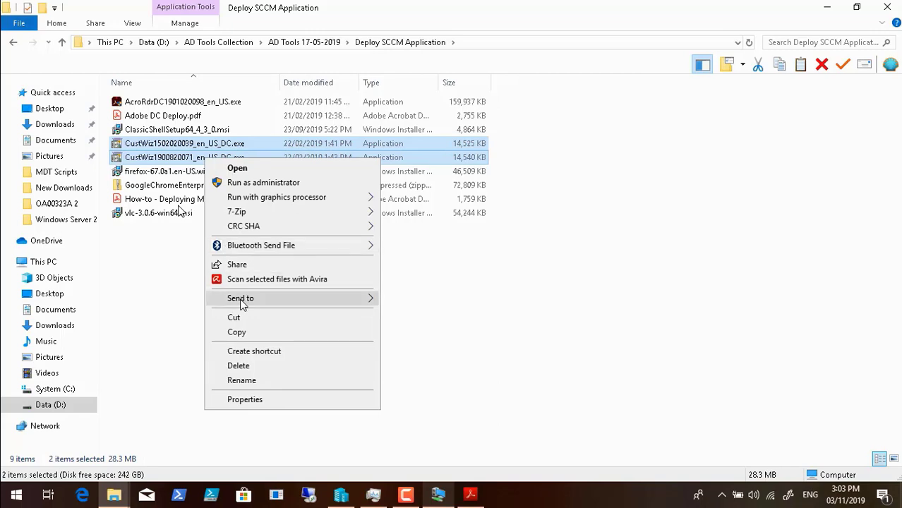
{"action": "left_click", "coordinate": [544, 323]}
{"action": "left_click", "coordinate": [470, 500]}
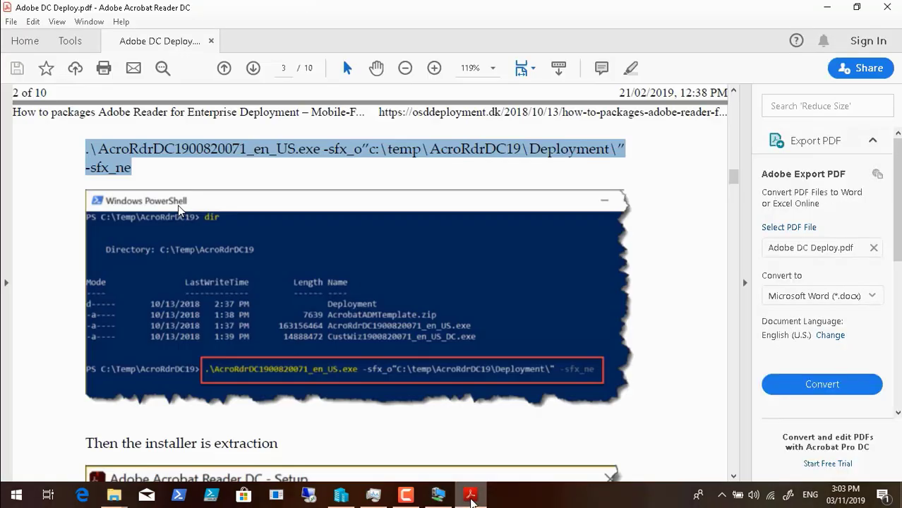
Scroll the Adobe DC Deploy guide to the Customization Wizard DC section, then minimize Reader and File Explorer.
{"action": "left_click", "coordinate": [734, 478]}
{"action": "left_click", "coordinate": [734, 478]}
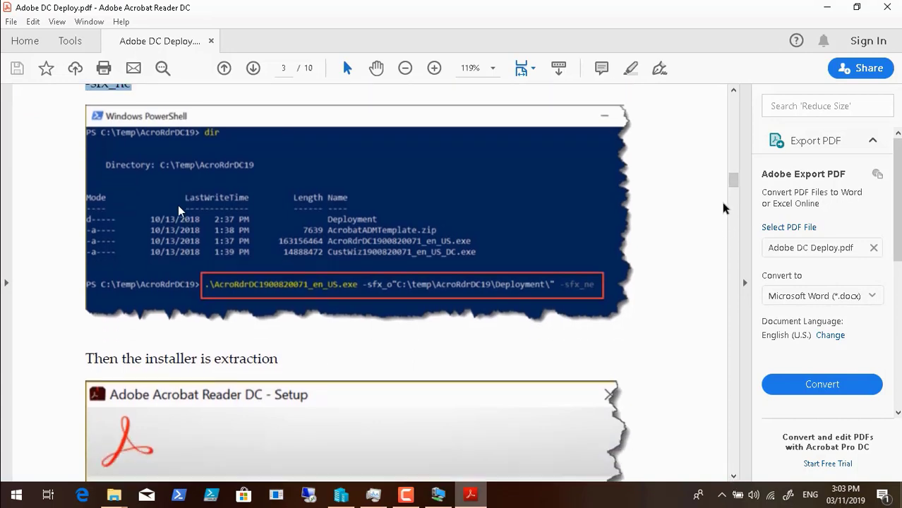
{"action": "left_click_drag", "start_coordinate": [734, 190], "coordinate": [734, 225]}
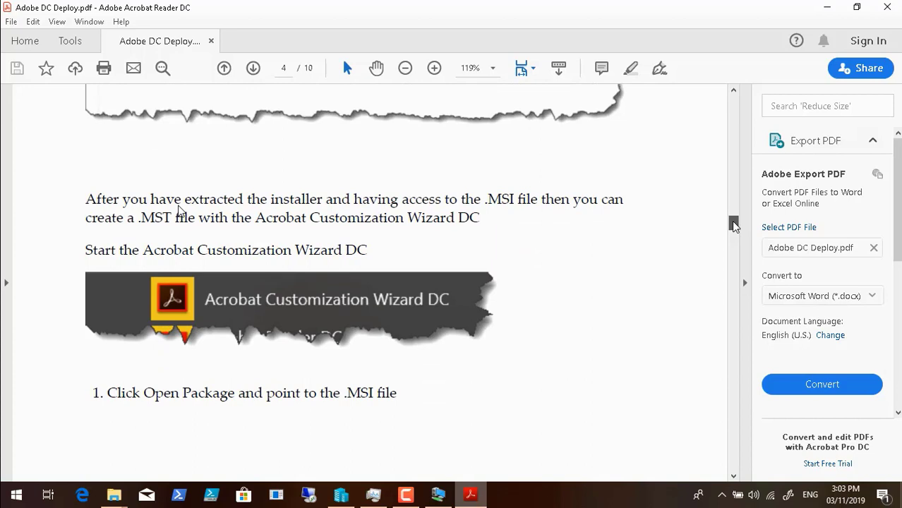
{"action": "left_click_drag", "start_coordinate": [734, 224], "coordinate": [734, 224]}
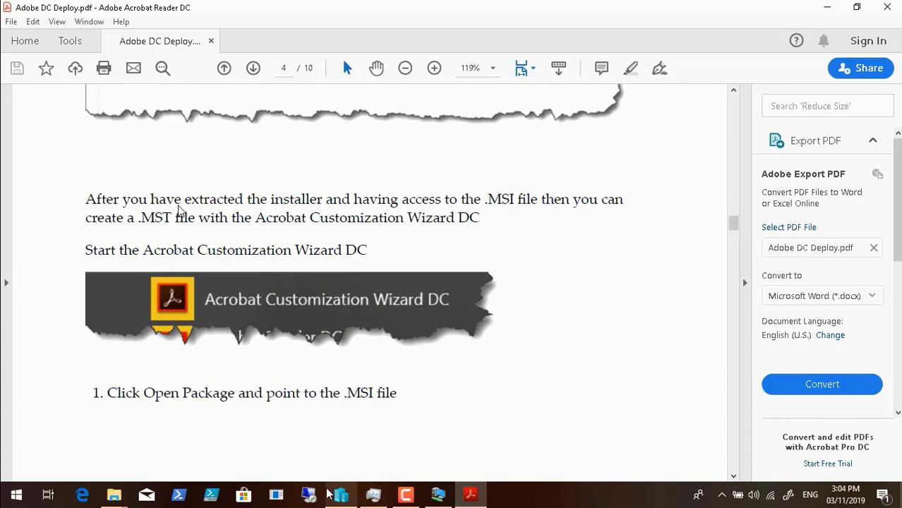
{"action": "left_click", "coordinate": [828, 7]}
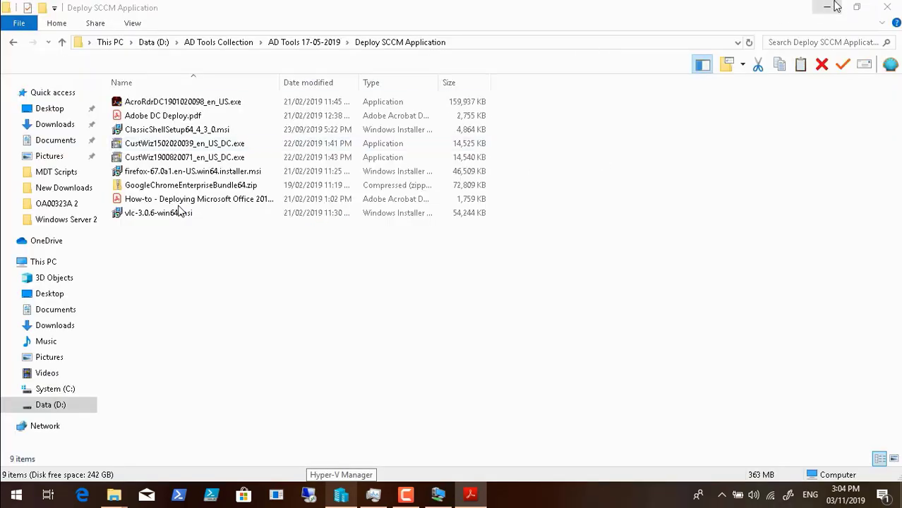
{"action": "left_click", "coordinate": [829, 7]}
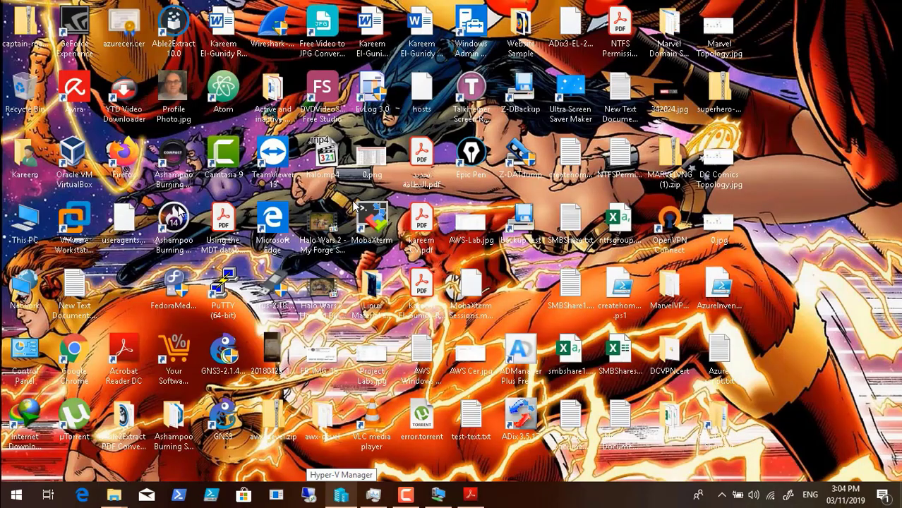
Launch Chrome and search Google for 'adobe customization wizard dc', then skip the video ahead.
{"action": "double_click", "coordinate": [75, 353]}
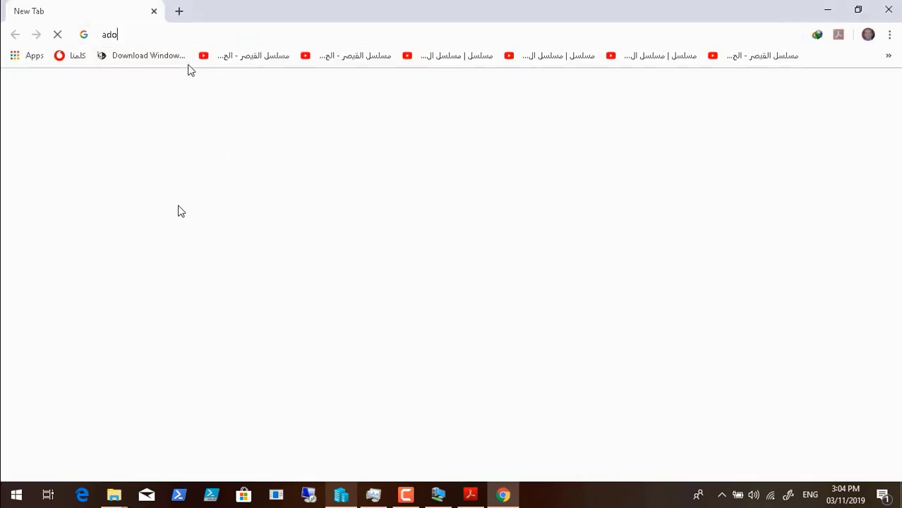
{"action": "type", "text": "adobe customiza"}
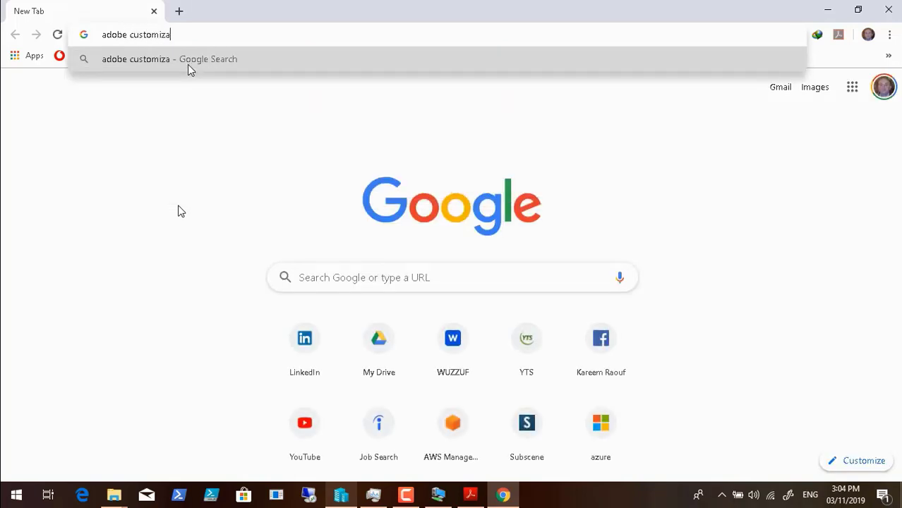
{"action": "type", "text": "tion wiz"}
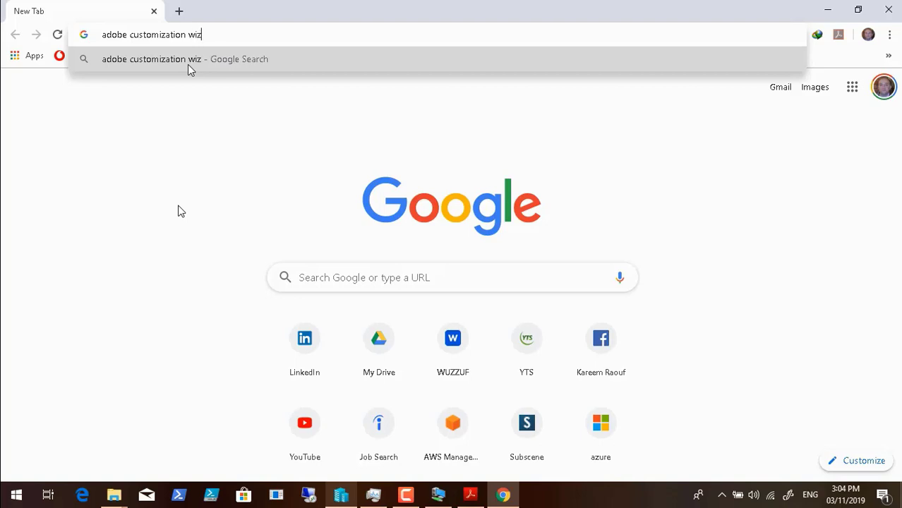
{"action": "type", "text": "ard dc"}
{"action": "key", "text": "Return"}
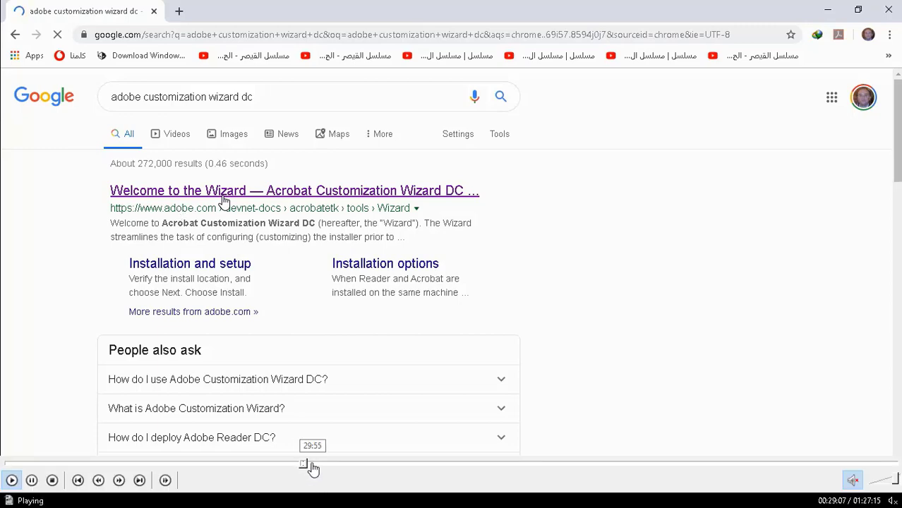
{"action": "left_click", "coordinate": [311, 464]}
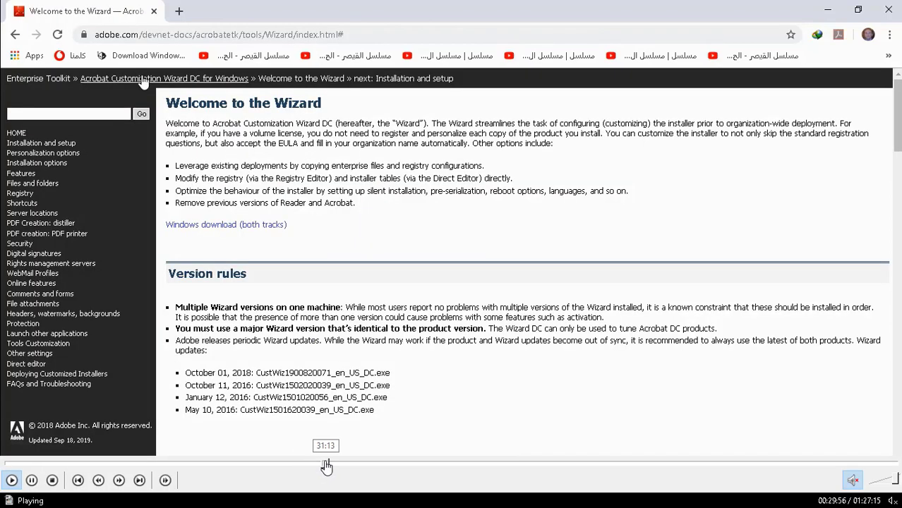
{"action": "left_click", "coordinate": [326, 466]}
Scrub the recording's seek bar, pause, and settle at 31:00 with the Adobe DC Deploy PDF showing.
{"action": "left_click", "coordinate": [336, 466]}
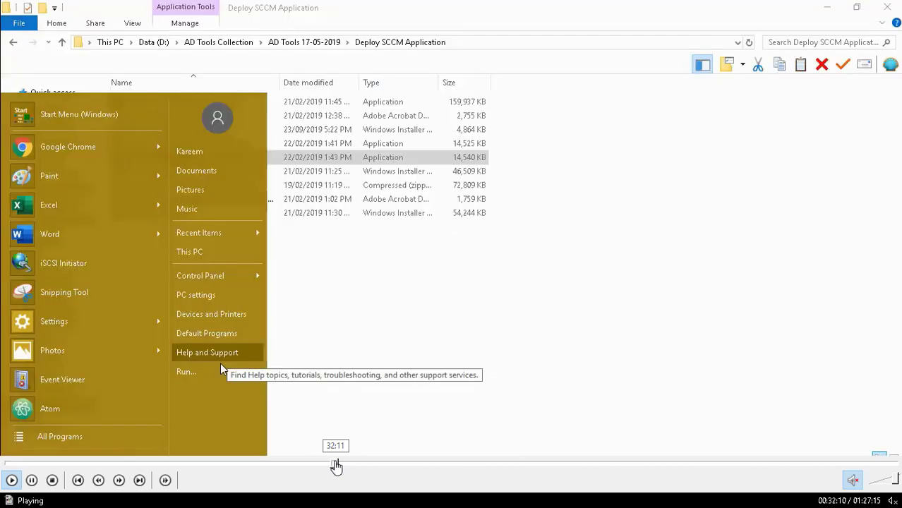
{"action": "left_click", "coordinate": [335, 466]}
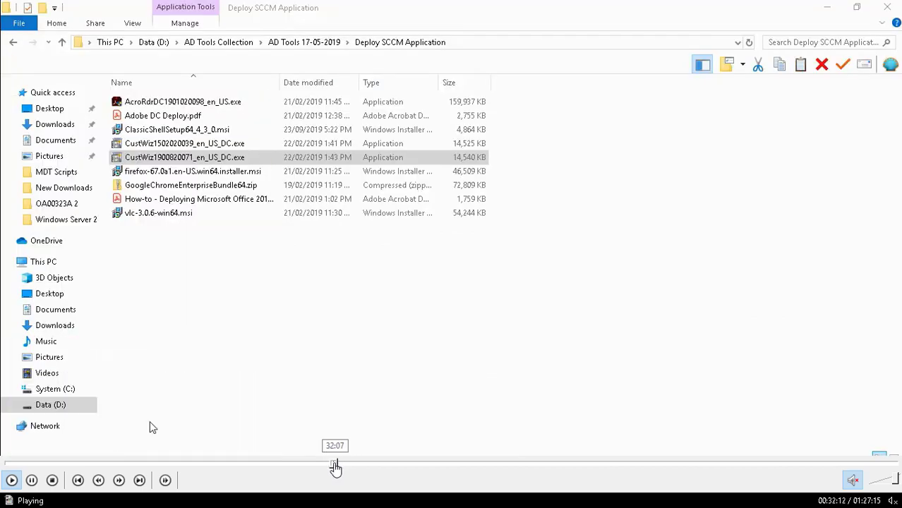
{"action": "left_click", "coordinate": [330, 466]}
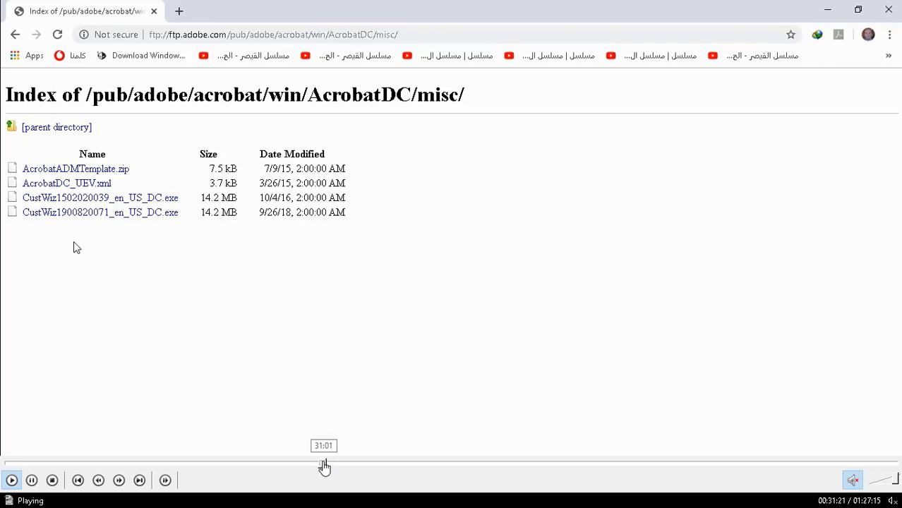
{"action": "left_click", "coordinate": [322, 466]}
{"action": "left_click", "coordinate": [322, 466]}
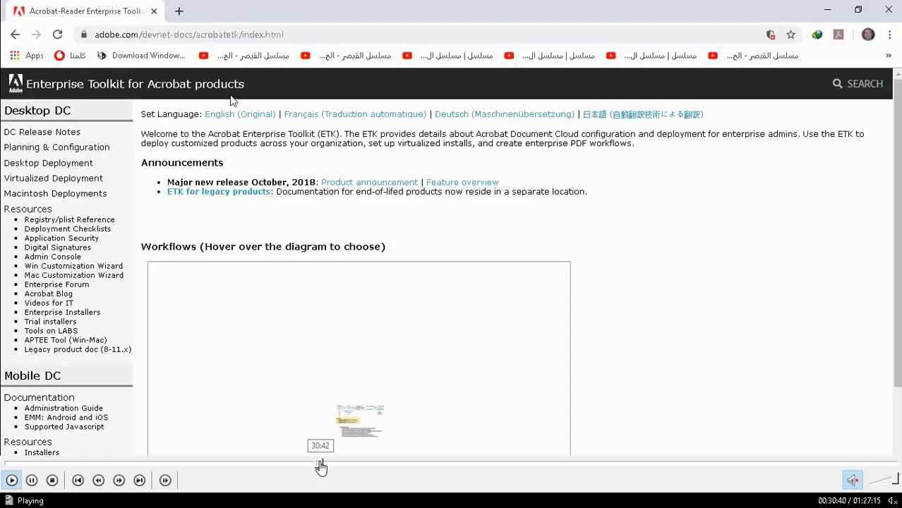
{"action": "left_click", "coordinate": [324, 465]}
{"action": "left_click", "coordinate": [329, 466]}
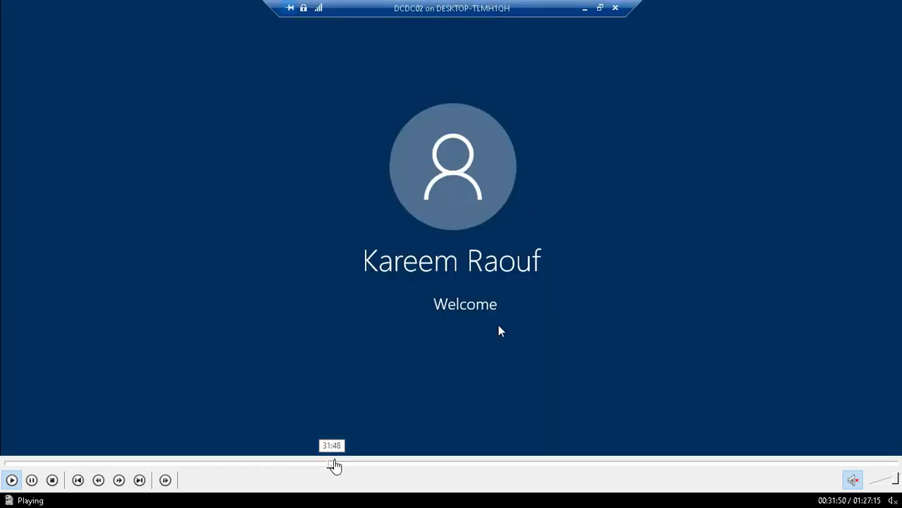
{"action": "left_click", "coordinate": [338, 466]}
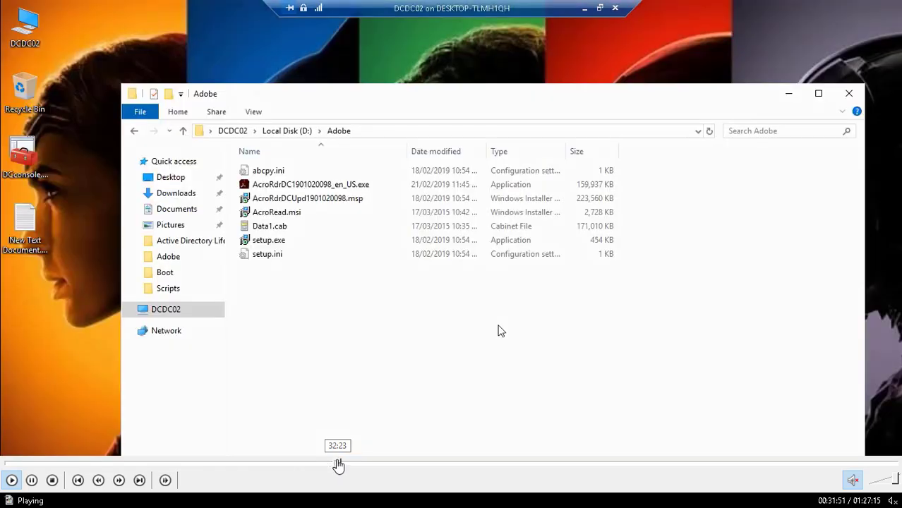
{"action": "left_click", "coordinate": [338, 465]}
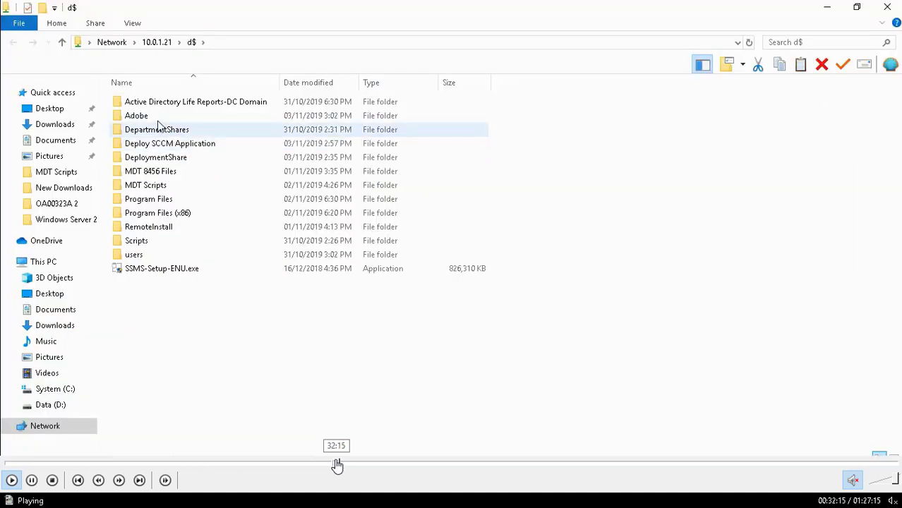
{"action": "left_click", "coordinate": [334, 466]}
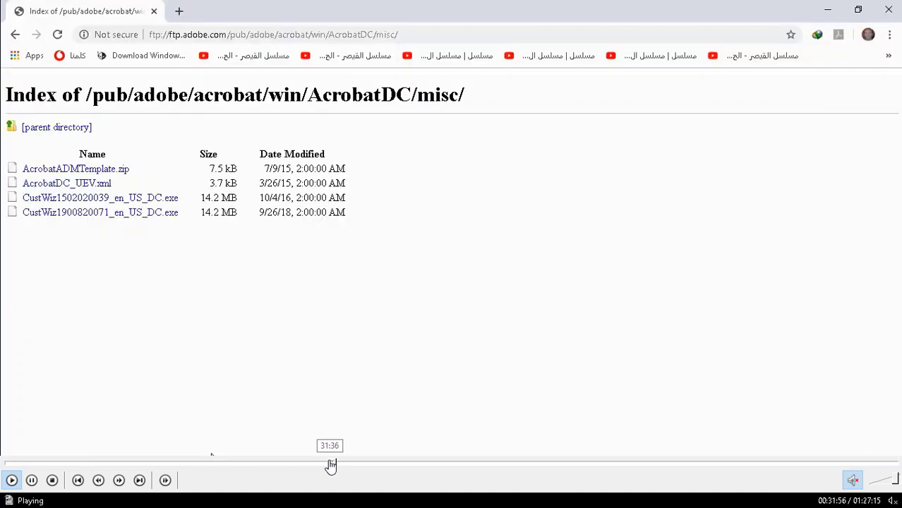
{"action": "left_click", "coordinate": [329, 466]}
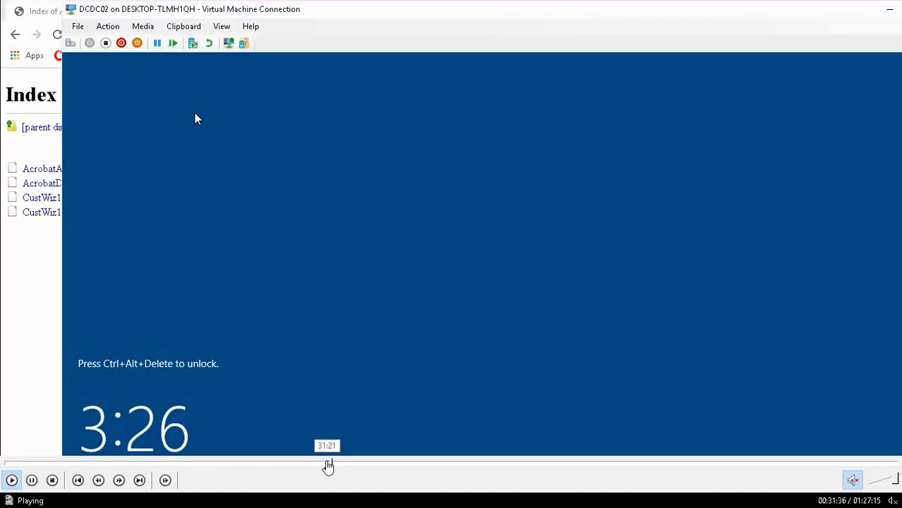
{"action": "left_click", "coordinate": [327, 466]}
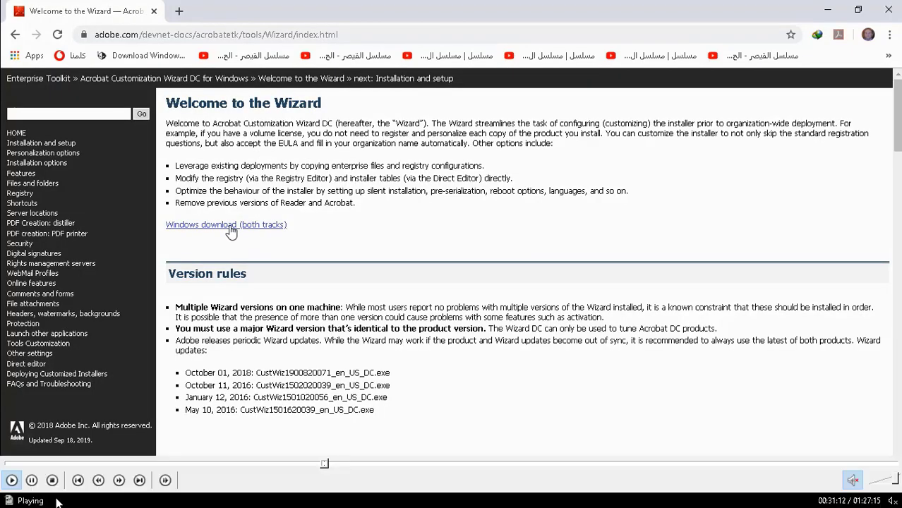
{"action": "left_click", "coordinate": [32, 481]}
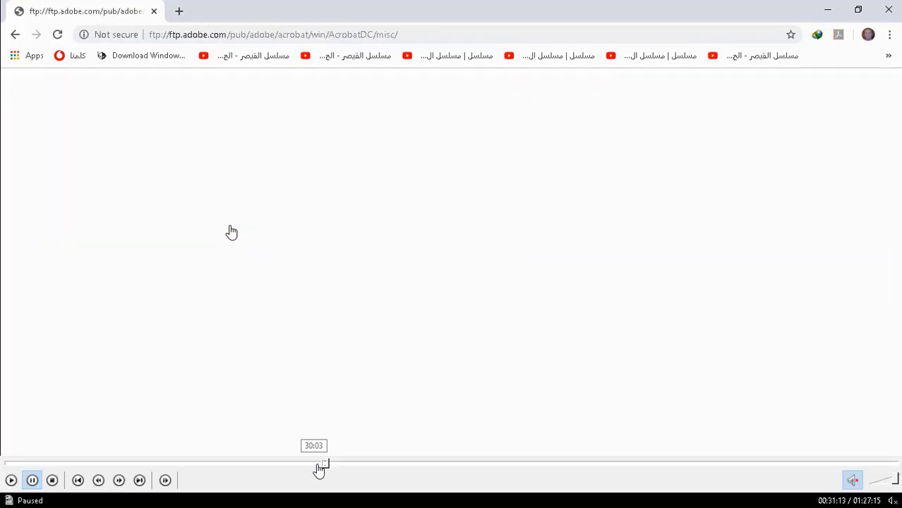
{"action": "left_click", "coordinate": [324, 465]}
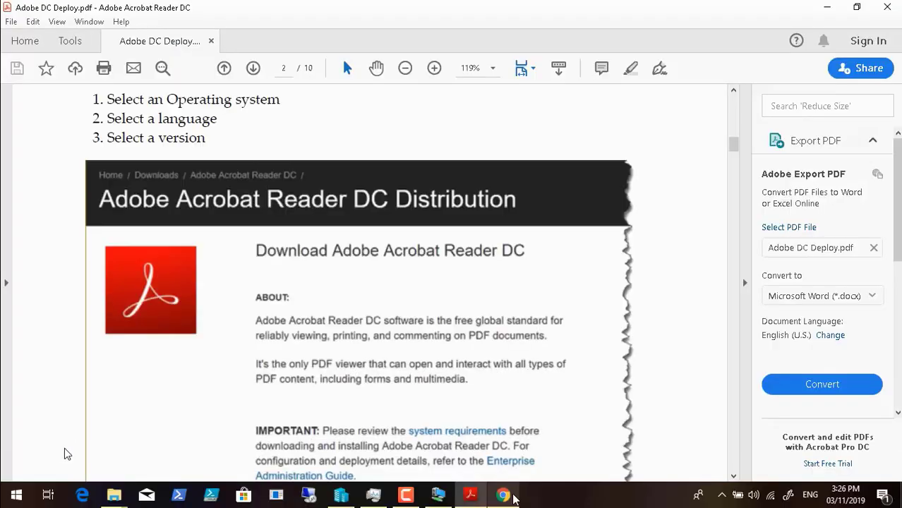
{"action": "left_click", "coordinate": [10, 481]}
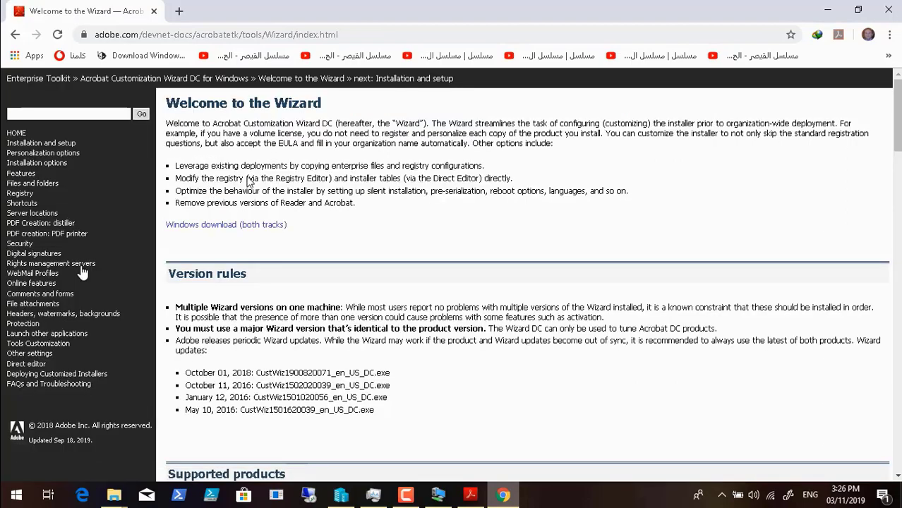
{"action": "left_click", "coordinate": [227, 227]}
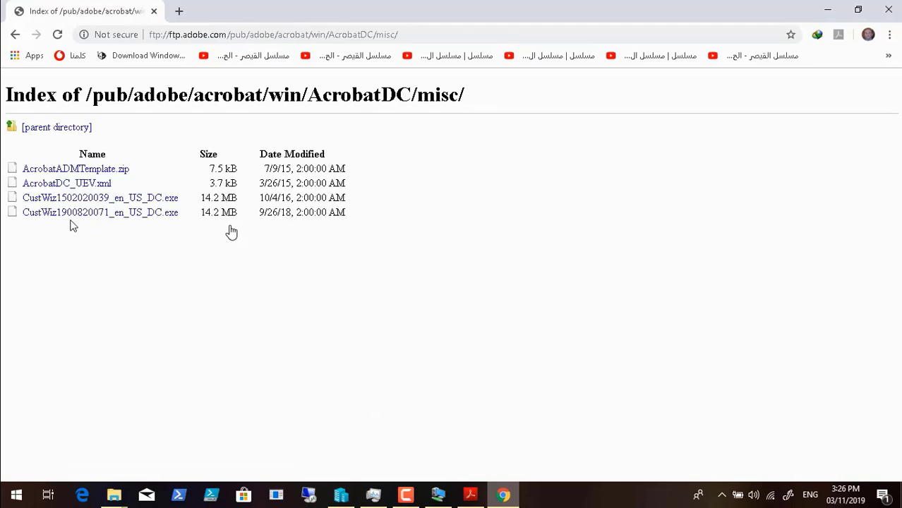
{"action": "left_click", "coordinate": [32, 481]}
{"action": "mouse_move", "coordinate": [9, 488]}
{"action": "left_click", "coordinate": [12, 481]}
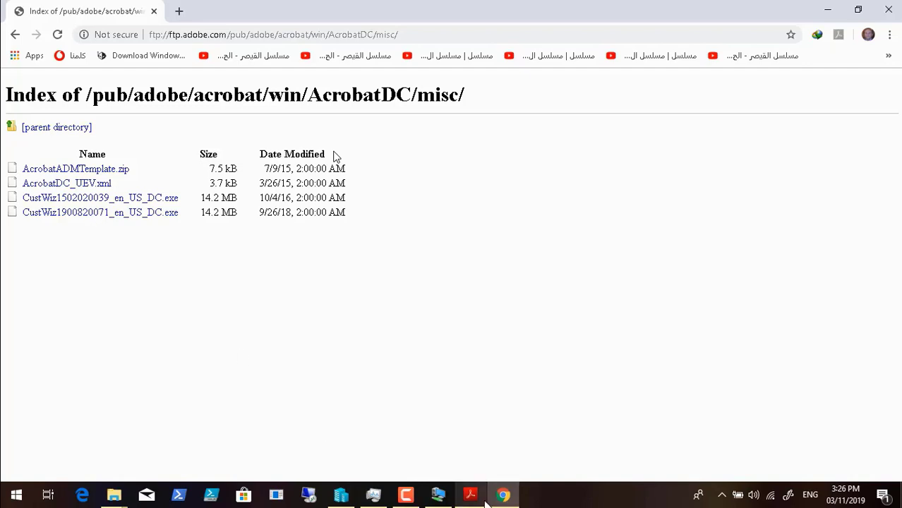
Dismiss the error, put the DCDC02 connection back in full screen, and sign in with the password.
{"action": "left_click", "coordinate": [438, 495]}
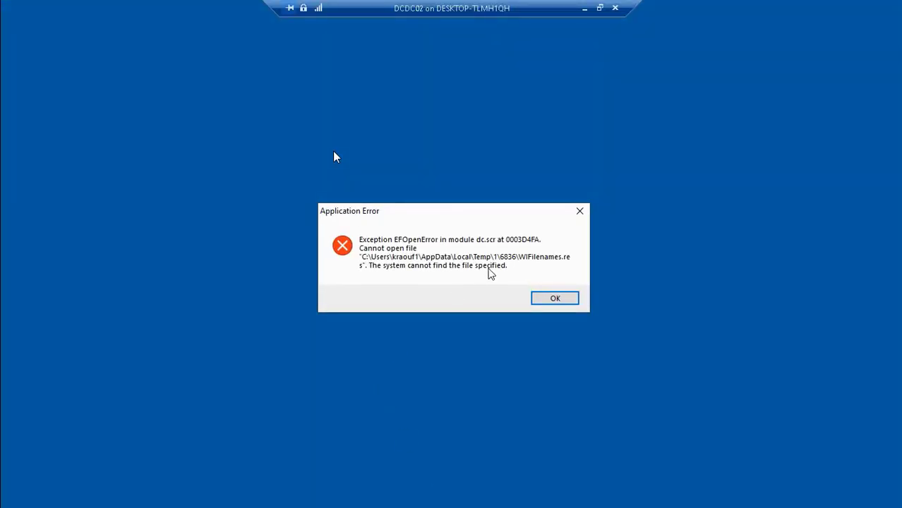
{"action": "left_click", "coordinate": [554, 298]}
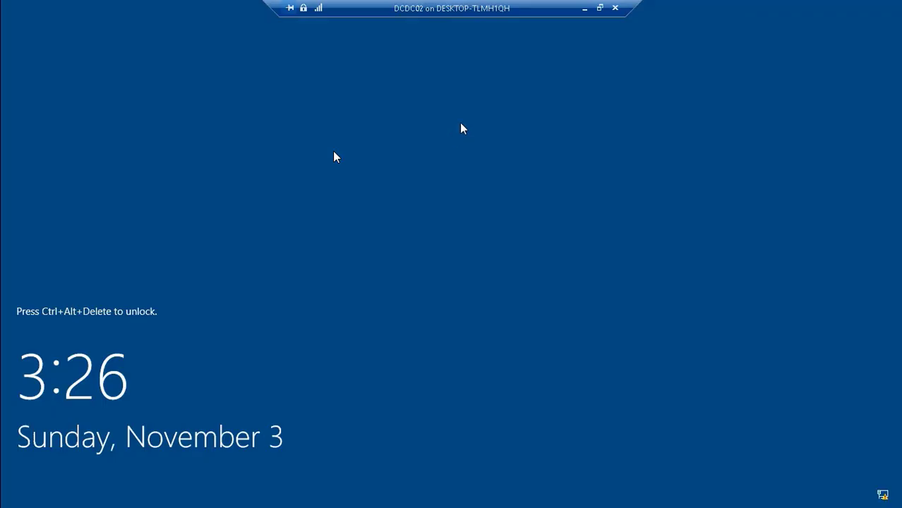
{"action": "left_click", "coordinate": [599, 8]}
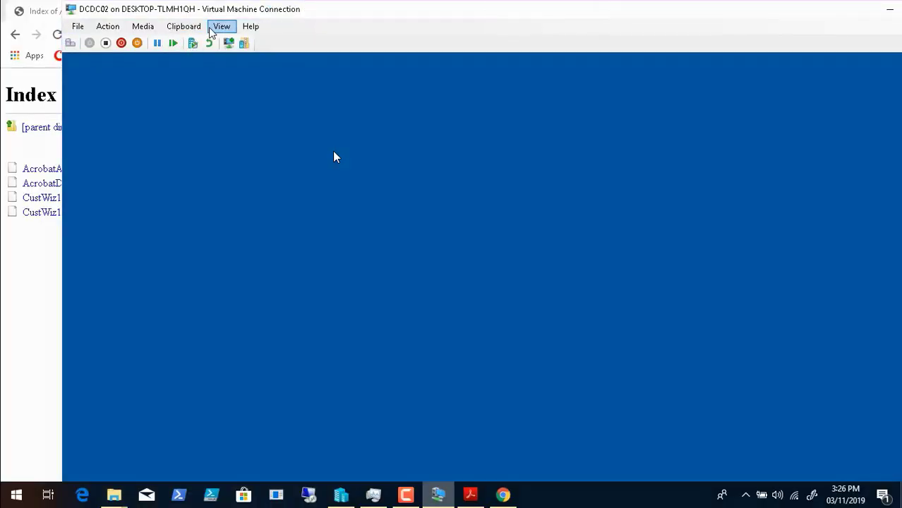
{"action": "left_click", "coordinate": [221, 27]}
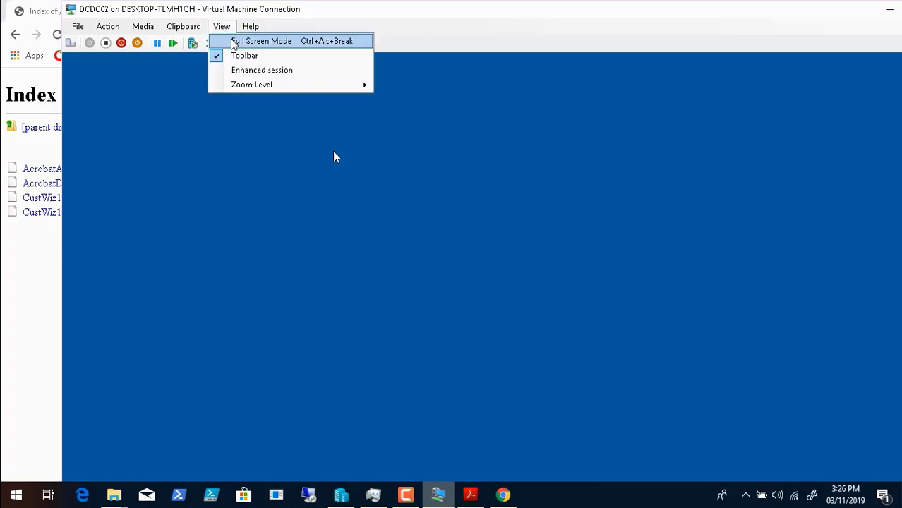
{"action": "left_click", "coordinate": [233, 41]}
{"action": "type", "text": "••••••••••"}
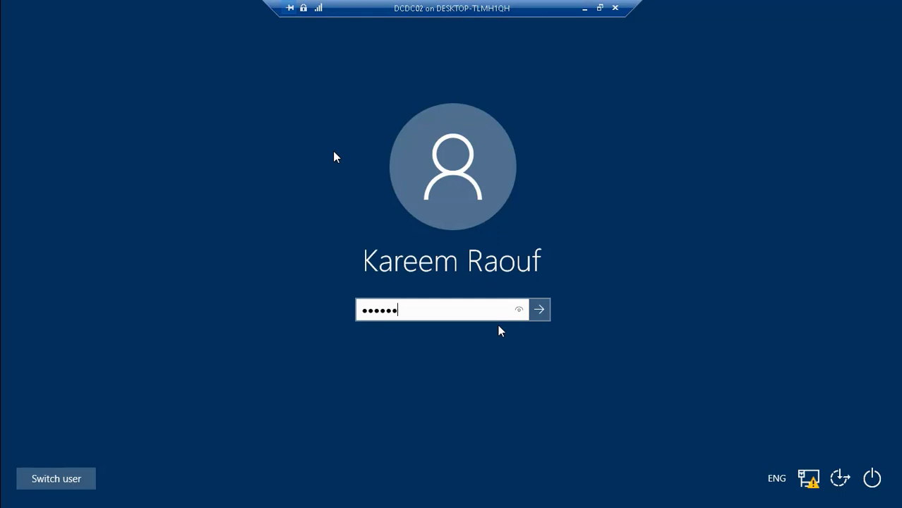
{"action": "key", "text": "Return"}
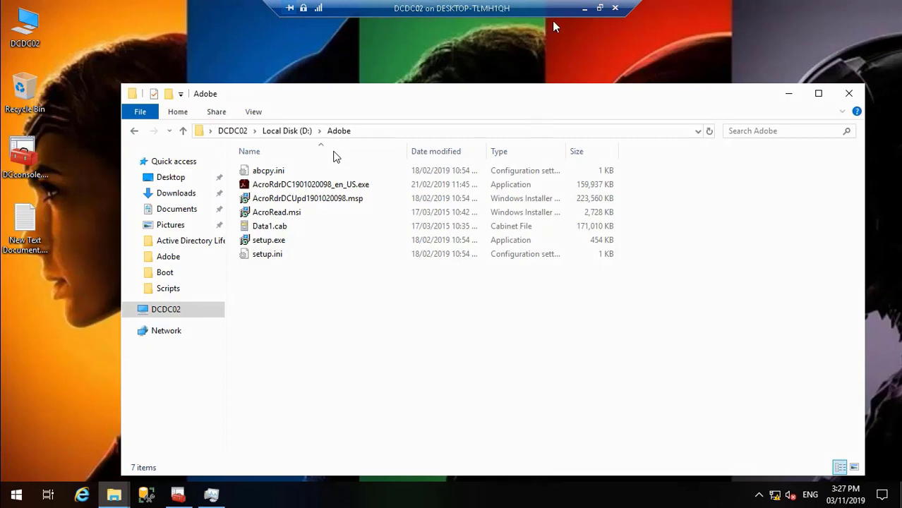
{"action": "left_click", "coordinate": [584, 8]}
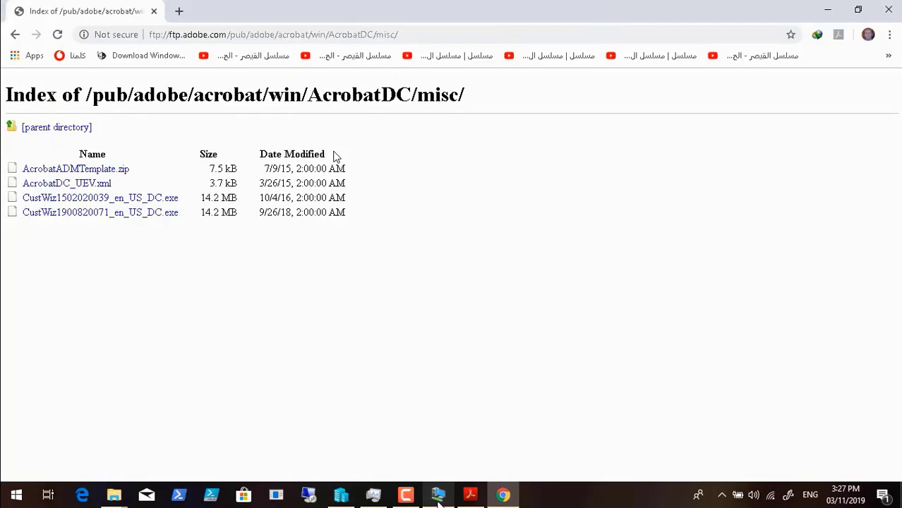
{"action": "left_click", "coordinate": [114, 494]}
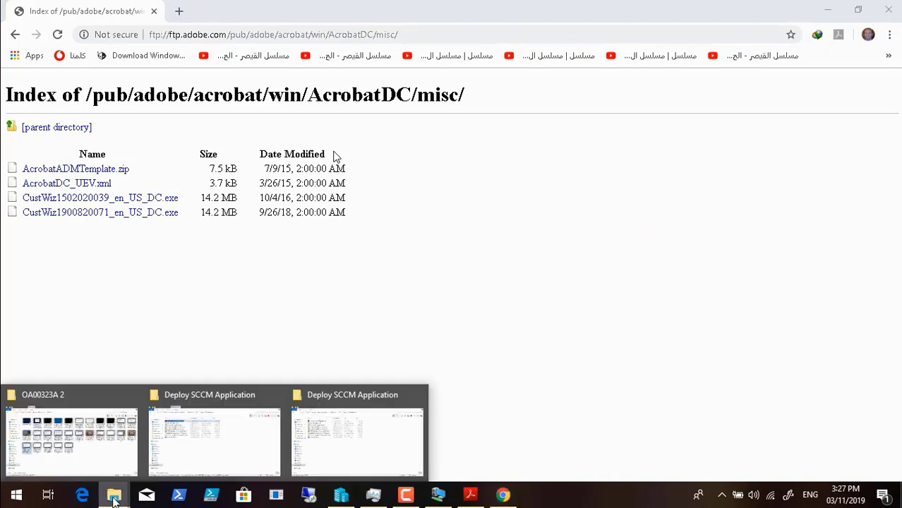
{"action": "left_click", "coordinate": [344, 427]}
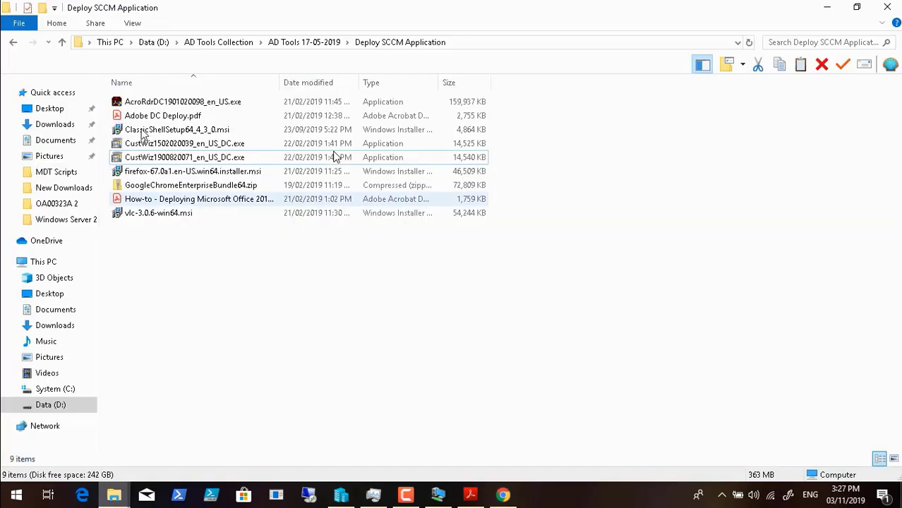
{"action": "left_click", "coordinate": [151, 157]}
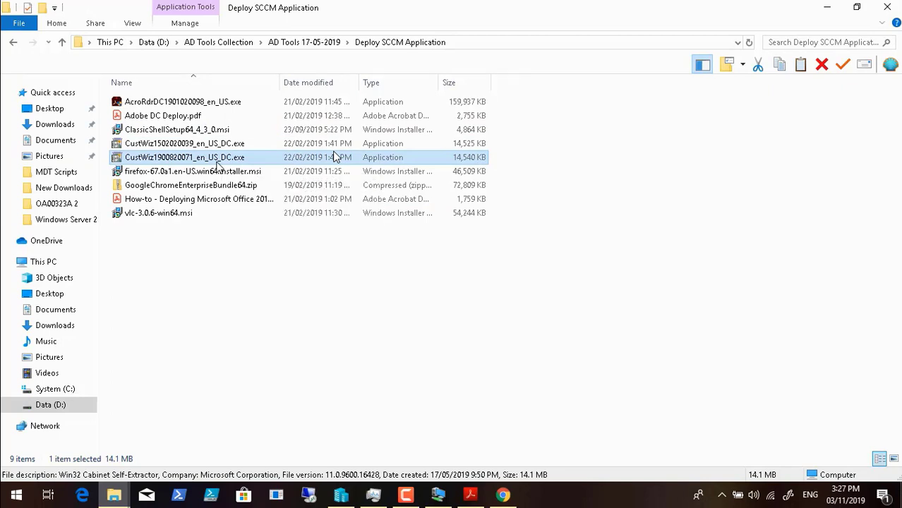
{"action": "right_click", "coordinate": [217, 163]}
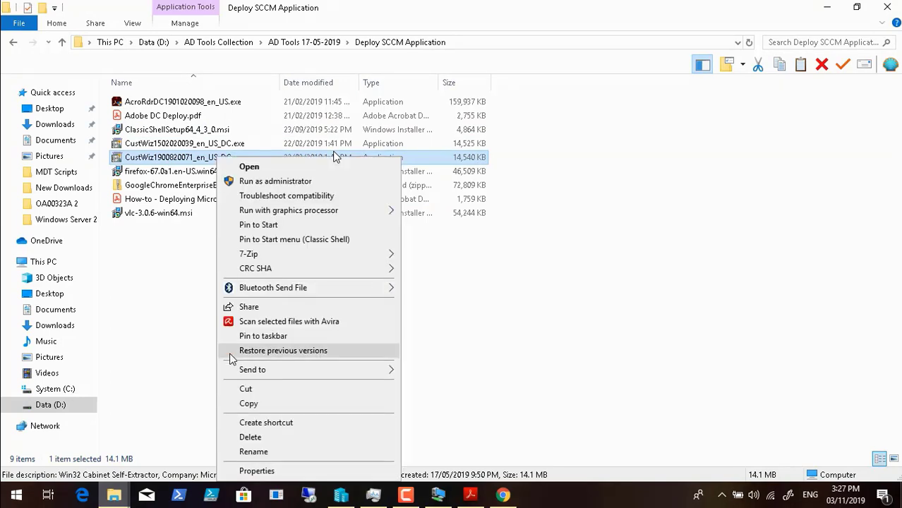
{"action": "left_click", "coordinate": [280, 405]}
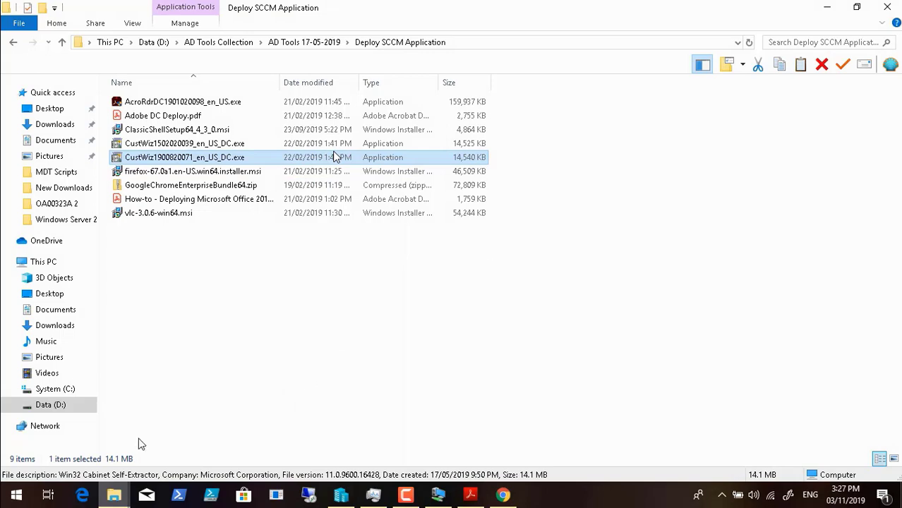
Paste the installer into \\10.0.1.21\d$\Adobe and close that folder window.
{"action": "left_click", "coordinate": [16, 497]}
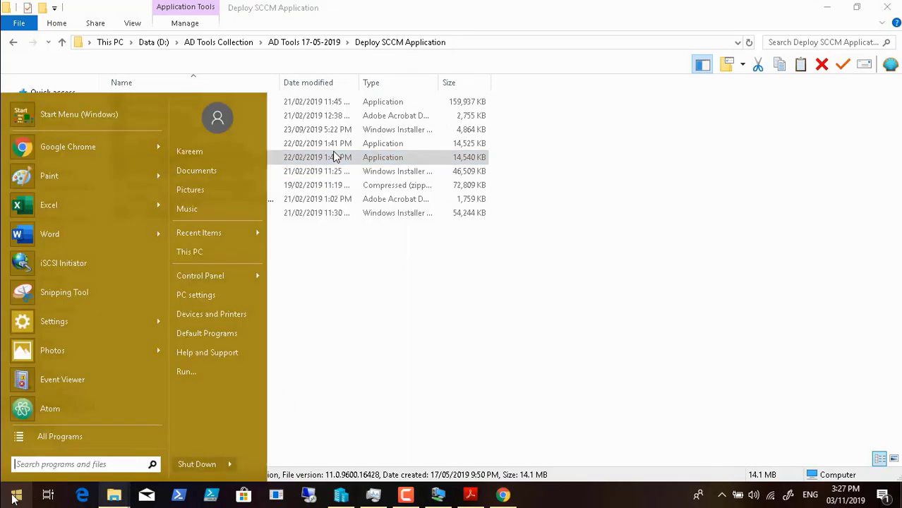
{"action": "left_click", "coordinate": [221, 371]}
{"action": "left_click", "coordinate": [116, 453]}
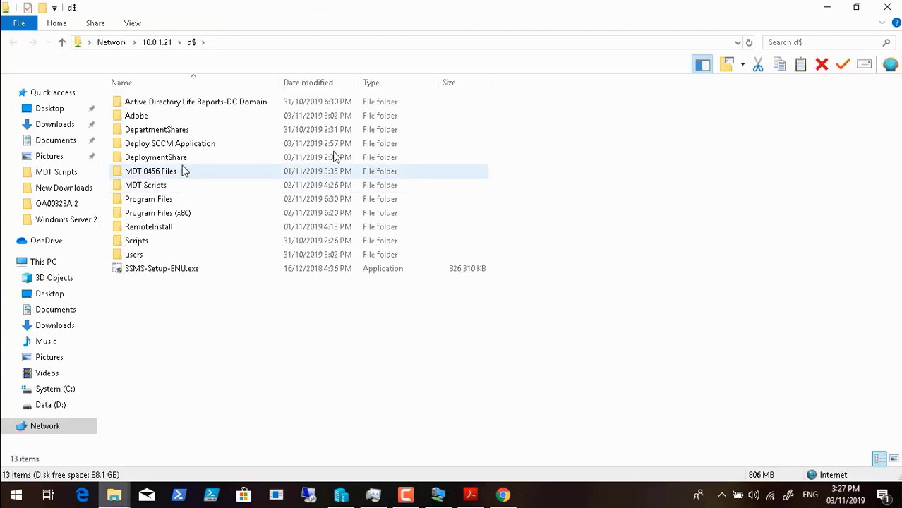
{"action": "double_click", "coordinate": [151, 117]}
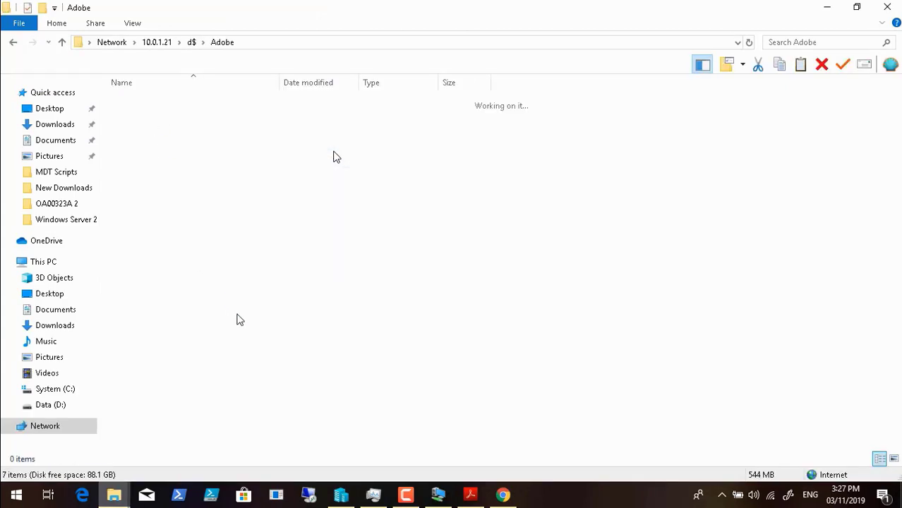
{"action": "right_click", "coordinate": [219, 302]}
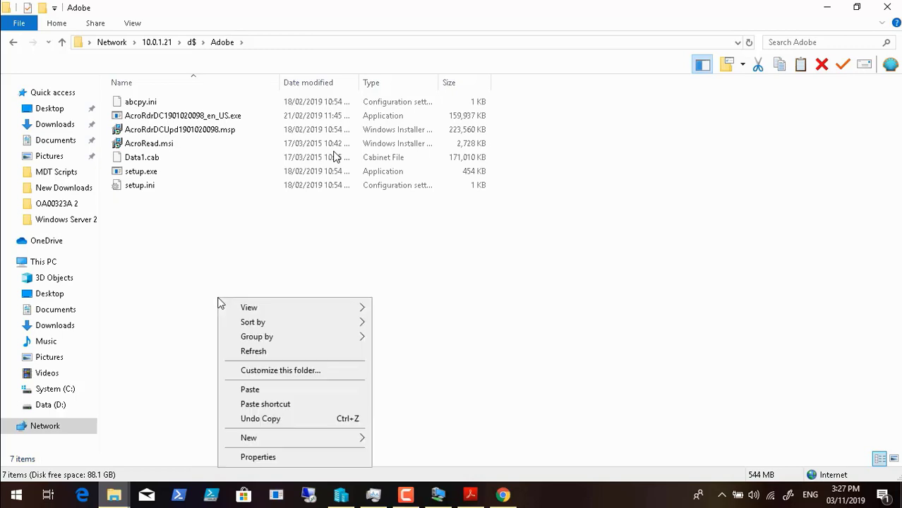
{"action": "left_click", "coordinate": [263, 389]}
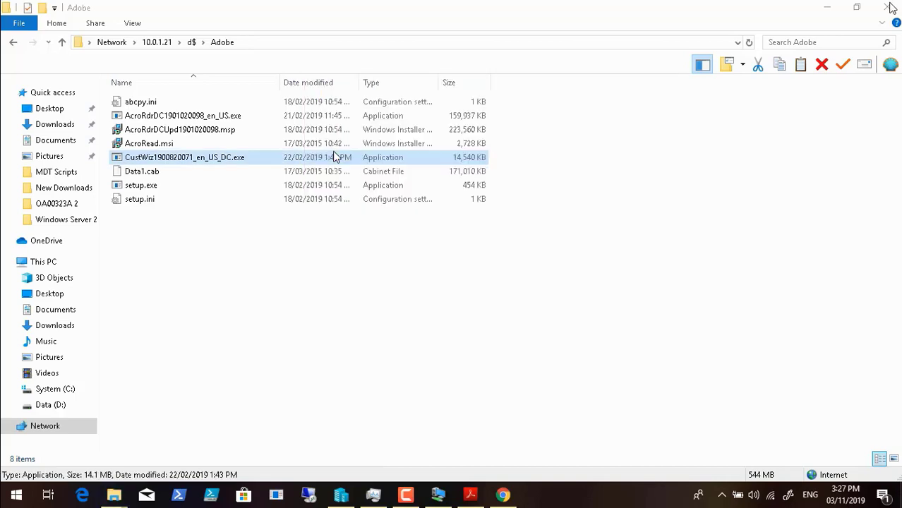
{"action": "left_click", "coordinate": [887, 7]}
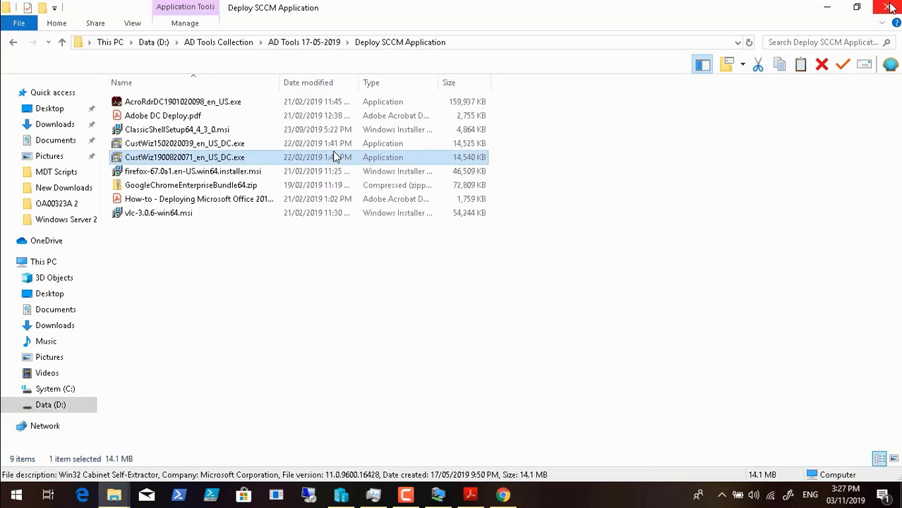
Close the local Deploy SCCM Application folder windows and the Chrome browser.
{"action": "left_click", "coordinate": [887, 7]}
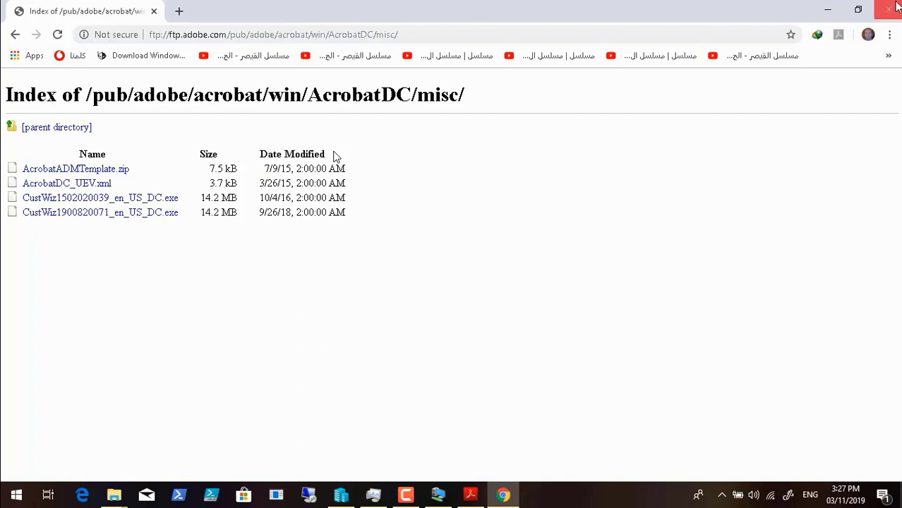
{"action": "left_click", "coordinate": [890, 8]}
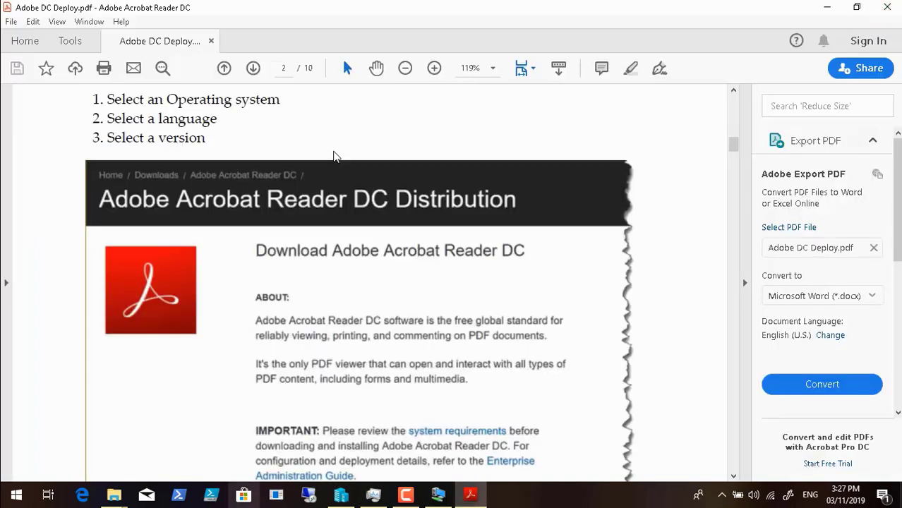
{"action": "mouse_move", "coordinate": [113, 495]}
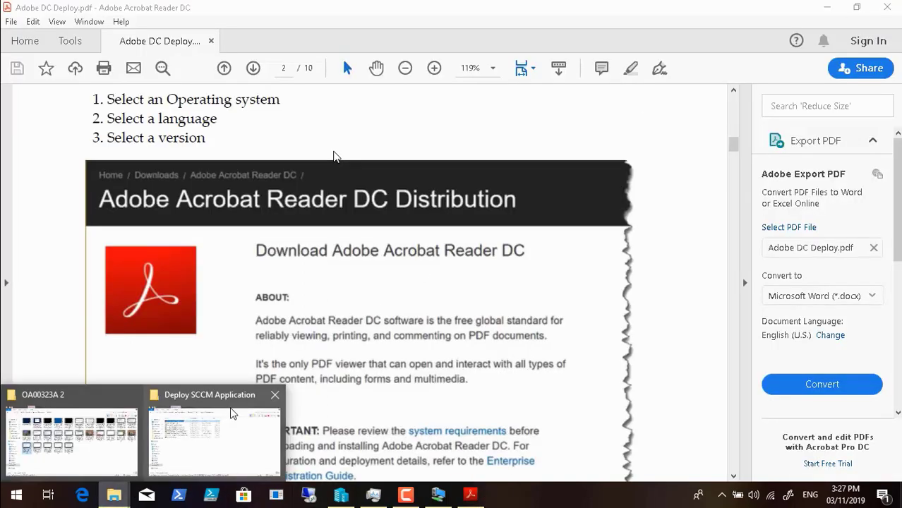
{"action": "left_click", "coordinate": [275, 395]}
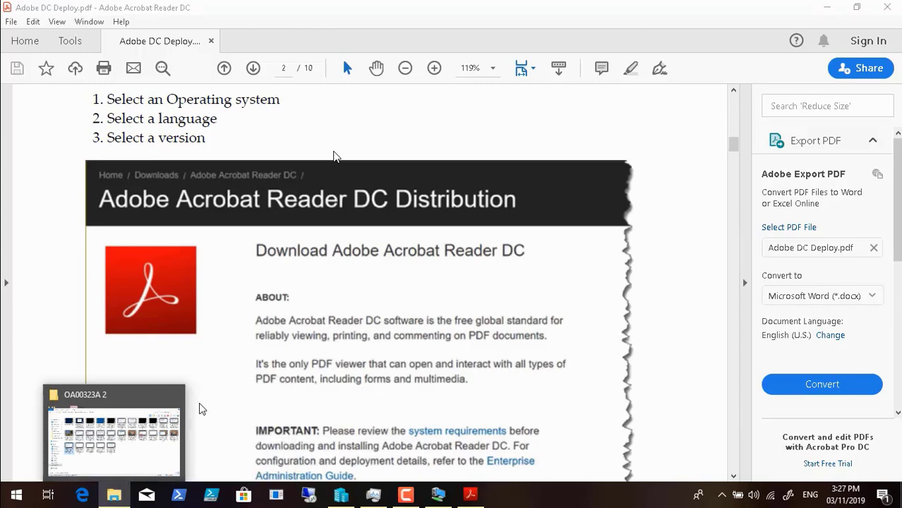
{"action": "left_click", "coordinate": [440, 495]}
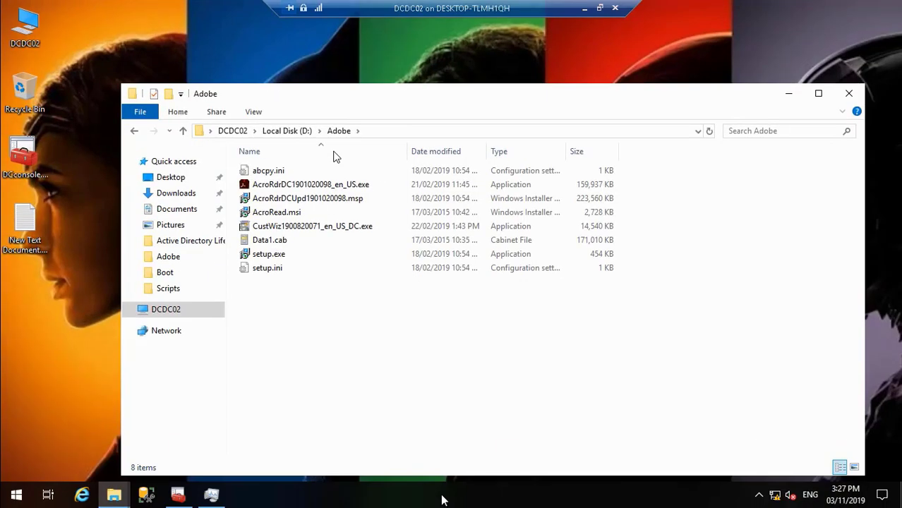
{"action": "left_click", "coordinate": [305, 230]}
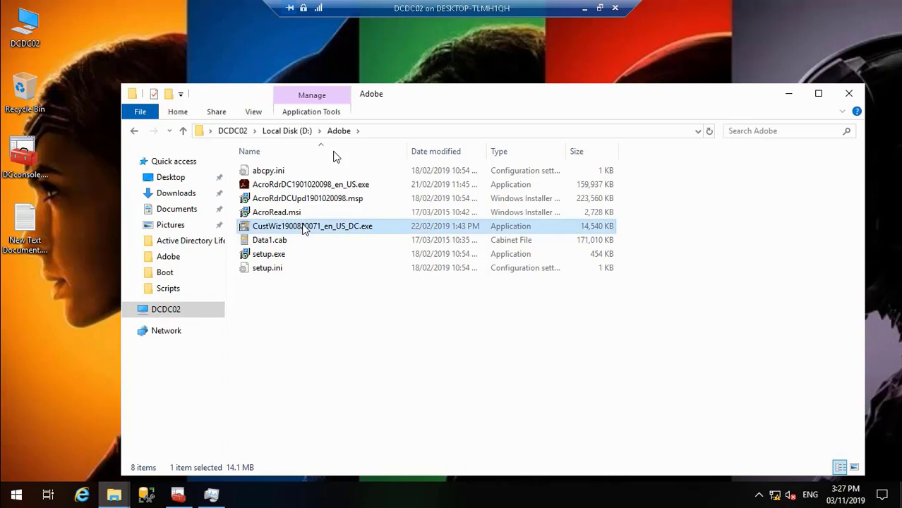
{"action": "double_click", "coordinate": [303, 227]}
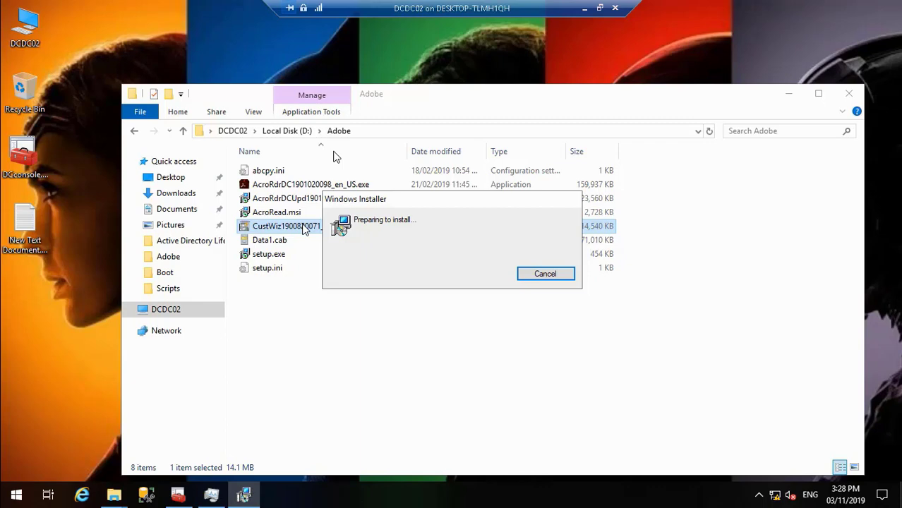
Scroll the deployment guide to the Personalization Options EULA step, then return to the DCDC02 VM.
{"action": "left_click", "coordinate": [584, 8]}
{"action": "scroll", "coordinate": [334, 156], "scroll_direction": "down", "scroll_amount": 15}
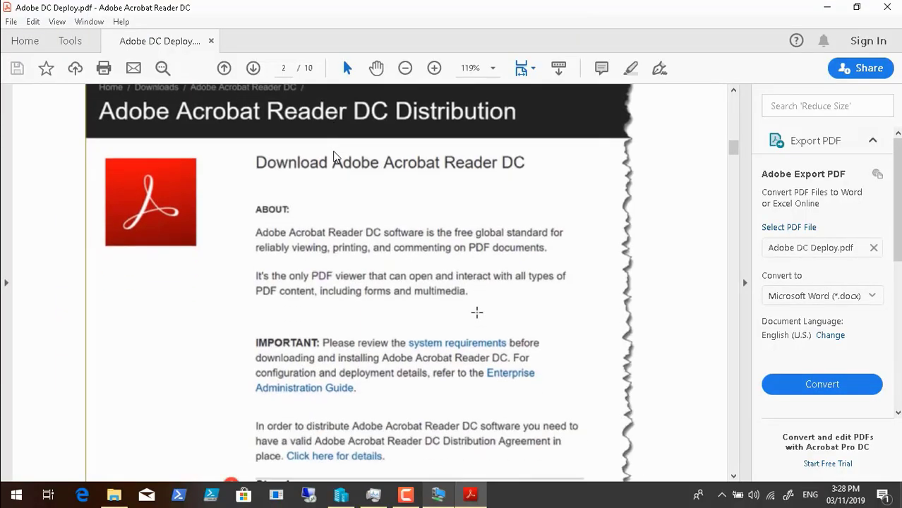
{"action": "scroll", "coordinate": [334, 155], "scroll_direction": "down", "scroll_amount": 12}
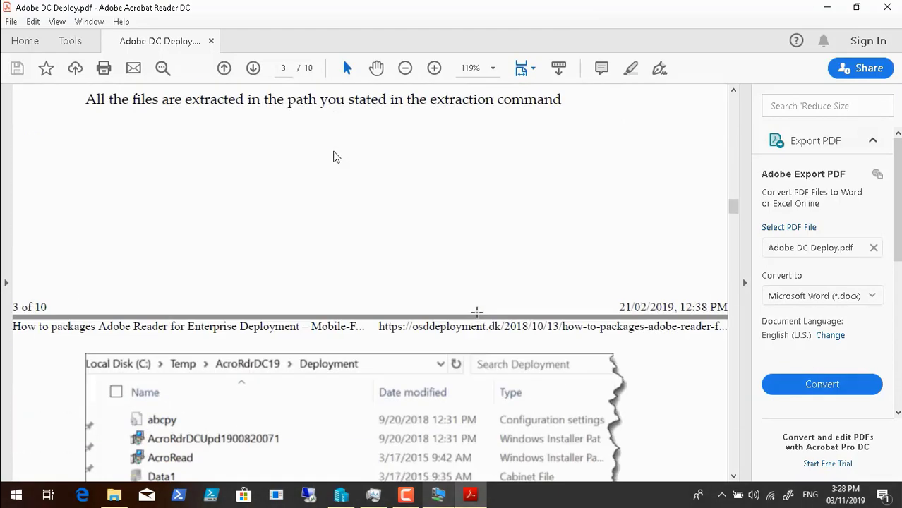
{"action": "scroll", "coordinate": [334, 157], "scroll_direction": "down", "scroll_amount": 10}
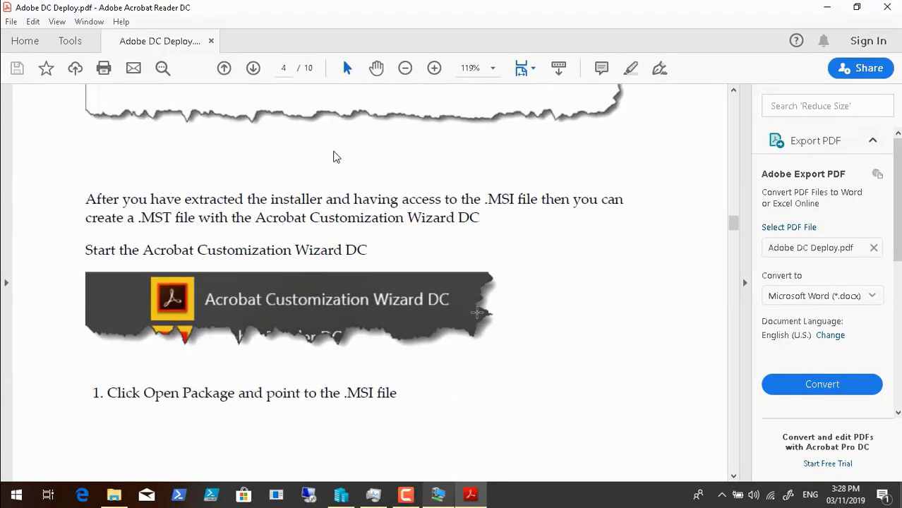
{"action": "scroll", "coordinate": [335, 157], "scroll_direction": "down", "scroll_amount": 10}
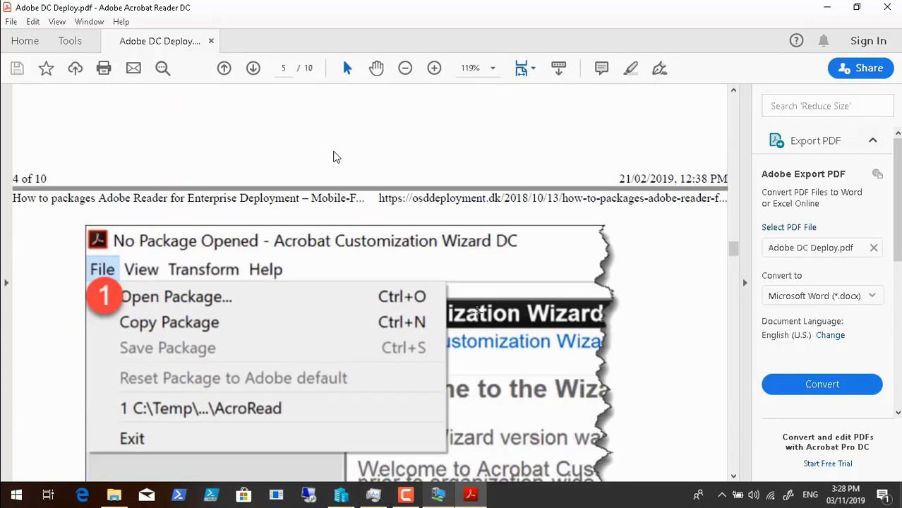
{"action": "scroll", "coordinate": [283, 307], "scroll_direction": "down", "scroll_amount": 7}
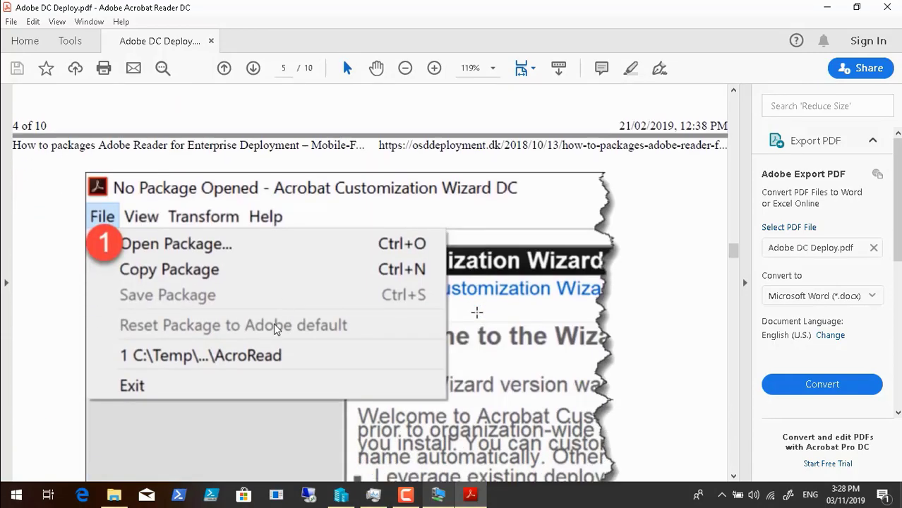
{"action": "scroll", "coordinate": [258, 439], "scroll_direction": "down", "scroll_amount": 5}
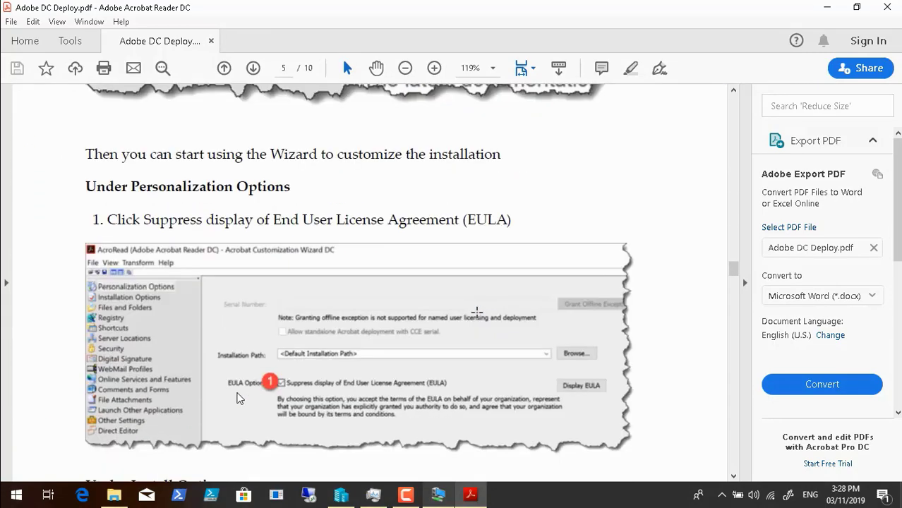
{"action": "scroll", "coordinate": [285, 201], "scroll_direction": "down", "scroll_amount": 1}
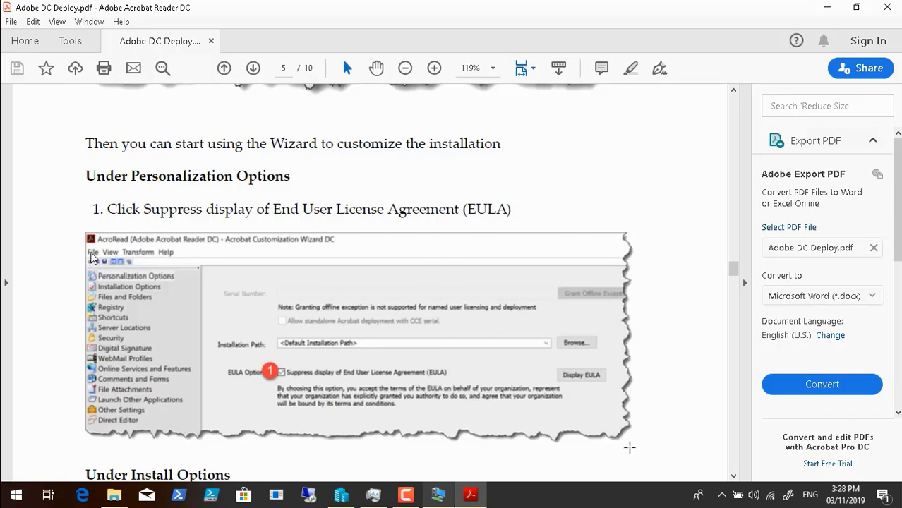
{"action": "left_click", "coordinate": [438, 496]}
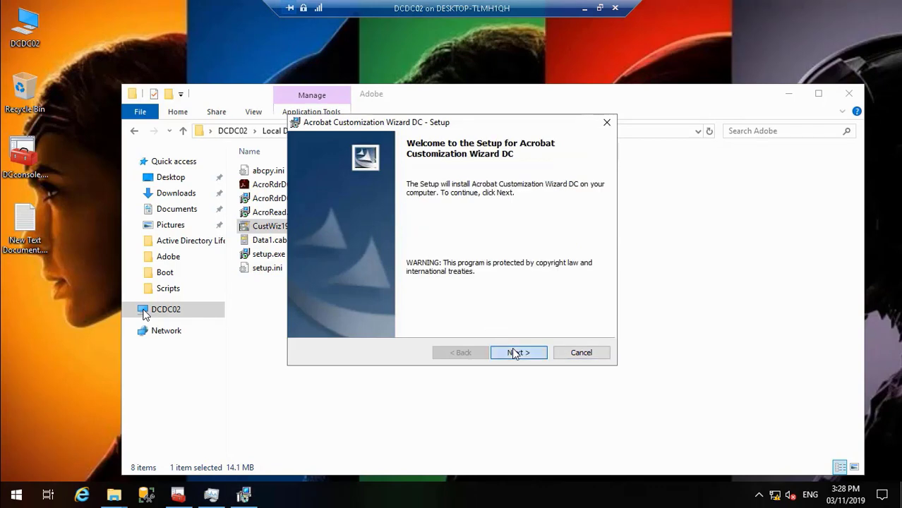
Accept the licence terms and install the Acrobat Customization Wizard DC with default destination.
{"action": "left_click", "coordinate": [515, 353]}
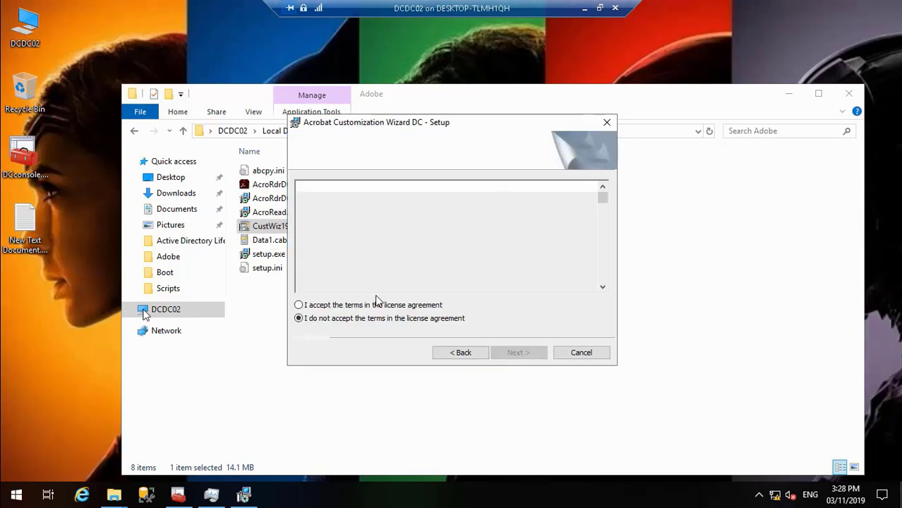
{"action": "left_click", "coordinate": [357, 306]}
{"action": "left_click", "coordinate": [516, 355]}
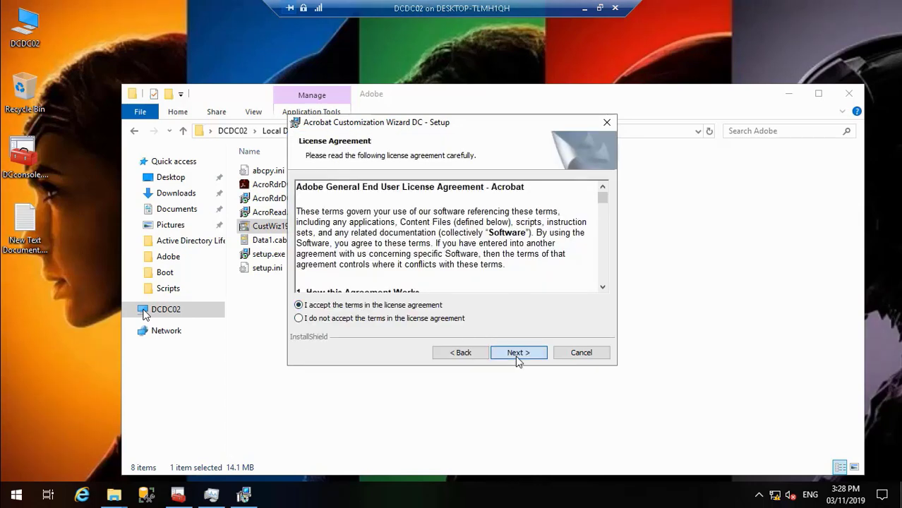
{"action": "left_click", "coordinate": [515, 357]}
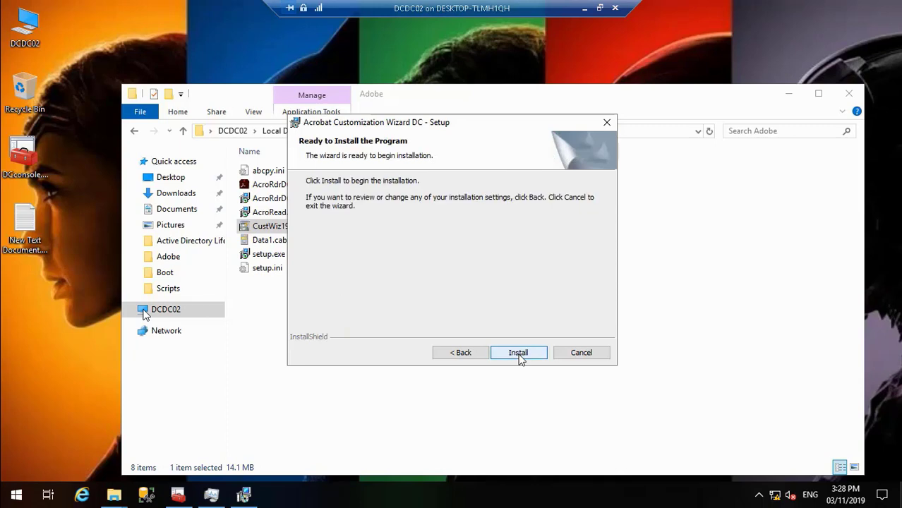
{"action": "left_click", "coordinate": [518, 355]}
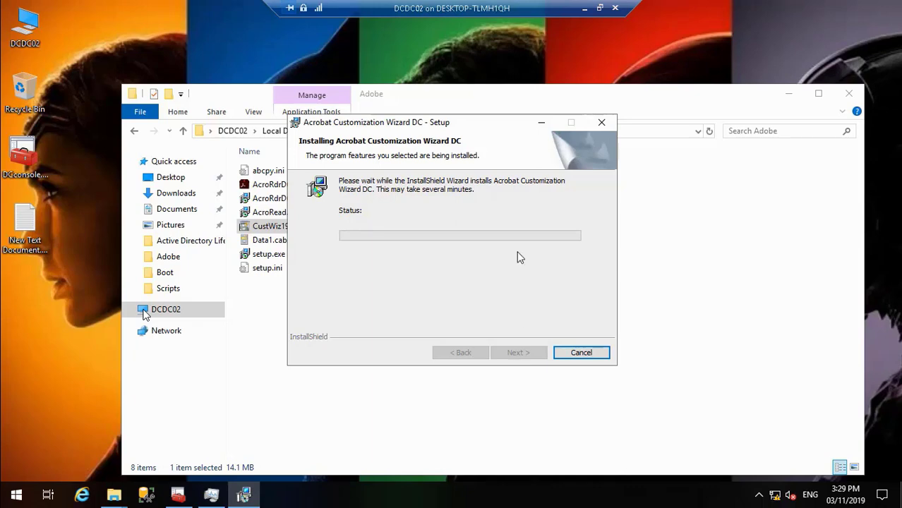
Glance at the guide, then finish and close the completed Customization Wizard setup.
{"action": "left_click", "coordinate": [584, 8]}
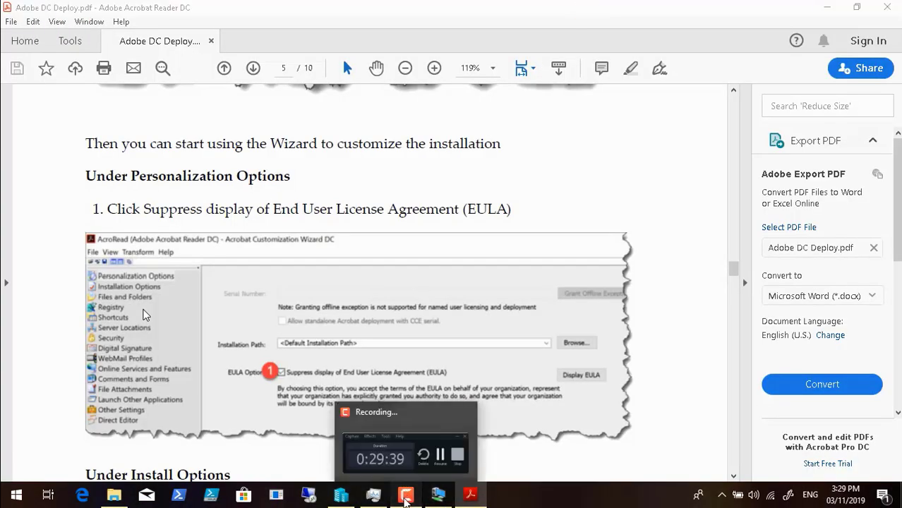
{"action": "left_click", "coordinate": [405, 494]}
{"action": "left_click", "coordinate": [840, 434]}
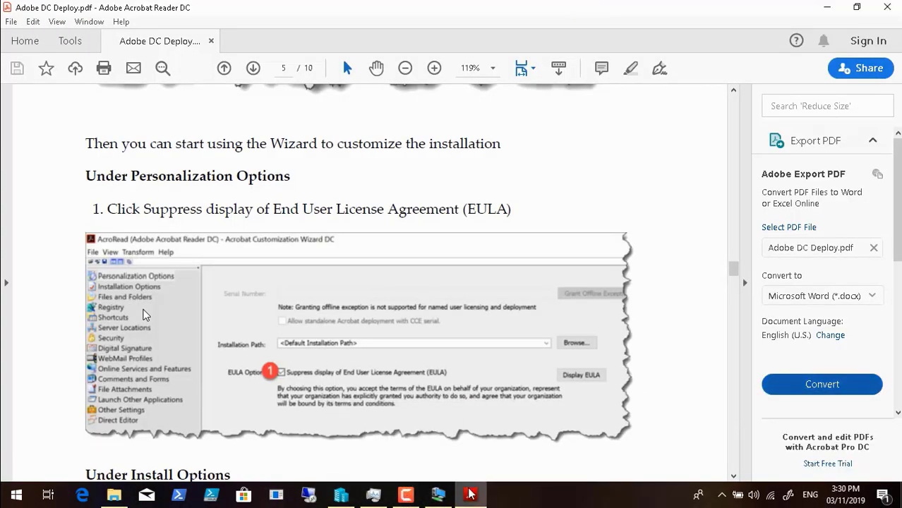
{"action": "left_click", "coordinate": [439, 495]}
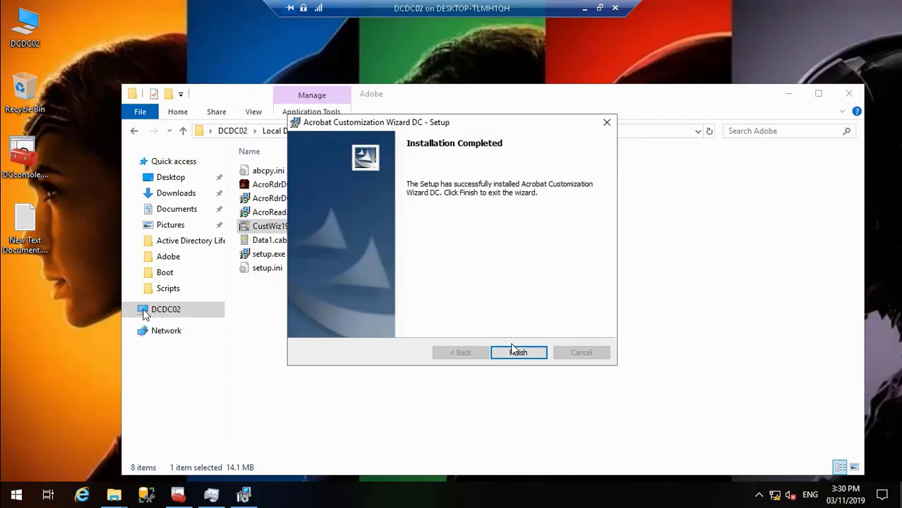
{"action": "left_click", "coordinate": [518, 353]}
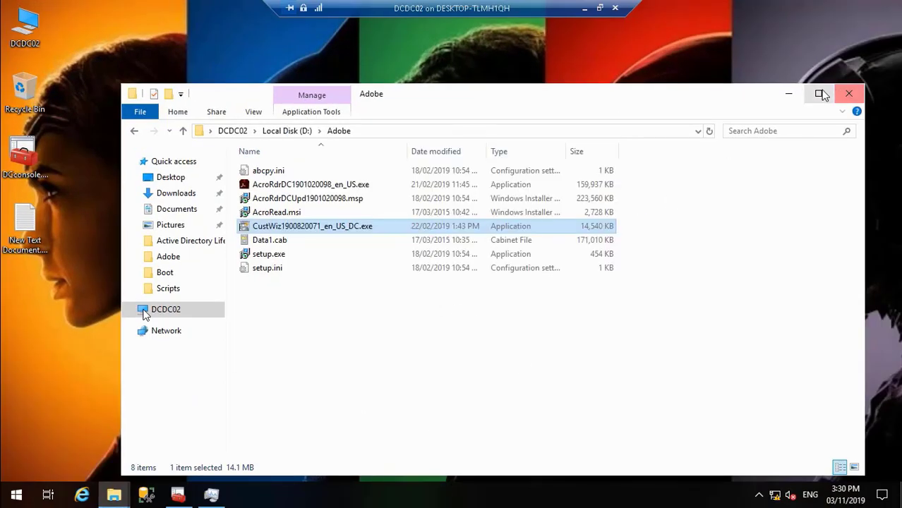
Close the Adobe folder window and launch Acrobat Customization Wizard DC from All Programs.
{"action": "left_click", "coordinate": [848, 93]}
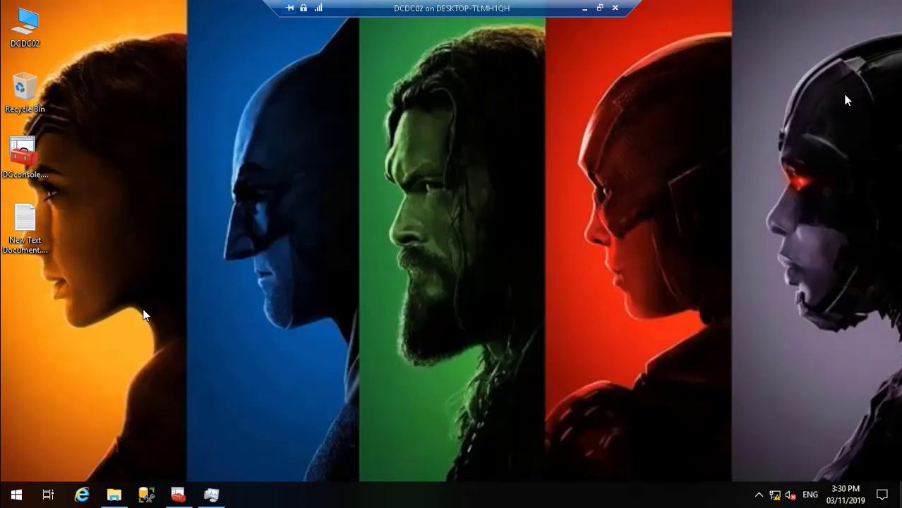
{"action": "left_click", "coordinate": [16, 496]}
{"action": "left_click", "coordinate": [67, 468]}
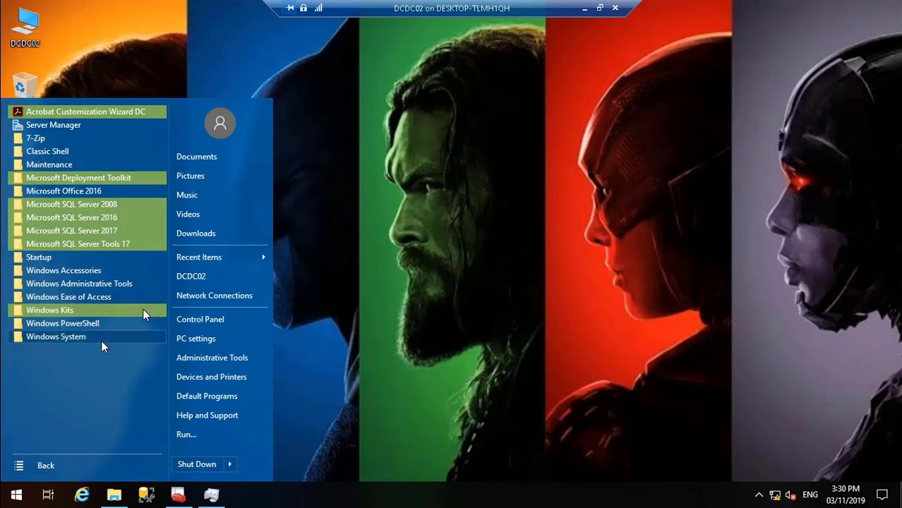
{"action": "left_click", "coordinate": [102, 116]}
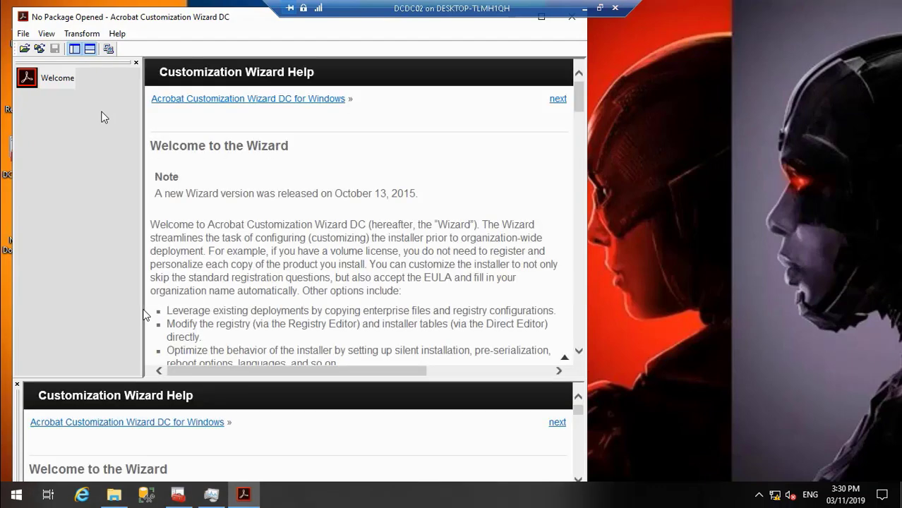
Load the AcroRead.msi package from D:\Adobe through File > Open Package.
{"action": "left_click", "coordinate": [23, 35]}
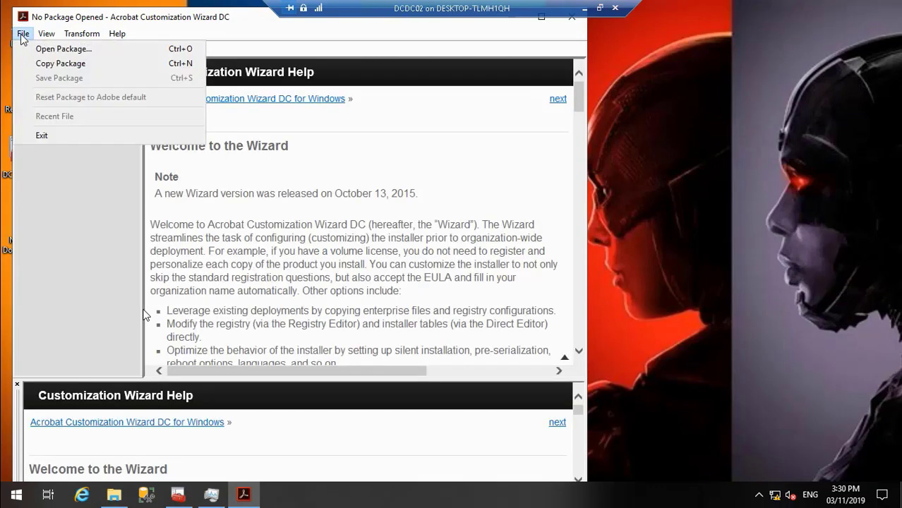
{"action": "left_click", "coordinate": [34, 50]}
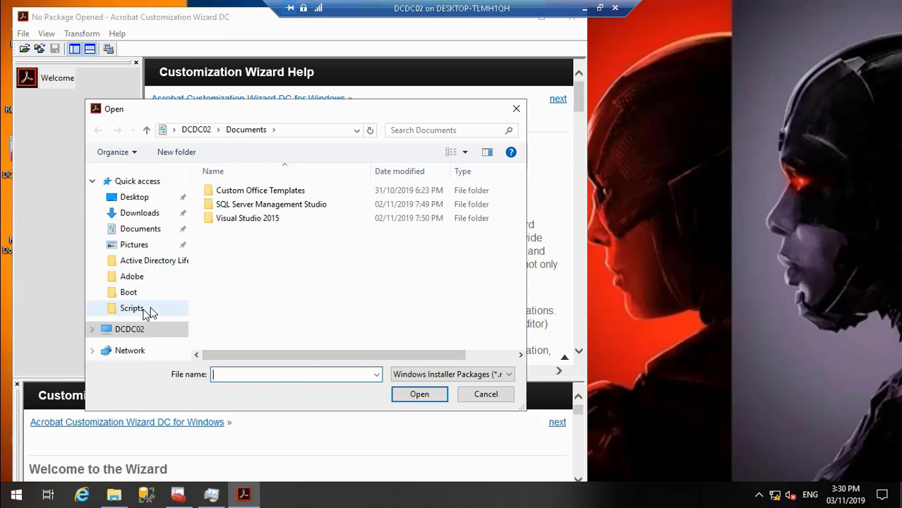
{"action": "left_click", "coordinate": [139, 334]}
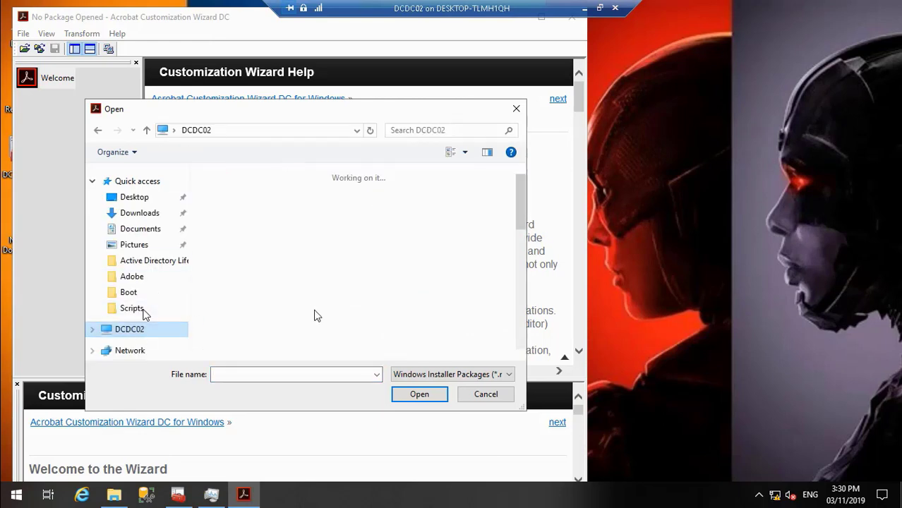
{"action": "scroll", "coordinate": [523, 350], "scroll_direction": "down", "scroll_amount": 3}
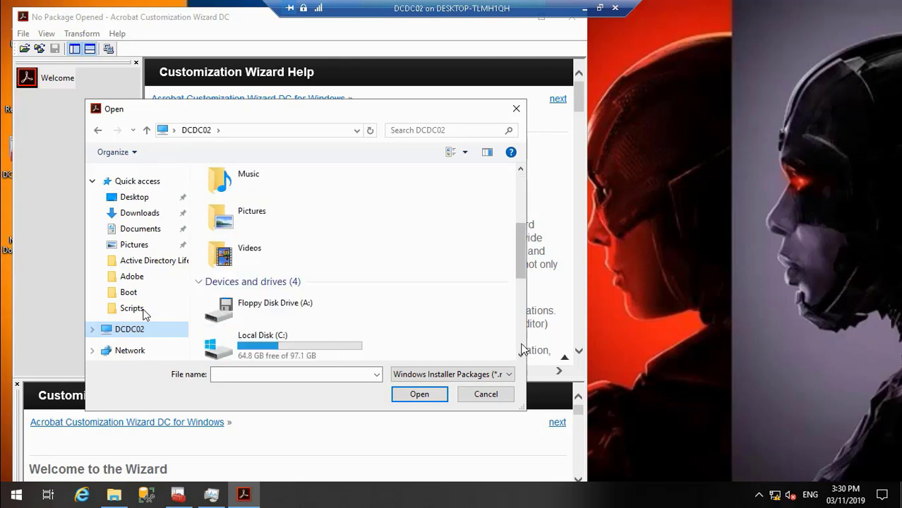
{"action": "scroll", "coordinate": [523, 349], "scroll_direction": "down", "scroll_amount": 3}
{"action": "double_click", "coordinate": [289, 213]}
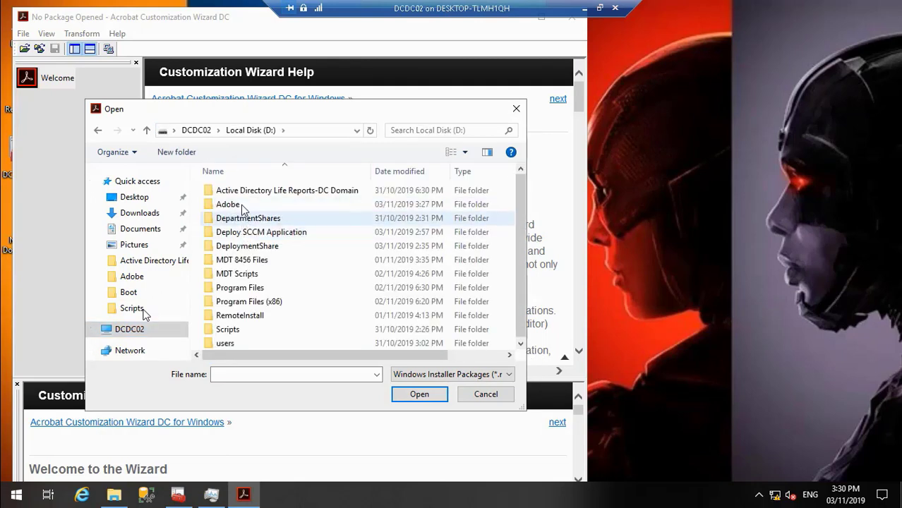
{"action": "double_click", "coordinate": [242, 205]}
{"action": "left_click", "coordinate": [250, 192]}
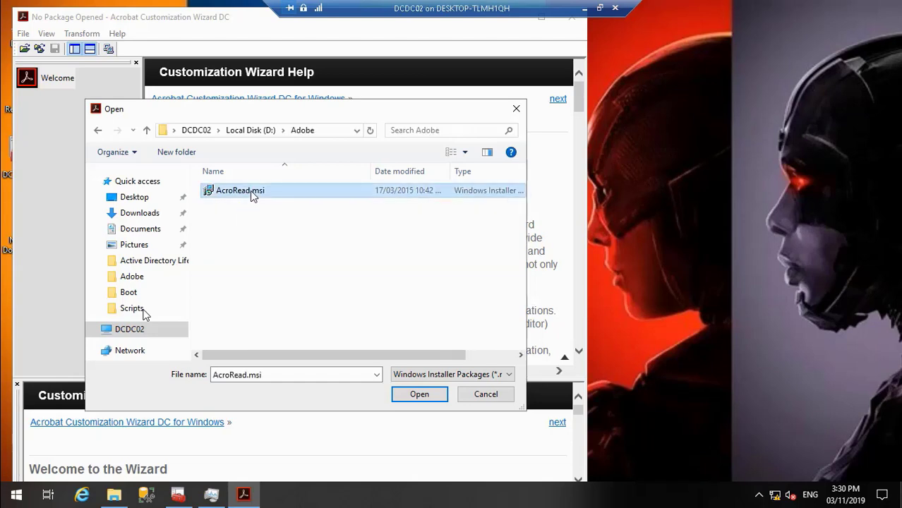
{"action": "left_click", "coordinate": [418, 395]}
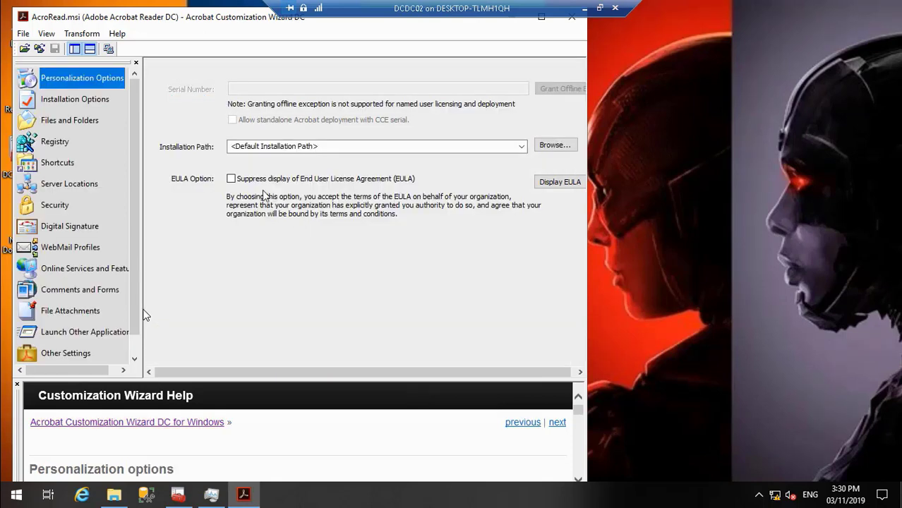
Tick 'Suppress display of End User License Agreement (EULA)' and minimize the VM window.
{"action": "left_click", "coordinate": [231, 178]}
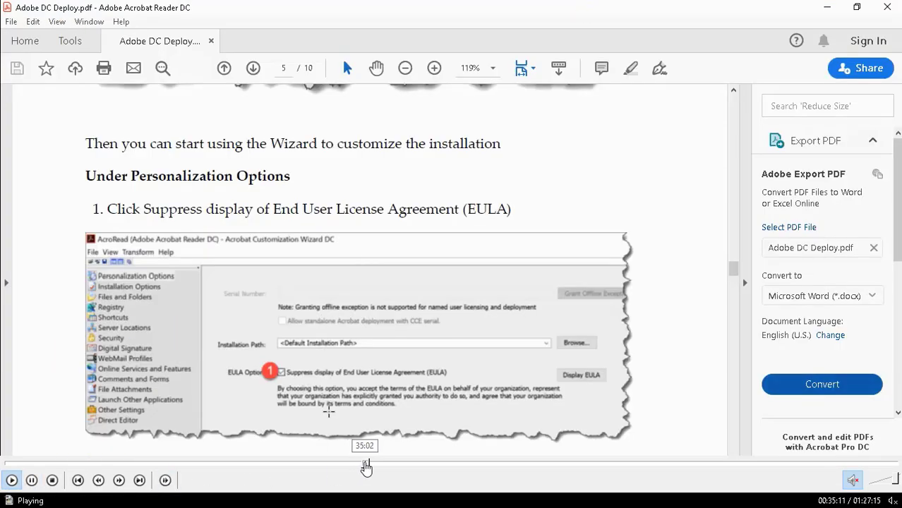
{"action": "left_click", "coordinate": [365, 468]}
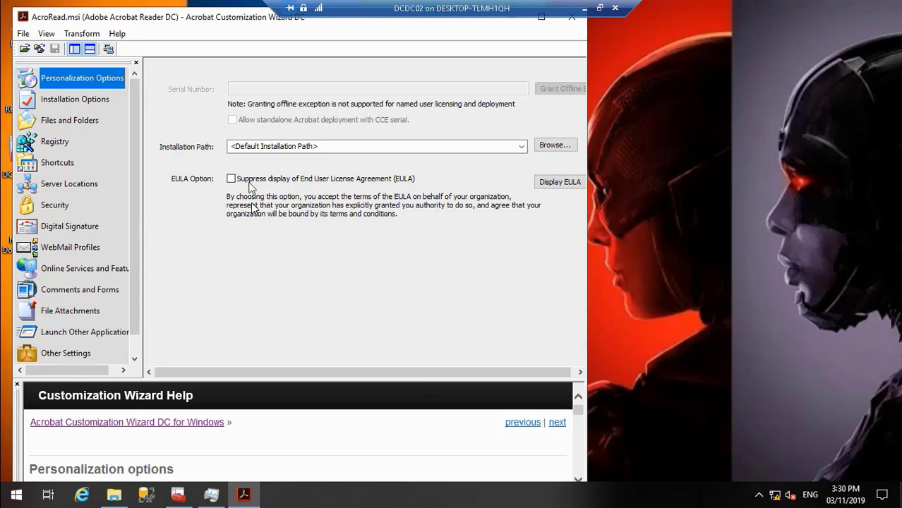
{"action": "left_click", "coordinate": [231, 179]}
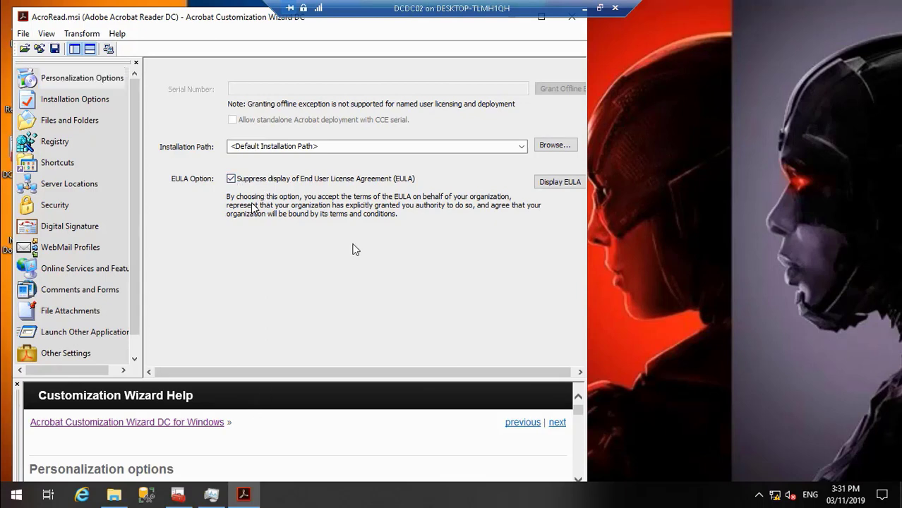
{"action": "left_click", "coordinate": [583, 10]}
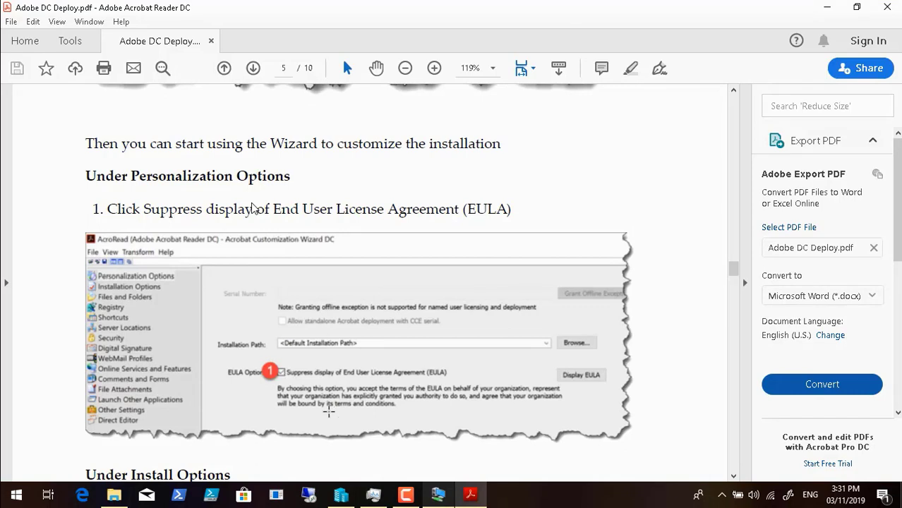
Scroll the Adobe DC Deploy guide to its silent-install settings, then bring back the wizard.
{"action": "scroll", "coordinate": [253, 207], "scroll_direction": "down", "scroll_amount": 5}
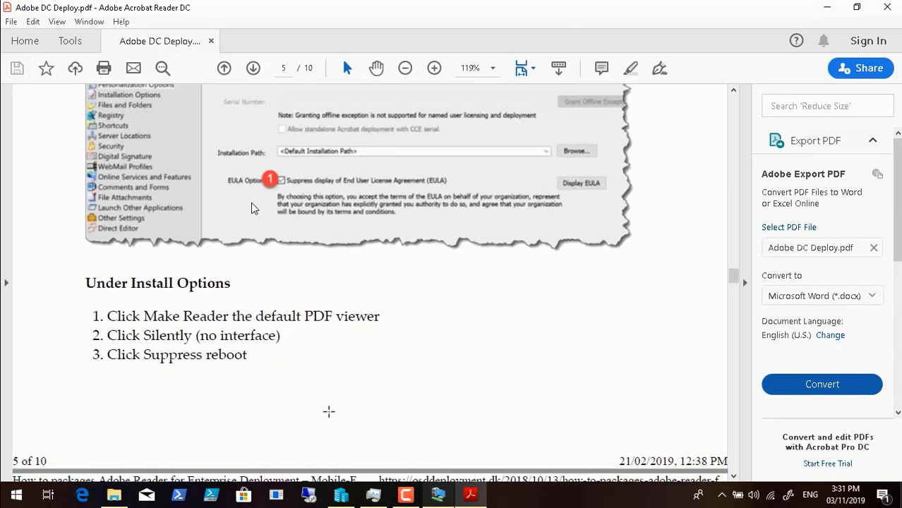
{"action": "scroll", "coordinate": [329, 411], "scroll_direction": "down", "scroll_amount": 7}
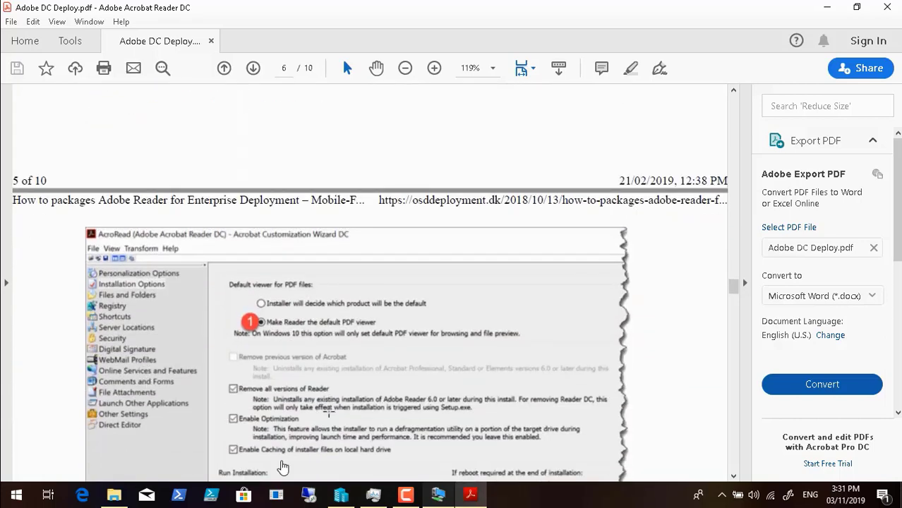
{"action": "scroll", "coordinate": [297, 458], "scroll_direction": "up", "scroll_amount": 1}
{"action": "scroll", "coordinate": [360, 437], "scroll_direction": "down", "scroll_amount": 2}
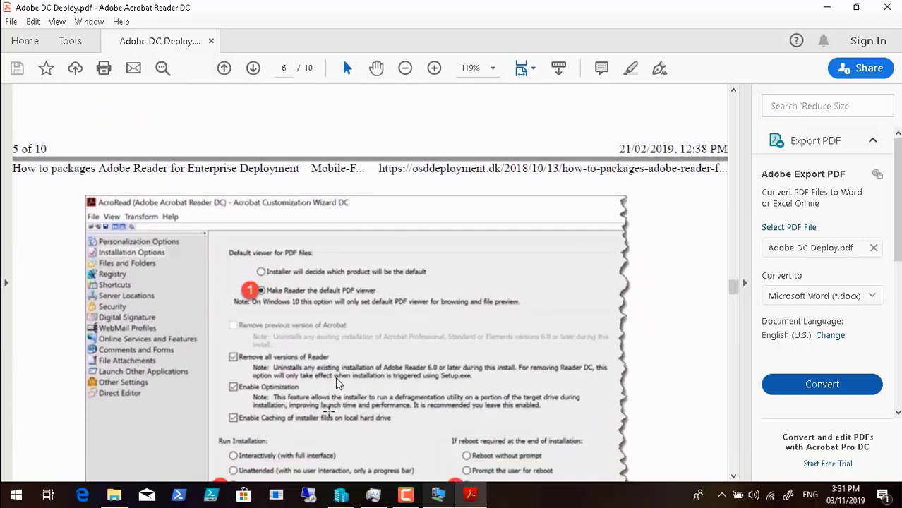
{"action": "scroll", "coordinate": [94, 468], "scroll_direction": "down", "scroll_amount": 1}
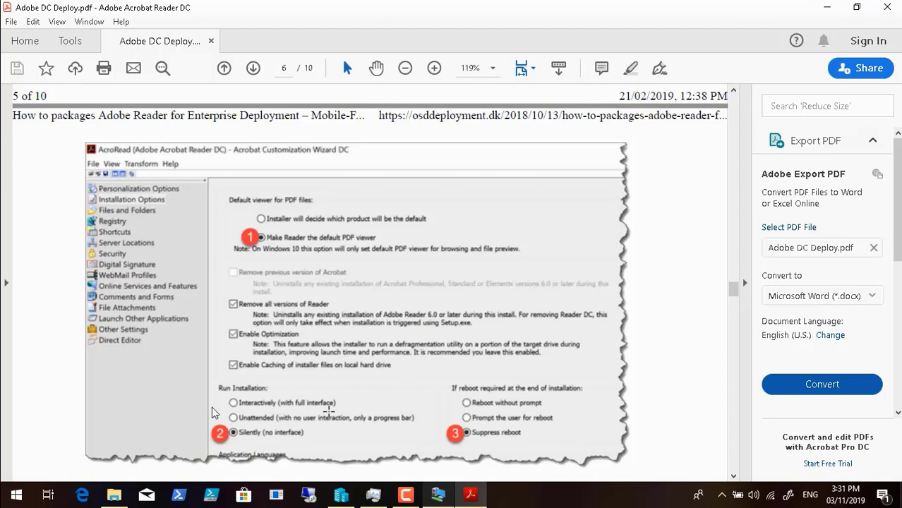
{"action": "mouse_move", "coordinate": [12, 496]}
{"action": "left_click", "coordinate": [11, 481]}
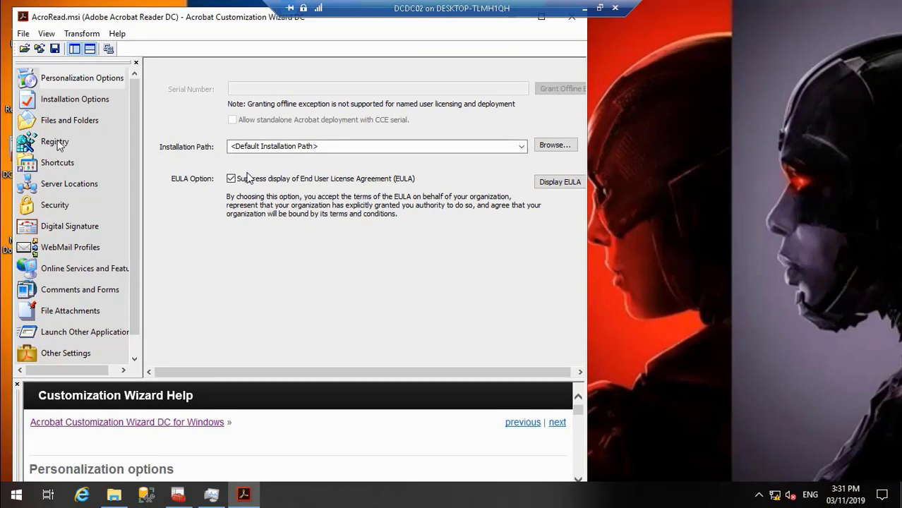
In Installation Options, make Reader the default PDF viewer, install silently and suppress reboot.
{"action": "left_click", "coordinate": [74, 102]}
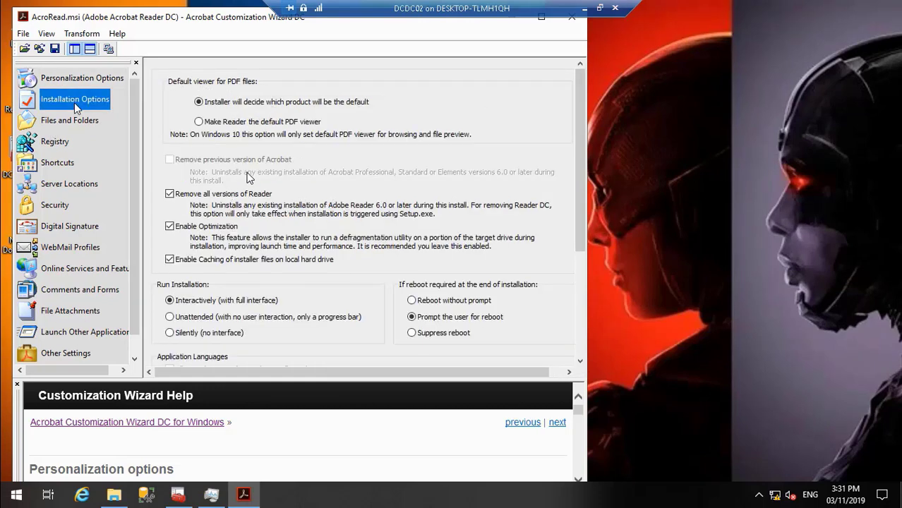
{"action": "left_click", "coordinate": [202, 122]}
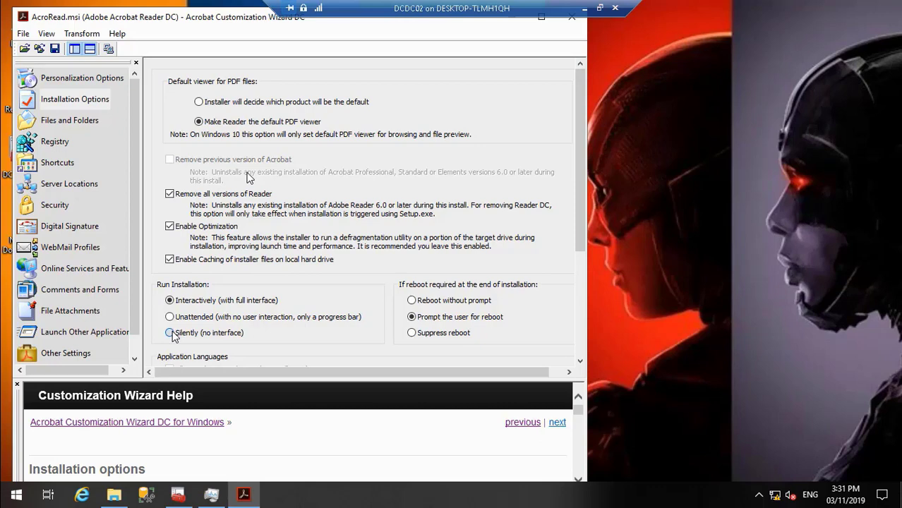
{"action": "left_click", "coordinate": [412, 333]}
{"action": "left_click", "coordinate": [586, 7]}
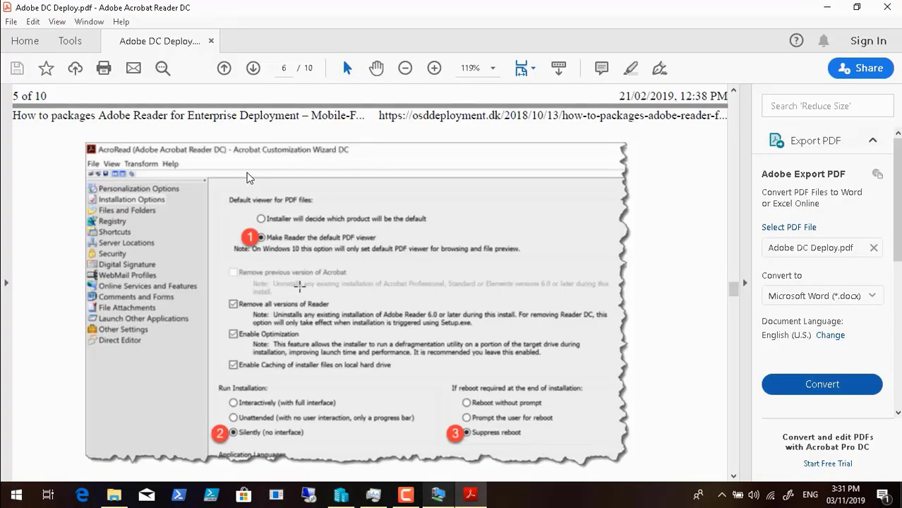
{"action": "scroll", "coordinate": [247, 178], "scroll_direction": "down", "scroll_amount": 6}
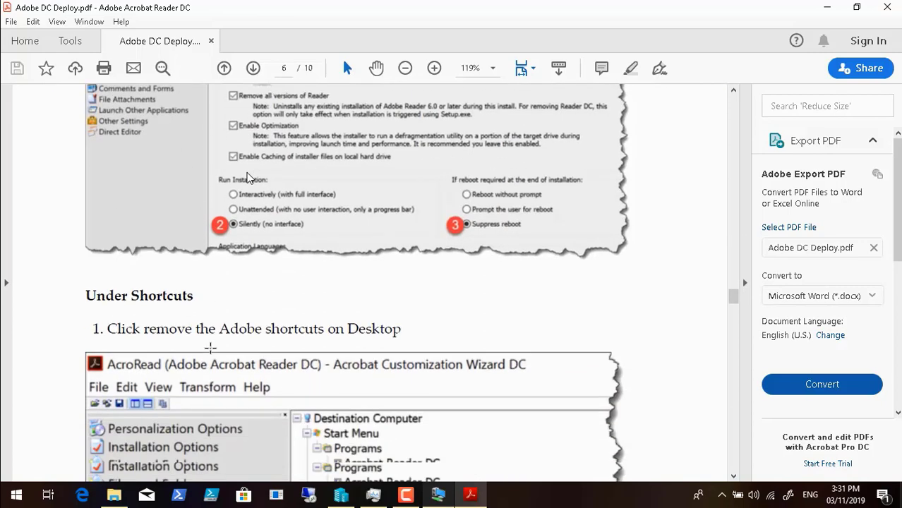
{"action": "scroll", "coordinate": [247, 178], "scroll_direction": "down", "scroll_amount": 2}
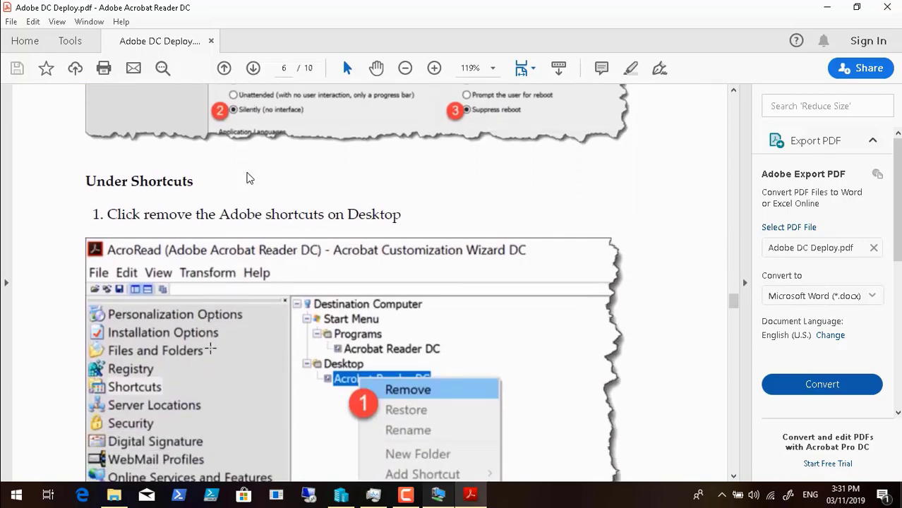
{"action": "scroll", "coordinate": [247, 178], "scroll_direction": "down", "scroll_amount": 2}
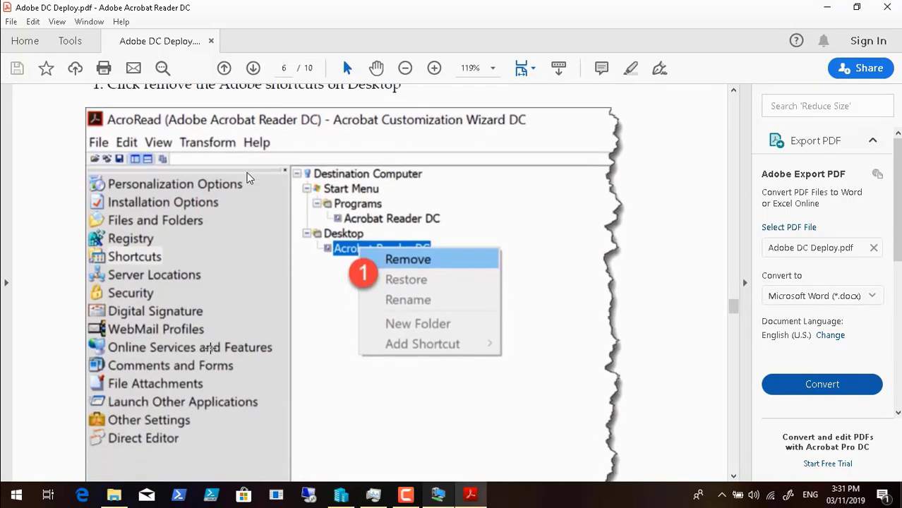
{"action": "scroll", "coordinate": [247, 178], "scroll_direction": "down", "scroll_amount": 7}
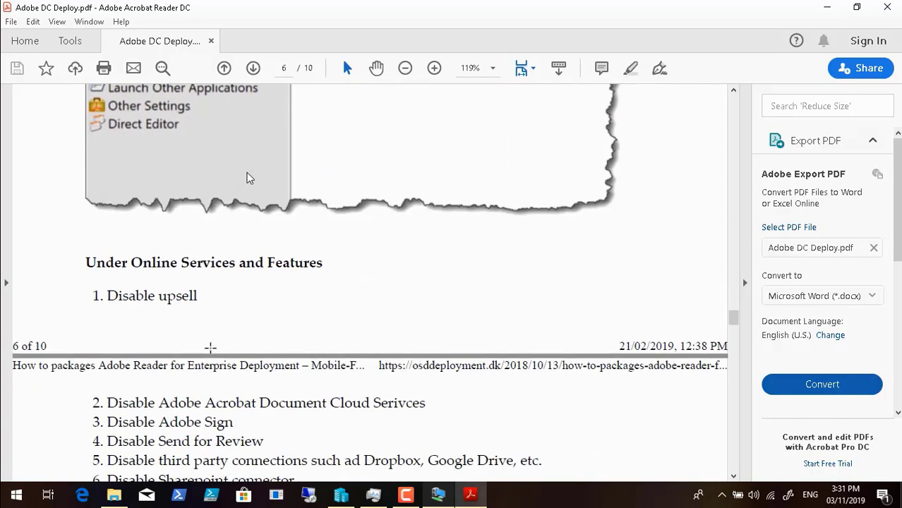
{"action": "scroll", "coordinate": [247, 178], "scroll_direction": "up", "scroll_amount": 4}
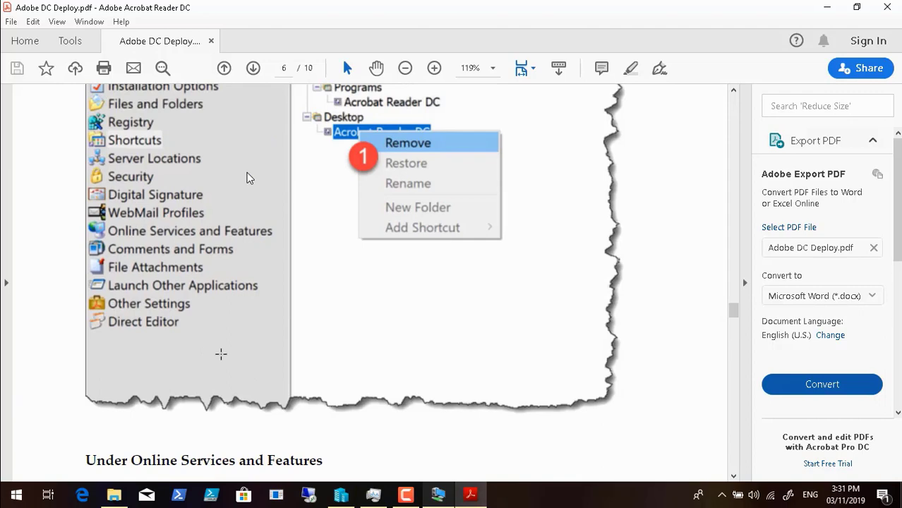
{"action": "left_click", "coordinate": [439, 494]}
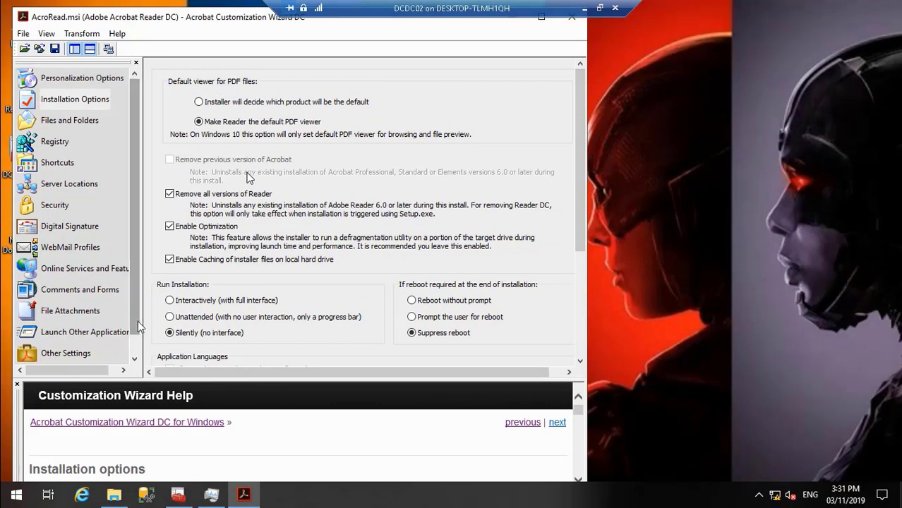
{"action": "left_click", "coordinate": [56, 163]}
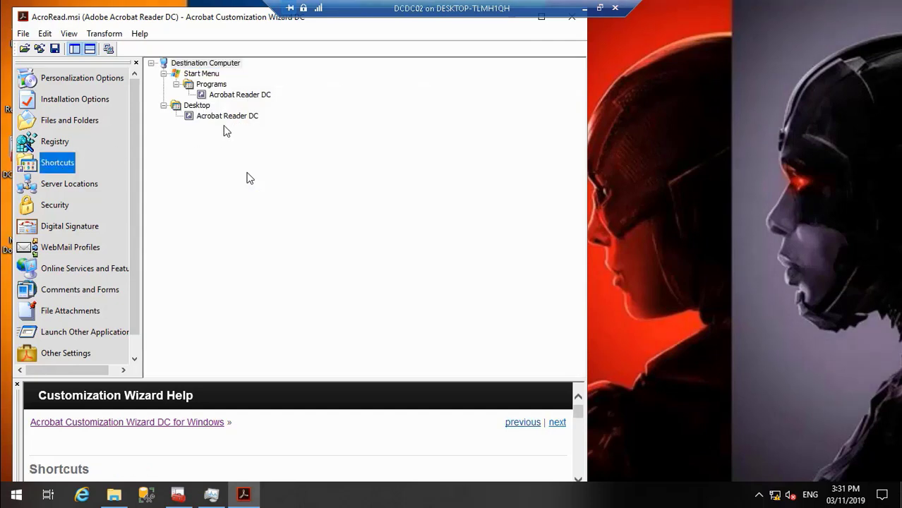
Remove the Acrobat Reader DC shortcut under Desktop, then check the guide for the next page.
{"action": "left_click", "coordinate": [219, 119]}
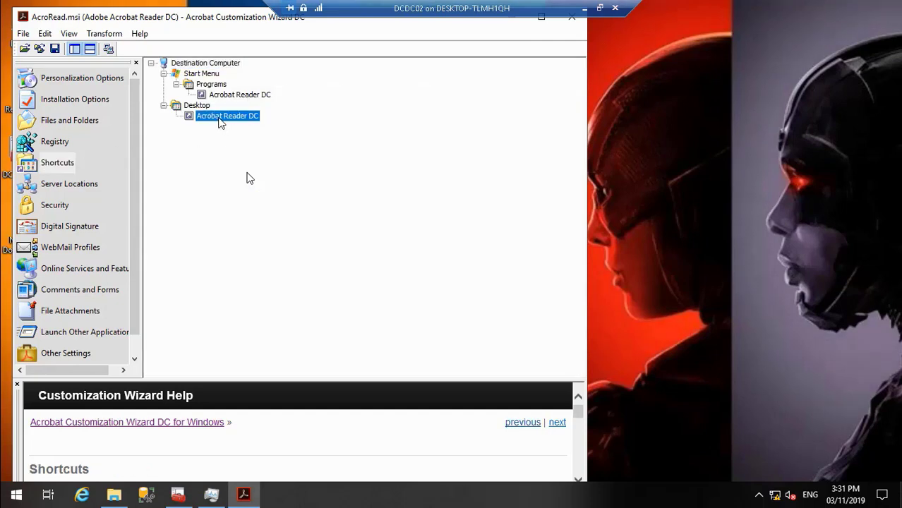
{"action": "right_click", "coordinate": [219, 120]}
{"action": "left_click", "coordinate": [238, 129]}
{"action": "left_click", "coordinate": [583, 10]}
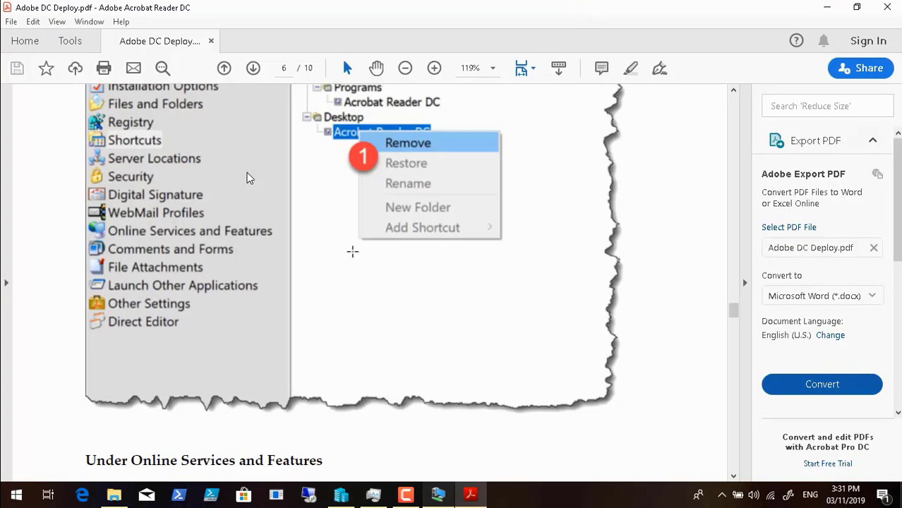
{"action": "scroll", "coordinate": [247, 178], "scroll_direction": "down", "scroll_amount": 5}
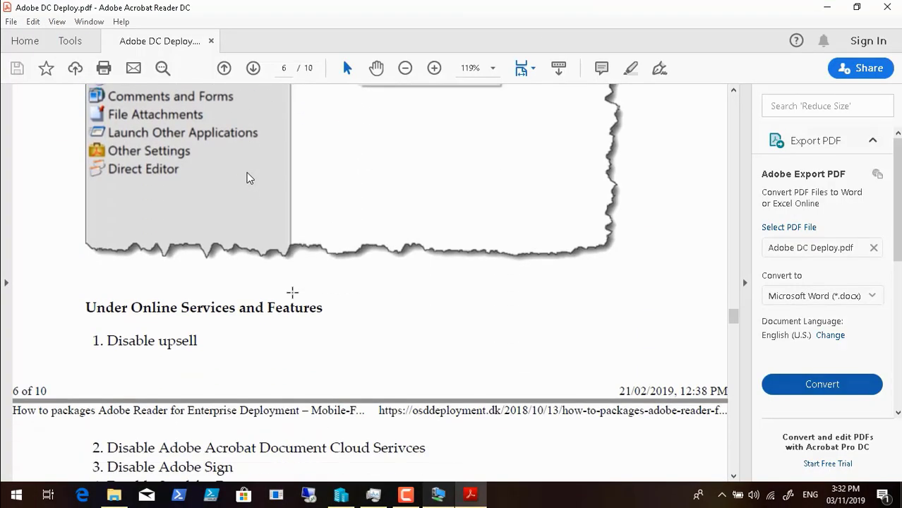
{"action": "scroll", "coordinate": [247, 178], "scroll_direction": "down", "scroll_amount": 4}
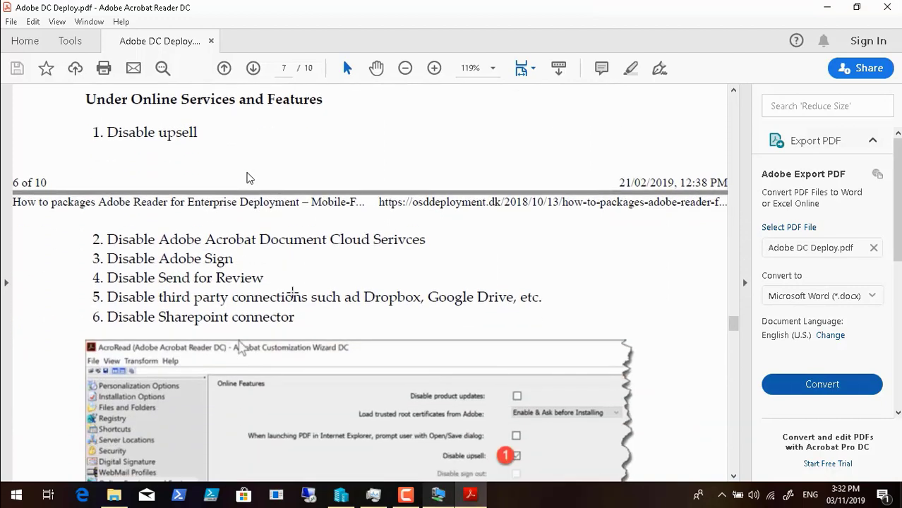
{"action": "left_click", "coordinate": [437, 496]}
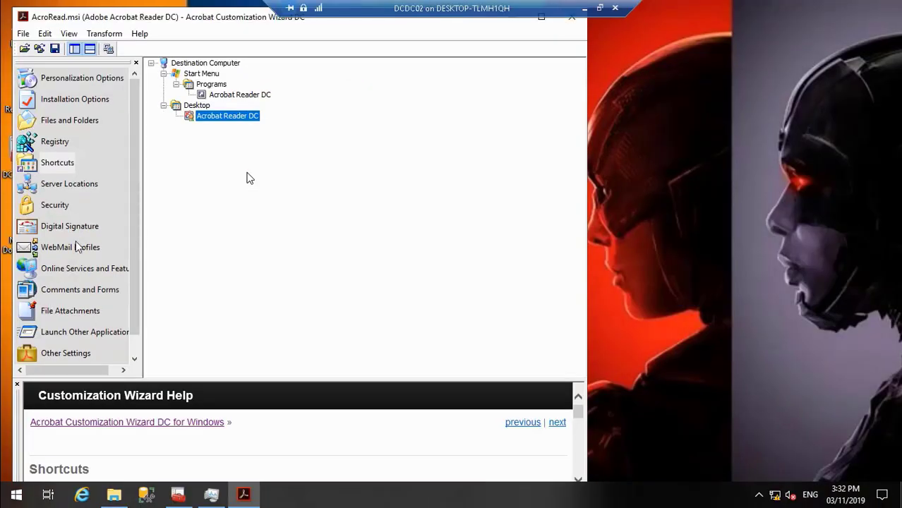
{"action": "left_click", "coordinate": [137, 357]}
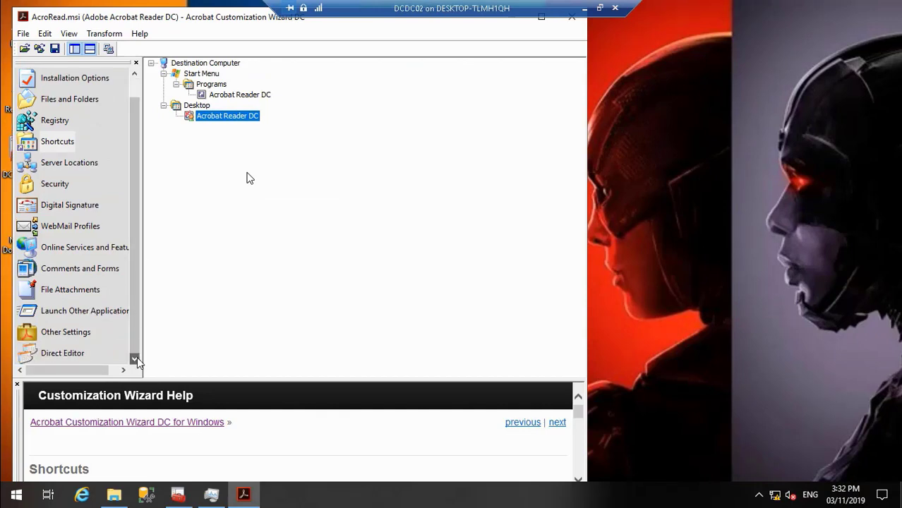
{"action": "left_click", "coordinate": [93, 244]}
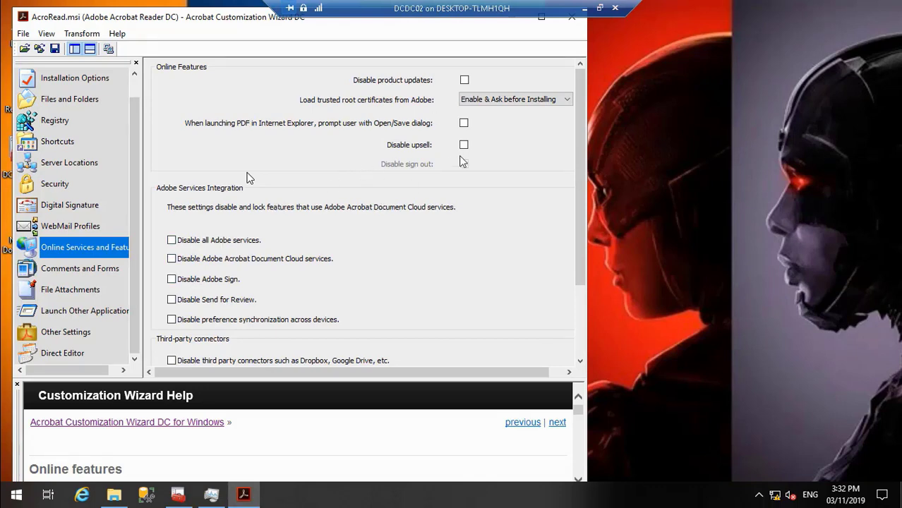
Turn on Disable upsell and Disable Adobe Sign, checking the deployment guide in between.
{"action": "left_click", "coordinate": [464, 146]}
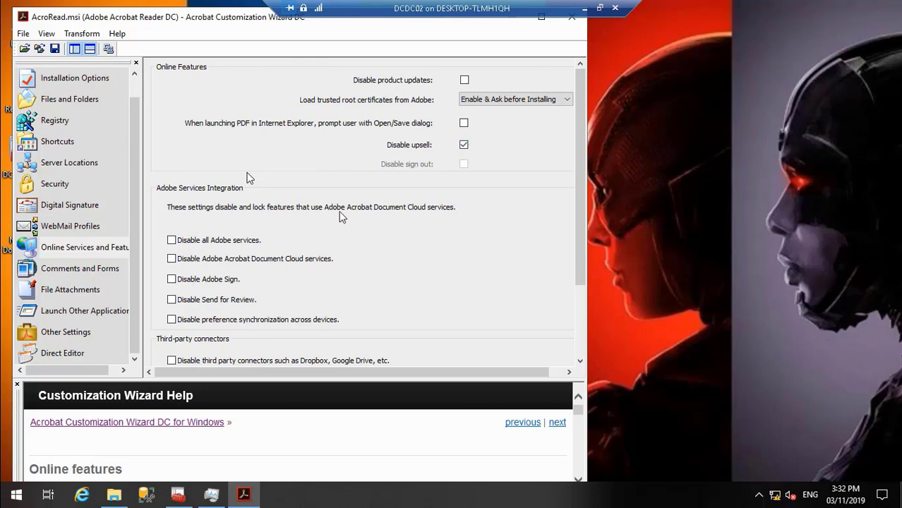
{"action": "left_click", "coordinate": [585, 8]}
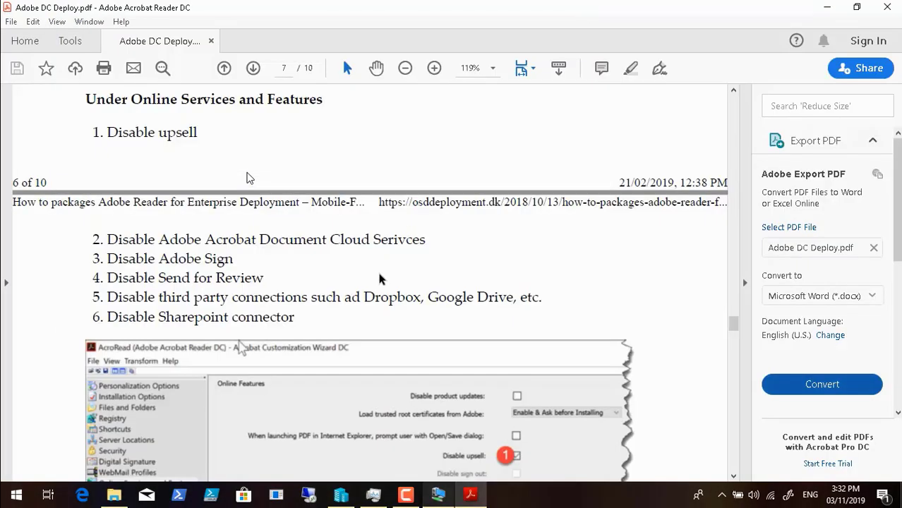
{"action": "left_click", "coordinate": [437, 498]}
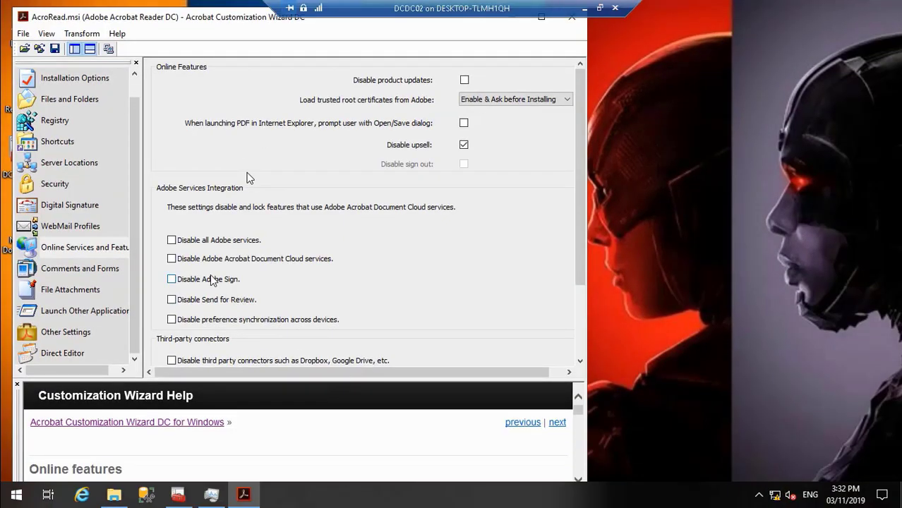
{"action": "left_click", "coordinate": [172, 279]}
{"action": "left_click", "coordinate": [590, 8]}
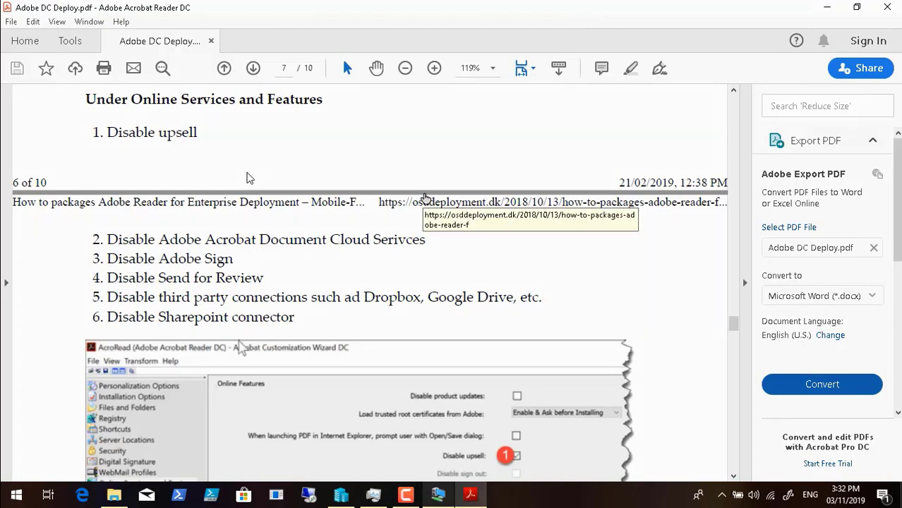
{"action": "left_click", "coordinate": [440, 498]}
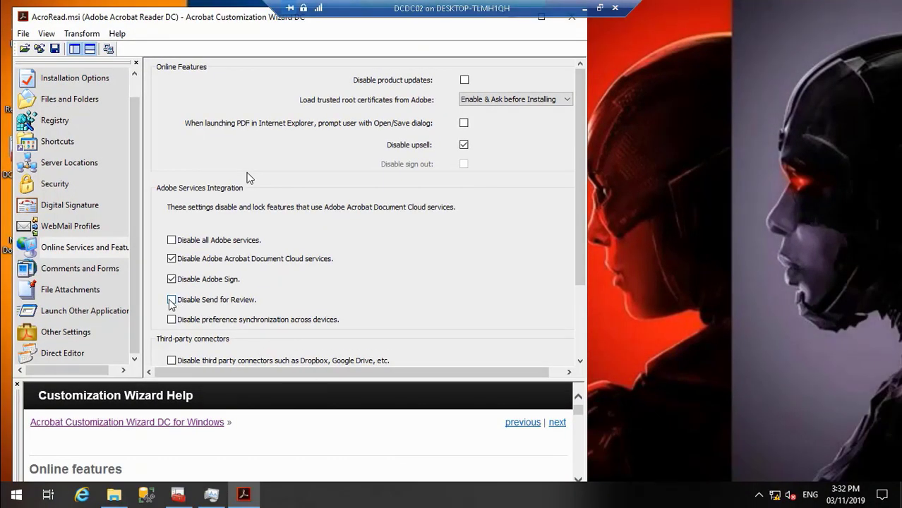
Disable the remaining services, including third-party connectors such as Dropbox and Google Drive.
{"action": "left_click", "coordinate": [585, 10]}
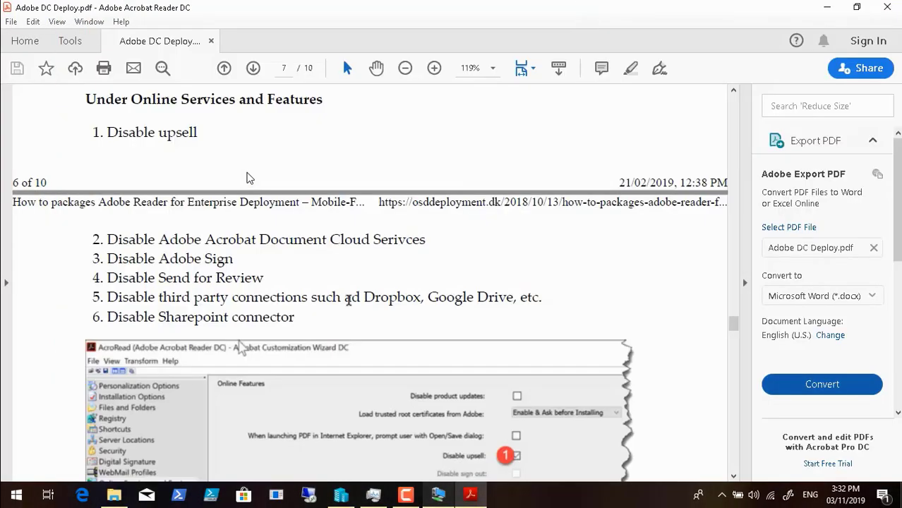
{"action": "mouse_move", "coordinate": [417, 489]}
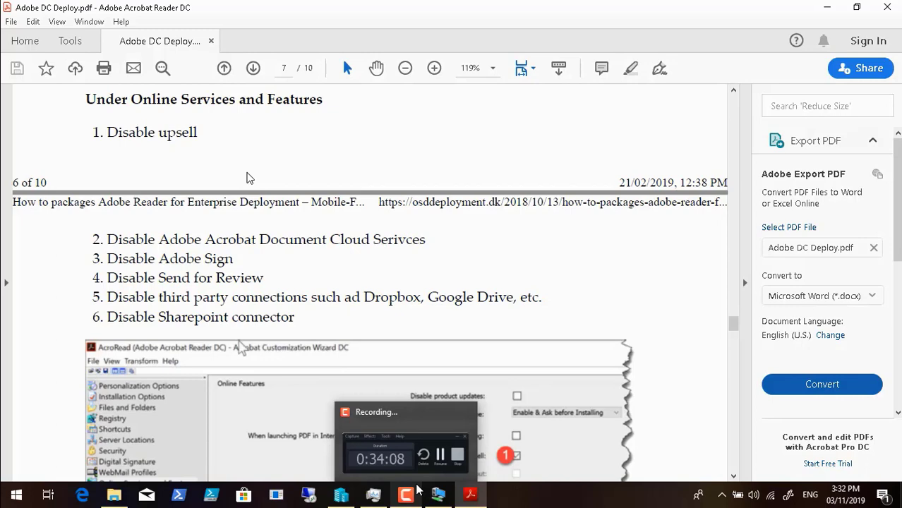
{"action": "left_click", "coordinate": [438, 494]}
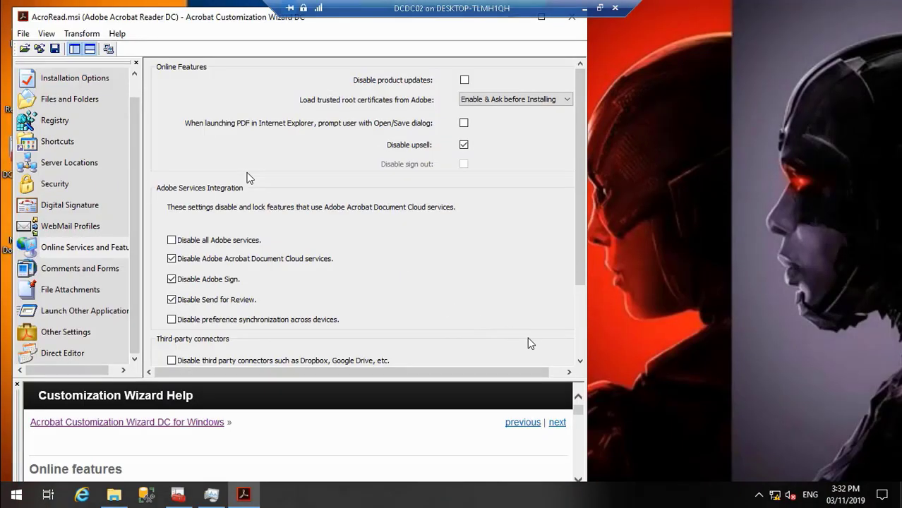
{"action": "left_click", "coordinate": [580, 361]}
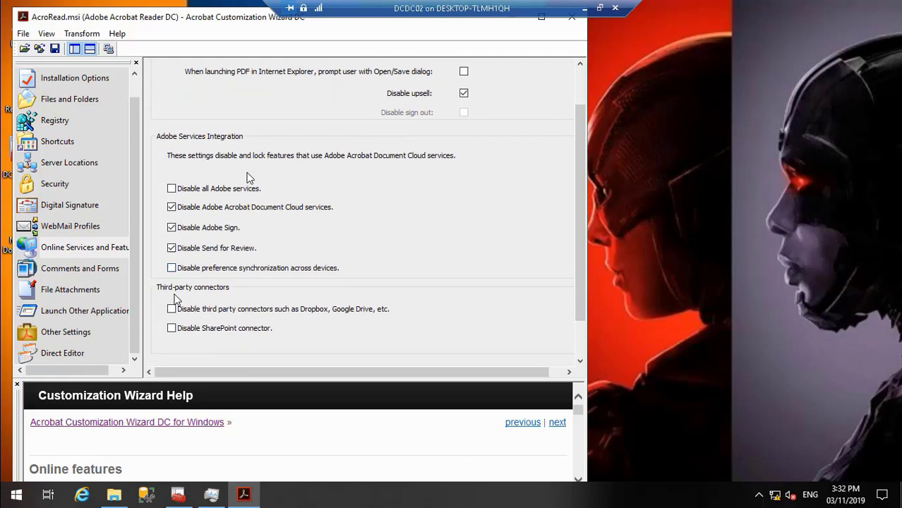
{"action": "left_click", "coordinate": [172, 308]}
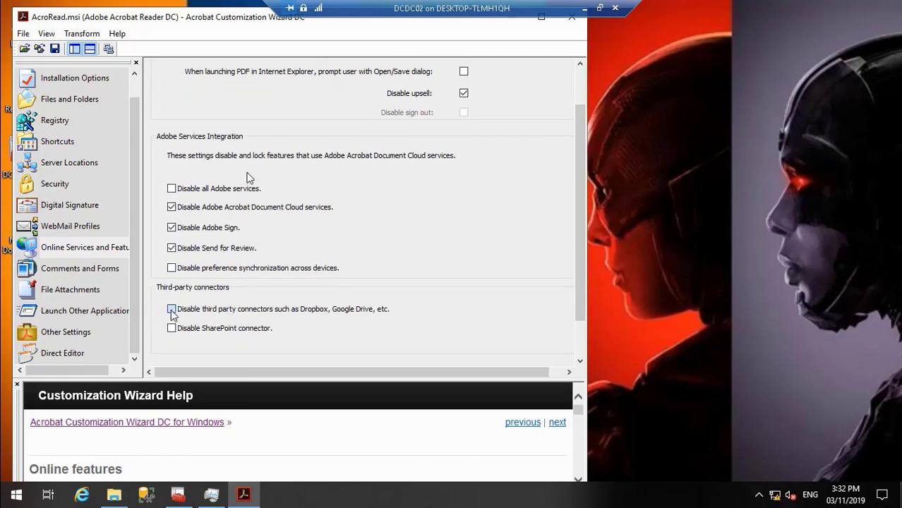
{"action": "left_click", "coordinate": [584, 8]}
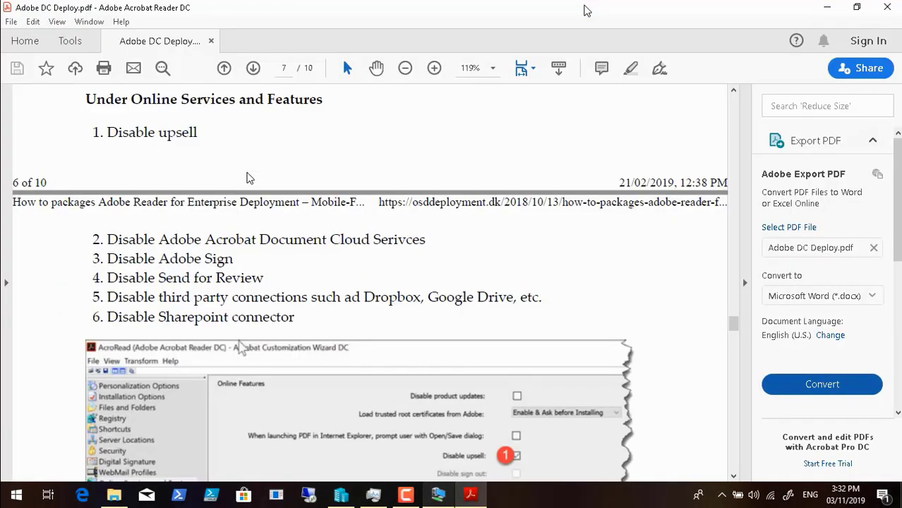
{"action": "left_click", "coordinate": [436, 497]}
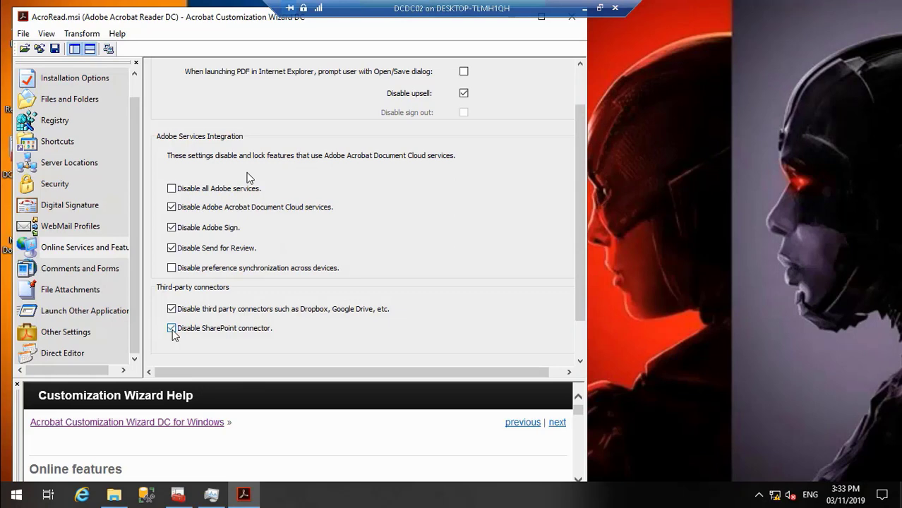
{"action": "left_click", "coordinate": [586, 9]}
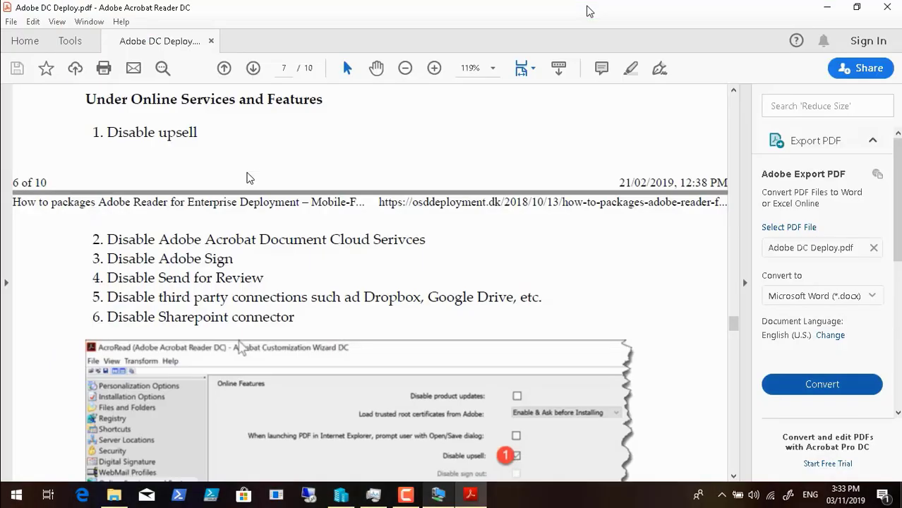
Scroll the guide down to its Save Package and setup.ini step, then return to DCDC02.
{"action": "left_click", "coordinate": [898, 412]}
{"action": "left_click", "coordinate": [898, 415]}
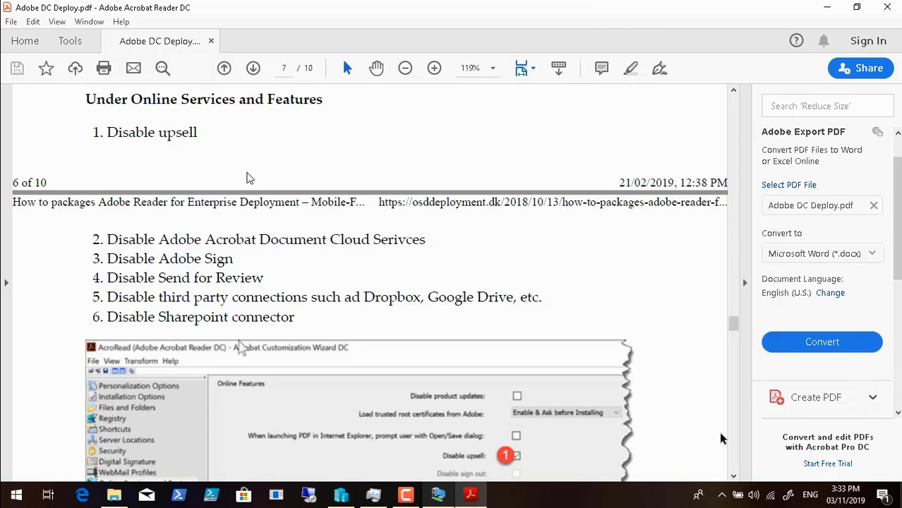
{"action": "scroll", "coordinate": [720, 433], "scroll_direction": "down", "scroll_amount": 3}
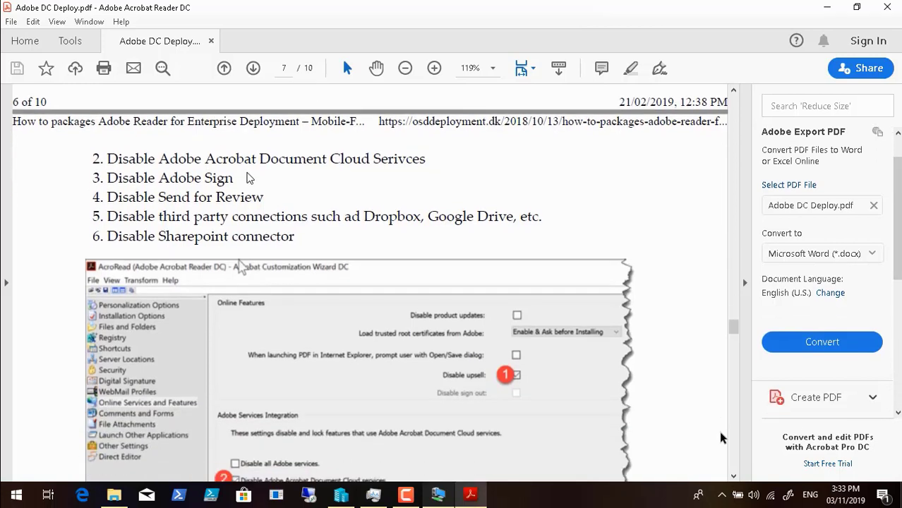
{"action": "scroll", "coordinate": [720, 438], "scroll_direction": "down", "scroll_amount": 3}
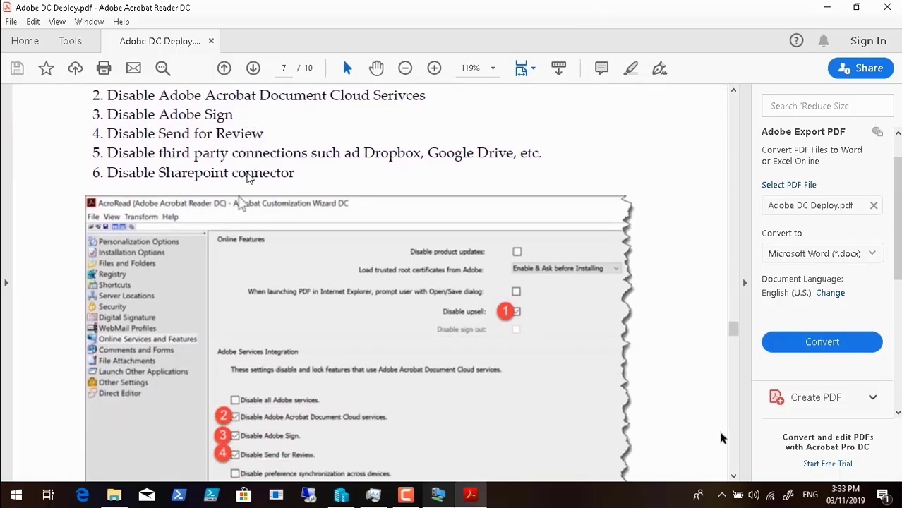
{"action": "scroll", "coordinate": [720, 437], "scroll_direction": "down", "scroll_amount": 8}
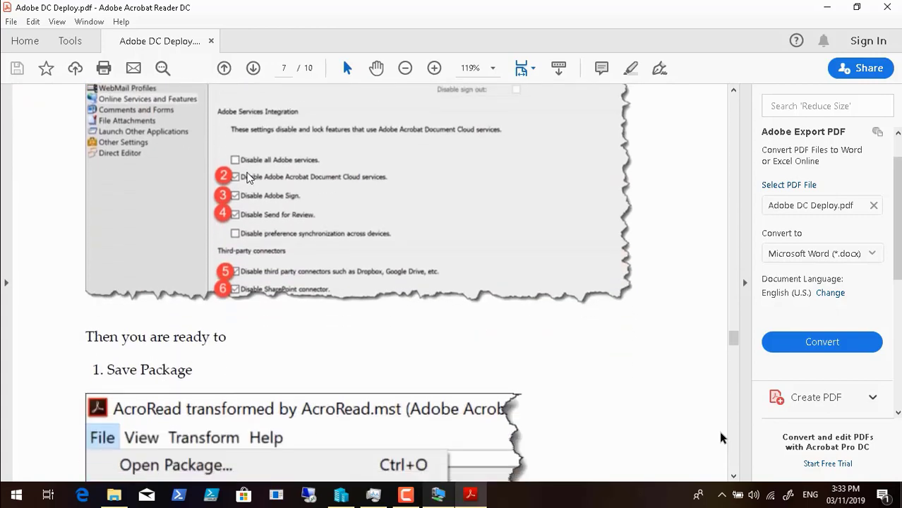
{"action": "scroll", "coordinate": [720, 433], "scroll_direction": "down", "scroll_amount": 9}
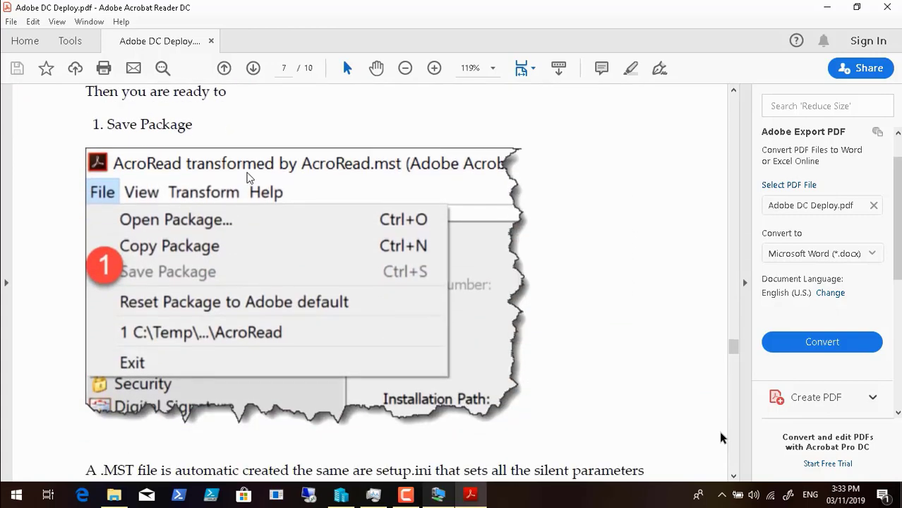
{"action": "scroll", "coordinate": [720, 438], "scroll_direction": "down", "scroll_amount": 8}
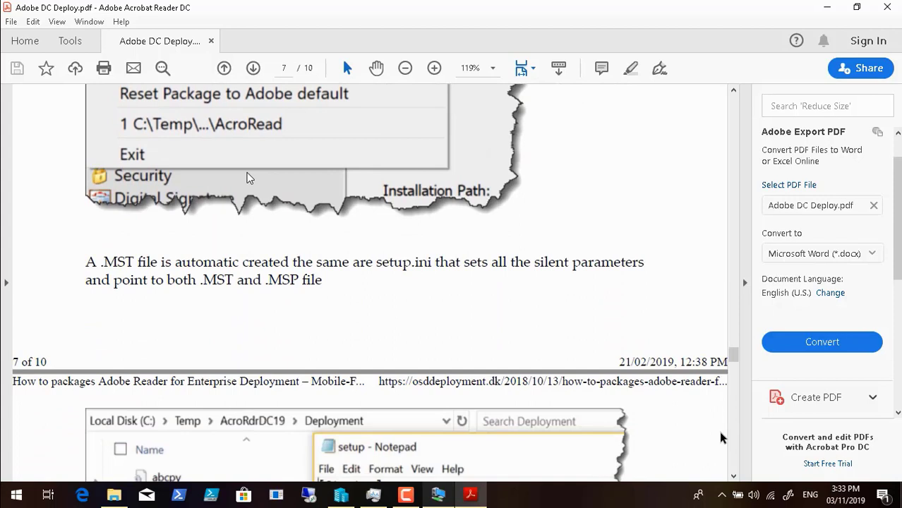
{"action": "scroll", "coordinate": [719, 438], "scroll_direction": "down", "scroll_amount": 4}
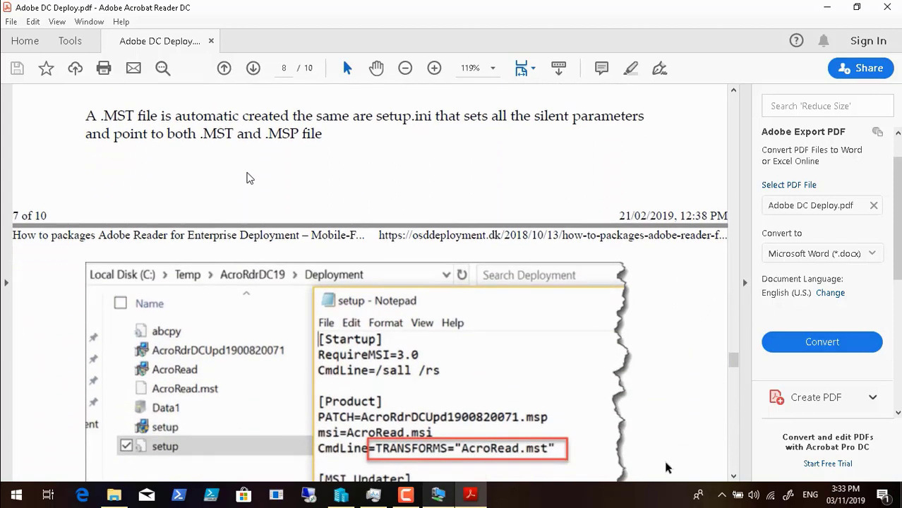
{"action": "left_click", "coordinate": [439, 497]}
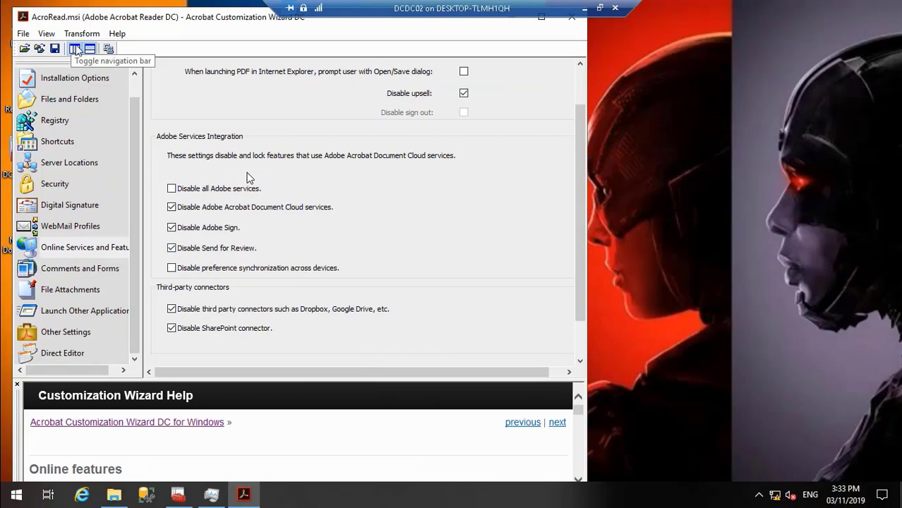
Step through Personalization, Installation, Files and Folders, Registry, Server Locations and Security pages.
{"action": "scroll", "coordinate": [135, 85], "scroll_direction": "up", "scroll_amount": 1}
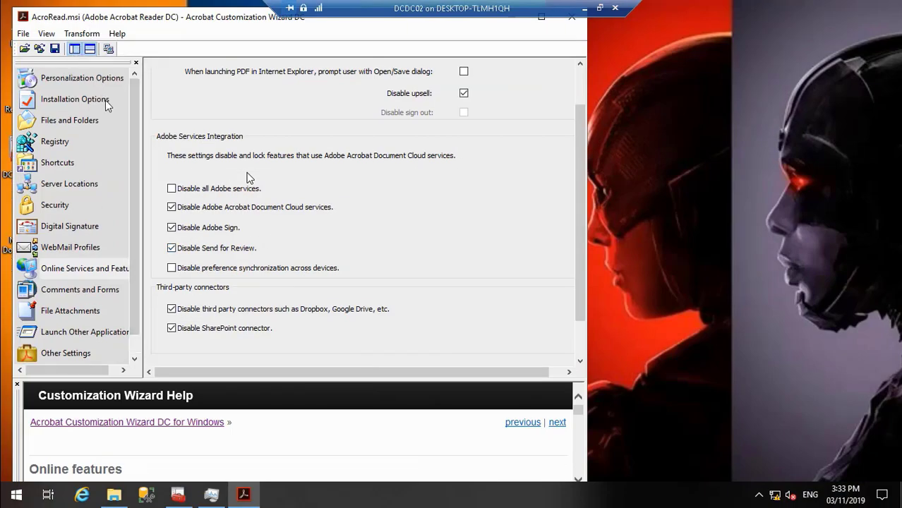
{"action": "left_click", "coordinate": [83, 79]}
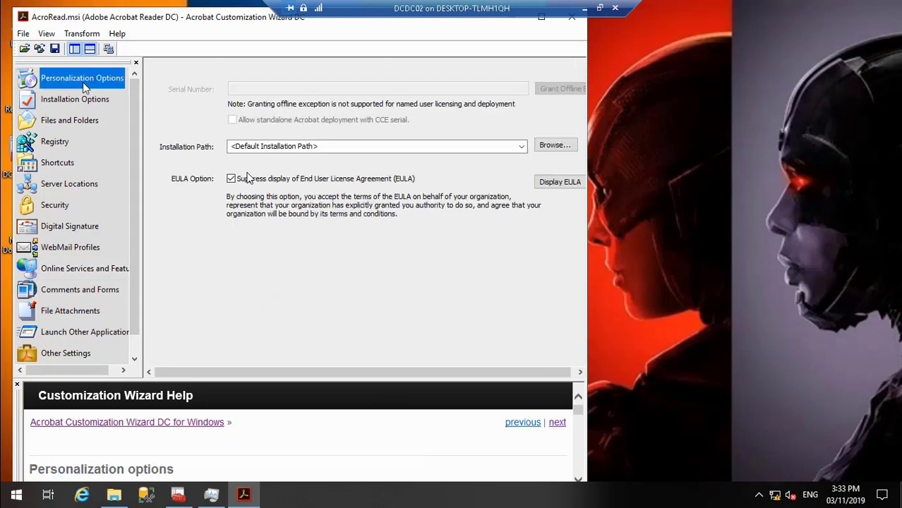
{"action": "left_click", "coordinate": [80, 100]}
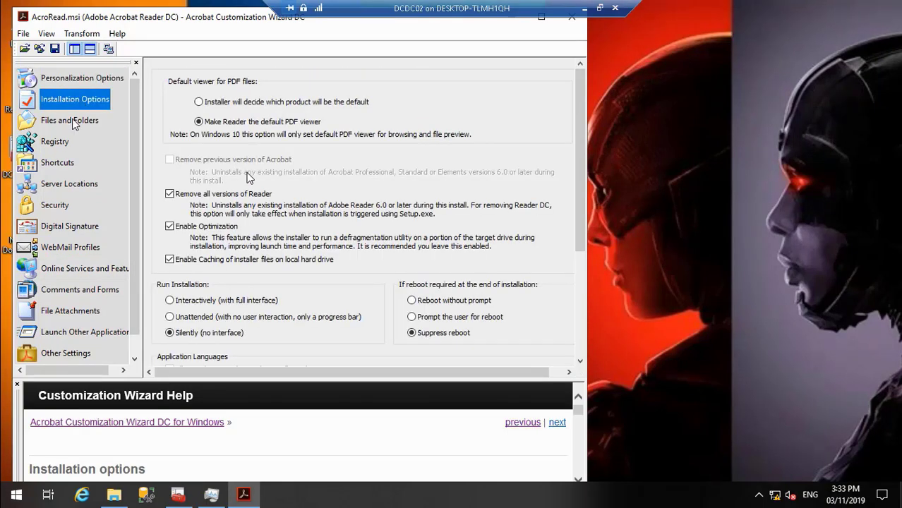
{"action": "left_click", "coordinate": [70, 121]}
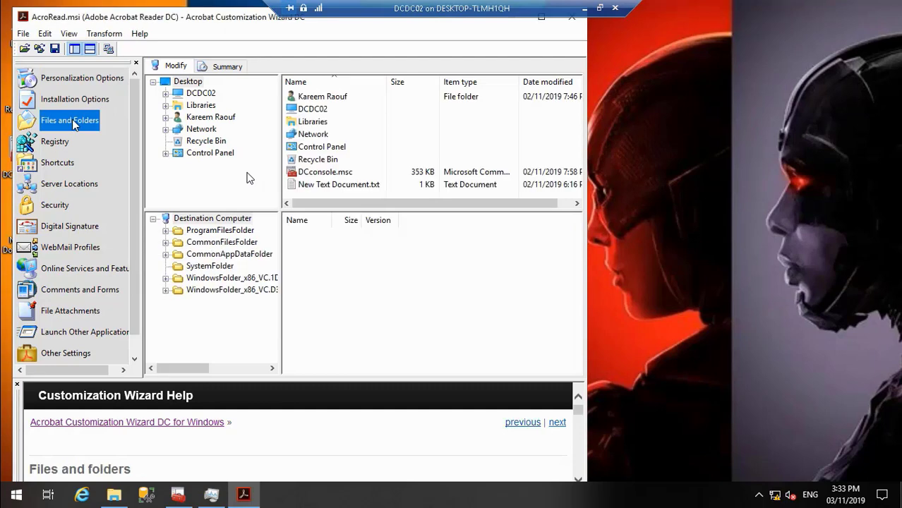
{"action": "left_click", "coordinate": [63, 142]}
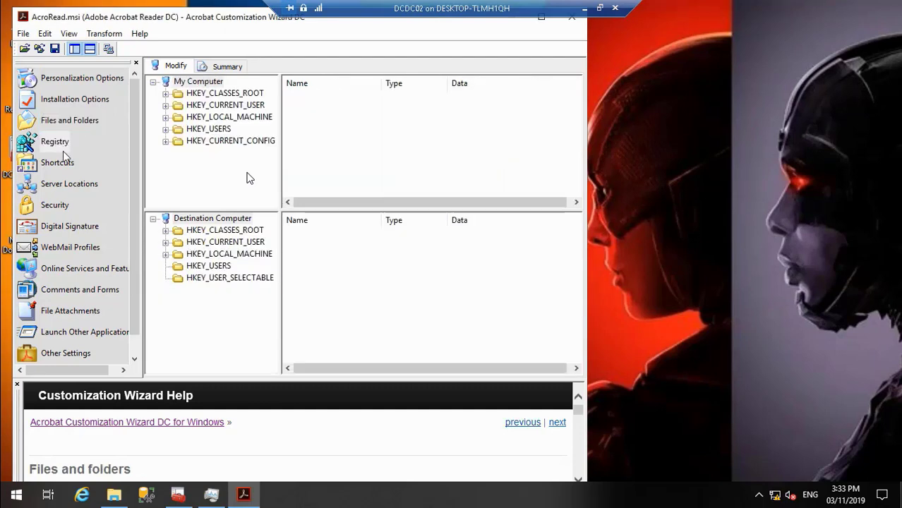
{"action": "left_click", "coordinate": [68, 182]}
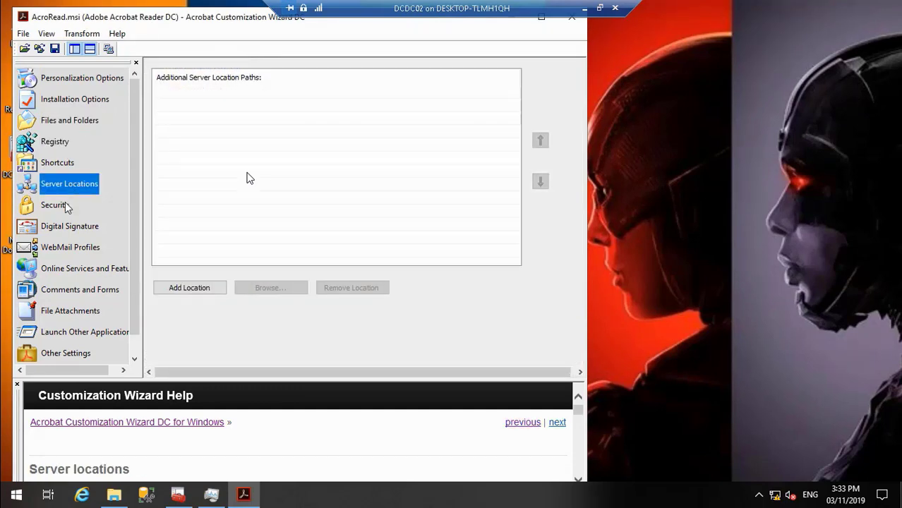
{"action": "left_click", "coordinate": [66, 205]}
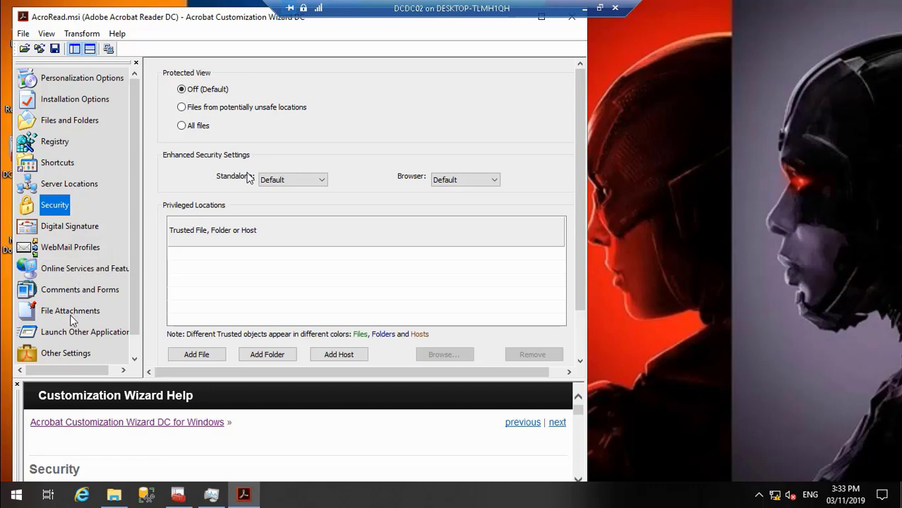
Save the package via File > Save Package to create AcroRead.mst, then close the wizard.
{"action": "left_click", "coordinate": [22, 34]}
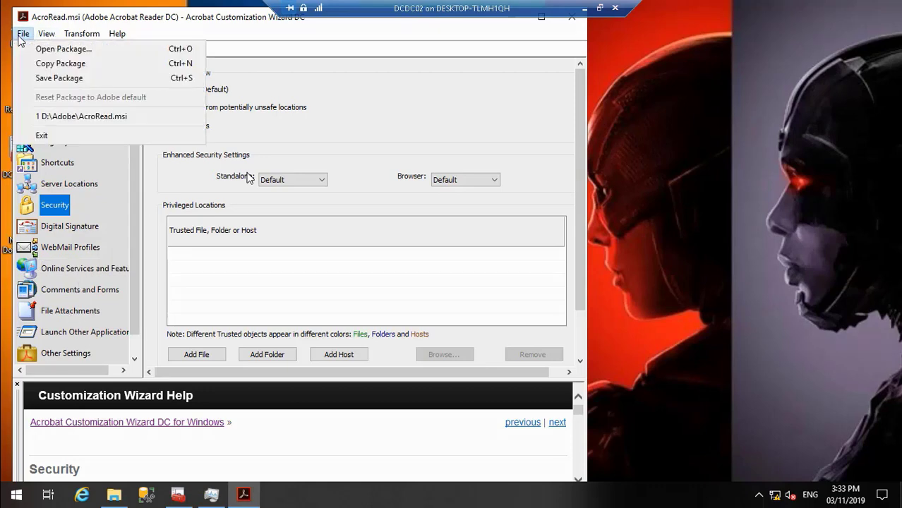
{"action": "left_click", "coordinate": [58, 77]}
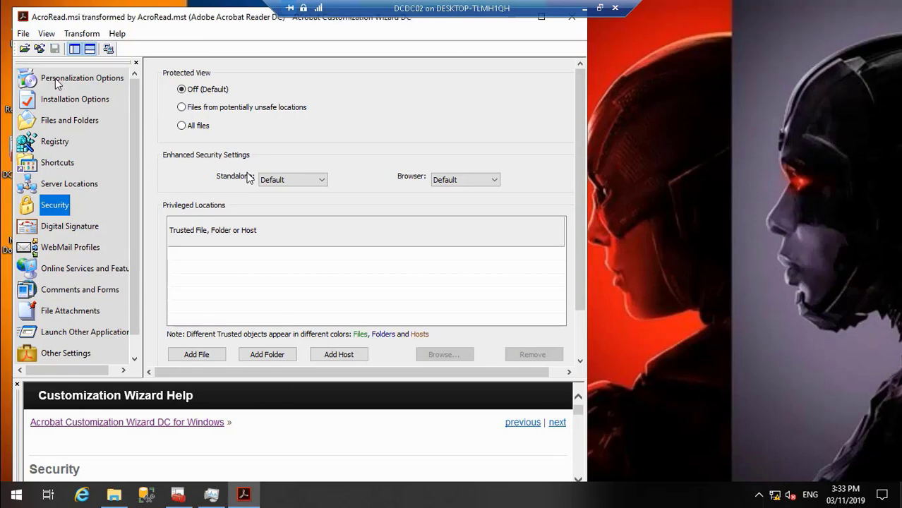
{"action": "left_click", "coordinate": [23, 35]}
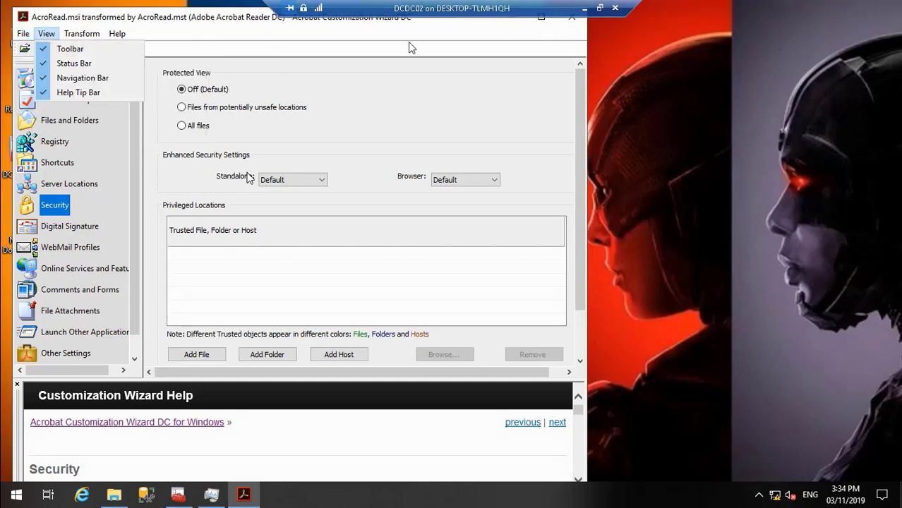
{"action": "left_click", "coordinate": [154, 19]}
{"action": "left_click_drag", "start_coordinate": [154, 19], "coordinate": [187, 76]}
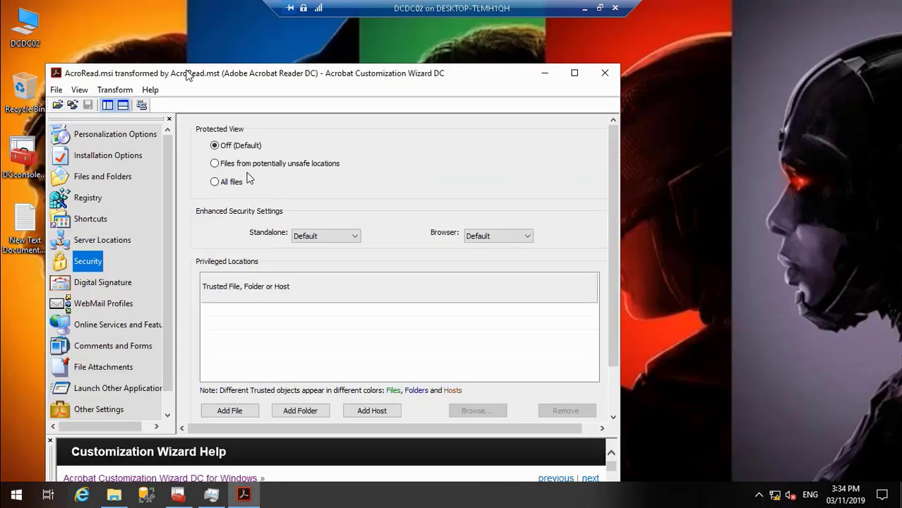
{"action": "left_click", "coordinate": [610, 76]}
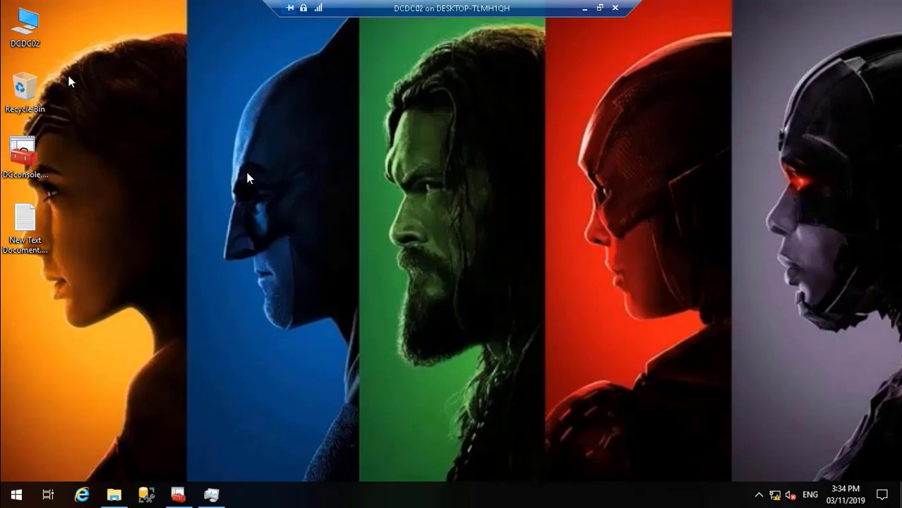
Browse to D:\Adobe on DCDC02 and bring up the context menu for setup.ini.
{"action": "left_click", "coordinate": [121, 492]}
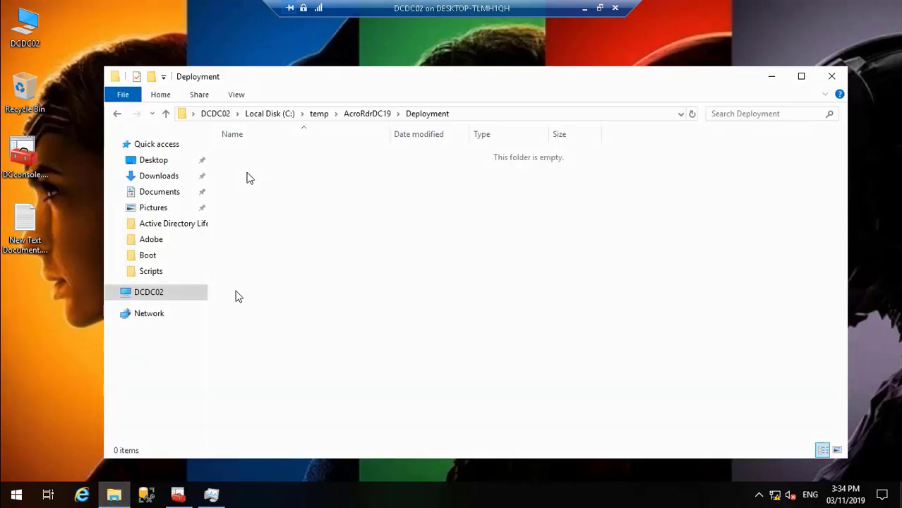
{"action": "left_click", "coordinate": [167, 292]}
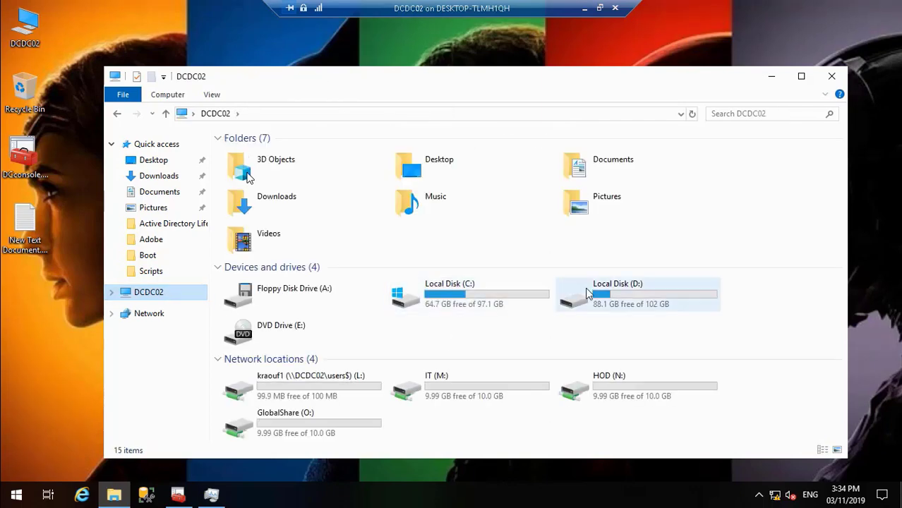
{"action": "double_click", "coordinate": [612, 295]}
{"action": "double_click", "coordinate": [280, 170]}
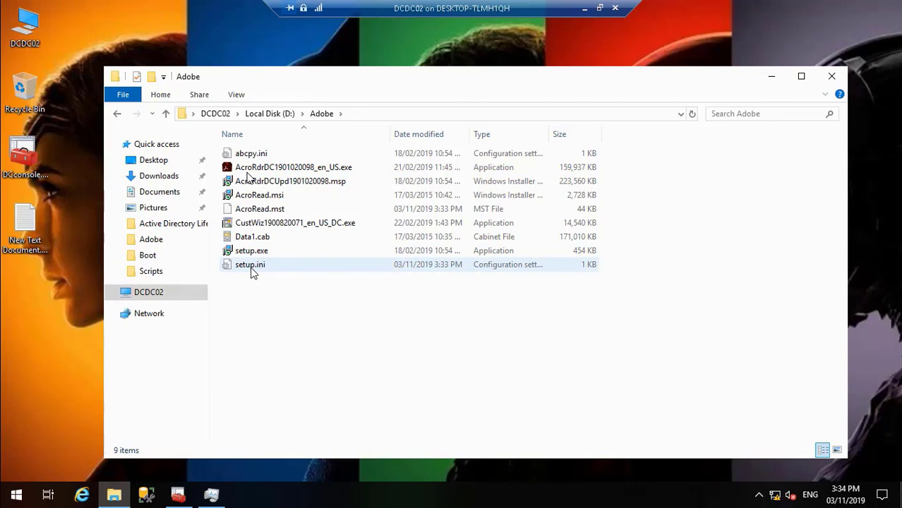
{"action": "right_click", "coordinate": [252, 273]}
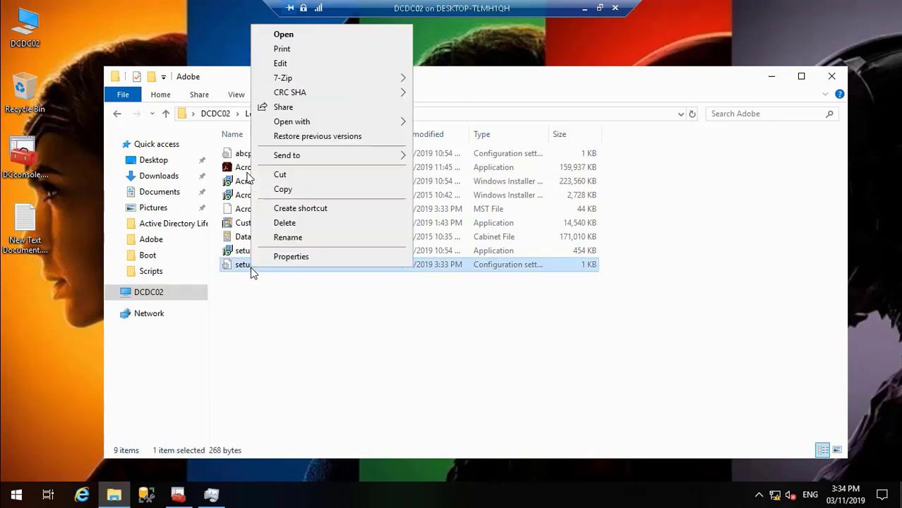
Check in Notepad that setup.ini references TRANSFORMS="AcroRead.mst", then close it and the D:\Adobe window.
{"action": "left_click", "coordinate": [323, 63]}
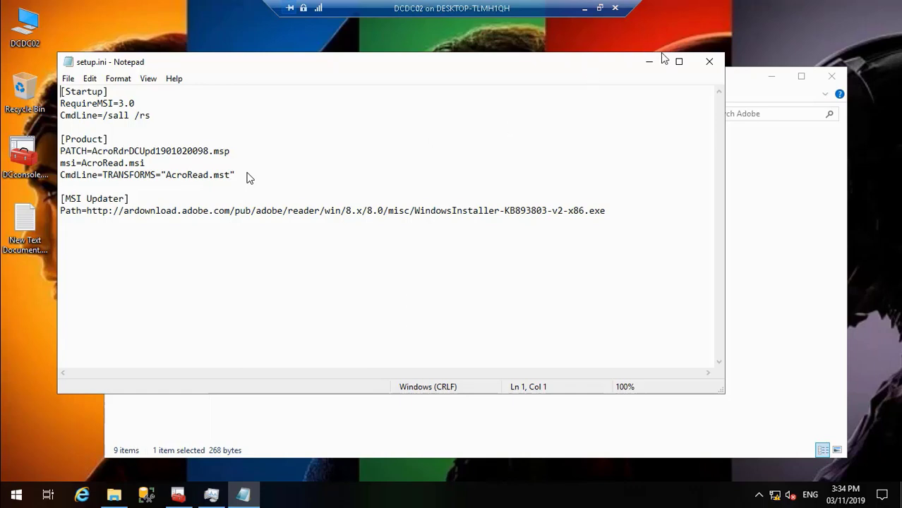
{"action": "left_click", "coordinate": [709, 63]}
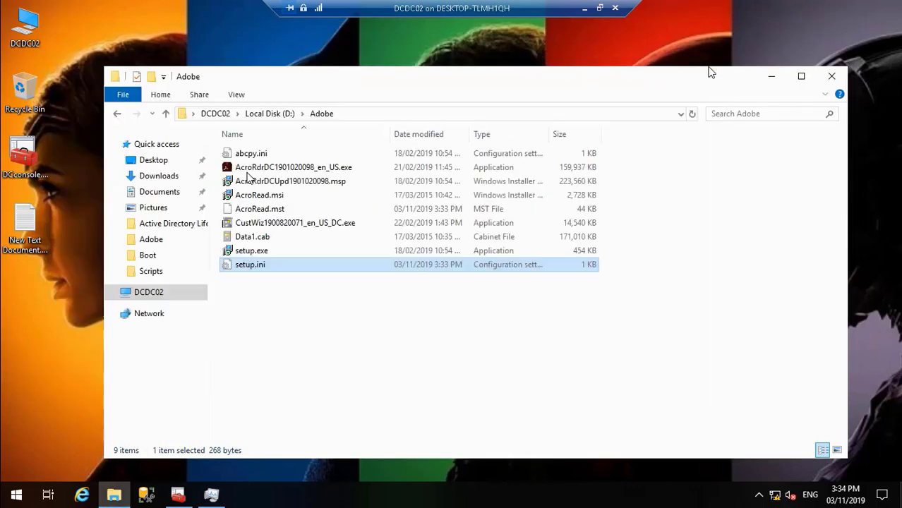
{"action": "left_click", "coordinate": [832, 78]}
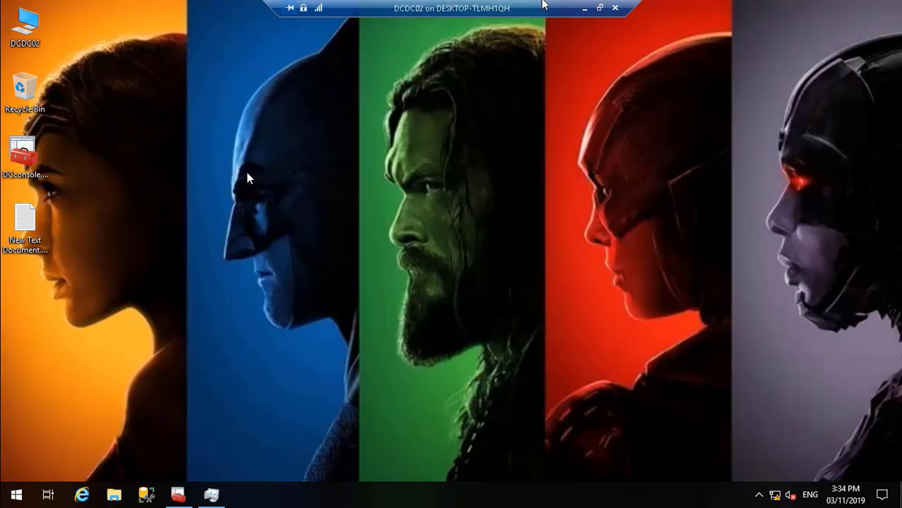
Read the Acrobat deployment guide through its setup.exe -s step, close it, and return to DCDC02.
{"action": "left_click", "coordinate": [584, 9]}
{"action": "scroll", "coordinate": [273, 228], "scroll_direction": "down", "scroll_amount": 1}
{"action": "scroll", "coordinate": [273, 228], "scroll_direction": "up", "scroll_amount": 2}
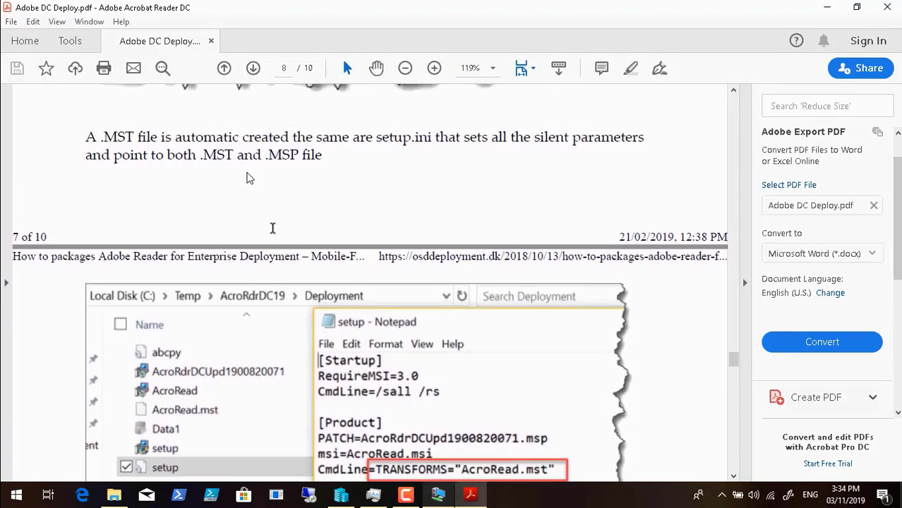
{"action": "scroll", "coordinate": [272, 228], "scroll_direction": "down", "scroll_amount": 1}
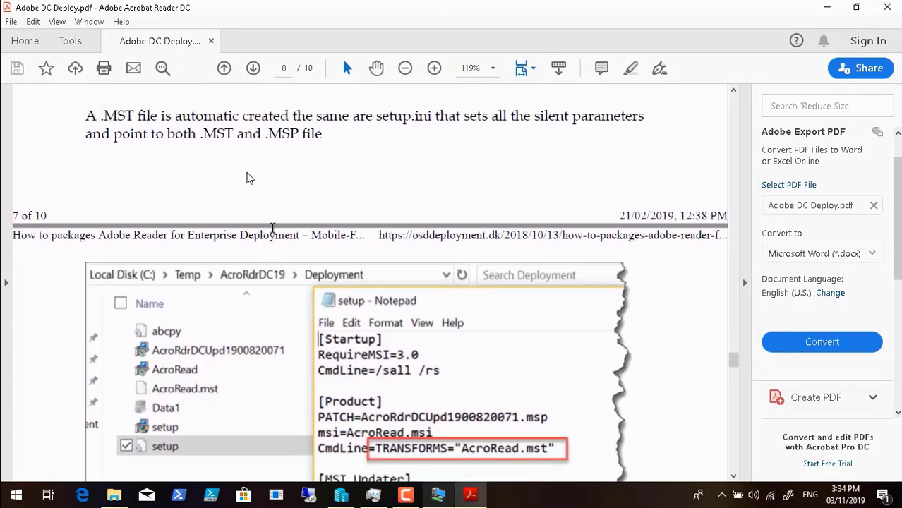
{"action": "scroll", "coordinate": [272, 228], "scroll_direction": "down", "scroll_amount": 1}
{"action": "scroll", "coordinate": [273, 228], "scroll_direction": "down", "scroll_amount": 10}
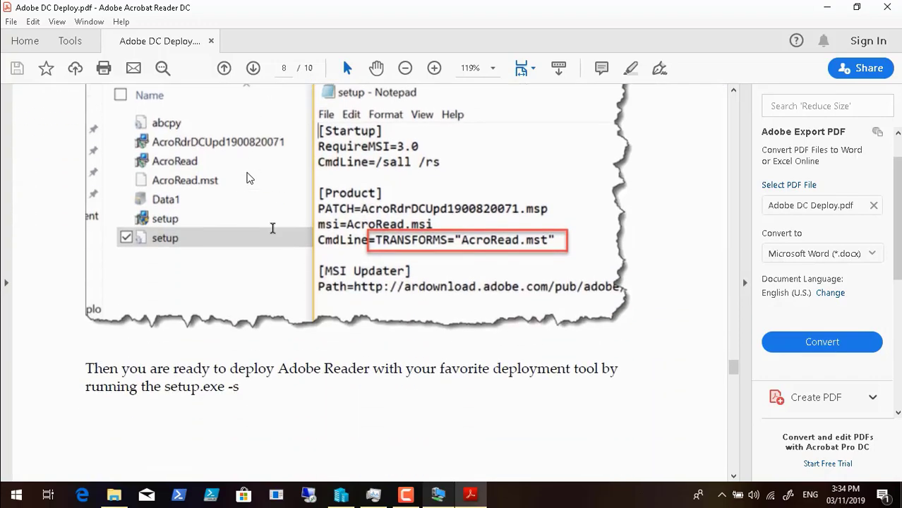
{"action": "scroll", "coordinate": [273, 228], "scroll_direction": "down", "scroll_amount": 15}
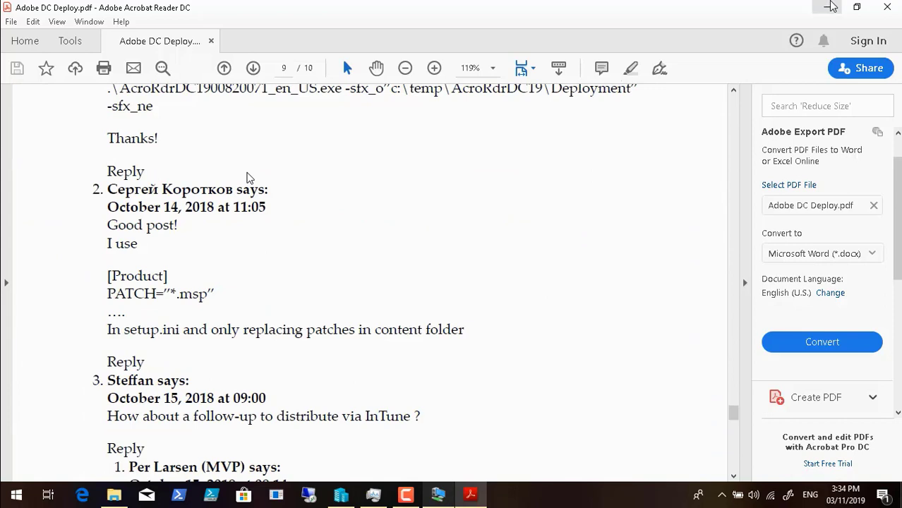
{"action": "left_click", "coordinate": [895, 9]}
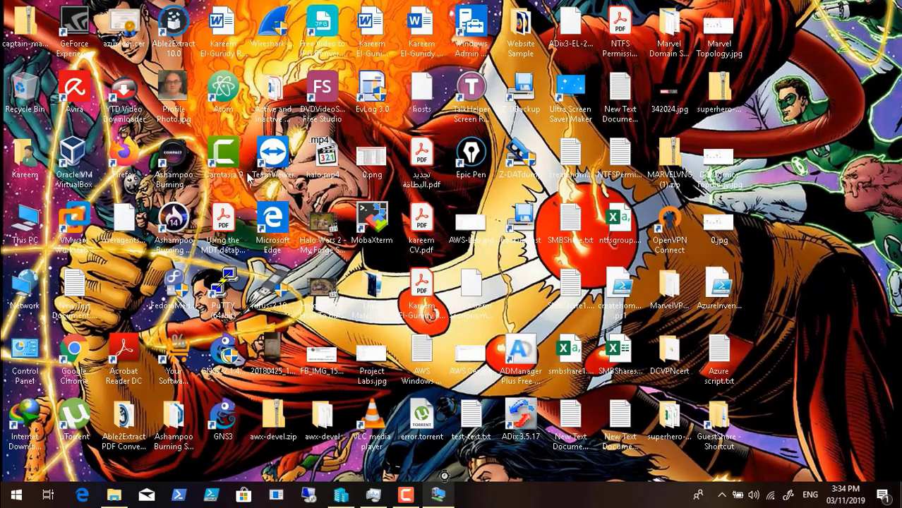
{"action": "left_click", "coordinate": [436, 495]}
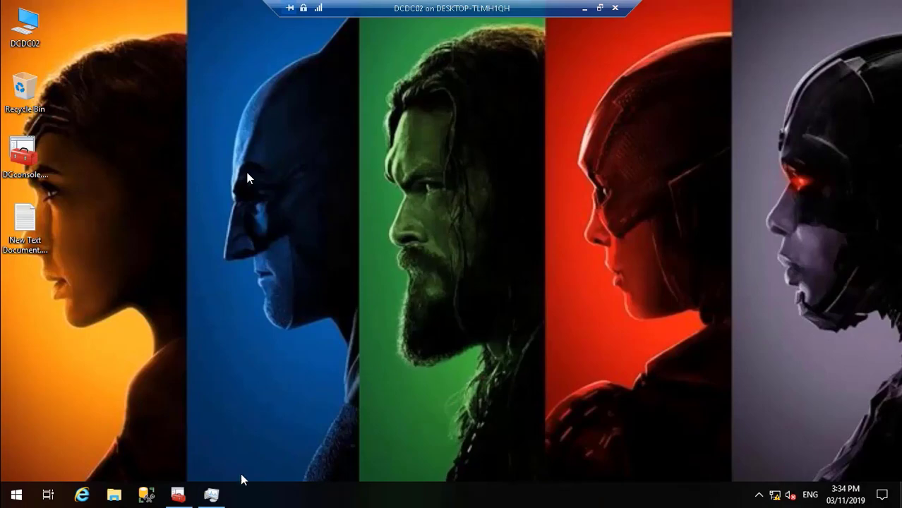
Start a new application with source files, with publisher 'Adobe' and name 'Reader DC'.
{"action": "left_click", "coordinate": [178, 494]}
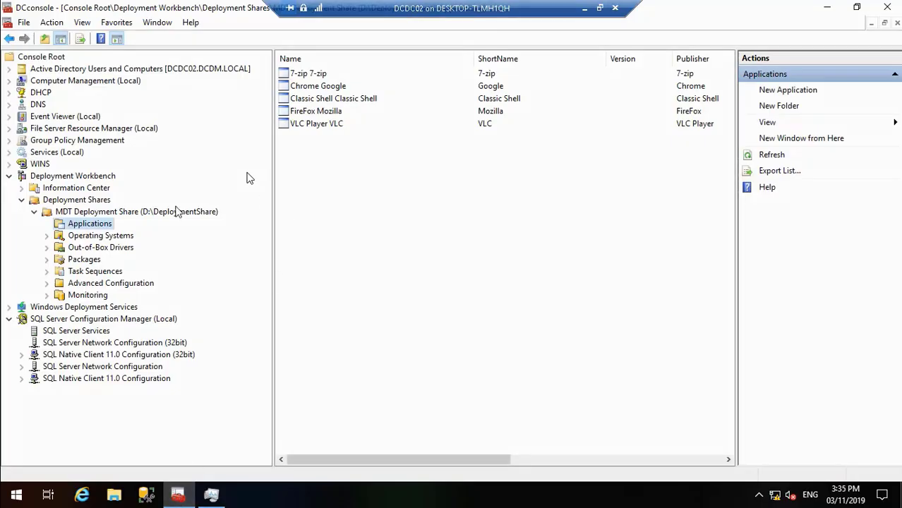
{"action": "right_click", "coordinate": [100, 229]}
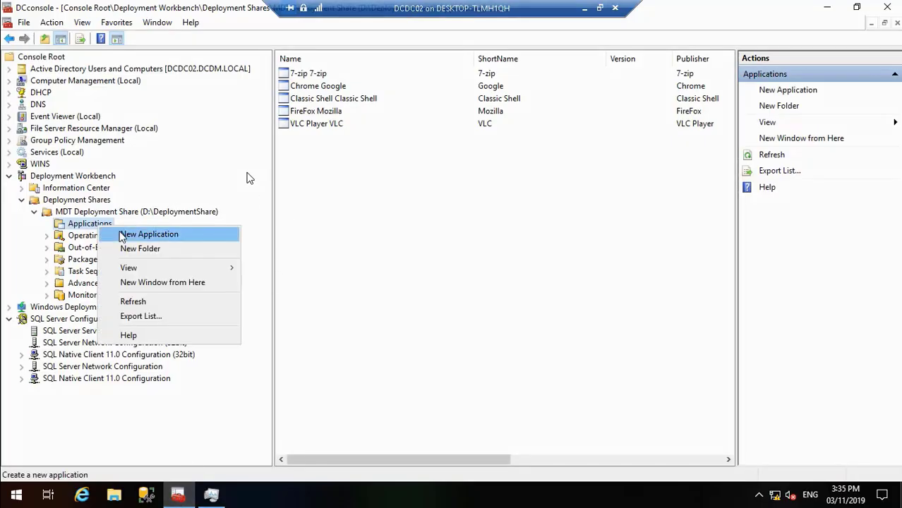
{"action": "left_click", "coordinate": [125, 234]}
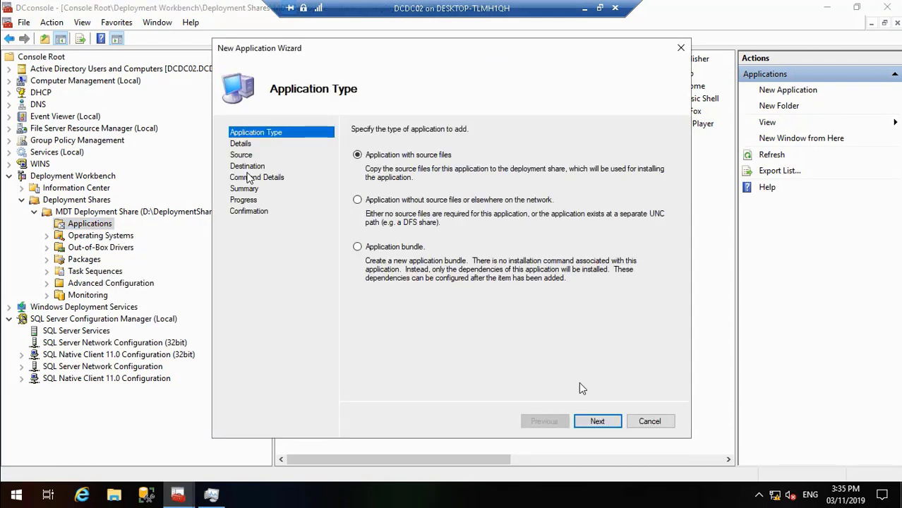
{"action": "left_click", "coordinate": [598, 420]}
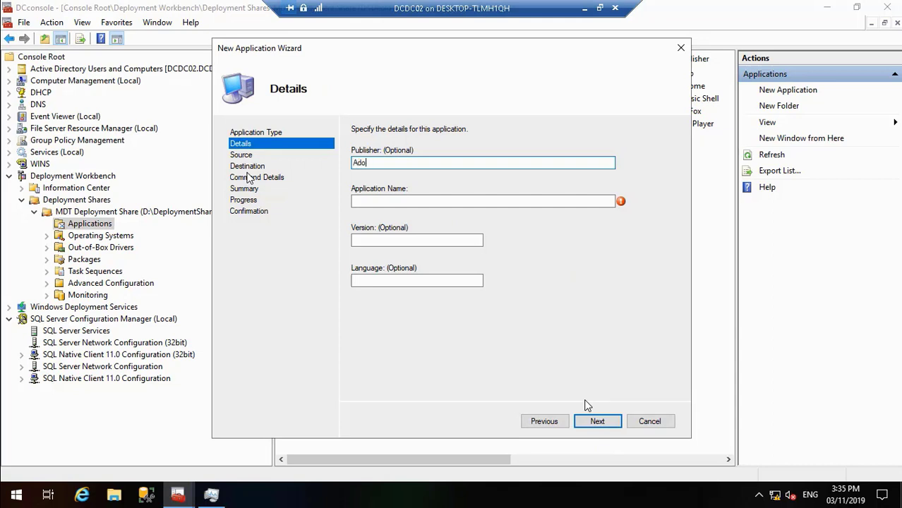
{"action": "type", "text": "Adobe"}
{"action": "left_click", "coordinate": [410, 203]}
{"action": "type", "text": "Re"}
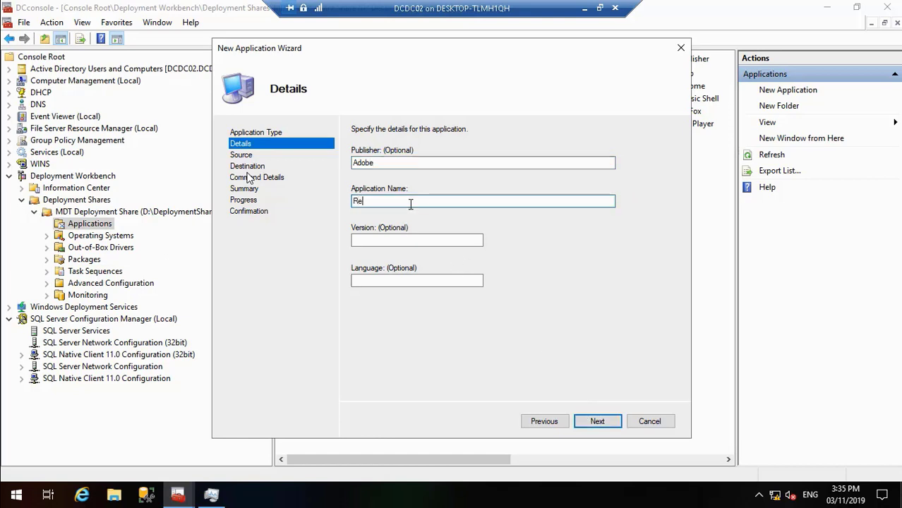
{"action": "type", "text": "ader DC"}
Set the source directory to D:\Adobe and accept 'Adobe Reader DC' as the destination folder.
{"action": "left_click", "coordinate": [599, 422]}
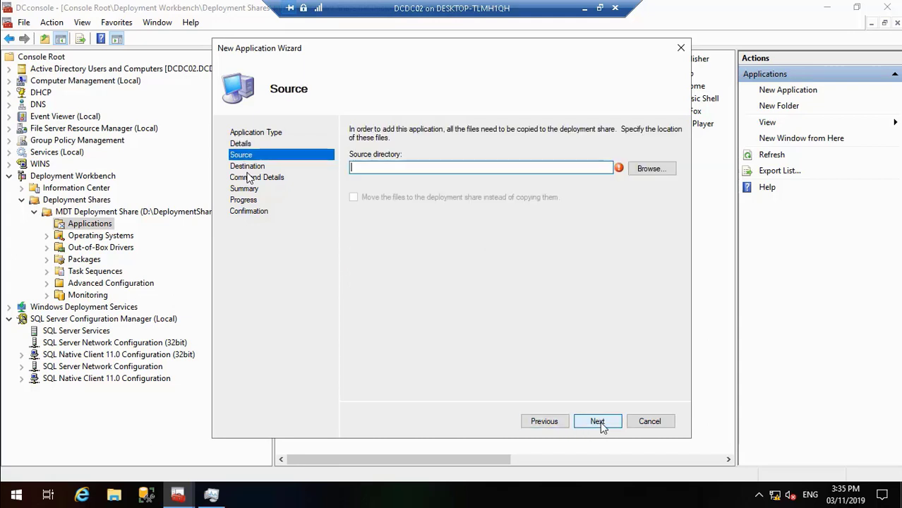
{"action": "left_click", "coordinate": [649, 169]}
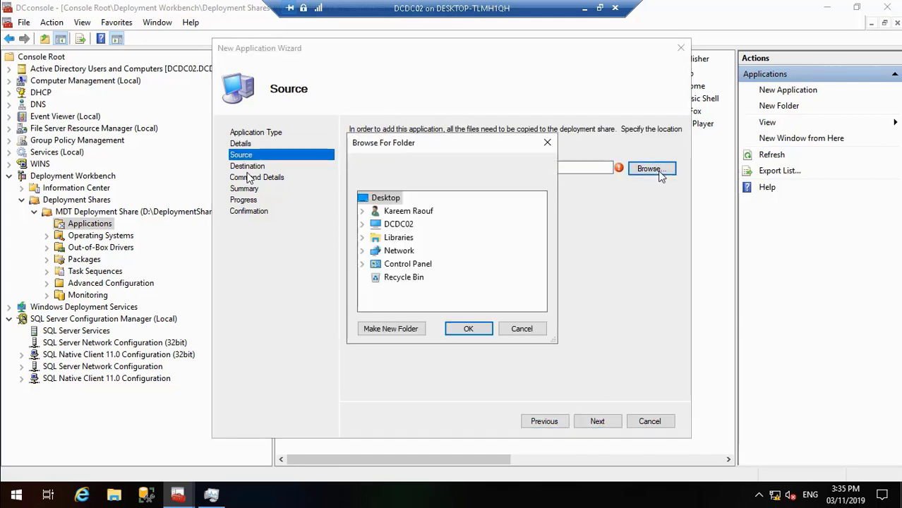
{"action": "left_click", "coordinate": [362, 225]}
{"action": "left_click", "coordinate": [540, 305]}
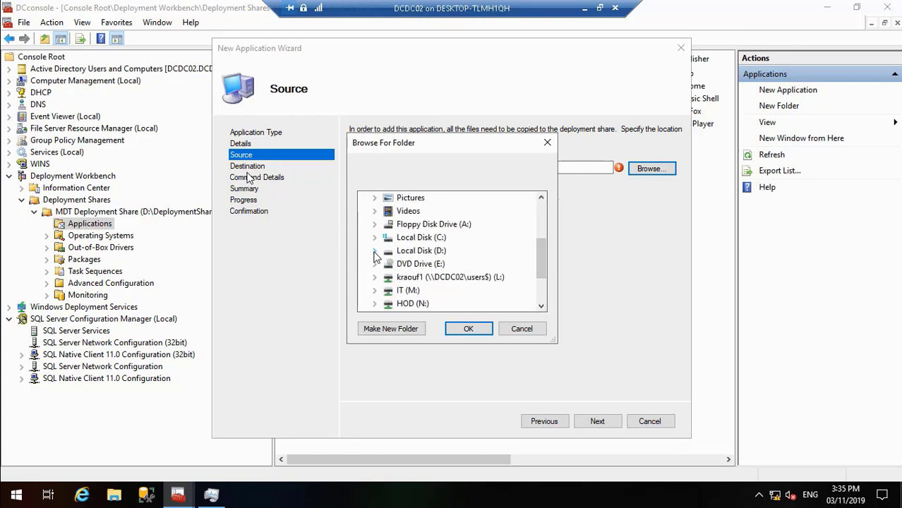
{"action": "left_click", "coordinate": [374, 251]}
{"action": "left_click", "coordinate": [419, 226]}
{"action": "left_click", "coordinate": [468, 328]}
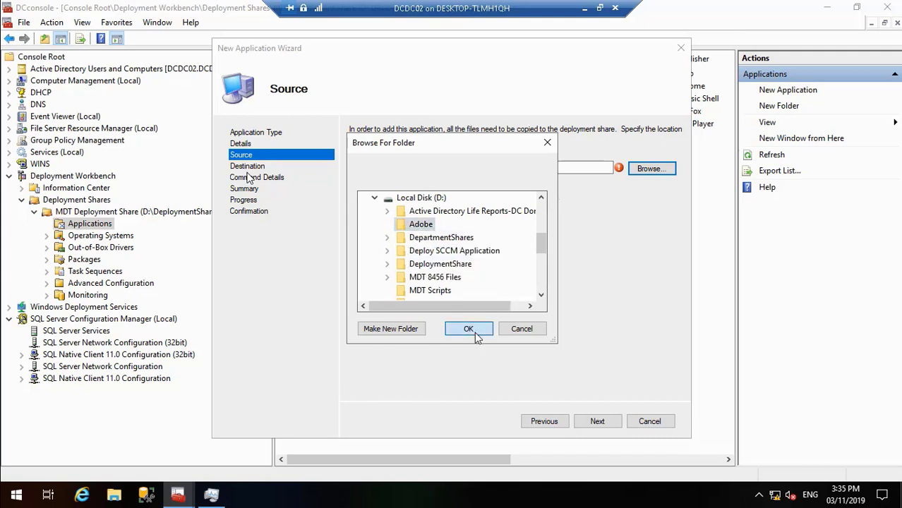
{"action": "left_click", "coordinate": [597, 421]}
{"action": "left_click", "coordinate": [602, 423]}
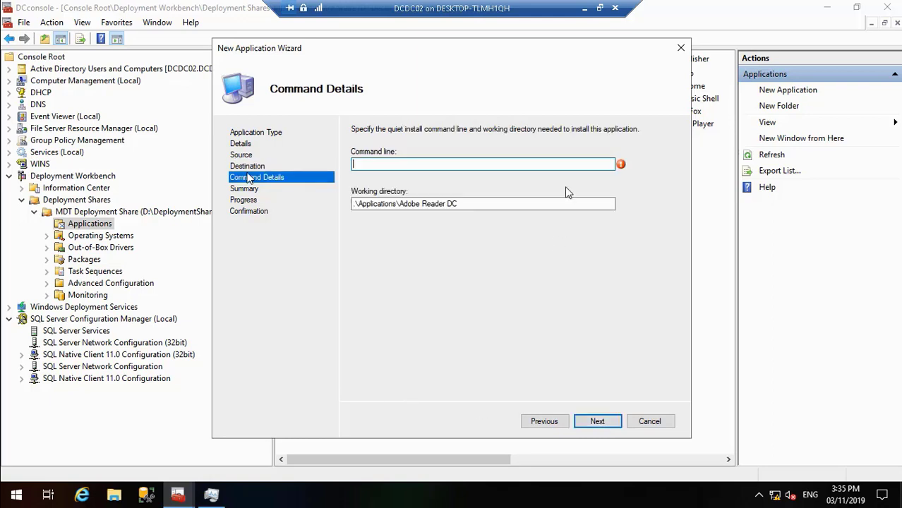
{"action": "left_click", "coordinate": [114, 495]}
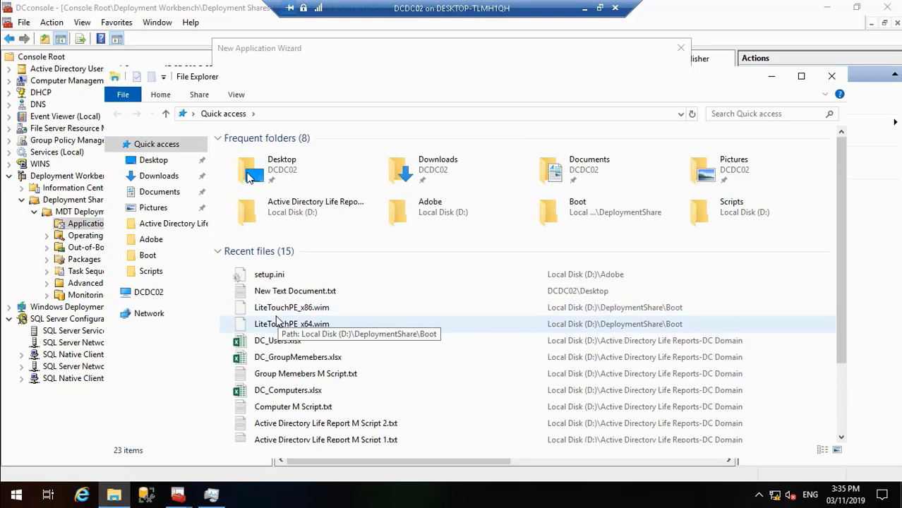
Browse to the Adobe folder on Local Disk (D:) of DCDC02.
{"action": "left_click", "coordinate": [148, 292]}
{"action": "double_click", "coordinate": [582, 296]}
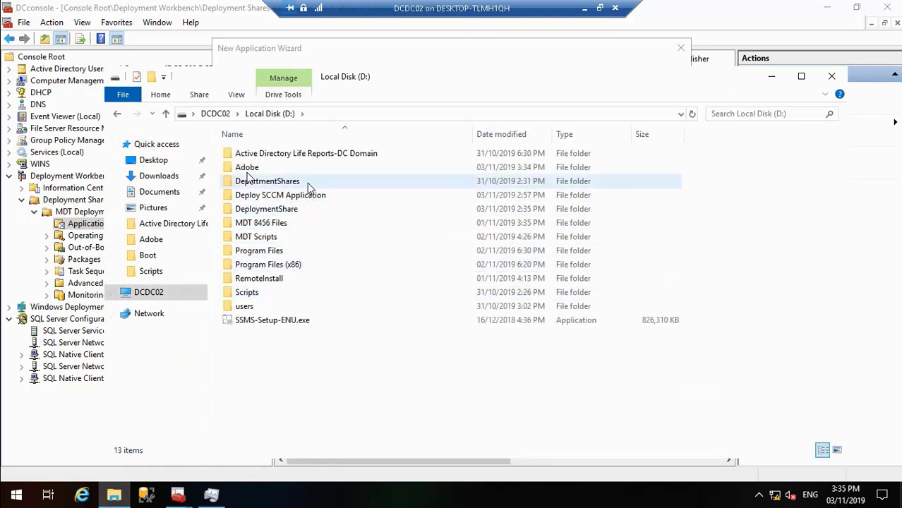
{"action": "left_click", "coordinate": [248, 167]}
{"action": "double_click", "coordinate": [266, 169]}
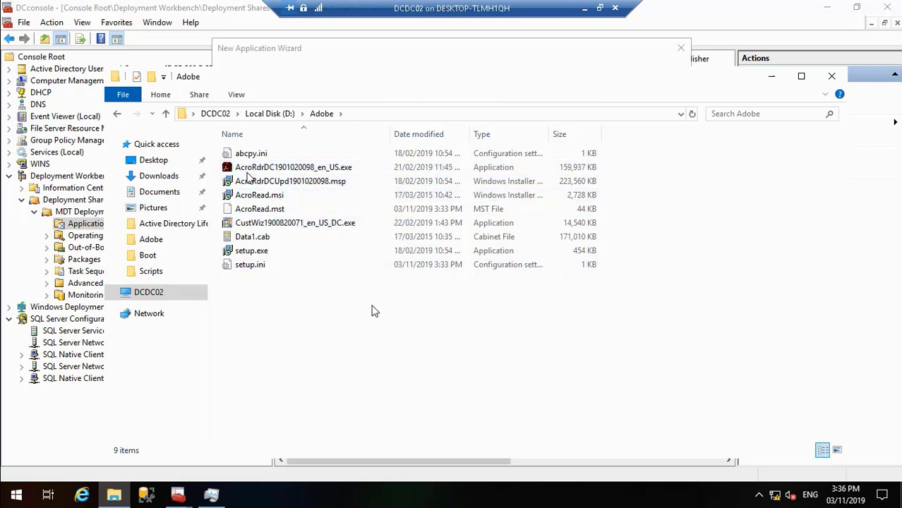
Copy the file name AcroRead.msi without renaming it, then cancel the wizard and close the folder.
{"action": "left_click", "coordinate": [273, 199]}
{"action": "right_click", "coordinate": [273, 200]}
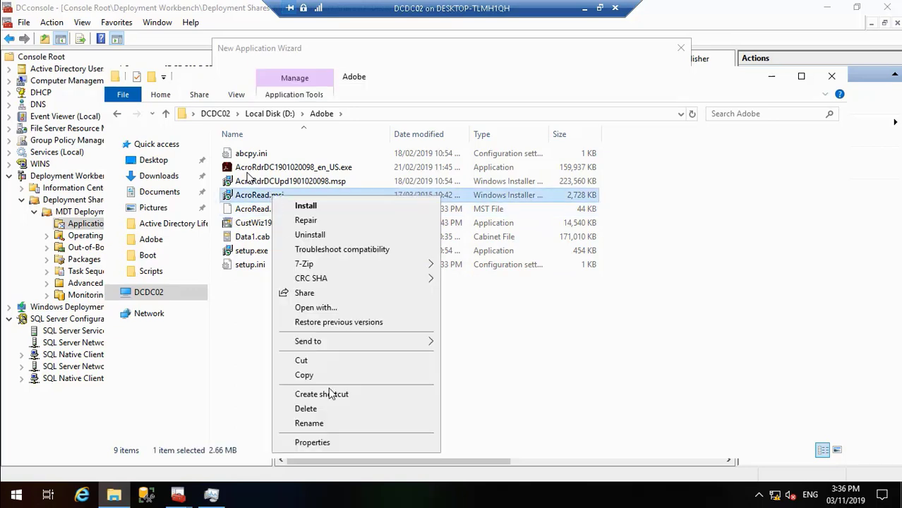
{"action": "left_click", "coordinate": [336, 425]}
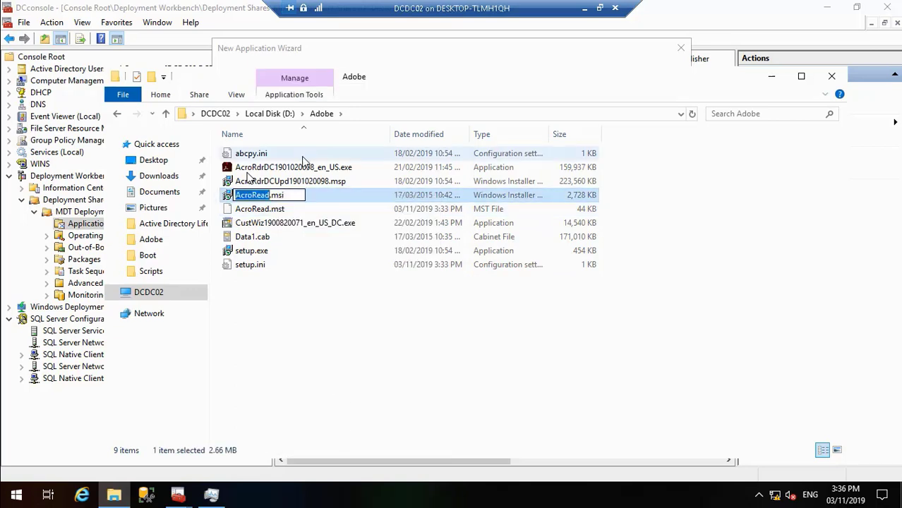
{"action": "left_click_drag", "start_coordinate": [290, 194], "coordinate": [216, 190]}
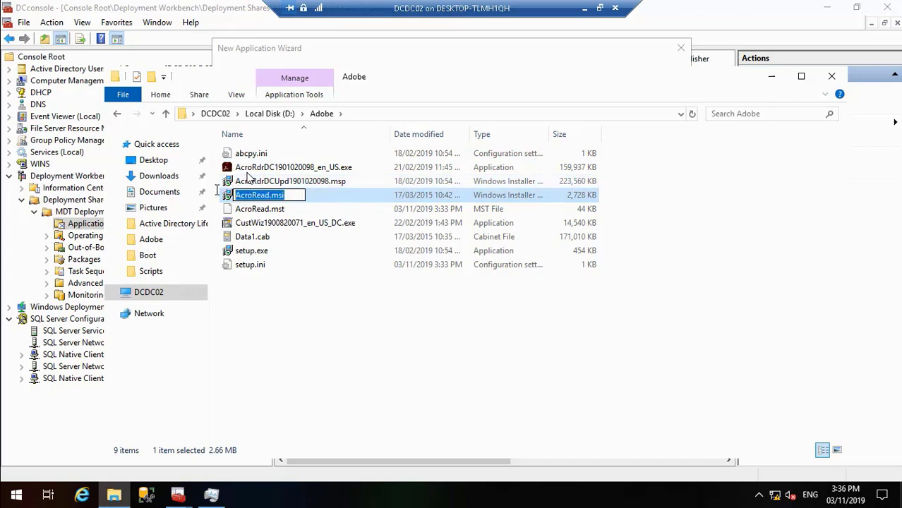
{"action": "left_click", "coordinate": [488, 413]}
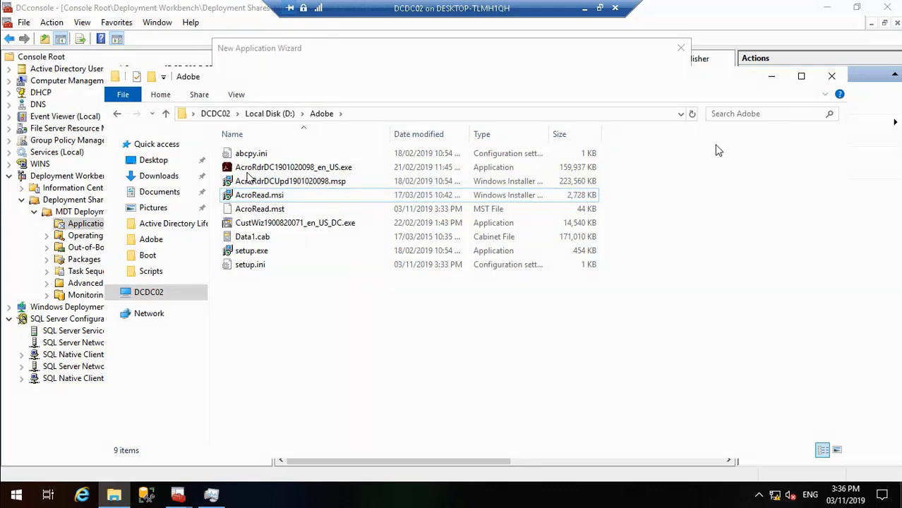
{"action": "left_click", "coordinate": [681, 51]}
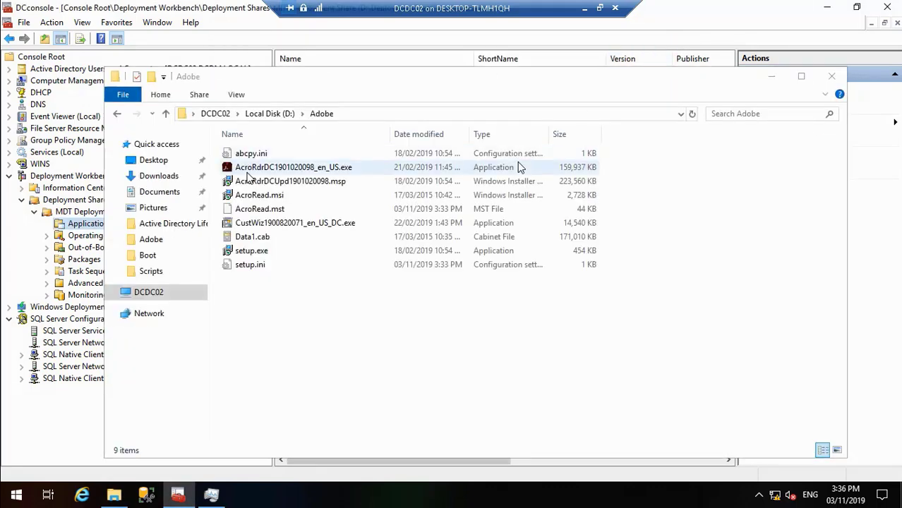
{"action": "left_click", "coordinate": [832, 76]}
Start a new application with source files, with publisher 'Adobe' and name 'Reader'.
{"action": "left_click", "coordinate": [178, 494]}
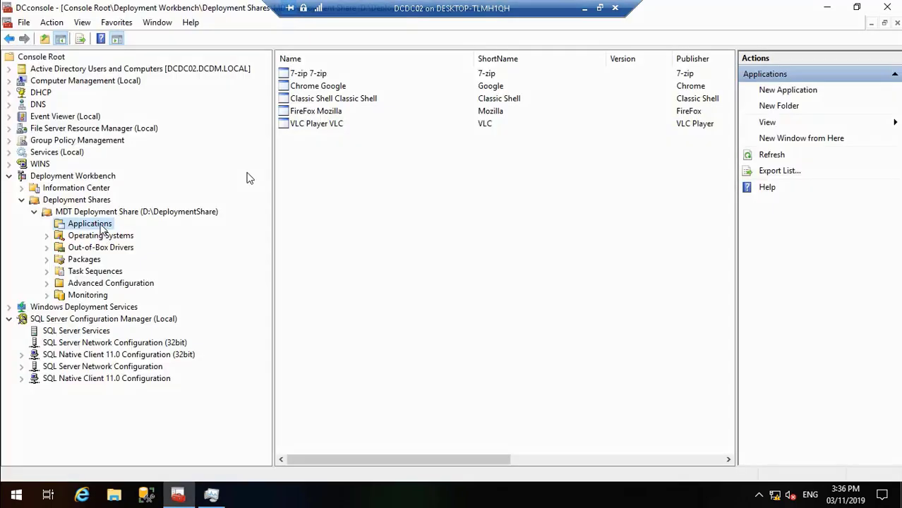
{"action": "right_click", "coordinate": [100, 223]}
{"action": "left_click", "coordinate": [151, 233]}
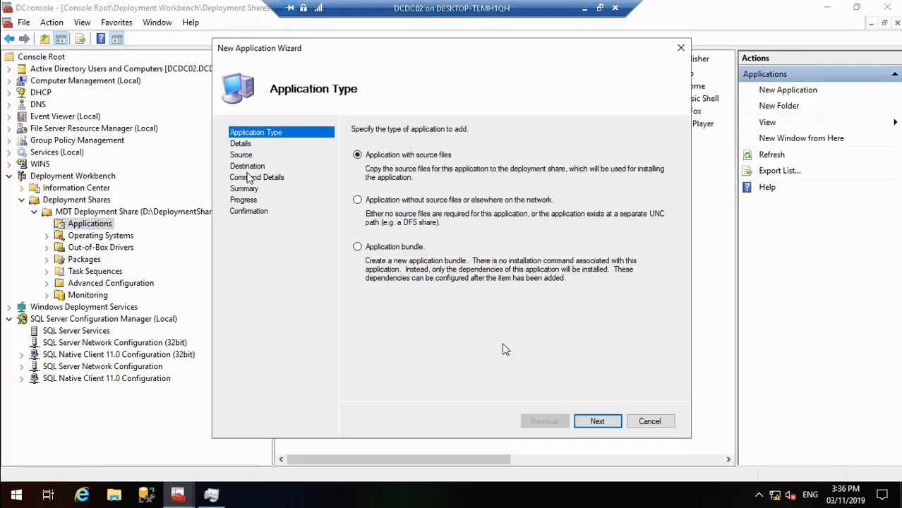
{"action": "left_click", "coordinate": [597, 421]}
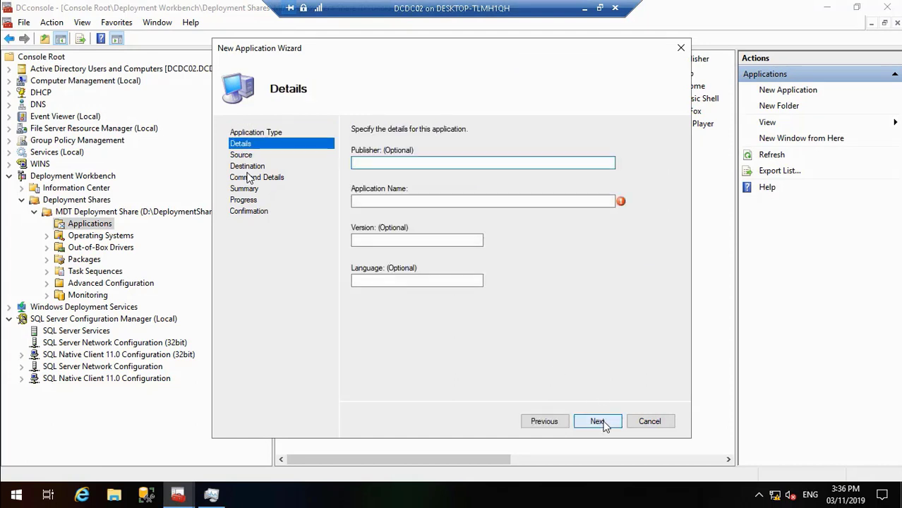
{"action": "type", "text": "Adobe"}
{"action": "left_click", "coordinate": [375, 202]}
{"action": "type", "text": "rea"}
{"action": "key", "text": "BackSpace"}
{"action": "key", "text": "BackSpace"}
{"action": "key", "text": "BackSpace"}
{"action": "type", "text": "Reader"}
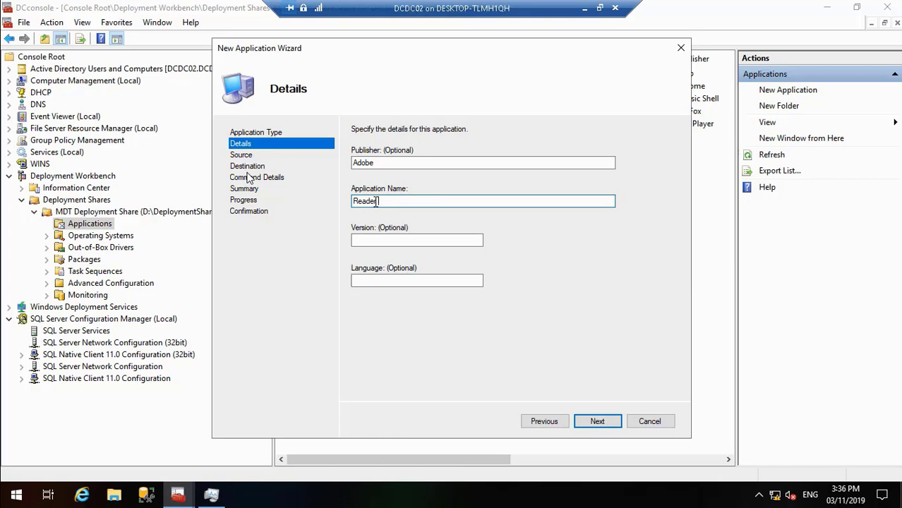
Set the application's source directory to D:\Adobe.
{"action": "left_click", "coordinate": [598, 421]}
{"action": "left_click", "coordinate": [653, 169]}
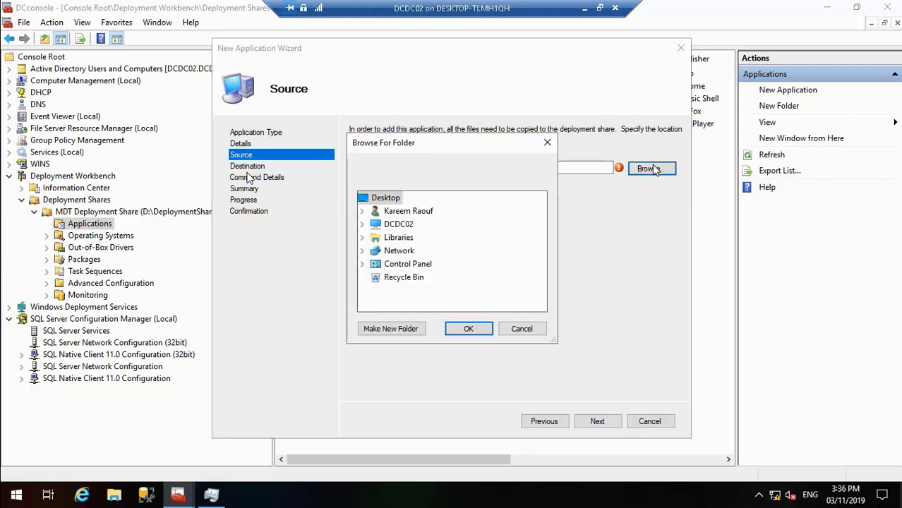
{"action": "left_click", "coordinate": [363, 225]}
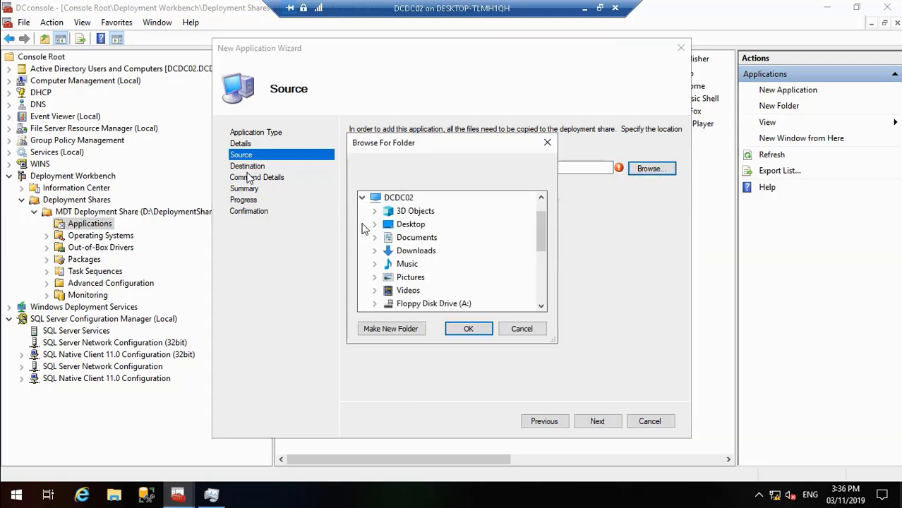
{"action": "left_click", "coordinate": [542, 306]}
{"action": "left_click", "coordinate": [542, 306]}
{"action": "left_click", "coordinate": [541, 306]}
{"action": "left_click", "coordinate": [542, 306]}
{"action": "left_click", "coordinate": [542, 306]}
{"action": "left_click", "coordinate": [542, 307]}
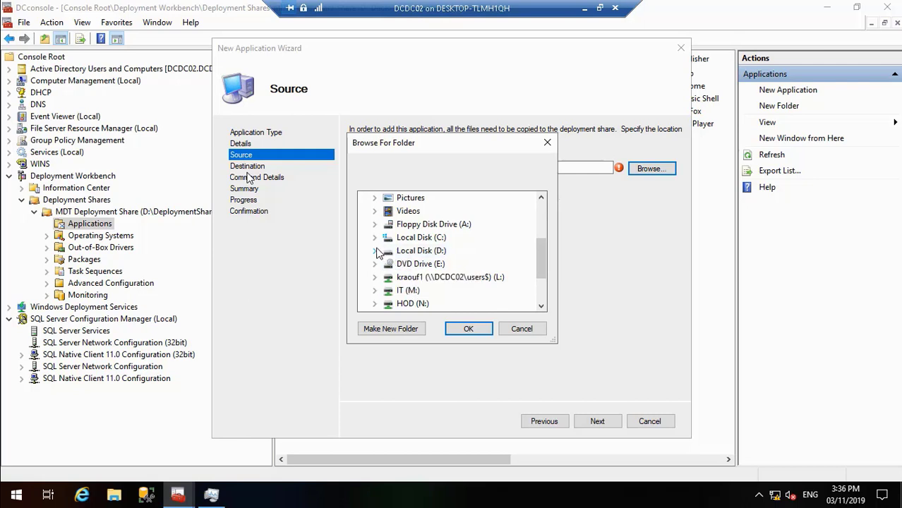
{"action": "left_click", "coordinate": [375, 250]}
{"action": "left_click", "coordinate": [396, 225]}
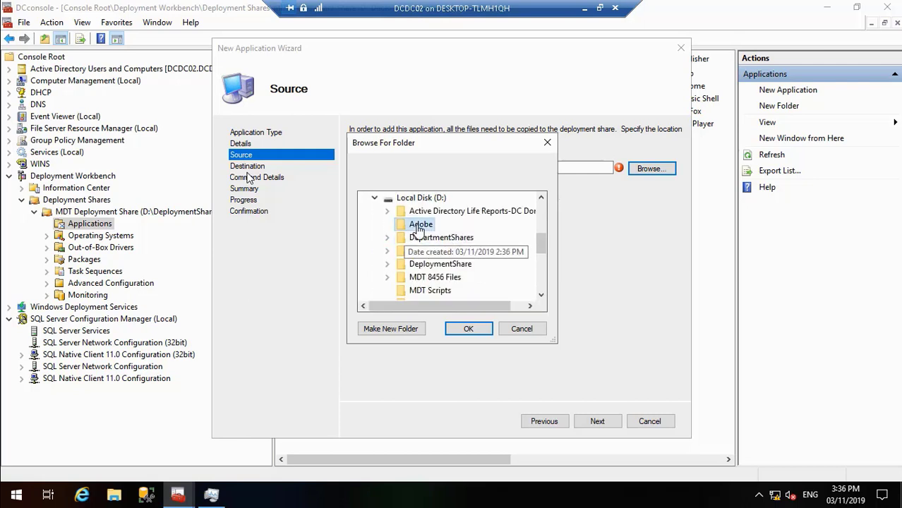
{"action": "left_click", "coordinate": [468, 330]}
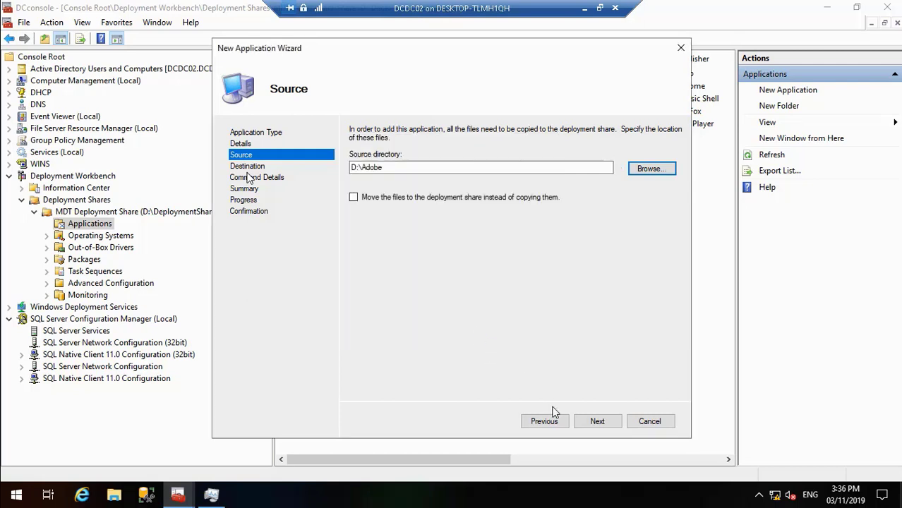
Keep destination 'Adobe Reader DC', paste AcroRead.msi as the command line, and start the import.
{"action": "left_click", "coordinate": [597, 421]}
{"action": "left_click", "coordinate": [597, 421]}
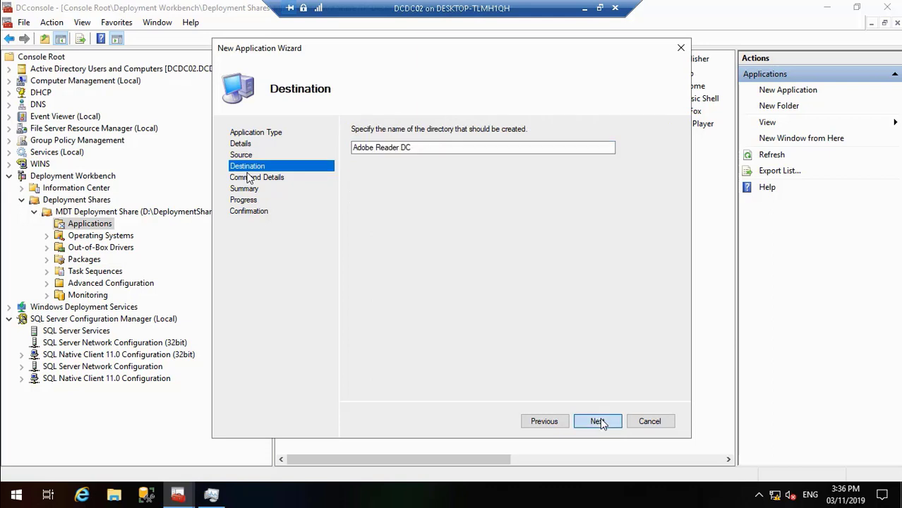
{"action": "type", "text": "AcroRead.msi"}
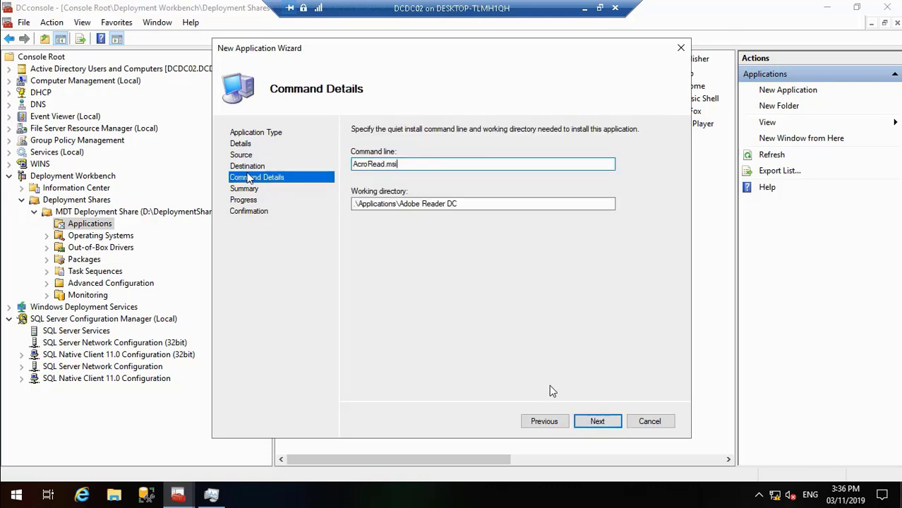
{"action": "left_click", "coordinate": [601, 421]}
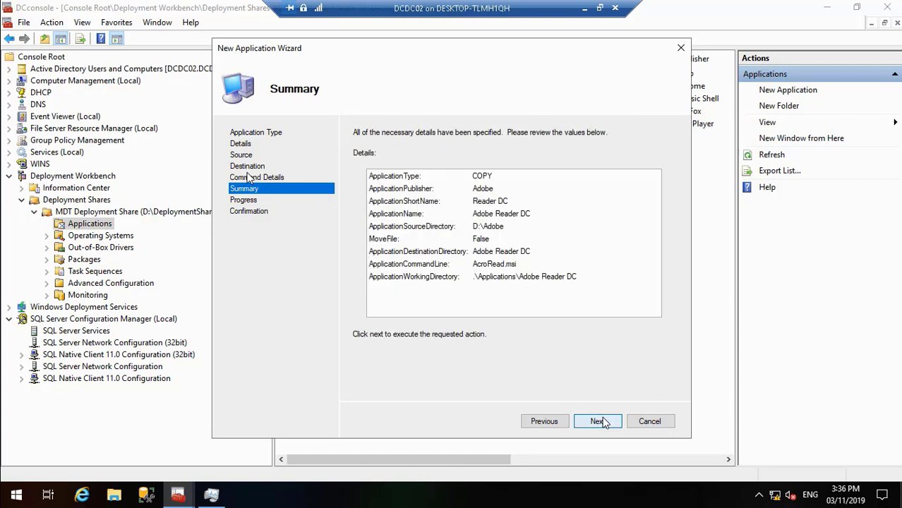
{"action": "left_click", "coordinate": [597, 421]}
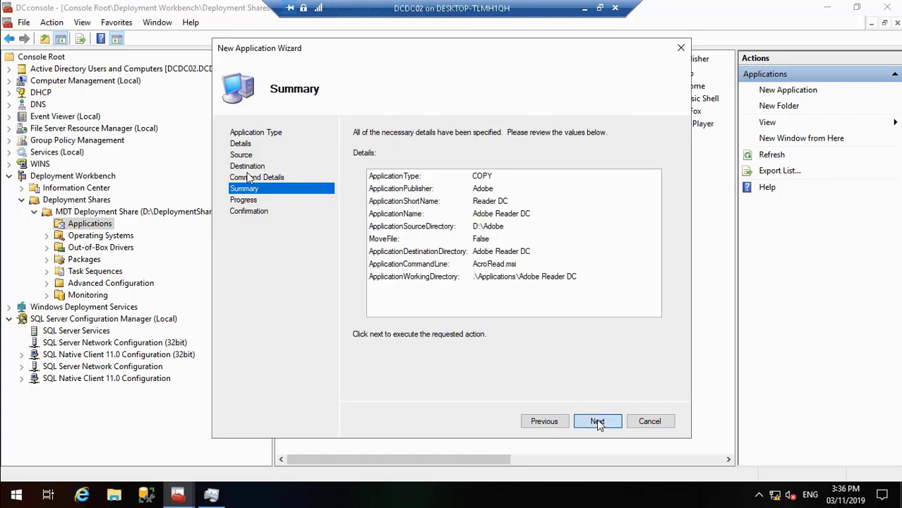
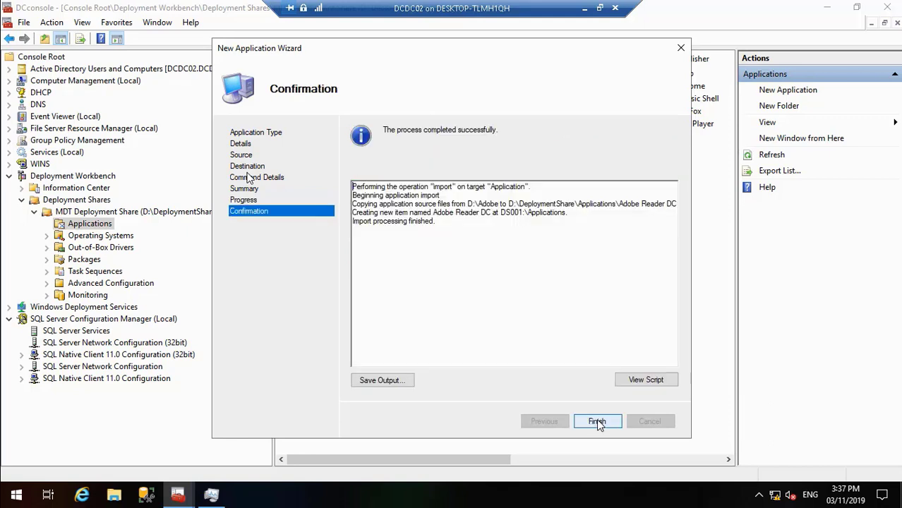
Finish the Adobe Reader DC import so it joins the deployment share's applications.
{"action": "left_click", "coordinate": [597, 422]}
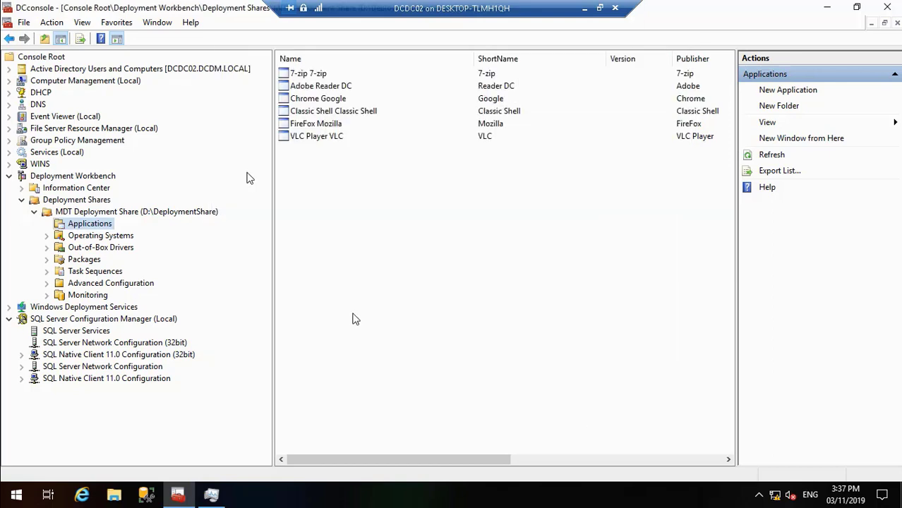
Leave full screen and start inserting a disc image into the VM's DVD drive from Data (D:).
{"action": "right_click", "coordinate": [88, 224]}
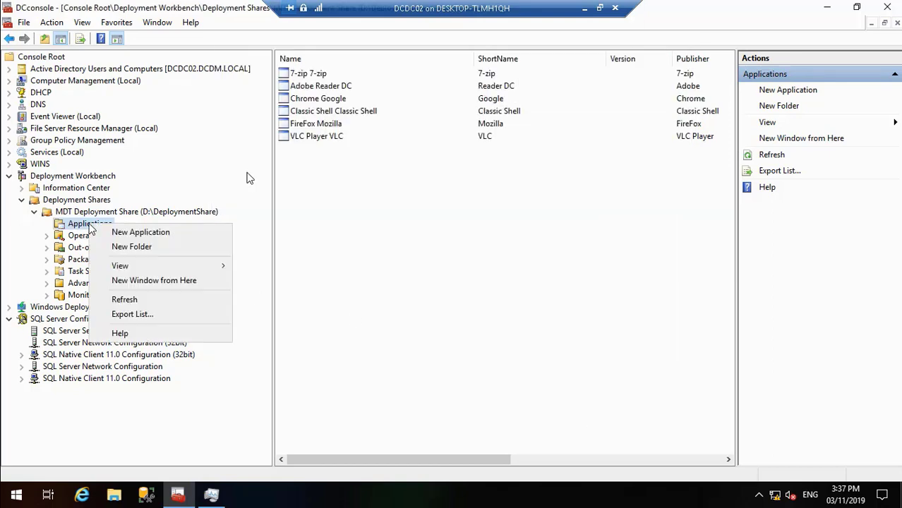
{"action": "left_click", "coordinate": [599, 8]}
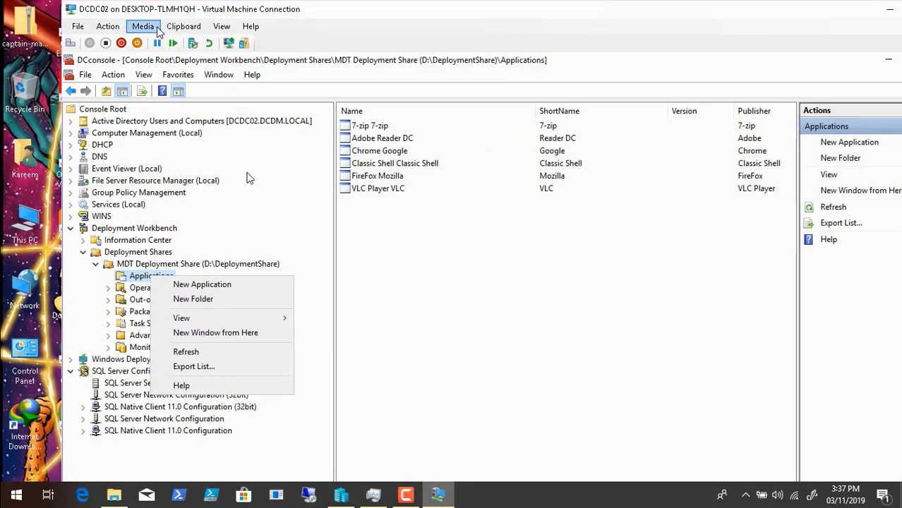
{"action": "left_click", "coordinate": [146, 28]}
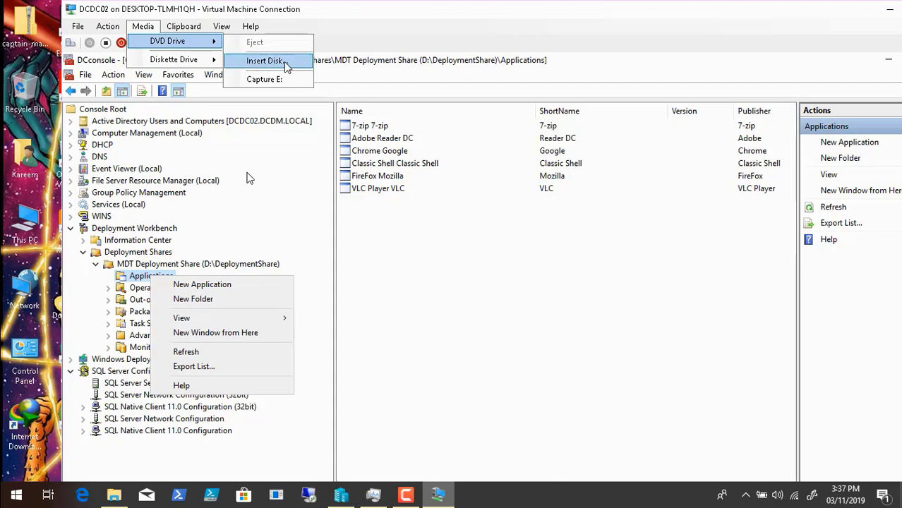
{"action": "left_click", "coordinate": [283, 61]}
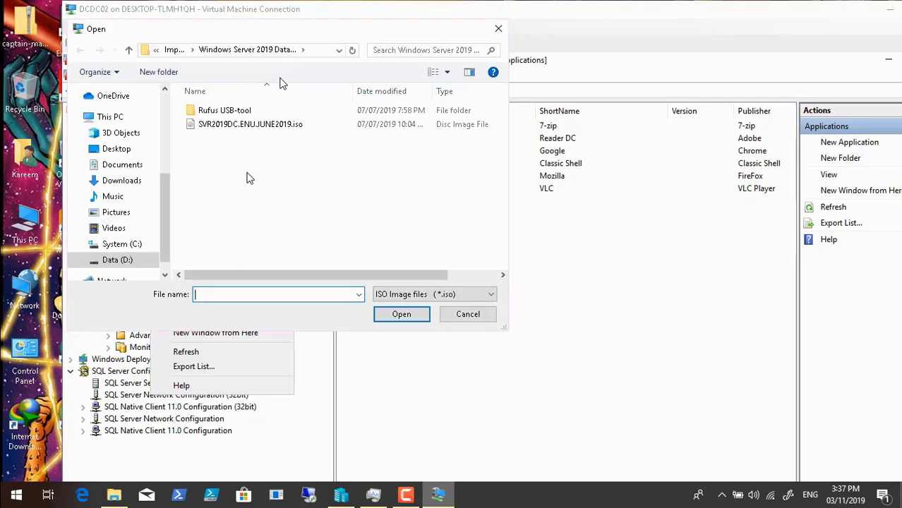
{"action": "left_click", "coordinate": [173, 51]}
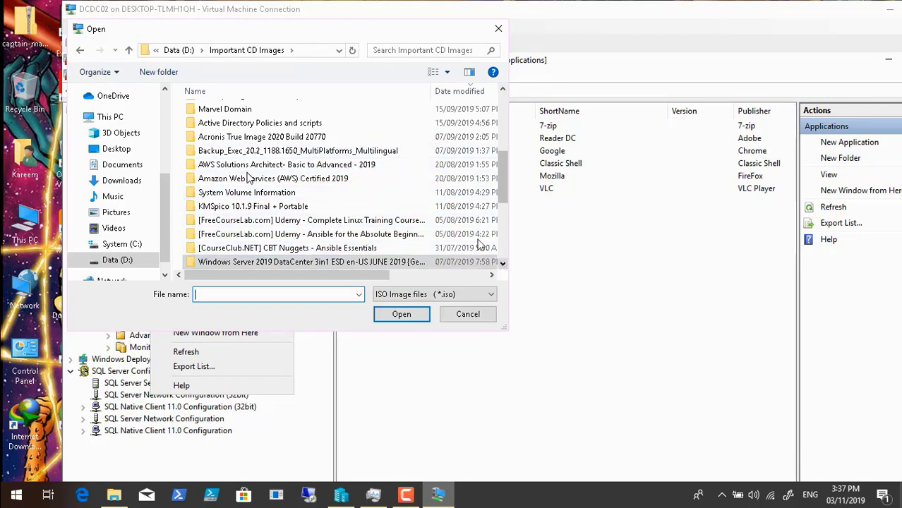
{"action": "left_click", "coordinate": [179, 50]}
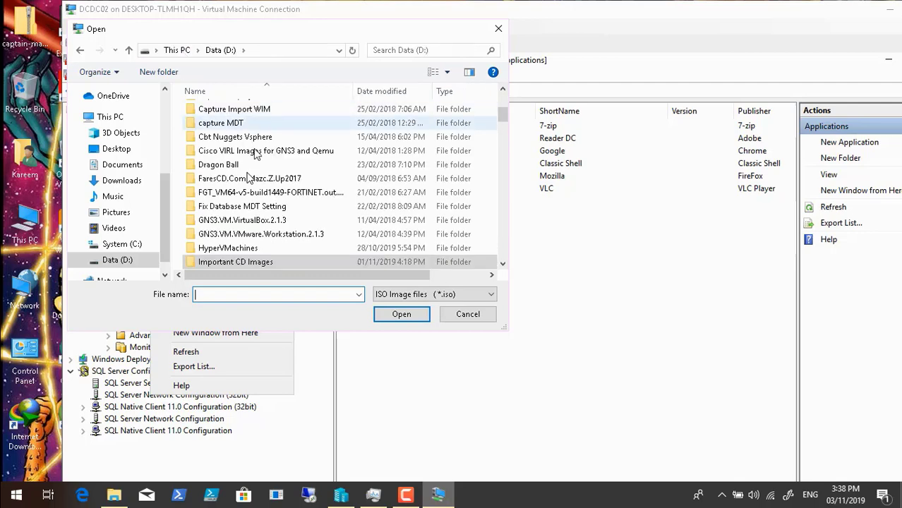
{"action": "left_click", "coordinate": [504, 96]}
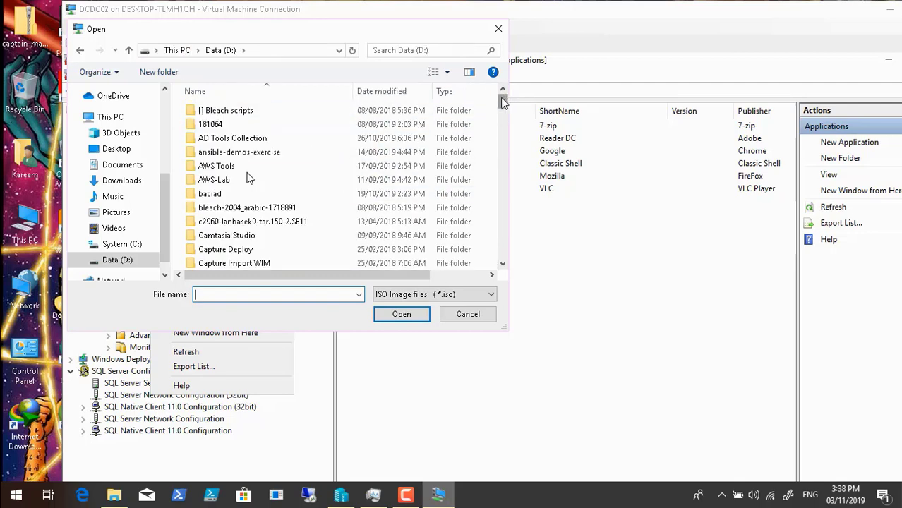
Load the ProPlus_Visio_Project_2016 ISO from AD Tools Collection\AD Tools 17-05-2019 into the DVD drive.
{"action": "double_click", "coordinate": [250, 138]}
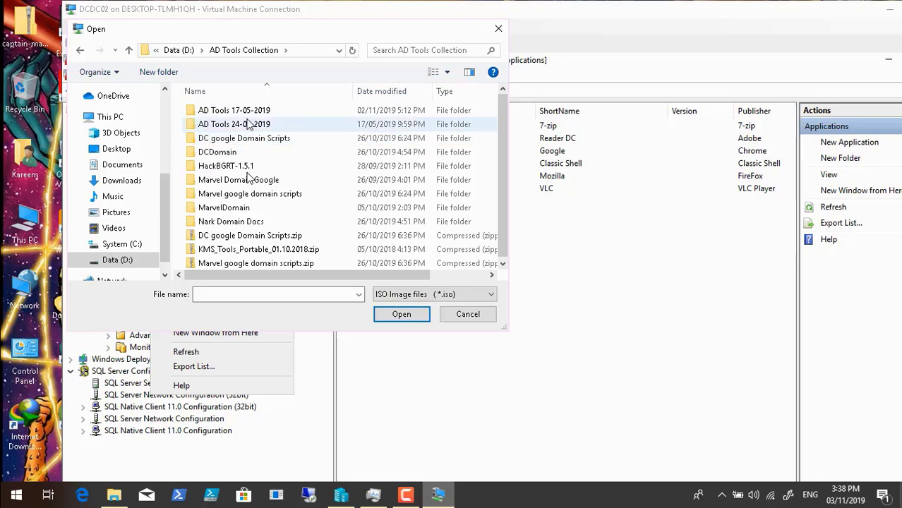
{"action": "double_click", "coordinate": [251, 113]}
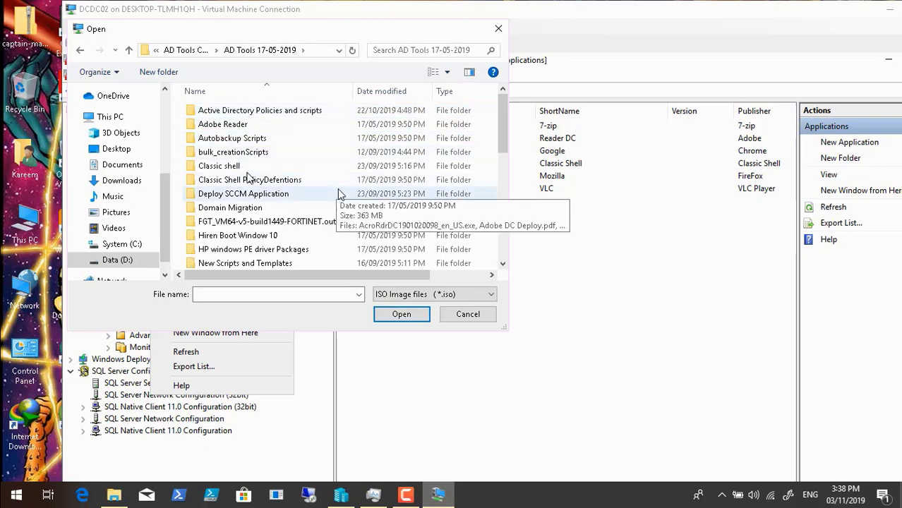
{"action": "left_click", "coordinate": [502, 264]}
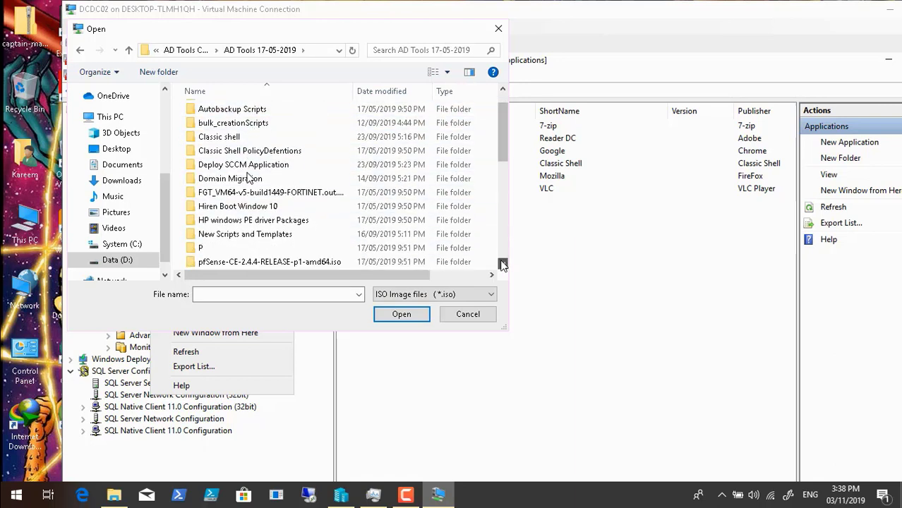
{"action": "left_click", "coordinate": [502, 264]}
{"action": "left_click", "coordinate": [502, 264]}
{"action": "left_click", "coordinate": [502, 264]}
{"action": "left_click", "coordinate": [503, 264]}
{"action": "left_click", "coordinate": [502, 264]}
{"action": "left_click", "coordinate": [503, 264]}
{"action": "left_click", "coordinate": [502, 264]}
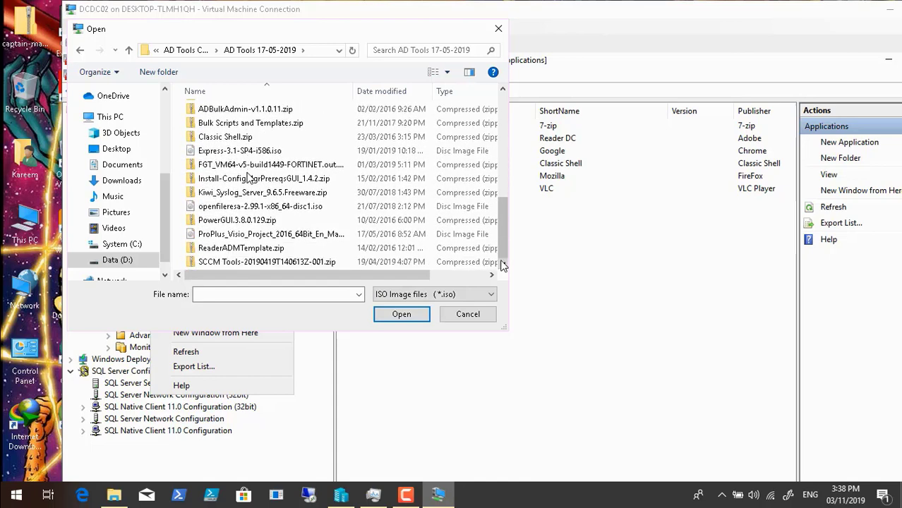
{"action": "left_click", "coordinate": [343, 236]}
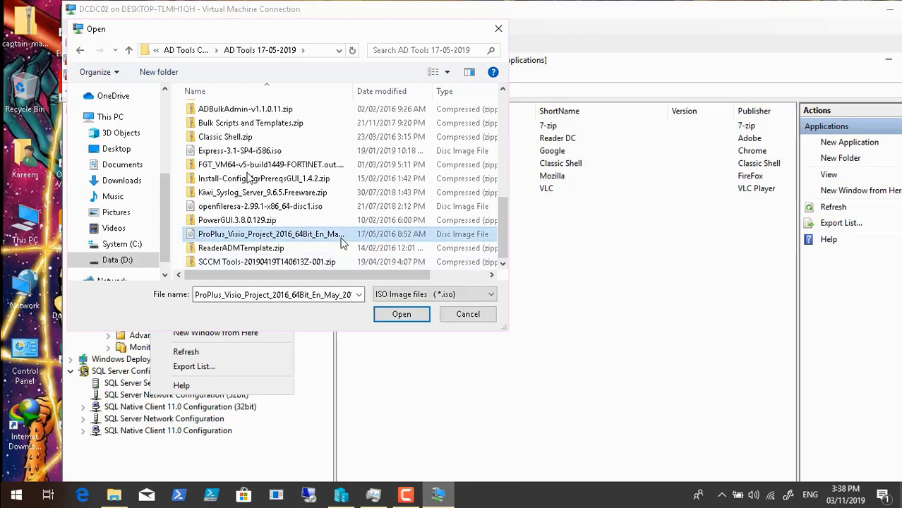
{"action": "left_click", "coordinate": [401, 314]}
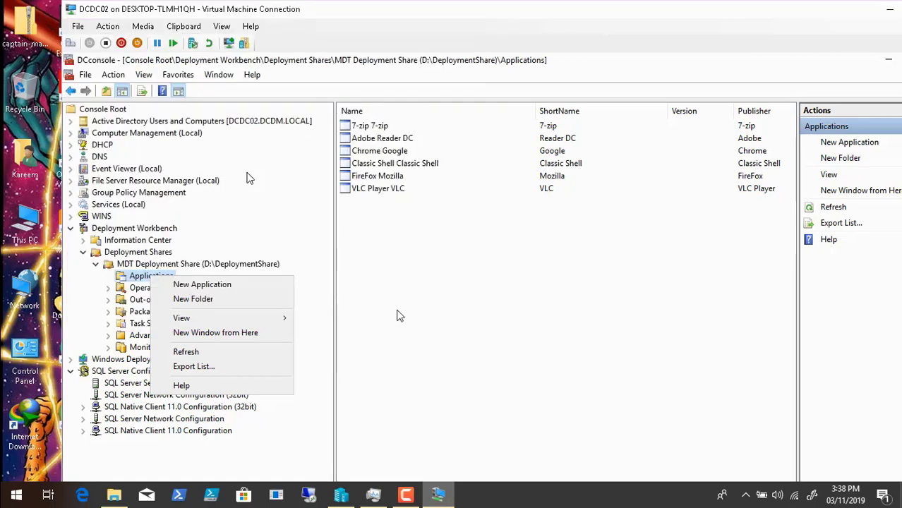
Start a new application with source files, with the VM shown full screen.
{"action": "left_click", "coordinate": [225, 288]}
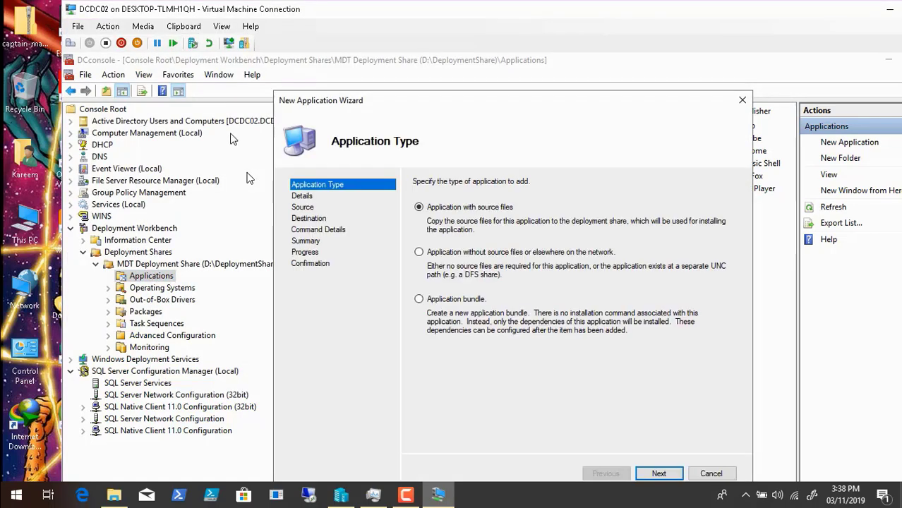
{"action": "left_click", "coordinate": [240, 41]}
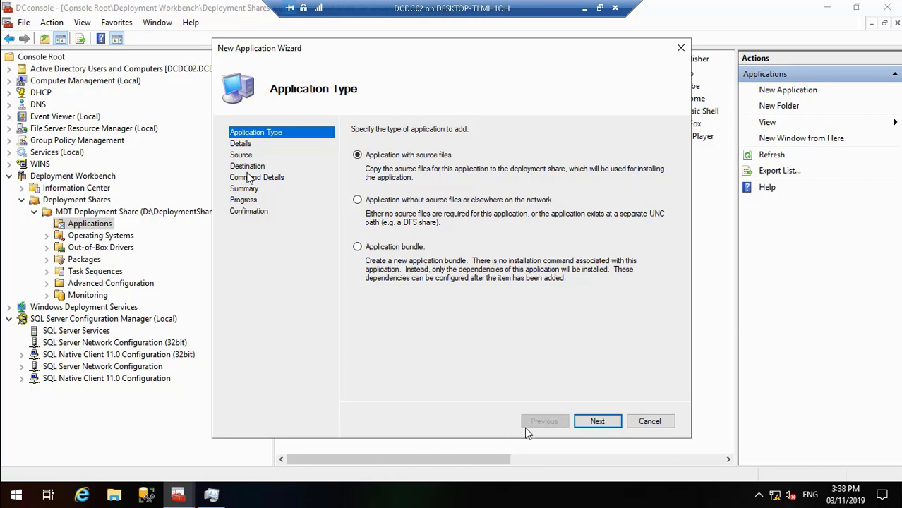
{"action": "left_click", "coordinate": [597, 421]}
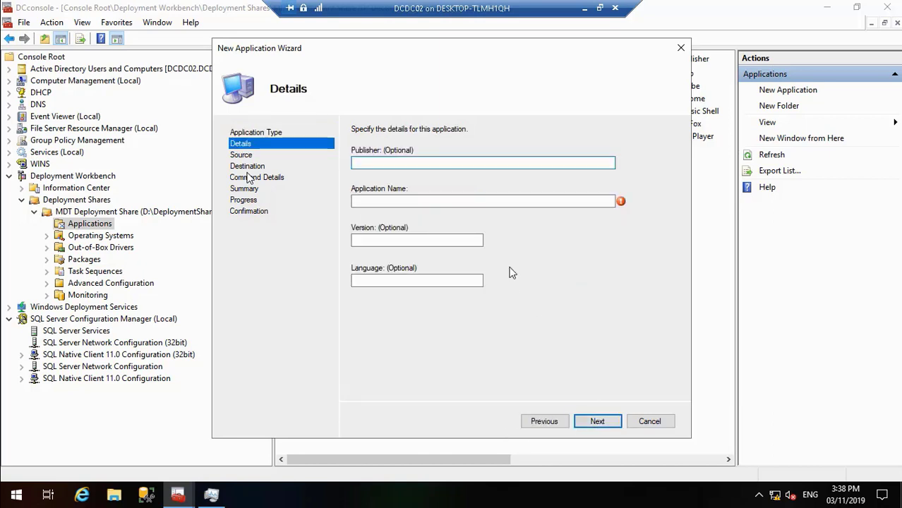
Enter Office 2016 as both publisher and application name, then browse for the source folder.
{"action": "type", "text": "Office 2016"}
{"action": "left_click", "coordinate": [427, 201]}
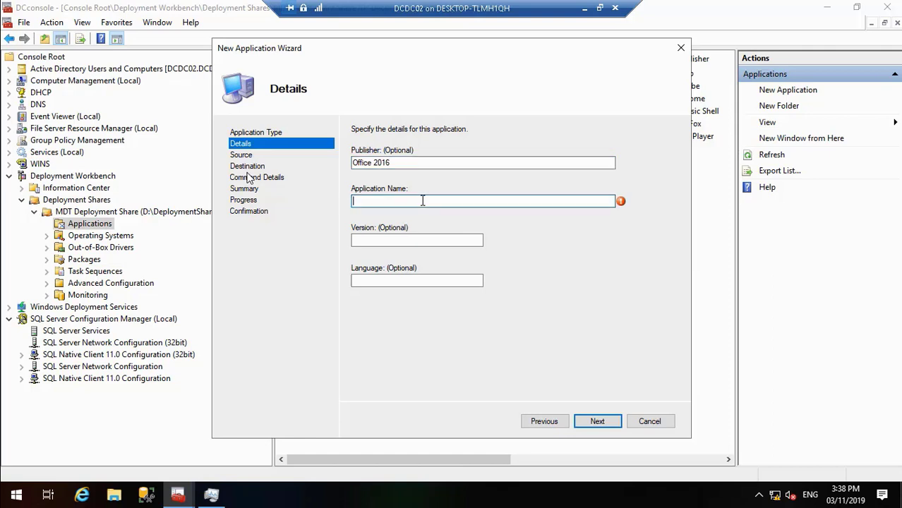
{"action": "left_click", "coordinate": [382, 165]}
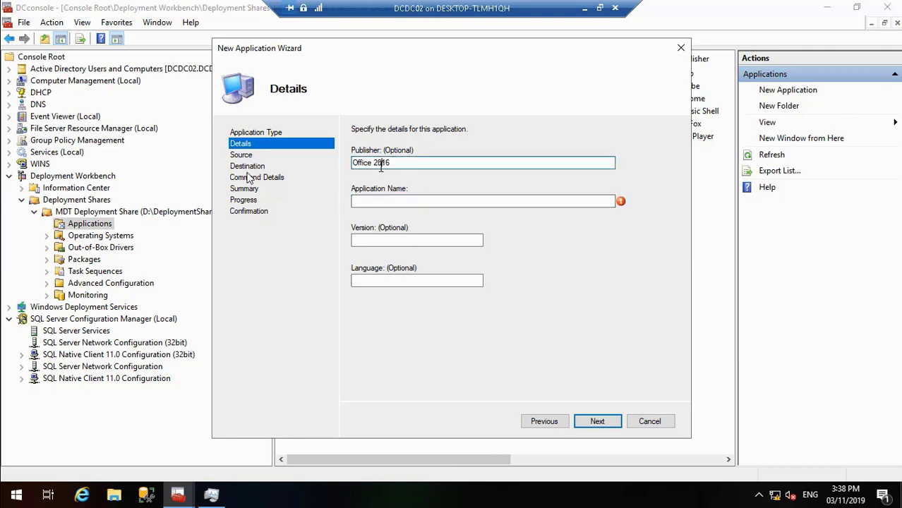
{"action": "left_click_drag", "start_coordinate": [406, 162], "coordinate": [315, 157]}
{"action": "key", "text": "ctrl+c"}
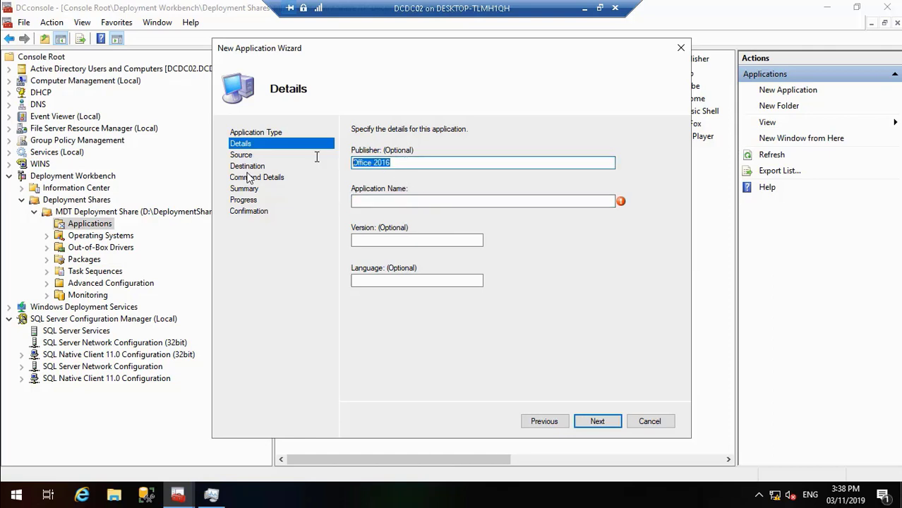
{"action": "left_click", "coordinate": [359, 200]}
{"action": "key", "text": "ctrl+v"}
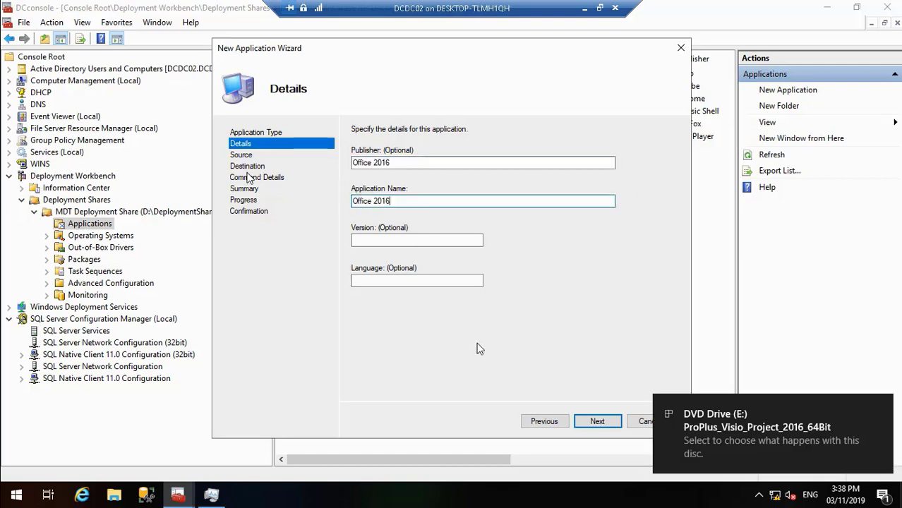
{"action": "left_click", "coordinate": [597, 422]}
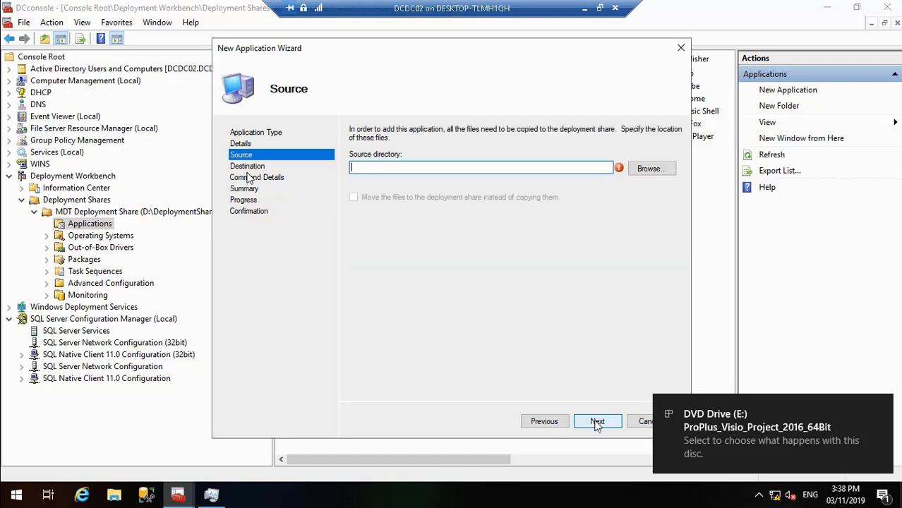
{"action": "left_click", "coordinate": [652, 169]}
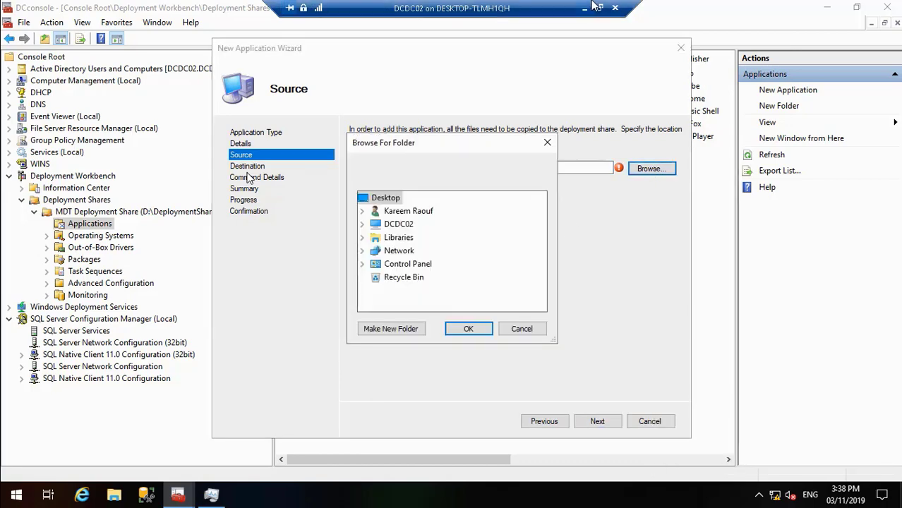
Minimize the VM and seek the tutorial video back to 47:11, before the wizard details.
{"action": "left_click", "coordinate": [585, 10]}
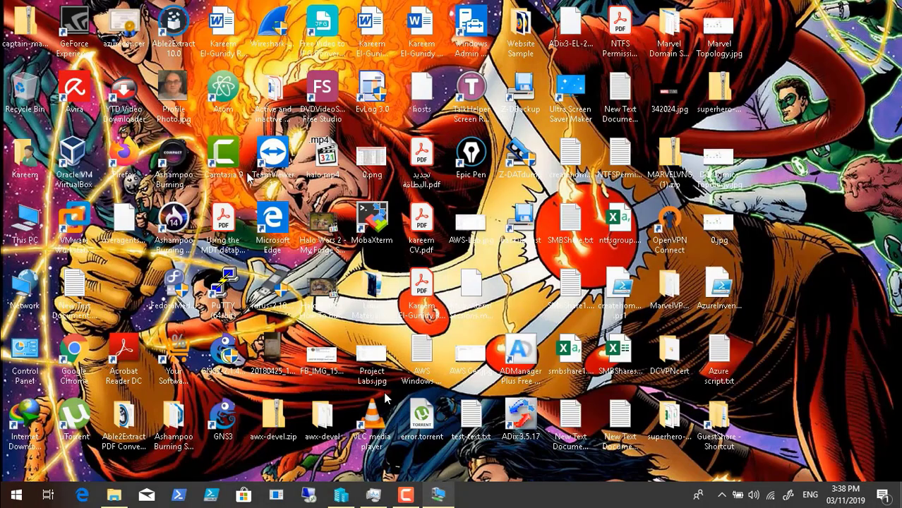
{"action": "left_click", "coordinate": [406, 496]}
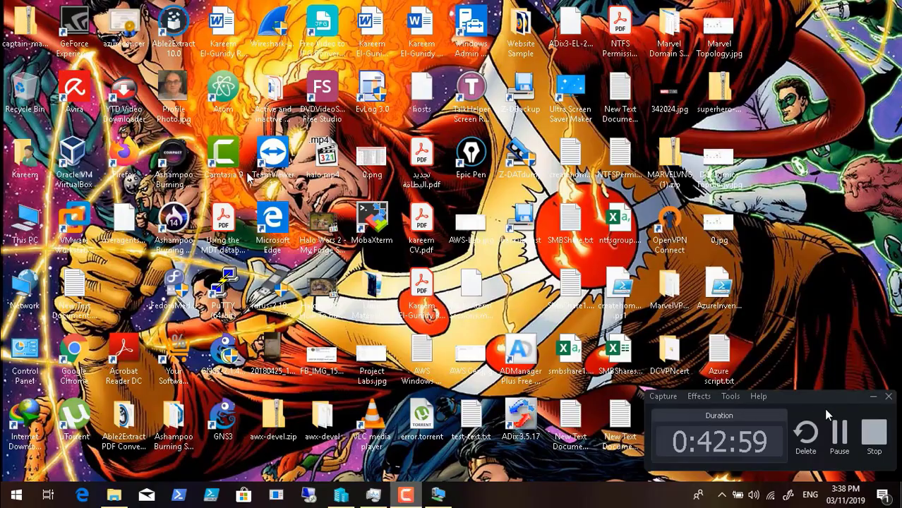
{"action": "left_click", "coordinate": [839, 434]}
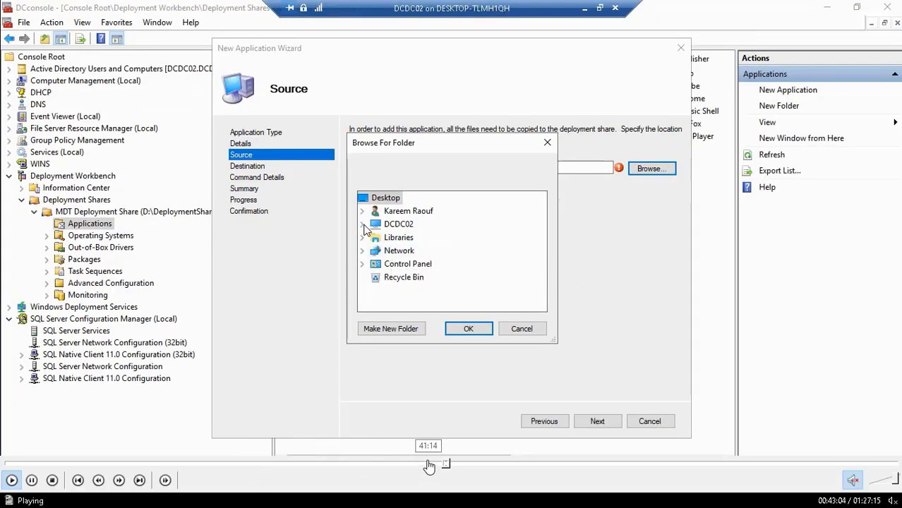
{"action": "left_click", "coordinate": [452, 465]}
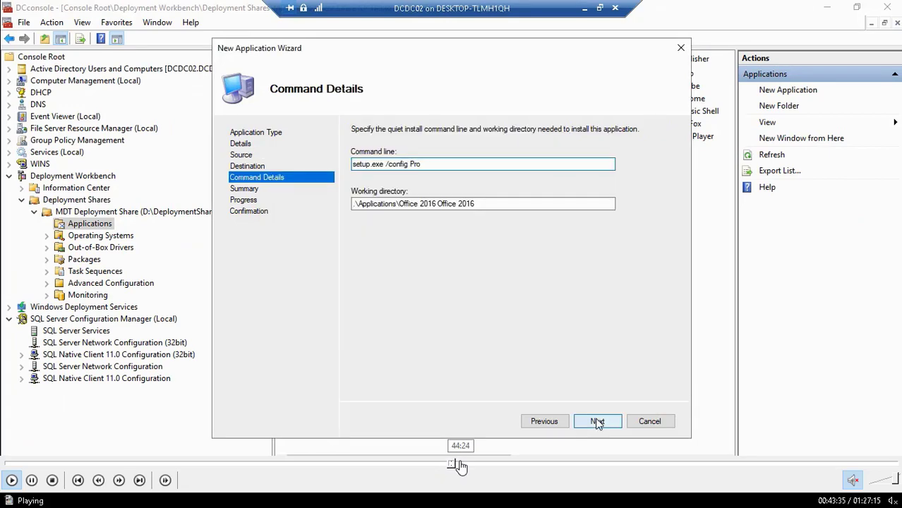
{"action": "left_click", "coordinate": [460, 464]}
{"action": "left_click", "coordinate": [477, 464]}
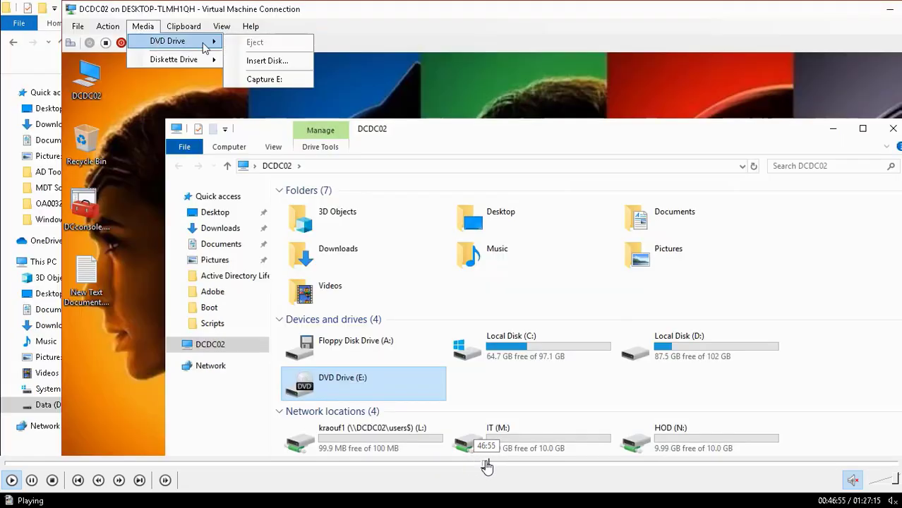
{"action": "left_click", "coordinate": [487, 464]}
{"action": "left_click", "coordinate": [491, 464]}
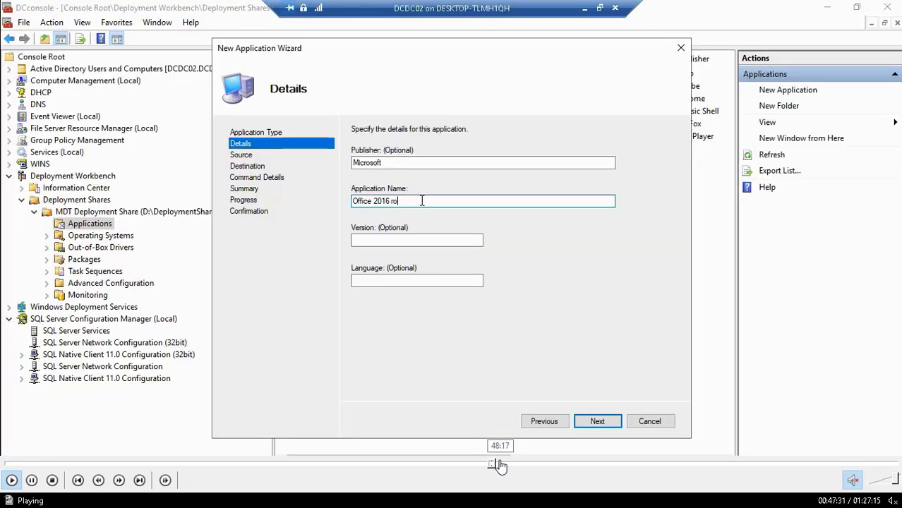
{"action": "left_click", "coordinate": [490, 465]}
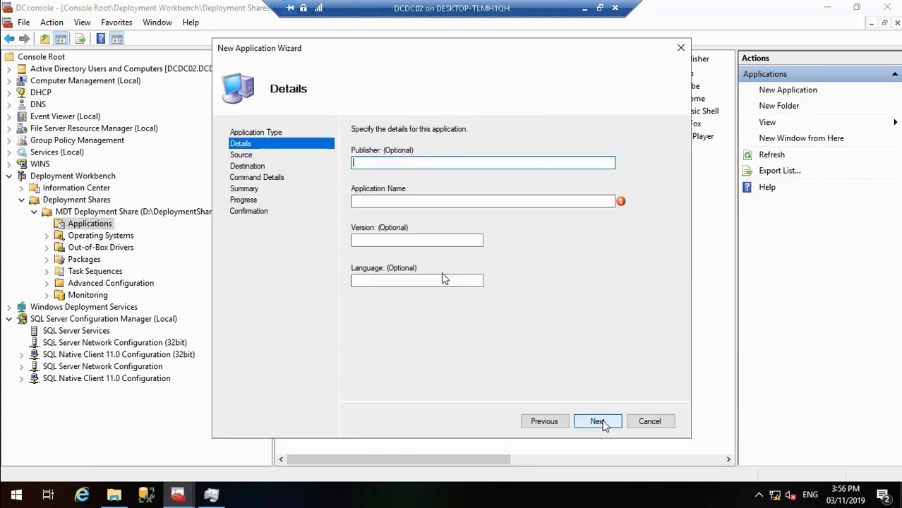
Enter Microsoft as publisher and Office 2016 ProPlus as the application name.
{"action": "type", "text": "Microsoft"}
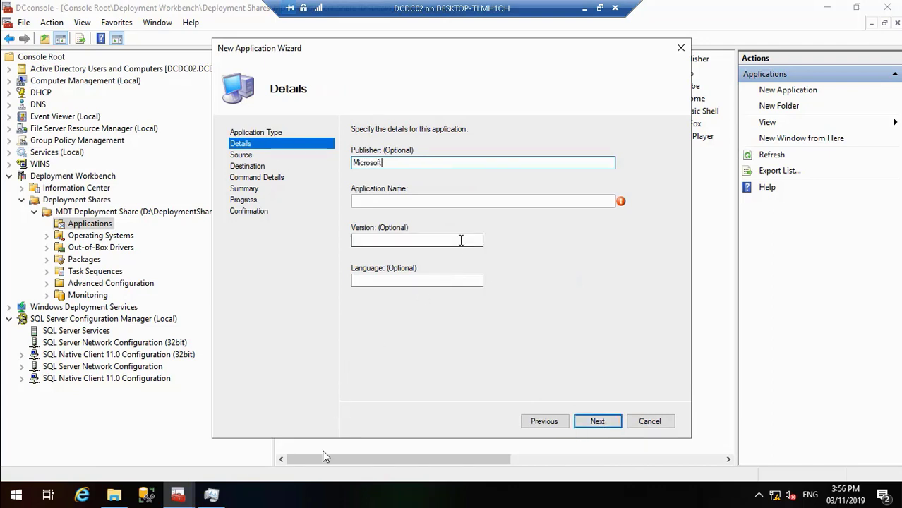
{"action": "mouse_move", "coordinate": [362, 477]}
{"action": "left_click", "coordinate": [488, 464]}
{"action": "left_click", "coordinate": [489, 465]}
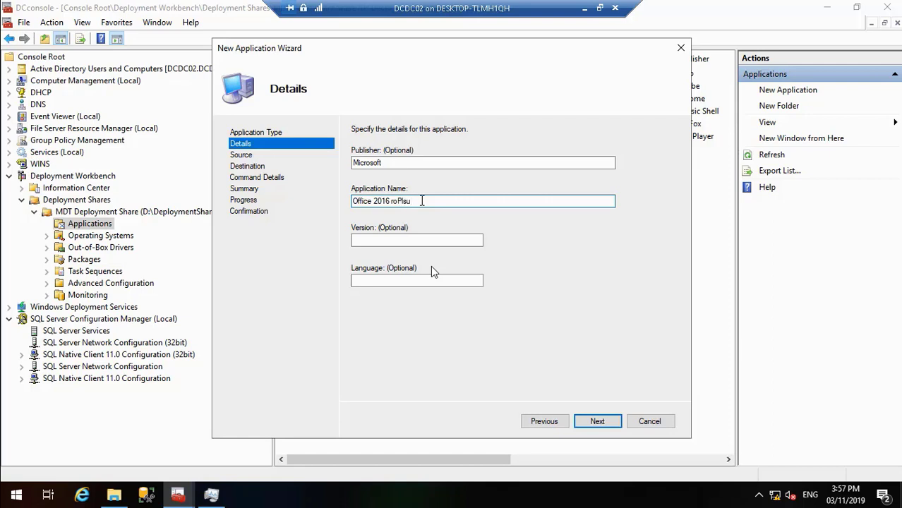
{"action": "type", "text": "ProPlus"}
Set the source directory to D:\Deploy SCCM Application\ProPlus_Visio_Project_2016_64Bit_En_May_2016.
{"action": "left_click", "coordinate": [596, 421]}
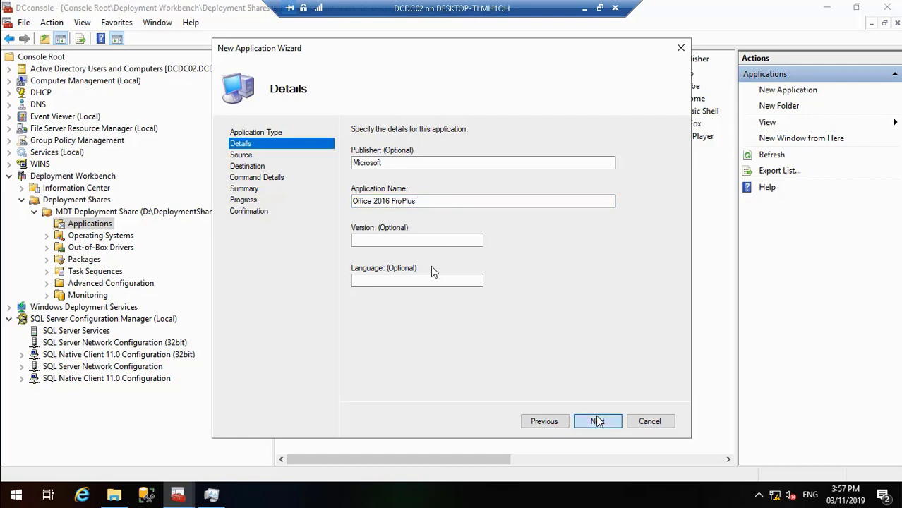
{"action": "left_click", "coordinate": [664, 175]}
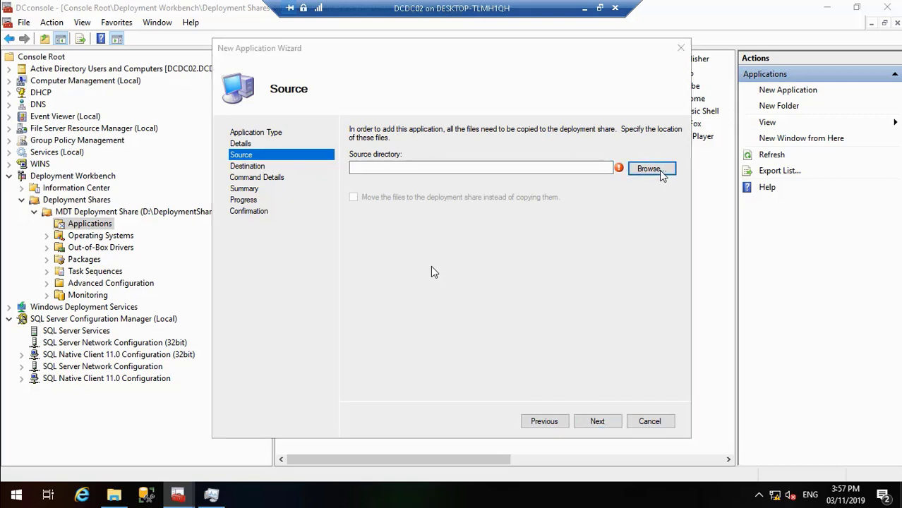
{"action": "left_click", "coordinate": [362, 224]}
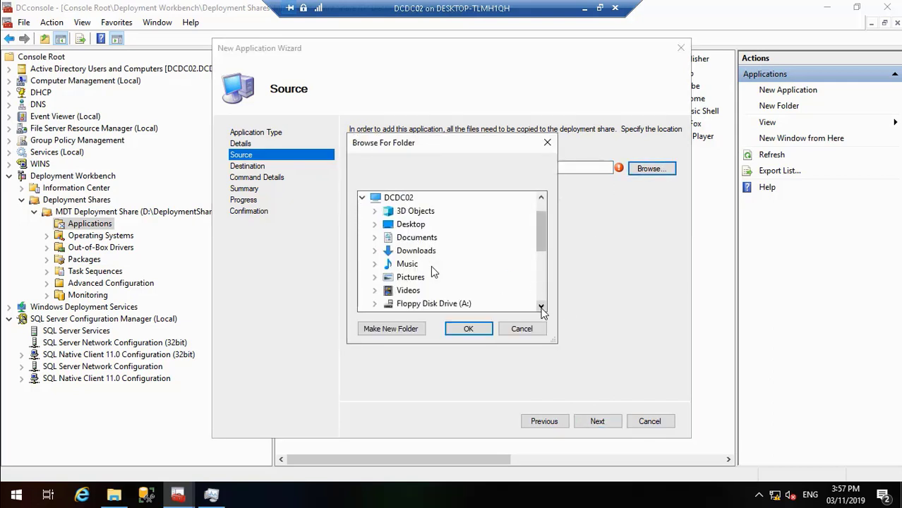
{"action": "left_click", "coordinate": [541, 306]}
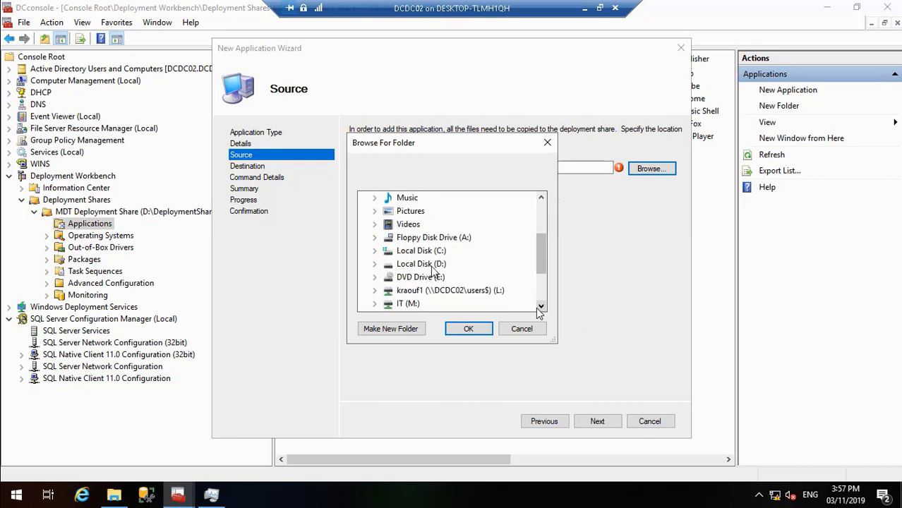
{"action": "left_click", "coordinate": [374, 264]}
{"action": "left_click", "coordinate": [387, 250]}
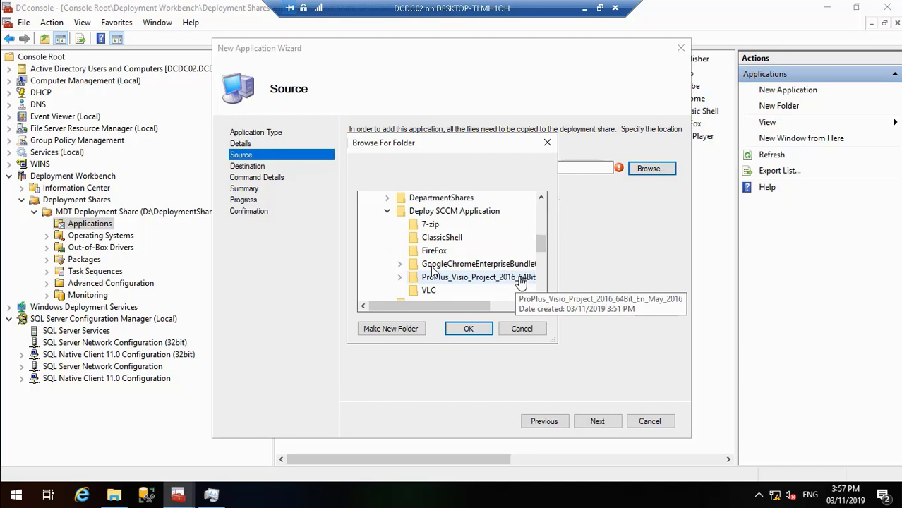
{"action": "double_click", "coordinate": [517, 278]}
{"action": "left_click", "coordinate": [468, 326]}
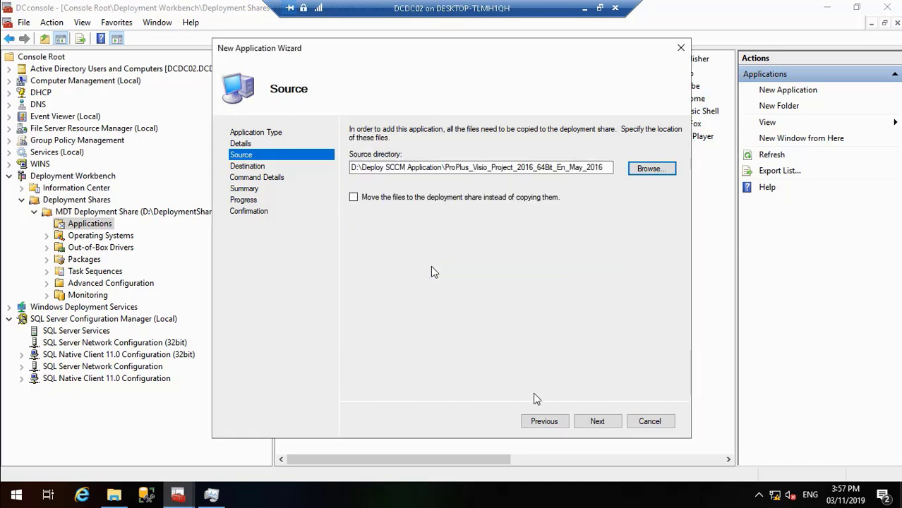
Keep the suggested destination folder name and begin the command line with setup.exe.
{"action": "left_click", "coordinate": [597, 421]}
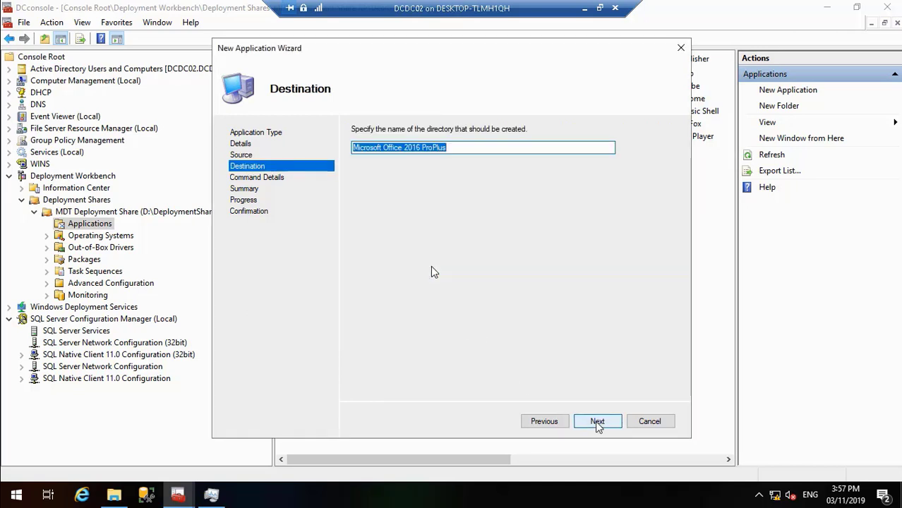
{"action": "left_click", "coordinate": [597, 421]}
{"action": "type", "text": "setu"}
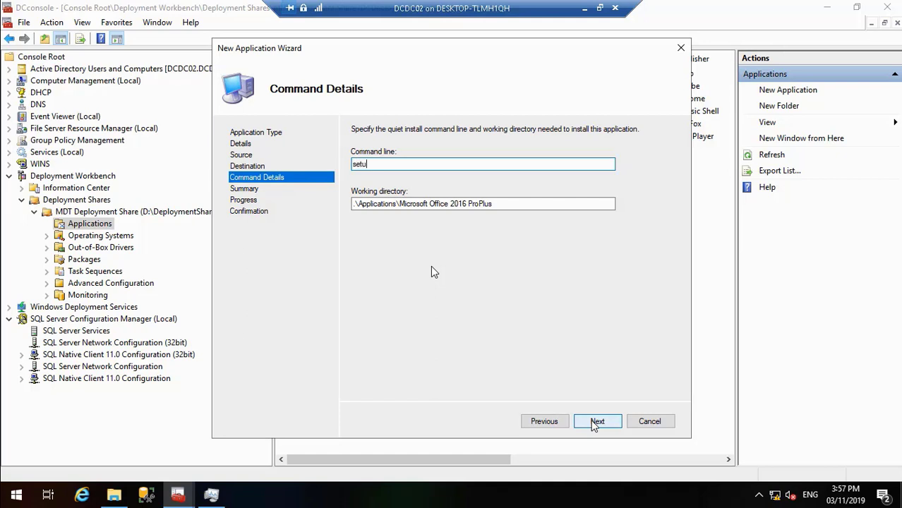
{"action": "type", "text": "p.exe"}
Complete the command line as setup.exe /config ProPlus.WW\config.xml.
{"action": "type", "text": "/config ProPlus.WW"}
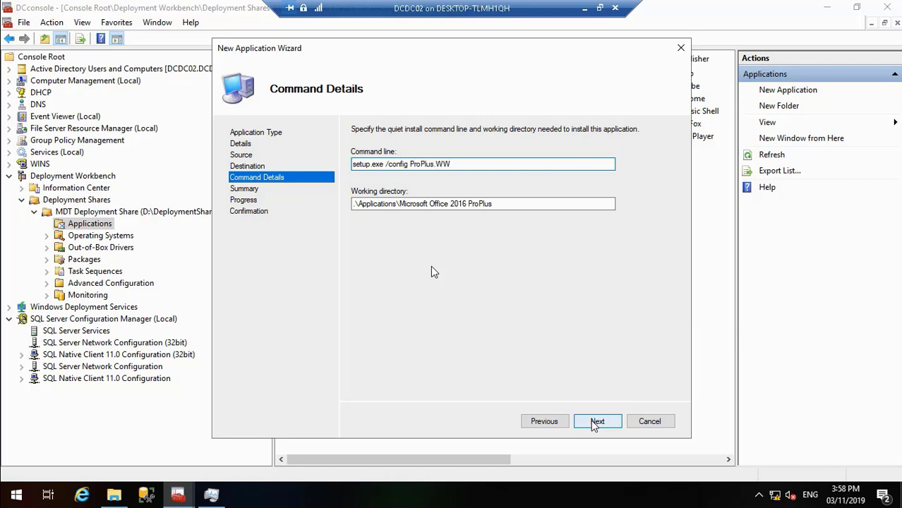
{"action": "type", "text": "\\config .xml"}
Run the Office 2016 ProPlus import from the summary and close the wizard once complete.
{"action": "left_click", "coordinate": [597, 421]}
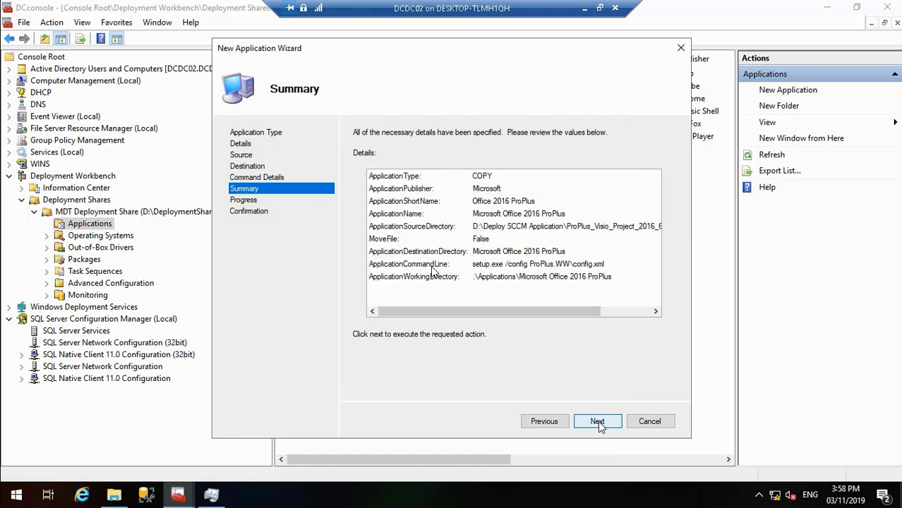
{"action": "left_click", "coordinate": [597, 421]}
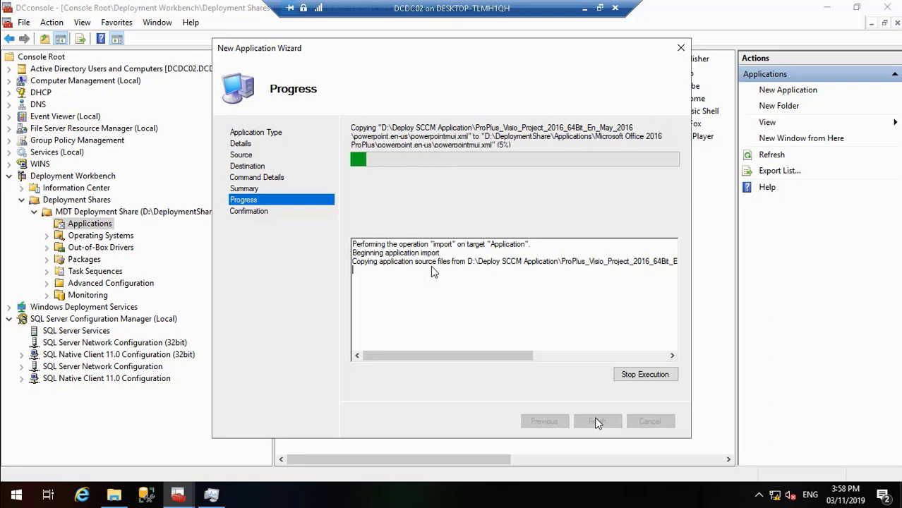
{"action": "left_click", "coordinate": [580, 8]}
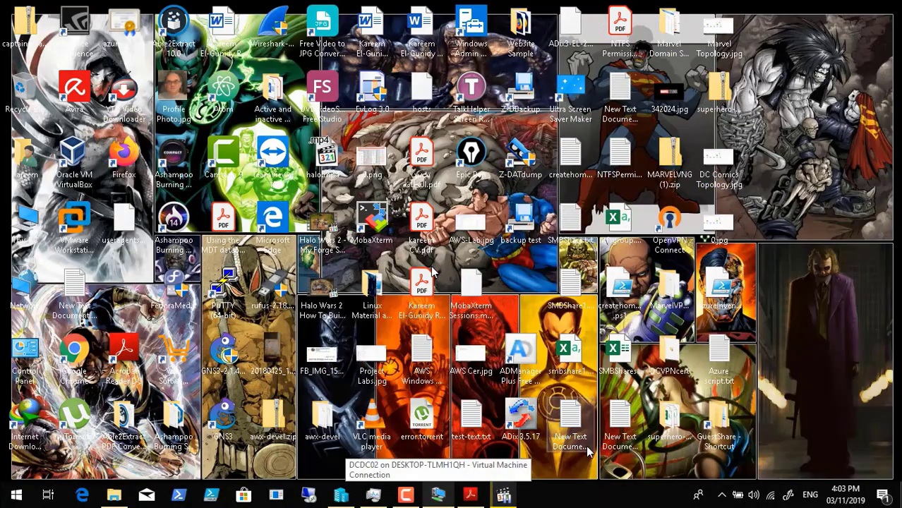
{"action": "left_click", "coordinate": [438, 495]}
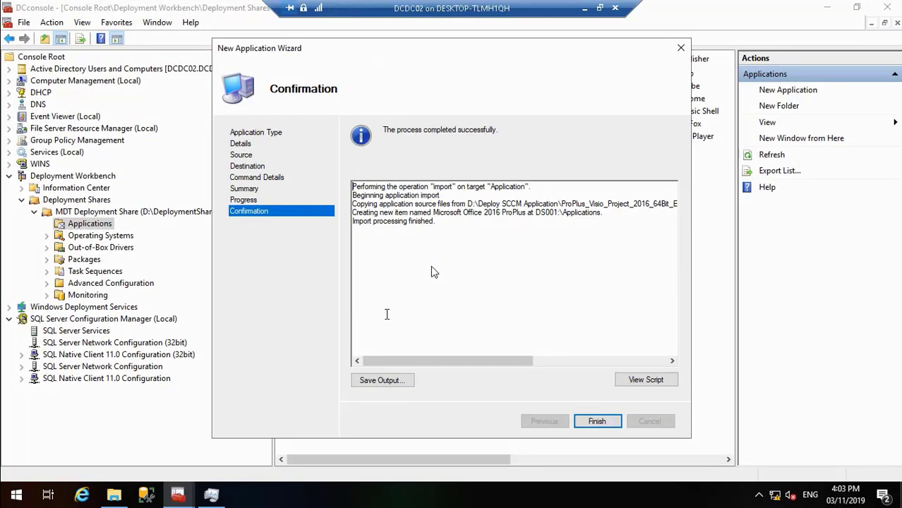
{"action": "left_click", "coordinate": [597, 421]}
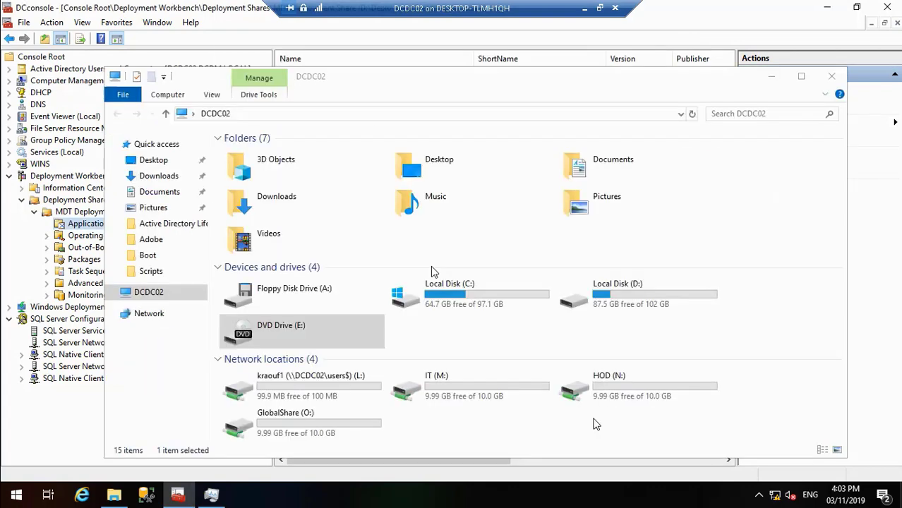
Close the file browser and open Office 2016 ProPlus Properties, reviewing Details, Dependencies and Office Products.
{"action": "left_click", "coordinate": [834, 79]}
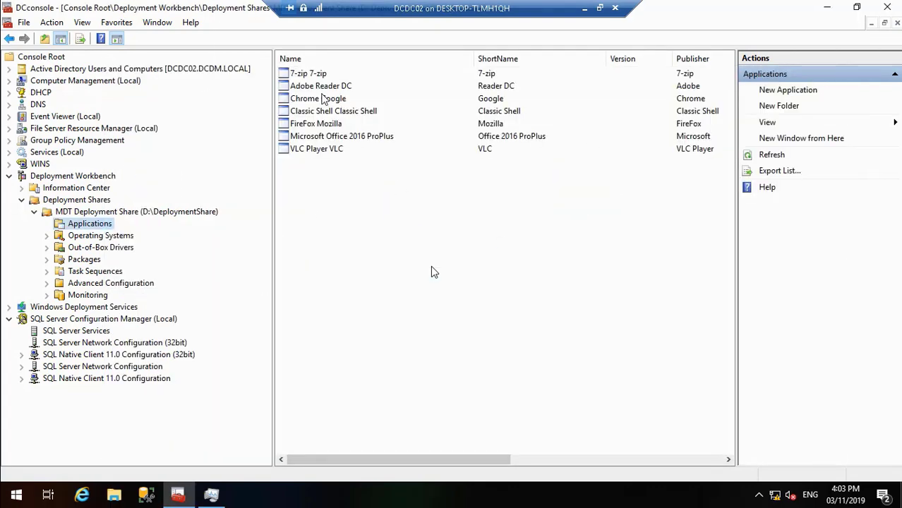
{"action": "left_click", "coordinate": [328, 136]}
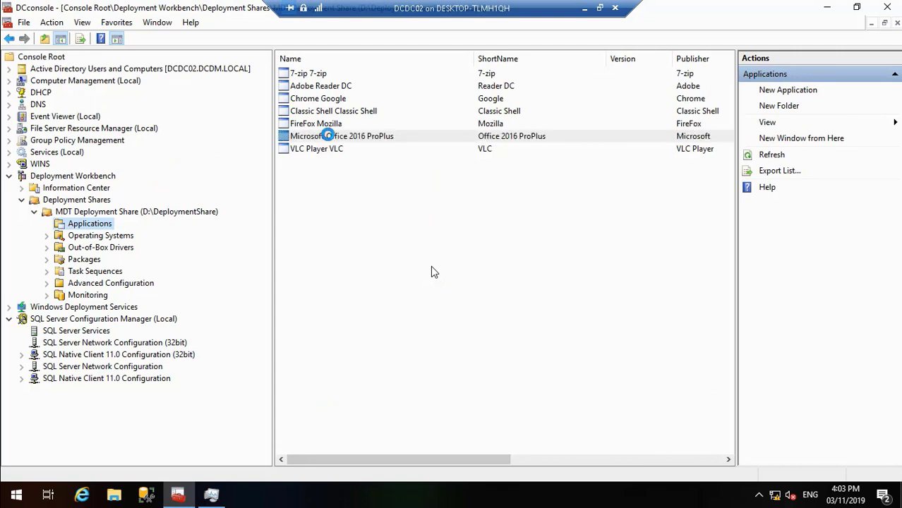
{"action": "right_click", "coordinate": [328, 135]}
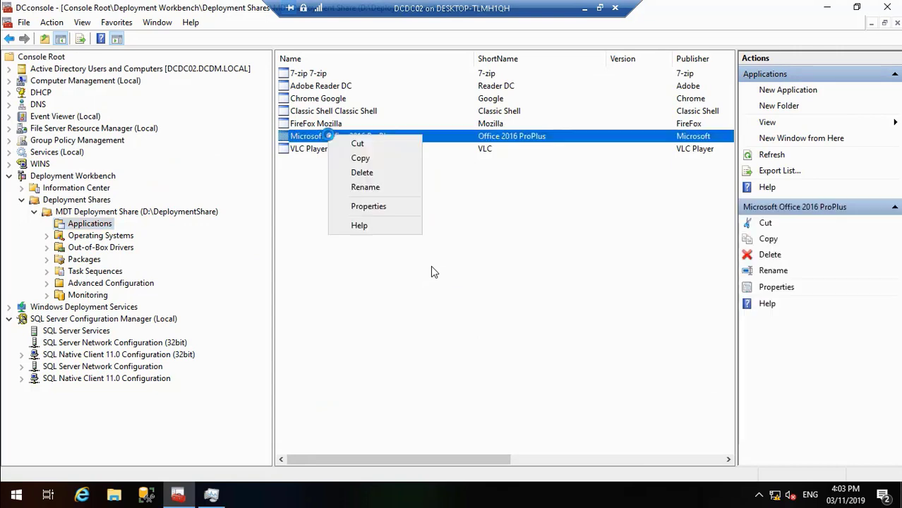
{"action": "left_click", "coordinate": [361, 206]}
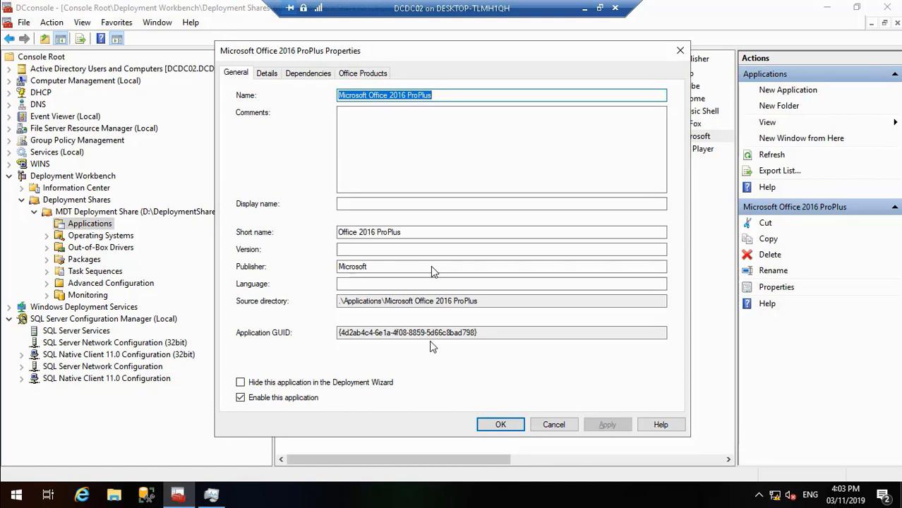
{"action": "left_click", "coordinate": [267, 73]}
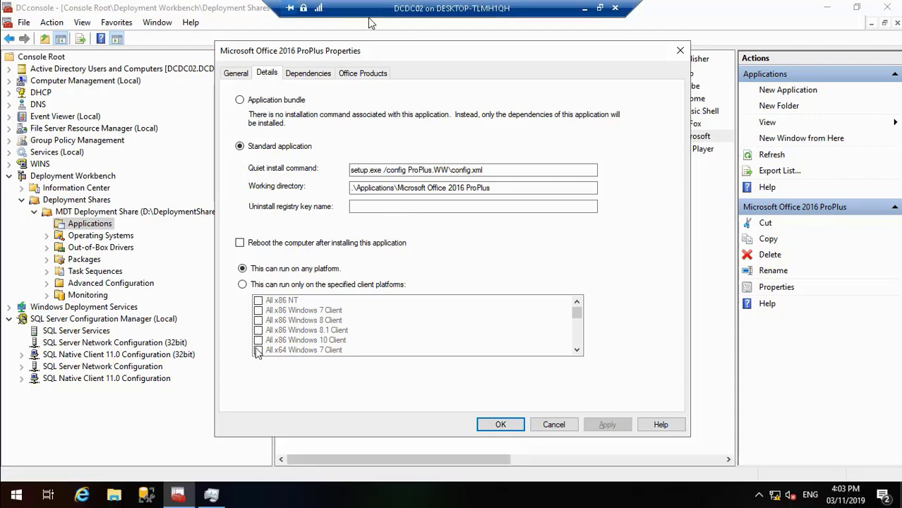
{"action": "left_click", "coordinate": [308, 74]}
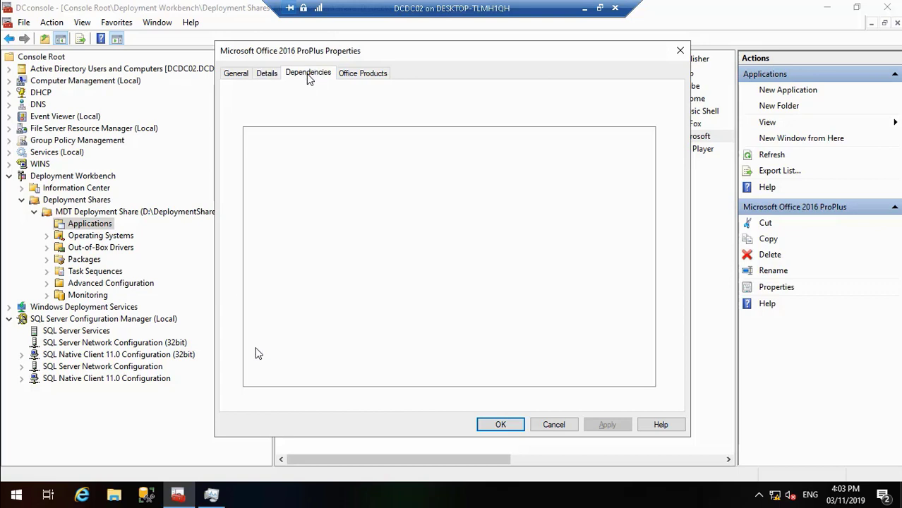
{"action": "left_click", "coordinate": [363, 73]}
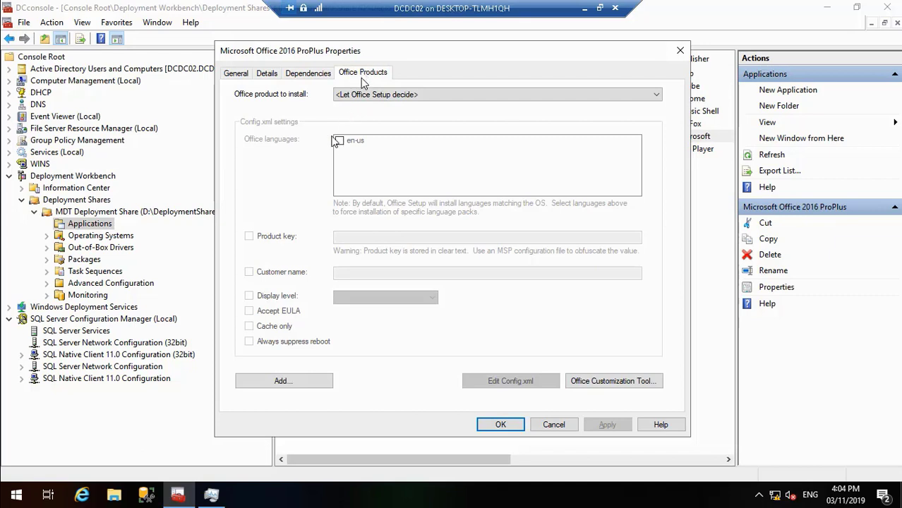
Show the Office Products choice of product to install while replaying that part of the tutorial.
{"action": "left_click", "coordinate": [359, 96]}
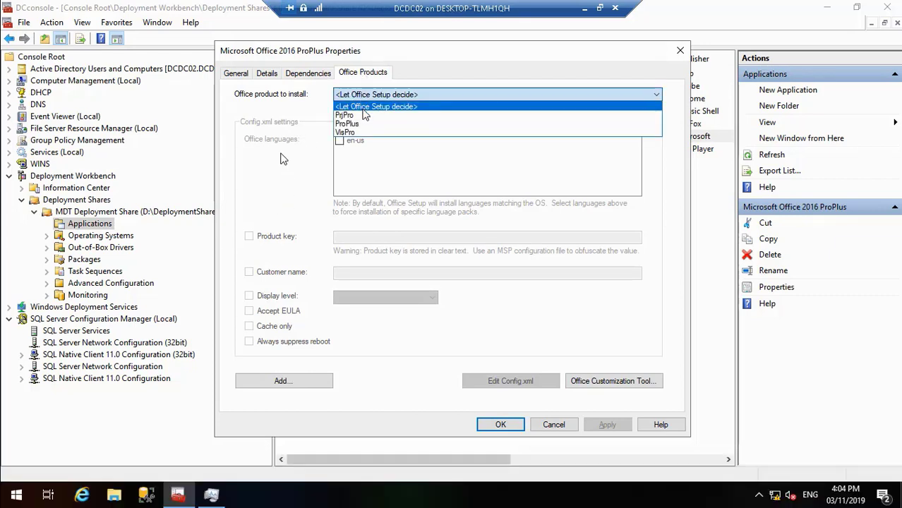
{"action": "mouse_move", "coordinate": [376, 483]}
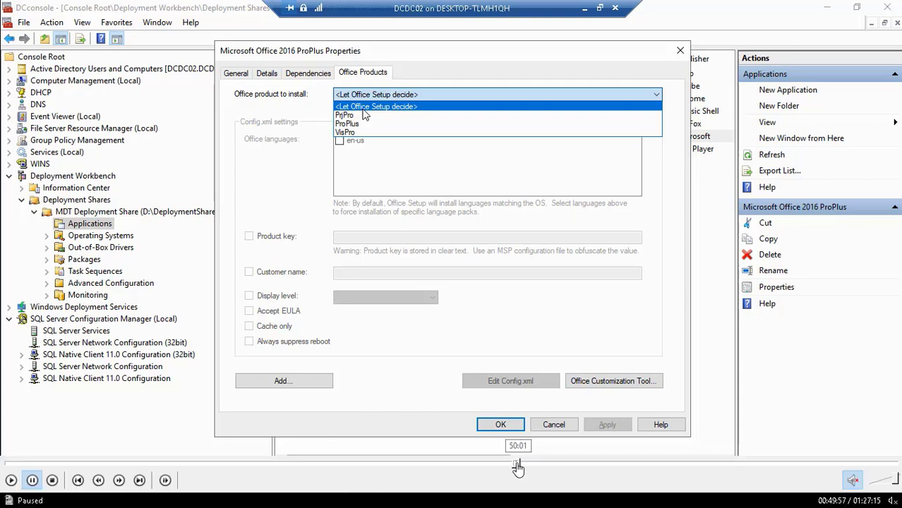
{"action": "left_click", "coordinate": [515, 463]}
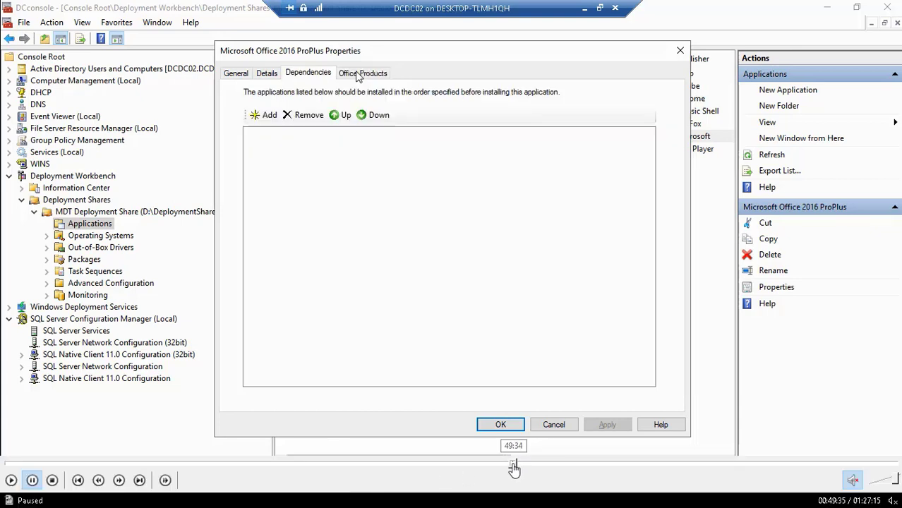
{"action": "left_click", "coordinate": [514, 463]}
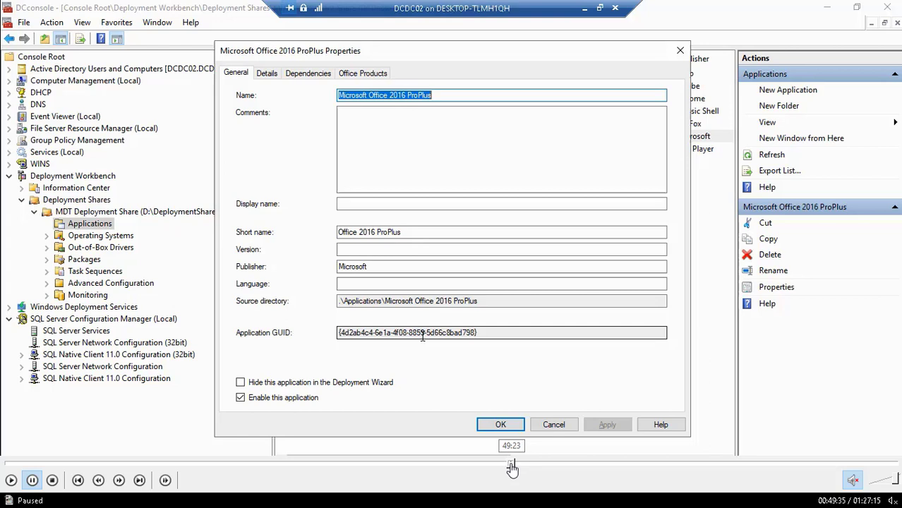
{"action": "left_click", "coordinate": [512, 463]}
{"action": "left_click", "coordinate": [513, 464]}
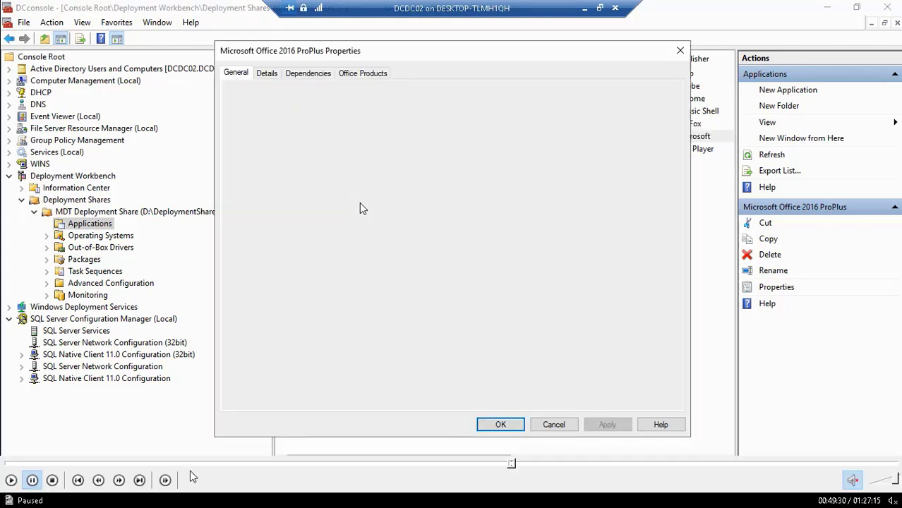
{"action": "left_click", "coordinate": [14, 481]}
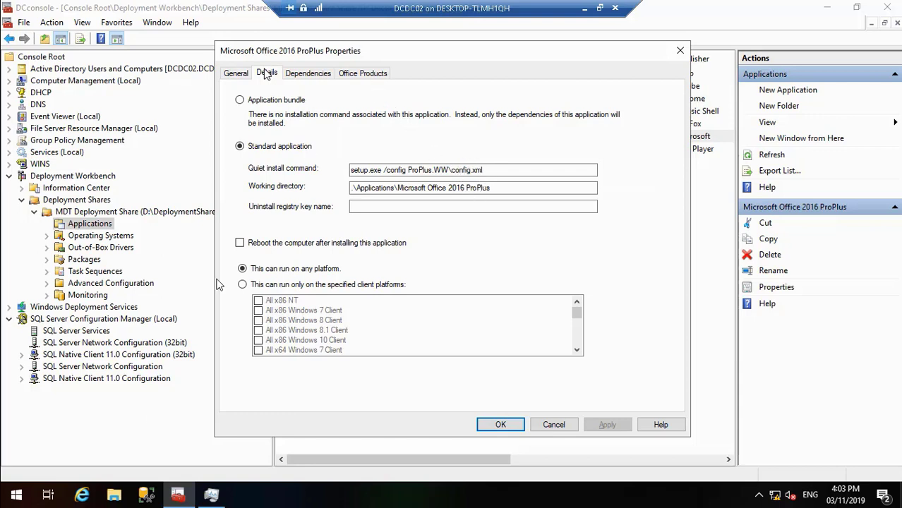
{"action": "mouse_move", "coordinate": [19, 464]}
{"action": "left_click", "coordinate": [10, 480]}
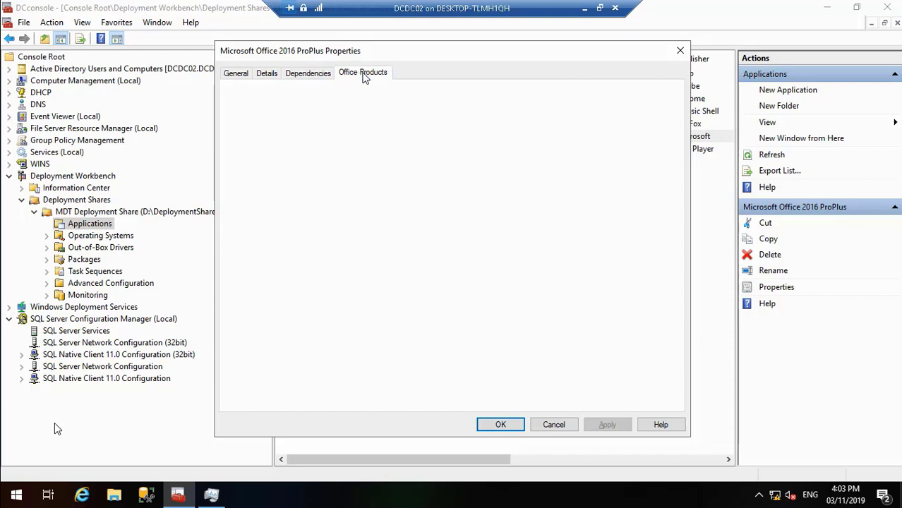
{"action": "mouse_move", "coordinate": [22, 484]}
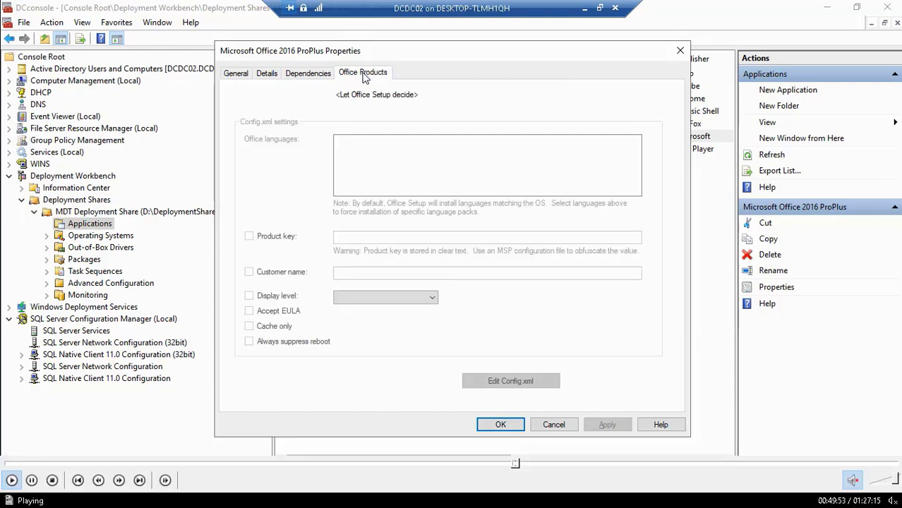
Accept the Office EULA and include the en-us language in the install.
{"action": "left_click", "coordinate": [32, 481]}
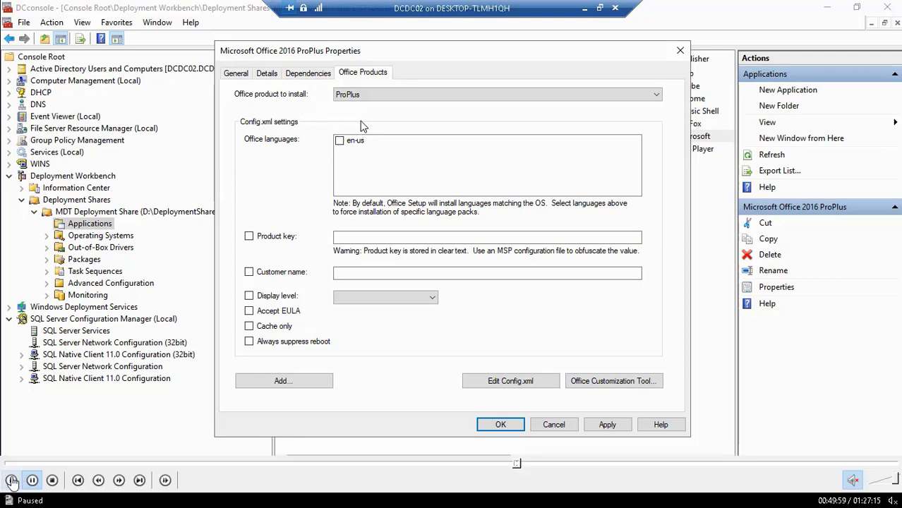
{"action": "left_click", "coordinate": [11, 481]}
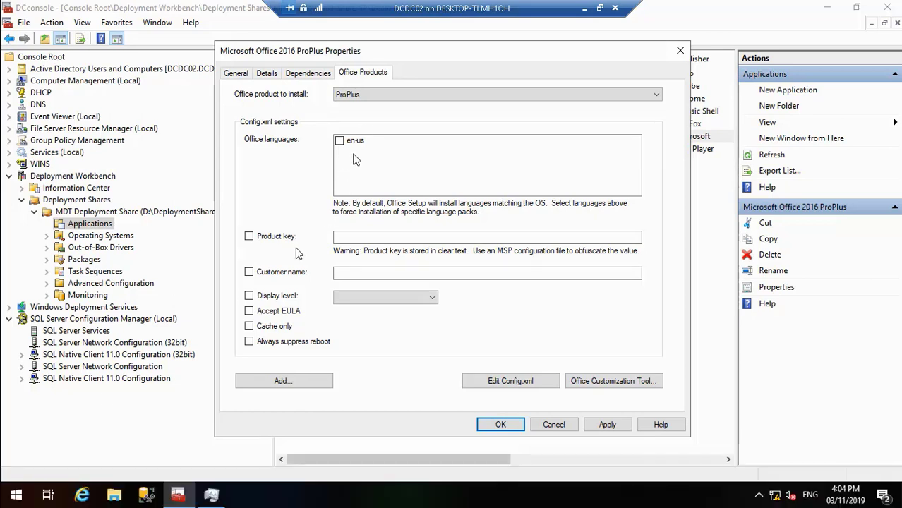
{"action": "left_click", "coordinate": [249, 311]}
{"action": "left_click", "coordinate": [385, 298]}
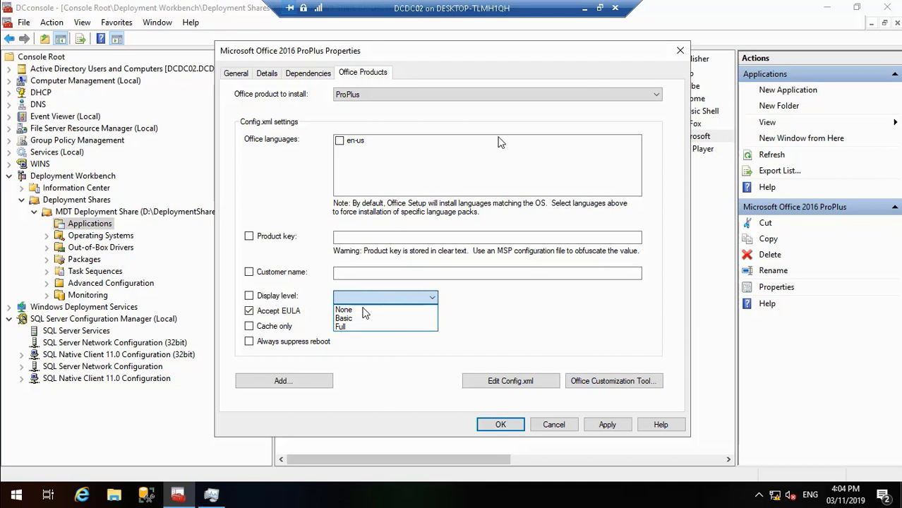
{"action": "left_click", "coordinate": [344, 150]}
{"action": "left_click", "coordinate": [343, 144]}
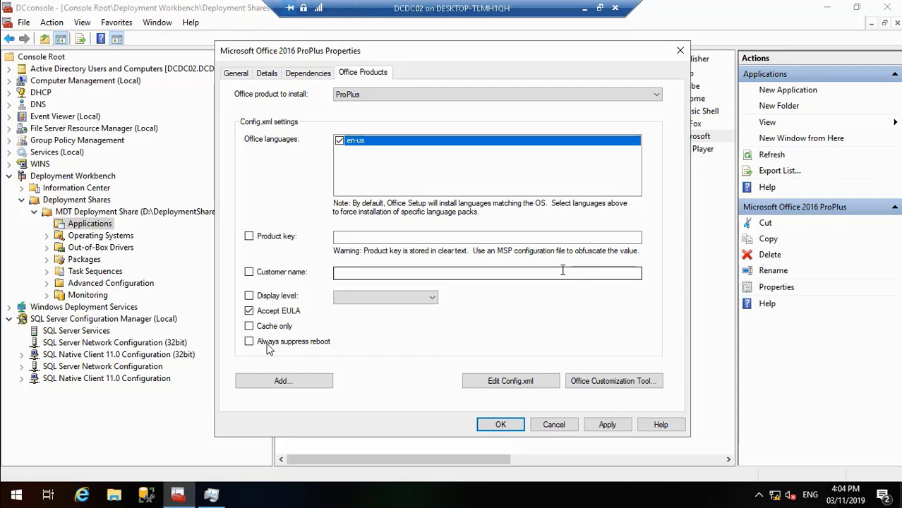
Set the display level to None and always suppress the reboot, then minimize the VM.
{"action": "left_click", "coordinate": [584, 7]}
{"action": "left_click", "coordinate": [406, 494]}
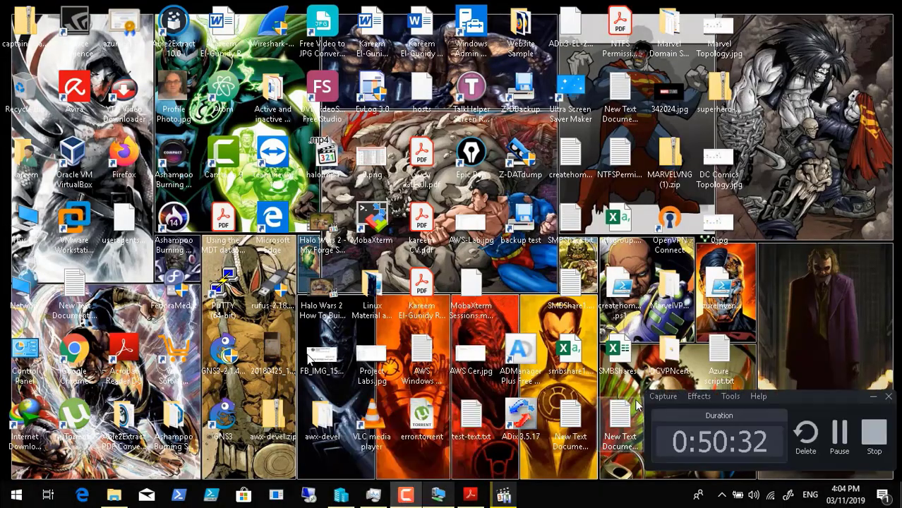
{"action": "left_click", "coordinate": [839, 434]}
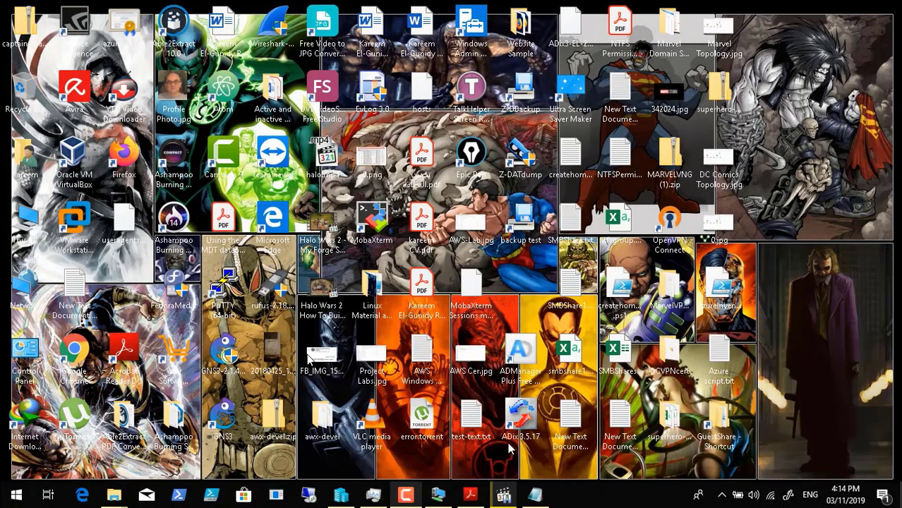
{"action": "left_click", "coordinate": [470, 492]}
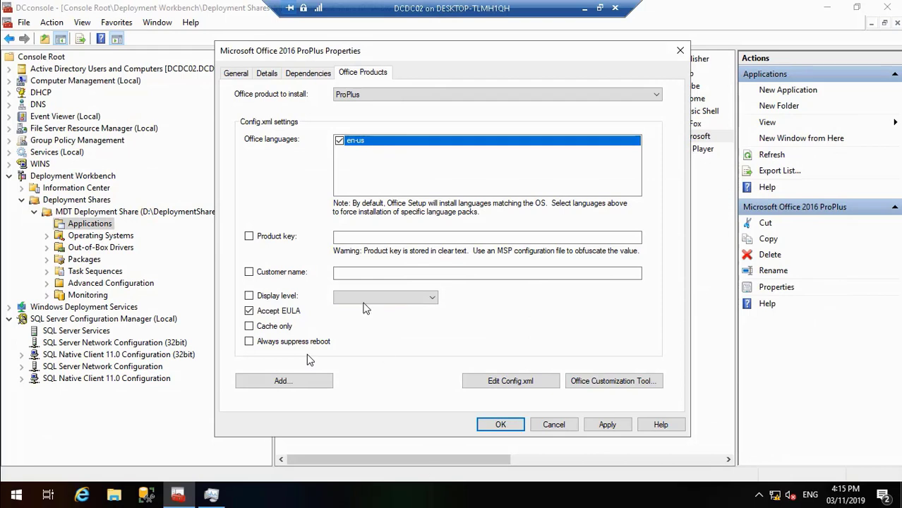
{"action": "left_click", "coordinate": [281, 296]}
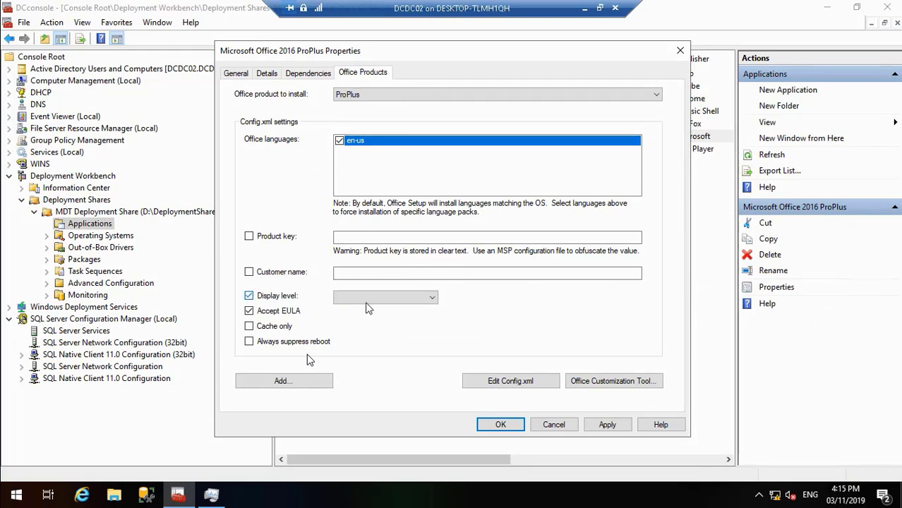
{"action": "left_click", "coordinate": [410, 297]}
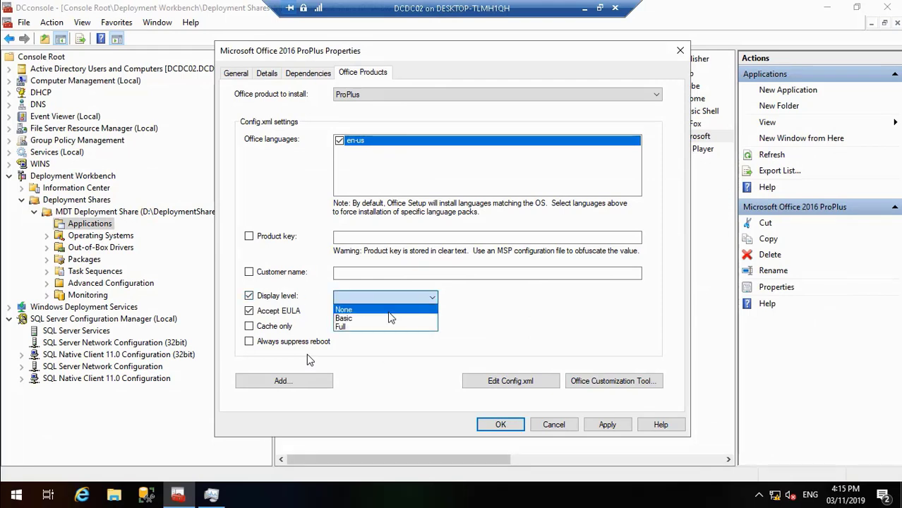
{"action": "left_click", "coordinate": [387, 310]}
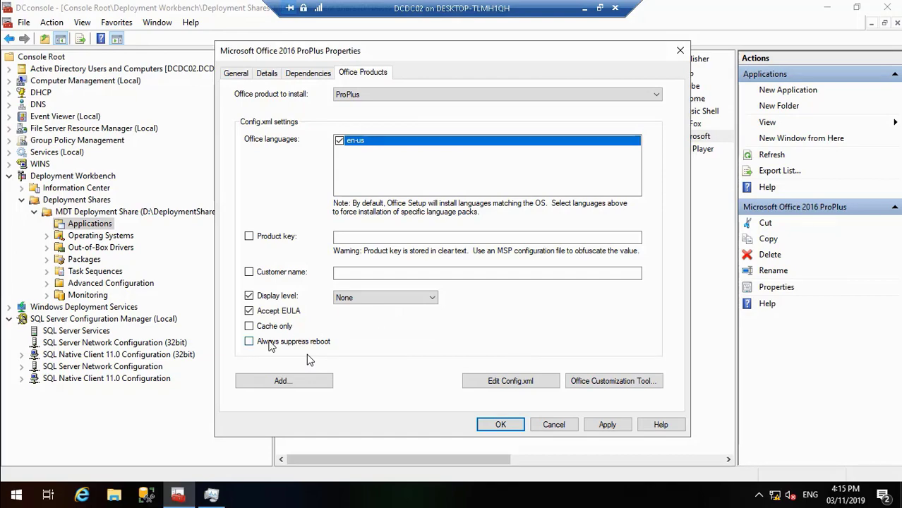
{"action": "left_click", "coordinate": [249, 342]}
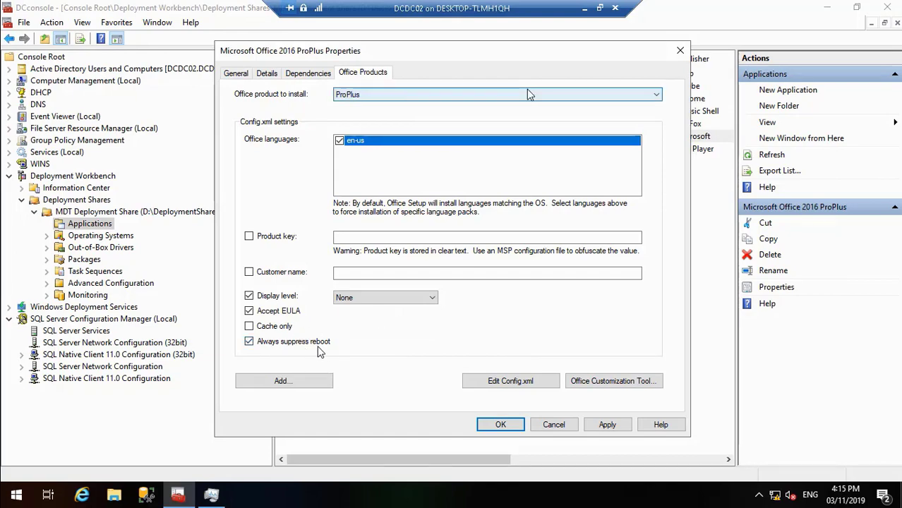
{"action": "left_click", "coordinate": [584, 8]}
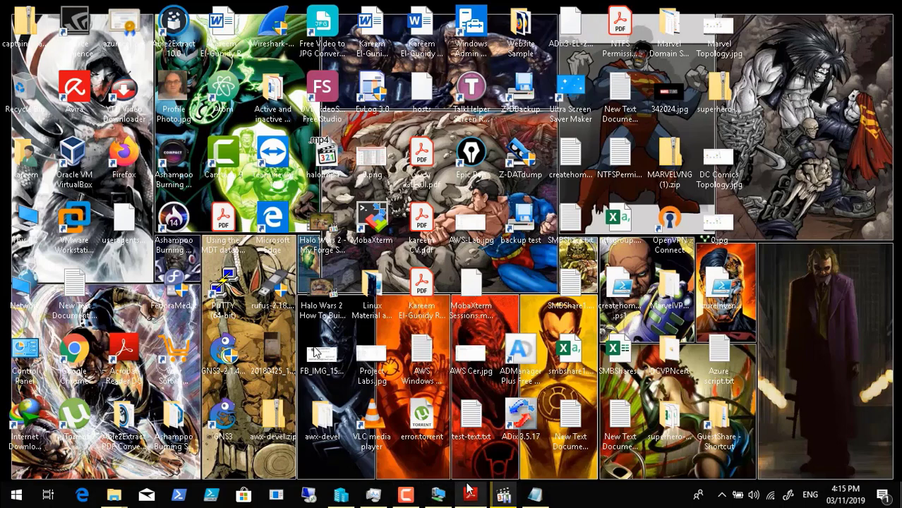
Review the ProPlus configuration XML in Office 2016 Settings.txt, then return to the deployment console.
{"action": "mouse_move", "coordinate": [468, 489]}
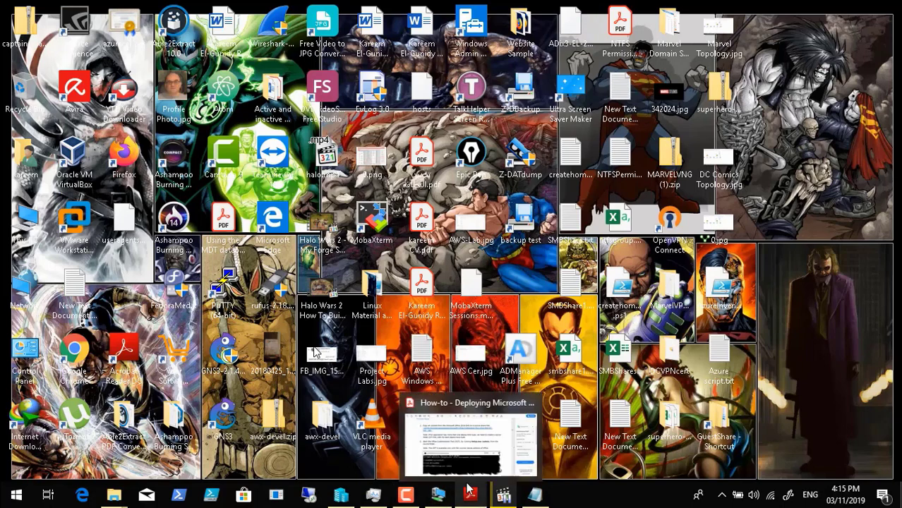
{"action": "left_click", "coordinate": [535, 496]}
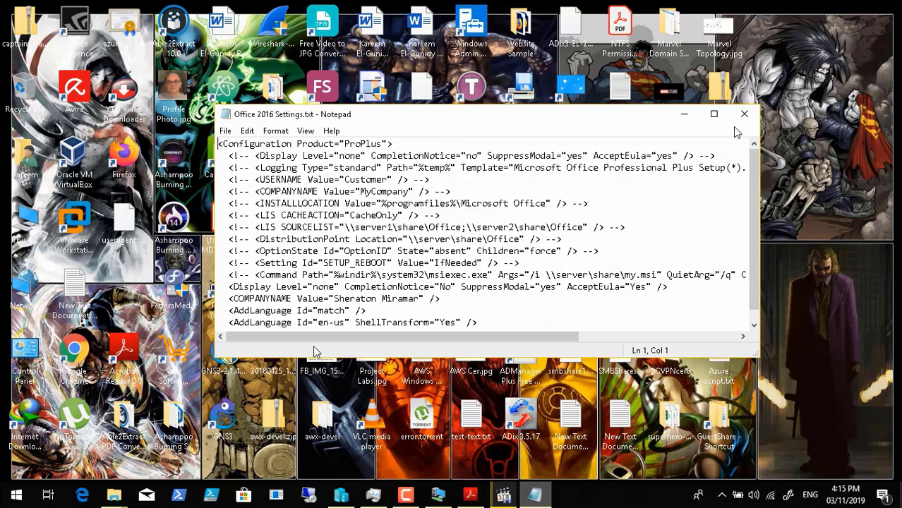
{"action": "left_click", "coordinate": [686, 115]}
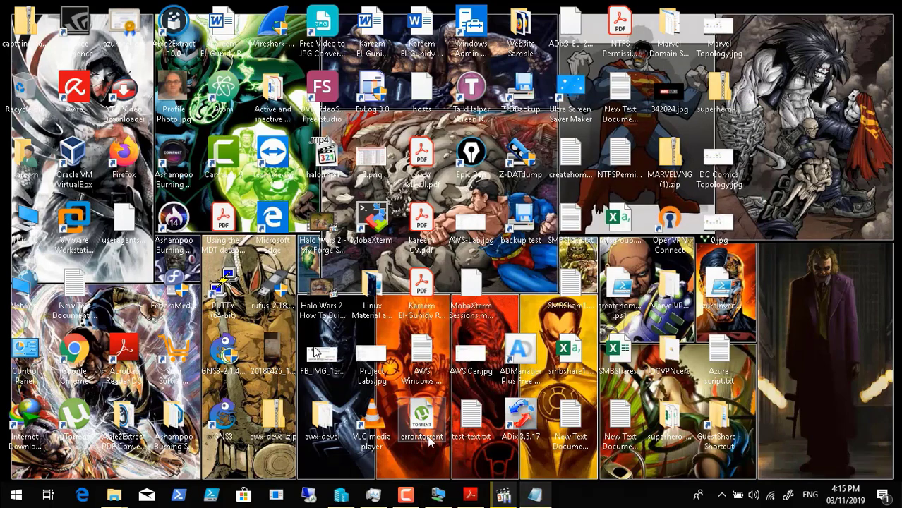
{"action": "left_click", "coordinate": [439, 496]}
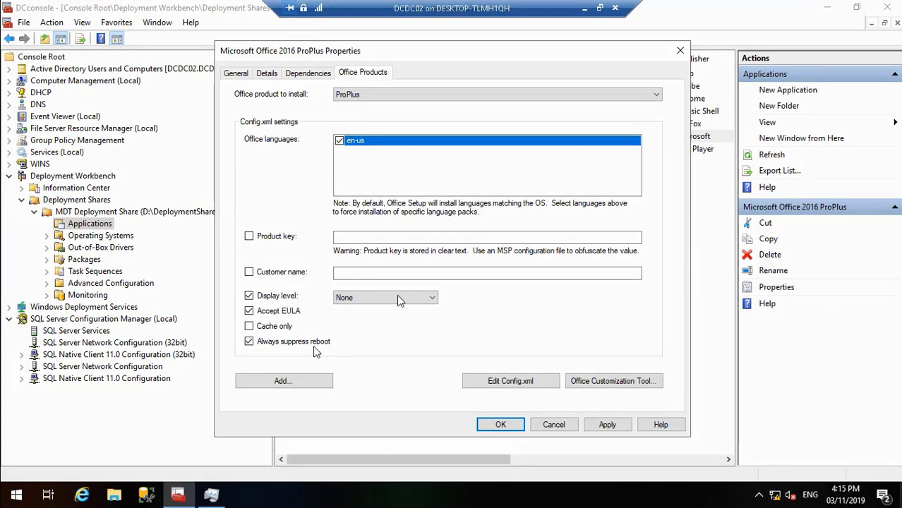
Try adding a language pack, dismiss the apply-changes-first warning, and resume the walkthrough.
{"action": "left_click", "coordinate": [309, 382]}
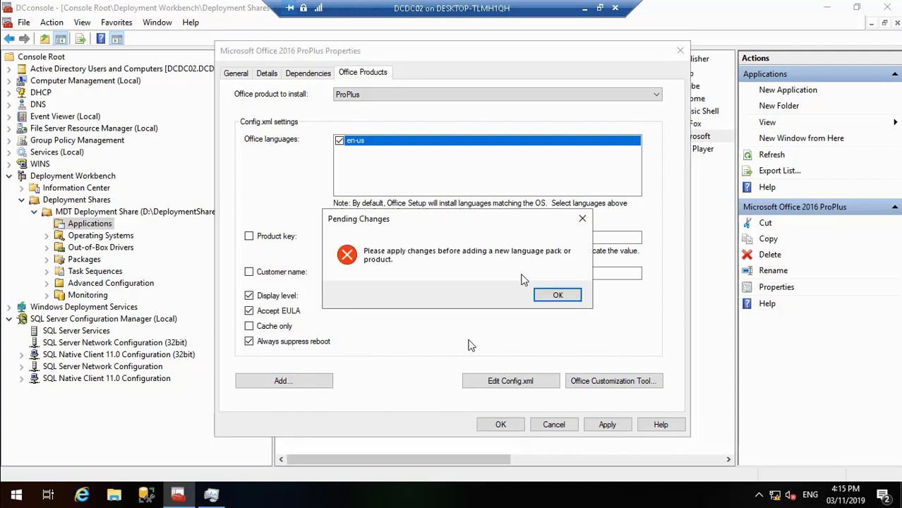
{"action": "left_click", "coordinate": [556, 297]}
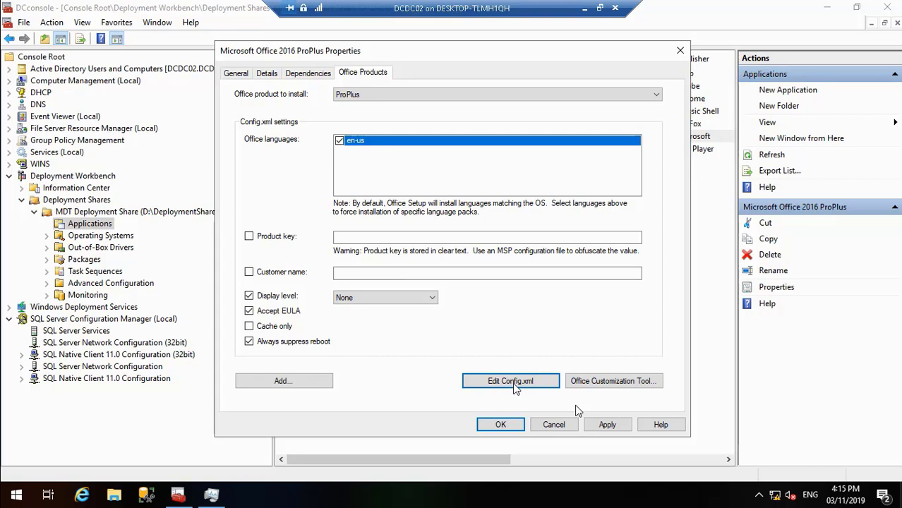
{"action": "left_click", "coordinate": [10, 480]}
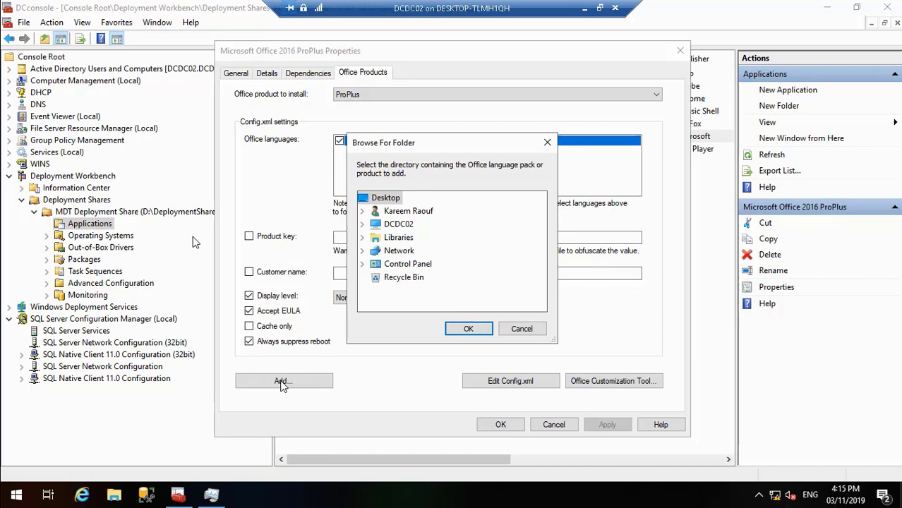
Skip the walkthrough ahead to config.xml showing display level None, SETUP_REBOOT Never and en-us.
{"action": "mouse_move", "coordinate": [344, 481]}
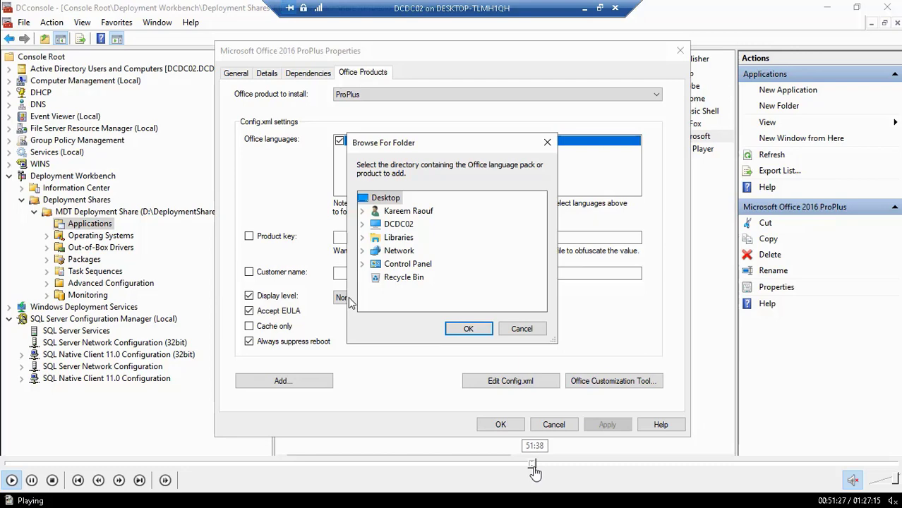
{"action": "left_click", "coordinate": [533, 464]}
{"action": "left_click", "coordinate": [537, 465]}
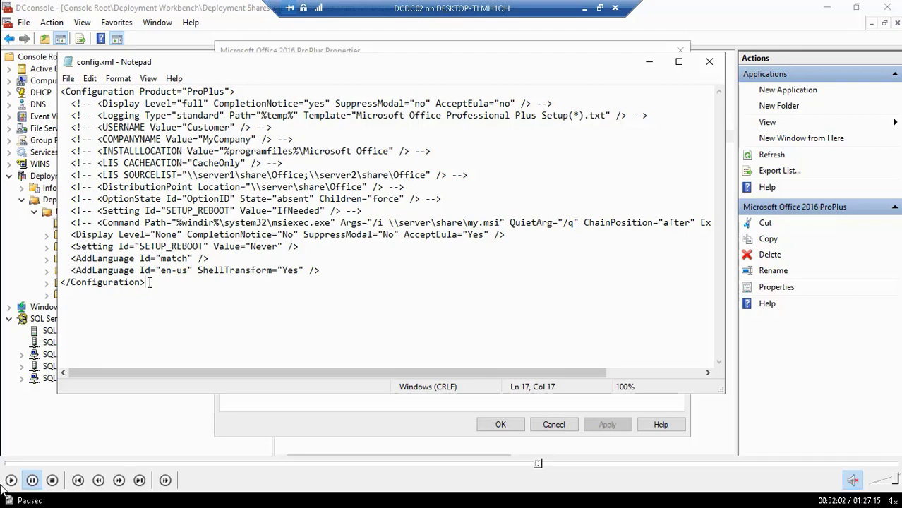
Copy the ProPlus configuration XML from Office 2016 Settings.txt and switch to the VM's config.xml.
{"action": "left_click", "coordinate": [11, 481]}
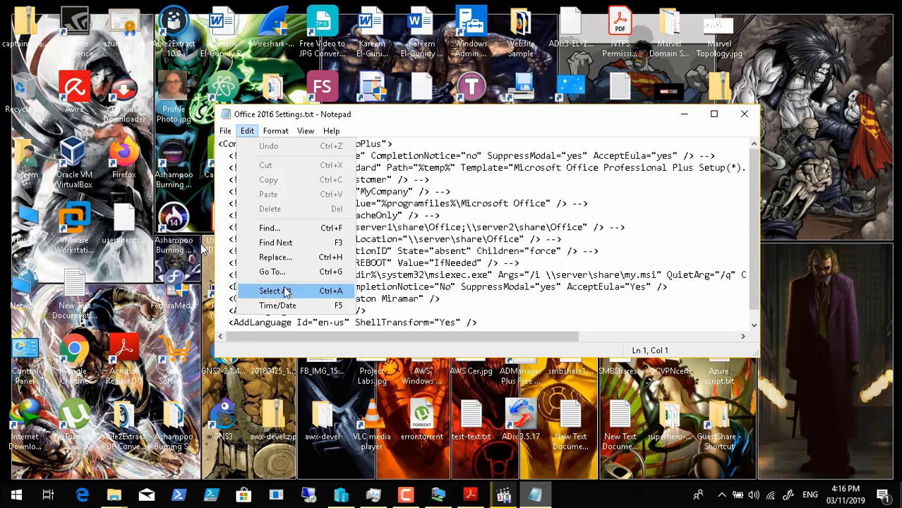
{"action": "right_click", "coordinate": [272, 209]}
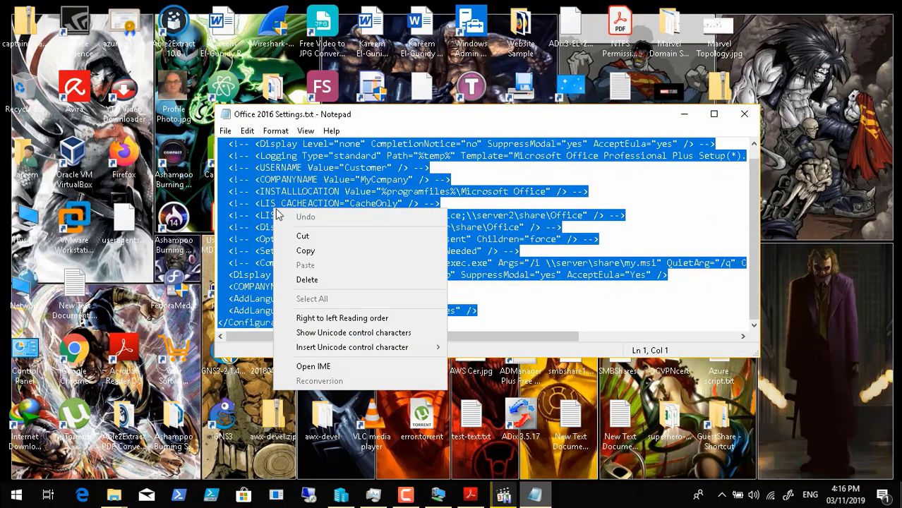
{"action": "left_click", "coordinate": [314, 255]}
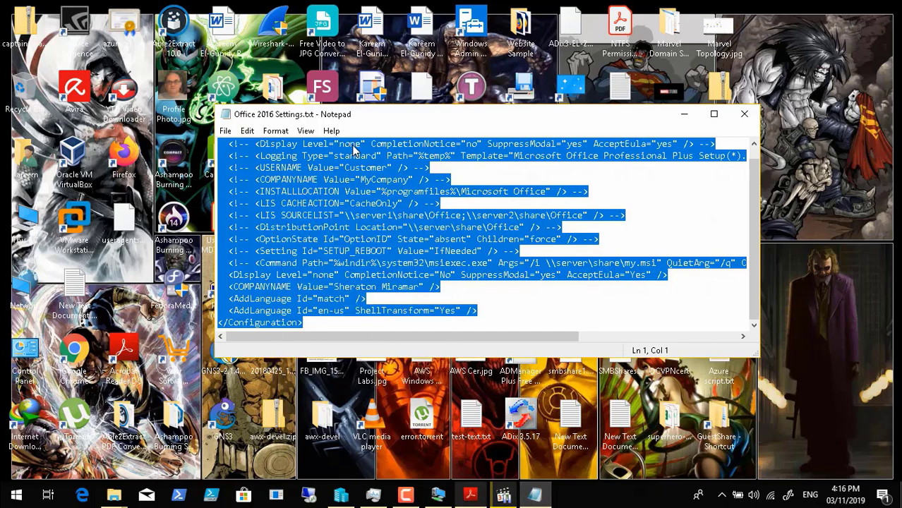
{"action": "left_click", "coordinate": [440, 494]}
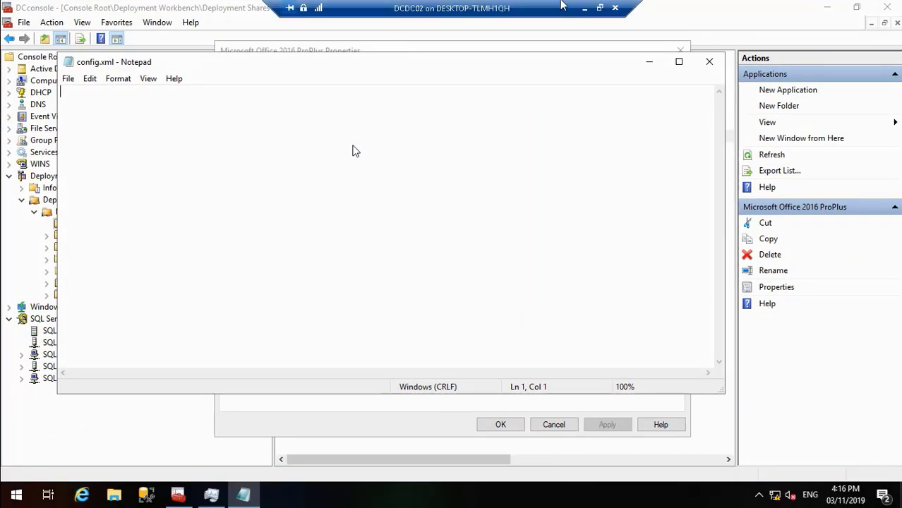
Send the copied ProPlus configuration XML into config.xml as typed clipboard text.
{"action": "left_click", "coordinate": [599, 8]}
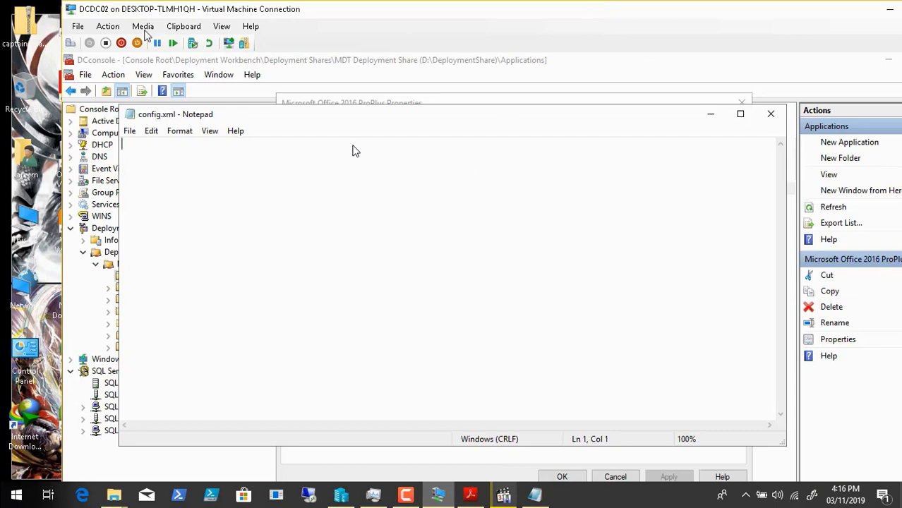
{"action": "left_click", "coordinate": [183, 26]}
{"action": "left_click", "coordinate": [192, 43]}
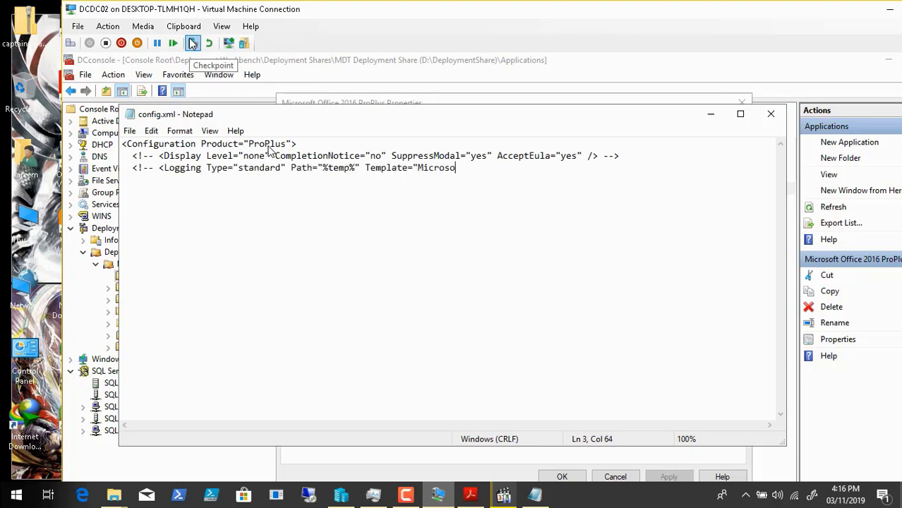
{"action": "type", "text": "\"Customer\" /> -->"}
{"action": "key", "text": "Return"}
{"action": "type", "text": "<!-- <COMPANYNAME Value=\"MyCompany\" /> -->"}
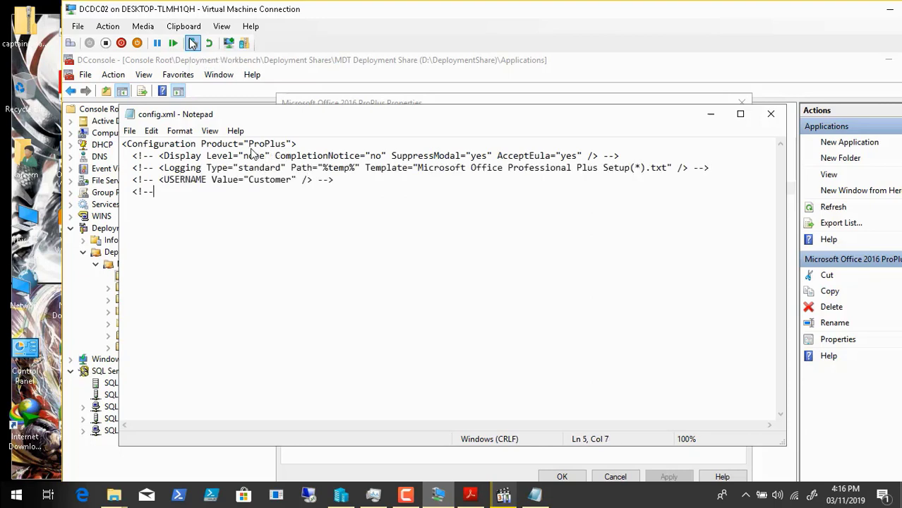
{"action": "key", "text": "Return"}
{"action": "type", "text": "<!-- <INSTALLLOCATION Value=\"%programfiles%\\Microsoft Office\" /> -->"}
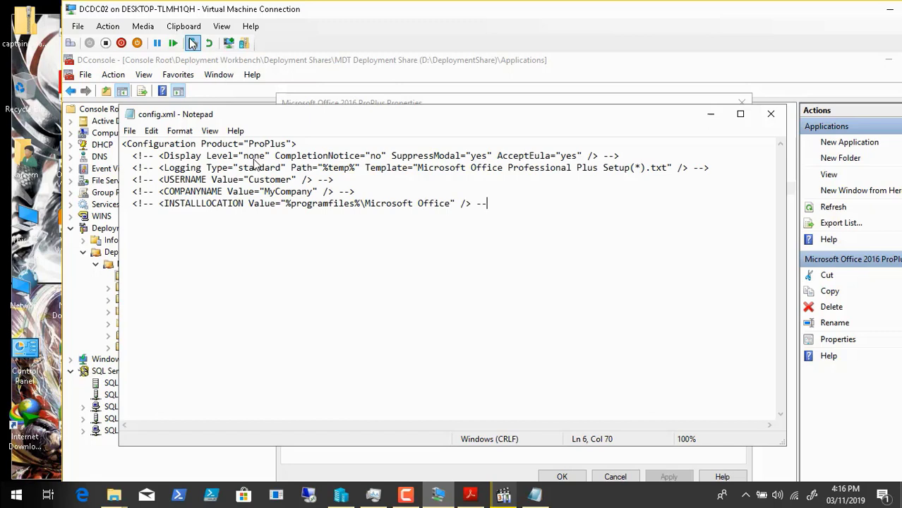
{"action": "key", "text": "Return"}
{"action": "type", "text": "<!-- <LIS CACHEACTION=\"CacheOnly\" /> -->"}
{"action": "key", "text": "Return"}
{"action": "type", "text": "<!-- <LIS SOURCELIST=\"\\\\server1\\share\\Office;\\\\server2\\share\\Office\" /> -->"}
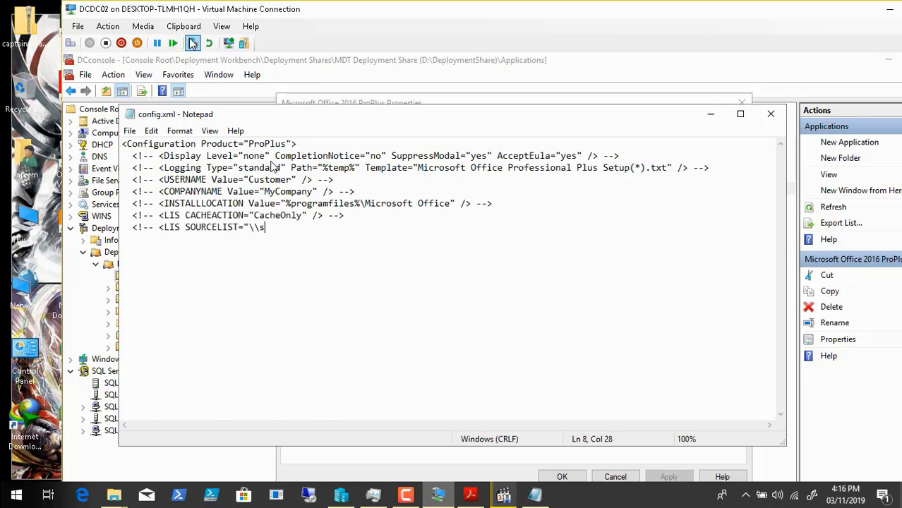
{"action": "key", "text": "Return"}
{"action": "type", "text": "<!-- <DistributionPoint Location=\"\\\\server\\share\\Office\" /> -->"}
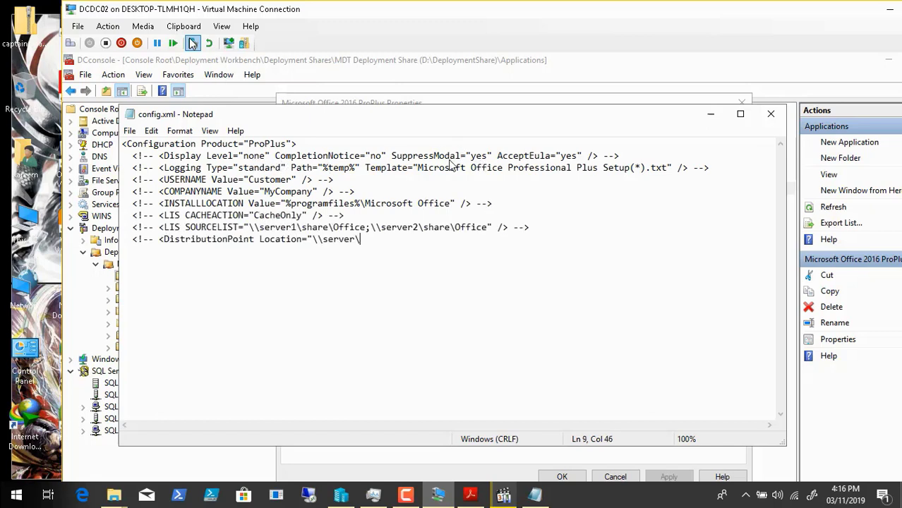
{"action": "key", "text": "Return"}
{"action": "type", "text": "<!-- <OptionState Id=\"OptionID\" State=\"absent\" Children=\"force\" /> -->"}
{"action": "key", "text": "Return"}
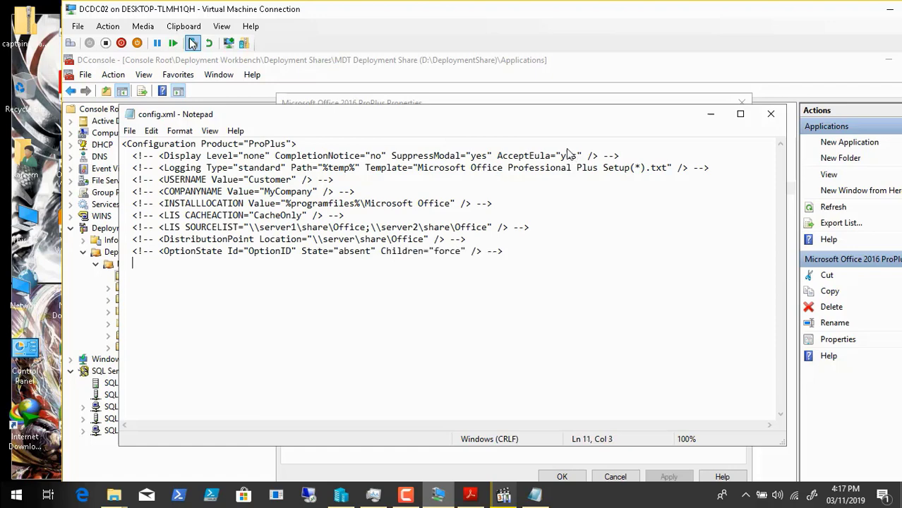
{"action": "type", "text": "<!-- <Setting Id=\"SETUP_REBOOT\" Value=\"IfNeeded\" /> -->"}
{"action": "key", "text": "Return"}
{"action": "type", "text": "<!-- <Command Path=\"%windi"}
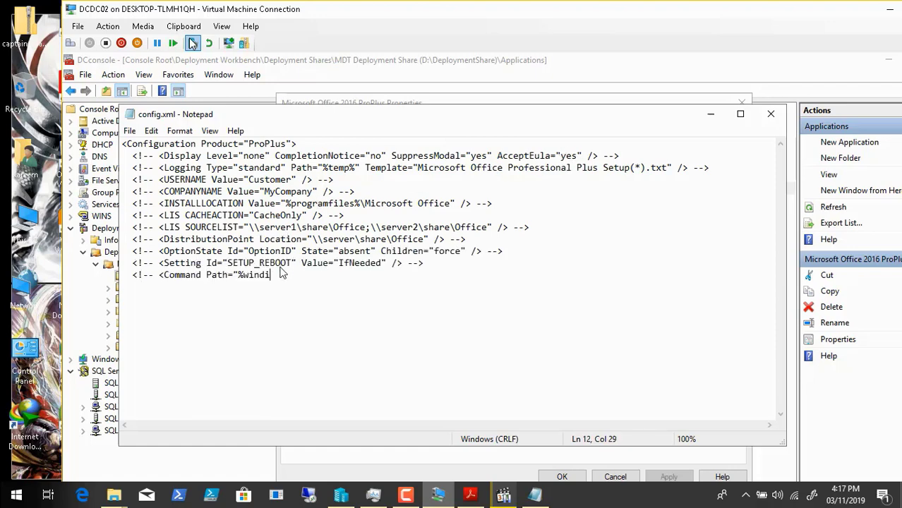
{"action": "type", "text": "r%\\system32\\msiexec.exe\" Args=\"/i \\\\server\\share\\my.msi\" QuietArg=\"/q\" ChainPosition=\"after\" Execute=\"install\" /> -->"}
{"action": "key", "text": "Return"}
{"action": "type", "text": "<Display Level=\"none\" CompletionNotice=\"No\" SuppressModal=\"yes\" AcceptEula=\"Yes\" />"}
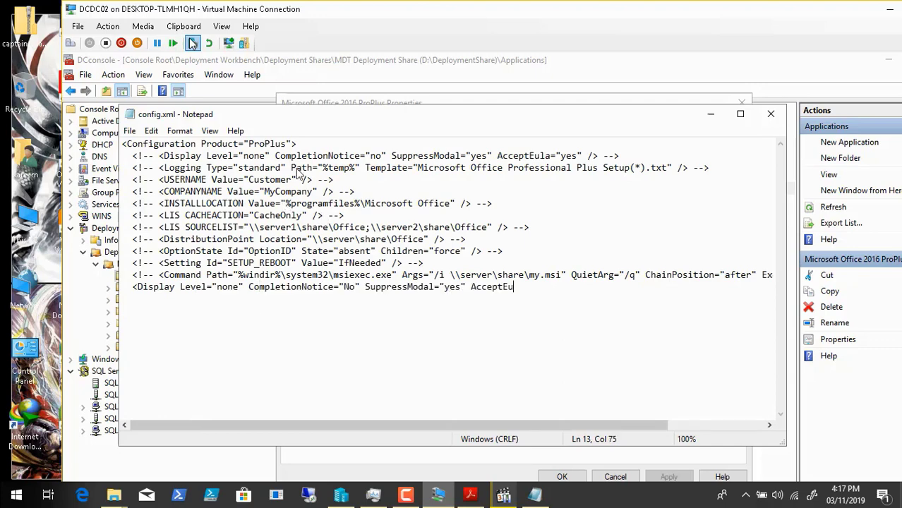
{"action": "key", "text": "Return"}
{"action": "type", "text": "<COMPANYNAME Value=\"Sheraton Miramar\" />"}
{"action": "key", "text": "Return"}
{"action": "type", "text": "<AddLanguage Id=\"match\" />"}
{"action": "key", "text": "Return"}
{"action": "type", "text": "<AddLanguage Id=\"en-us\" ShellTransform=\"Yes\" />"}
{"action": "key", "text": "Return"}
{"action": "type", "text": "</Configuration>"}
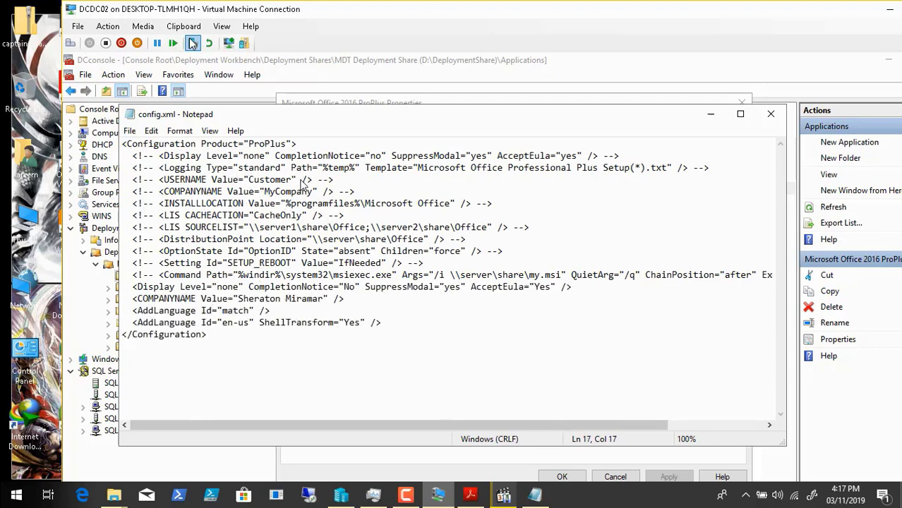
Change the COMPANYNAME value to DC Comics, then save and close config.xml.
{"action": "left_click", "coordinate": [323, 299]}
{"action": "key", "text": "BackSpace"}
{"action": "key", "text": "BackSpace"}
{"action": "key", "text": "BackSpace"}
{"action": "key", "text": "BackSpace"}
{"action": "key", "text": "BackSpace"}
{"action": "key", "text": "BackSpace"}
{"action": "key", "text": "BackSpace"}
{"action": "key", "text": "BackSpace"}
{"action": "key", "text": "BackSpace"}
{"action": "key", "text": "BackSpace"}
{"action": "key", "text": "BackSpace"}
{"action": "key", "text": "BackSpace"}
{"action": "key", "text": "BackSpace"}
{"action": "key", "text": "BackSpace"}
{"action": "key", "text": "BackSpace"}
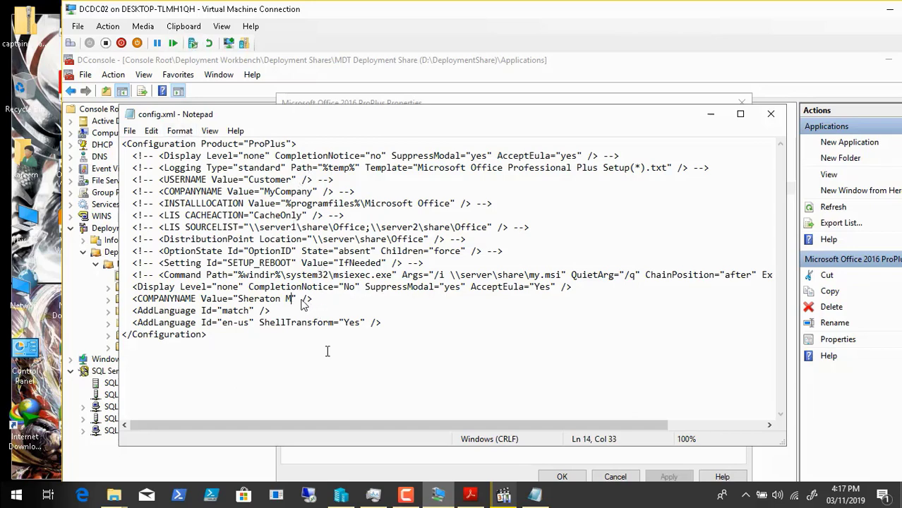
{"action": "key", "text": "BackSpace"}
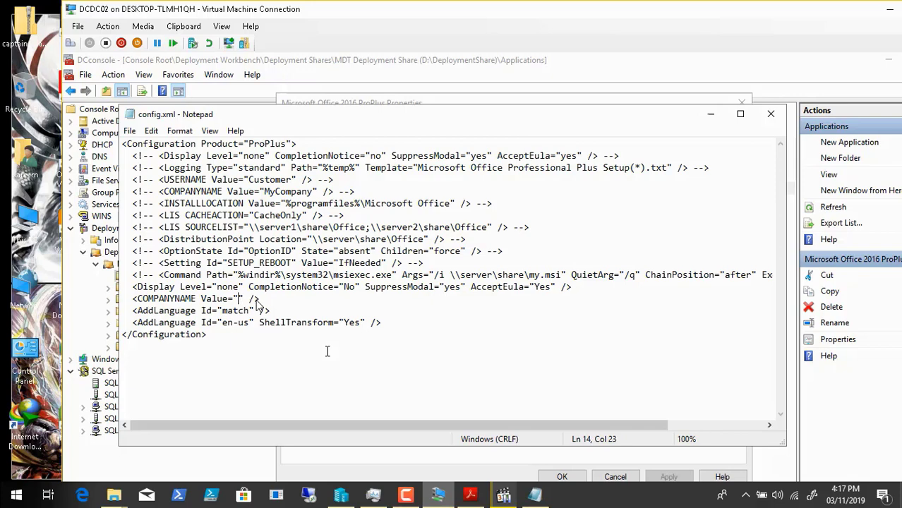
{"action": "type", "text": "DC Comics"}
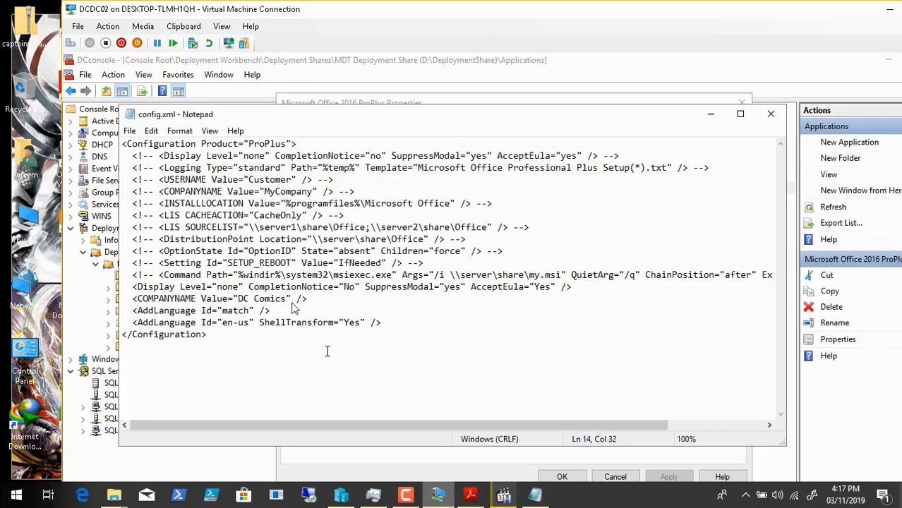
{"action": "left_click", "coordinate": [131, 132]}
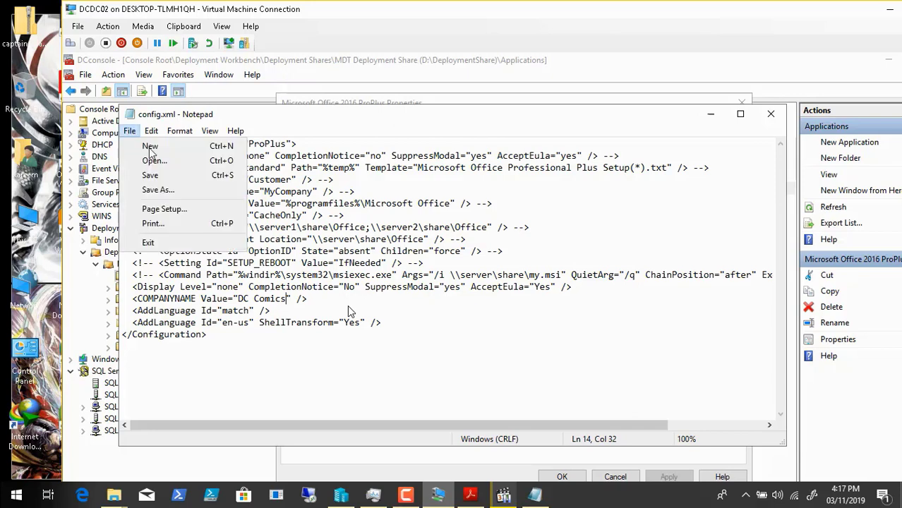
{"action": "left_click", "coordinate": [149, 175]}
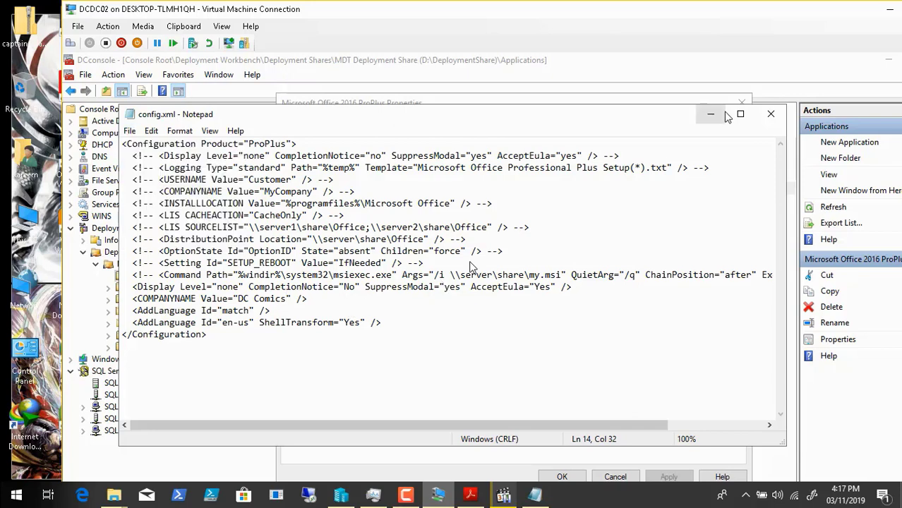
{"action": "left_click", "coordinate": [770, 114]}
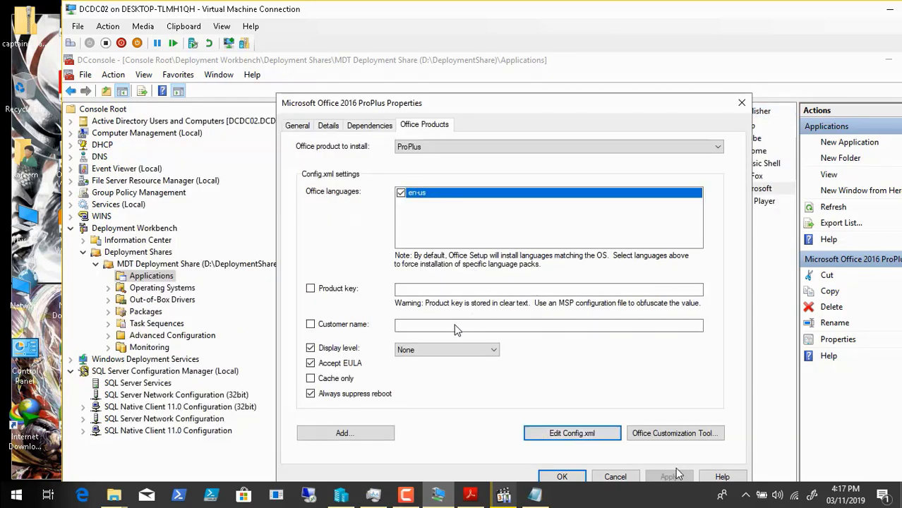
Reopen Microsoft Office 2016 ProPlus properties on Office Products, now showing customer name DC Comics.
{"action": "left_click", "coordinate": [563, 477]}
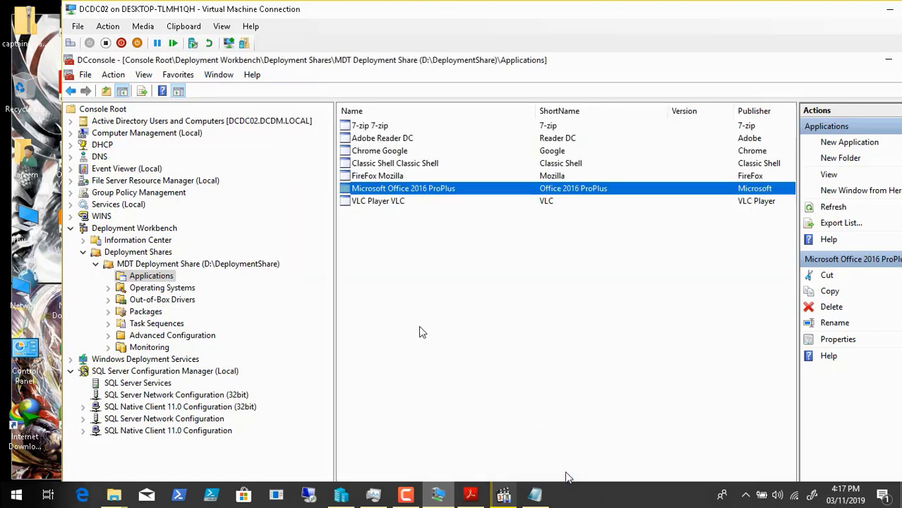
{"action": "right_click", "coordinate": [396, 192]}
{"action": "left_click", "coordinate": [446, 266]}
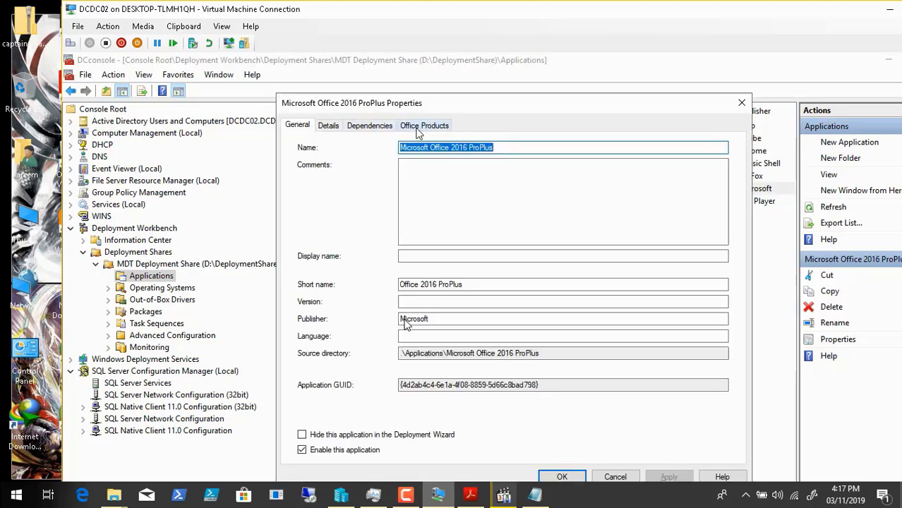
{"action": "left_click", "coordinate": [418, 133]}
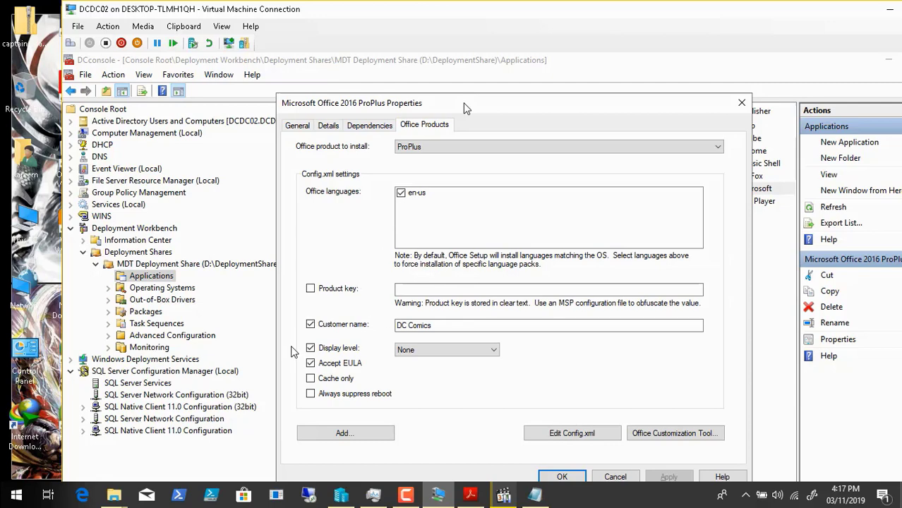
Enable Always suppress reboot for Office 2016 ProPlus, apply it, and review the regenerated config.xml.
{"action": "mouse_move", "coordinate": [158, 501]}
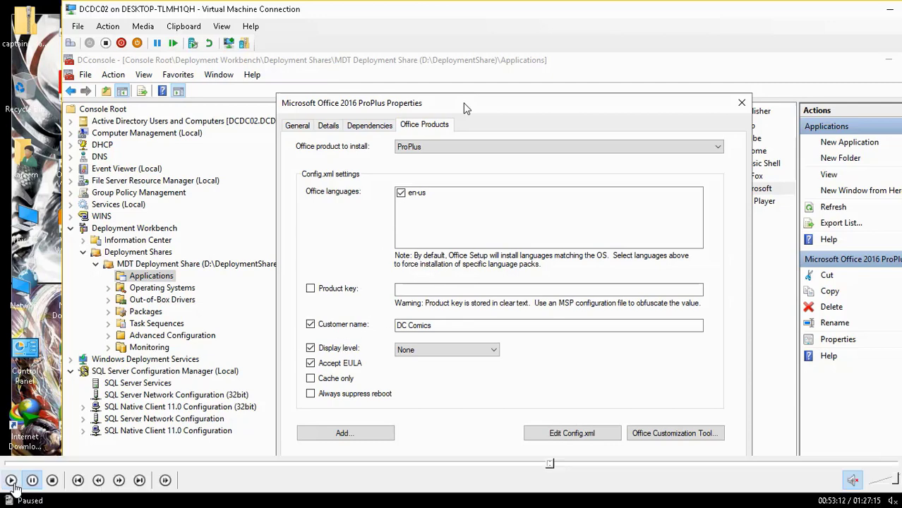
{"action": "left_click", "coordinate": [12, 482]}
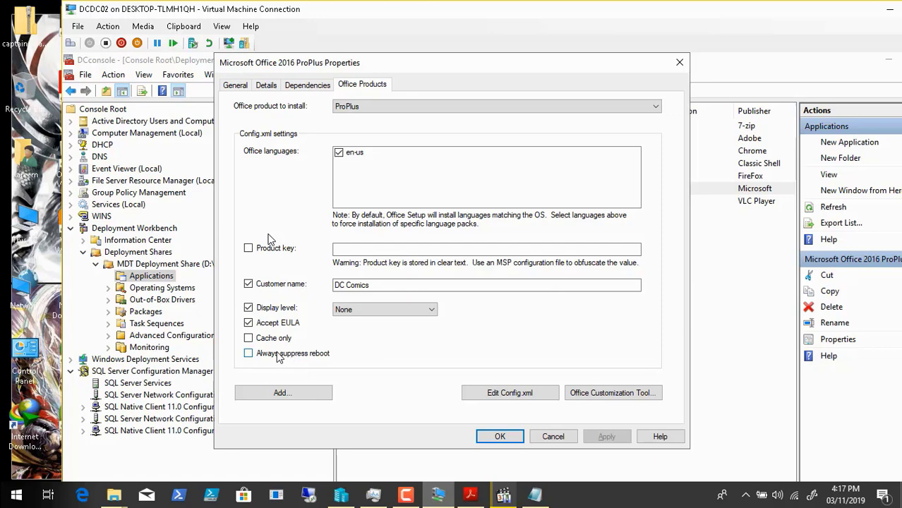
{"action": "left_click", "coordinate": [268, 355]}
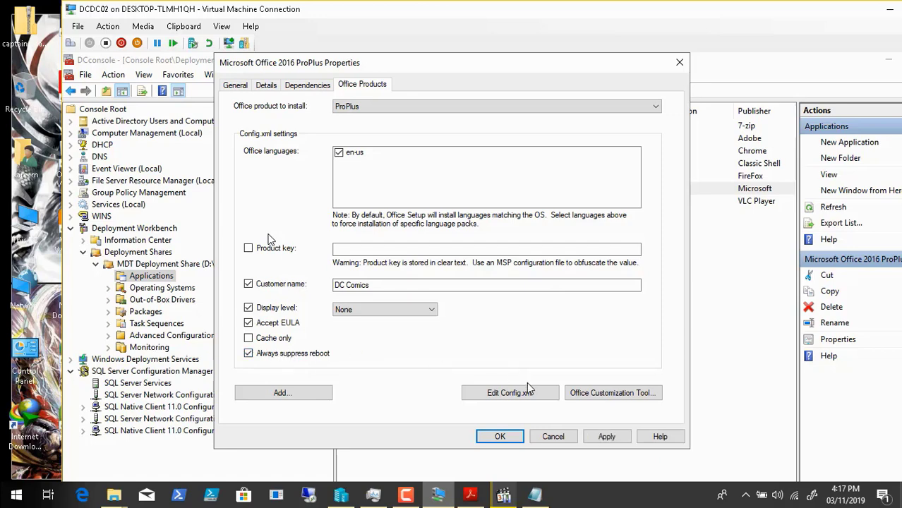
{"action": "left_click", "coordinate": [605, 438]}
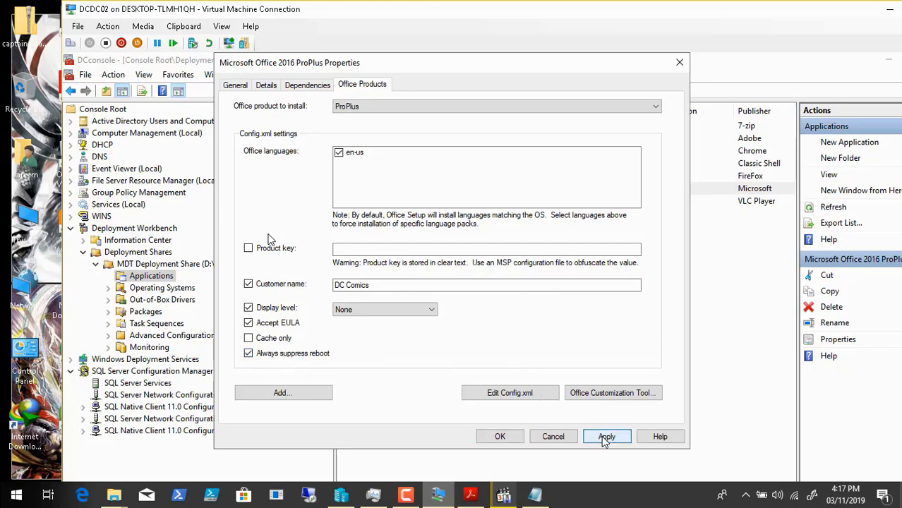
{"action": "left_click", "coordinate": [517, 395]}
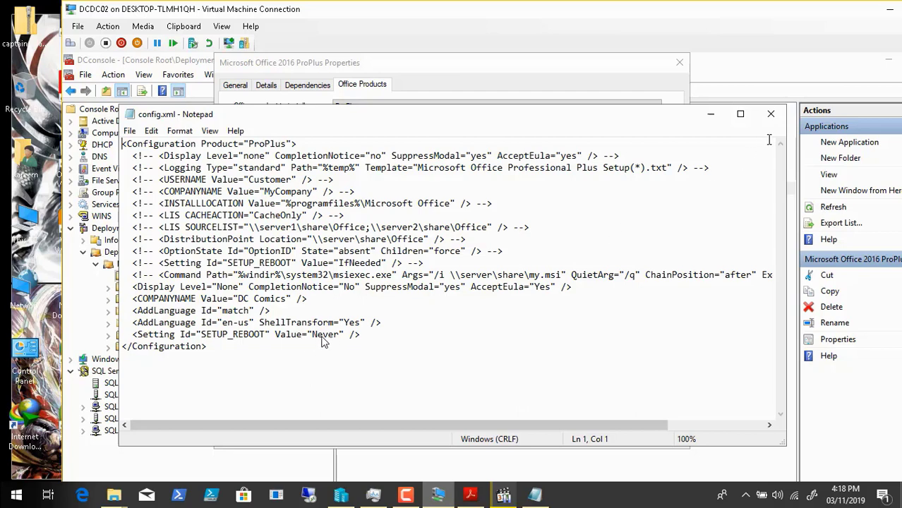
{"action": "left_click", "coordinate": [770, 113]}
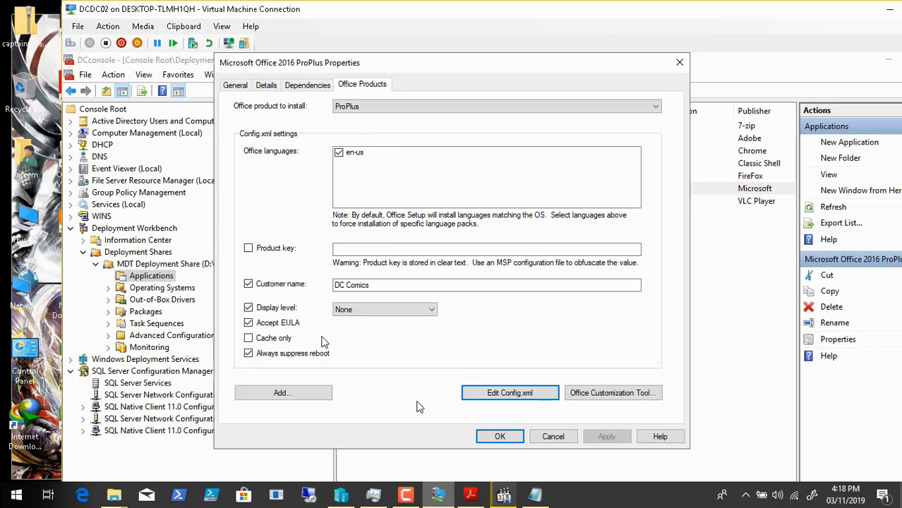
Open the Windows 10 LTSC 2019 Deployment Task properties on its Task Sequence tab.
{"action": "left_click", "coordinate": [499, 435]}
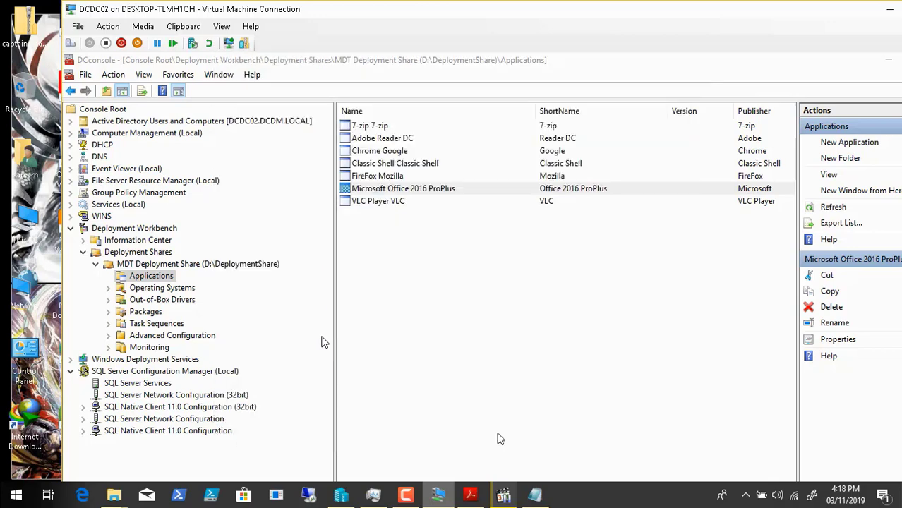
{"action": "left_click", "coordinate": [156, 324]}
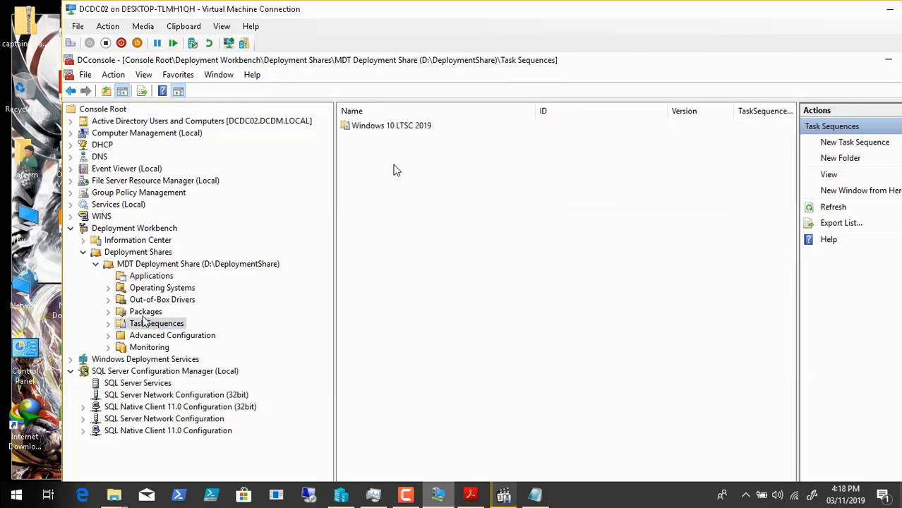
{"action": "left_click", "coordinate": [108, 323]}
{"action": "left_click", "coordinate": [178, 334]}
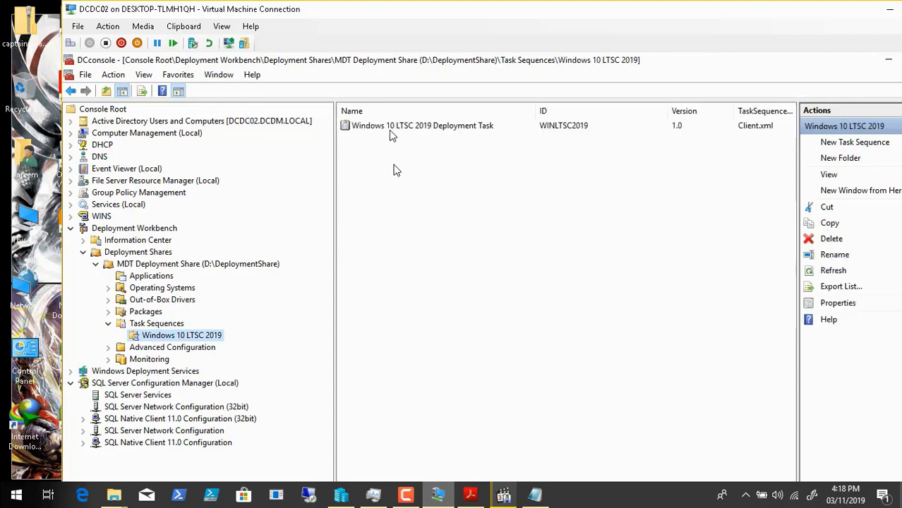
{"action": "right_click", "coordinate": [385, 129]}
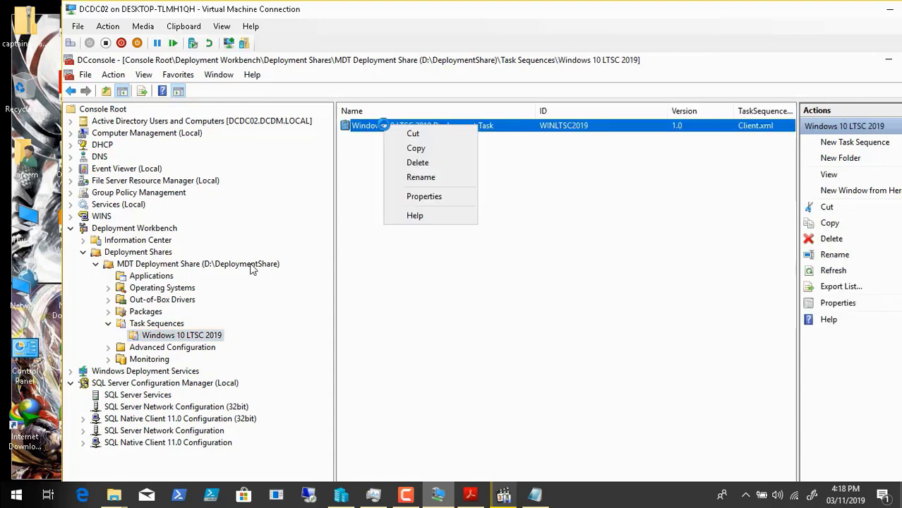
{"action": "left_click", "coordinate": [435, 199]}
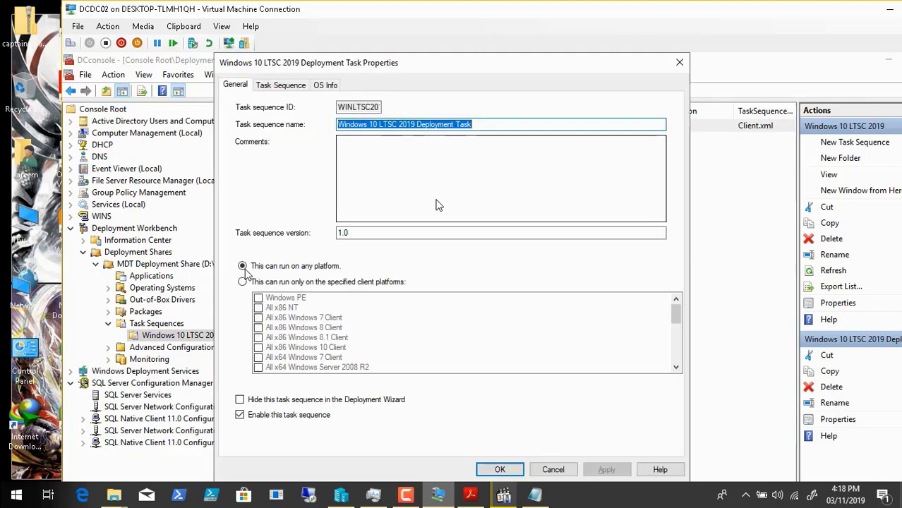
{"action": "left_click", "coordinate": [283, 86]}
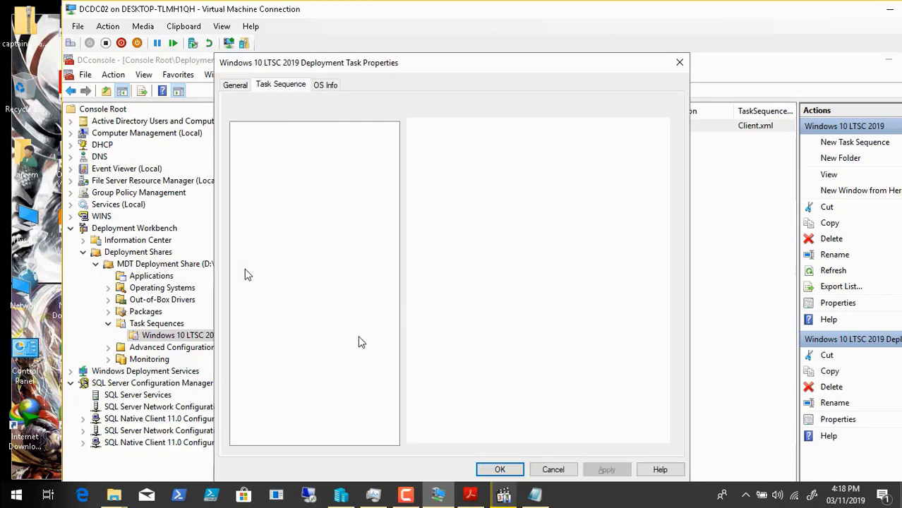
Expand the Install and Postinstall groups in the task sequence step list.
{"action": "mouse_move", "coordinate": [144, 486]}
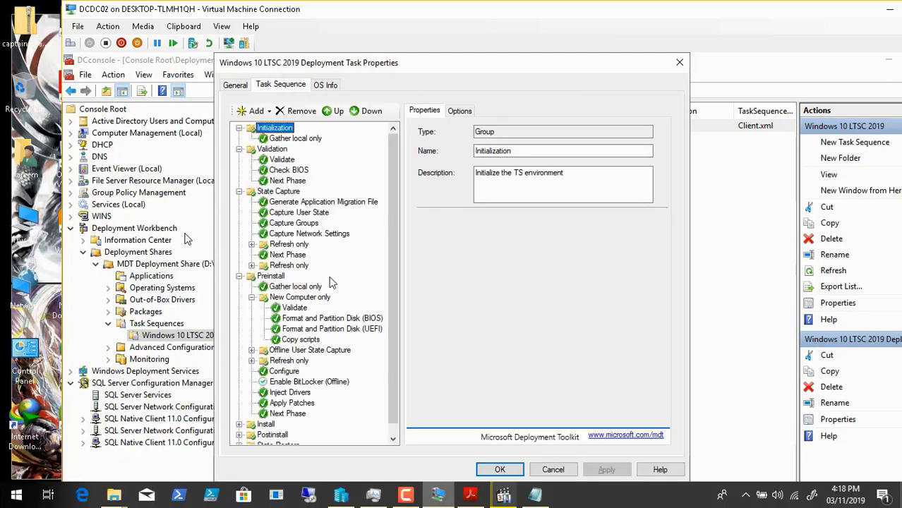
{"action": "left_click", "coordinate": [393, 438]}
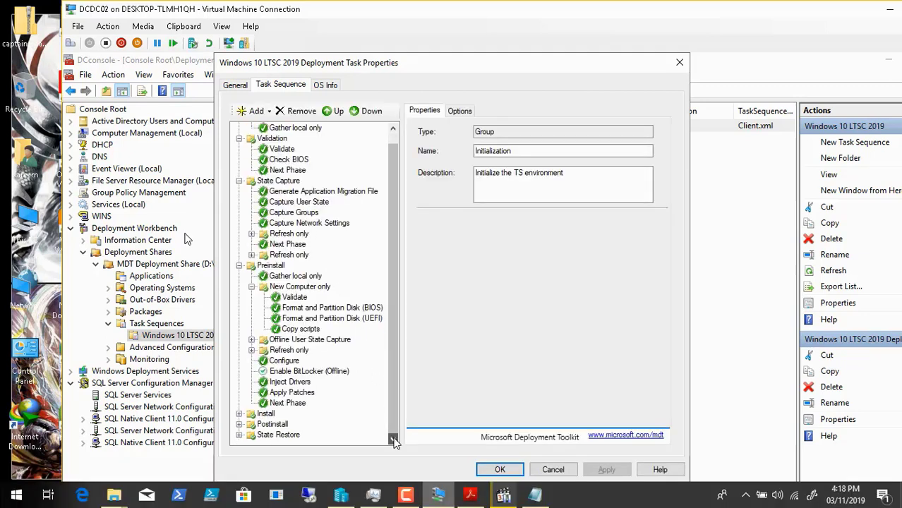
{"action": "left_click", "coordinate": [240, 414]}
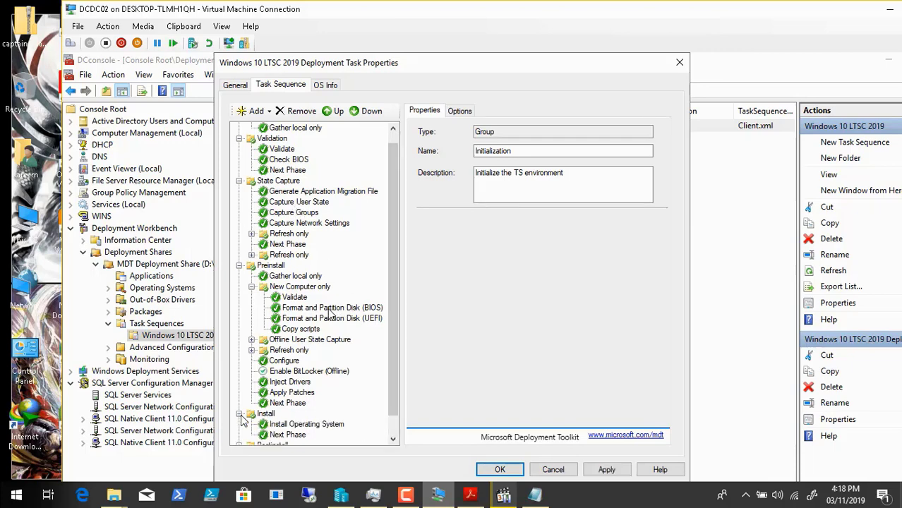
{"action": "double_click", "coordinate": [393, 441]}
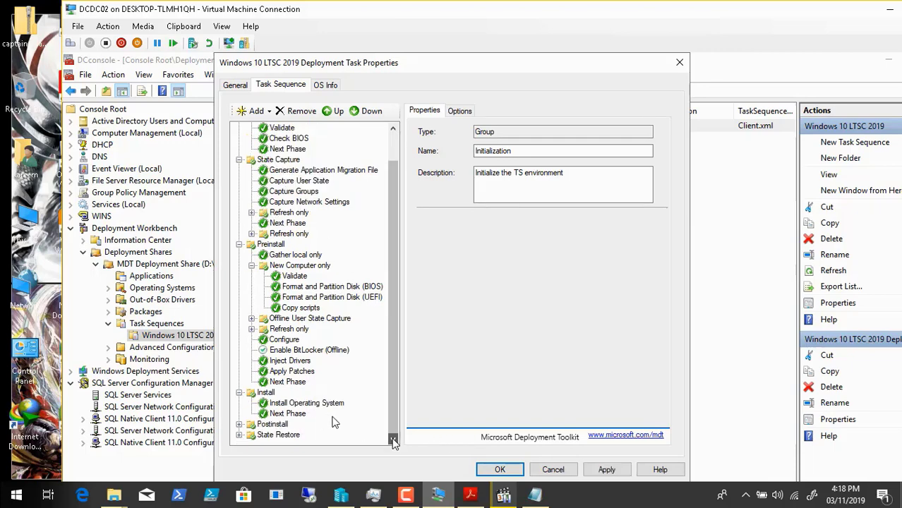
{"action": "left_click", "coordinate": [239, 424]}
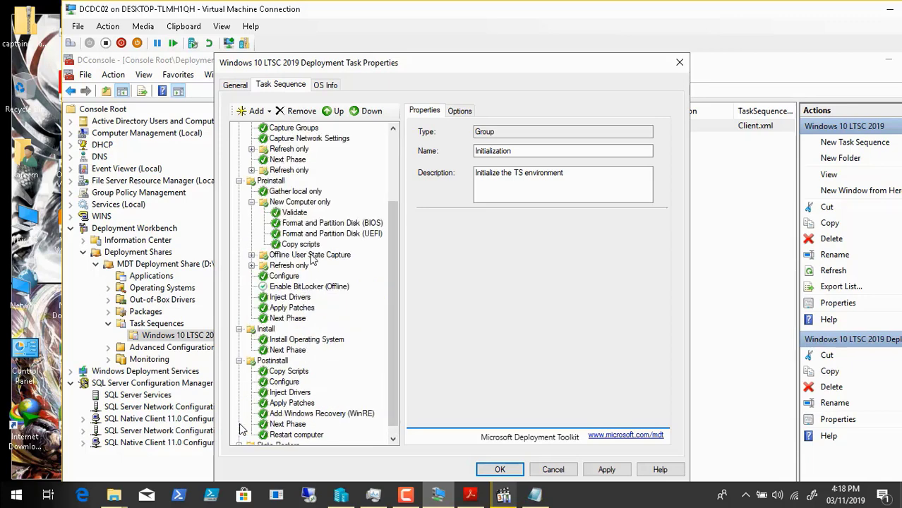
{"action": "left_click", "coordinate": [393, 439]}
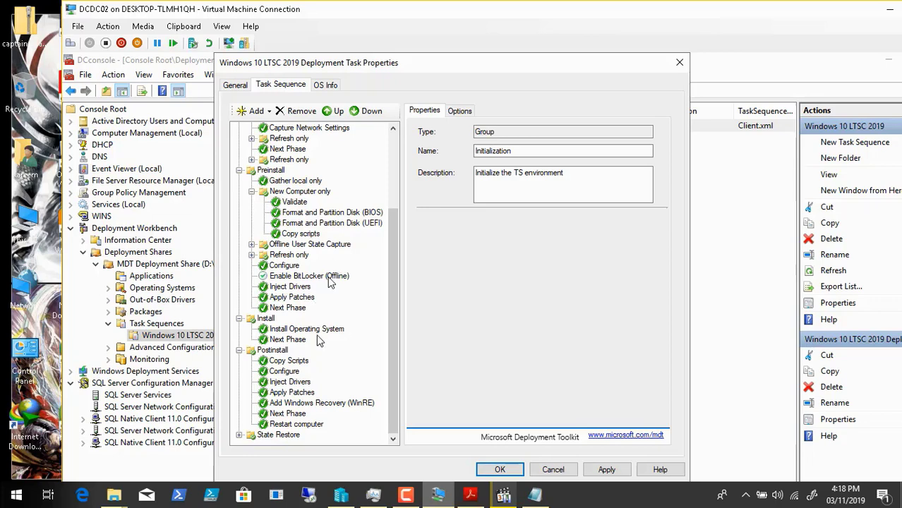
Inspect the Copy Scripts, Install Operating System, Configure, Validate and Inject Drivers steps.
{"action": "left_click", "coordinate": [296, 362]}
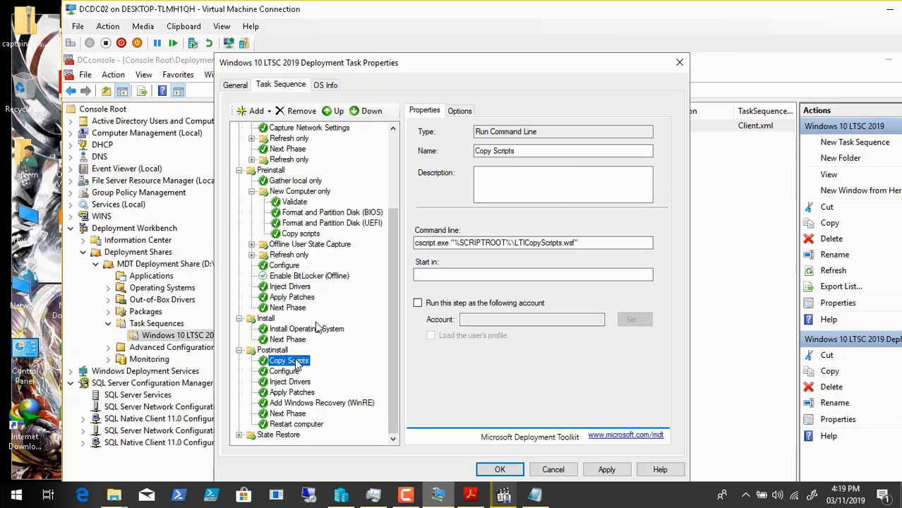
{"action": "left_click", "coordinate": [298, 329]}
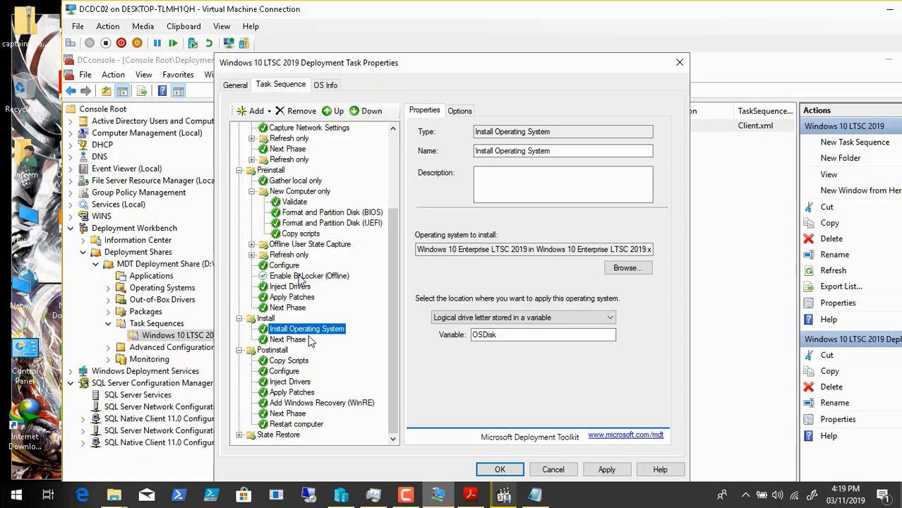
{"action": "left_click", "coordinate": [289, 361]}
{"action": "left_click", "coordinate": [287, 371]}
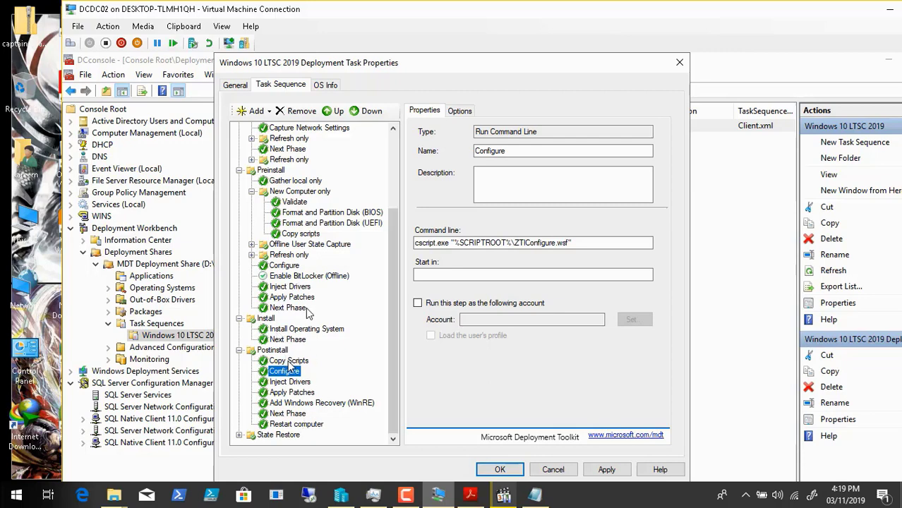
{"action": "key", "text": "Up"}
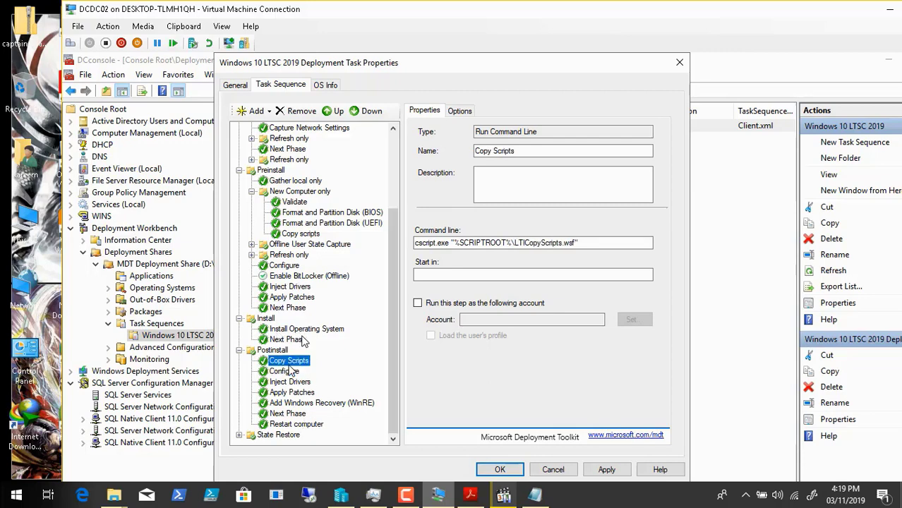
{"action": "left_click", "coordinate": [392, 151]}
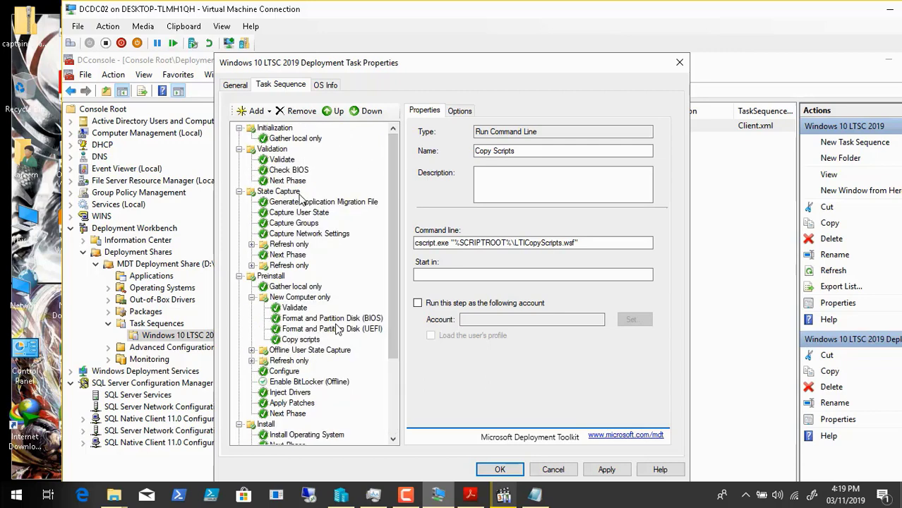
{"action": "left_click", "coordinate": [290, 308]}
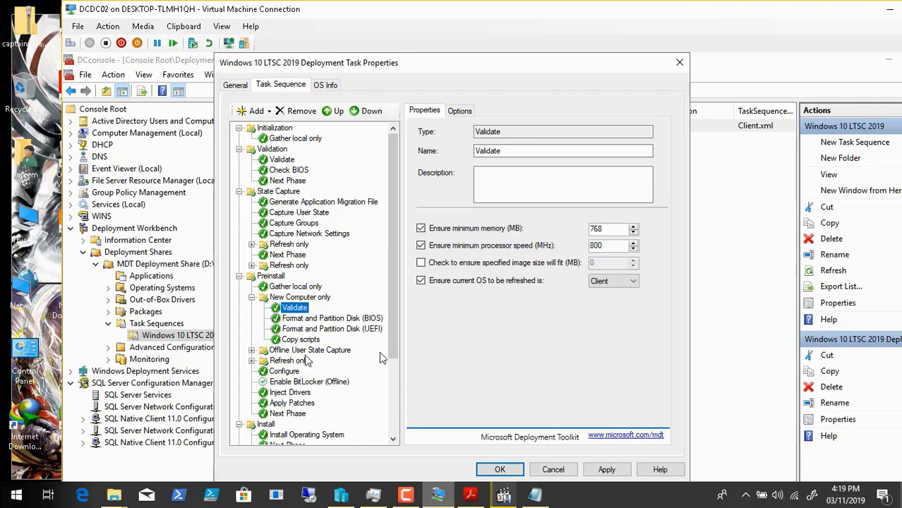
{"action": "left_click", "coordinate": [393, 439]}
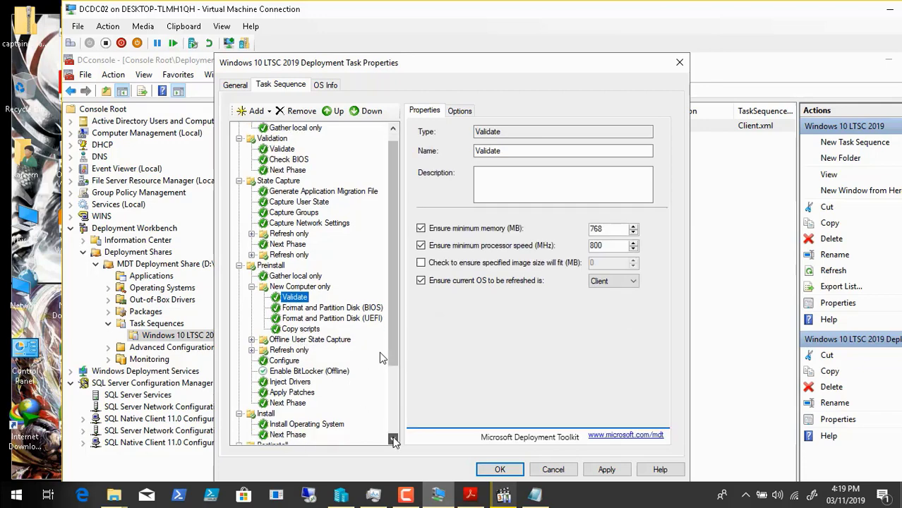
{"action": "left_click", "coordinate": [393, 439]}
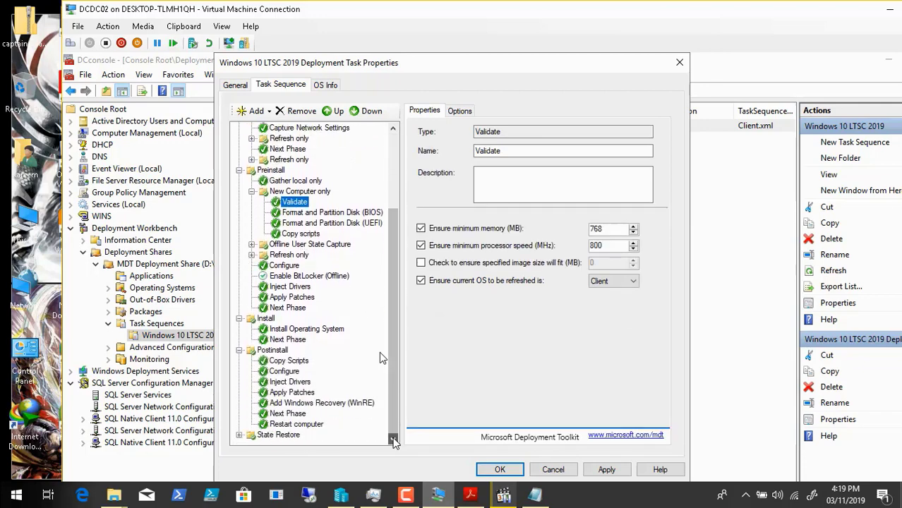
{"action": "left_click", "coordinate": [291, 382]}
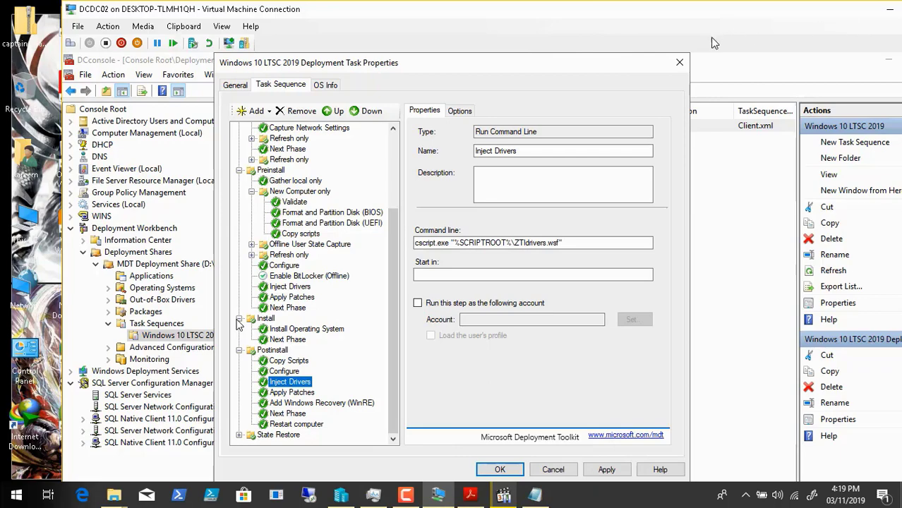
Close the Office 2016 Settings notes, pause the screen recording, and restore the VM window.
{"action": "left_click", "coordinate": [889, 9]}
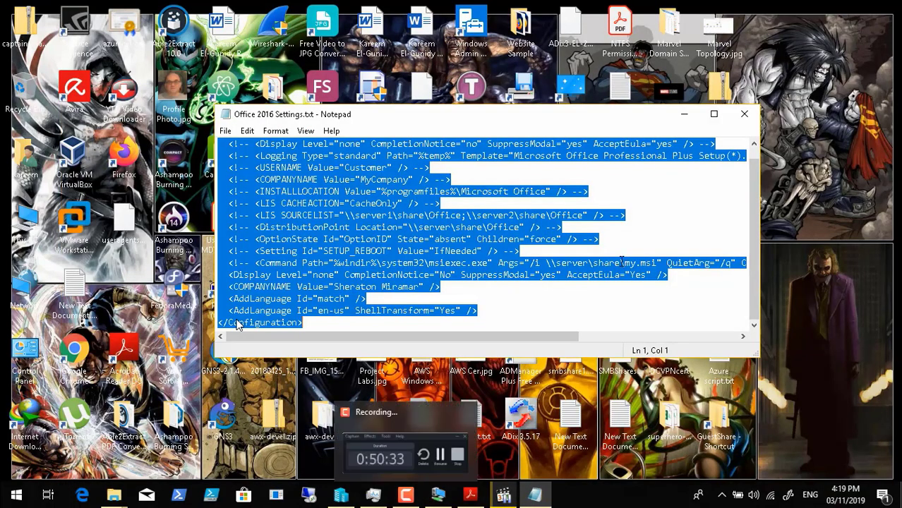
{"action": "left_click", "coordinate": [745, 114]}
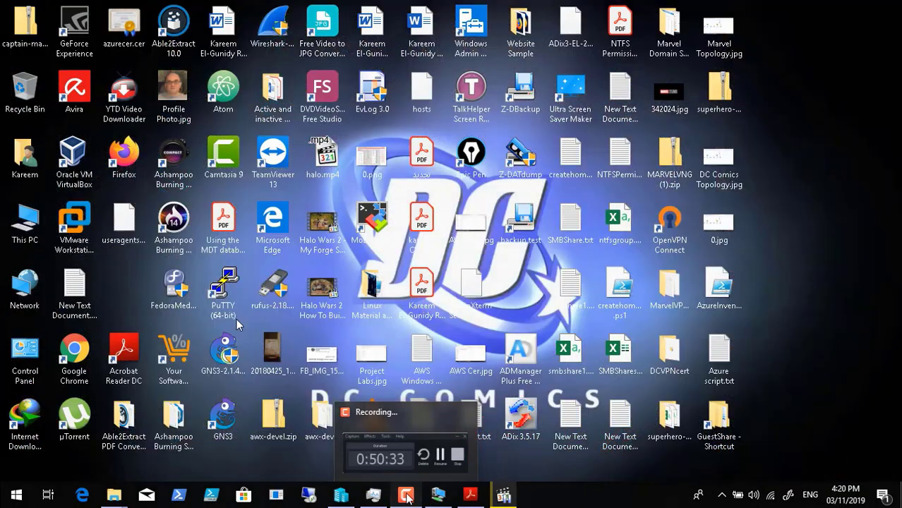
{"action": "left_click", "coordinate": [406, 495]}
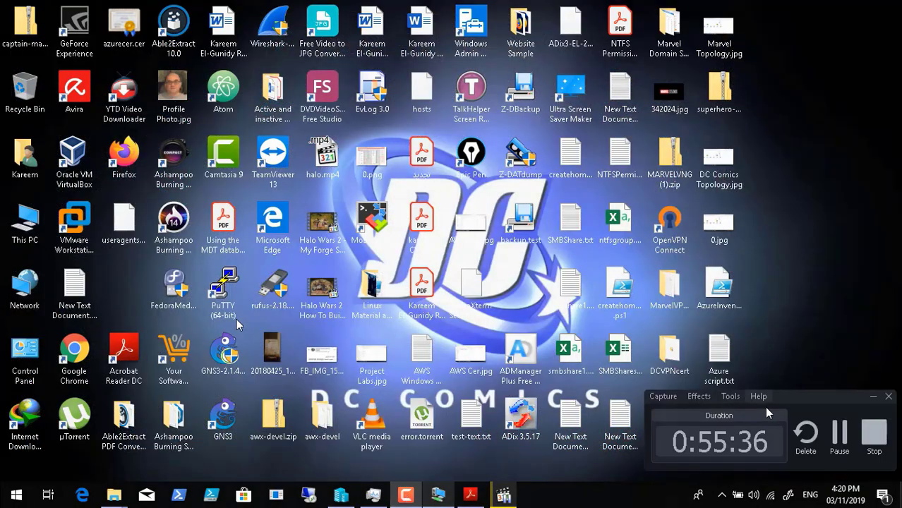
{"action": "left_click", "coordinate": [844, 432]}
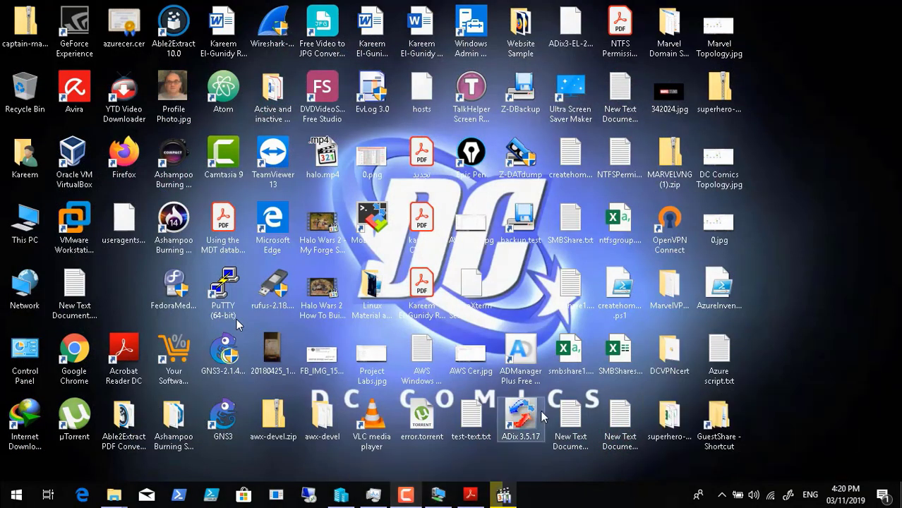
{"action": "left_click", "coordinate": [438, 496]}
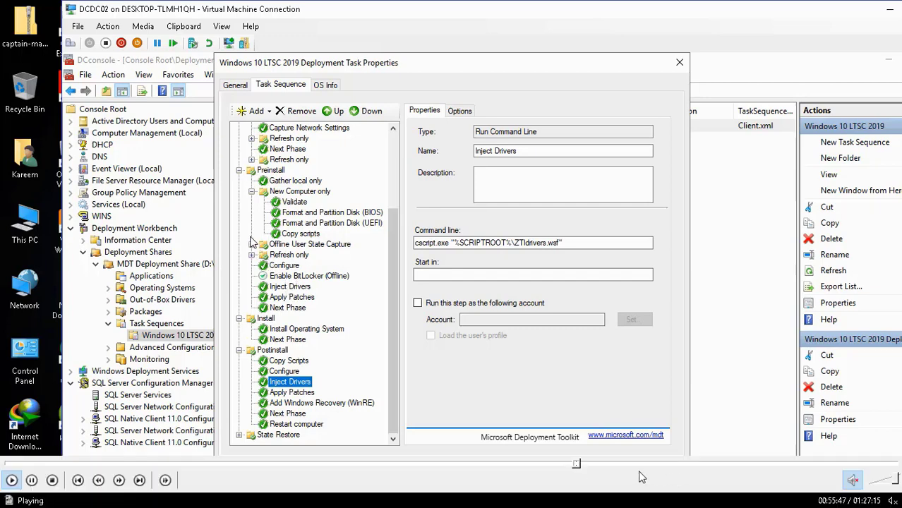
Seek the video to around 00:56:10, where Install Applications switches to a single application.
{"action": "left_click", "coordinate": [585, 466]}
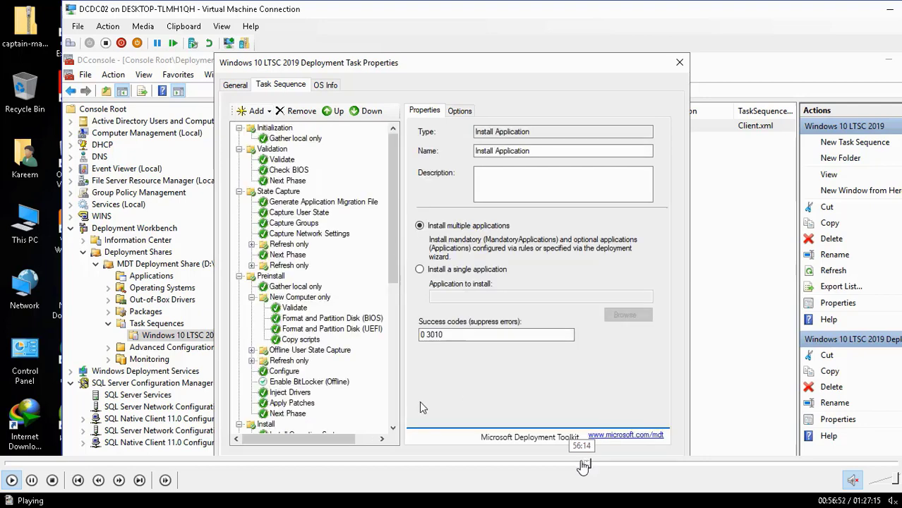
{"action": "left_click", "coordinate": [583, 466]}
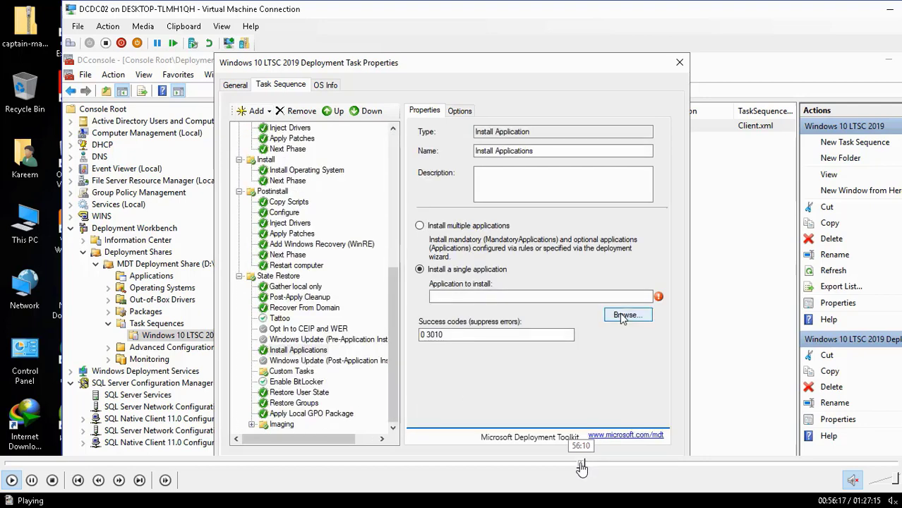
{"action": "left_click", "coordinate": [582, 465]}
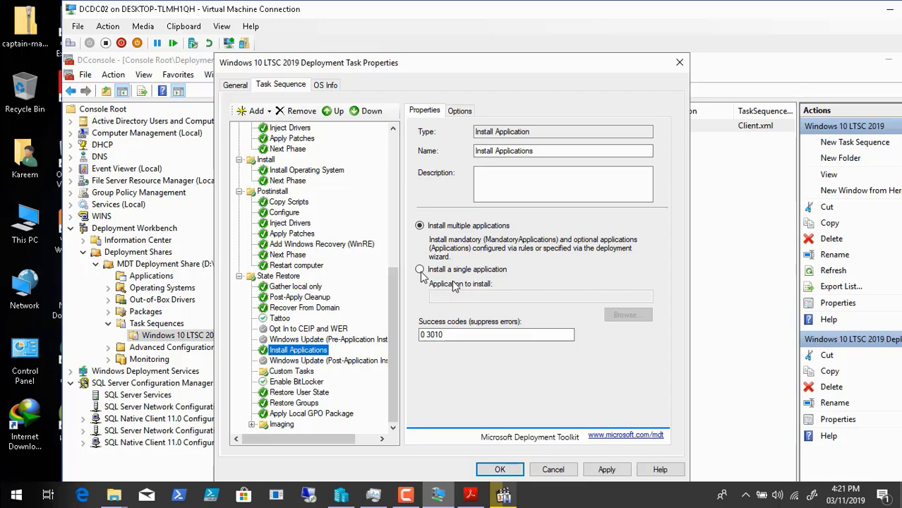
Play through the walkthrough setting Install Applications to install only 7-zip 7-zip, success codes 0 3010.
{"action": "mouse_move", "coordinate": [121, 479]}
{"action": "left_click", "coordinate": [12, 481]}
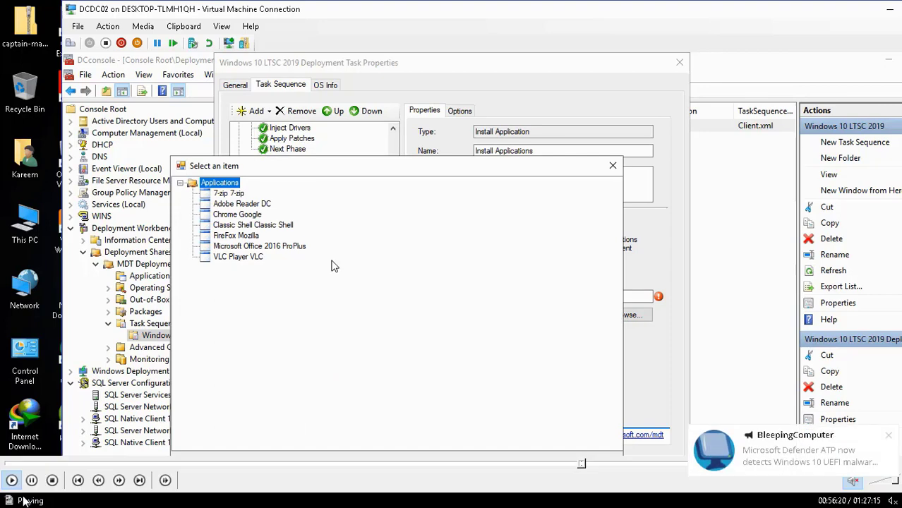
{"action": "left_click", "coordinate": [32, 483]}
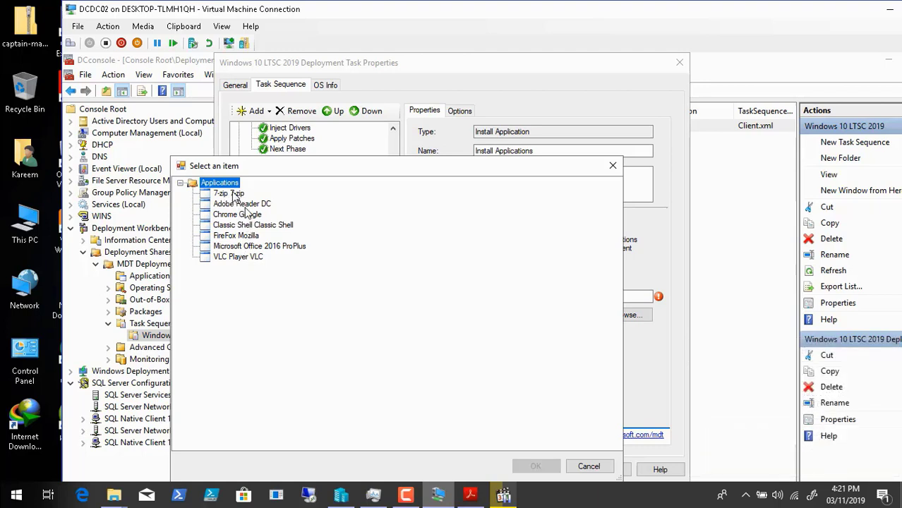
{"action": "key", "text": "space"}
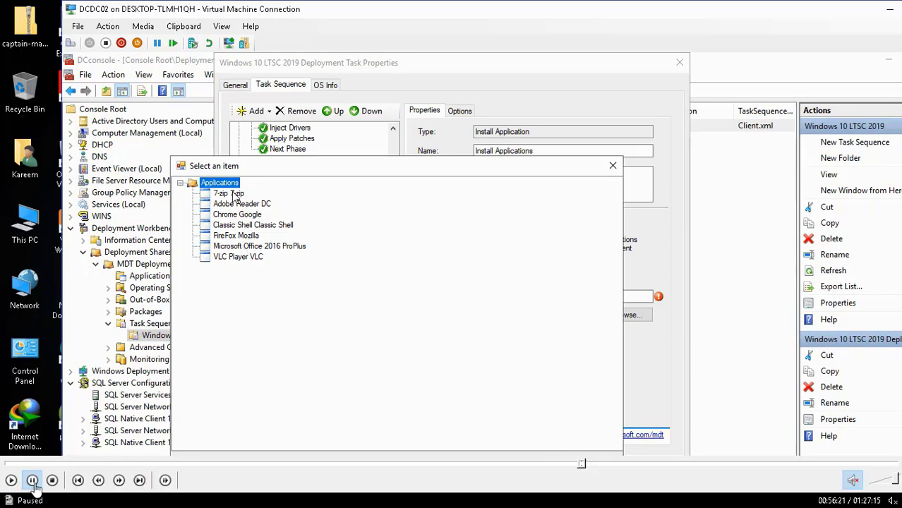
{"action": "key", "text": "space"}
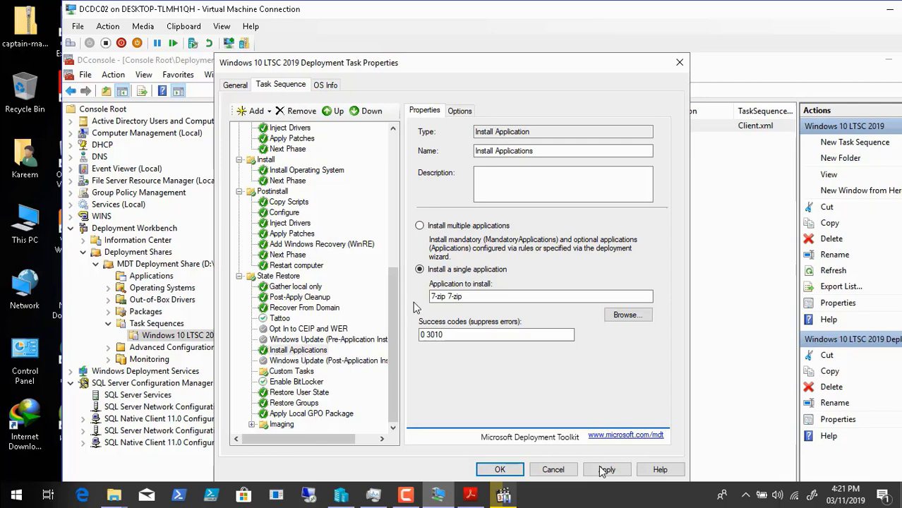
{"action": "mouse_move", "coordinate": [166, 480]}
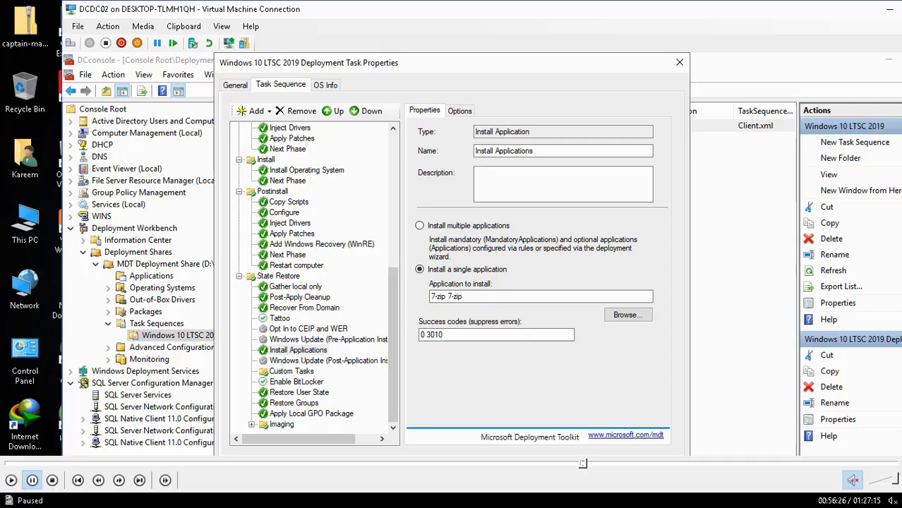
{"action": "left_click", "coordinate": [11, 480]}
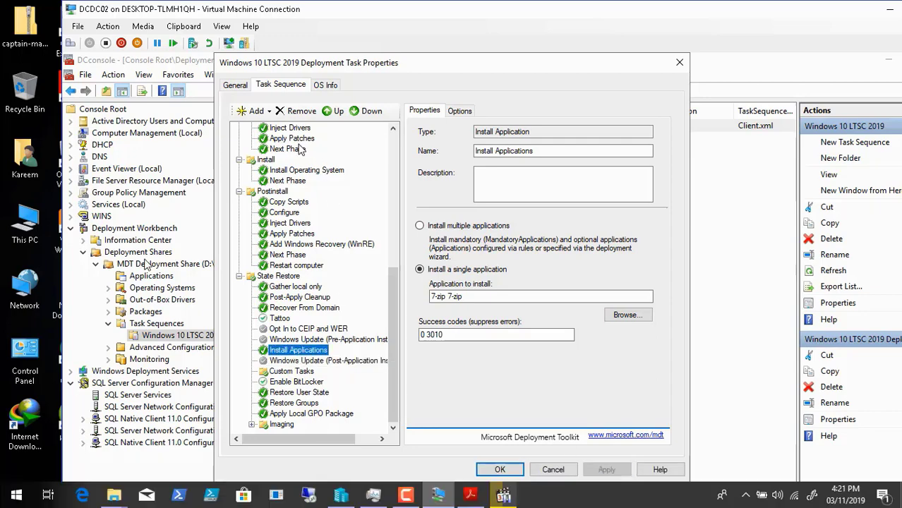
{"action": "left_click", "coordinate": [270, 115]}
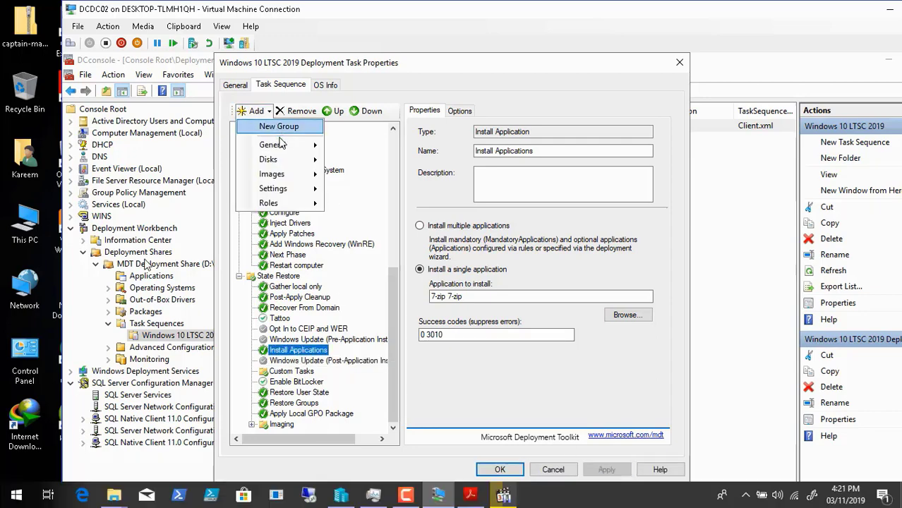
Add an Install Application step that installs only Adobe Reader DC and apply it.
{"action": "mouse_move", "coordinate": [284, 151]}
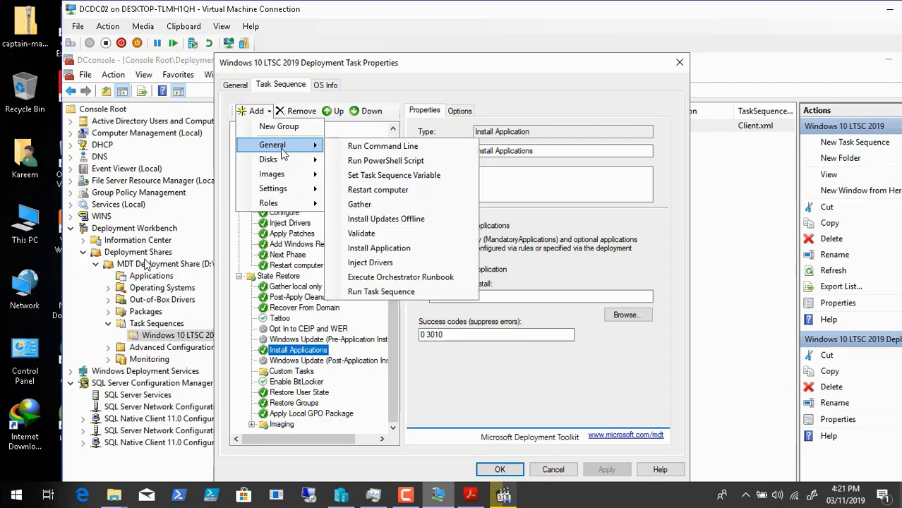
{"action": "left_click", "coordinate": [413, 250]}
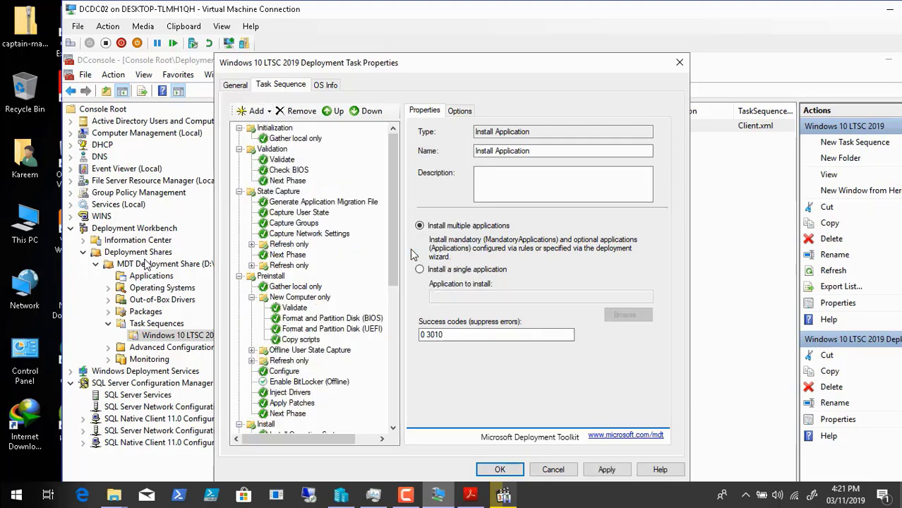
{"action": "left_click", "coordinate": [396, 415]}
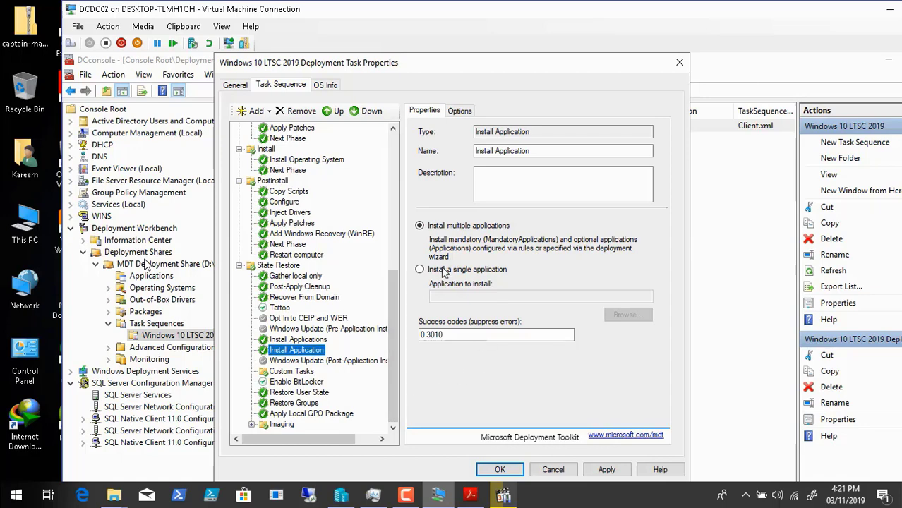
{"action": "left_click", "coordinate": [420, 270]}
{"action": "left_click", "coordinate": [627, 315]}
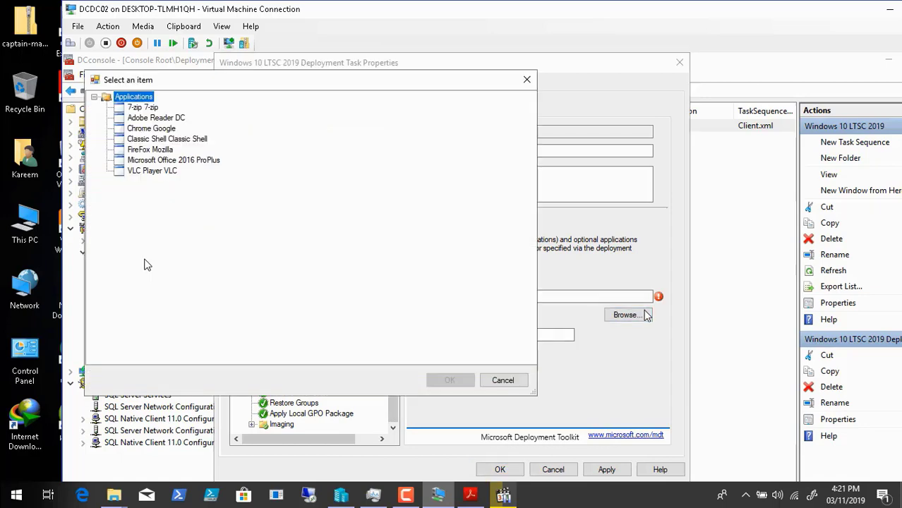
{"action": "left_click", "coordinate": [176, 117]}
{"action": "left_click", "coordinate": [452, 379]}
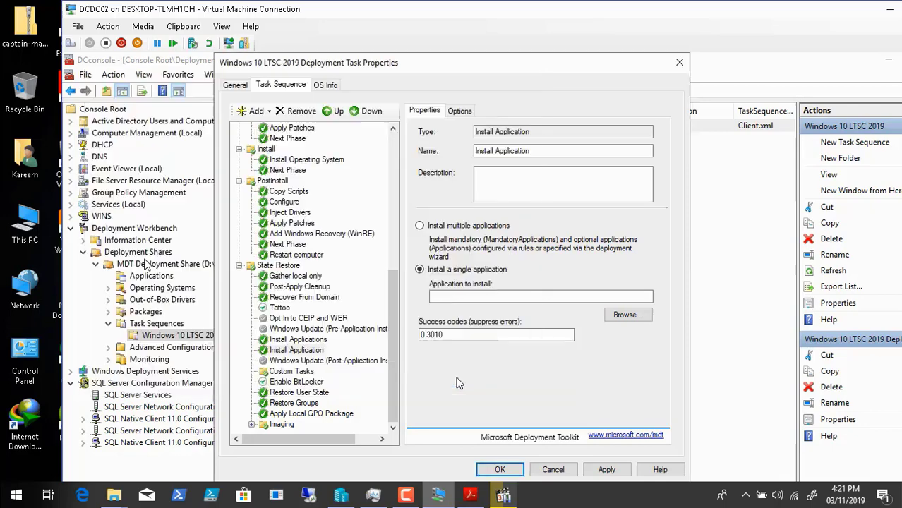
{"action": "left_click", "coordinate": [607, 469]}
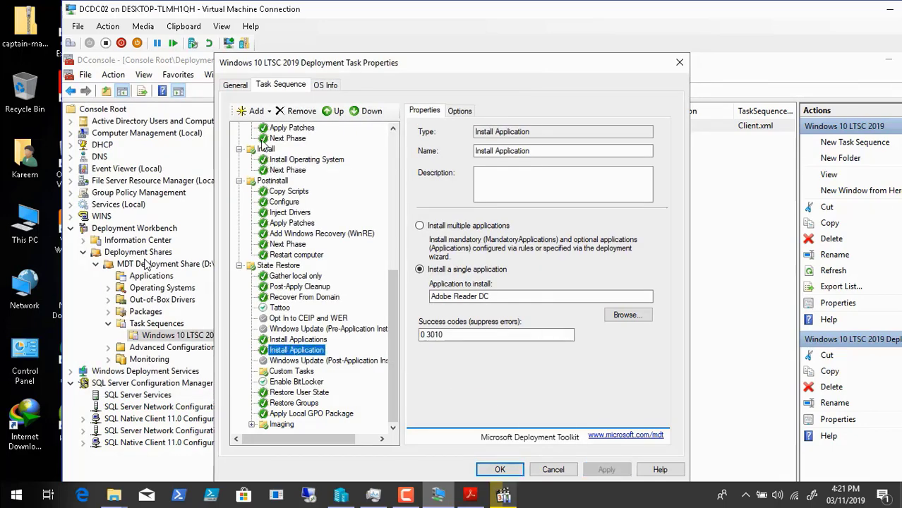
Add a second Install Application step for Chrome Google alone and apply it.
{"action": "left_click", "coordinate": [258, 110]}
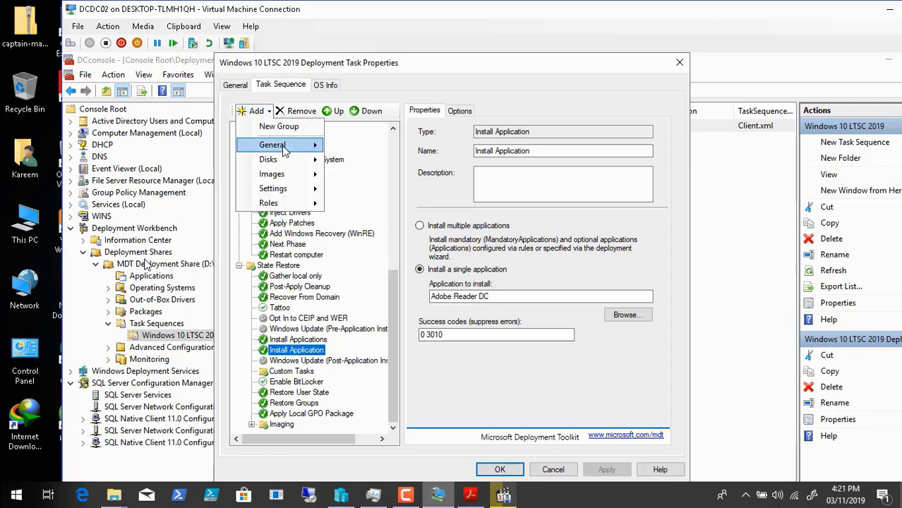
{"action": "mouse_move", "coordinate": [283, 146]}
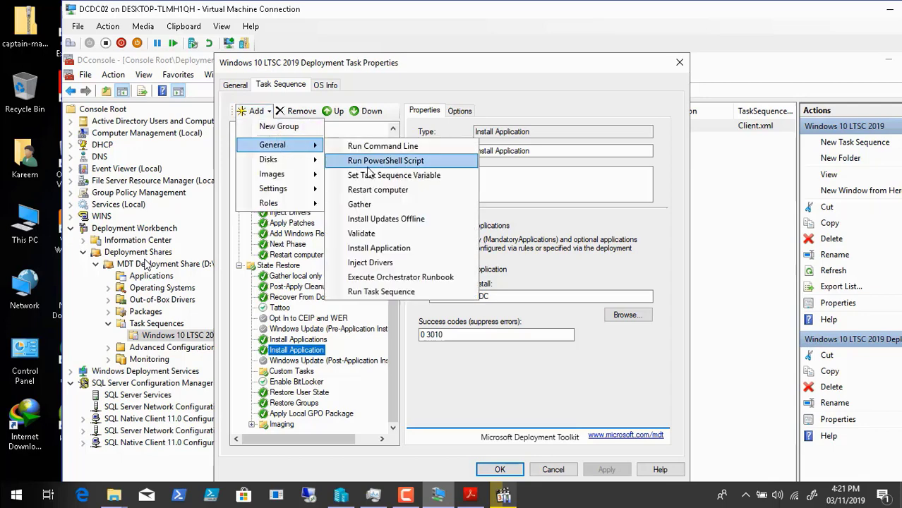
{"action": "left_click", "coordinate": [404, 250]}
{"action": "left_click", "coordinate": [395, 417]}
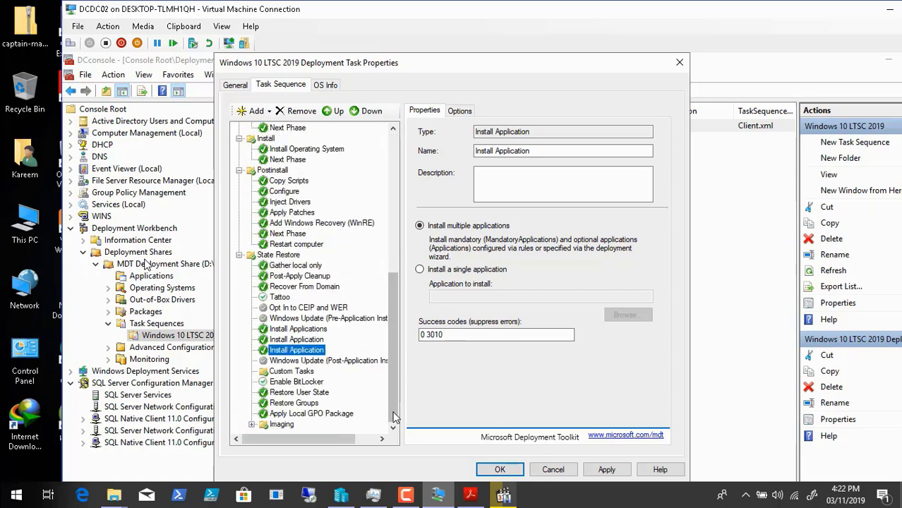
{"action": "left_click", "coordinate": [422, 268]}
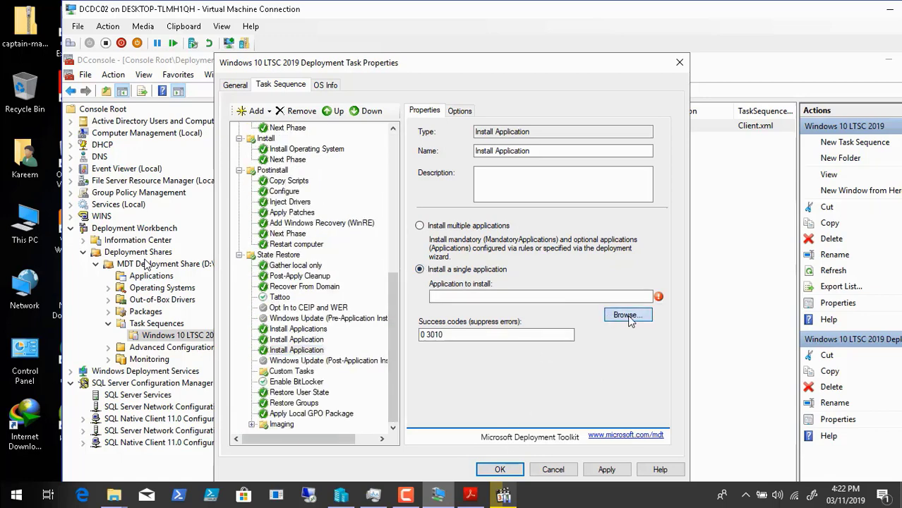
{"action": "left_click", "coordinate": [627, 315]}
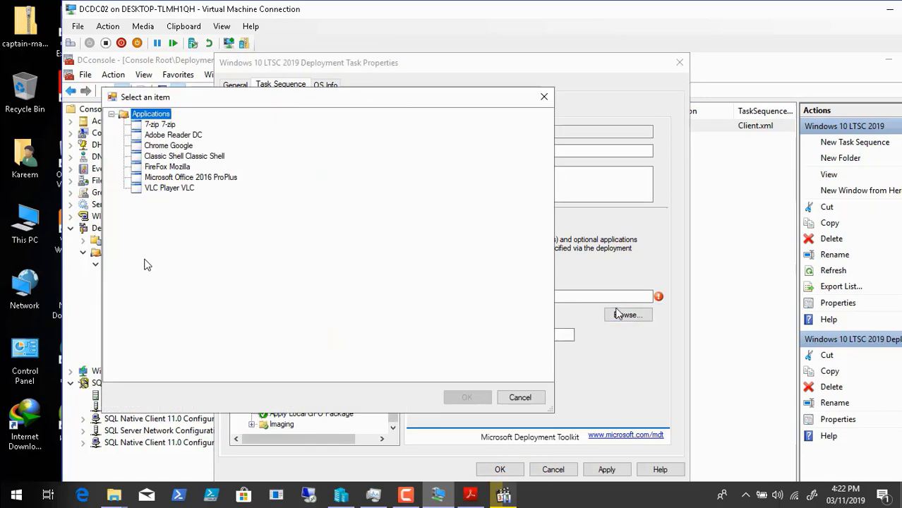
{"action": "left_click", "coordinate": [184, 146]}
{"action": "left_click", "coordinate": [467, 398]}
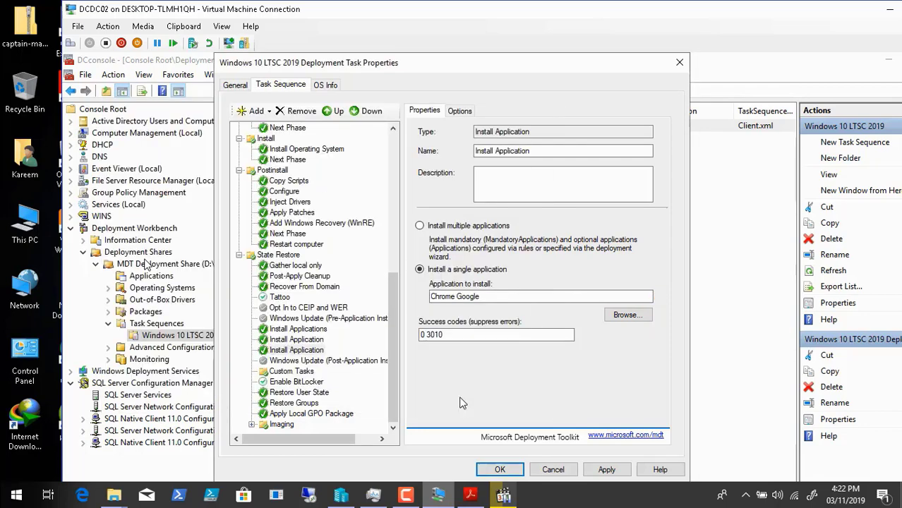
{"action": "left_click", "coordinate": [607, 470]}
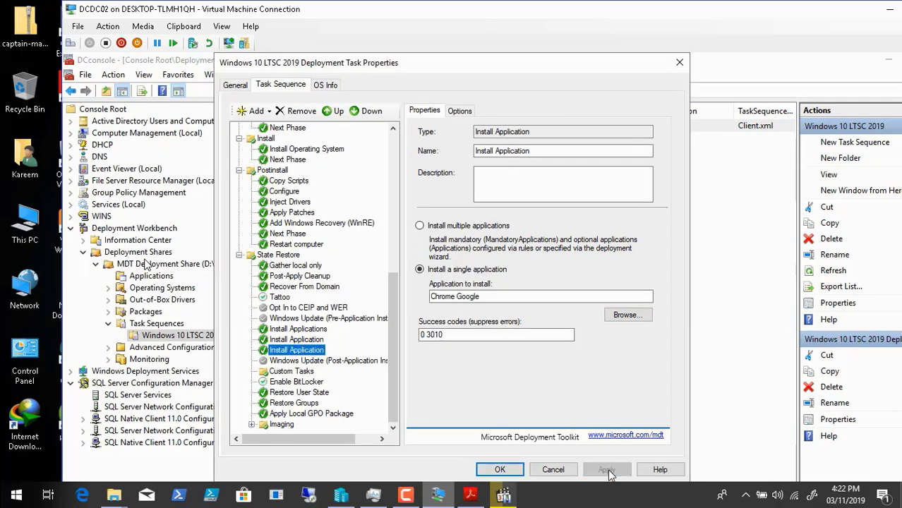
Add a third Install Application step for Classic Shell Classic Shell and apply it.
{"action": "left_click", "coordinate": [256, 112]}
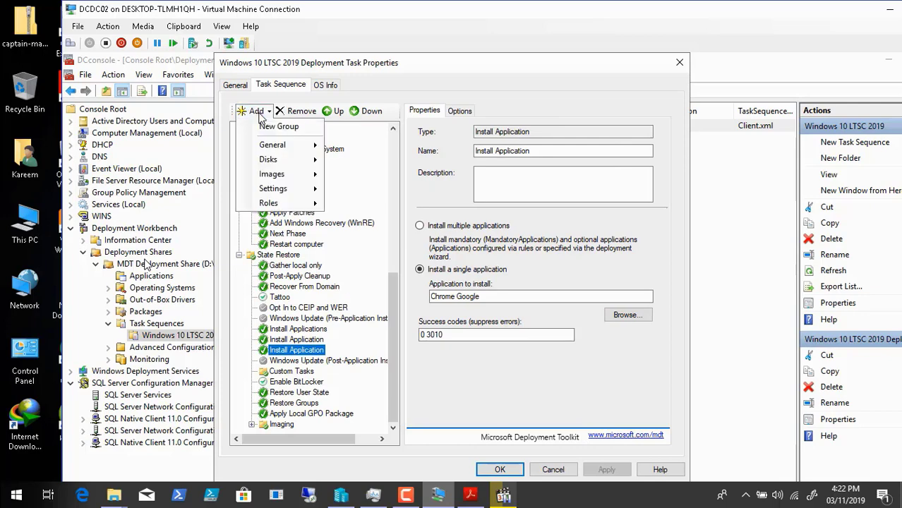
{"action": "mouse_move", "coordinate": [272, 145]}
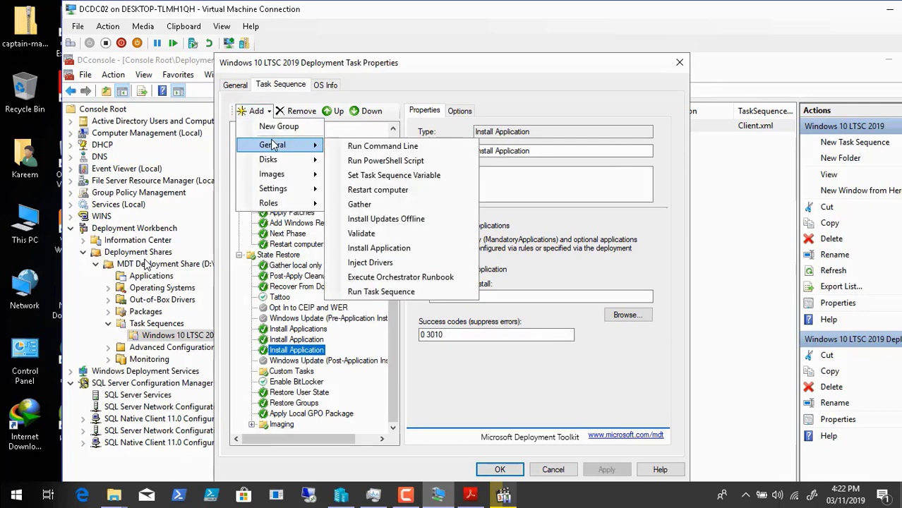
{"action": "left_click", "coordinate": [417, 250]}
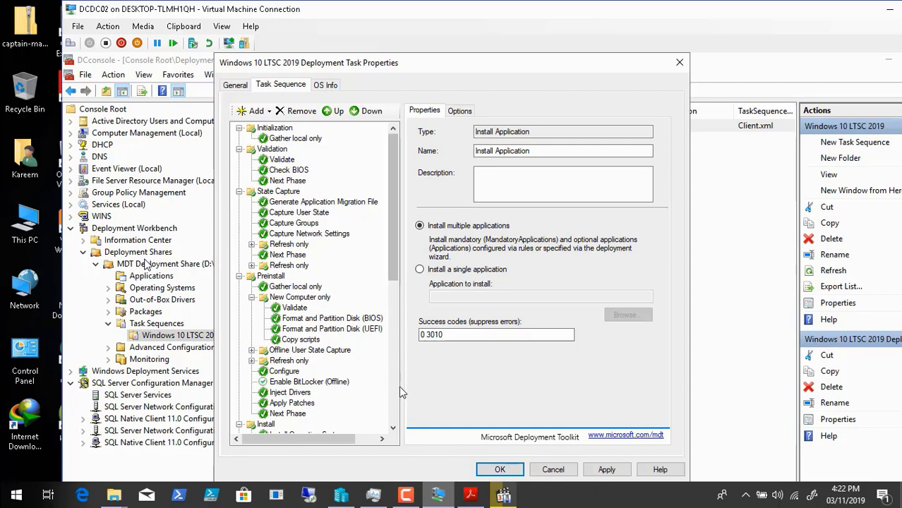
{"action": "left_click", "coordinate": [393, 427]}
{"action": "scroll", "coordinate": [392, 428], "scroll_direction": "down", "scroll_amount": 4}
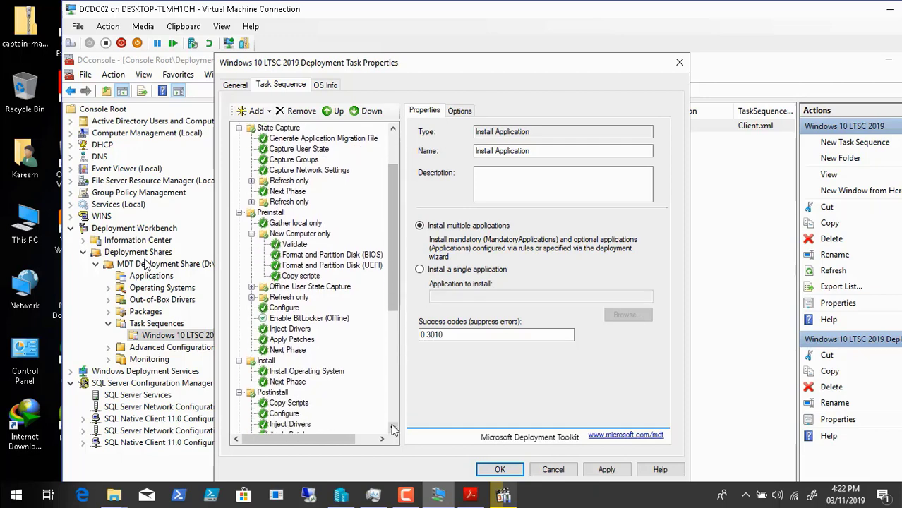
{"action": "scroll", "coordinate": [393, 430], "scroll_direction": "down", "scroll_amount": 3}
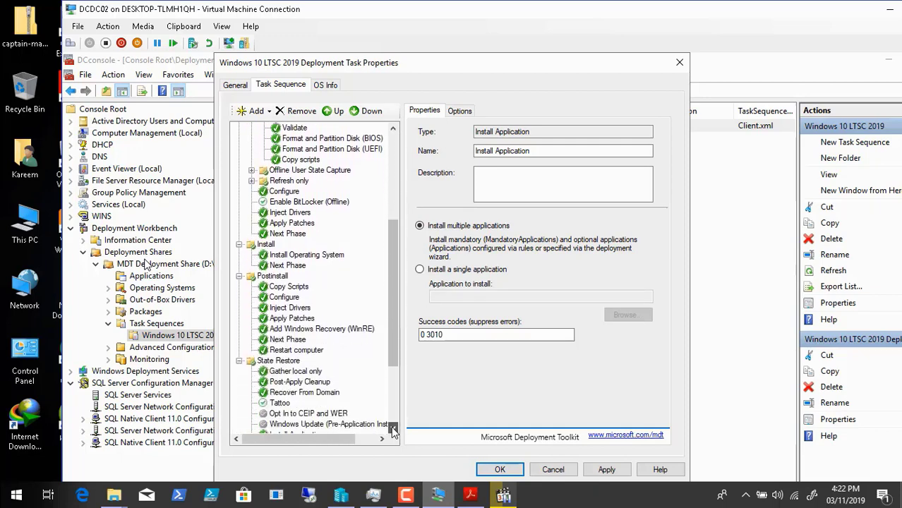
{"action": "left_click", "coordinate": [393, 431]}
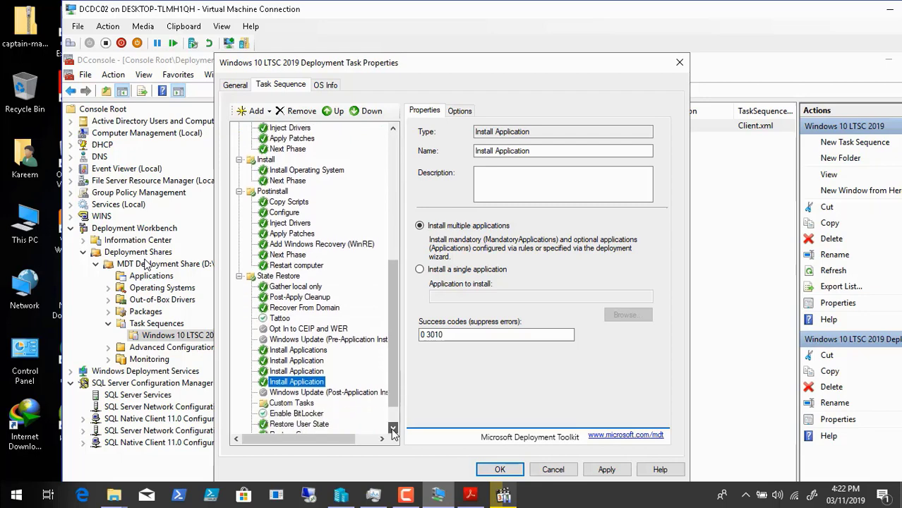
{"action": "left_click", "coordinate": [420, 271]}
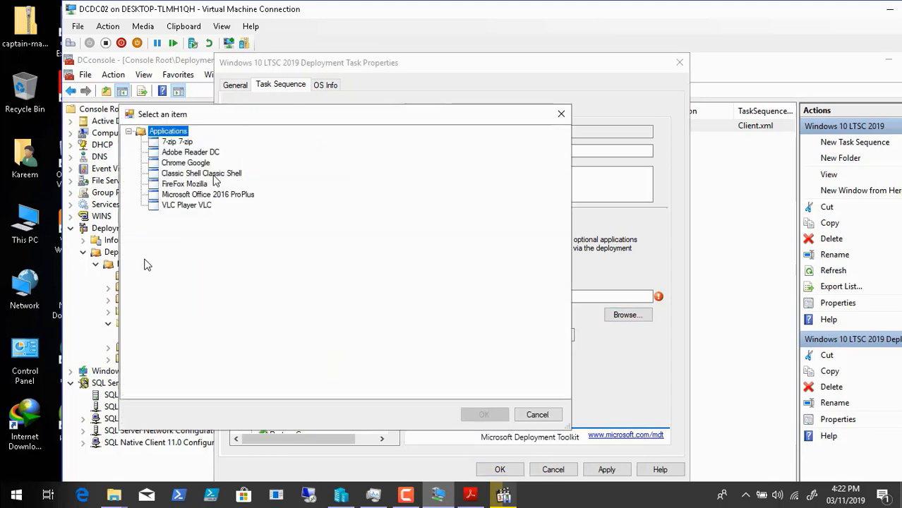
{"action": "left_click", "coordinate": [212, 174]}
{"action": "left_click", "coordinate": [485, 417]}
{"action": "left_click", "coordinate": [609, 470]}
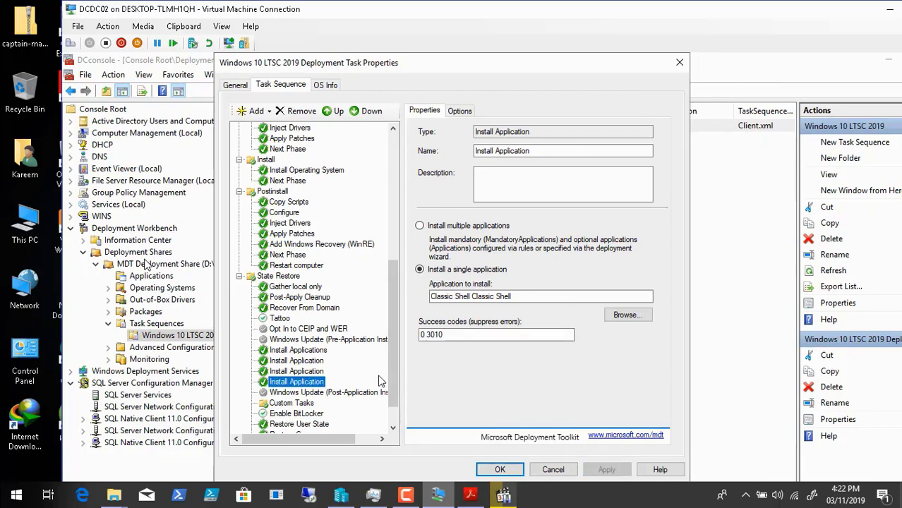
Review the Install Applications, Adobe Reader DC, Chrome Google and Classic Shell steps.
{"action": "left_click", "coordinate": [326, 350]}
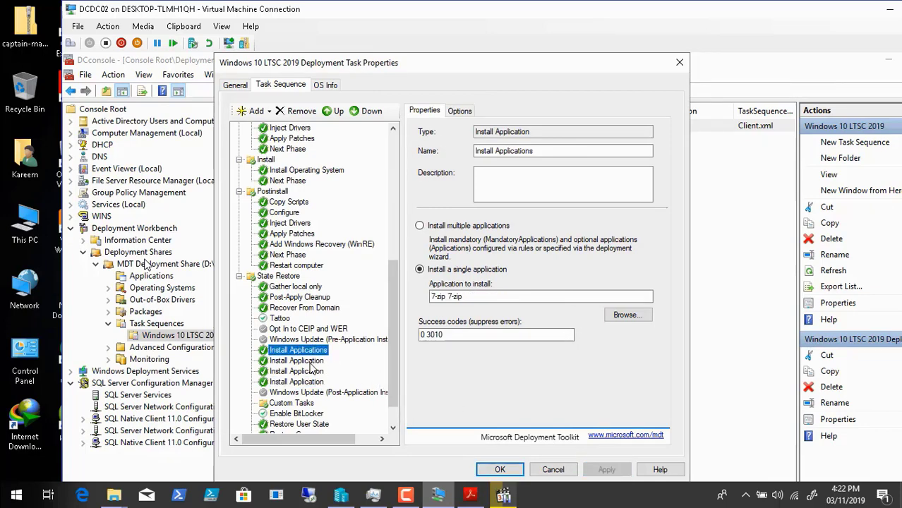
{"action": "left_click", "coordinate": [311, 361]}
{"action": "left_click", "coordinate": [305, 374]}
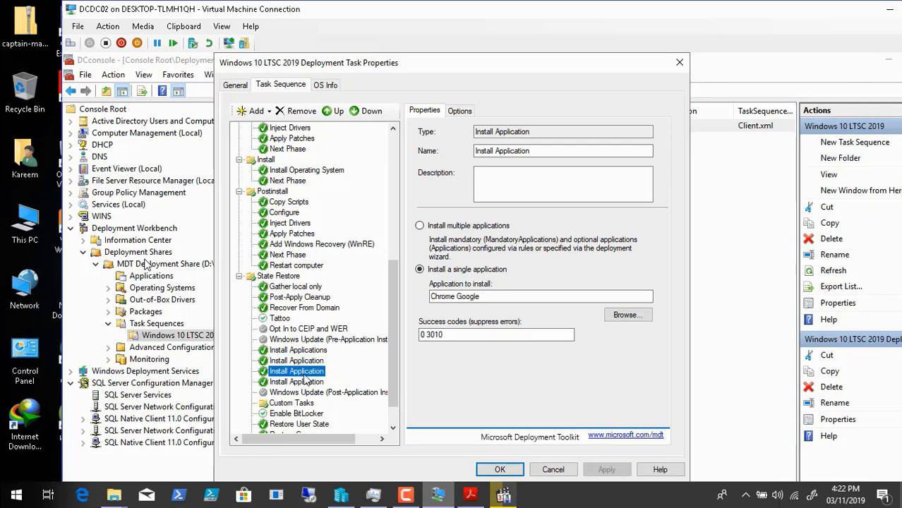
{"action": "left_click", "coordinate": [307, 382]}
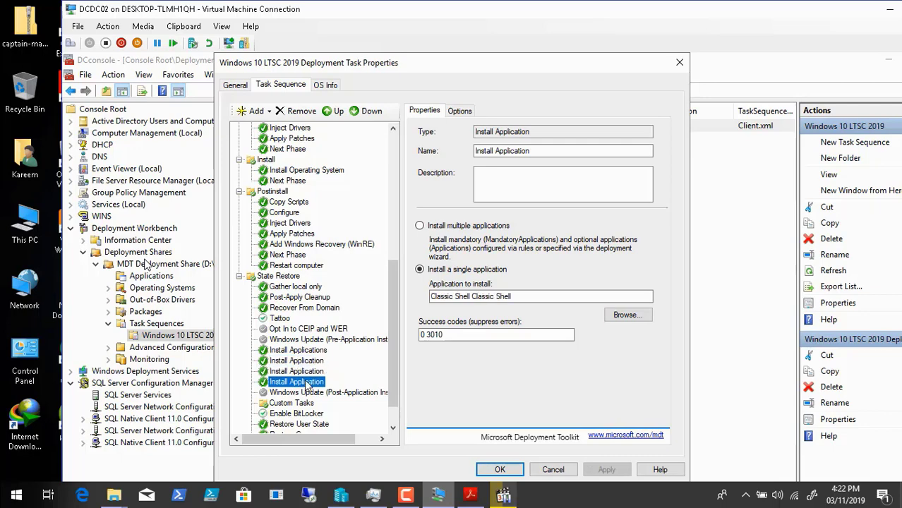
Add a fourth Install Application step for FireFox Mozilla only and apply it.
{"action": "left_click", "coordinate": [254, 112]}
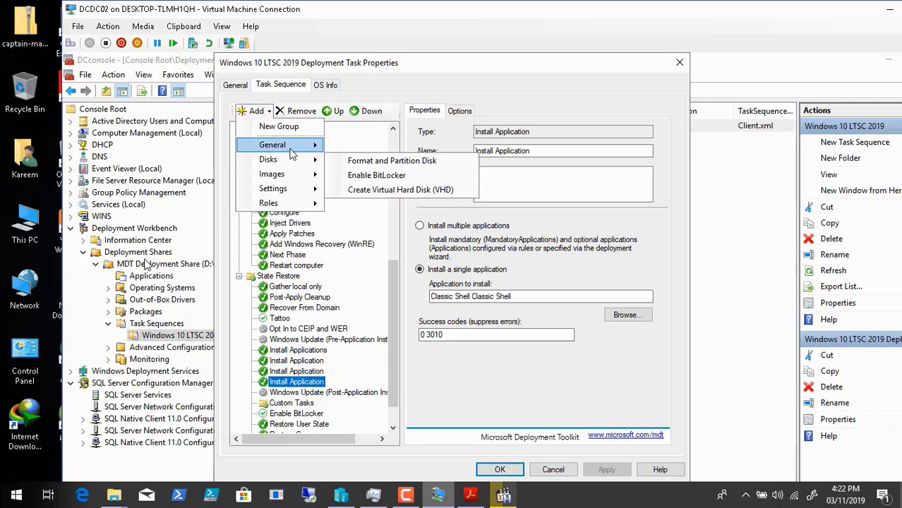
{"action": "mouse_move", "coordinate": [286, 145]}
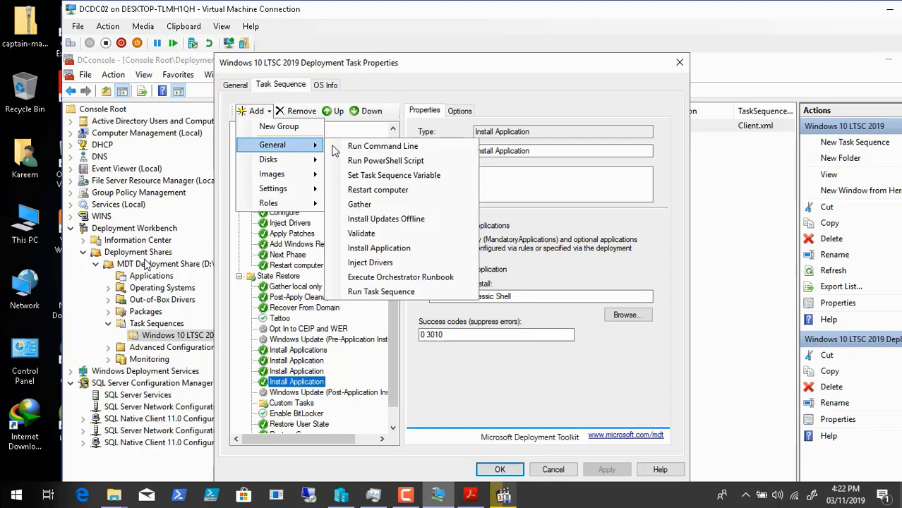
{"action": "left_click", "coordinate": [399, 247]}
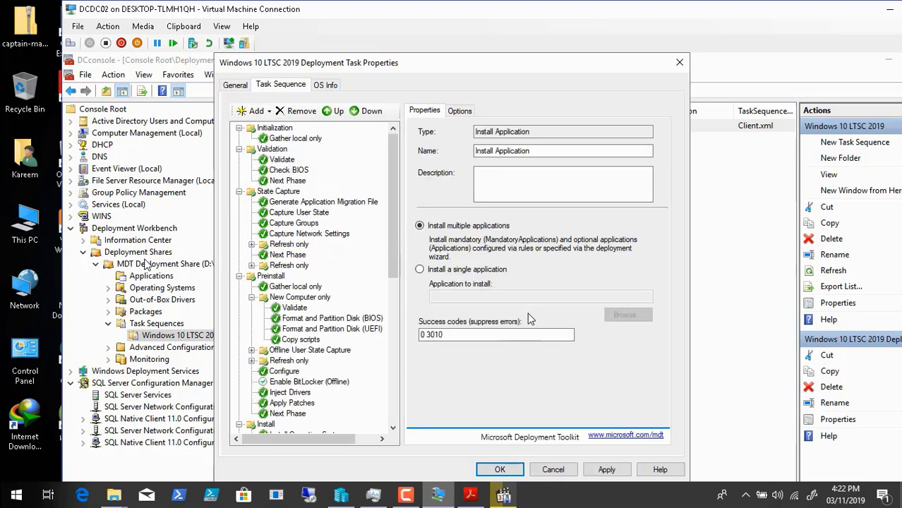
{"action": "left_click", "coordinate": [428, 269]}
{"action": "left_click", "coordinate": [626, 315]}
{"action": "left_click", "coordinate": [215, 201]}
{"action": "left_click", "coordinate": [503, 433]}
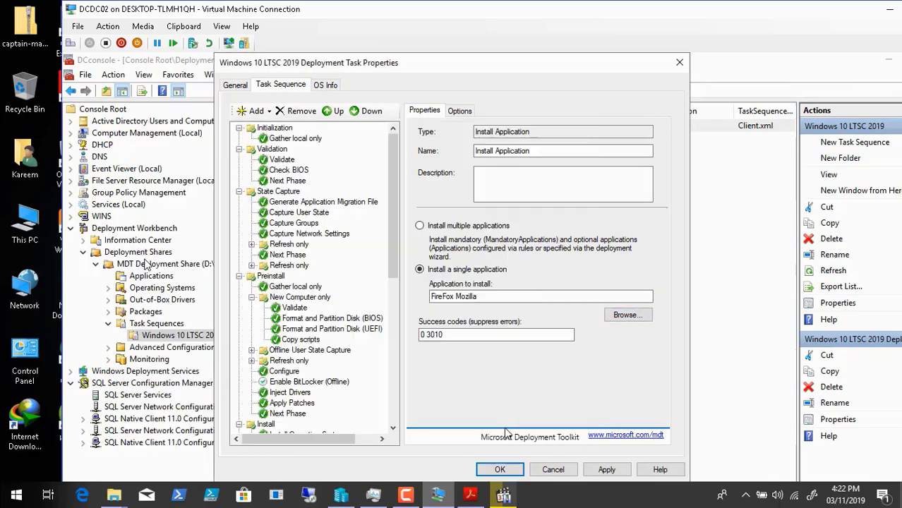
{"action": "left_click", "coordinate": [606, 470]}
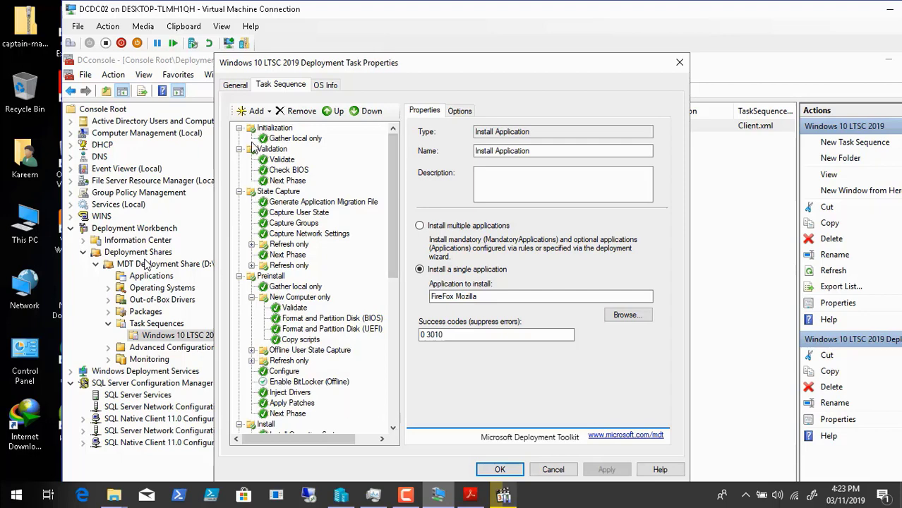
Add an Install Application step for Microsoft Office 2016 ProPlus alone and apply it.
{"action": "left_click", "coordinate": [255, 115]}
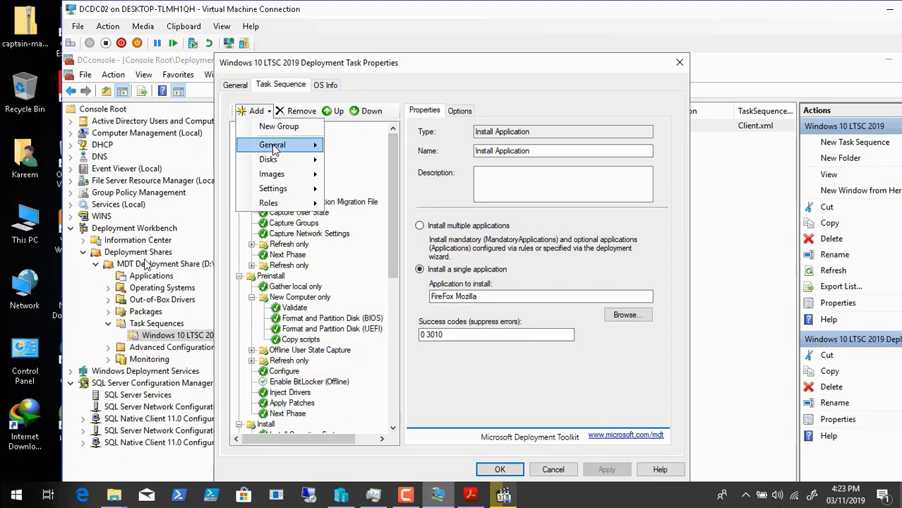
{"action": "mouse_move", "coordinate": [289, 145]}
{"action": "left_click", "coordinate": [414, 250]}
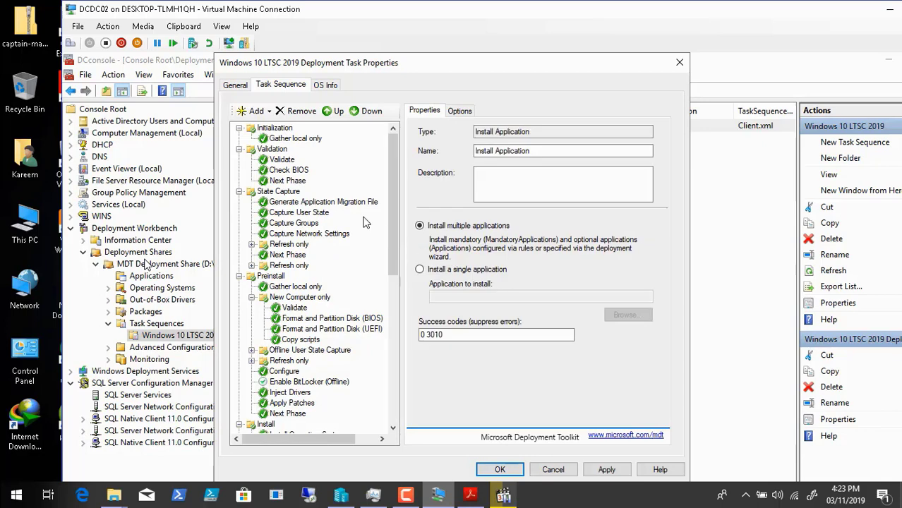
{"action": "left_click", "coordinate": [457, 271]}
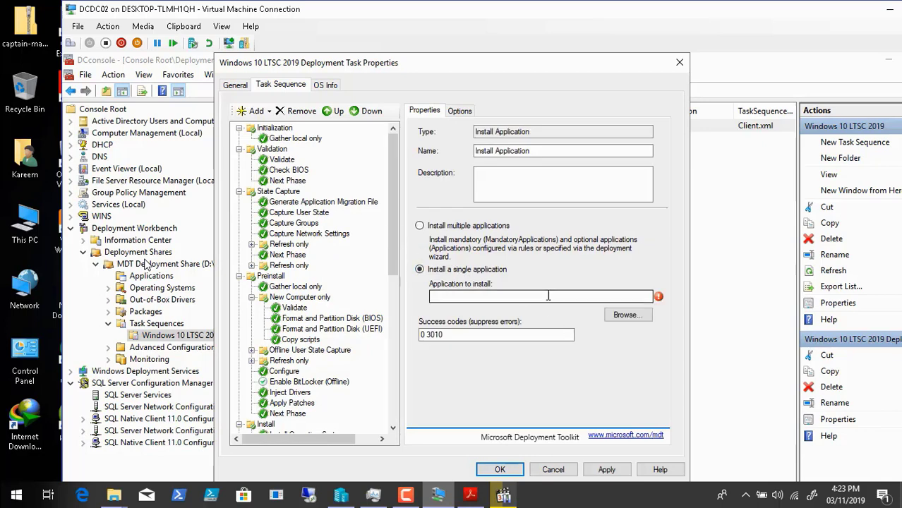
{"action": "left_click", "coordinate": [613, 315]}
{"action": "left_click", "coordinate": [244, 229]}
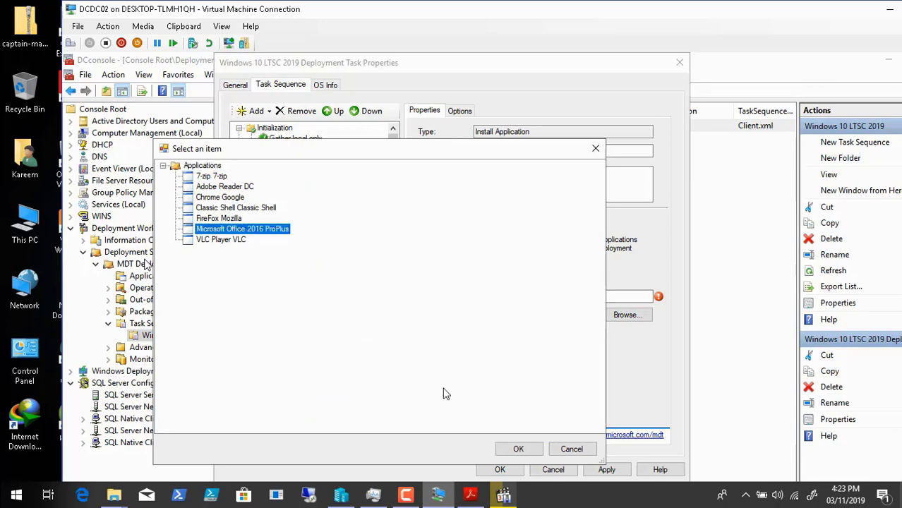
{"action": "key", "text": "Return"}
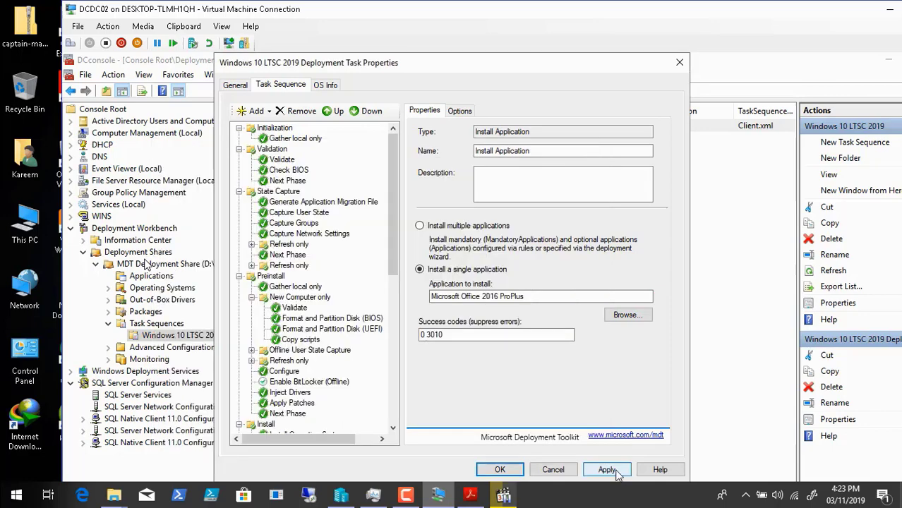
{"action": "left_click", "coordinate": [607, 469]}
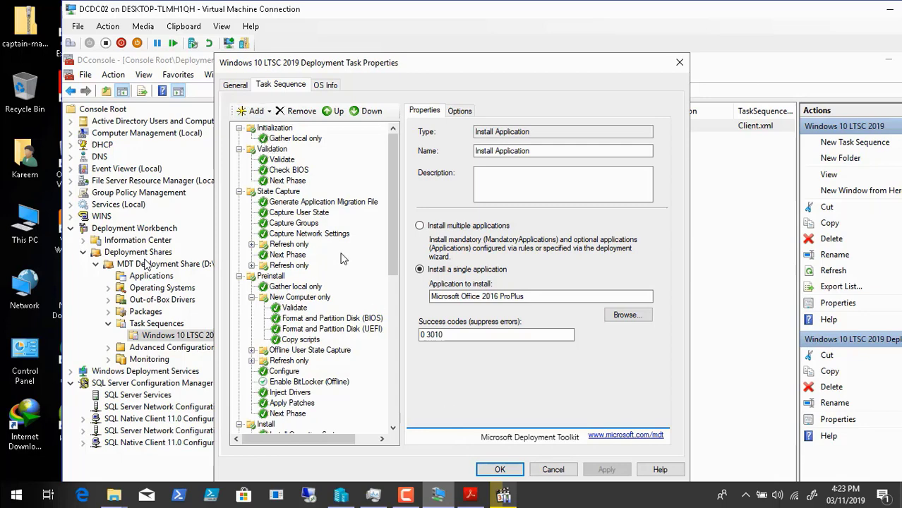
Add an Install Application step for VLC Player VLC alone and apply it.
{"action": "left_click", "coordinate": [259, 111]}
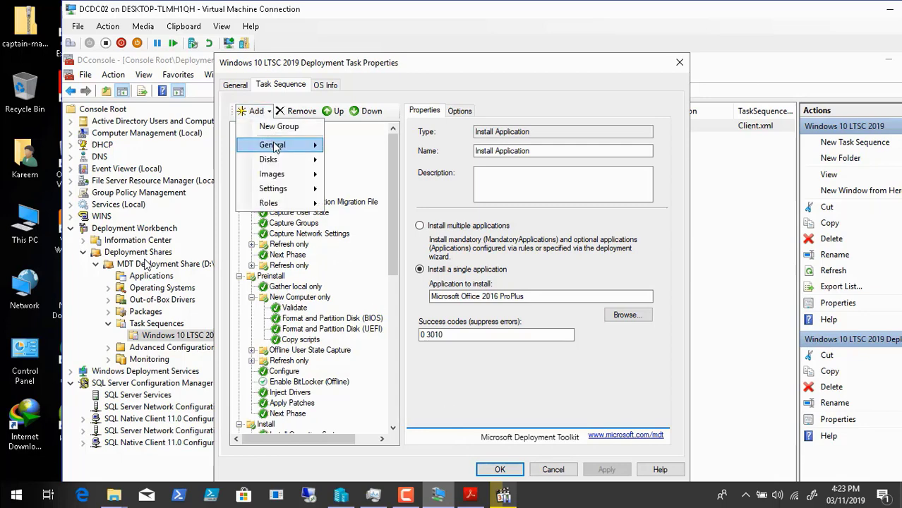
{"action": "mouse_move", "coordinate": [283, 145]}
{"action": "left_click", "coordinate": [415, 250]}
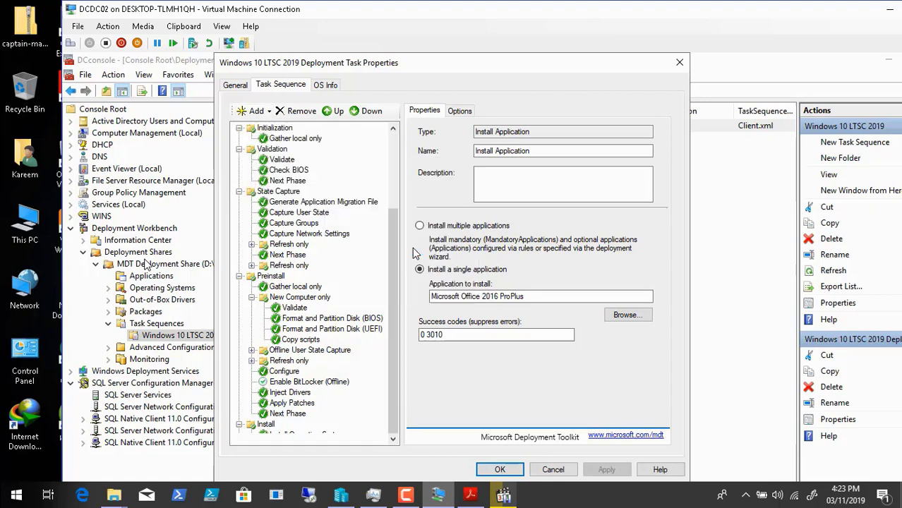
{"action": "left_click", "coordinate": [419, 269]}
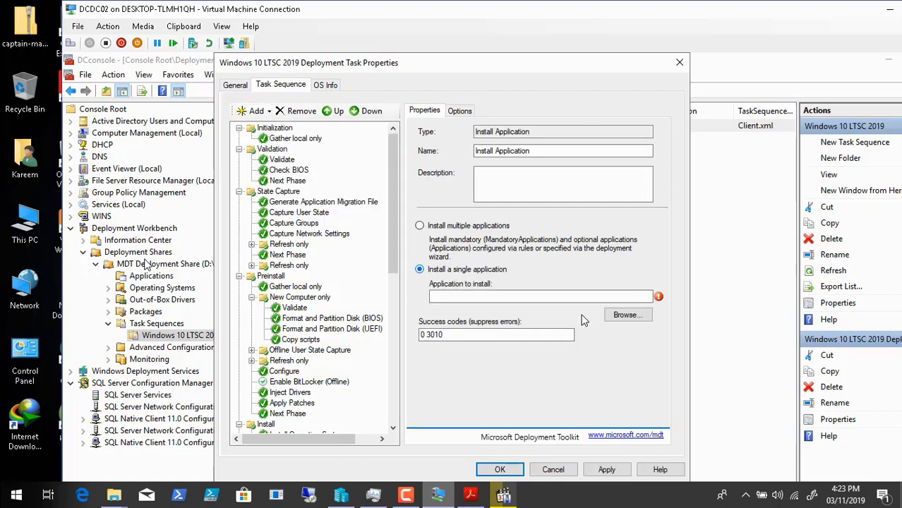
{"action": "left_click", "coordinate": [627, 316]}
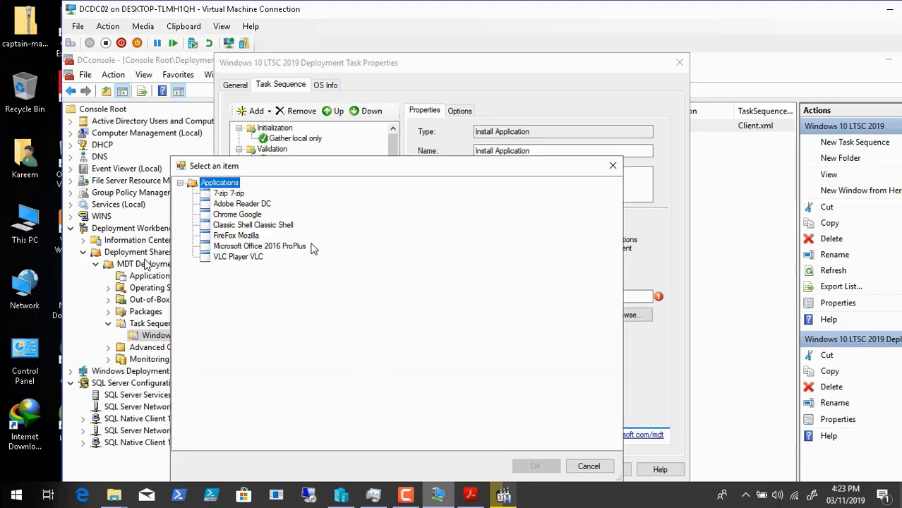
{"action": "left_click", "coordinate": [260, 256]}
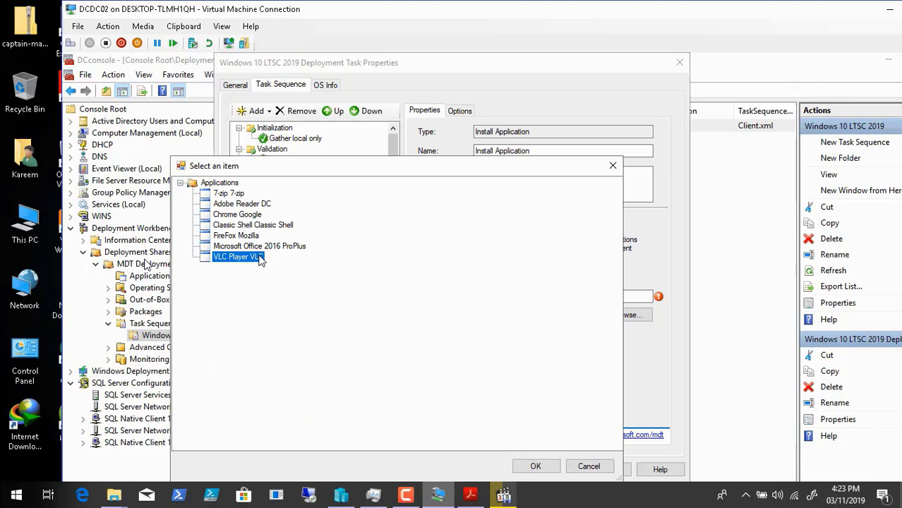
{"action": "left_click", "coordinate": [537, 468]}
{"action": "left_click", "coordinate": [605, 470]}
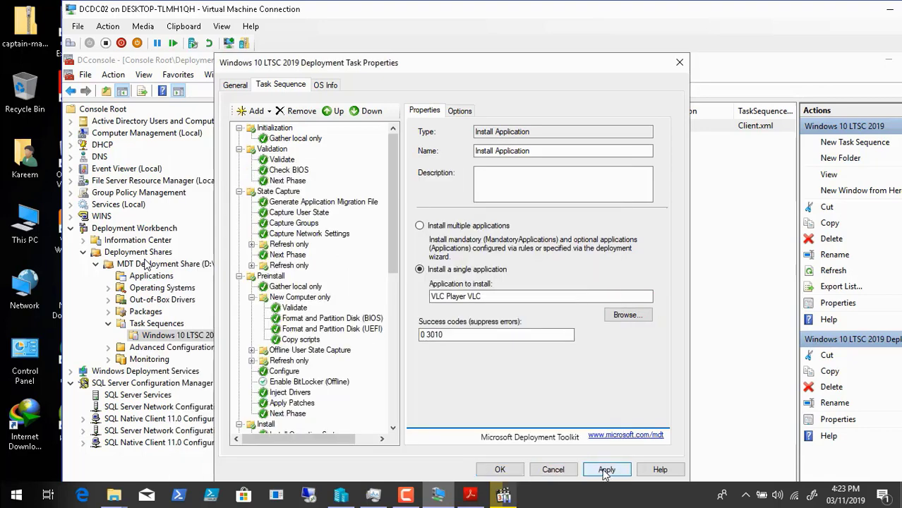
Save the task sequence and close its properties with OK.
{"action": "left_click", "coordinate": [395, 420]}
{"action": "left_click", "coordinate": [395, 421]}
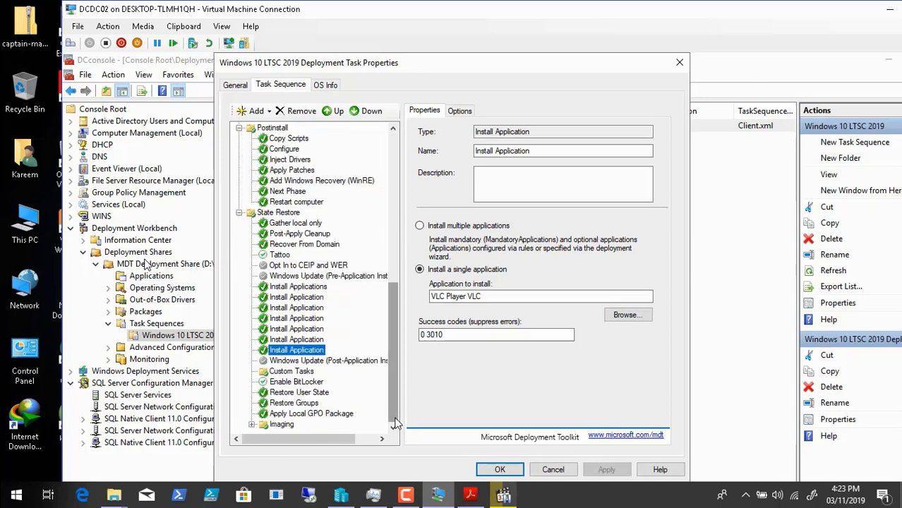
{"action": "left_click", "coordinate": [499, 470]}
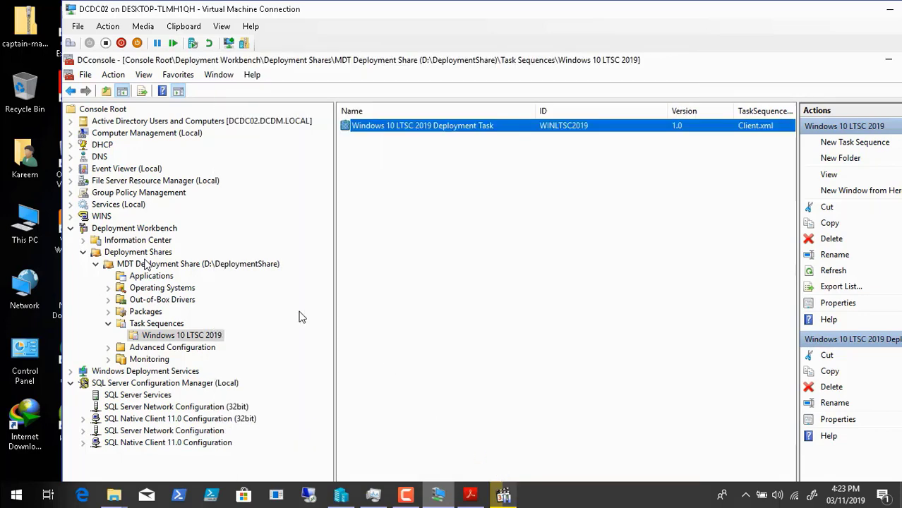
Show the MDT Deployment Share's properties on the Rules tab and launch Edit Bootstrap.ini.
{"action": "left_click", "coordinate": [195, 269]}
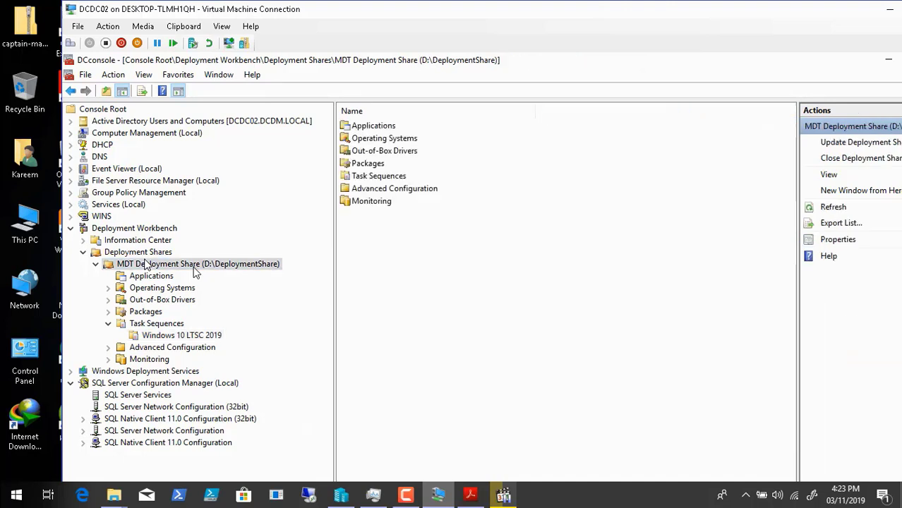
{"action": "right_click", "coordinate": [194, 269]}
{"action": "left_click", "coordinate": [281, 374]}
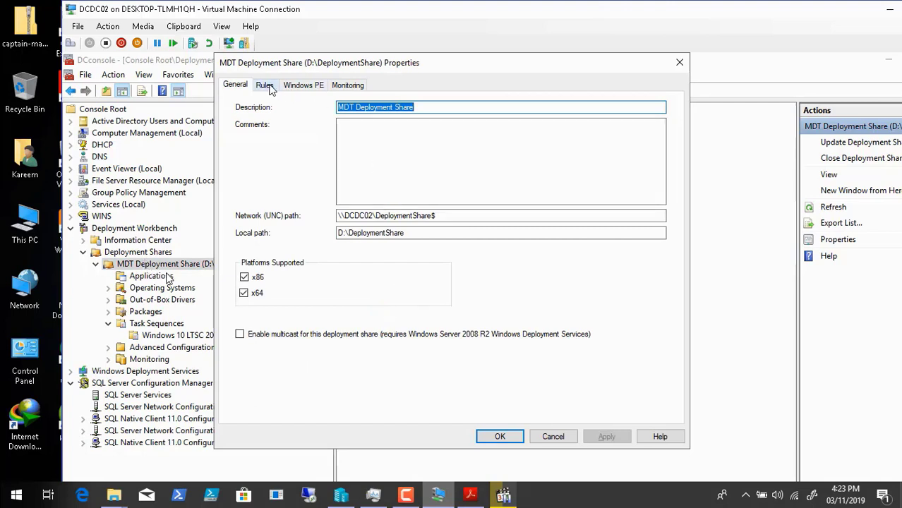
{"action": "left_click", "coordinate": [264, 85]}
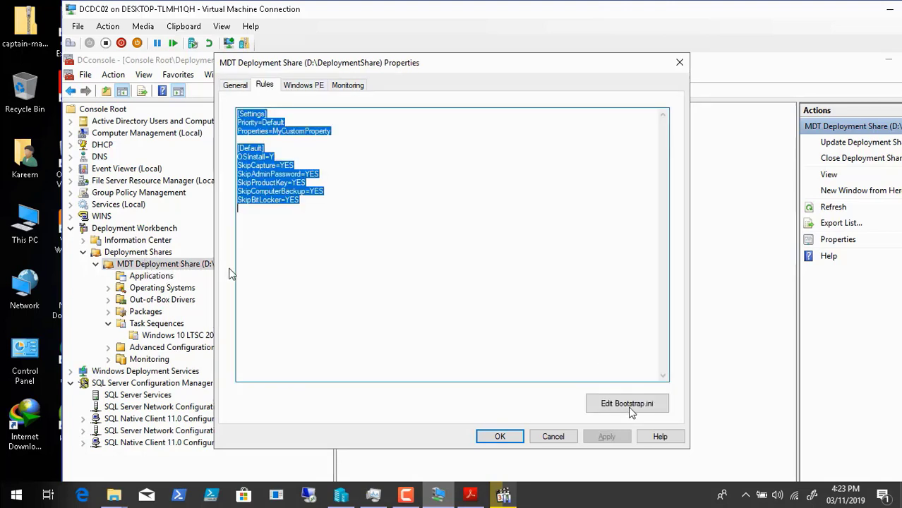
{"action": "left_click", "coordinate": [647, 407]}
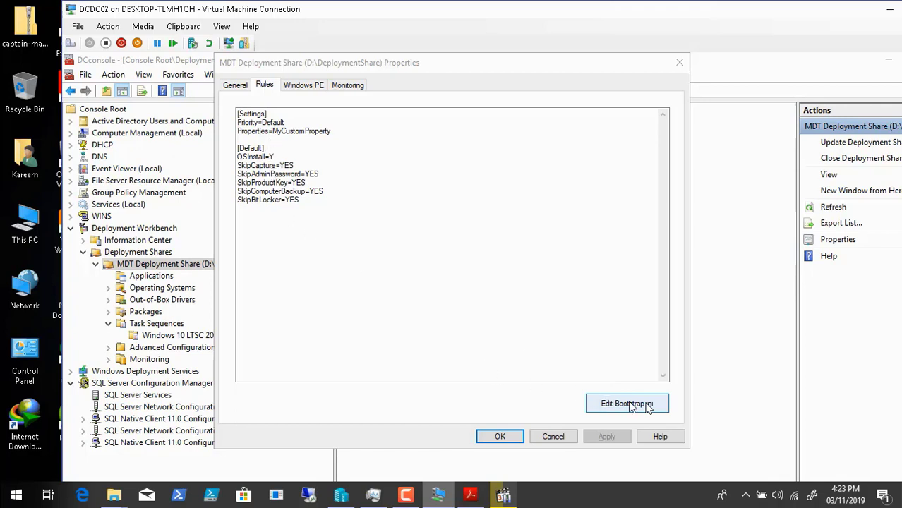
{"action": "mouse_move", "coordinate": [424, 503]}
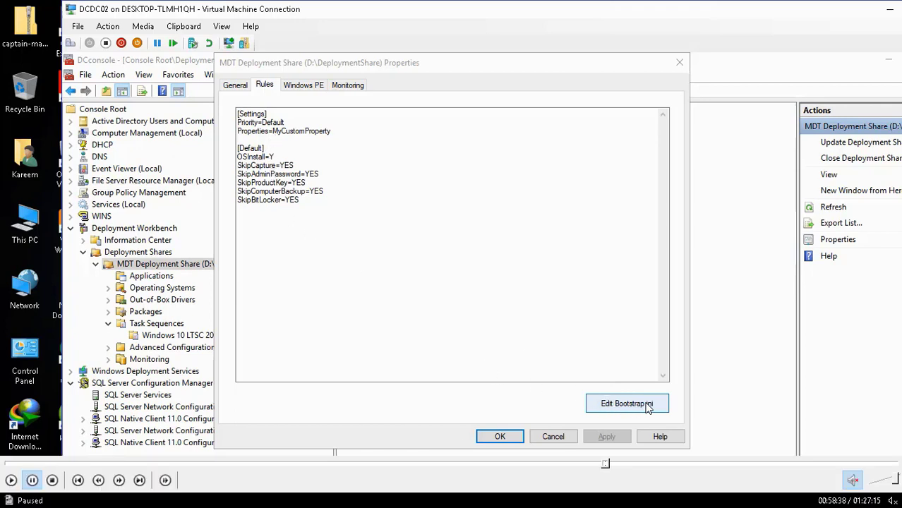
Play, pause and seek the tutorial video to the Notepad view of Bootstrap.ini.
{"action": "left_click", "coordinate": [11, 480]}
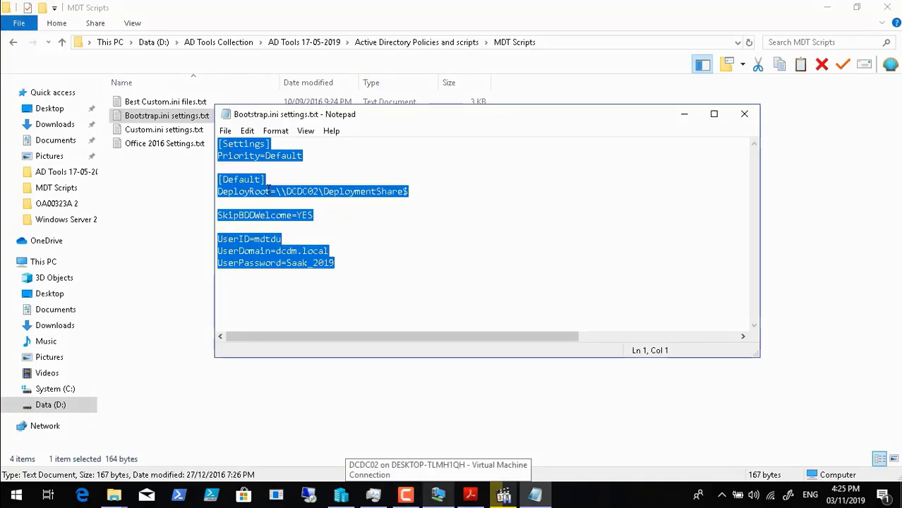
{"action": "left_click", "coordinate": [31, 480]}
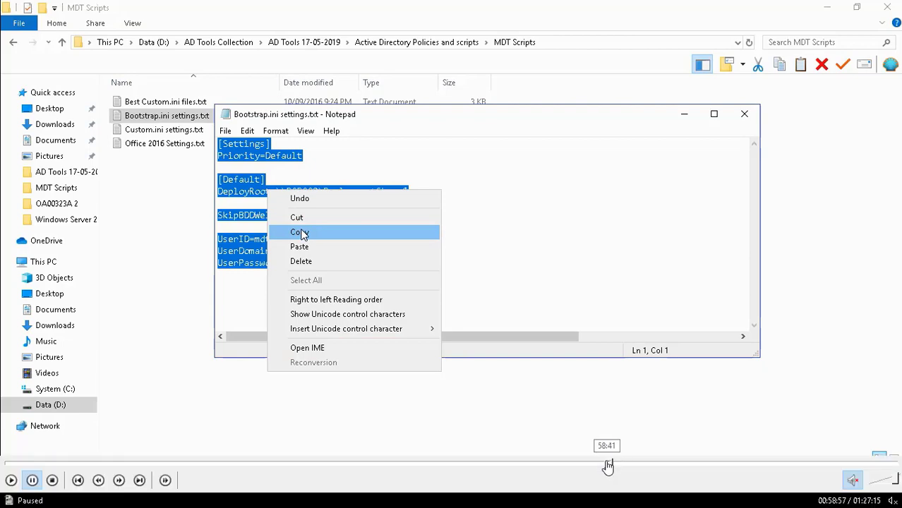
{"action": "left_click", "coordinate": [606, 465]}
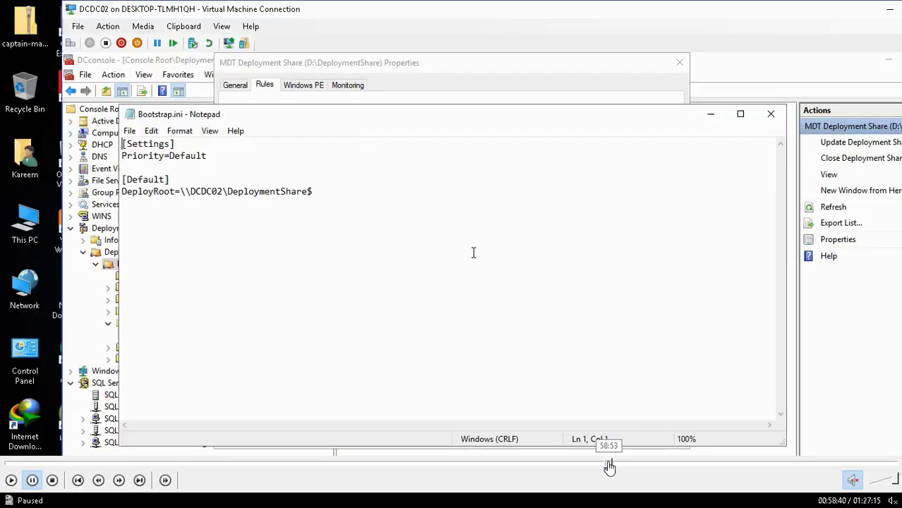
{"action": "left_click", "coordinate": [609, 464]}
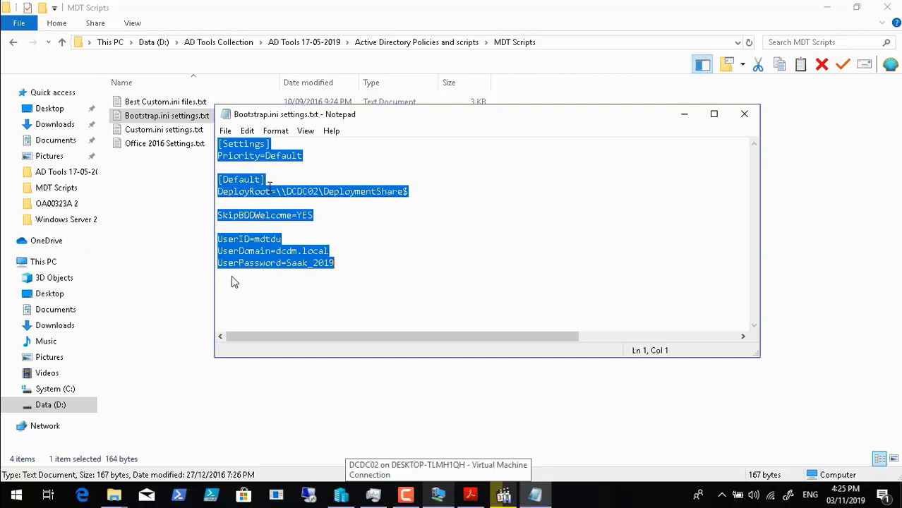
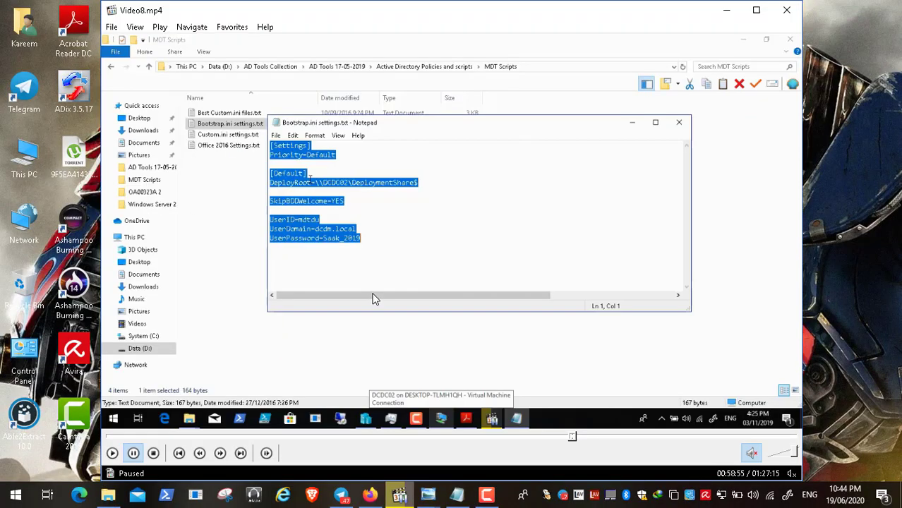
Bring up the MDT Sections 1 image from the Photo Viewer taskbar previews.
{"action": "left_click", "coordinate": [430, 495]}
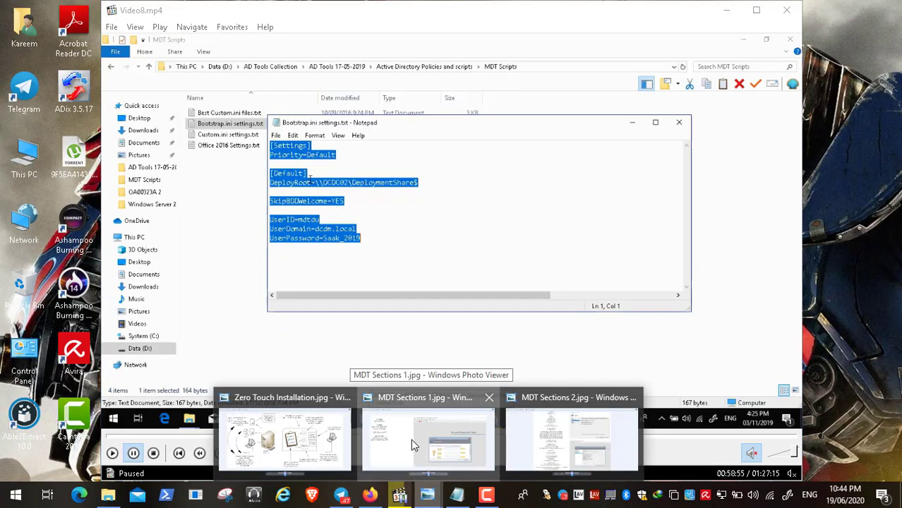
{"action": "left_click", "coordinate": [411, 439]}
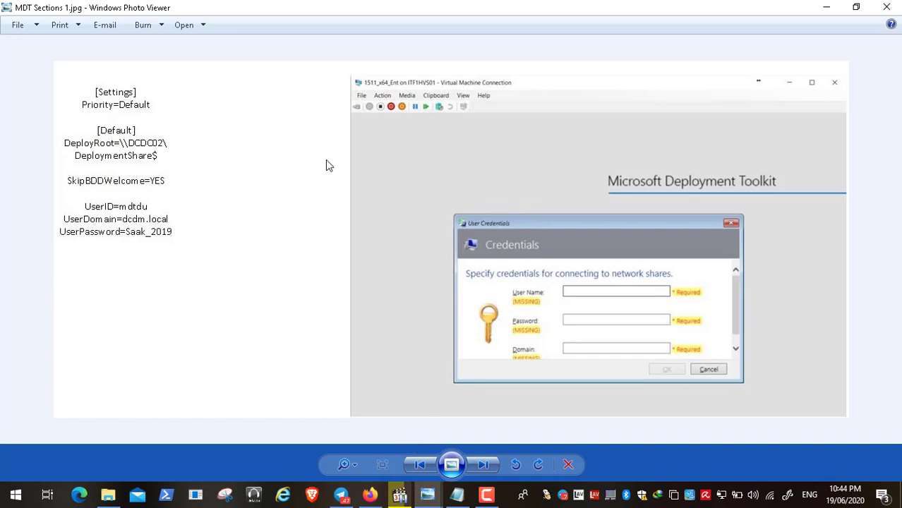
Switch from the Zero Touch Installation diagram to the MDT Sections 1 image.
{"action": "left_click", "coordinate": [426, 499]}
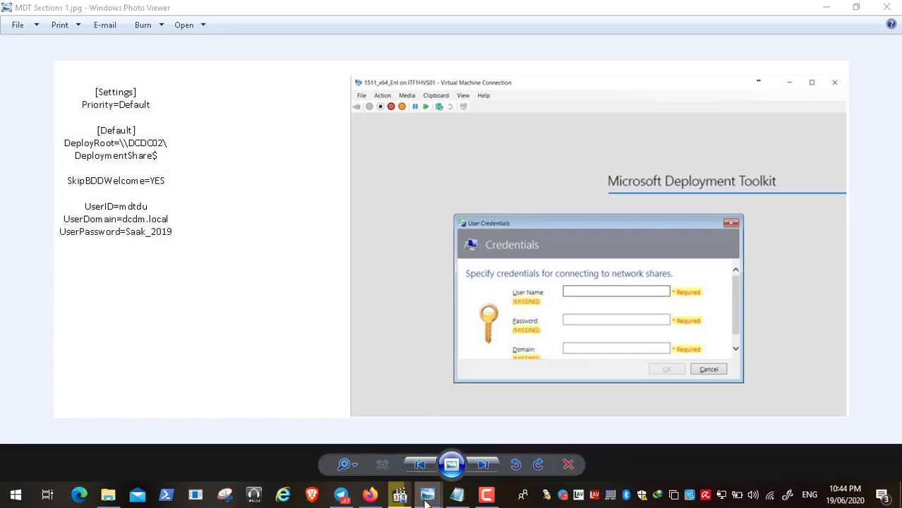
{"action": "left_click", "coordinate": [312, 449]}
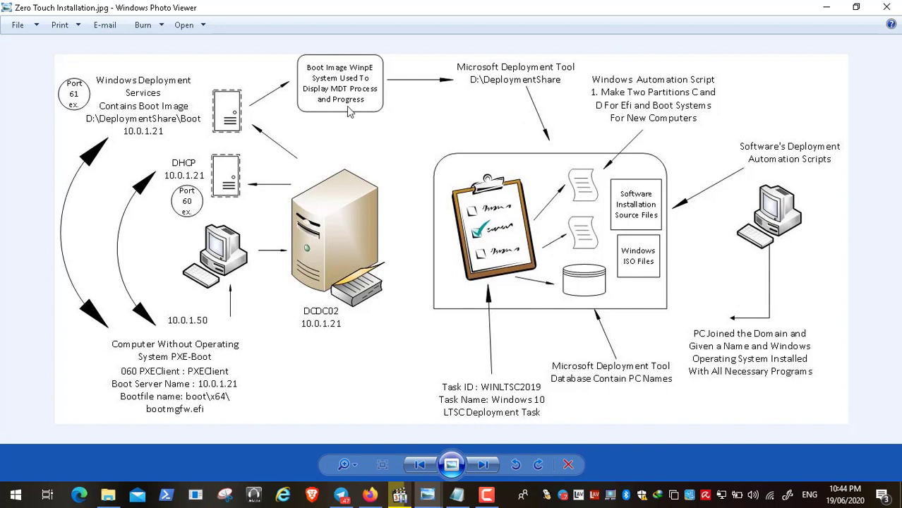
{"action": "left_click", "coordinate": [427, 495]}
{"action": "left_click", "coordinate": [408, 436]}
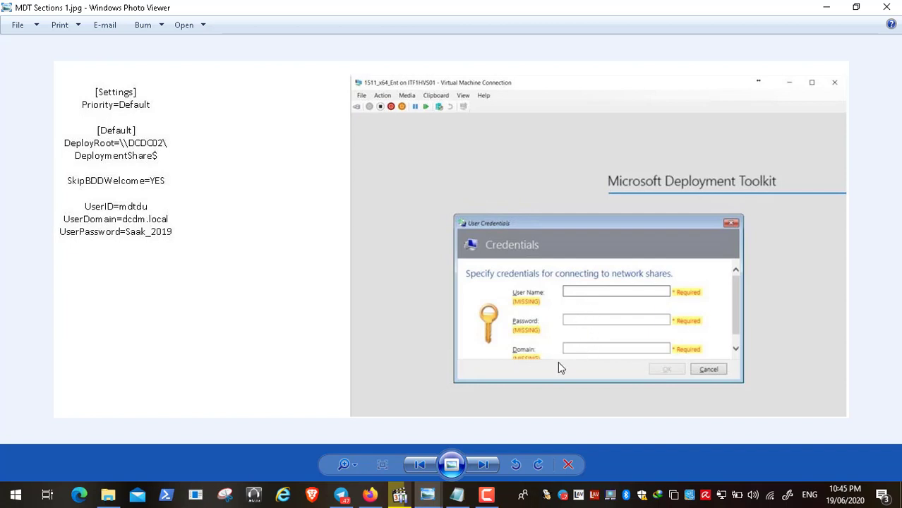
Return to the Zero Touch diagram, advance to MDT Sections 1, then bring the paused Video8.mp4 forward.
{"action": "left_click", "coordinate": [428, 496]}
{"action": "left_click", "coordinate": [438, 440]}
{"action": "left_click", "coordinate": [427, 496]}
{"action": "left_click", "coordinate": [323, 447]}
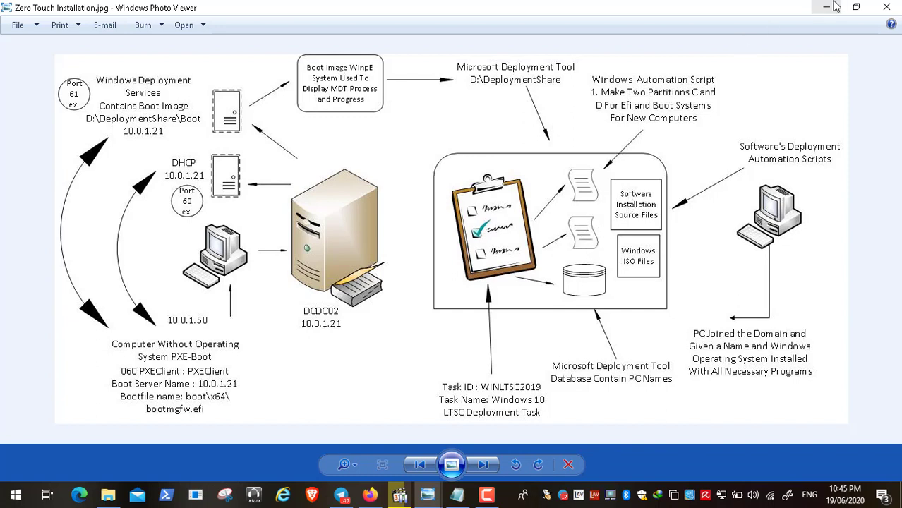
{"action": "key", "text": "Right"}
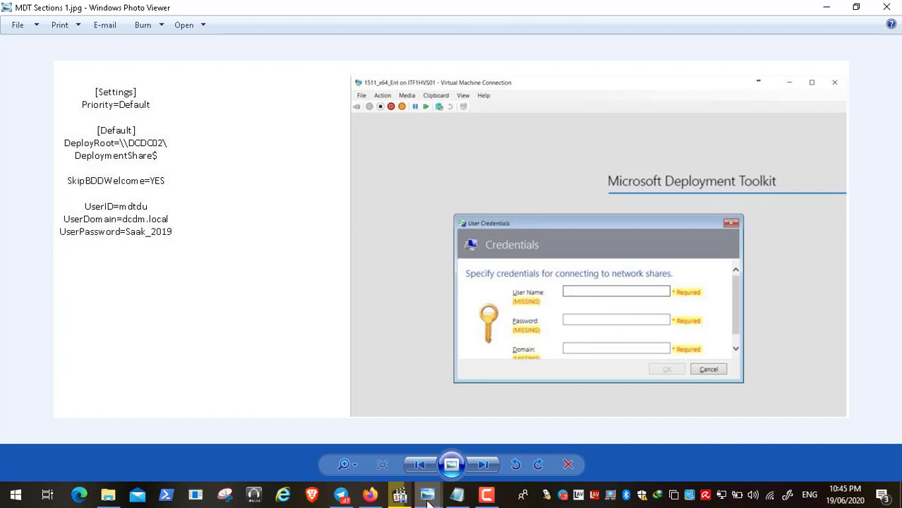
{"action": "left_click", "coordinate": [400, 494]}
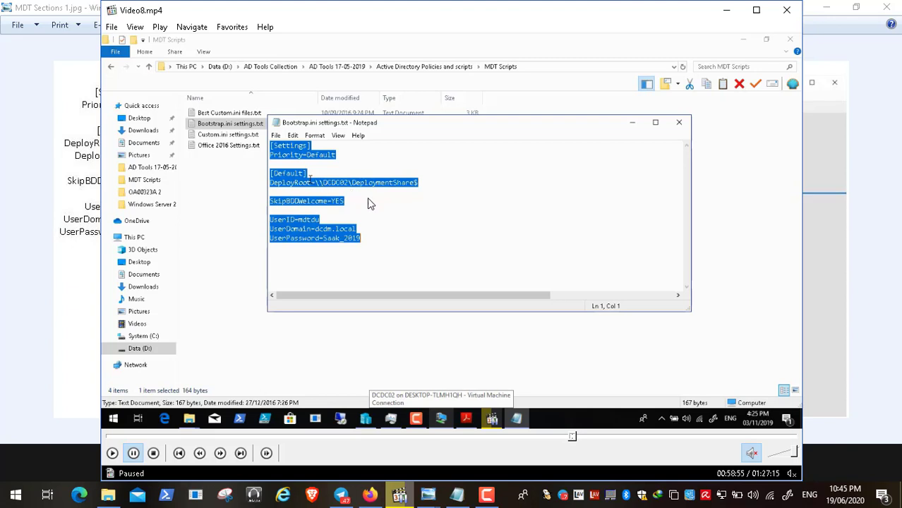
Minimize Video8.mp4 and the MDT Sections 1 Photo Viewer window to clear the desktop.
{"action": "left_click", "coordinate": [726, 10]}
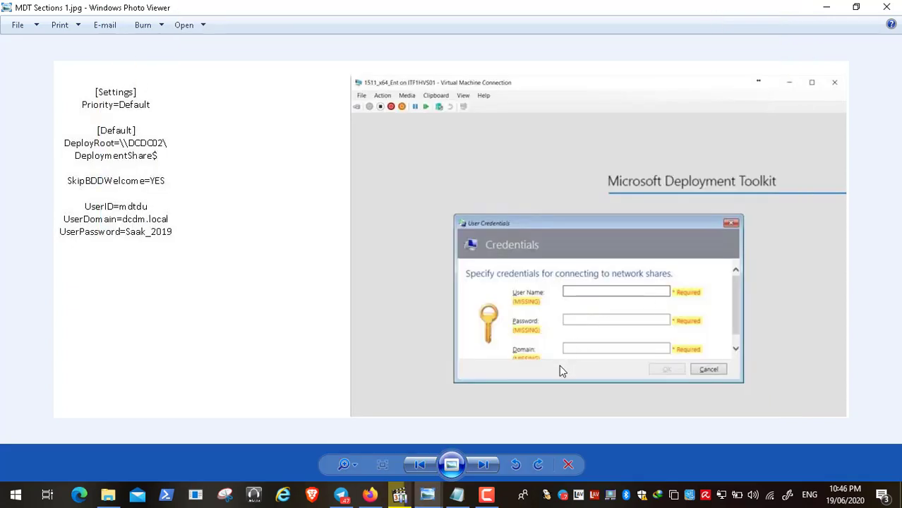
{"action": "left_click", "coordinate": [399, 494]}
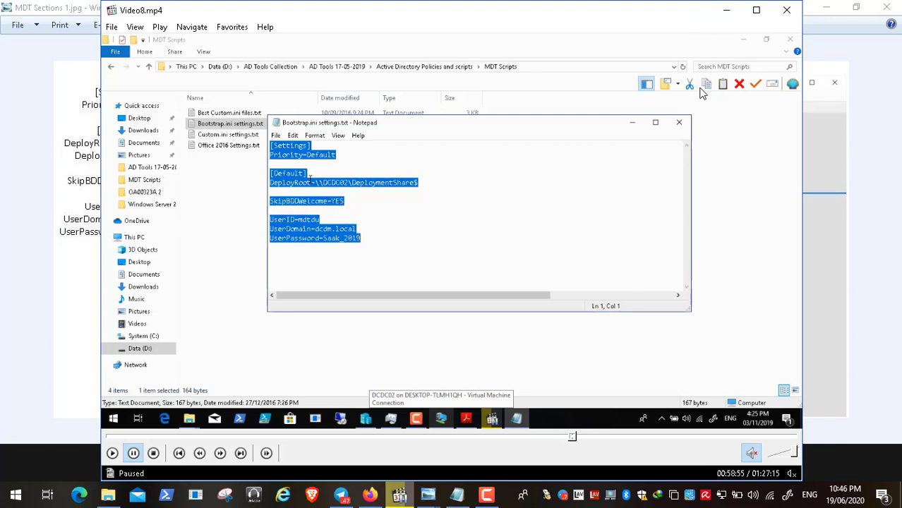
{"action": "left_click", "coordinate": [728, 10]}
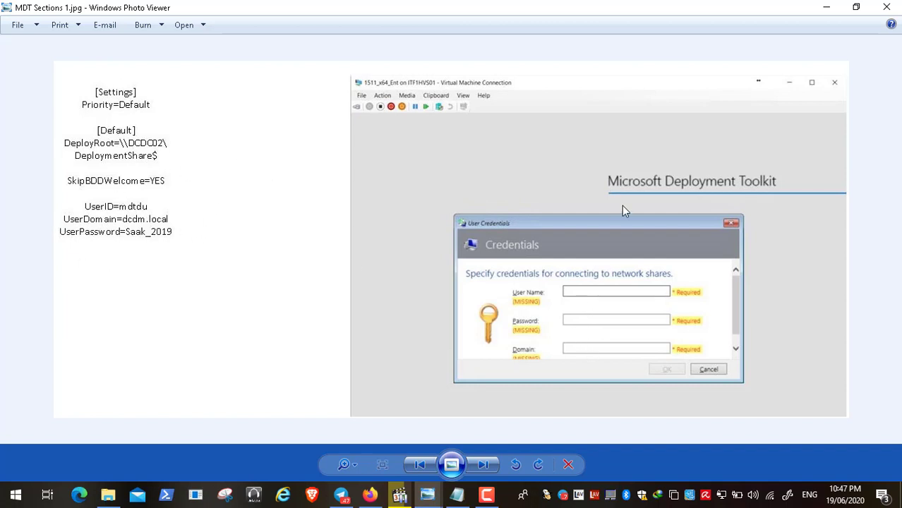
{"action": "left_click", "coordinate": [826, 7]}
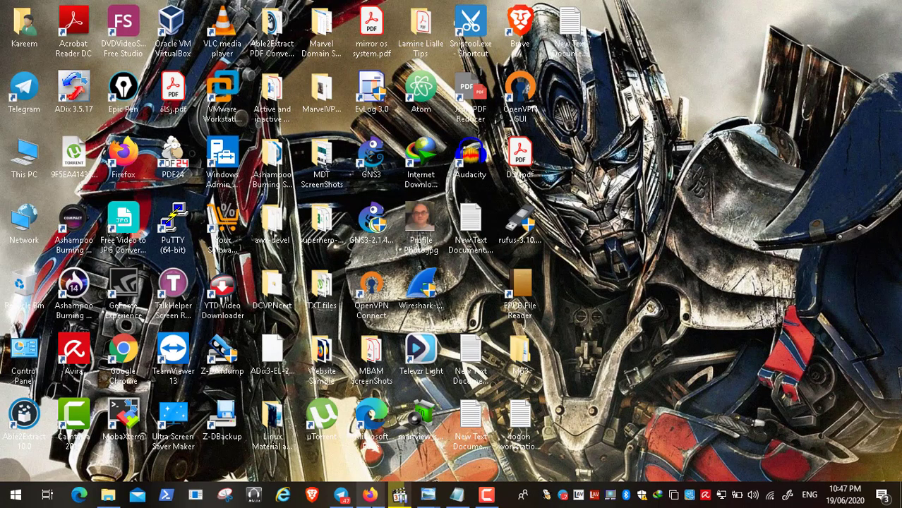
Play Video8.mp4 full screen to the VM's Bootstrap.ini, pause at 00:59:02, and exit full screen.
{"action": "left_click", "coordinate": [396, 500]}
{"action": "double_click", "coordinate": [347, 251]}
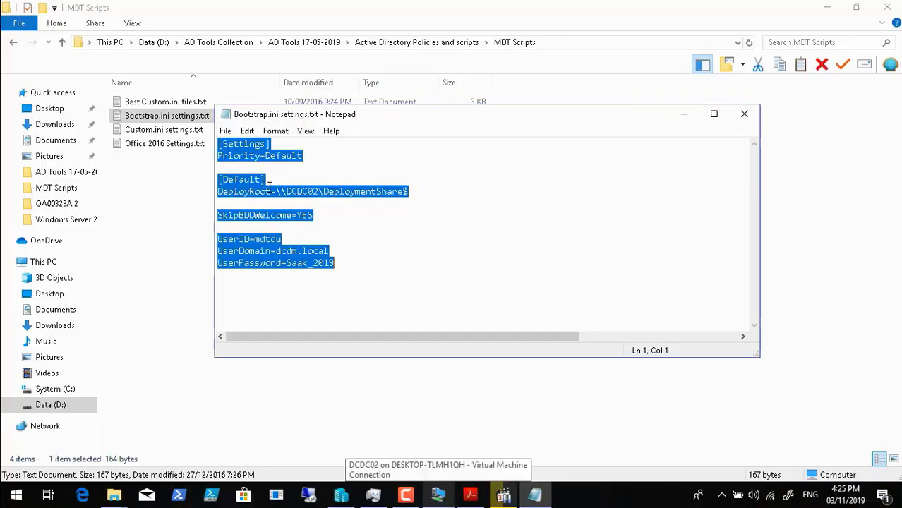
{"action": "mouse_move", "coordinate": [47, 482]}
{"action": "left_click", "coordinate": [11, 480]}
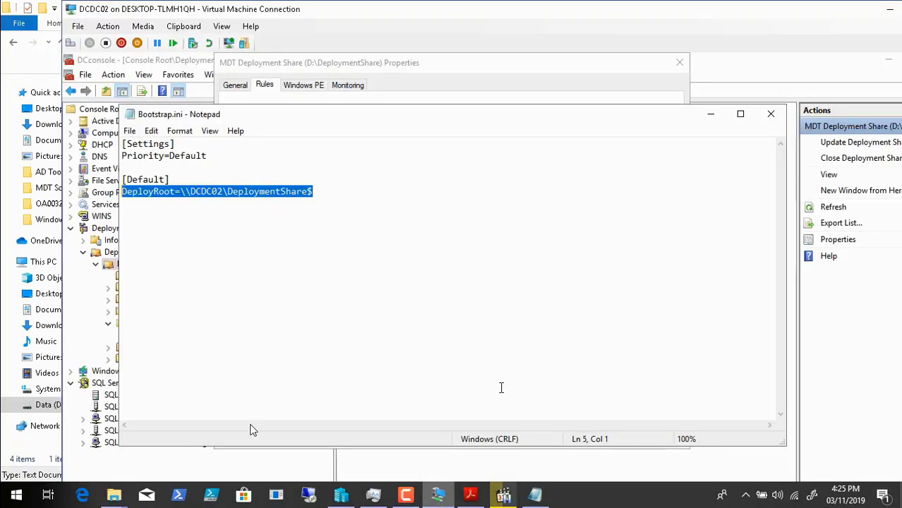
{"action": "mouse_move", "coordinate": [296, 474]}
{"action": "left_click", "coordinate": [11, 480]}
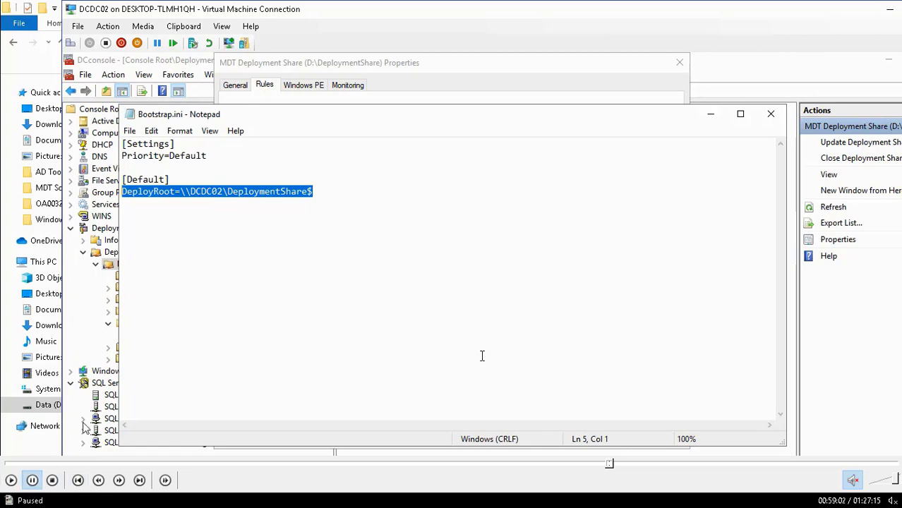
{"action": "double_click", "coordinate": [290, 249]}
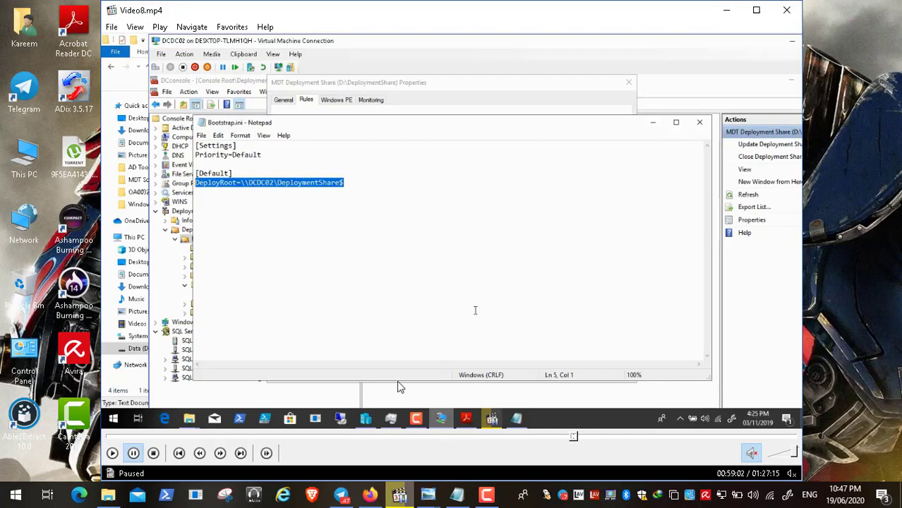
{"action": "left_click", "coordinate": [431, 498]}
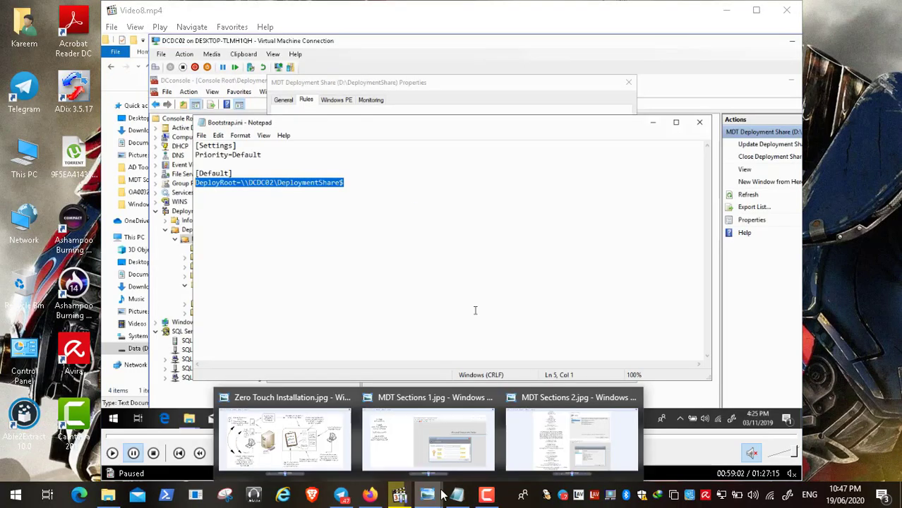
Re-examine the MDT Sections 1 image, then minimize it and resume Video8.mp4 from 00:59:02.
{"action": "left_click", "coordinate": [432, 446]}
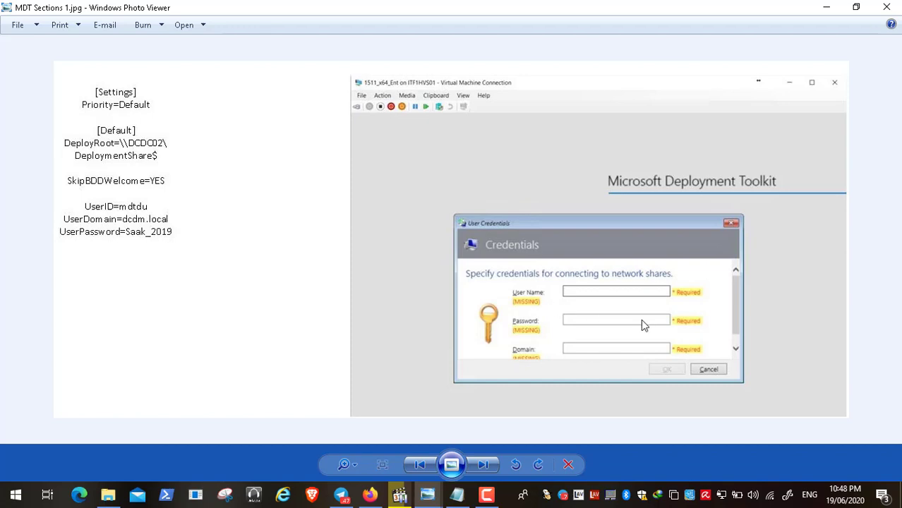
{"action": "left_click", "coordinate": [827, 7]}
{"action": "left_click", "coordinate": [112, 453]}
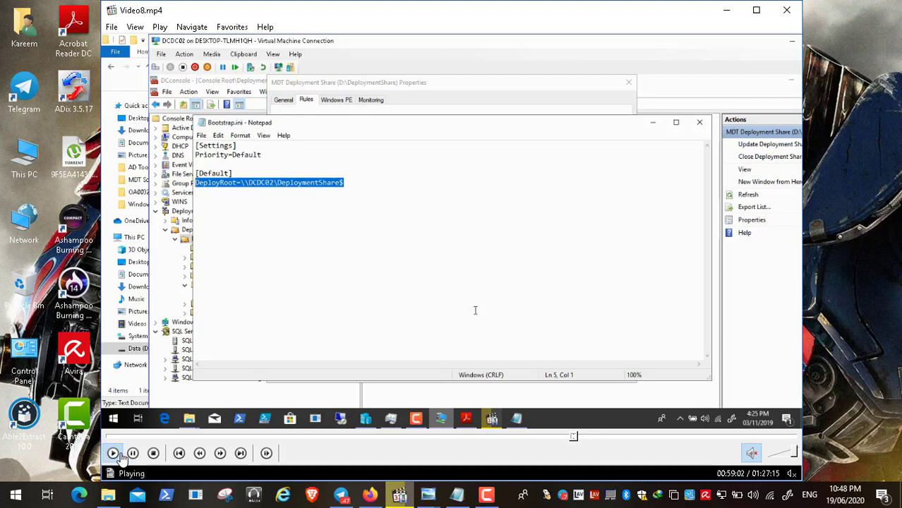
Play the video full screen until Active Directory Users and Computers shows DCSH's Admins, Robots, Servers units.
{"action": "double_click", "coordinate": [294, 256]}
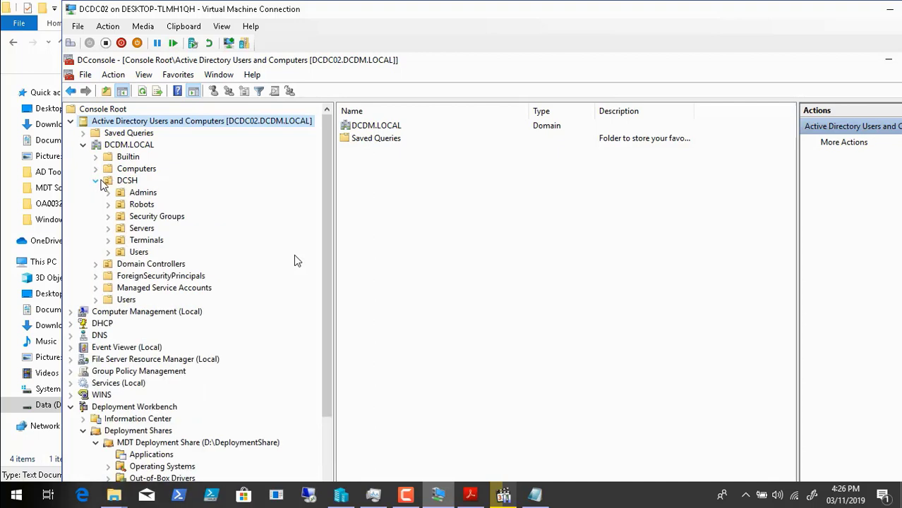
Check MDT Deploy User's logon name on its Account tab under Admins, then cancel.
{"action": "left_click", "coordinate": [141, 192]}
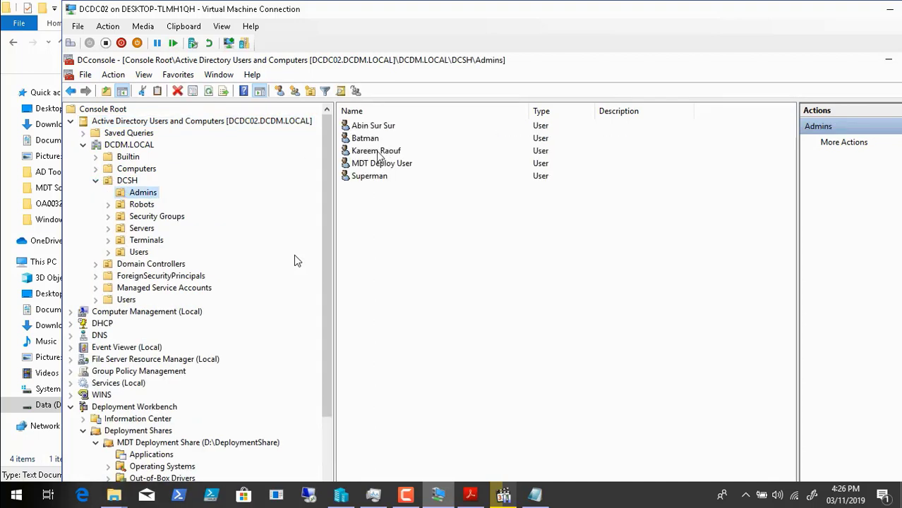
{"action": "left_click", "coordinate": [381, 164]}
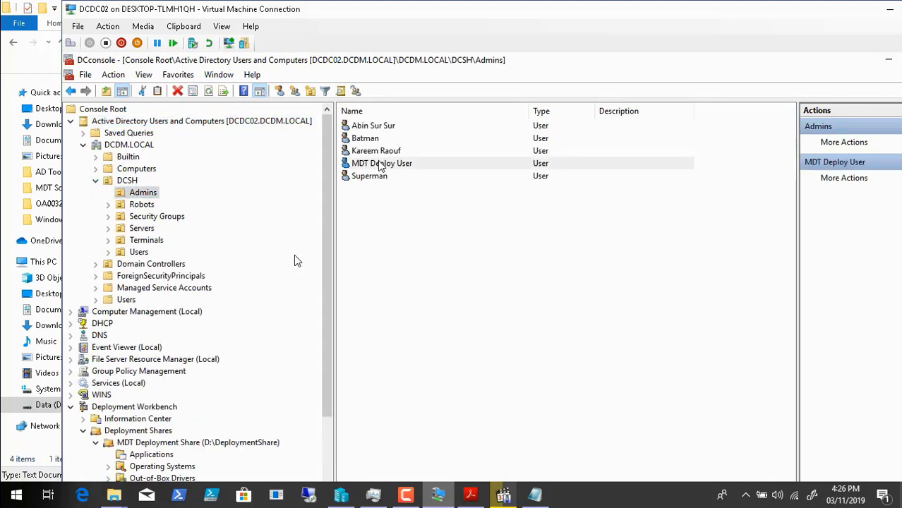
{"action": "double_click", "coordinate": [381, 164]}
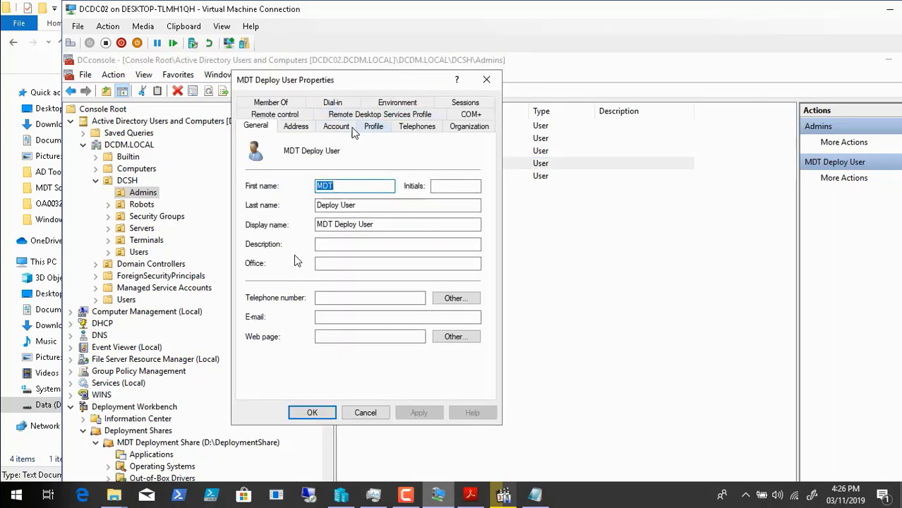
{"action": "left_click", "coordinate": [337, 126]}
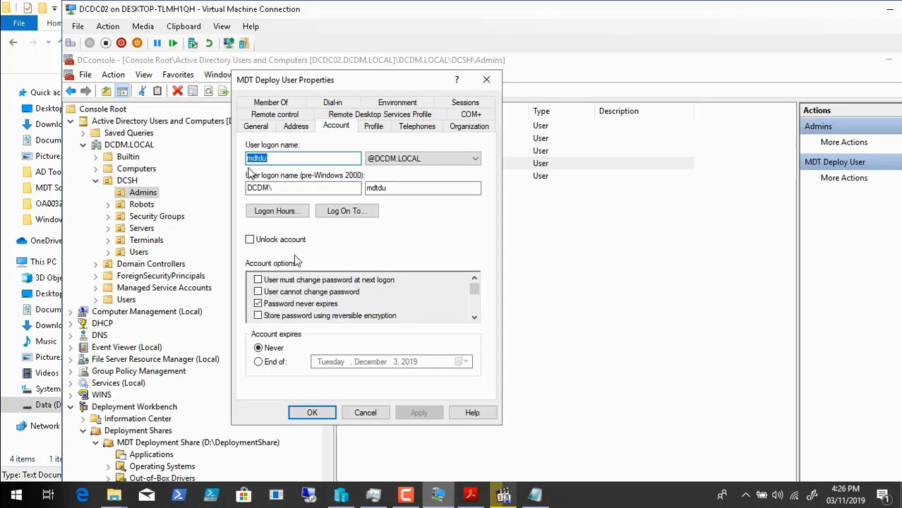
{"action": "left_click", "coordinate": [364, 413]}
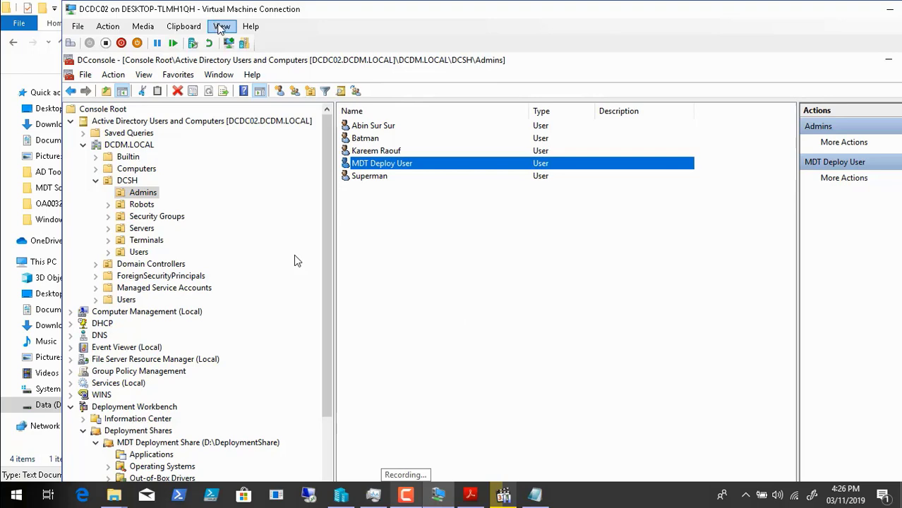
Show the VM full screen and open MDT Deployment Share's properties on the Rules tab.
{"action": "left_click", "coordinate": [221, 26]}
{"action": "left_click", "coordinate": [240, 42]}
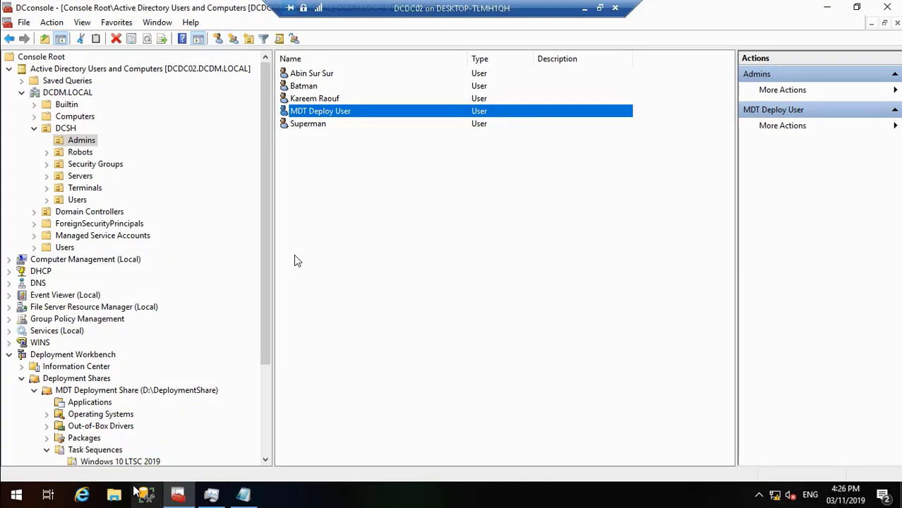
{"action": "left_click", "coordinate": [263, 447]}
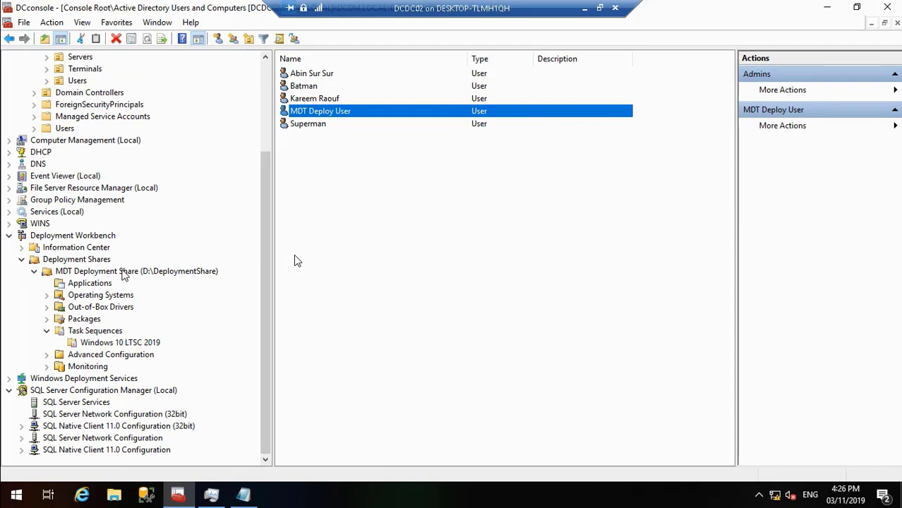
{"action": "left_click", "coordinate": [123, 273]}
{"action": "right_click", "coordinate": [124, 273]}
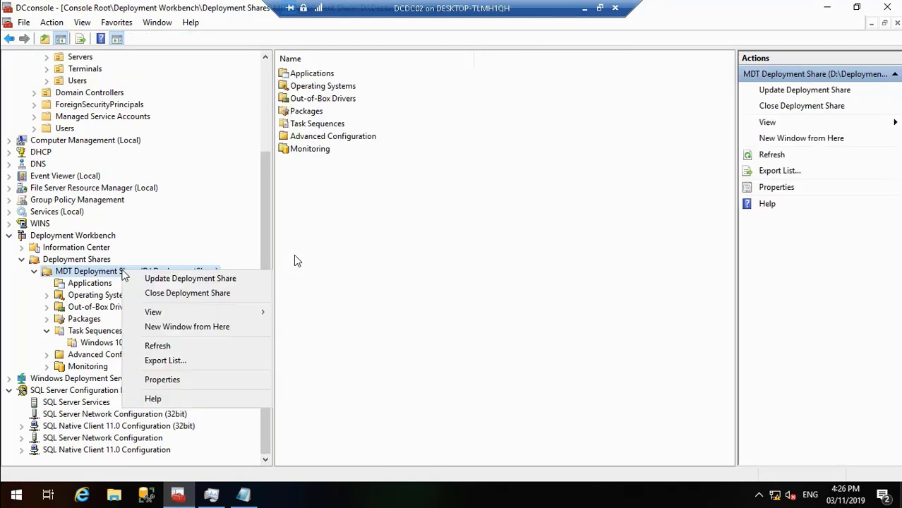
{"action": "left_click", "coordinate": [199, 382]}
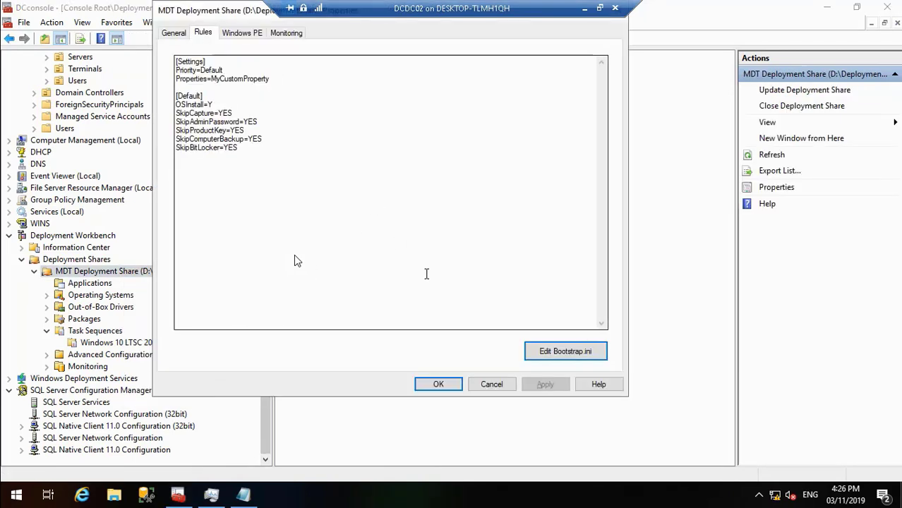
Save and close Bootstrap.ini, then trim the rules' Properties line to MyCustomPry.
{"action": "left_click", "coordinate": [556, 351]}
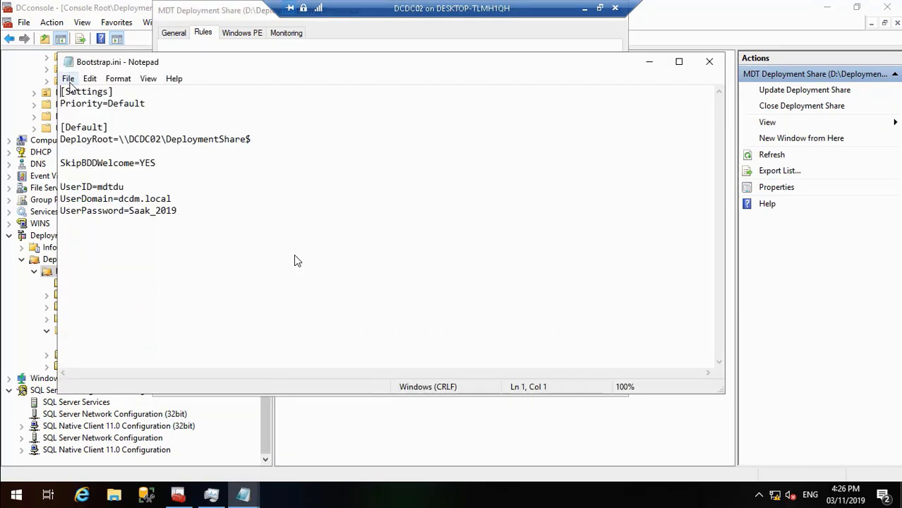
{"action": "left_click", "coordinate": [68, 78]}
{"action": "left_click", "coordinate": [92, 124]}
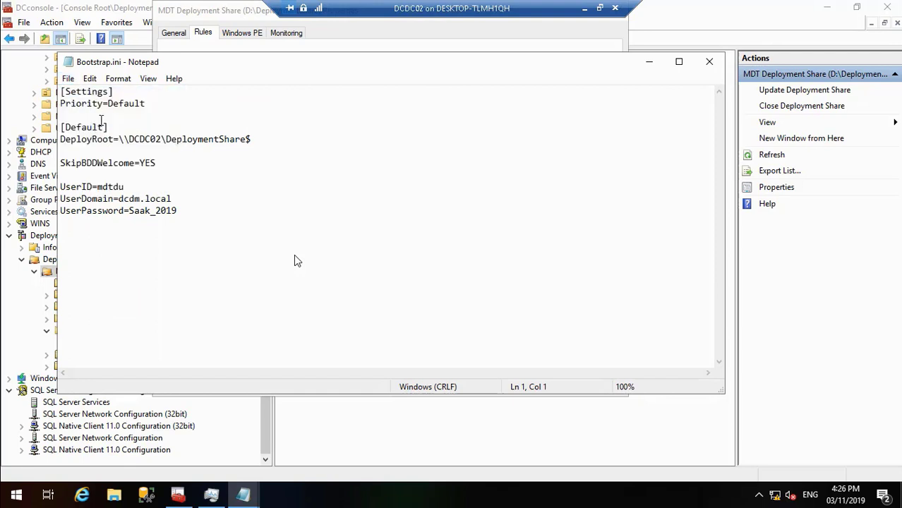
{"action": "left_click", "coordinate": [709, 63]}
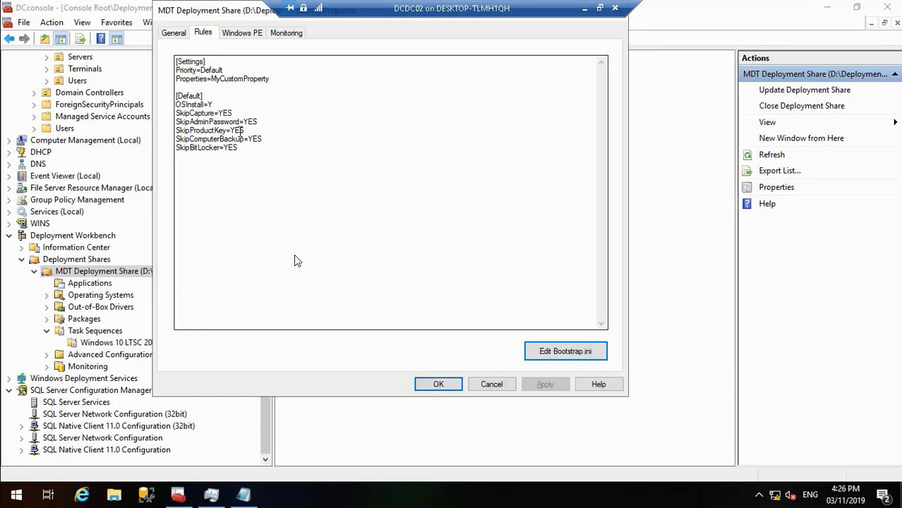
{"action": "left_click", "coordinate": [242, 149]}
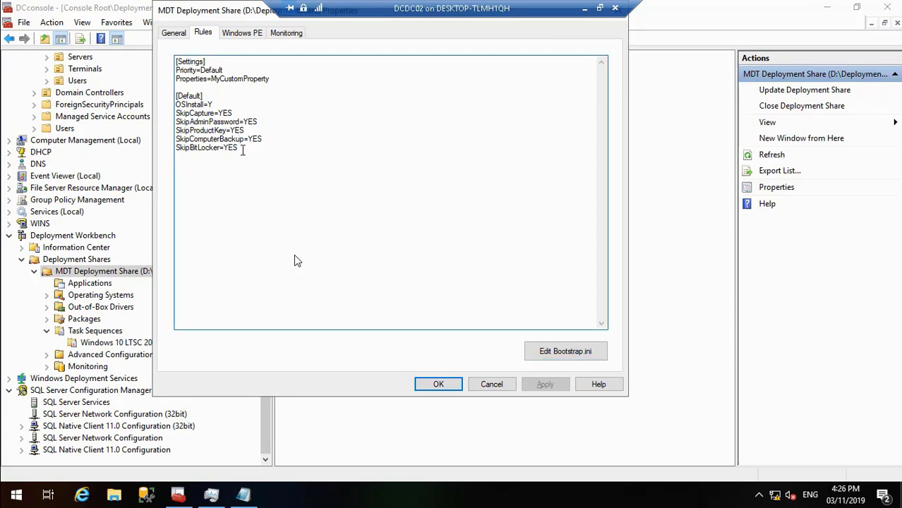
{"action": "key", "text": "BackSpace"}
{"action": "key", "text": "BackSpace"}
{"action": "key", "text": "BackSpace"}
{"action": "key", "text": "BackSpace"}
{"action": "key", "text": "BackSpace"}
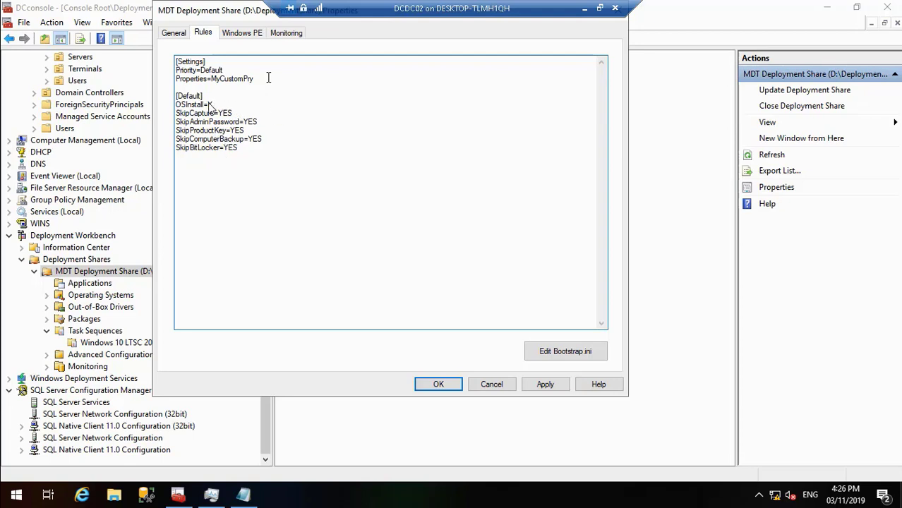
View MDT Sections 2.jpg at actual size panned to [Settings], then switch to Zero Touch Installation.jpg.
{"action": "double_click", "coordinate": [325, 192]}
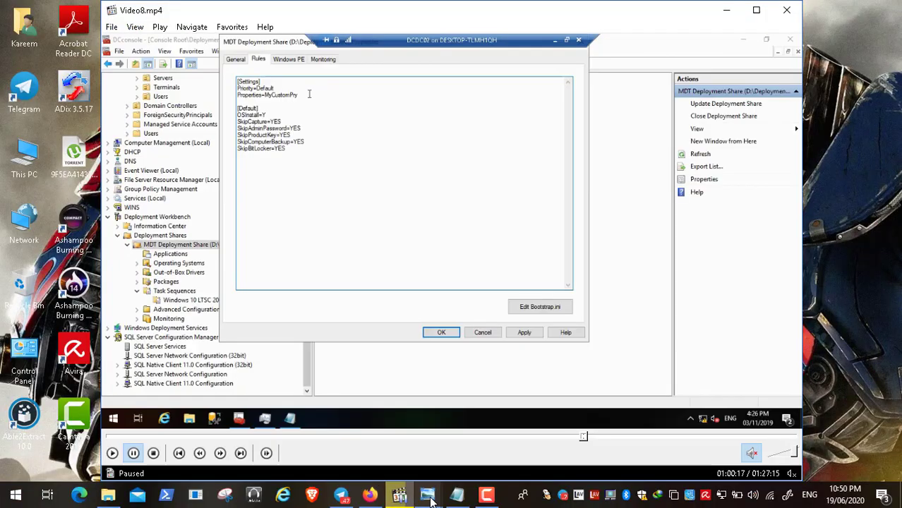
{"action": "mouse_move", "coordinate": [428, 497]}
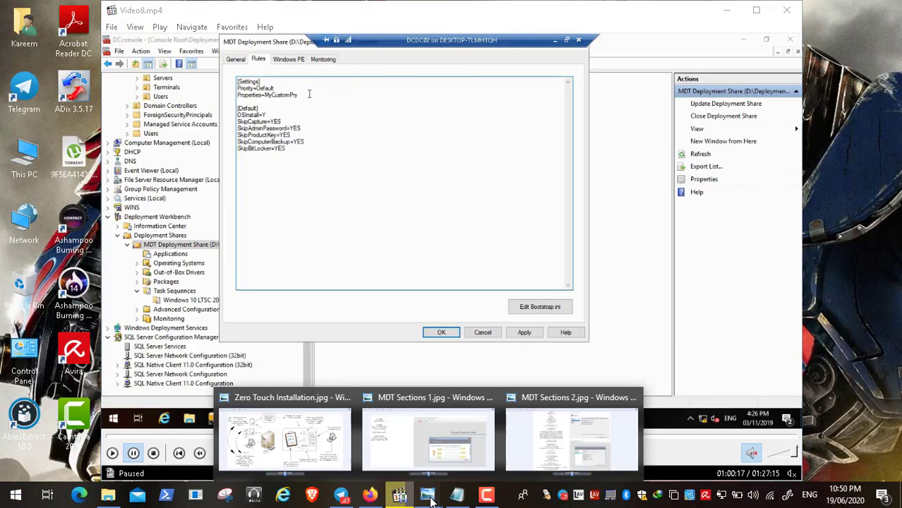
{"action": "left_click", "coordinate": [537, 447]}
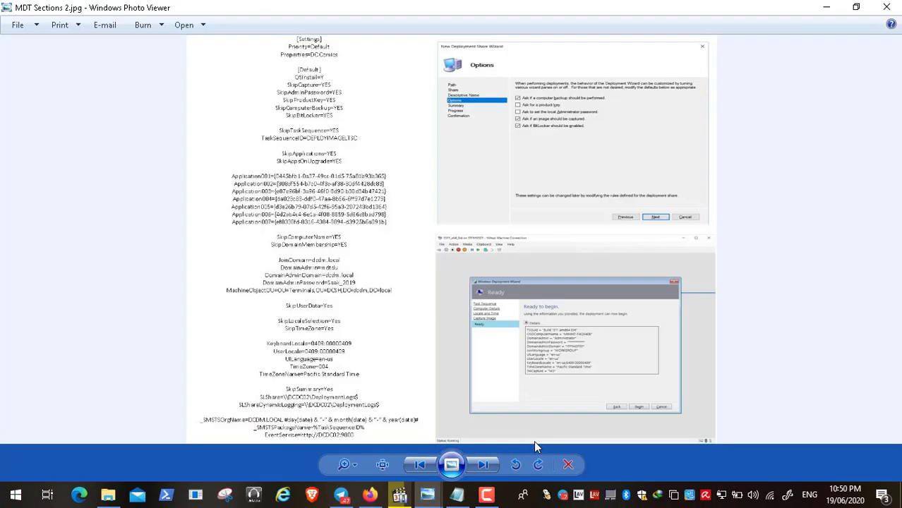
{"action": "left_click", "coordinate": [380, 462]}
{"action": "left_click_drag", "start_coordinate": [457, 231], "coordinate": [466, 364]}
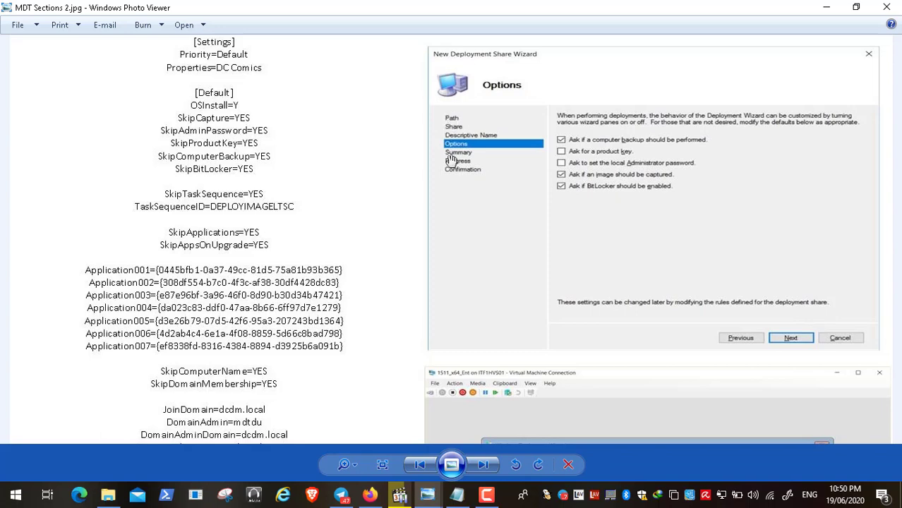
{"action": "left_click", "coordinate": [429, 498]}
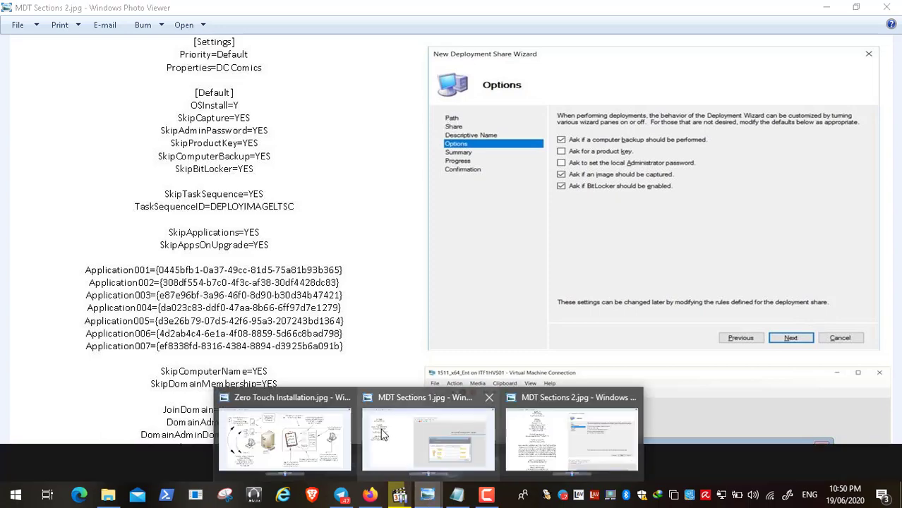
{"action": "left_click", "coordinate": [326, 437]}
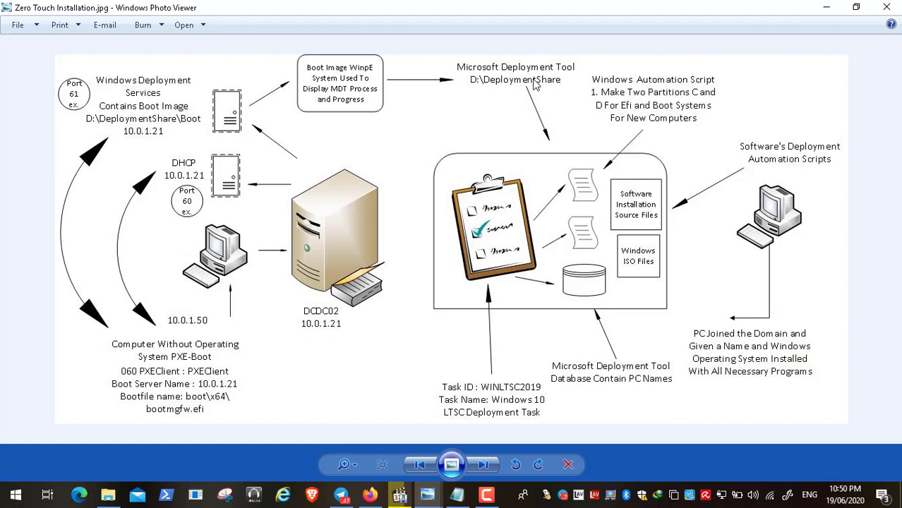
Minimize the Zero Touch Installation.jpg Photo Viewer window.
{"action": "left_click", "coordinate": [825, 8]}
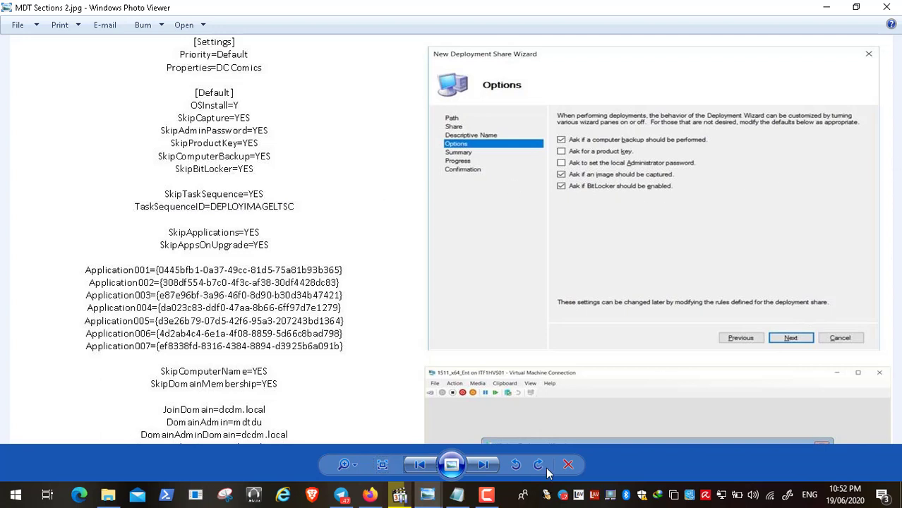
View MDT Sections 1.jpg, then MDT Sections 2.jpg scrolled to the Ready screenshot, ending on Zero Touch Installation.jpg.
{"action": "left_click", "coordinate": [431, 501]}
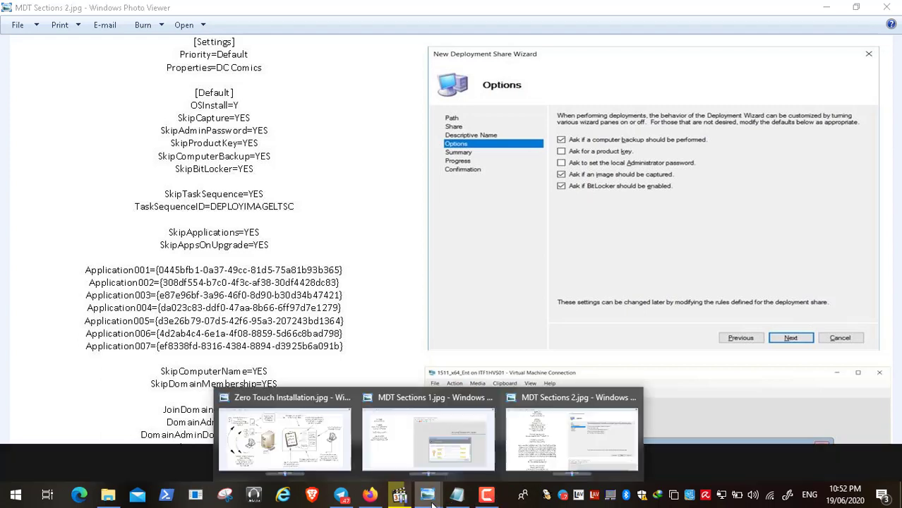
{"action": "left_click", "coordinate": [442, 436]}
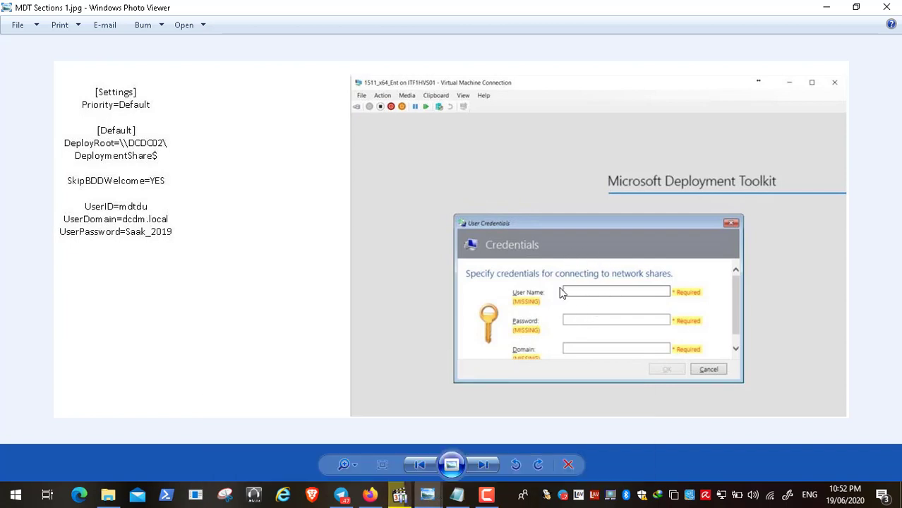
{"action": "mouse_move", "coordinate": [427, 494]}
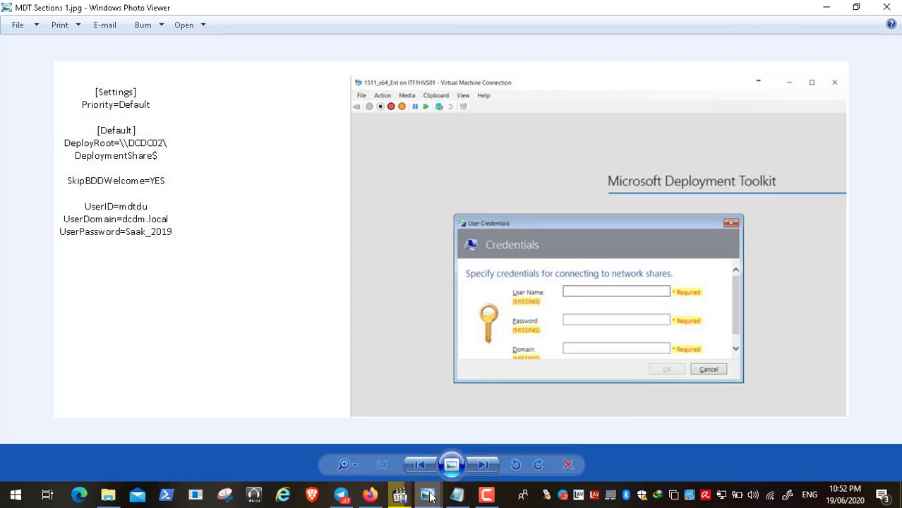
{"action": "left_click", "coordinate": [608, 421]}
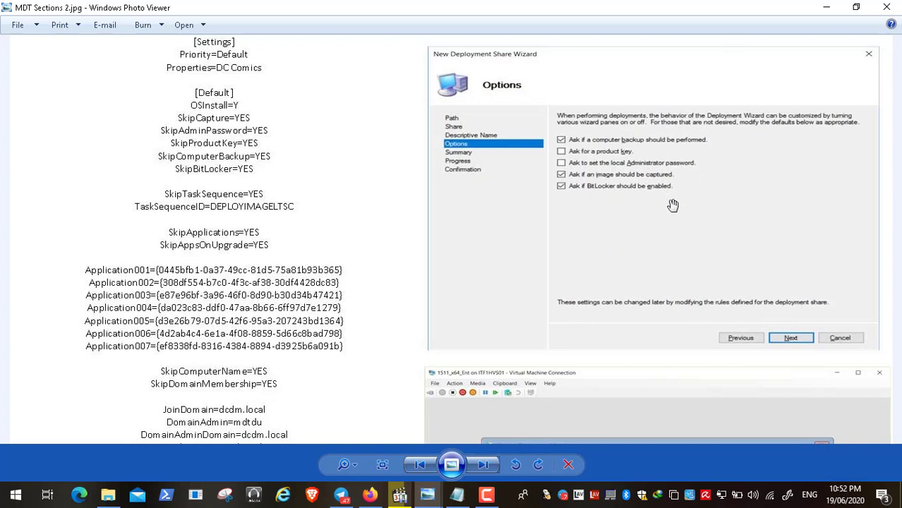
{"action": "left_click_drag", "start_coordinate": [672, 206], "coordinate": [658, 6]}
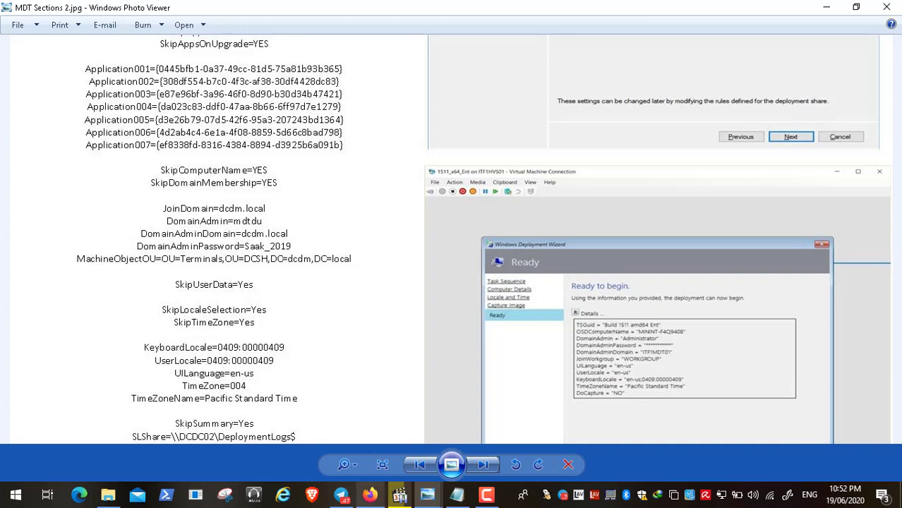
{"action": "mouse_move", "coordinate": [427, 495]}
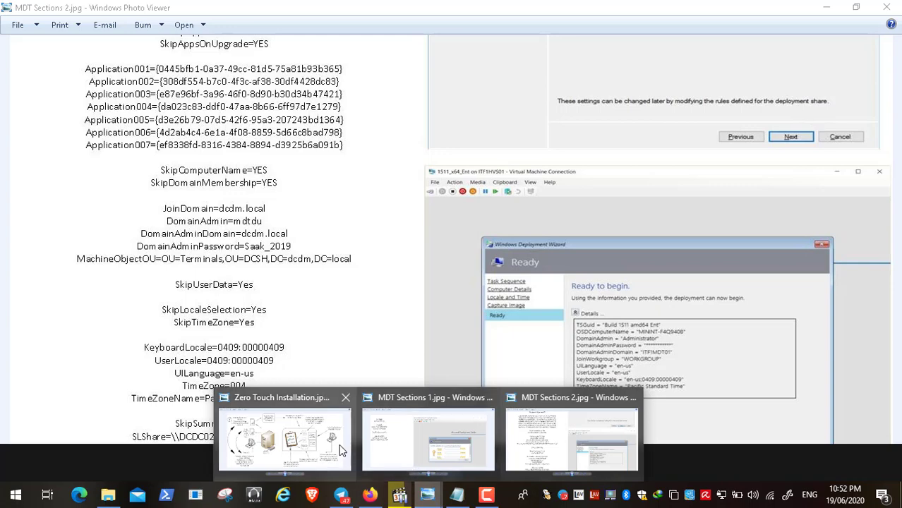
{"action": "left_click", "coordinate": [329, 446]}
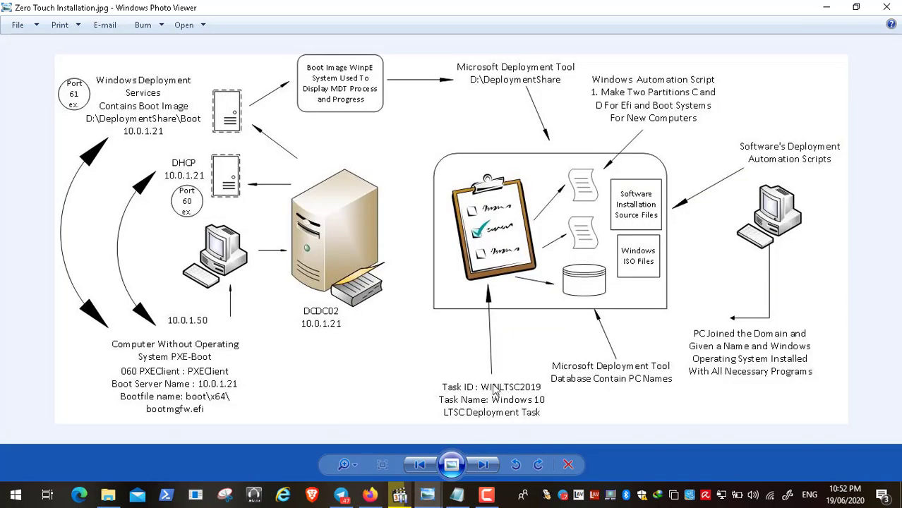
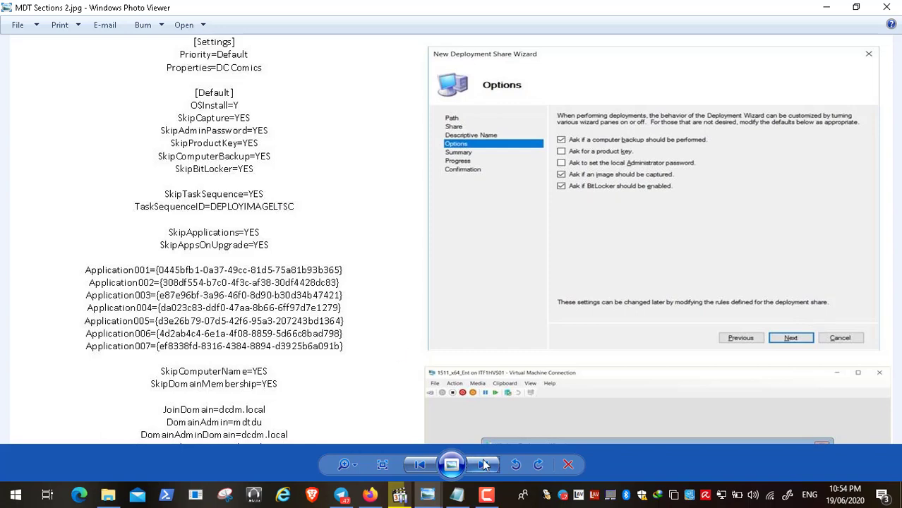
Flip through the open images, minimize Zero Touch Installation.jpg, and return to MDT Sections 2.jpg.
{"action": "mouse_move", "coordinate": [427, 494]}
{"action": "left_click", "coordinate": [406, 447]}
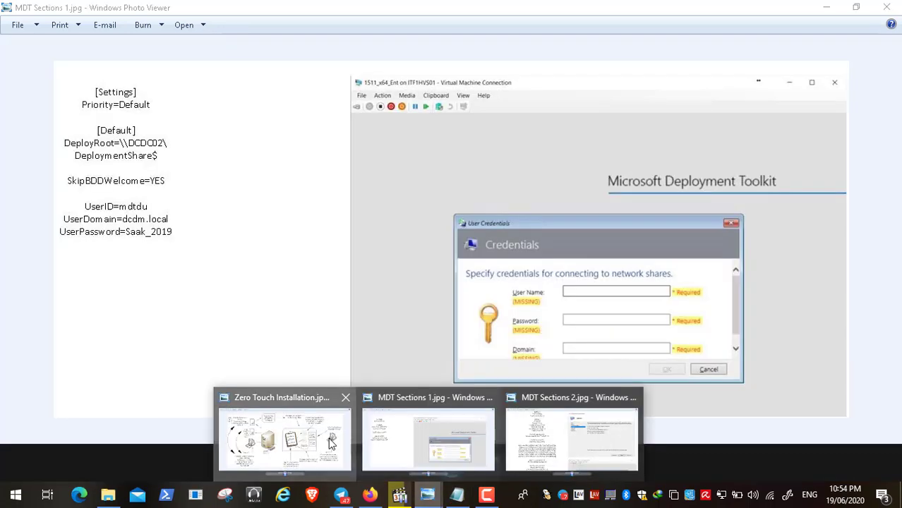
{"action": "left_click", "coordinate": [329, 442]}
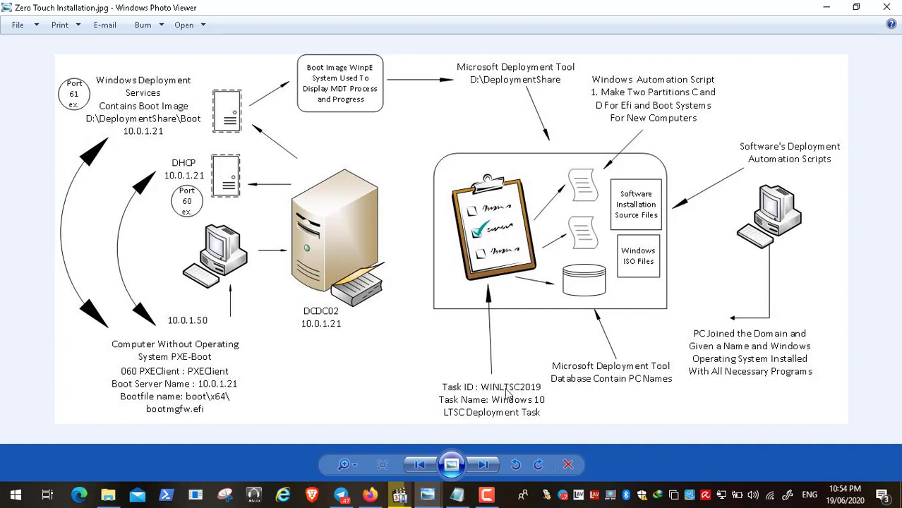
{"action": "left_click", "coordinate": [826, 7]}
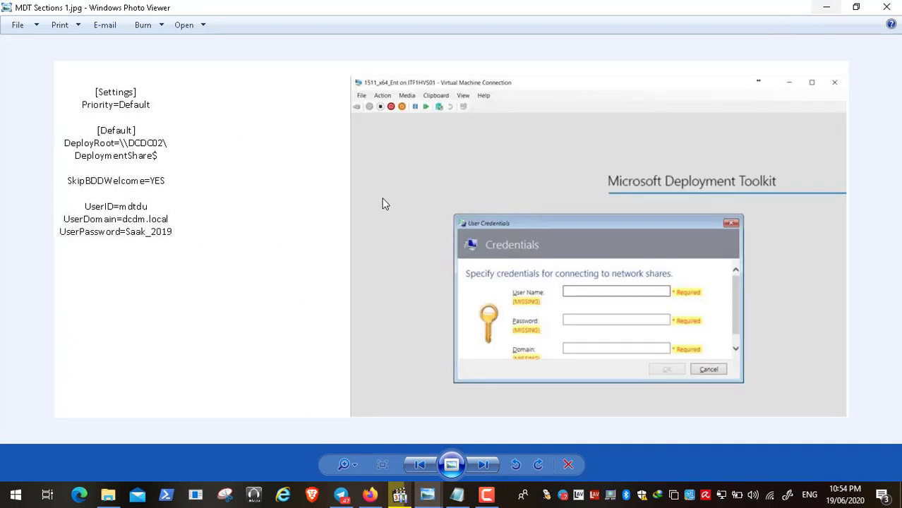
{"action": "left_click", "coordinate": [427, 495]}
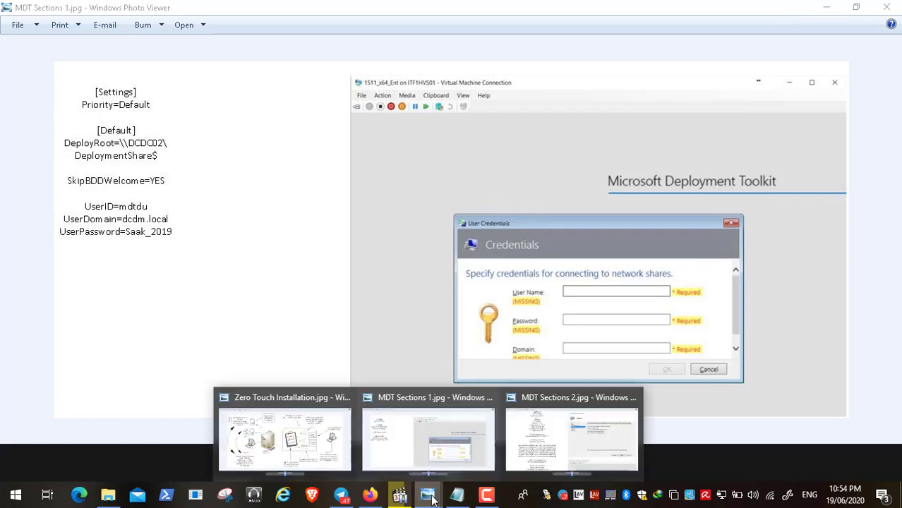
{"action": "left_click", "coordinate": [529, 437]}
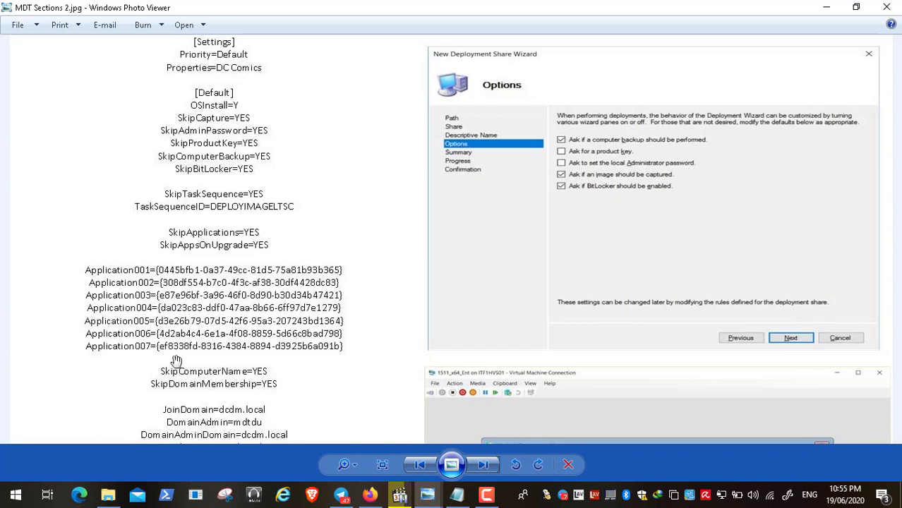
Drag the zoomed rules image up to show the JoinDomain, locale and time zone lines.
{"action": "left_click_drag", "start_coordinate": [176, 360], "coordinate": [192, 238]}
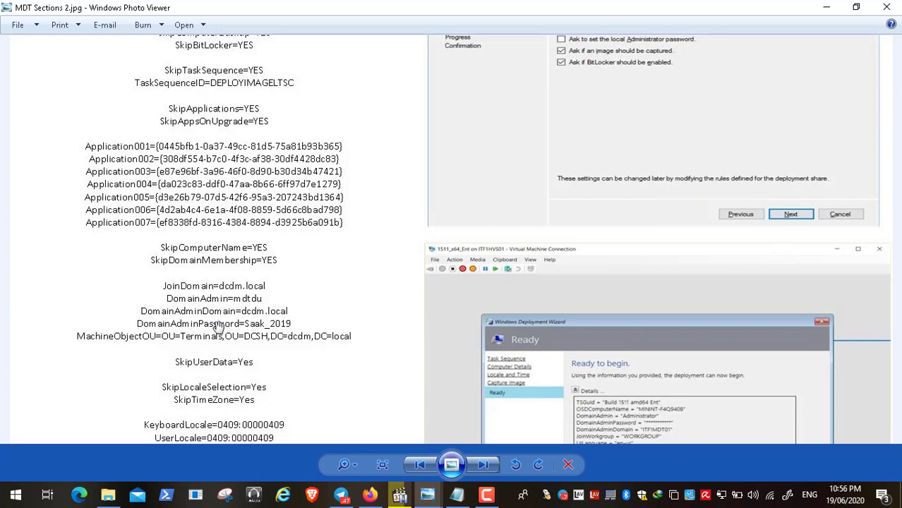
{"action": "left_click_drag", "start_coordinate": [221, 350], "coordinate": [253, 228]}
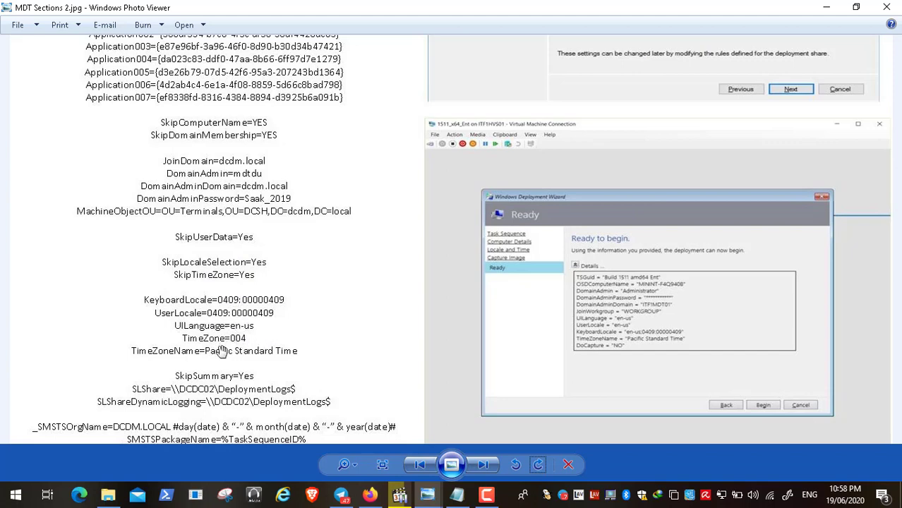
Move the rules image back to its top, showing the [Settings] and [Default] sections.
{"action": "scroll", "coordinate": [225, 325], "scroll_direction": "down", "scroll_amount": 1}
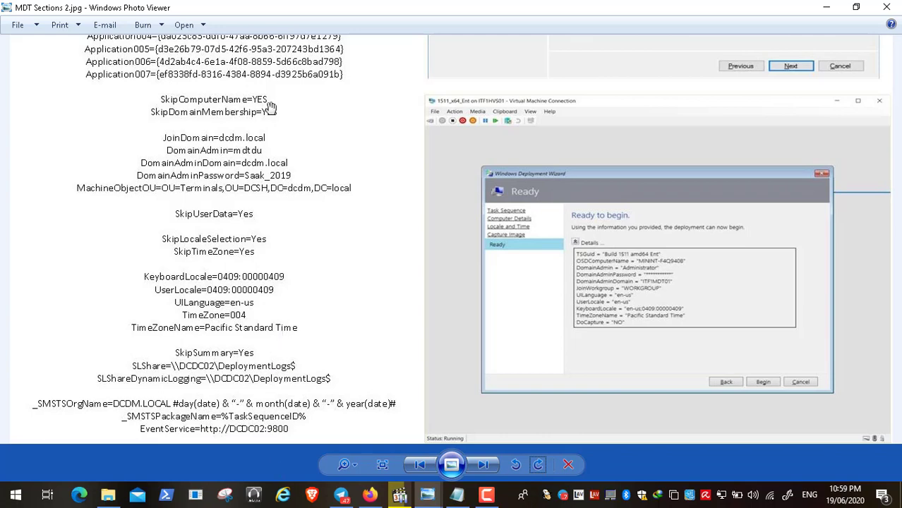
{"action": "left_click_drag", "start_coordinate": [271, 107], "coordinate": [271, 405]}
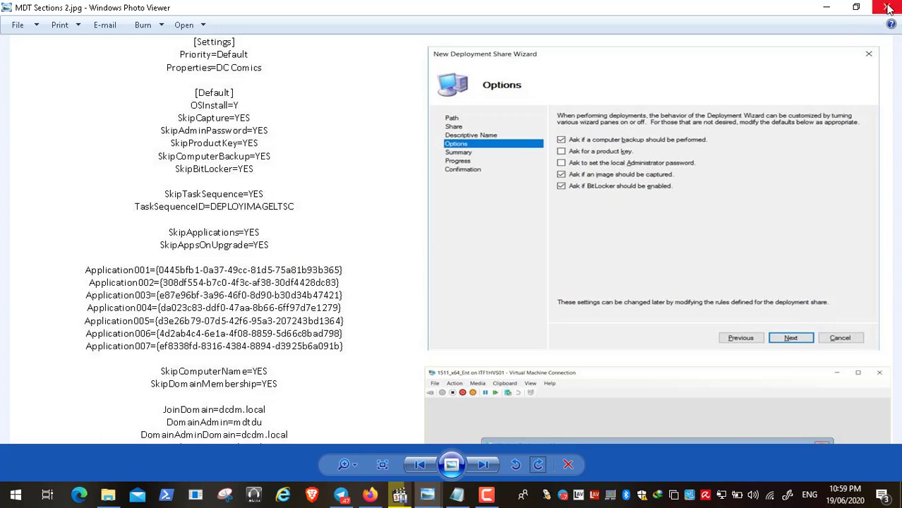
Go back to MDT Sections 1.jpg, then resume Video8.mp4 and play it full screen.
{"action": "key", "text": "Left"}
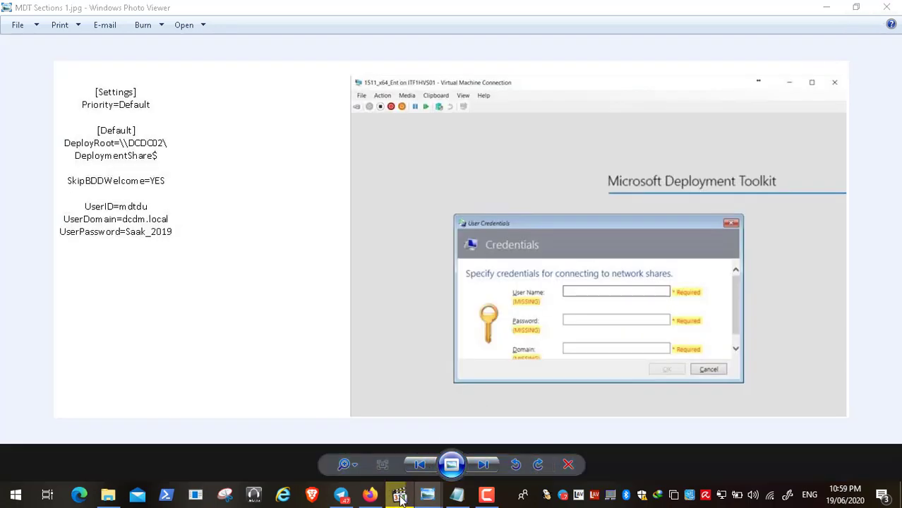
{"action": "left_click", "coordinate": [413, 492]}
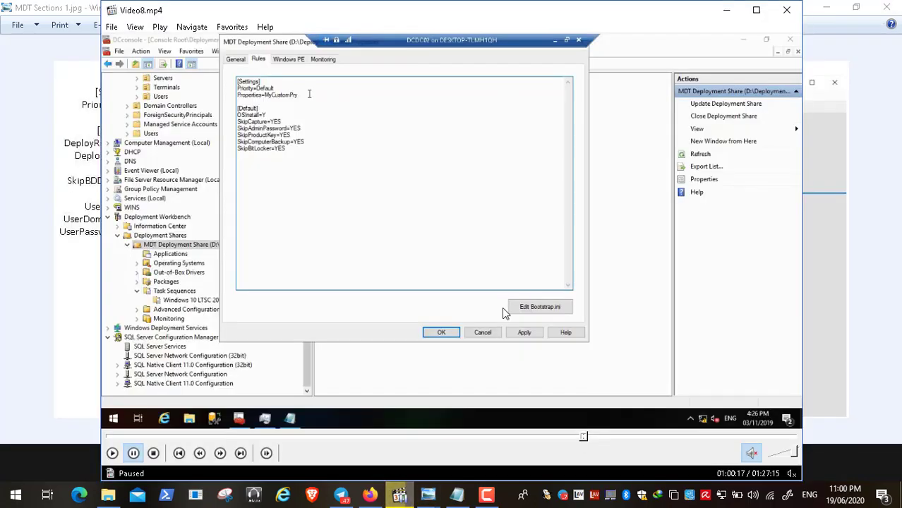
{"action": "left_click", "coordinate": [112, 453]}
{"action": "double_click", "coordinate": [291, 213]}
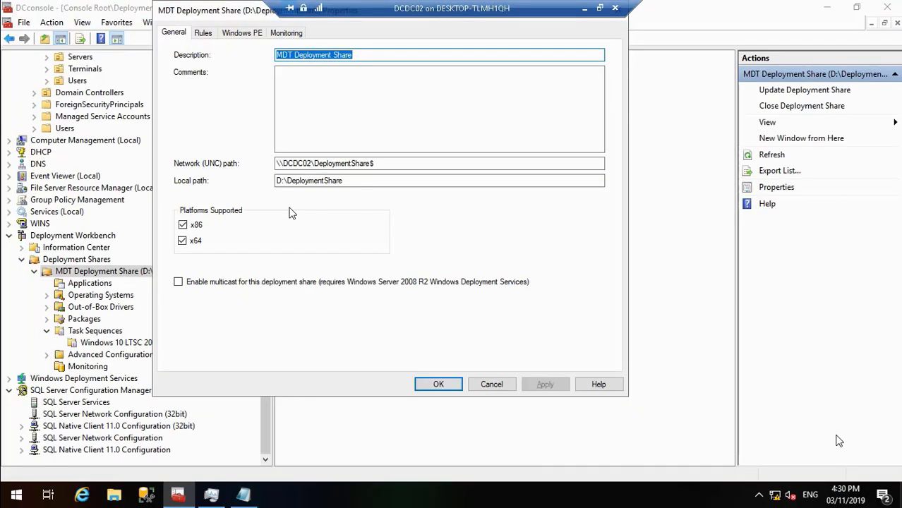
Enable and apply monitoring on the deployment share with host DCDC02, ports 9800 and 9801.
{"action": "left_click", "coordinate": [287, 32]}
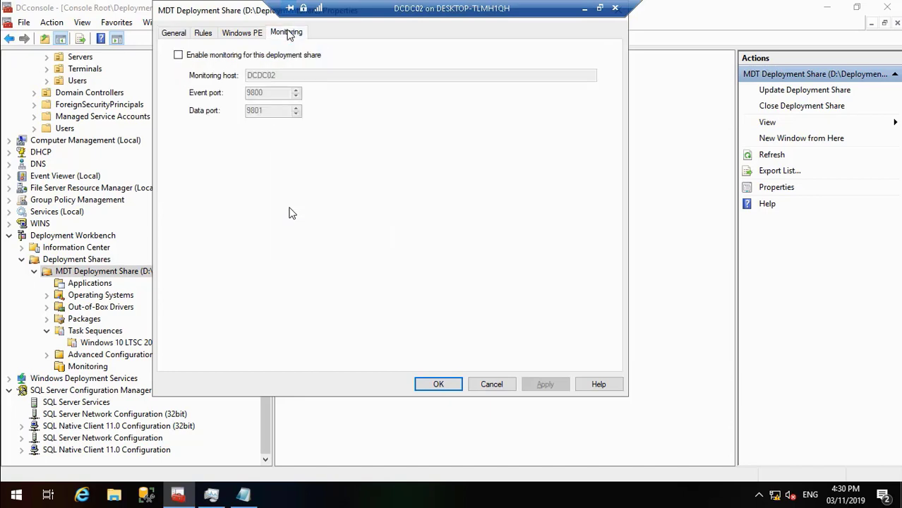
{"action": "left_click", "coordinate": [187, 56]}
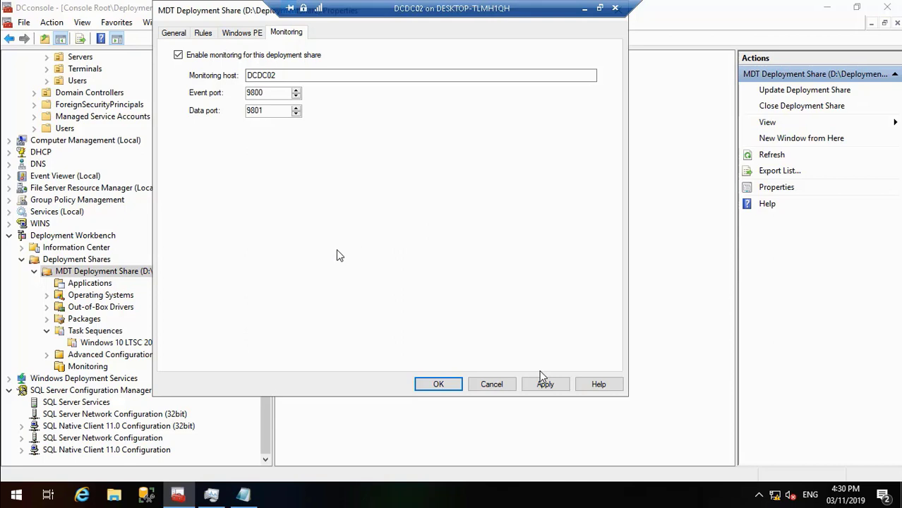
{"action": "left_click", "coordinate": [551, 386]}
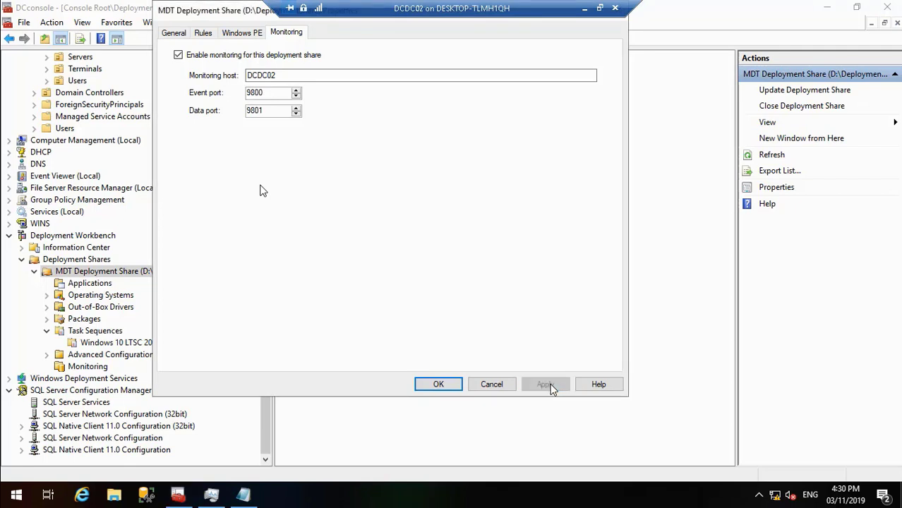
{"action": "left_click", "coordinate": [432, 385]}
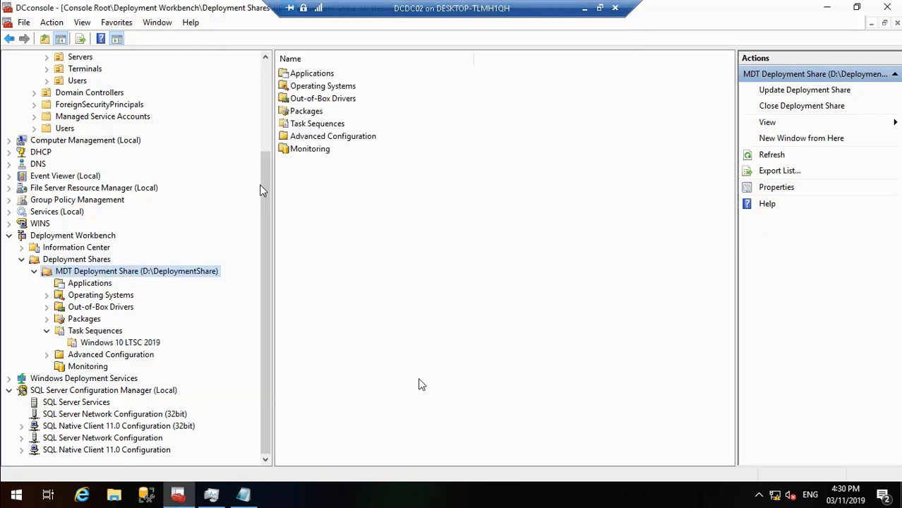
{"action": "left_click", "coordinate": [84, 367]}
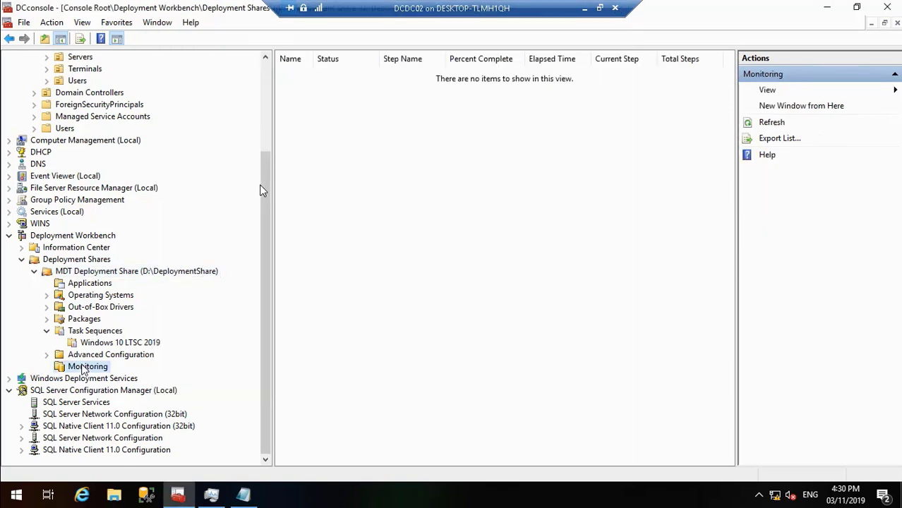
{"action": "right_click", "coordinate": [84, 370]}
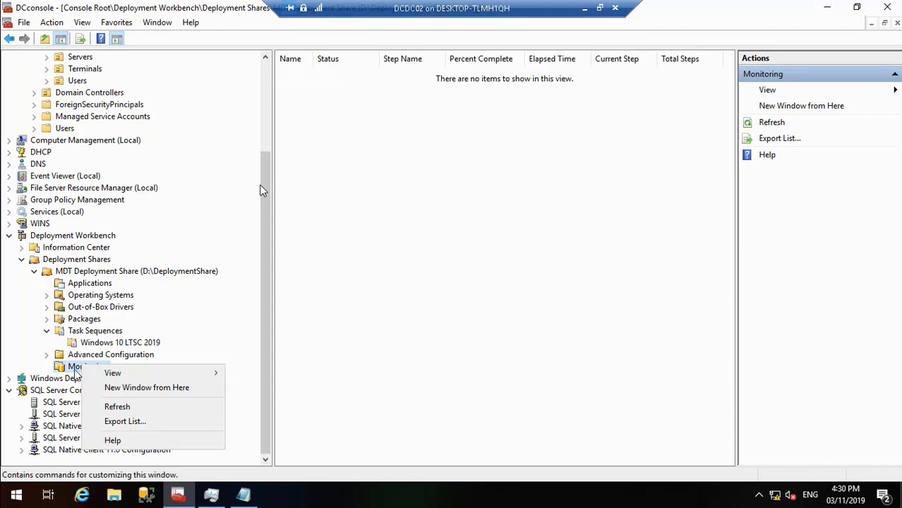
{"action": "left_click", "coordinate": [69, 366]}
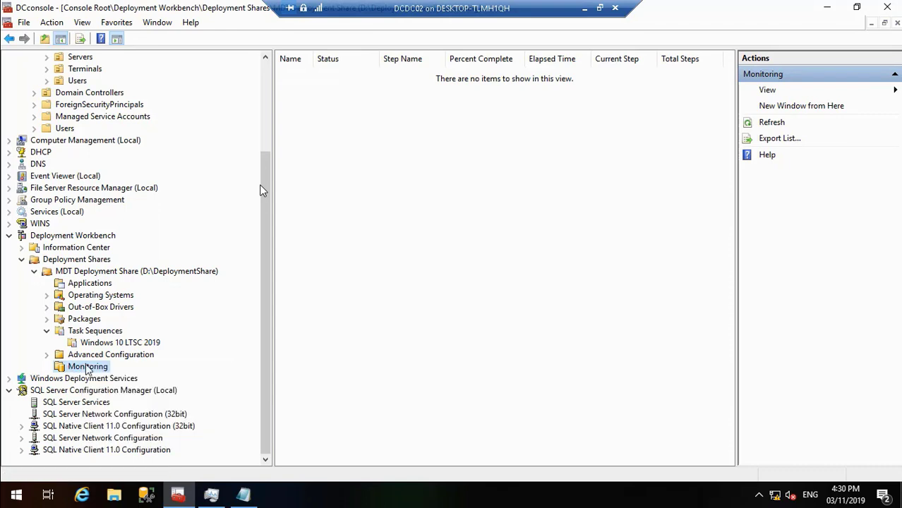
{"action": "right_click", "coordinate": [88, 369]}
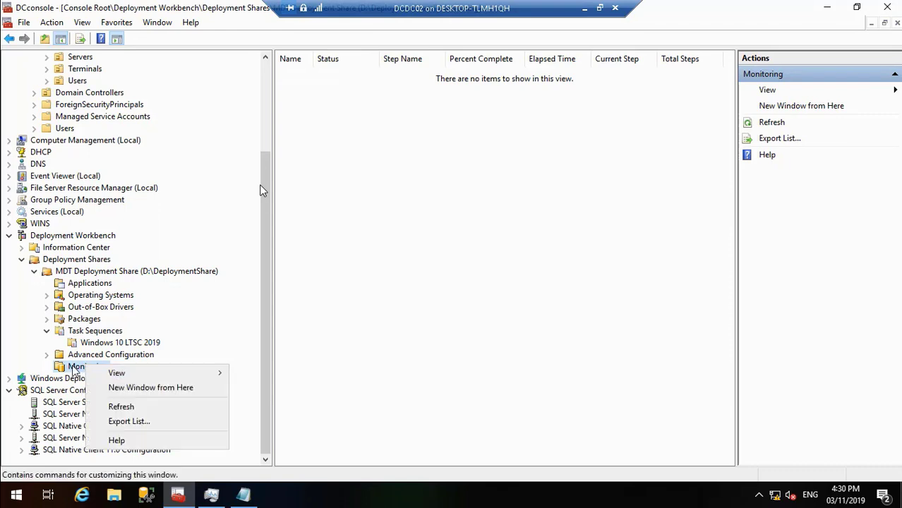
{"action": "left_click", "coordinate": [71, 369]}
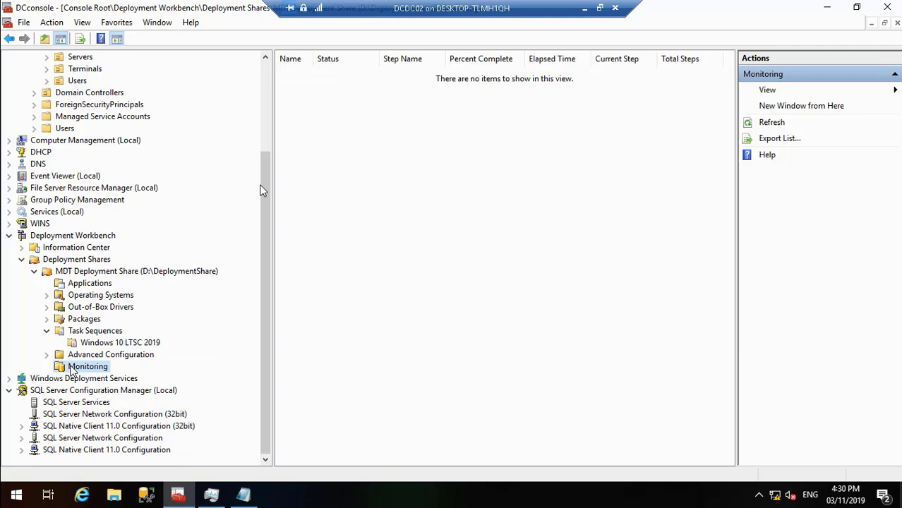
{"action": "left_click", "coordinate": [129, 274]}
{"action": "right_click", "coordinate": [130, 274]}
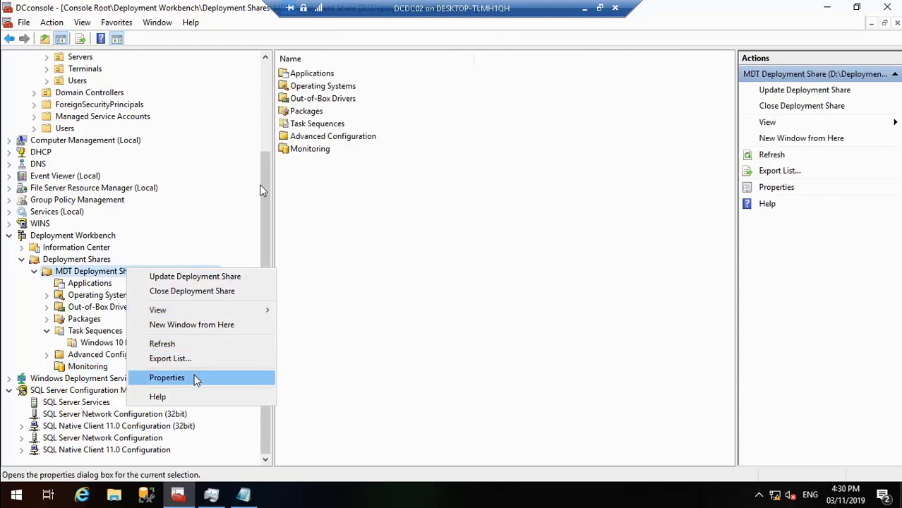
{"action": "left_click", "coordinate": [167, 378]}
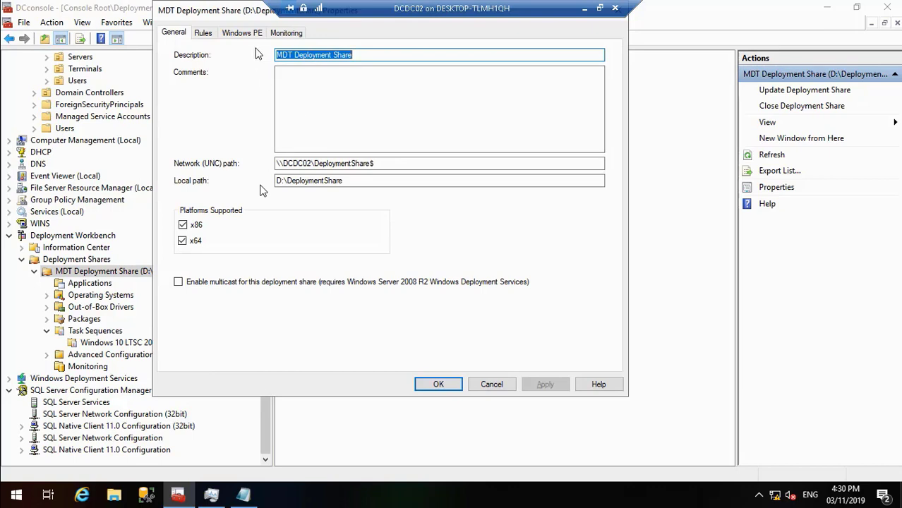
{"action": "left_click", "coordinate": [286, 33]}
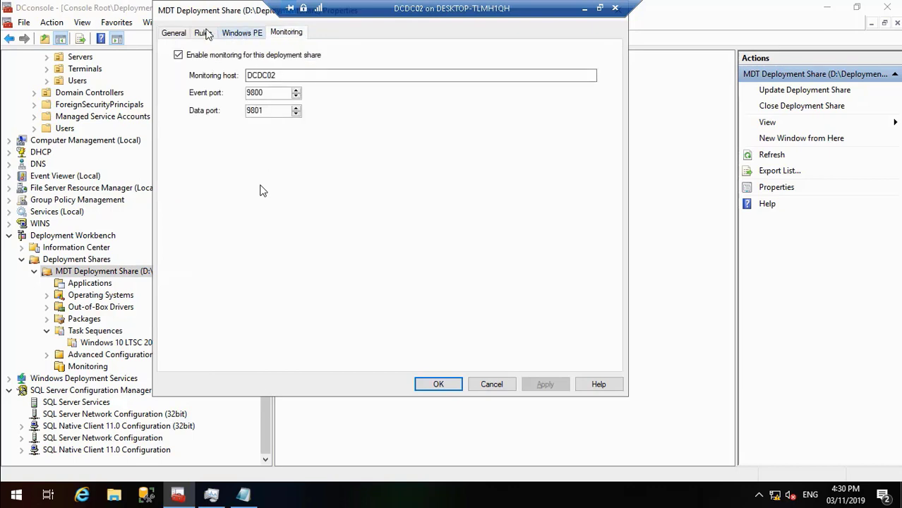
{"action": "left_click", "coordinate": [174, 33]}
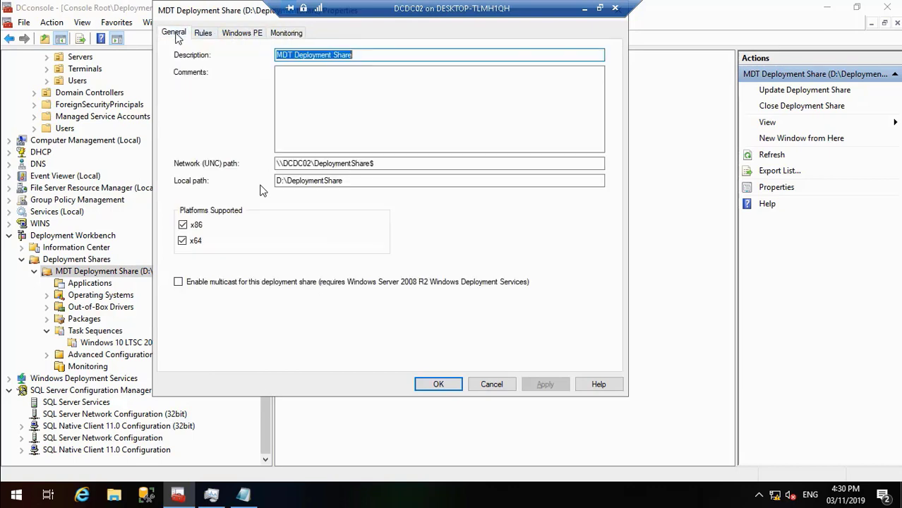
{"action": "left_click", "coordinate": [286, 33]}
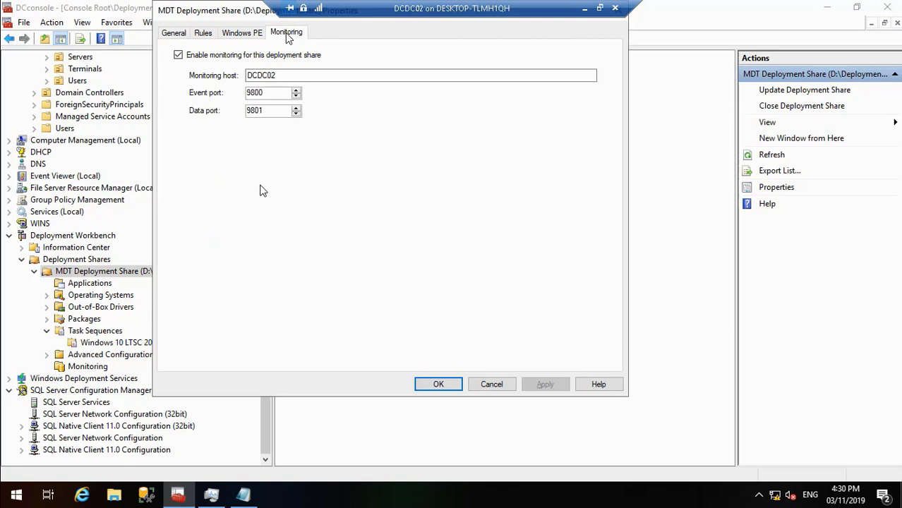
{"action": "left_click", "coordinate": [173, 33]}
{"action": "left_click", "coordinate": [203, 34]}
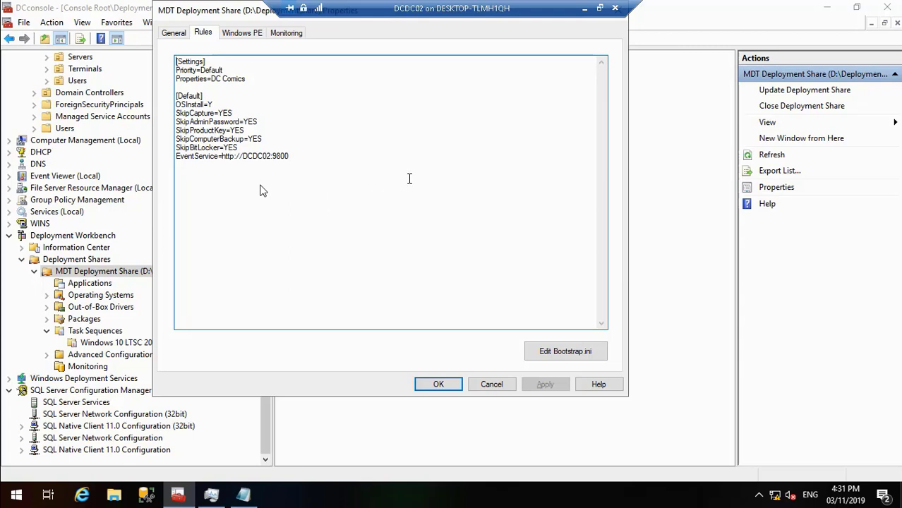
{"action": "left_click", "coordinate": [585, 8]}
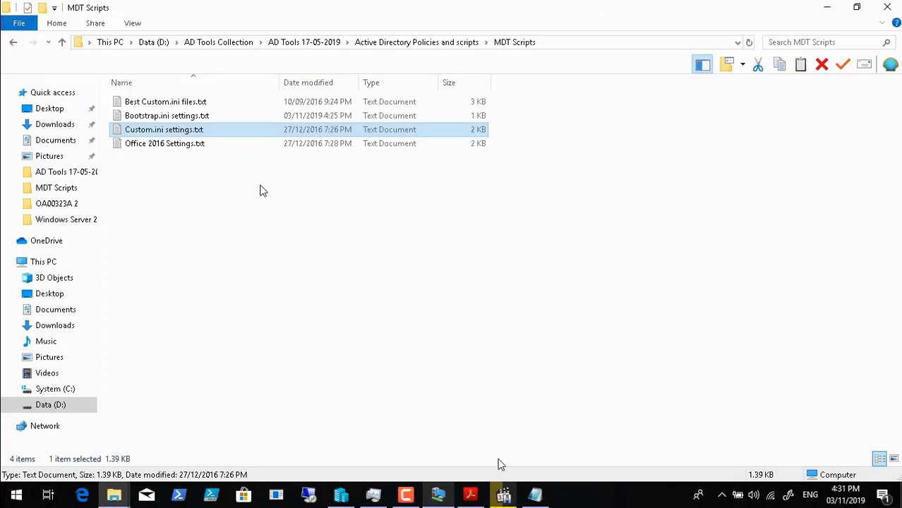
Return to the server session, close the deployment share properties, and minimize the console.
{"action": "left_click", "coordinate": [432, 494]}
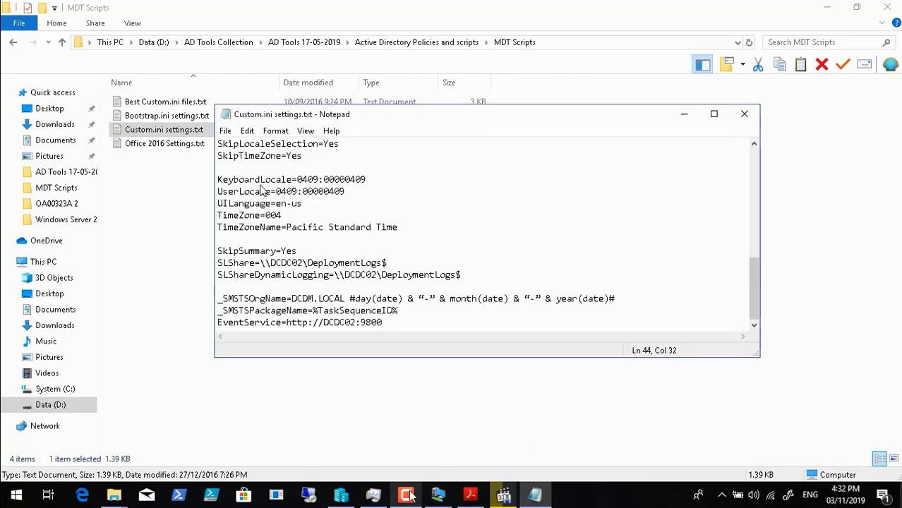
{"action": "left_click", "coordinate": [437, 494]}
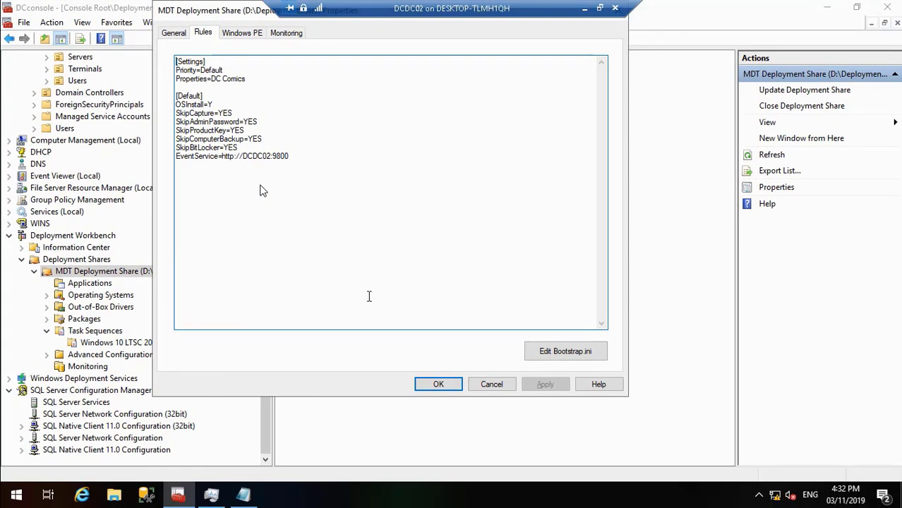
{"action": "left_click", "coordinate": [438, 385]}
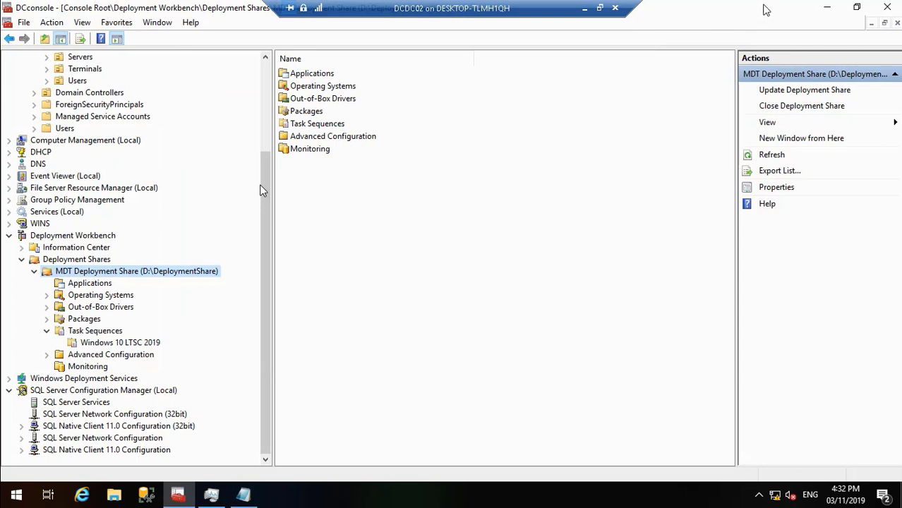
{"action": "left_click", "coordinate": [825, 9]}
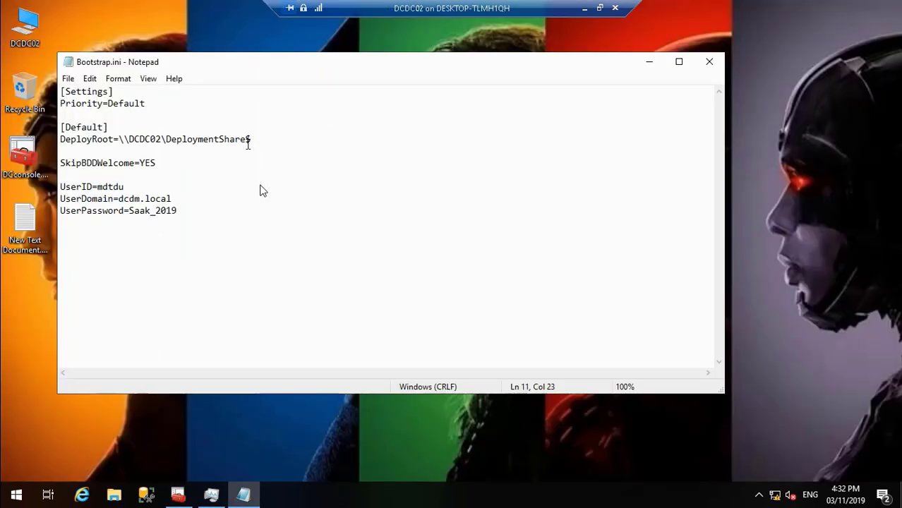
Close Bootstrap.ini and open the server's Local Disk (D:) from This PC.
{"action": "left_click", "coordinate": [710, 67]}
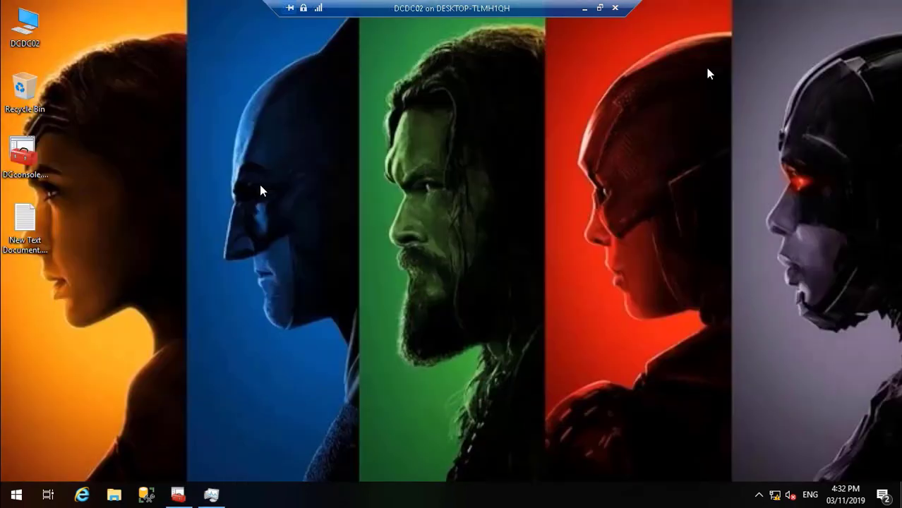
{"action": "double_click", "coordinate": [25, 31]}
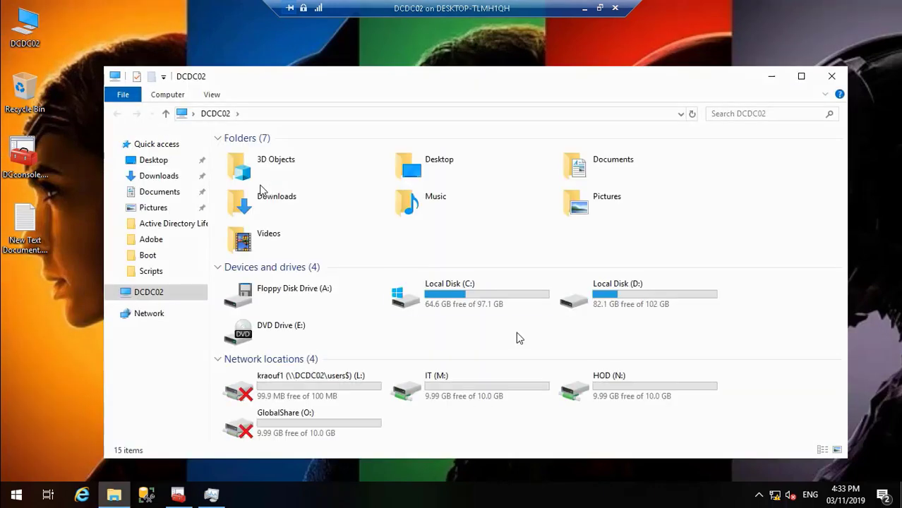
{"action": "left_click", "coordinate": [611, 302]}
{"action": "double_click", "coordinate": [611, 302]}
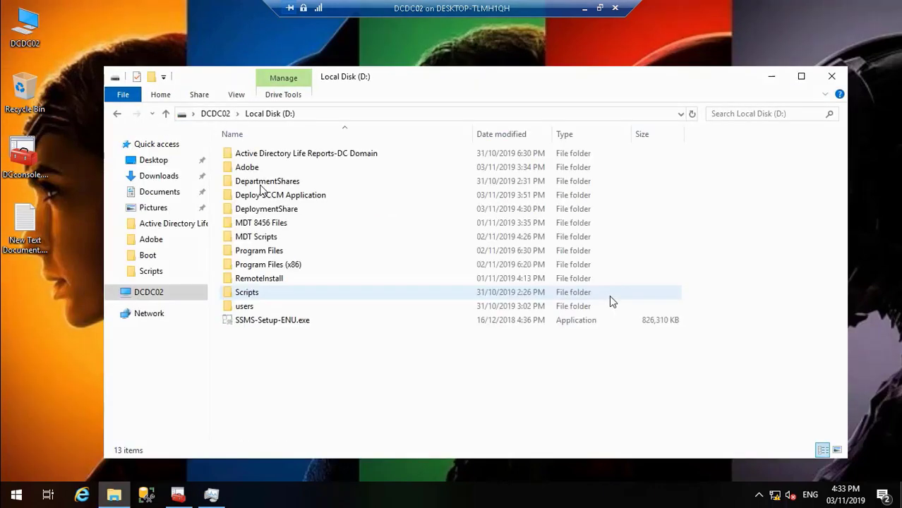
Create a new folder on D: named DeploymentLogs, pasting DeploymentLogs$ and dropping the $.
{"action": "right_click", "coordinate": [304, 353]}
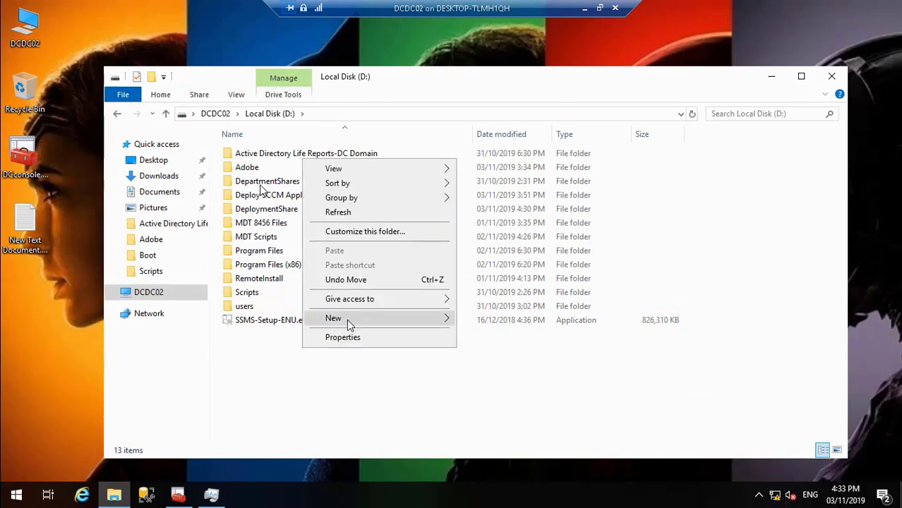
{"action": "mouse_move", "coordinate": [416, 319]}
{"action": "left_click", "coordinate": [473, 319]}
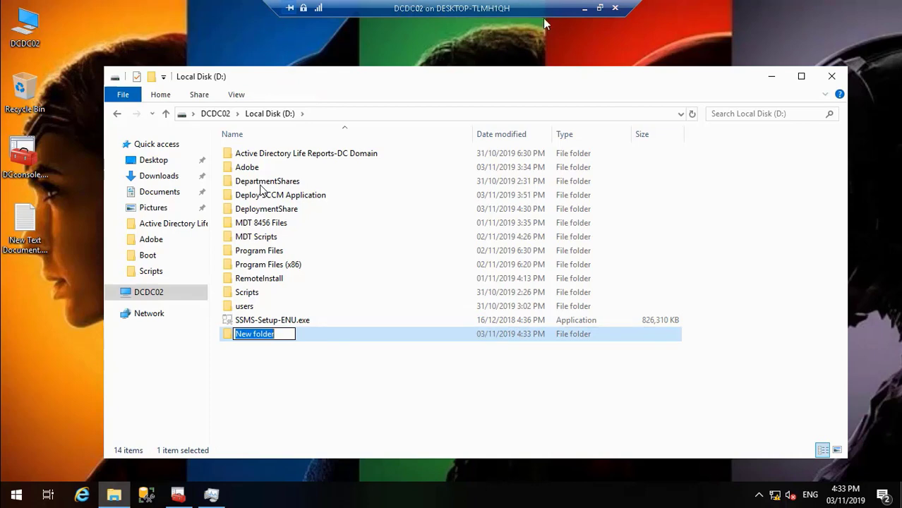
{"action": "left_click", "coordinate": [601, 8]}
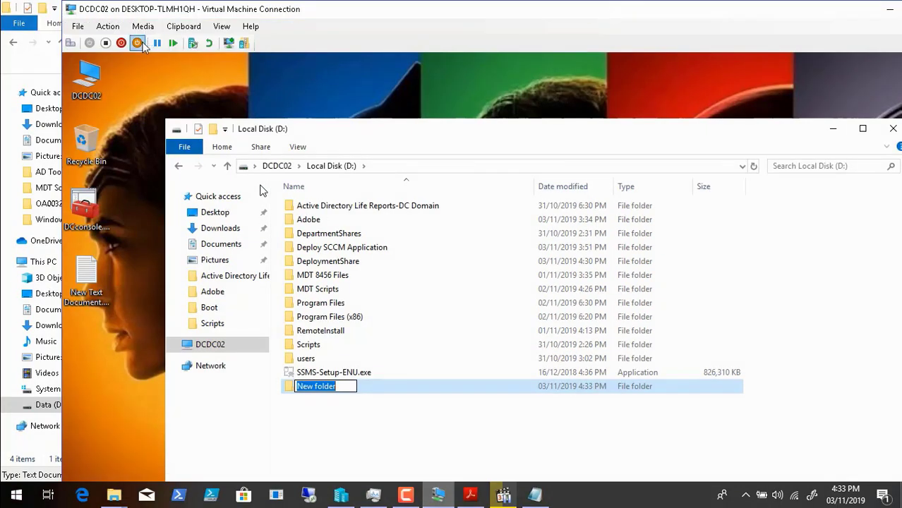
{"action": "left_click", "coordinate": [182, 27]}
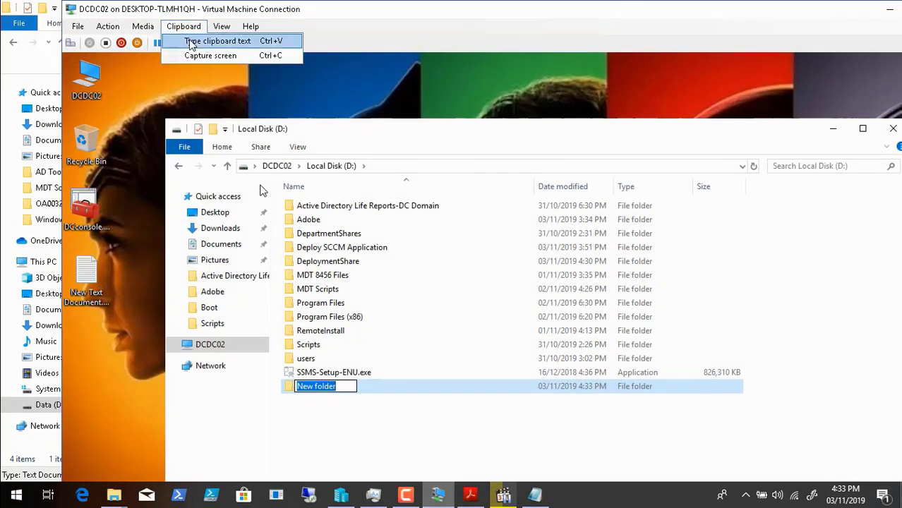
{"action": "left_click", "coordinate": [212, 41]}
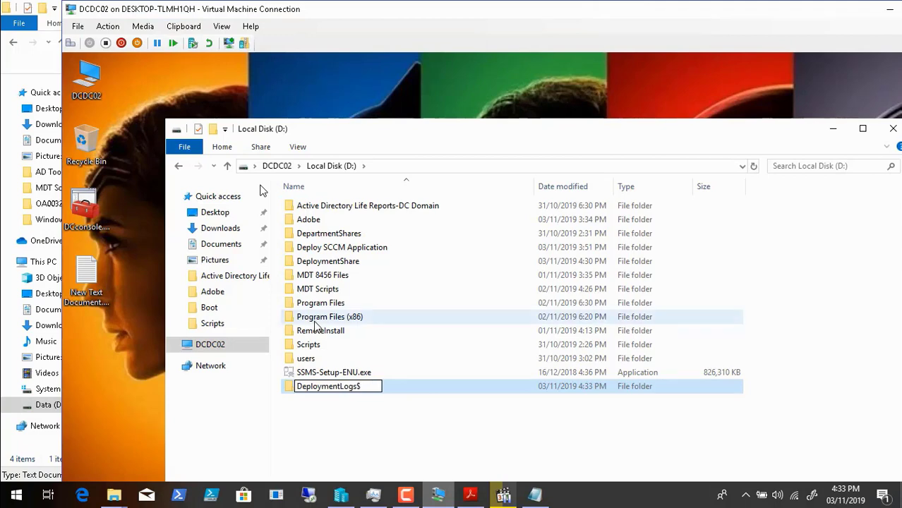
{"action": "key", "text": "BackSpace"}
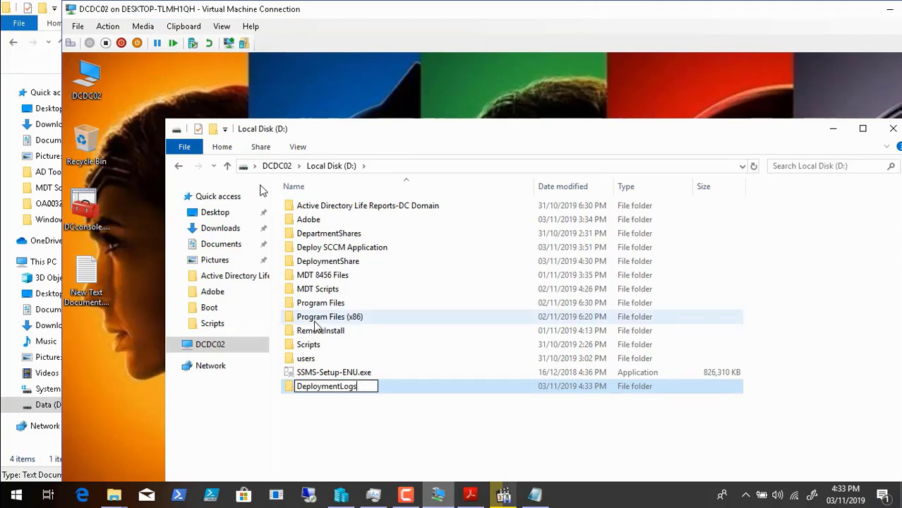
{"action": "left_click", "coordinate": [336, 415]}
{"action": "right_click", "coordinate": [328, 389]}
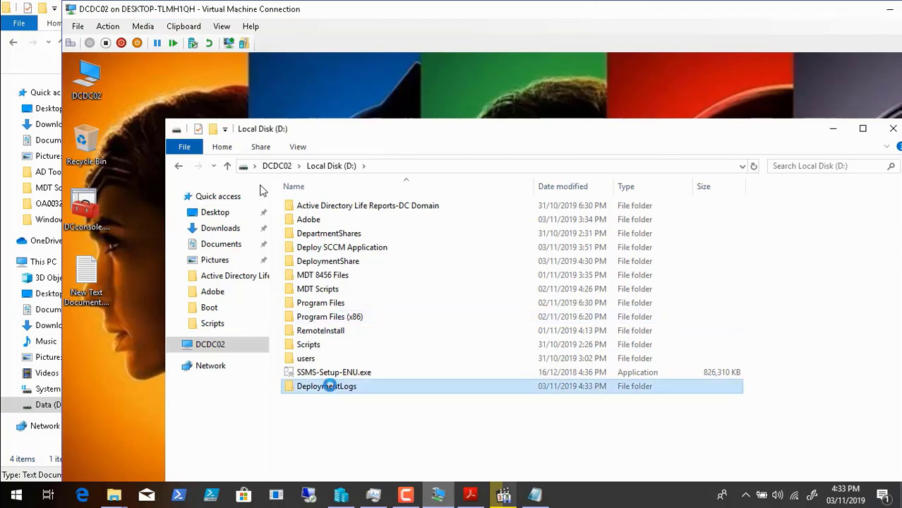
Share the DeploymentLogs folder under the hidden share name DeploymentLogs$.
{"action": "left_click", "coordinate": [376, 376]}
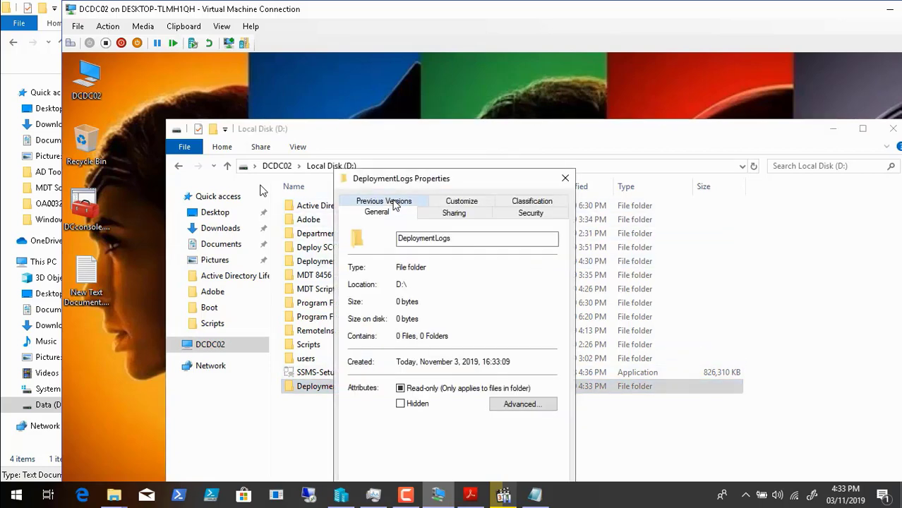
{"action": "left_click", "coordinate": [451, 214]}
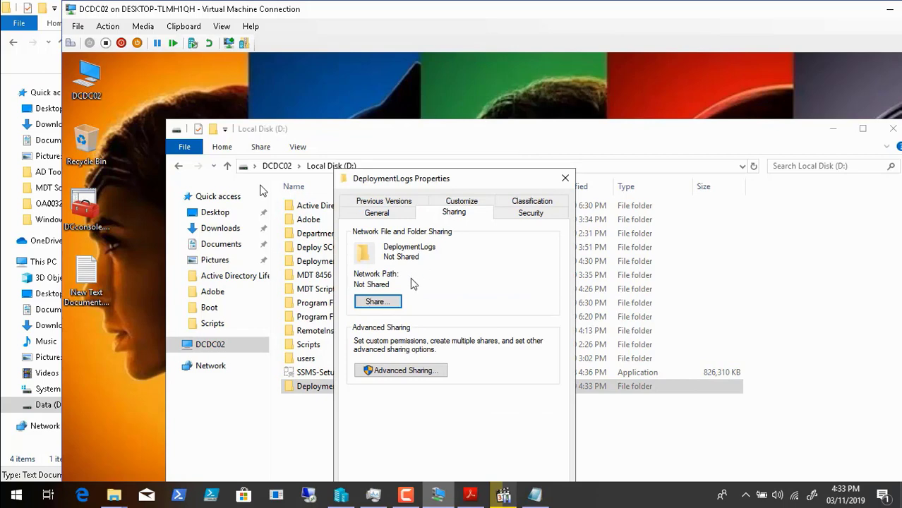
{"action": "left_click", "coordinate": [409, 370]}
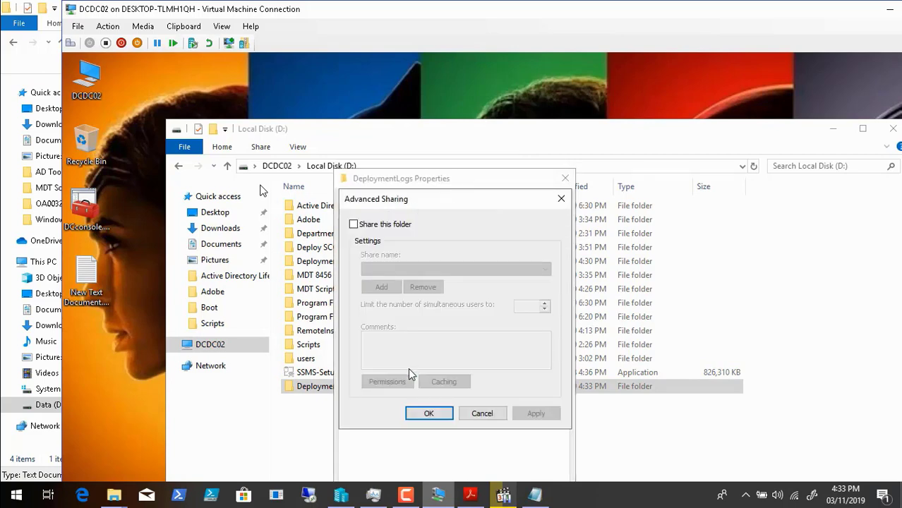
{"action": "left_click", "coordinate": [354, 225]}
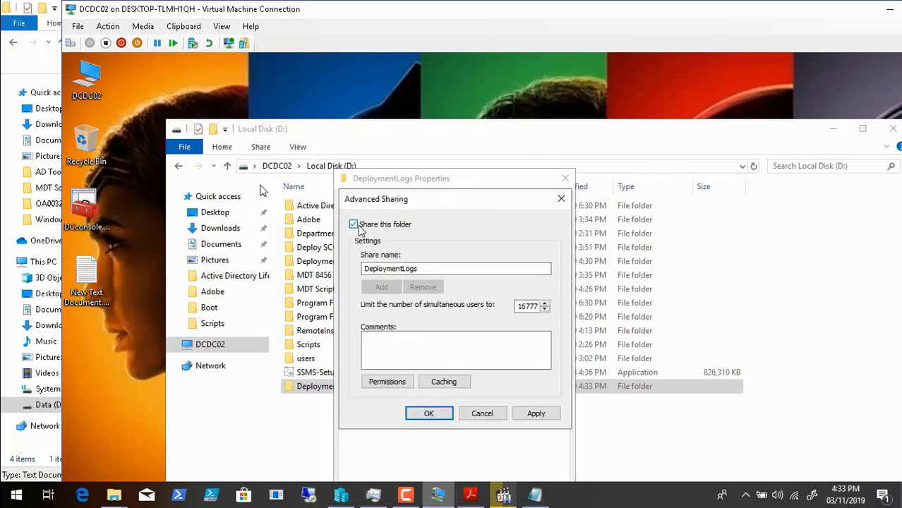
{"action": "left_click", "coordinate": [426, 267]}
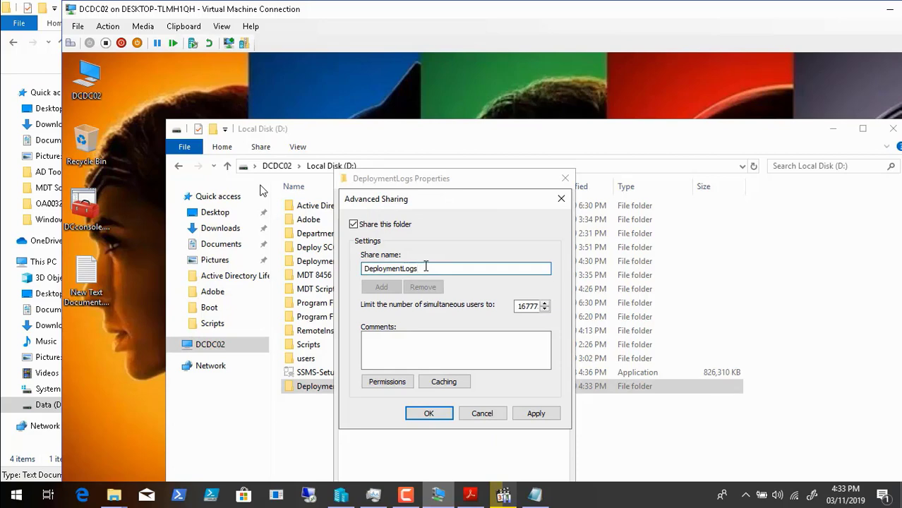
Replace Everyone with the MDT deploy account at Full Control in the share permissions.
{"action": "left_click", "coordinate": [387, 381]}
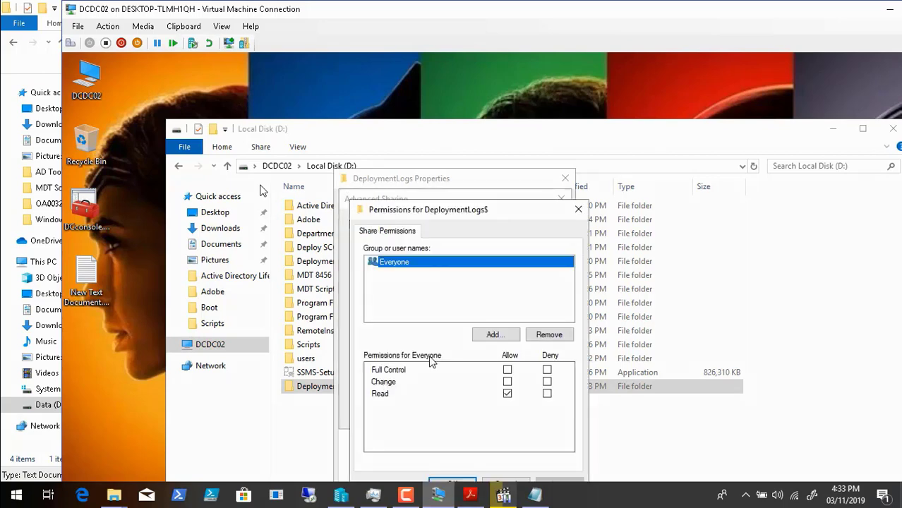
{"action": "left_click", "coordinate": [554, 338]}
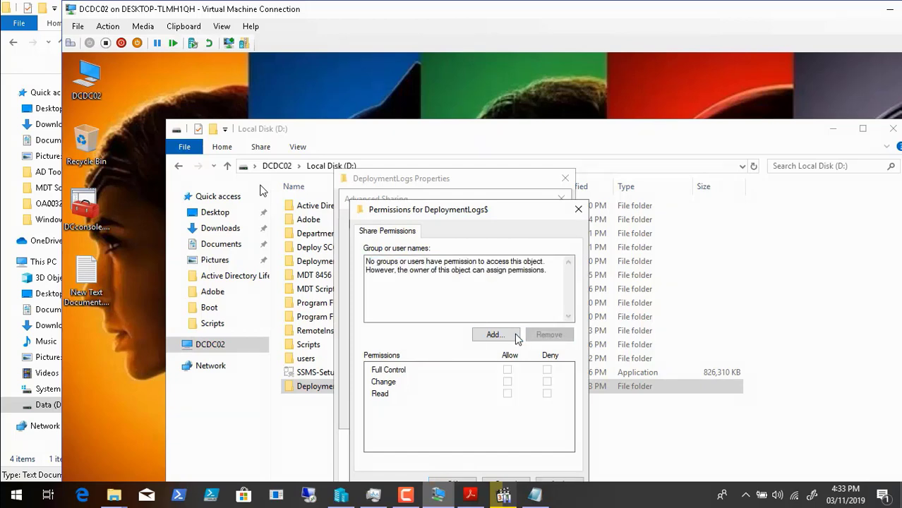
{"action": "left_click", "coordinate": [495, 334]}
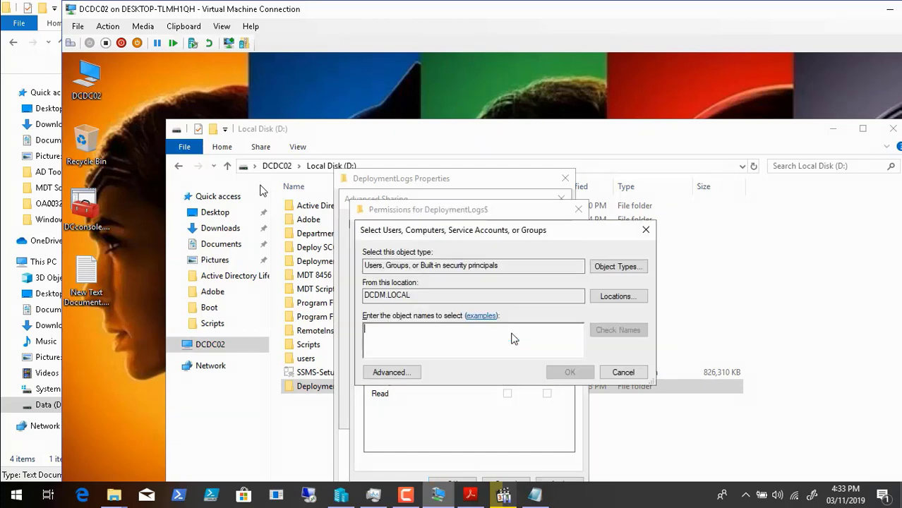
{"action": "type", "text": "mdtdu"}
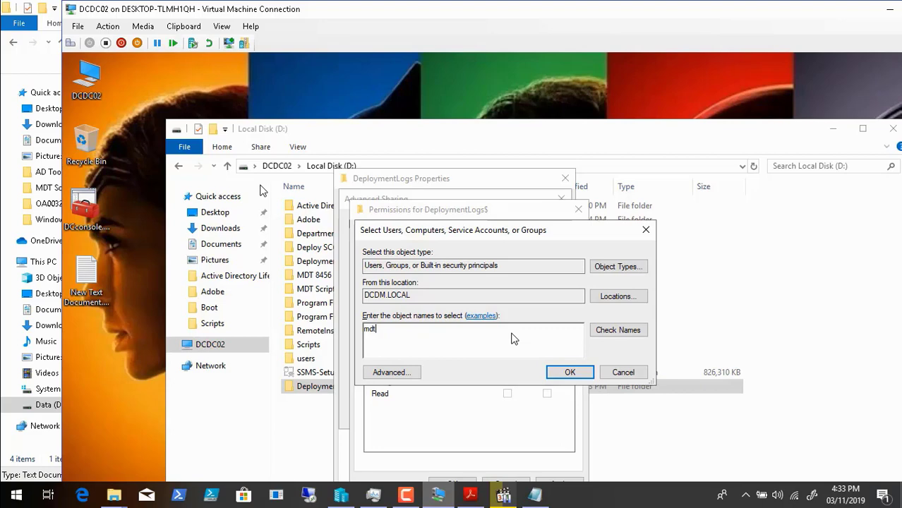
{"action": "left_click", "coordinate": [630, 335]}
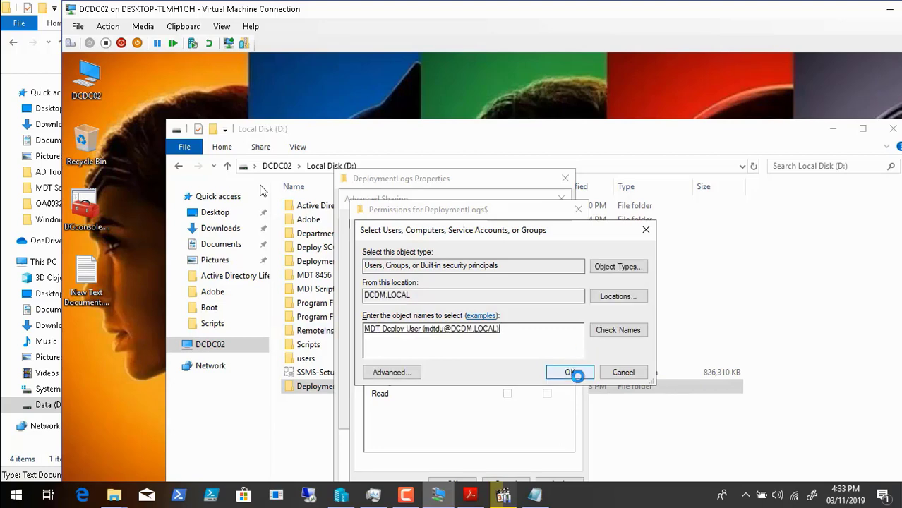
{"action": "left_click", "coordinate": [589, 376]}
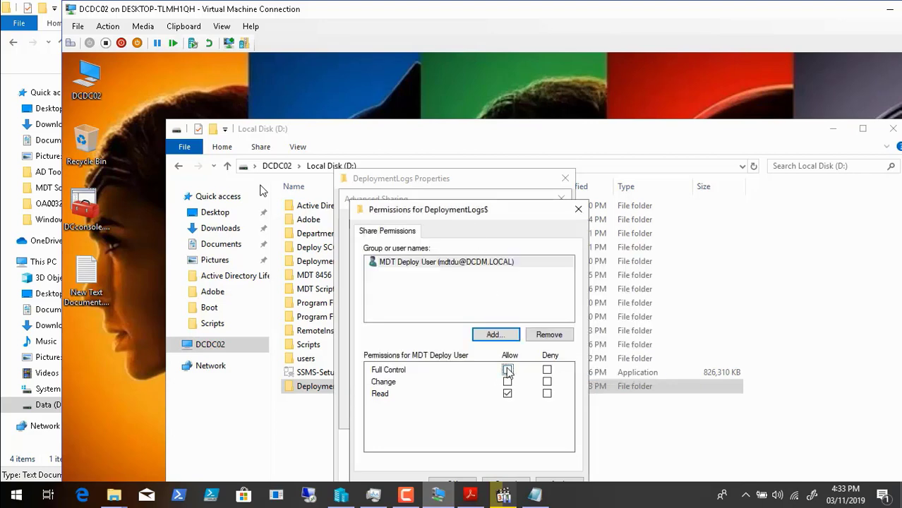
{"action": "left_click_drag", "start_coordinate": [482, 215], "coordinate": [462, 144]}
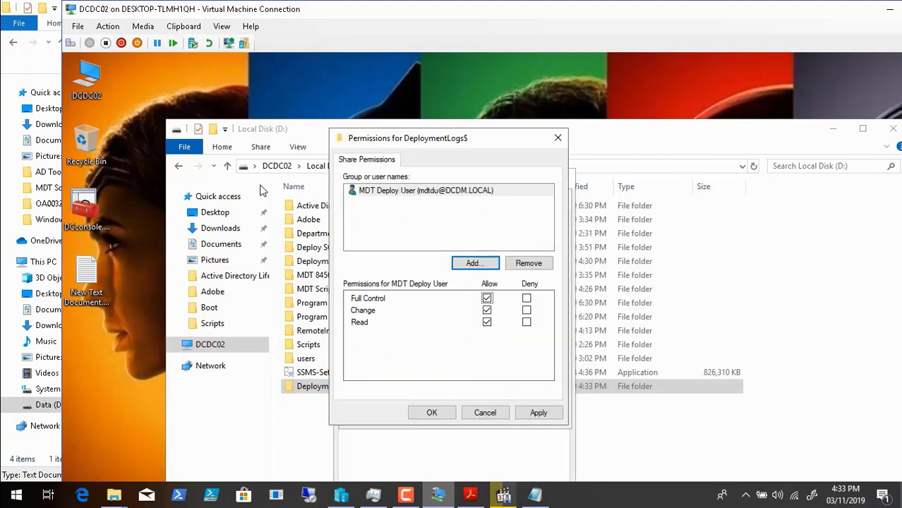
{"action": "left_click", "coordinate": [538, 412]}
{"action": "left_click", "coordinate": [432, 413]}
{"action": "left_click", "coordinate": [528, 417]}
{"action": "left_click", "coordinate": [429, 413]}
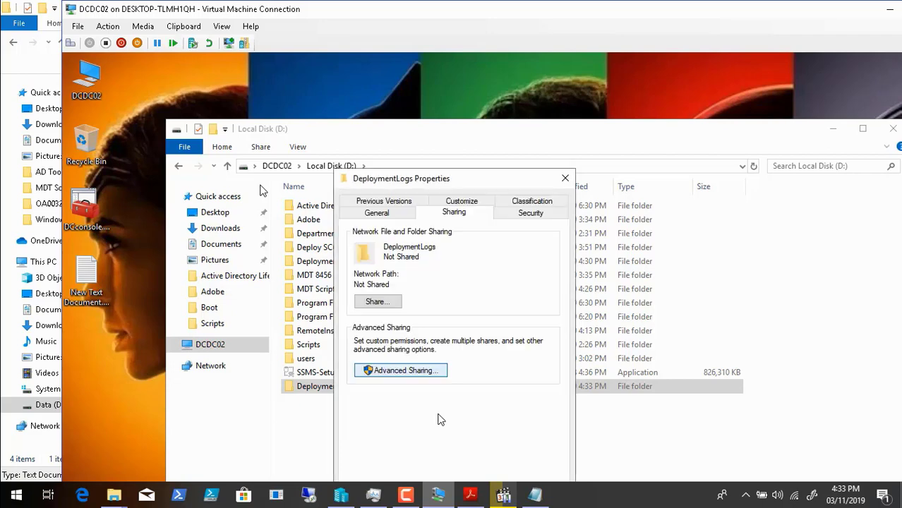
Grant MDT Deploy User Full control in DeploymentLogs' Security permissions, apply, and close properties.
{"action": "left_click", "coordinate": [528, 212]}
{"action": "left_click", "coordinate": [529, 338]}
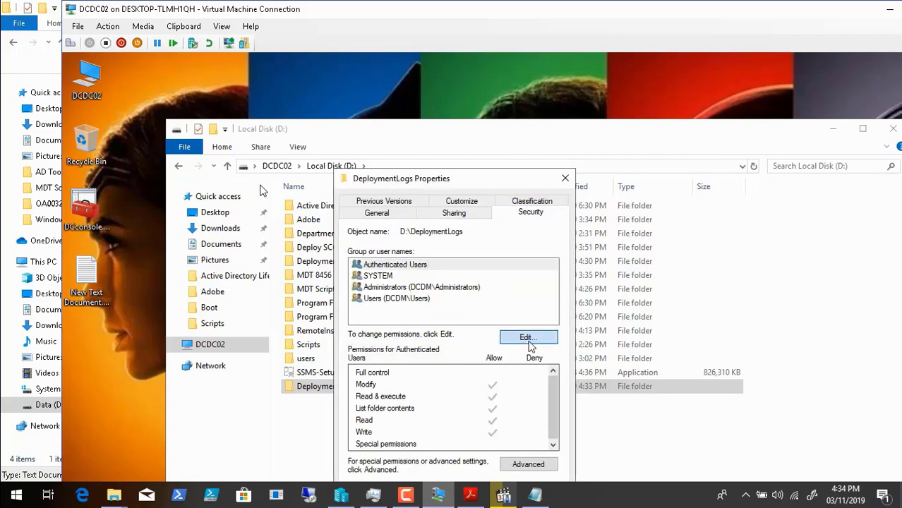
{"action": "left_click", "coordinate": [494, 390]}
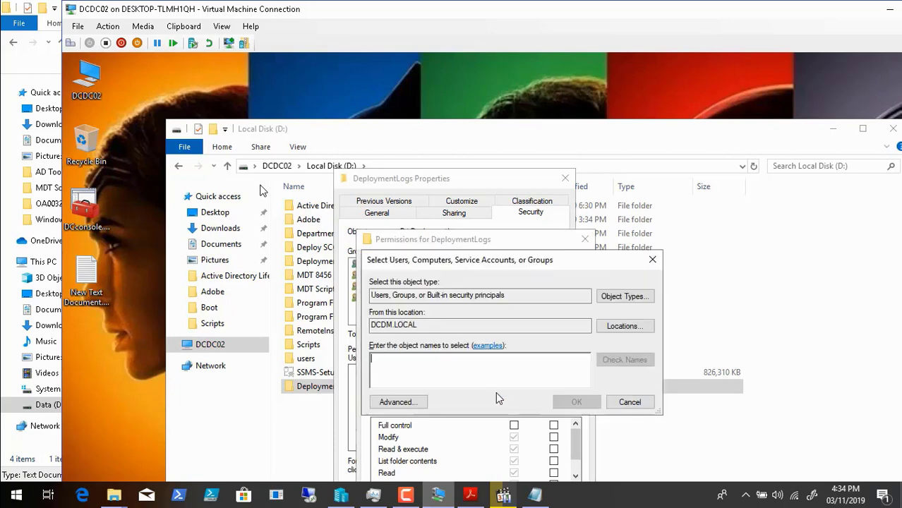
{"action": "type", "text": "mdtdu"}
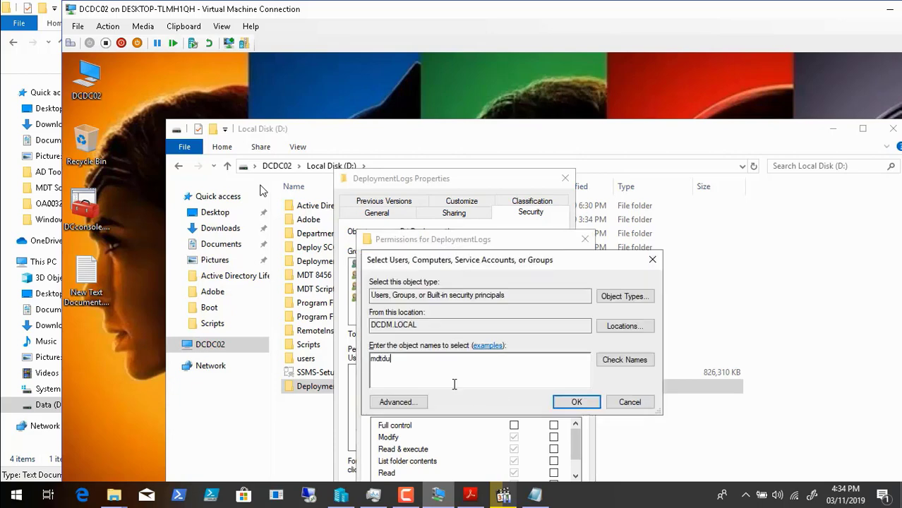
{"action": "left_click", "coordinate": [621, 361]}
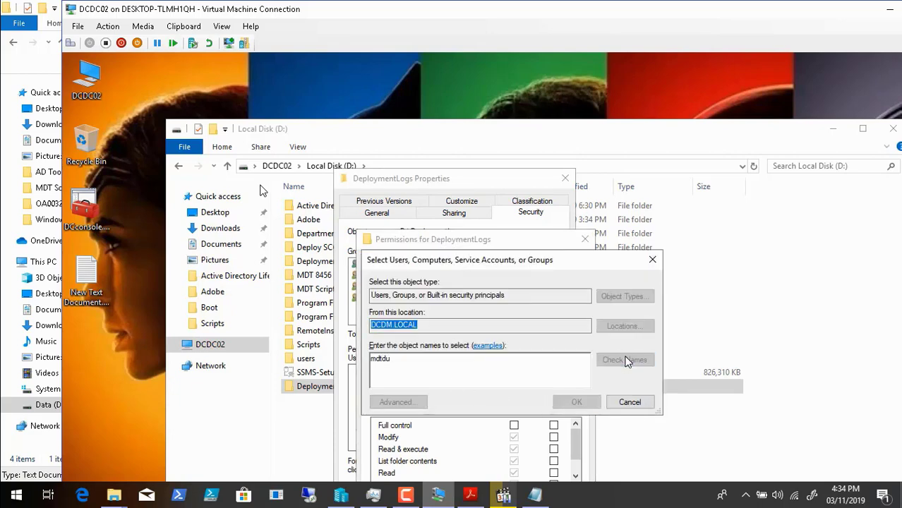
{"action": "left_click", "coordinate": [576, 401]}
{"action": "left_click", "coordinate": [514, 426]}
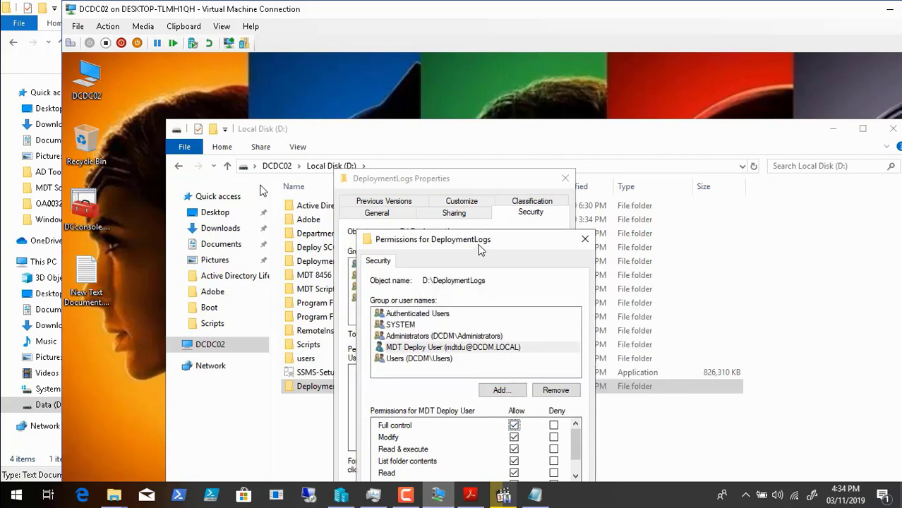
{"action": "left_click_drag", "start_coordinate": [480, 249], "coordinate": [450, 171]}
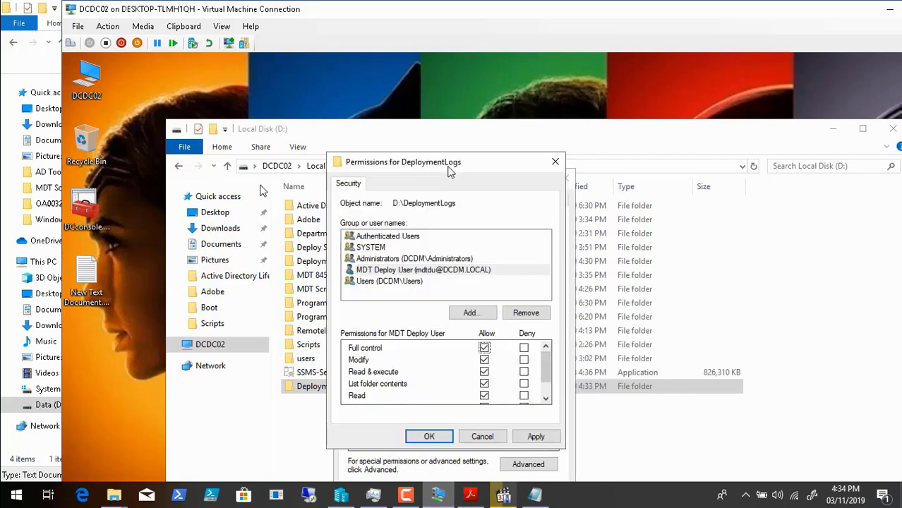
{"action": "left_click", "coordinate": [534, 436]}
{"action": "left_click", "coordinate": [432, 437]}
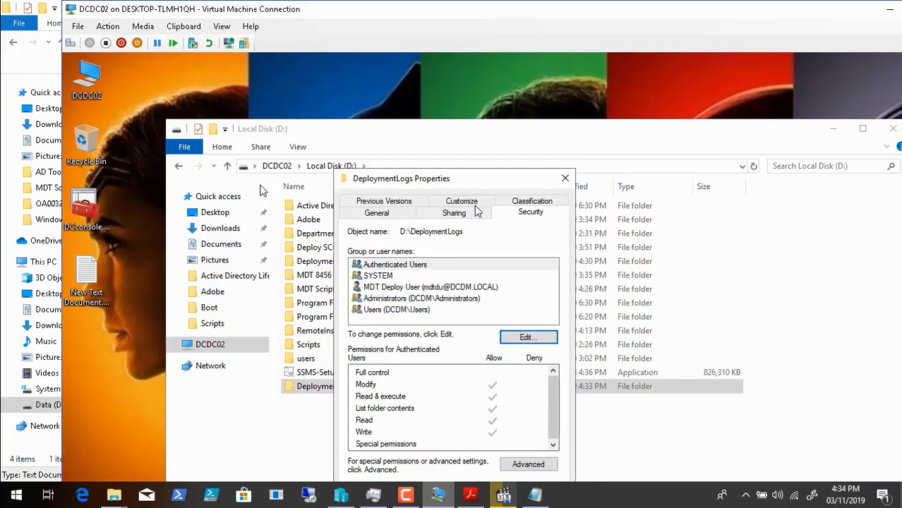
{"action": "left_click_drag", "start_coordinate": [461, 177], "coordinate": [440, 113]}
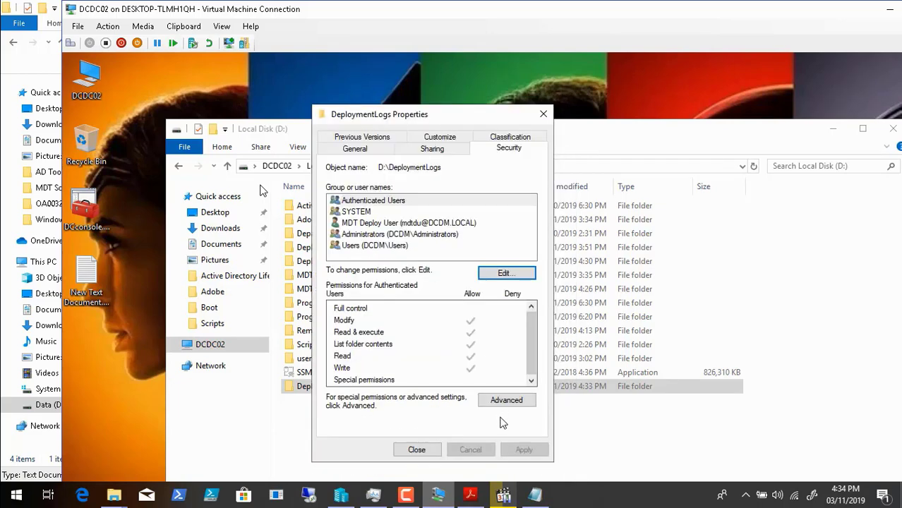
{"action": "left_click", "coordinate": [418, 449]}
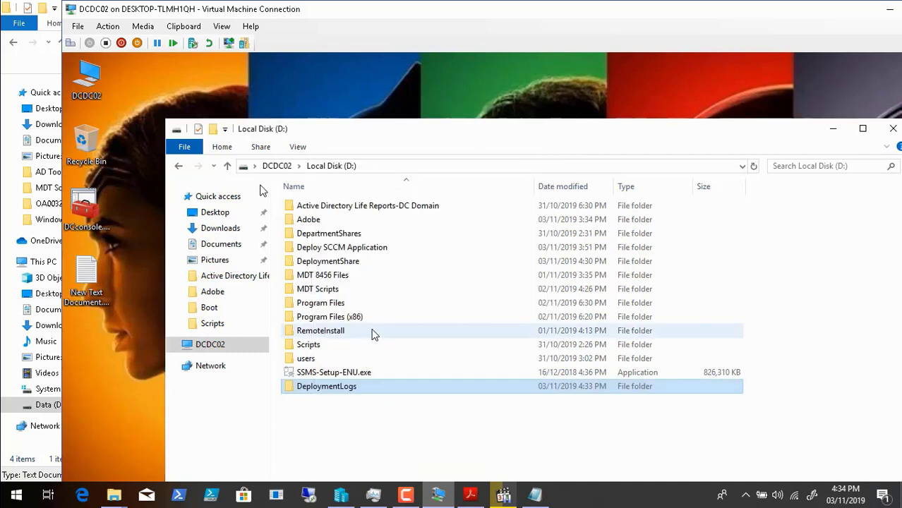
{"action": "left_click", "coordinate": [335, 262]}
{"action": "right_click", "coordinate": [336, 262]}
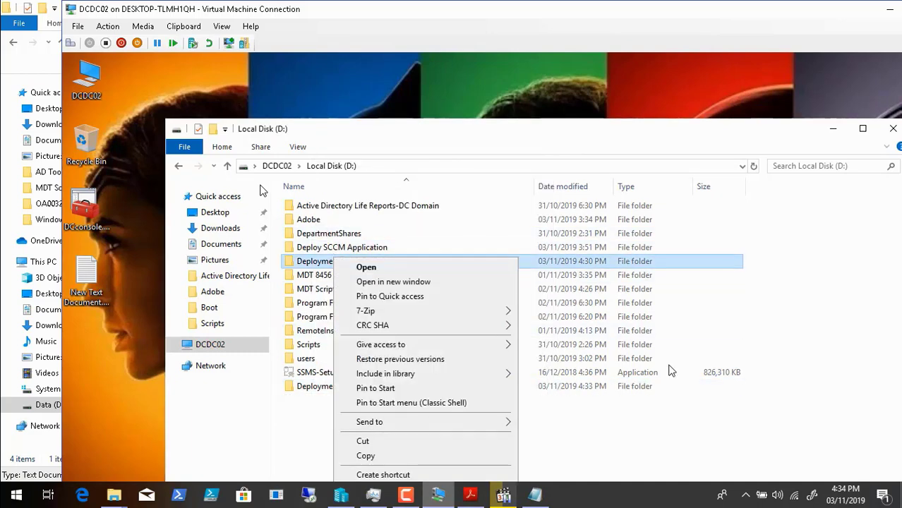
{"action": "left_click", "coordinate": [633, 139]}
{"action": "left_click_drag", "start_coordinate": [633, 139], "coordinate": [553, 73]}
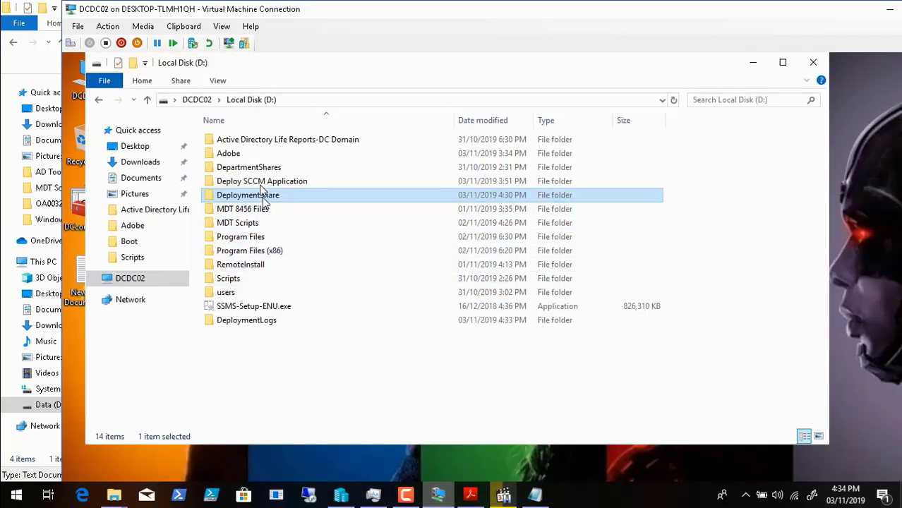
{"action": "right_click", "coordinate": [263, 197]}
{"action": "left_click", "coordinate": [317, 464]}
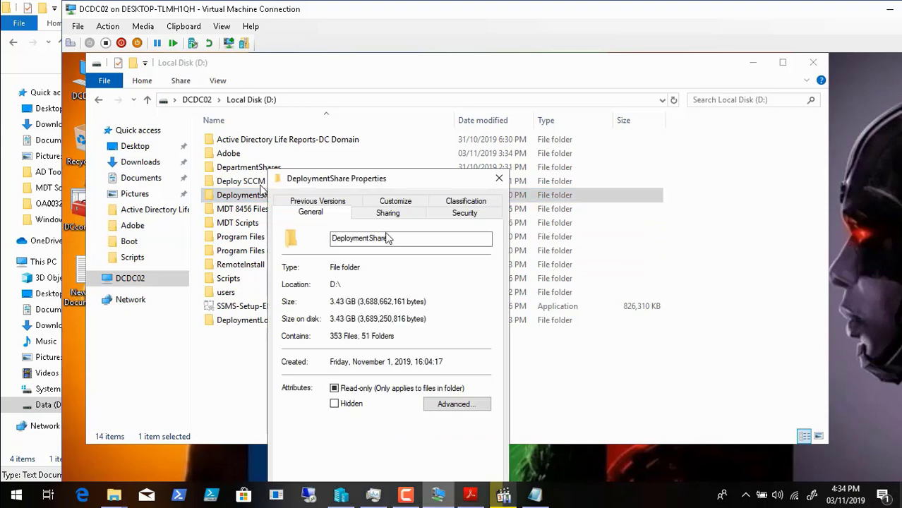
{"action": "left_click", "coordinate": [387, 213]}
{"action": "left_click", "coordinate": [361, 377]}
{"action": "left_click", "coordinate": [323, 383]}
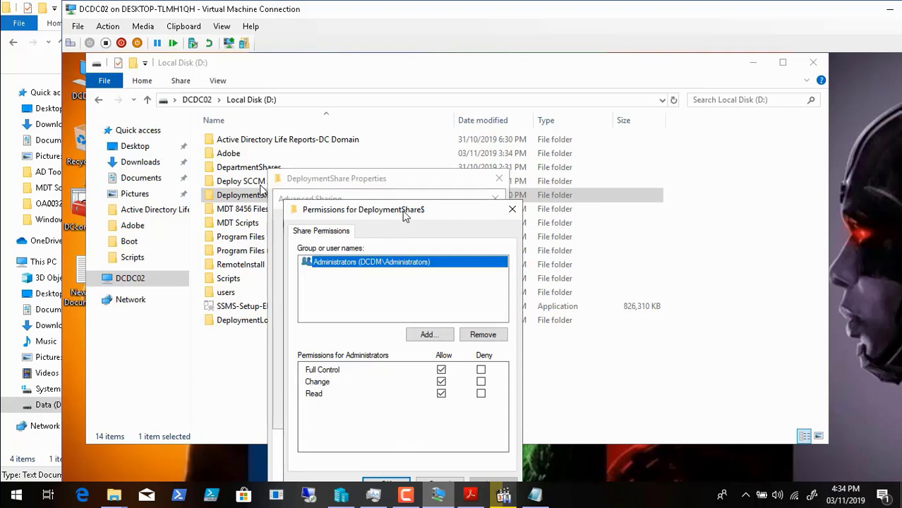
{"action": "left_click_drag", "start_coordinate": [404, 215], "coordinate": [374, 136]}
{"action": "left_click", "coordinate": [409, 405]}
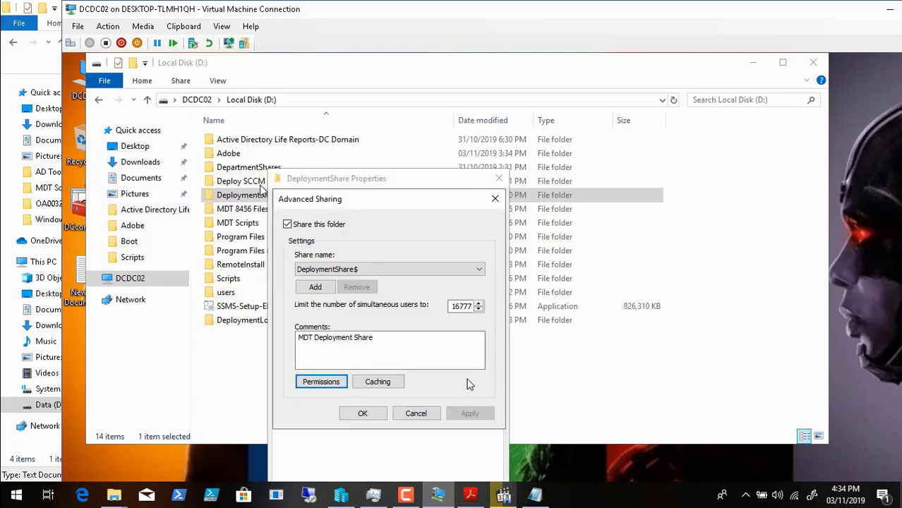
{"action": "left_click", "coordinate": [416, 413]}
{"action": "left_click", "coordinate": [459, 216]}
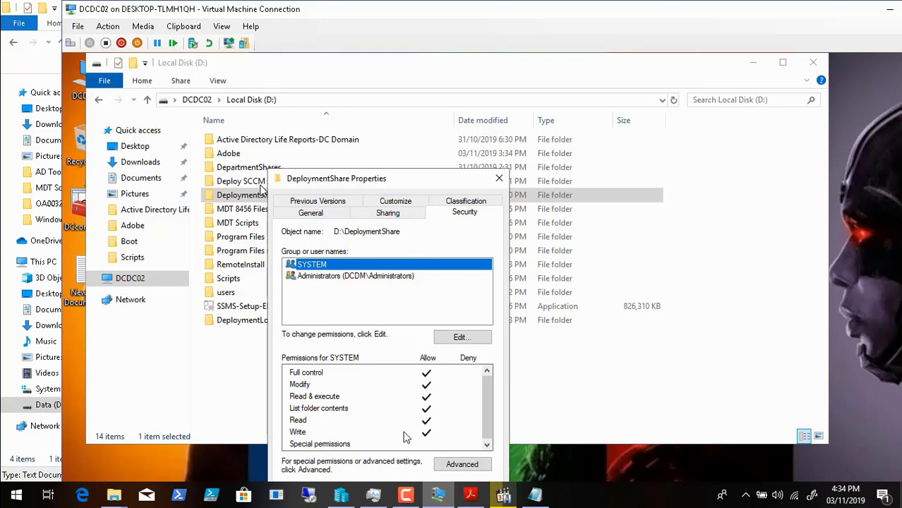
{"action": "left_click_drag", "start_coordinate": [407, 182], "coordinate": [371, 121]}
{"action": "left_click", "coordinate": [353, 456]}
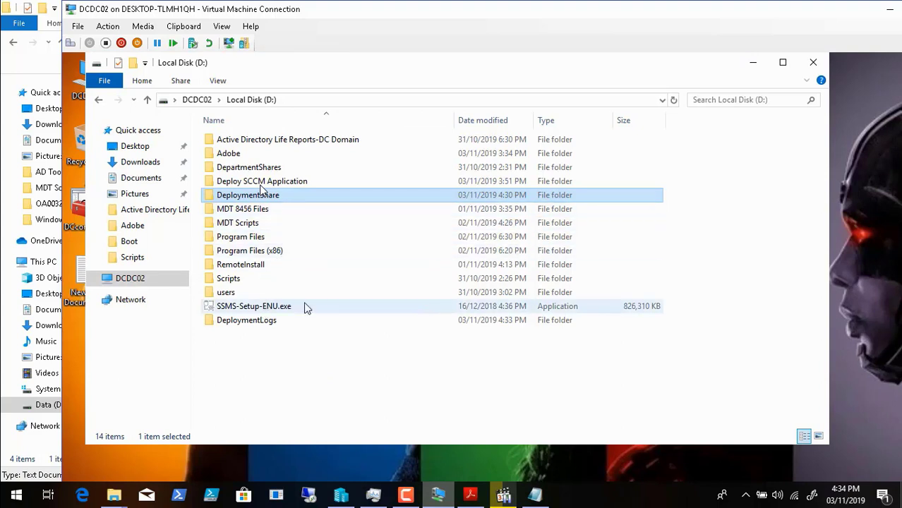
Review DeploymentShare's sharing and share permissions at \\DCDC02\DeploymentShare$, closing dialogs without changes.
{"action": "left_click", "coordinate": [269, 324]}
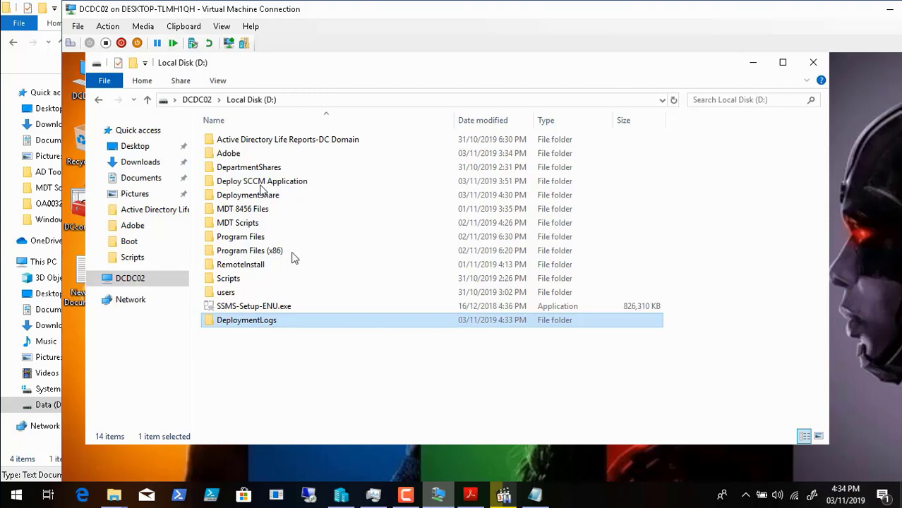
{"action": "right_click", "coordinate": [271, 197]}
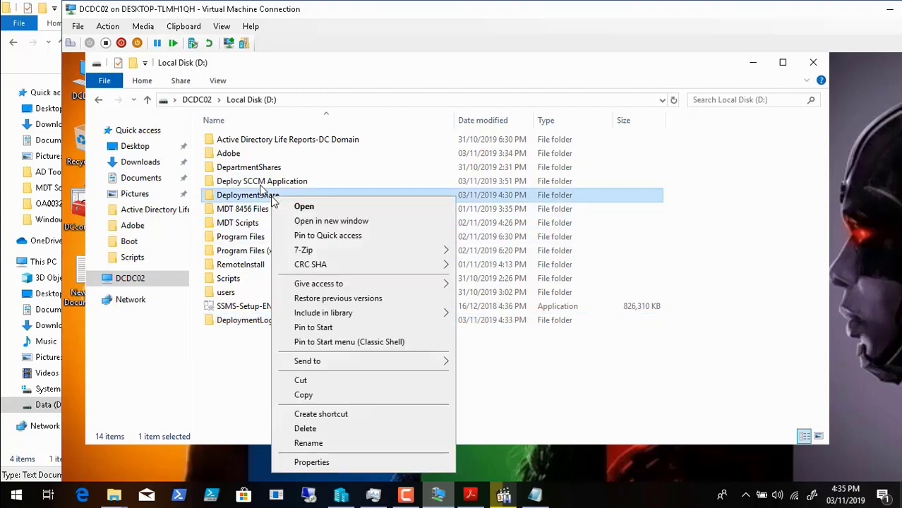
{"action": "left_click", "coordinate": [342, 465]}
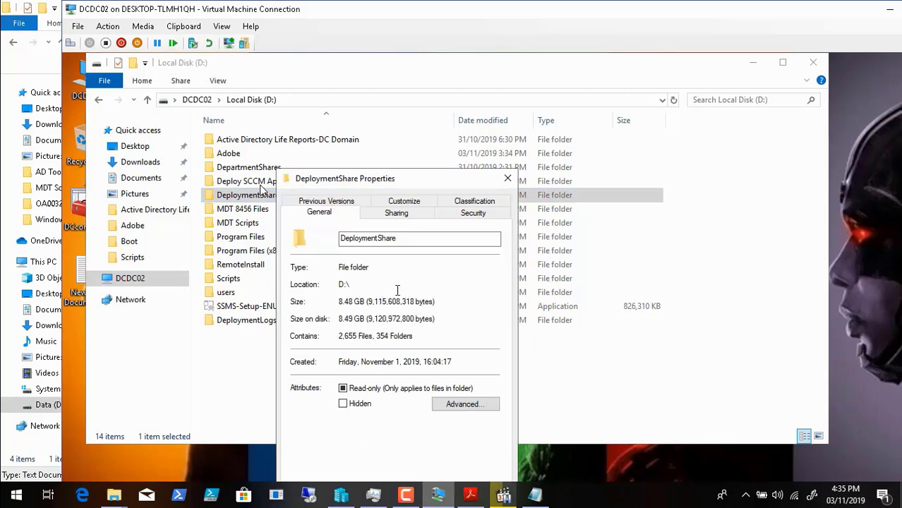
{"action": "left_click", "coordinate": [394, 214]}
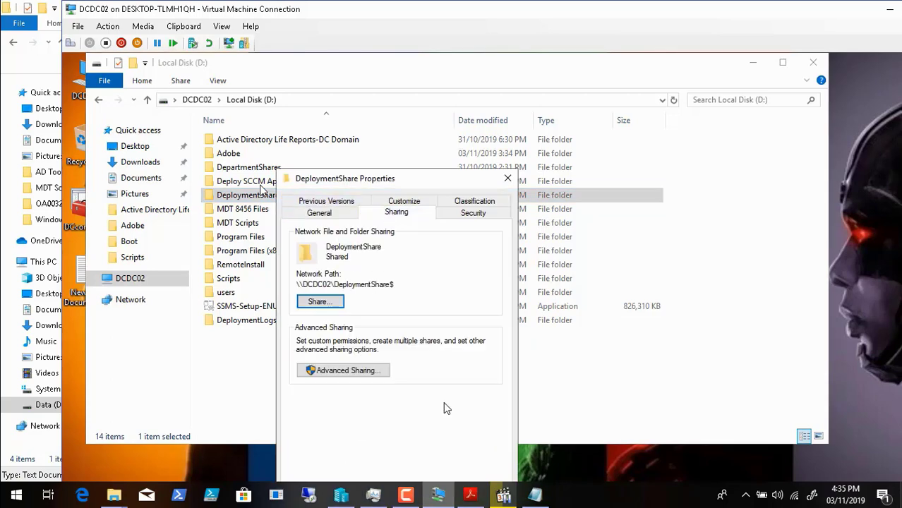
{"action": "left_click", "coordinate": [365, 372]}
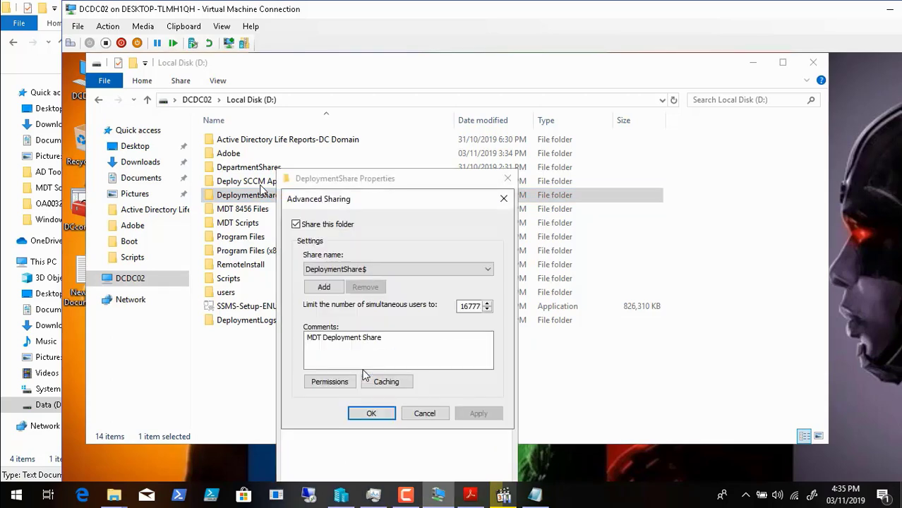
{"action": "left_click", "coordinate": [336, 384]}
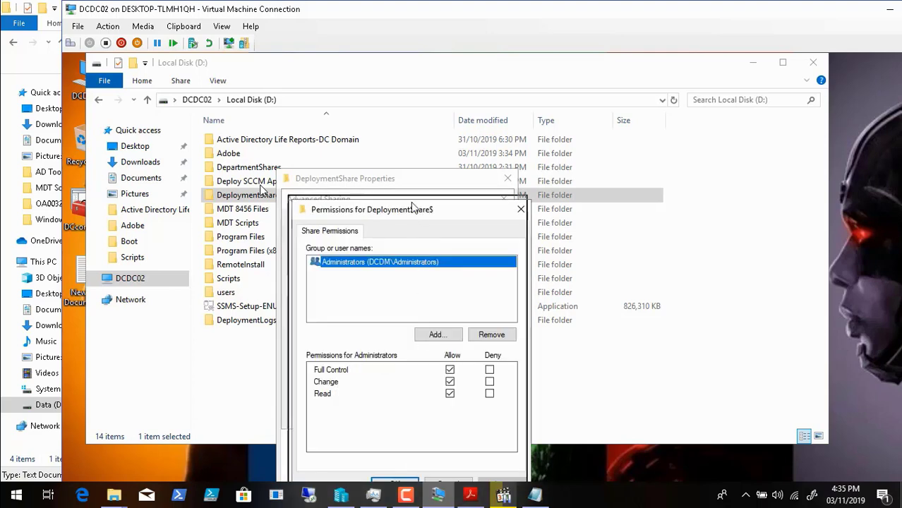
{"action": "left_click", "coordinate": [422, 439]}
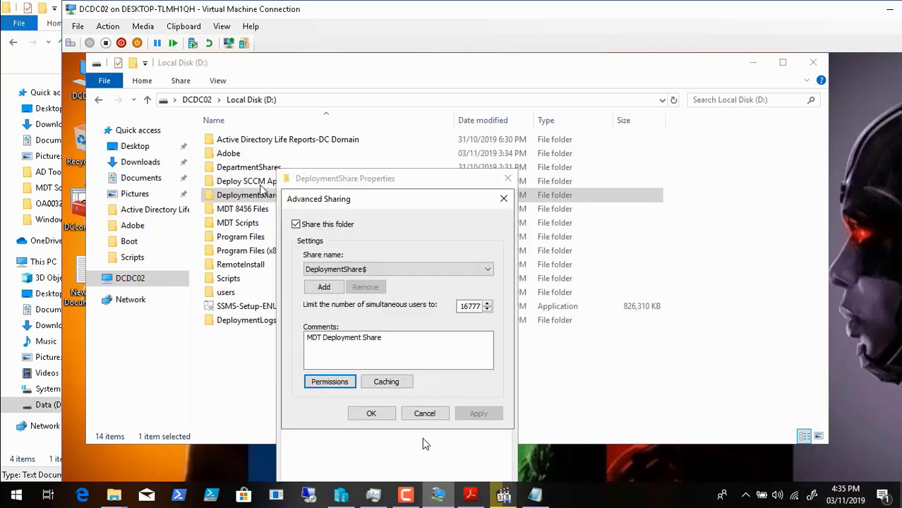
{"action": "left_click", "coordinate": [425, 413]}
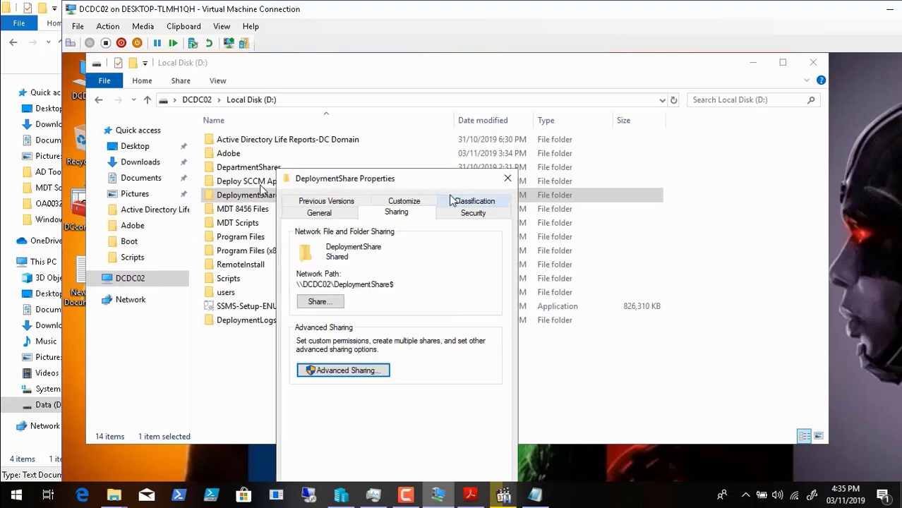
{"action": "left_click_drag", "start_coordinate": [430, 178], "coordinate": [397, 125]}
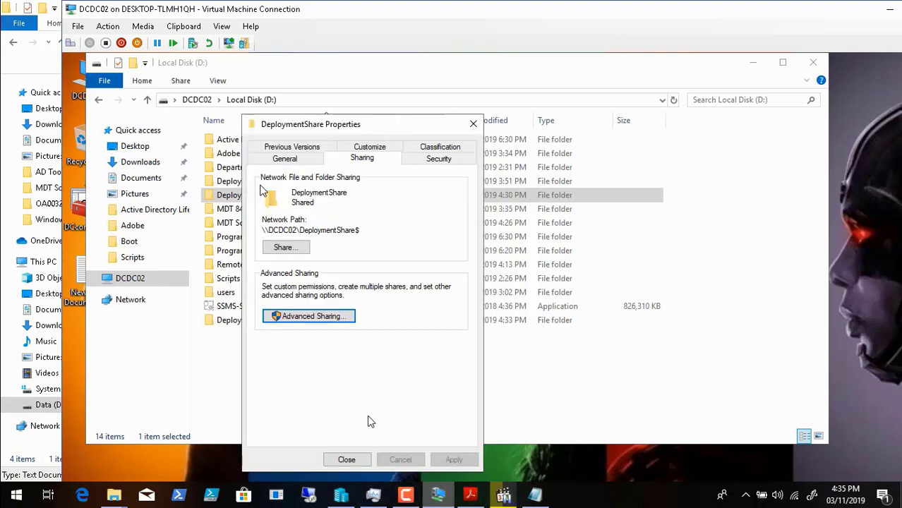
Close DeploymentShare's properties and open the DeploymentLogs share permissions, with the VM full screen.
{"action": "left_click", "coordinate": [346, 460]}
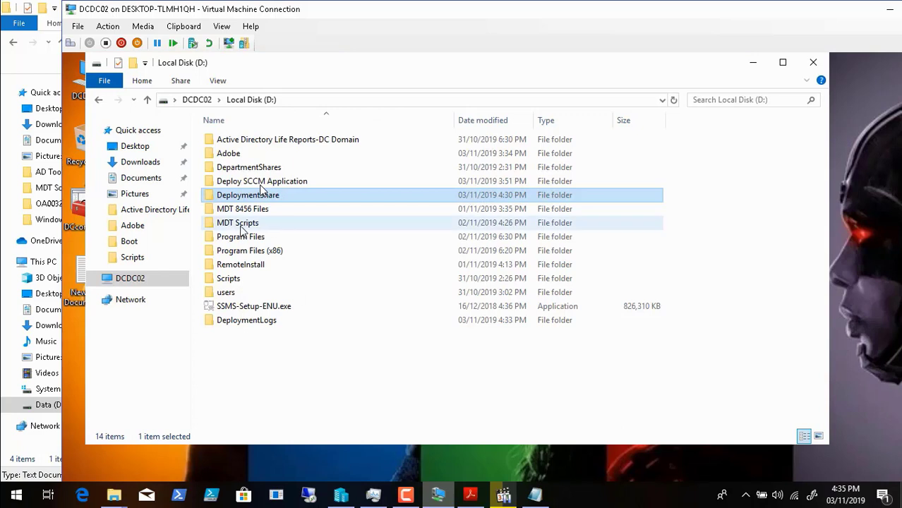
{"action": "right_click", "coordinate": [259, 321]}
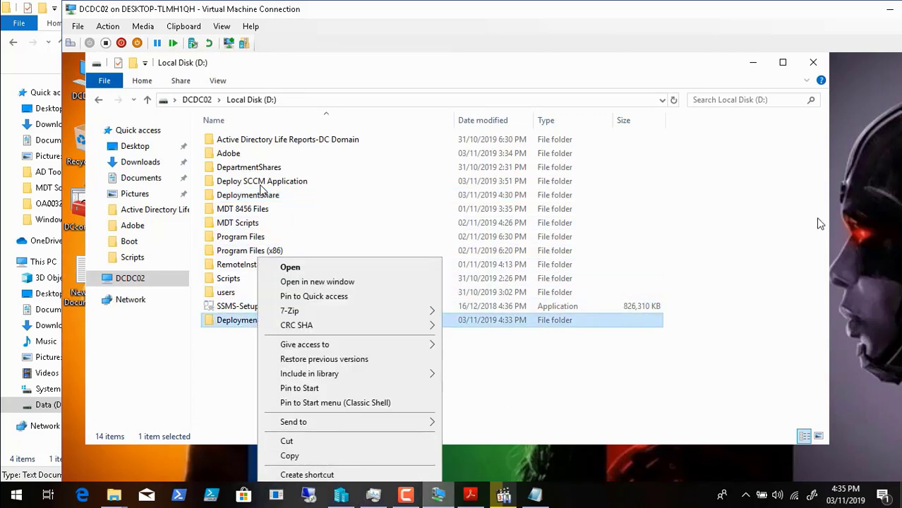
{"action": "left_click", "coordinate": [221, 26]}
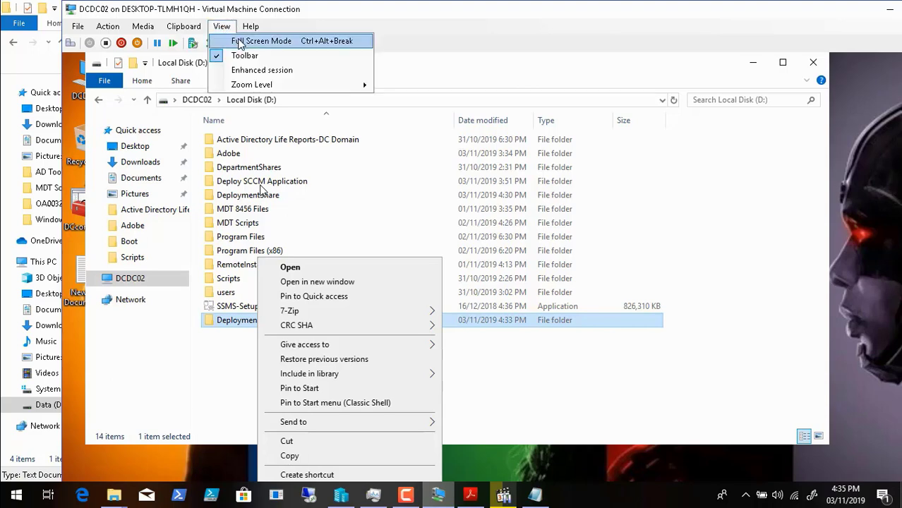
{"action": "left_click", "coordinate": [238, 39]}
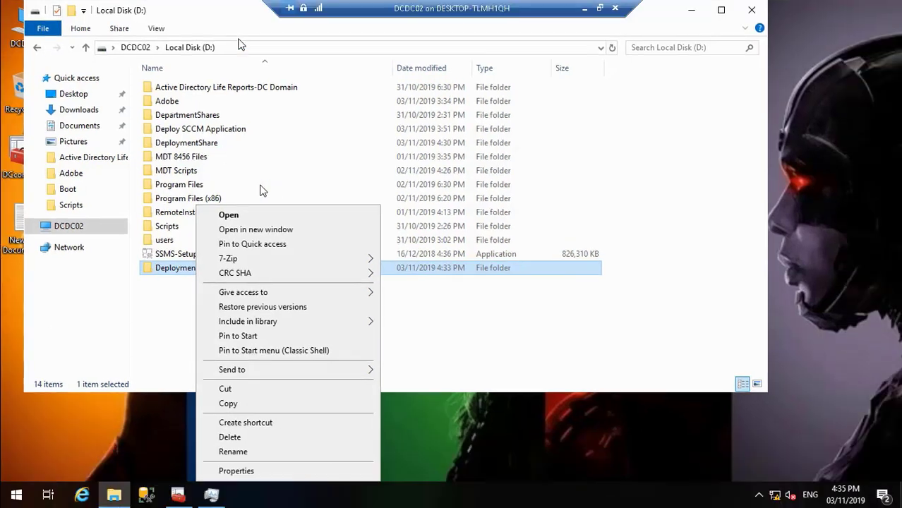
{"action": "left_click", "coordinate": [256, 475]}
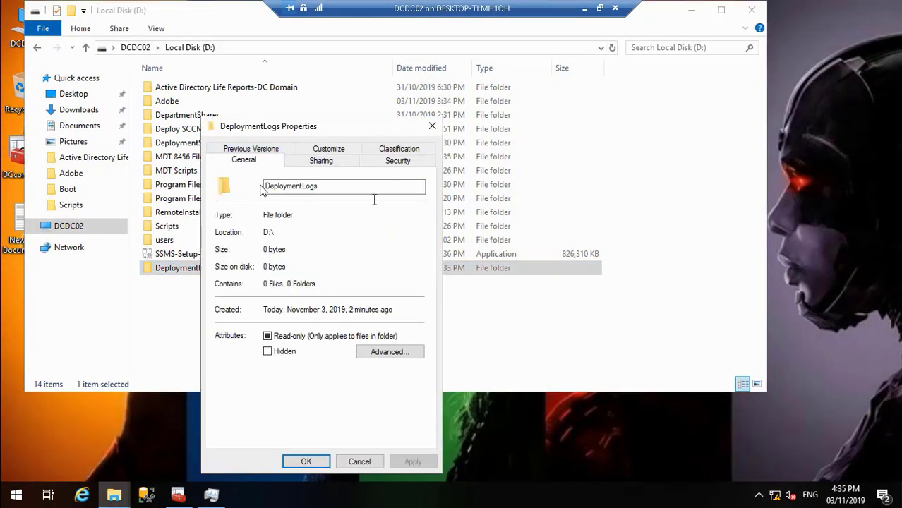
{"action": "left_click", "coordinate": [335, 161]}
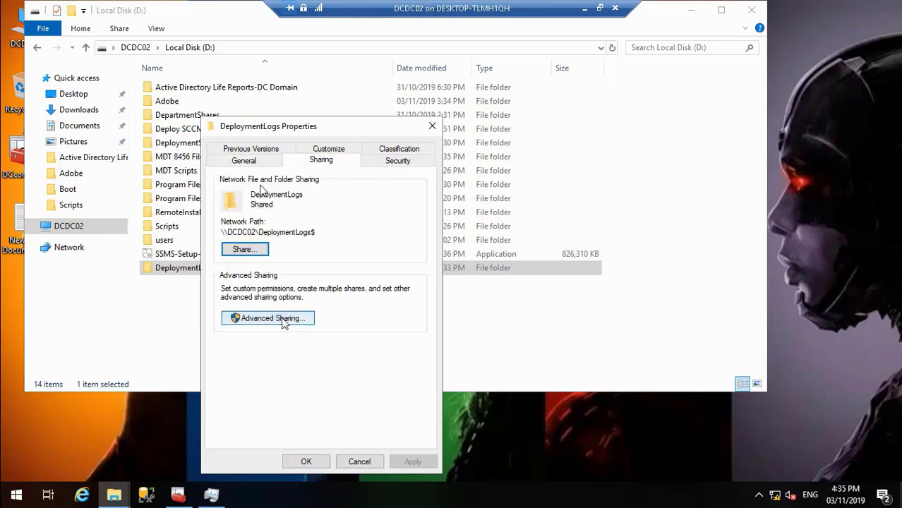
{"action": "left_click", "coordinate": [282, 323]}
{"action": "left_click", "coordinate": [267, 330]}
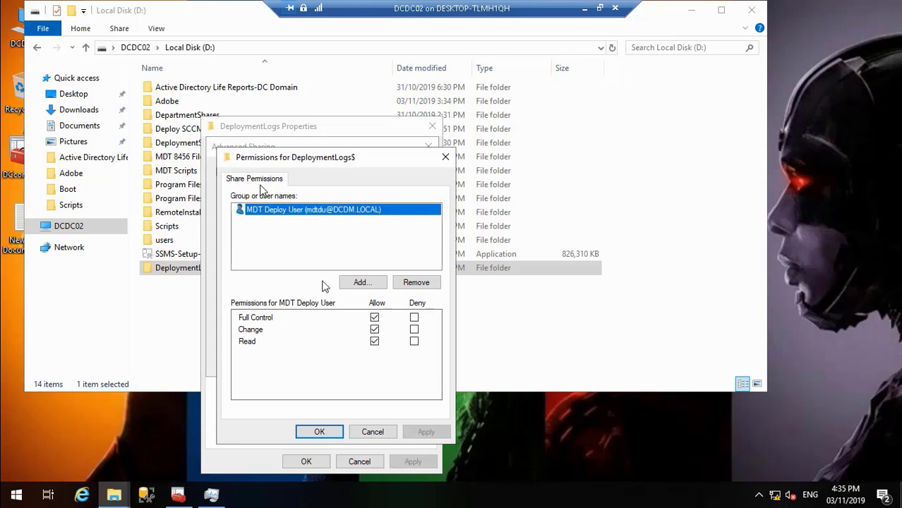
Add the DC_IT group to the DeploymentLogs$ share permissions.
{"action": "left_click", "coordinate": [362, 283]}
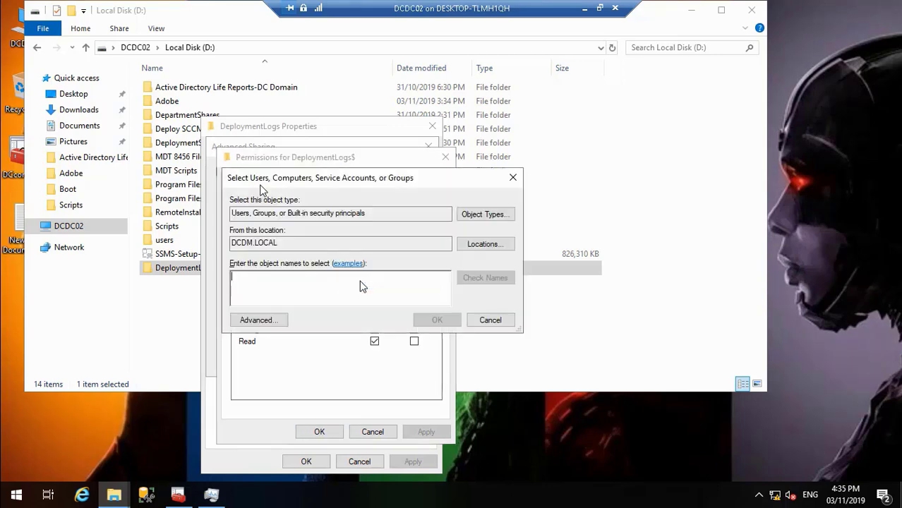
{"action": "type", "text": "admin"}
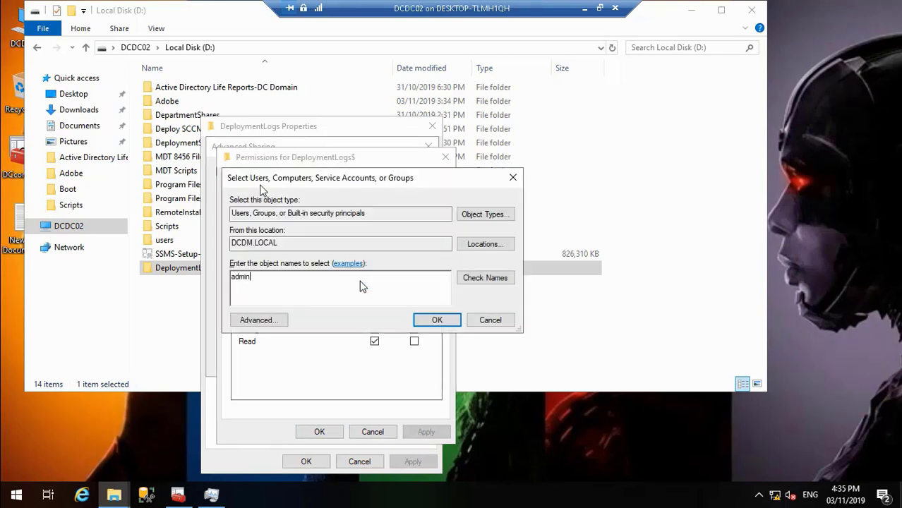
{"action": "key", "text": "BackSpace"}
{"action": "key", "text": "BackSpace"}
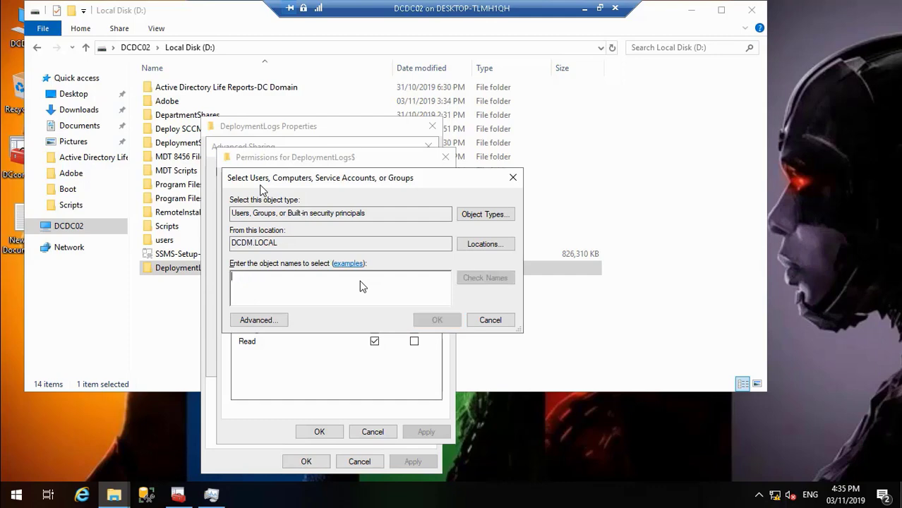
{"action": "type", "text": "DT_IT"}
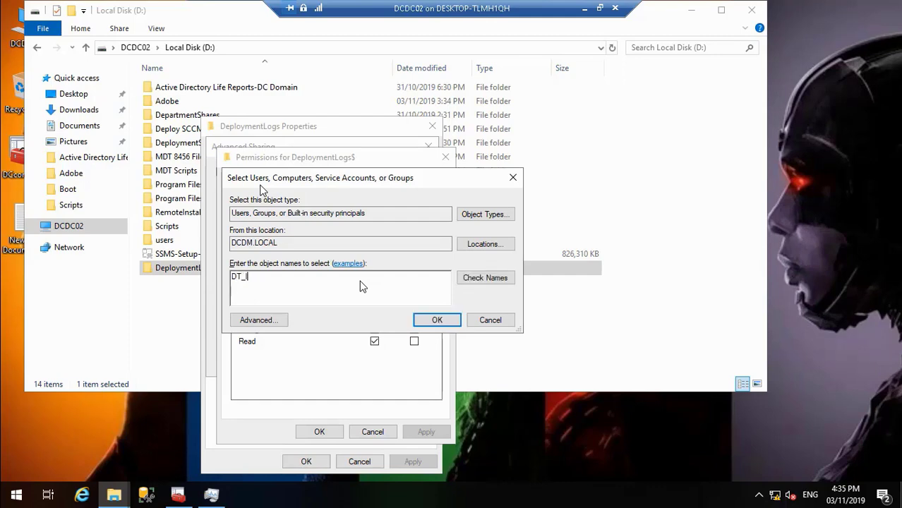
{"action": "left_click", "coordinate": [480, 280]}
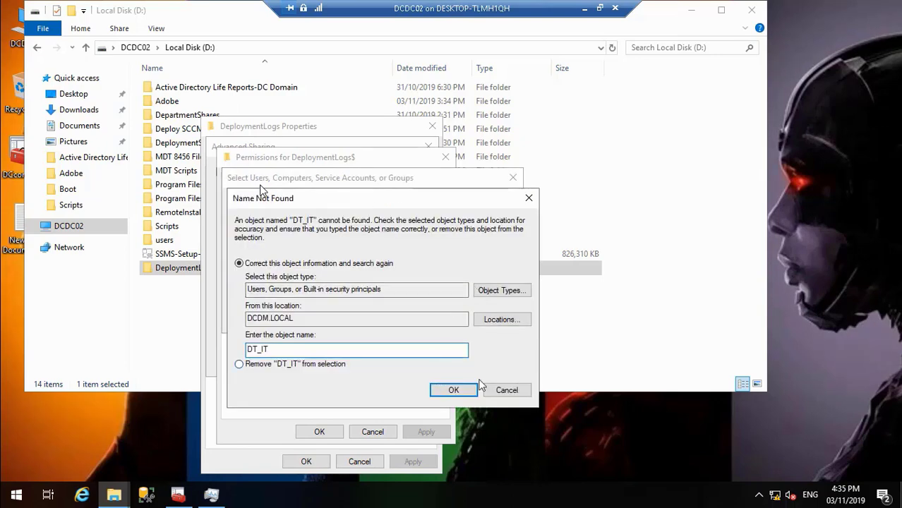
{"action": "left_click", "coordinate": [520, 393]}
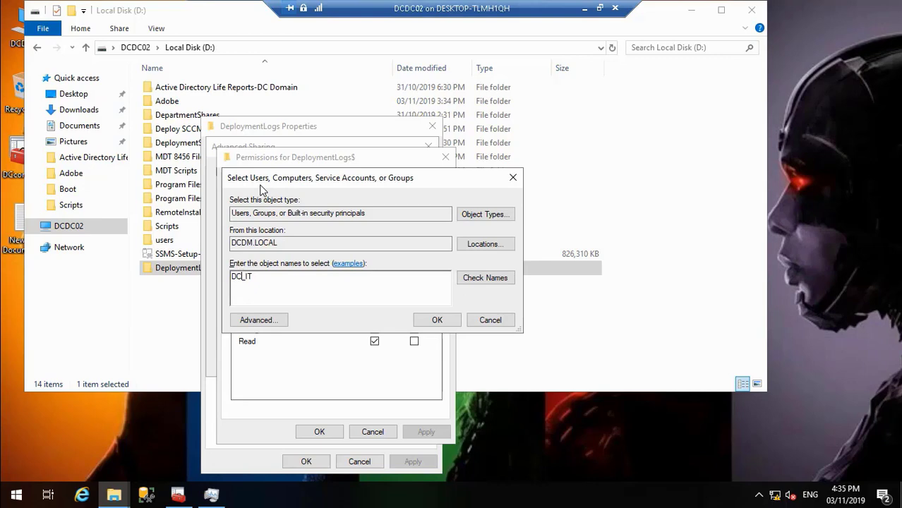
{"action": "left_click", "coordinate": [484, 278]}
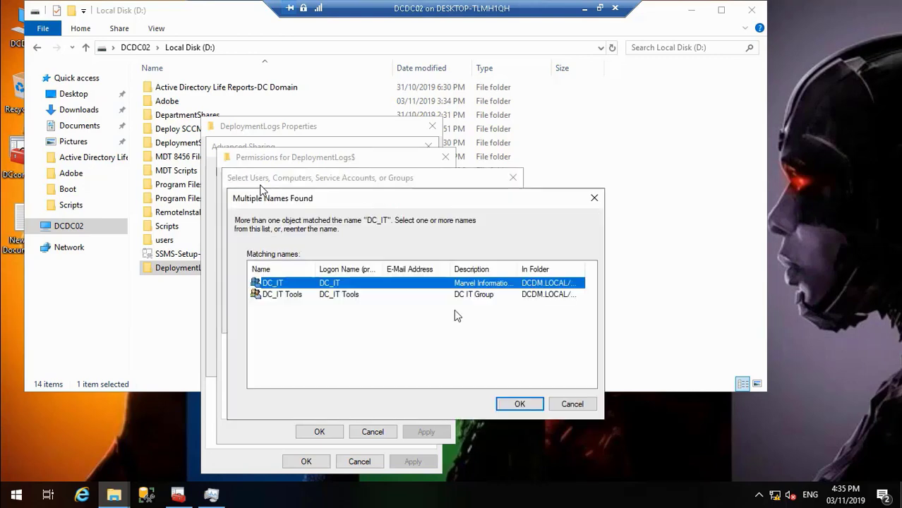
{"action": "left_click", "coordinate": [519, 403]}
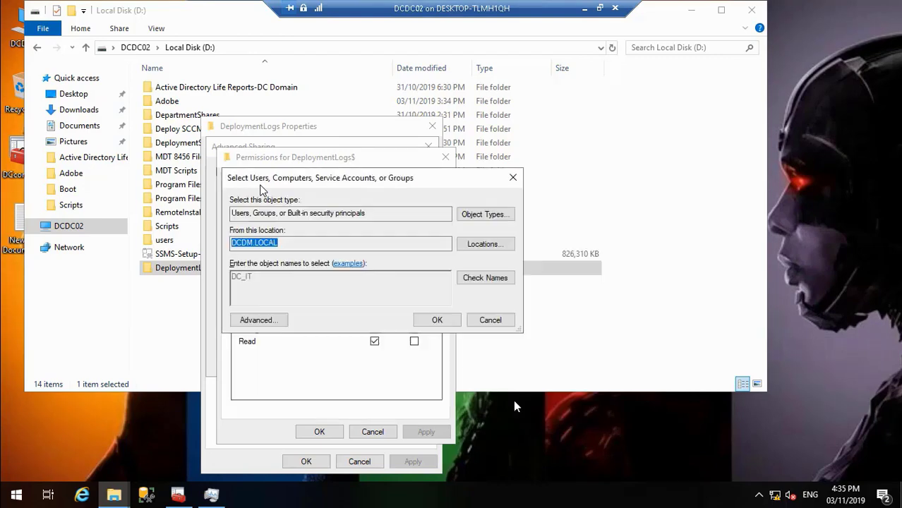
{"action": "left_click", "coordinate": [436, 321]}
Give DC_IT Full Control on the share and apply the sharing changes.
{"action": "left_click", "coordinate": [374, 318]}
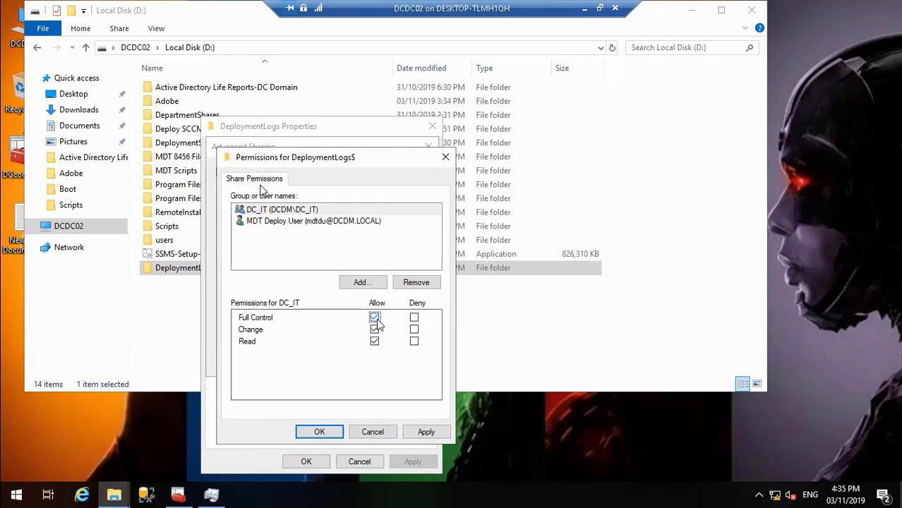
{"action": "left_click", "coordinate": [428, 432]}
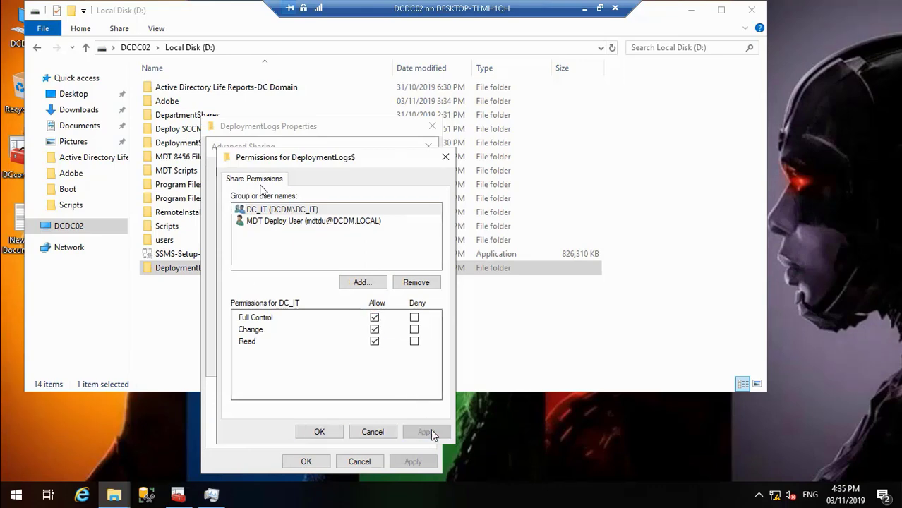
{"action": "left_click", "coordinate": [319, 432]}
{"action": "left_click", "coordinate": [412, 363]}
{"action": "left_click", "coordinate": [295, 362]}
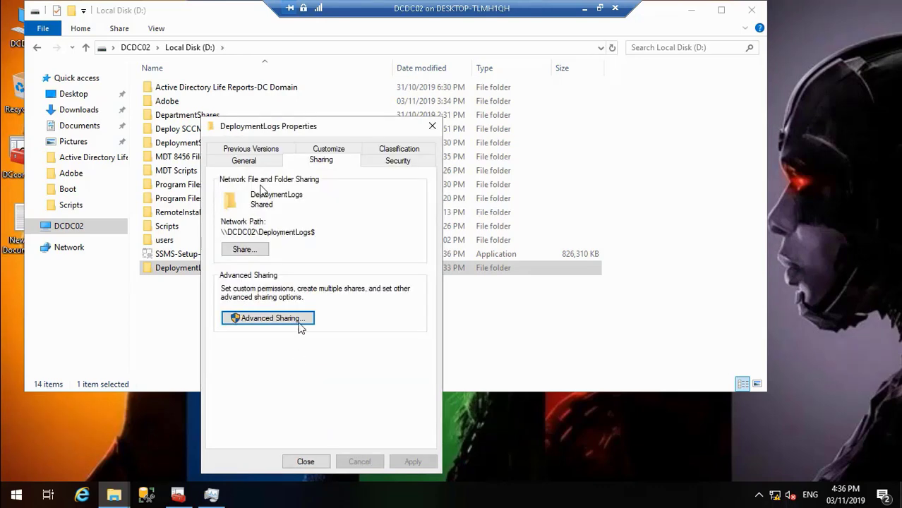
Add DC_IT to the DeploymentLogs folder's Security permissions.
{"action": "left_click", "coordinate": [395, 163]}
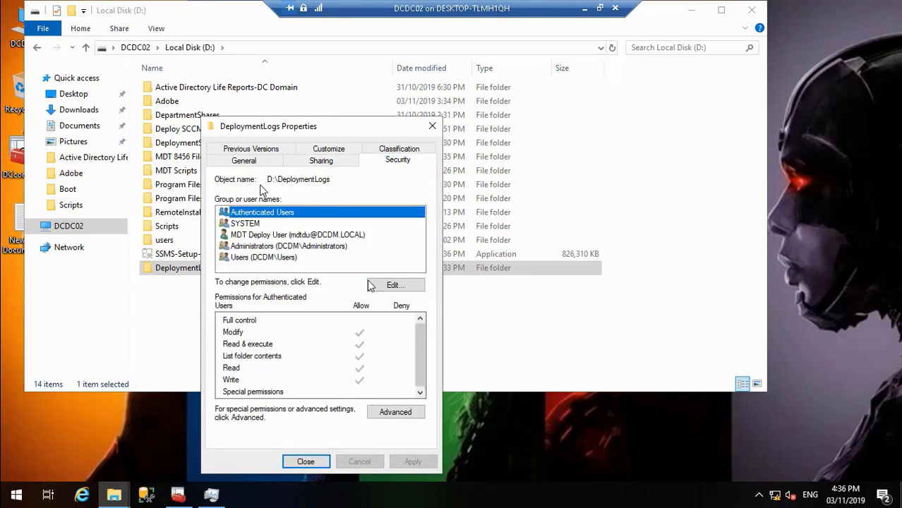
{"action": "left_click", "coordinate": [404, 287]}
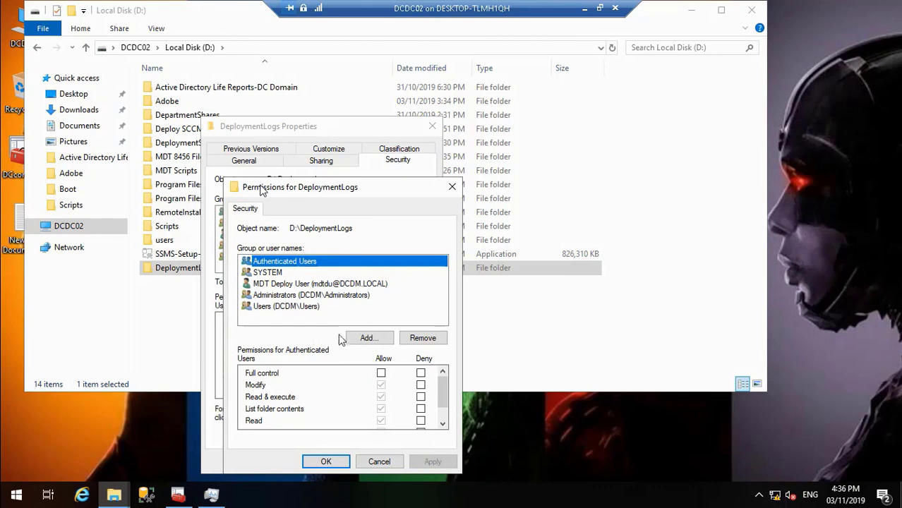
{"action": "left_click", "coordinate": [367, 338]}
{"action": "type", "text": "DC_IT"}
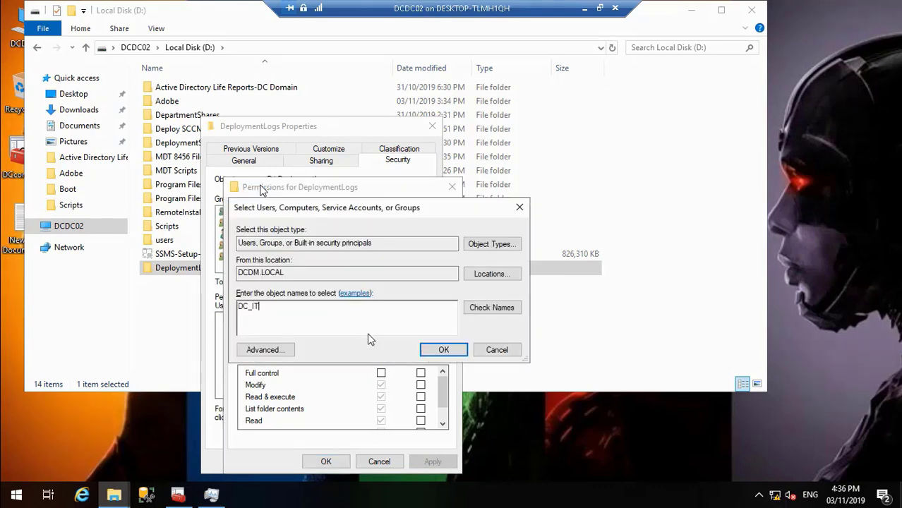
{"action": "left_click", "coordinate": [498, 309]}
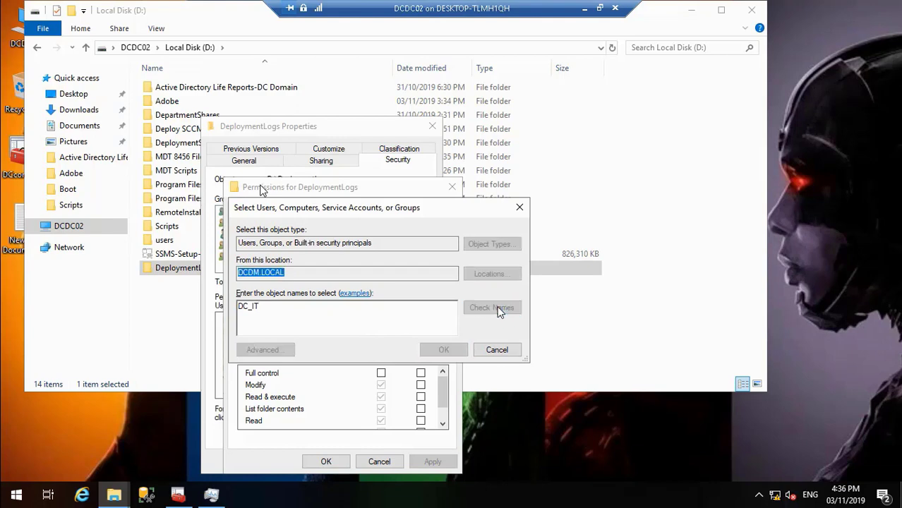
{"action": "left_click", "coordinate": [522, 434]}
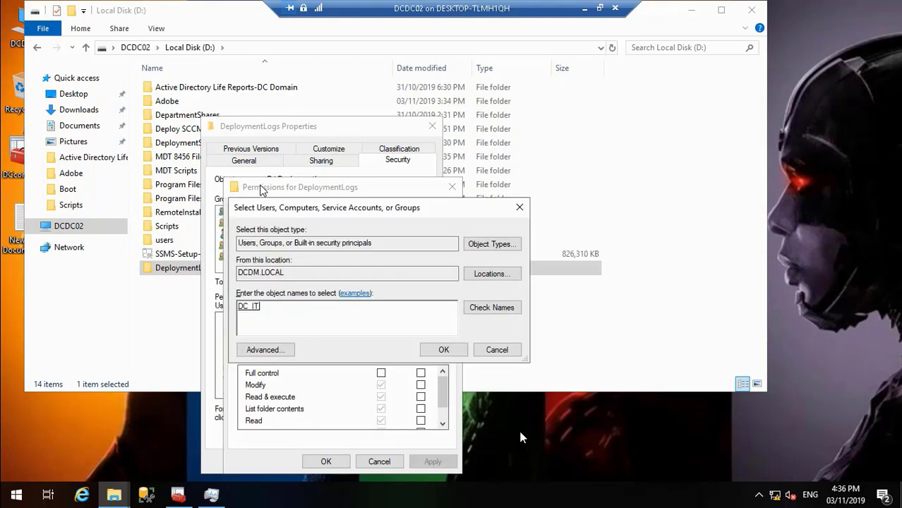
{"action": "left_click", "coordinate": [446, 348]}
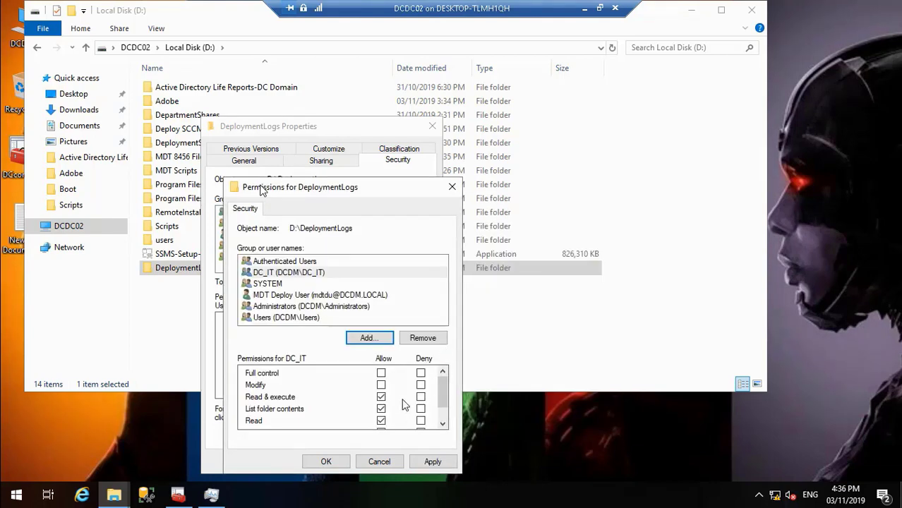
Grant DC_IT Full control on the folder, apply, and close the properties.
{"action": "left_click", "coordinate": [381, 374]}
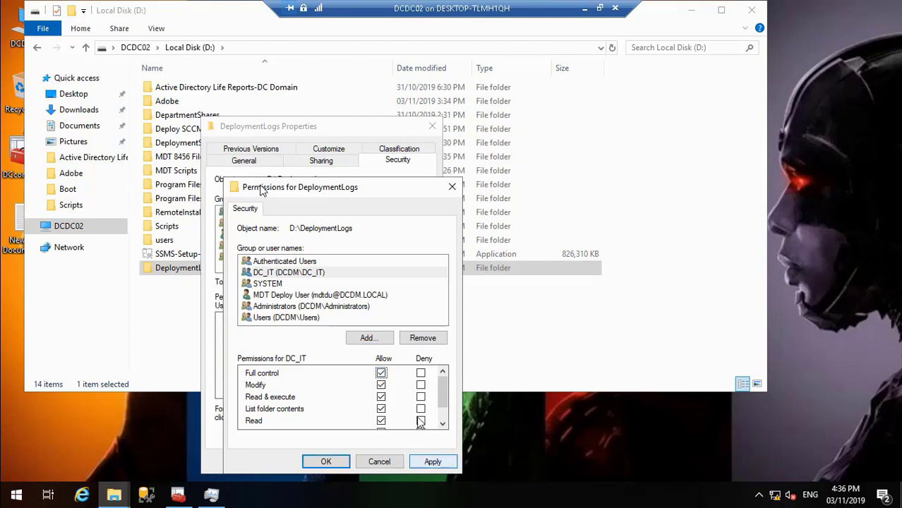
{"action": "left_click", "coordinate": [325, 310]}
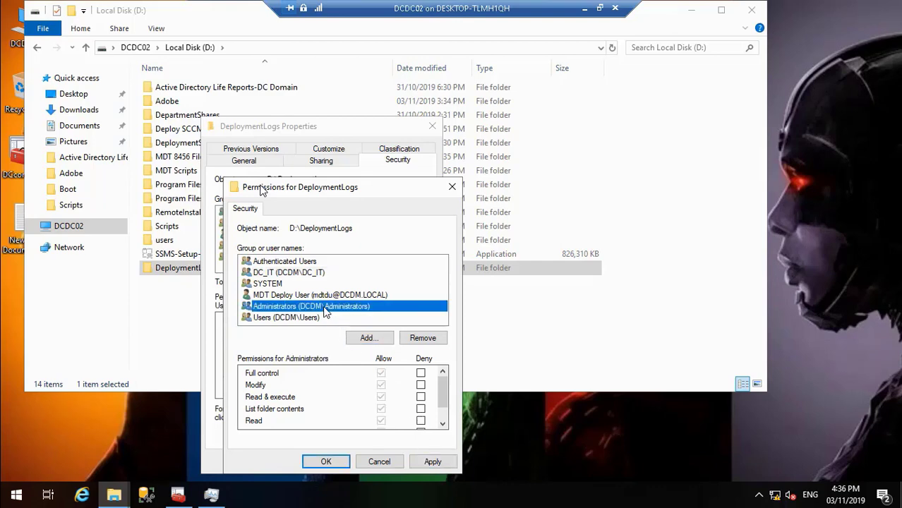
{"action": "left_click", "coordinate": [434, 464]}
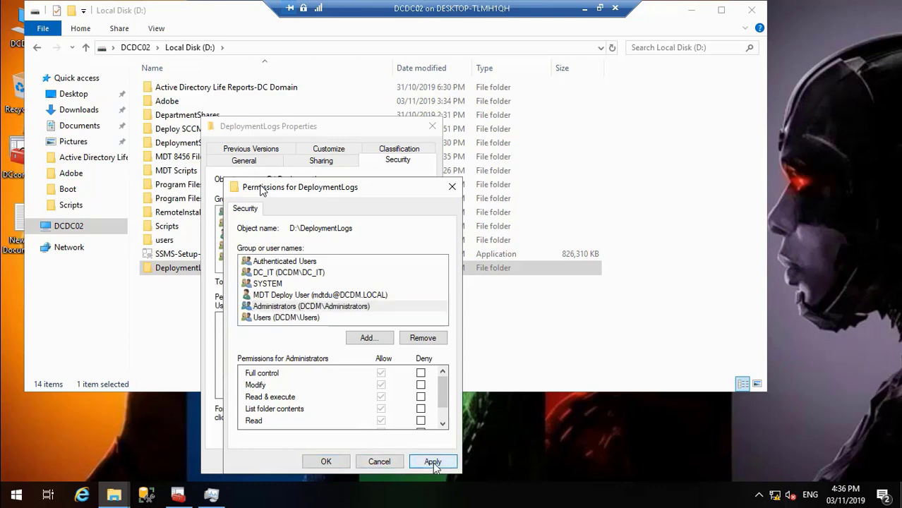
{"action": "left_click", "coordinate": [335, 461]}
{"action": "left_click", "coordinate": [306, 462]}
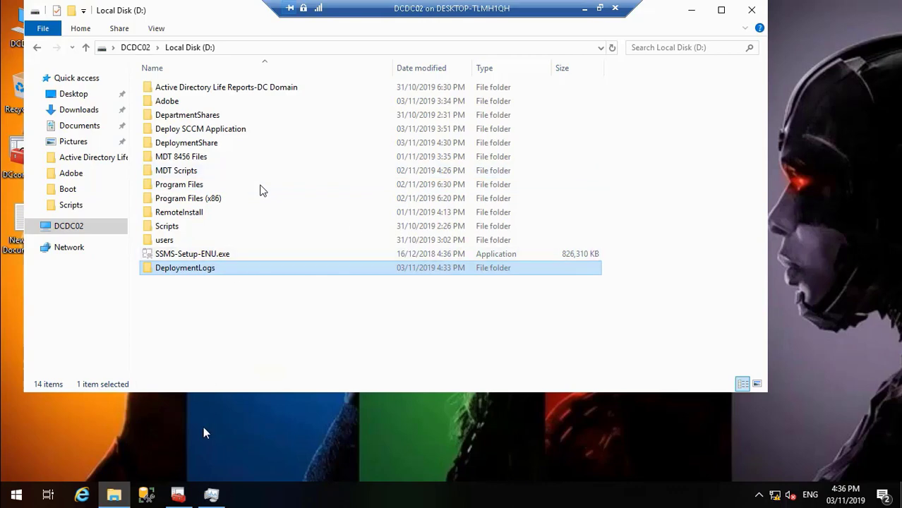
Check Custom.ini settings.txt on the host, then close the server's Local Disk (D:) window.
{"action": "left_click", "coordinate": [584, 9]}
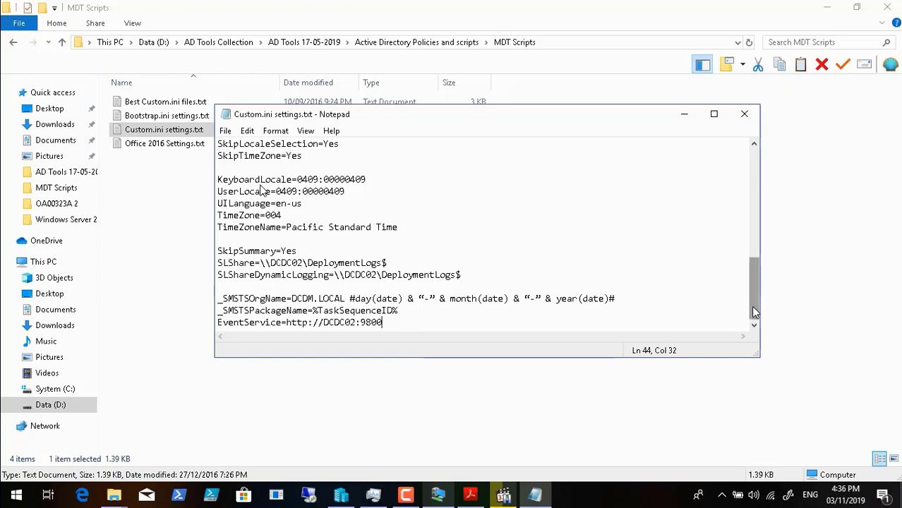
{"action": "left_click_drag", "start_coordinate": [751, 307], "coordinate": [750, 198]}
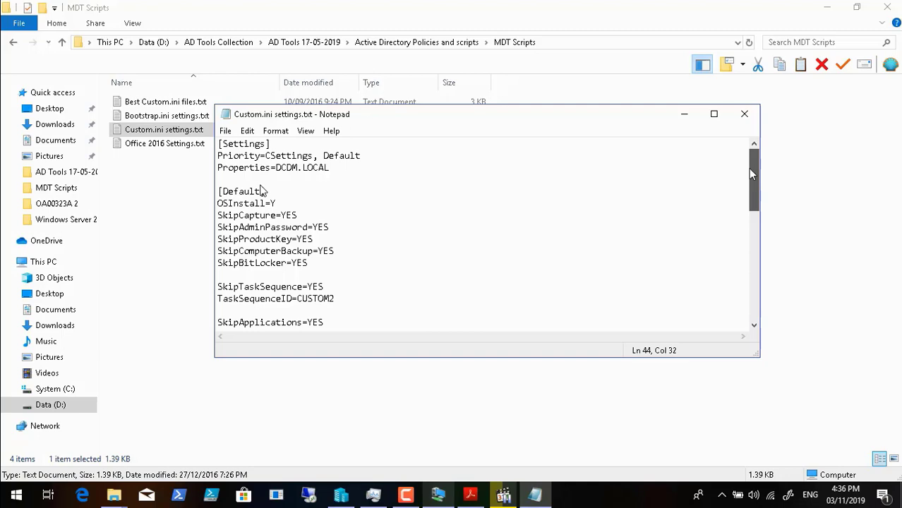
{"action": "left_click_drag", "start_coordinate": [751, 173], "coordinate": [747, 326]}
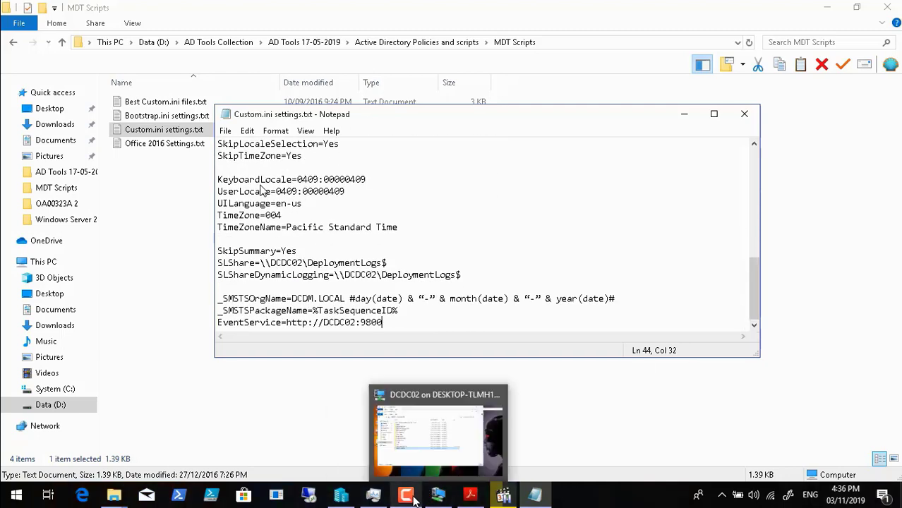
{"action": "left_click", "coordinate": [503, 494]}
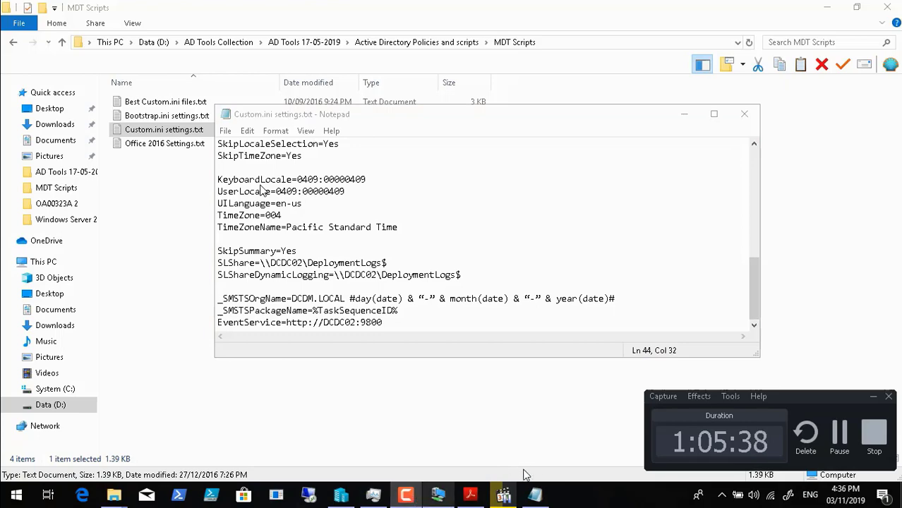
{"action": "left_click", "coordinate": [438, 494]}
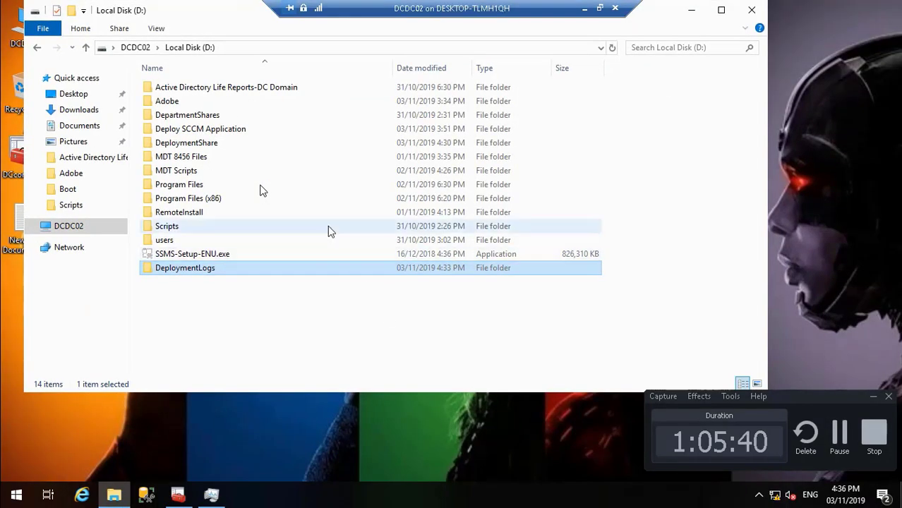
{"action": "left_click", "coordinate": [751, 10]}
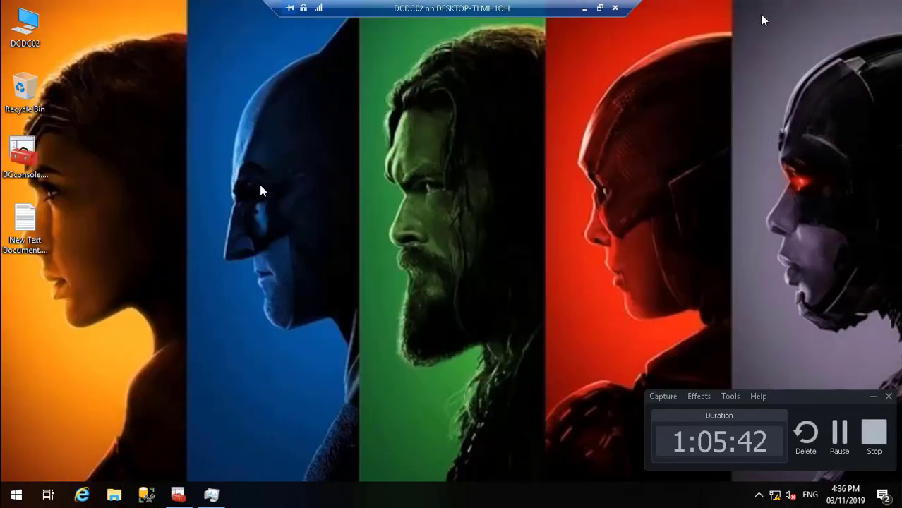
Open the MDT Deployment Share properties at the Rules tab in DCconsole.
{"action": "left_click", "coordinate": [177, 496]}
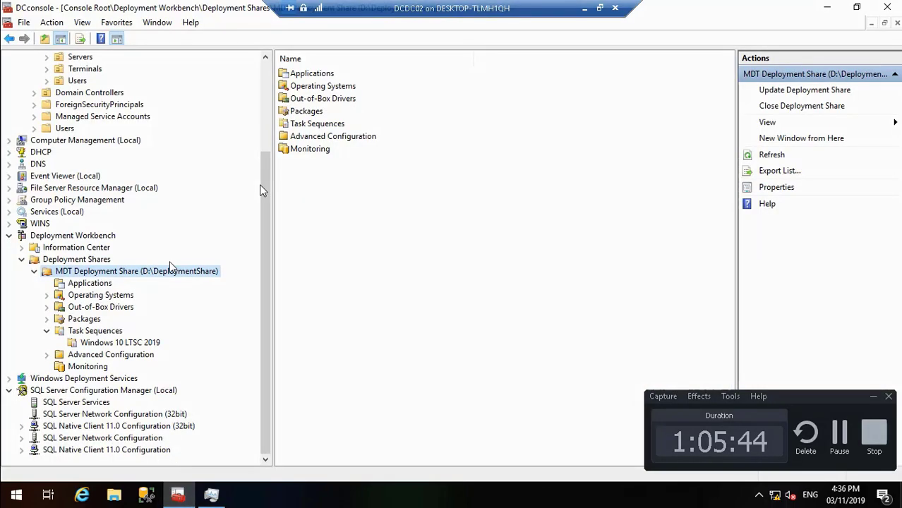
{"action": "right_click", "coordinate": [154, 277]}
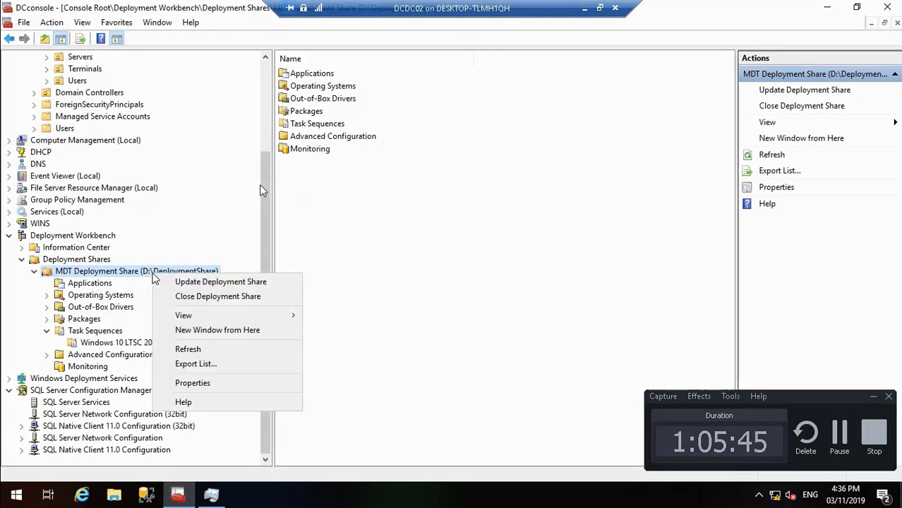
{"action": "left_click", "coordinate": [221, 384]}
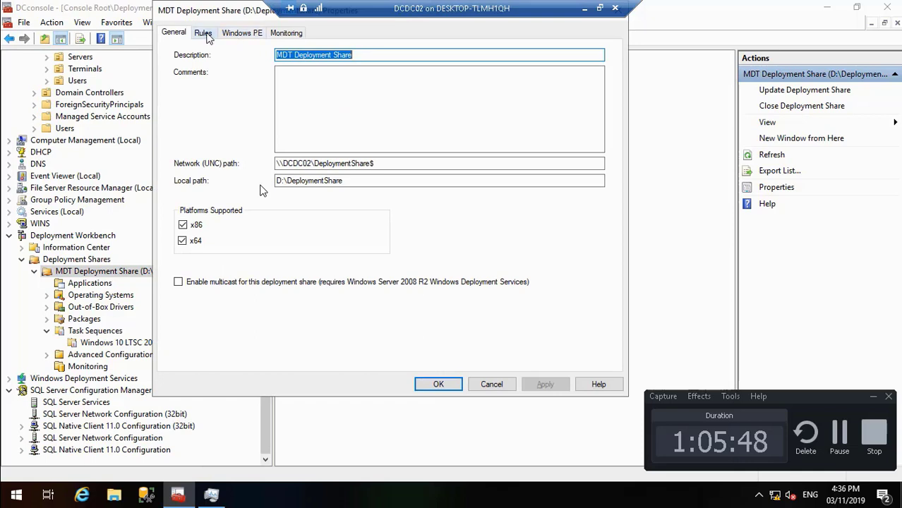
{"action": "left_click", "coordinate": [204, 33]}
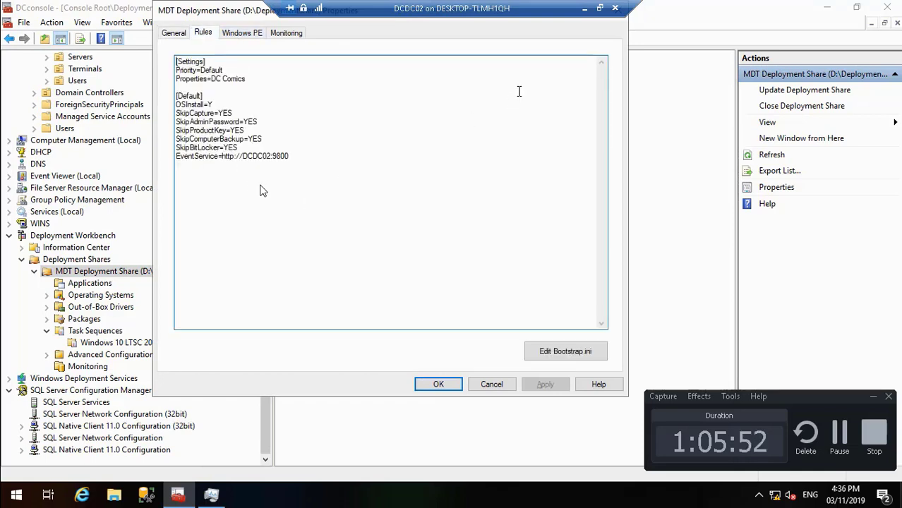
Select the Custom.ini settings from [Default] onward in Notepad on the host.
{"action": "left_click", "coordinate": [583, 10]}
{"action": "left_click_drag", "start_coordinate": [384, 323], "coordinate": [215, 197]}
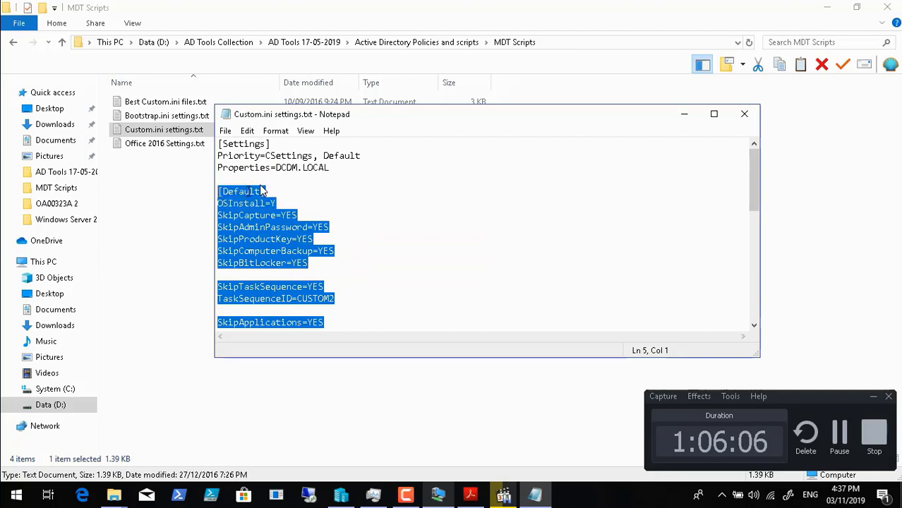
{"action": "right_click", "coordinate": [262, 191]}
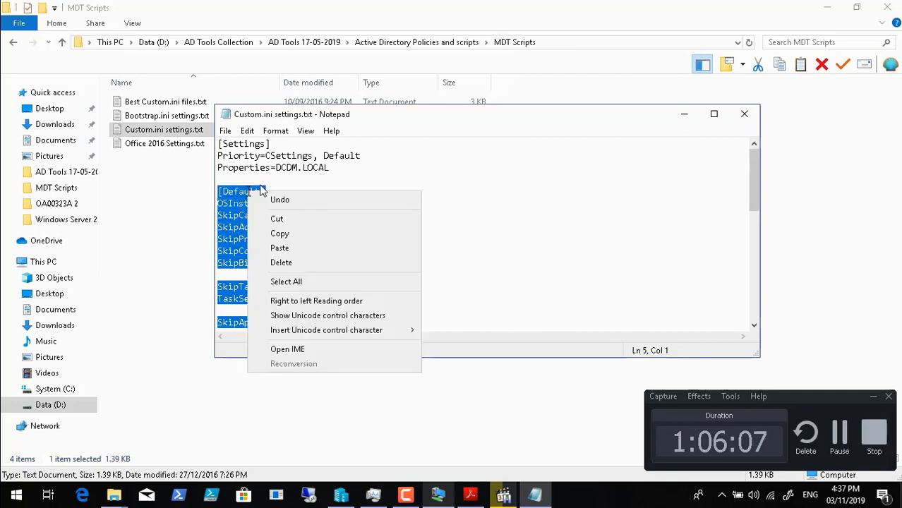
Copy the Custom.ini settings and delete the old [Default] through EventService lines from the Rules.
{"action": "left_click", "coordinate": [281, 233]}
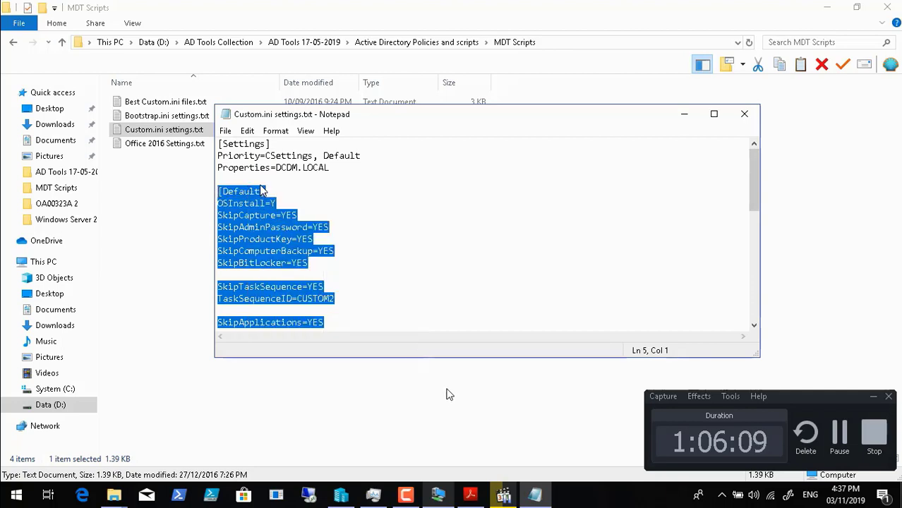
{"action": "left_click", "coordinate": [437, 496]}
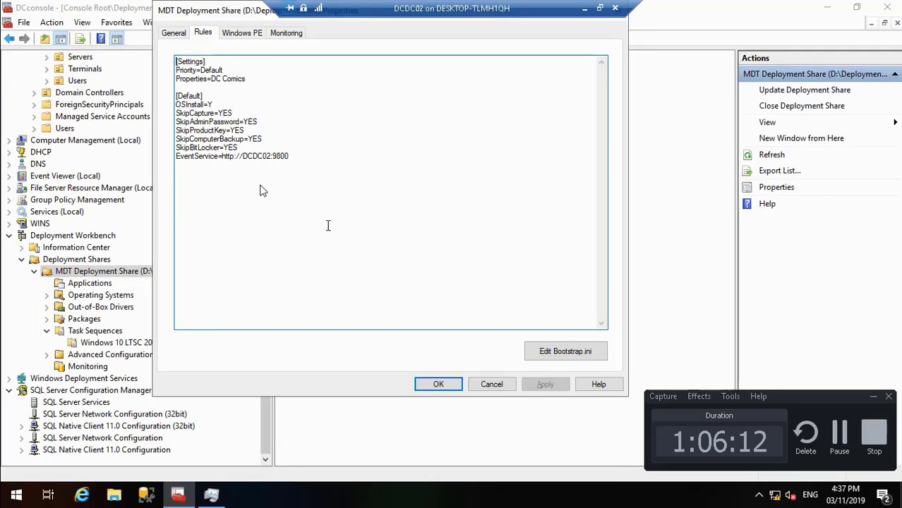
{"action": "left_click_drag", "start_coordinate": [289, 157], "coordinate": [176, 97]}
{"action": "key", "text": "Delete"}
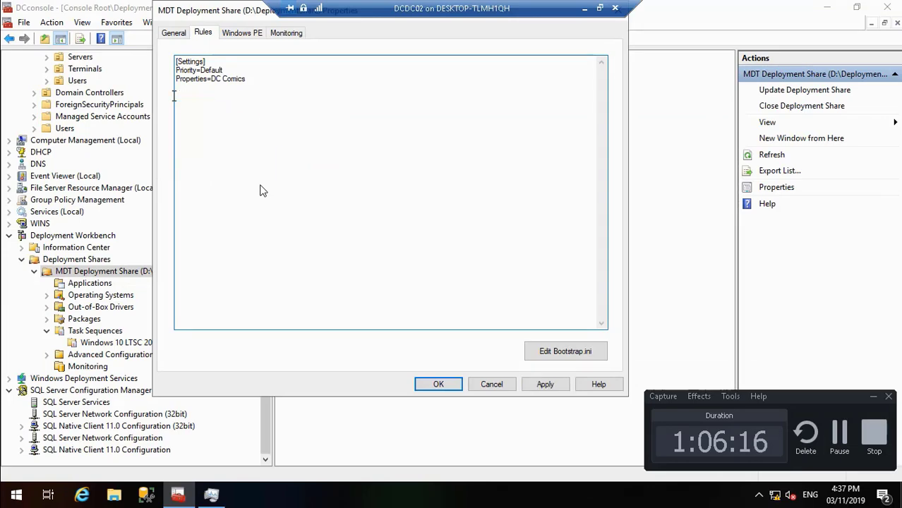
Type the copied Custom.ini settings into the Rules via the session's Type clipboard text.
{"action": "left_click", "coordinate": [599, 8]}
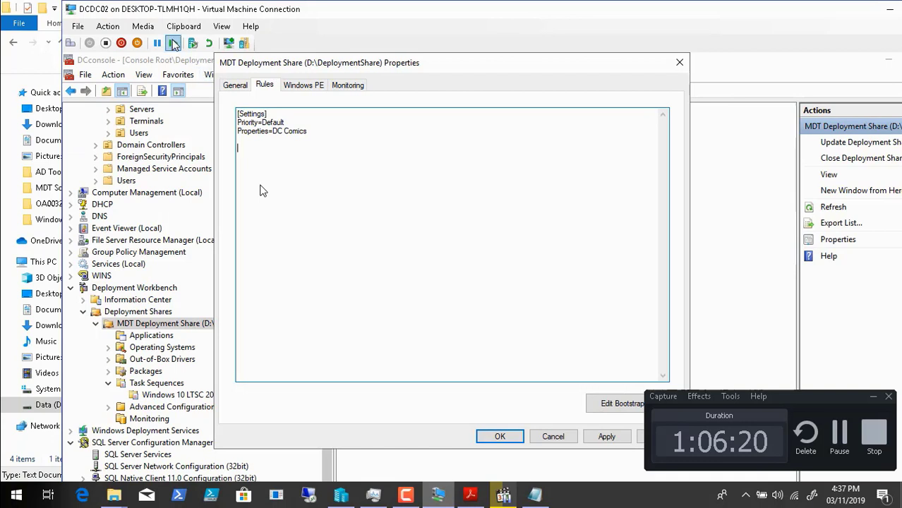
{"action": "left_click", "coordinate": [171, 29]}
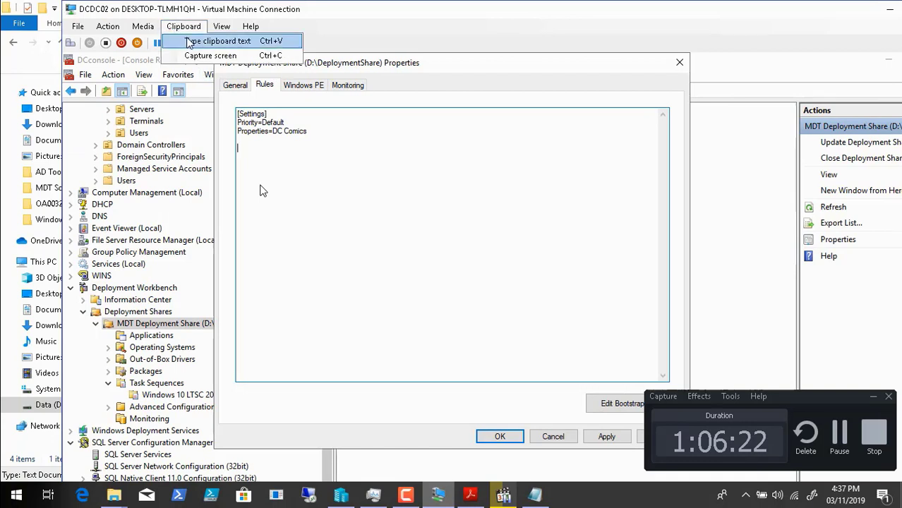
{"action": "left_click", "coordinate": [189, 41]}
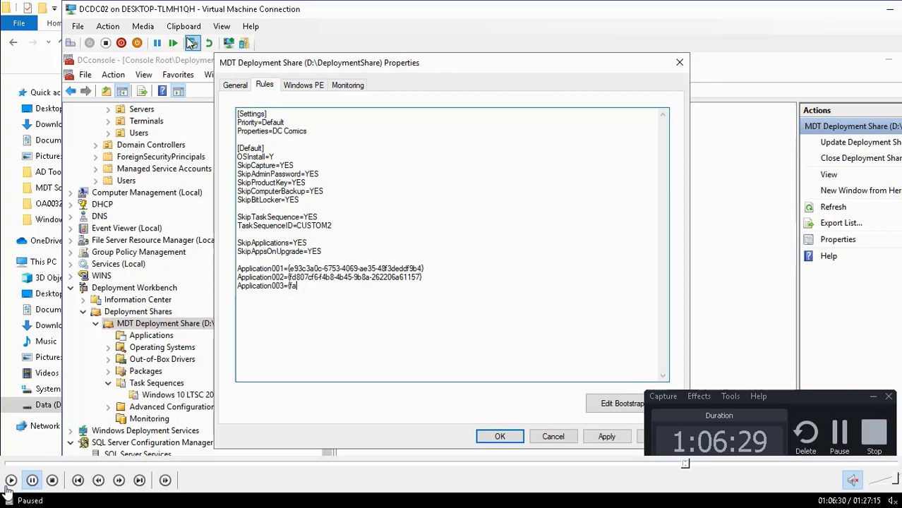
{"action": "left_click", "coordinate": [11, 479]}
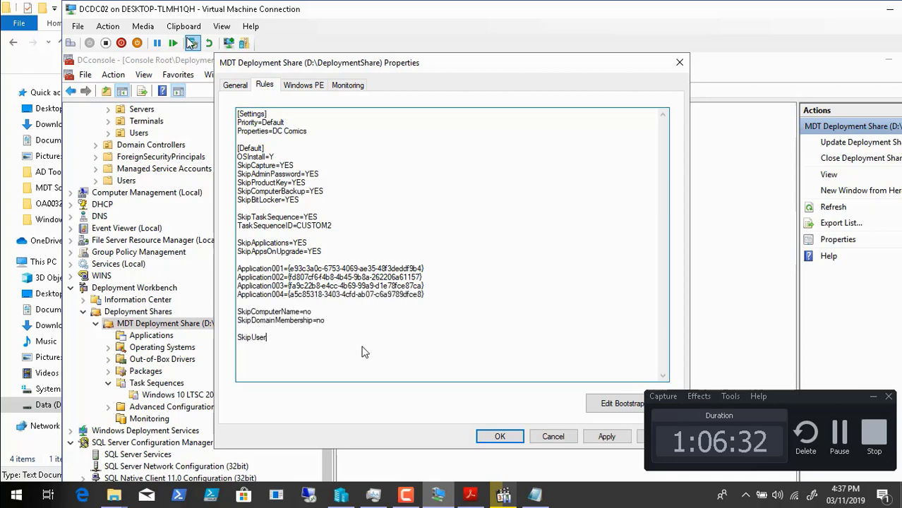
{"action": "left_click", "coordinate": [32, 480]}
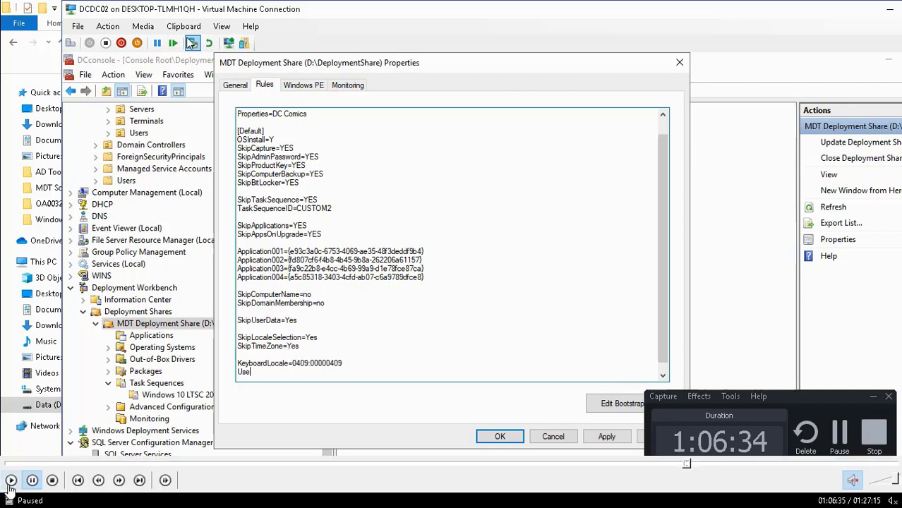
{"action": "type", "text": "rLocale=0409:00000409"}
{"action": "key", "text": "Return"}
{"action": "type", "text": "UILanguage=en-us"}
{"action": "key", "text": "Return"}
{"action": "type", "text": "TimeZone=004"}
{"action": "key", "text": "Return"}
{"action": "type", "text": "TimeZoneName=Pacific"}
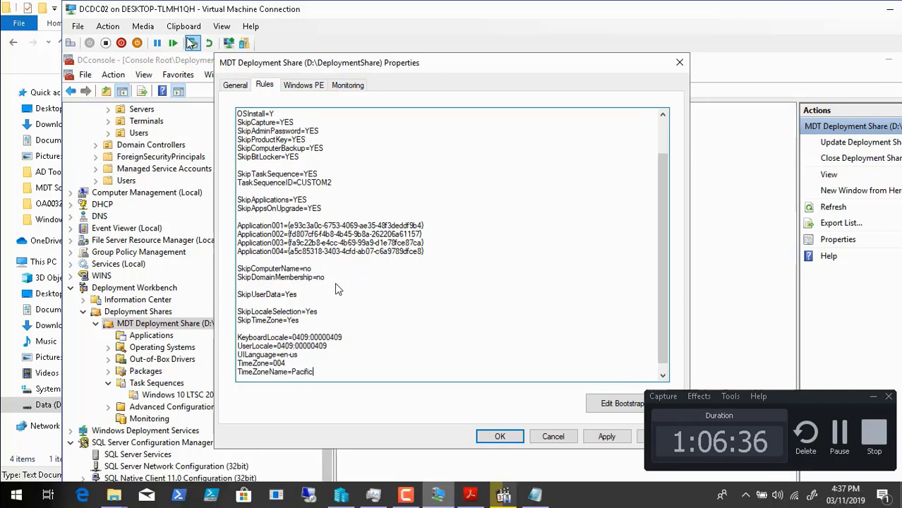
{"action": "type", "text": " Standard Time"}
{"action": "key", "text": "Return"}
{"action": "key", "text": "Return"}
{"action": "type", "text": "SkipSummary=Yes"}
{"action": "key", "text": "Return"}
{"action": "type", "text": "SLShare=\\\\DCDC02\\DeploymentLogs$"}
{"action": "key", "text": "Return"}
{"action": "type", "text": "SLShareDynamicLoggi"}
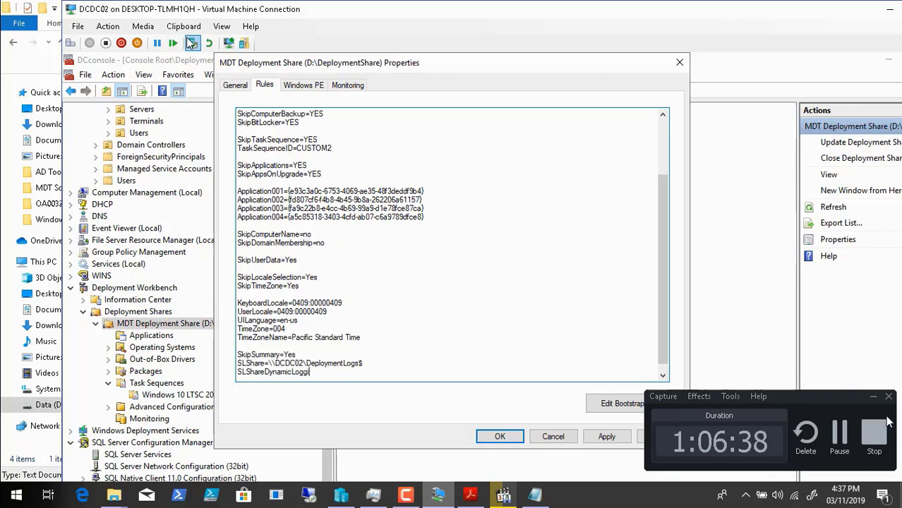
{"action": "type", "text": "ng=\\\\DCDC02\\DeploymentLogs$  _SMSTSOrgName=DCDM.LOCAL #day(date) & \"-\" & month(date) & \"-\" & year(date)#"}
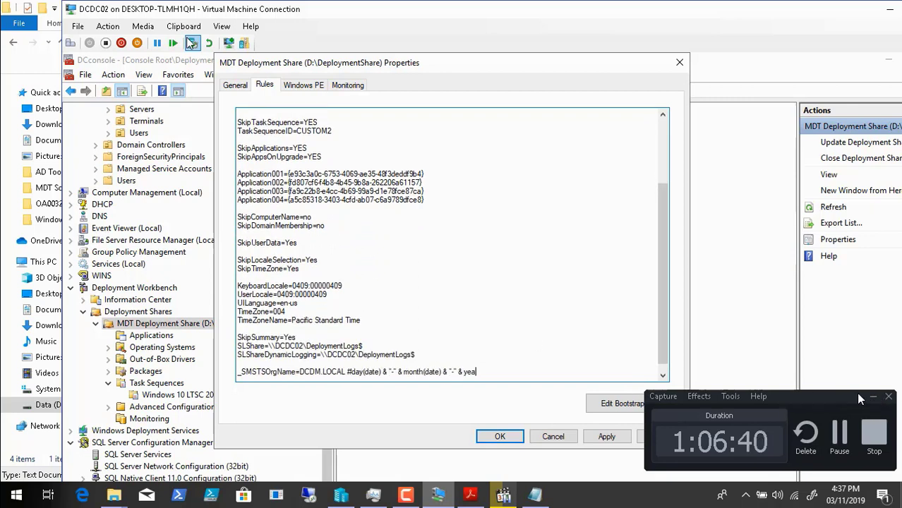
{"action": "key", "text": "Return"}
{"action": "type", "text": "_SMSTSPackageName=%TaskSequ"}
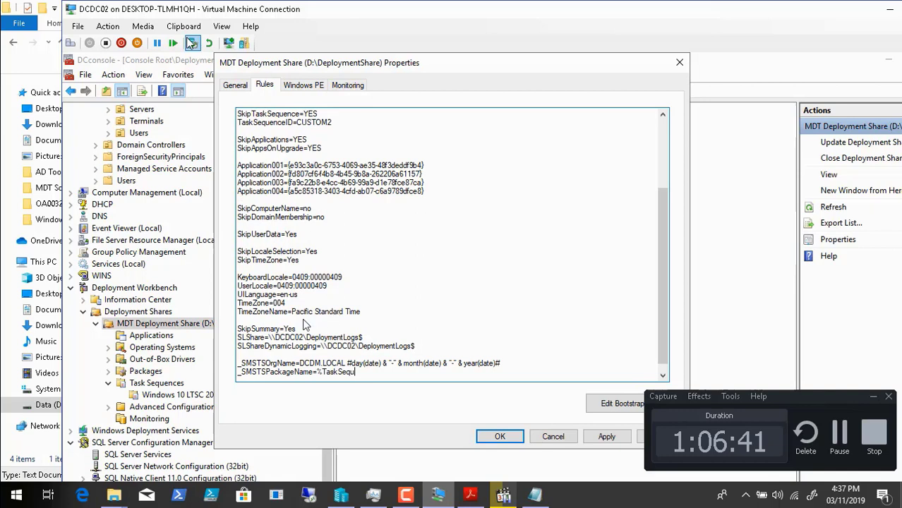
{"action": "mouse_move", "coordinate": [169, 487]}
{"action": "type", "text": "enceID%"}
{"action": "key", "text": "Return"}
{"action": "type", "text": "EventService=http://DCDC02:9800"}
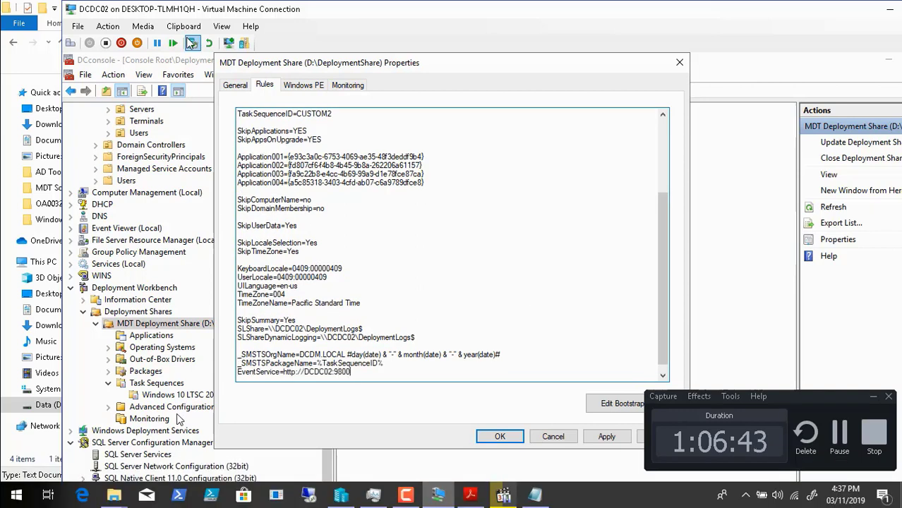
{"action": "mouse_move", "coordinate": [35, 484]}
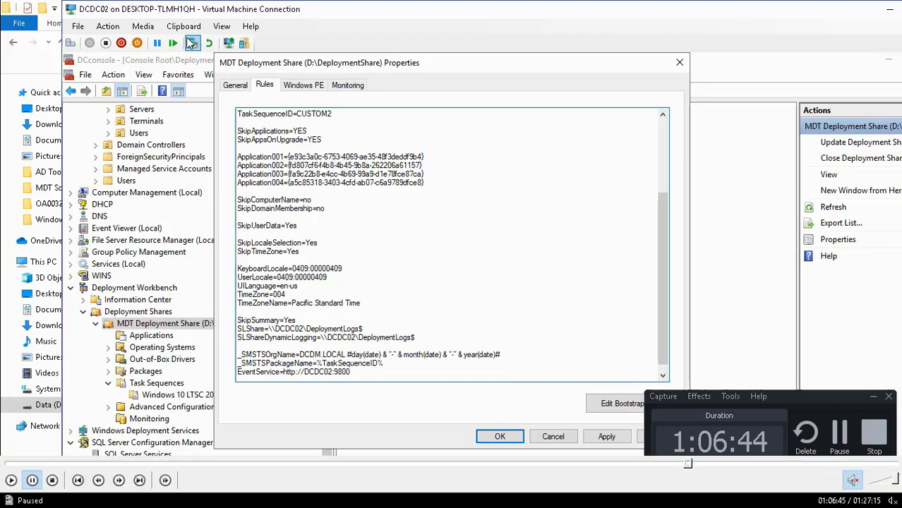
{"action": "left_click", "coordinate": [12, 480]}
{"action": "left_click", "coordinate": [12, 481]}
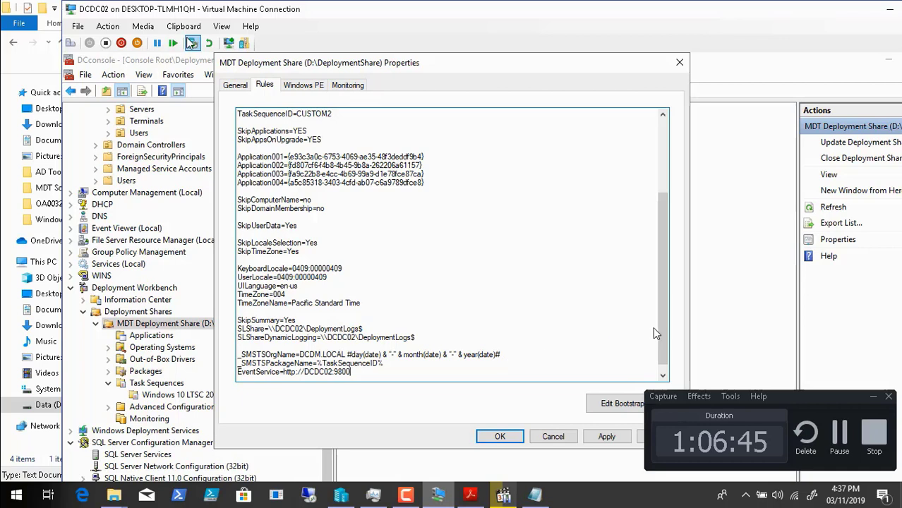
{"action": "left_click", "coordinate": [872, 396]}
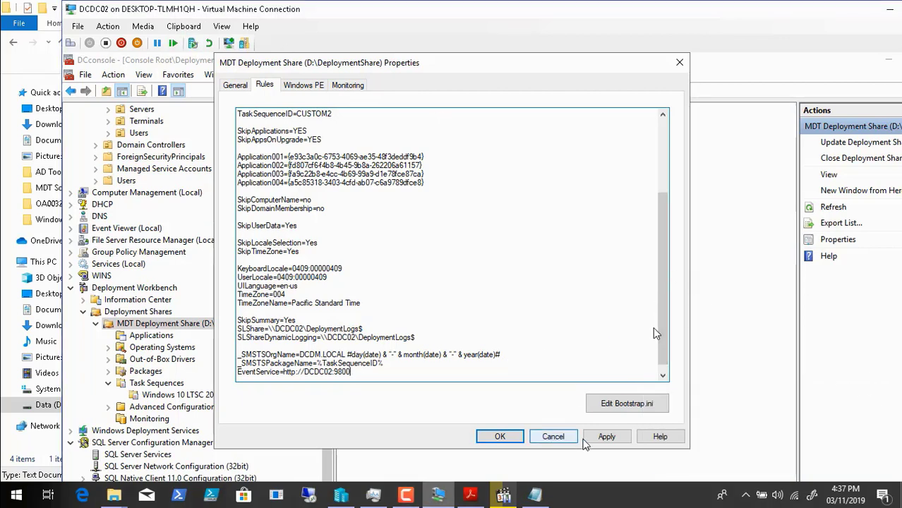
{"action": "left_click", "coordinate": [604, 436]}
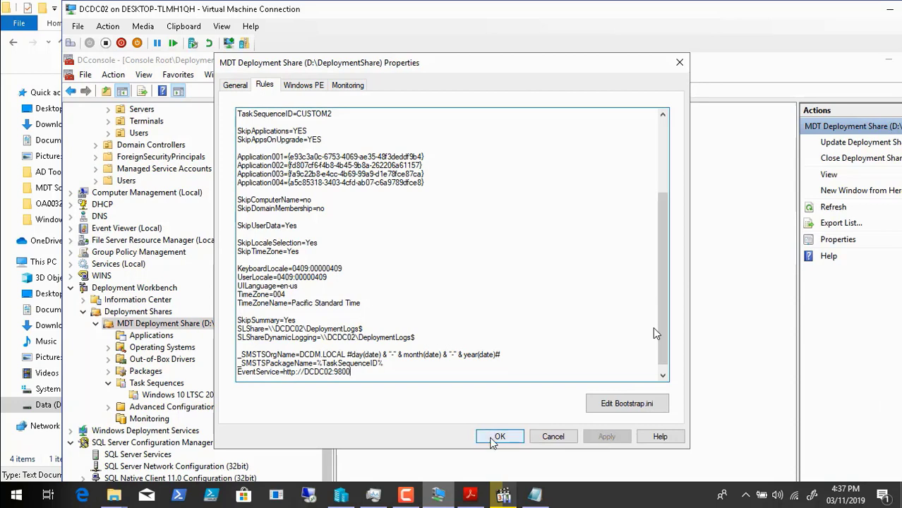
Close the share properties and open the Windows 10 LTSC 2019 task sequence's properties.
{"action": "left_click", "coordinate": [494, 438]}
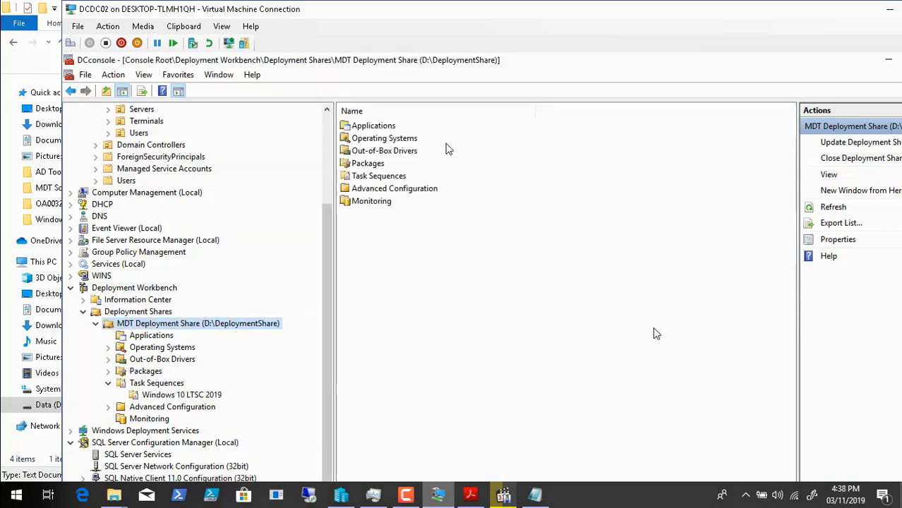
{"action": "left_click", "coordinate": [223, 27]}
{"action": "left_click", "coordinate": [240, 37]}
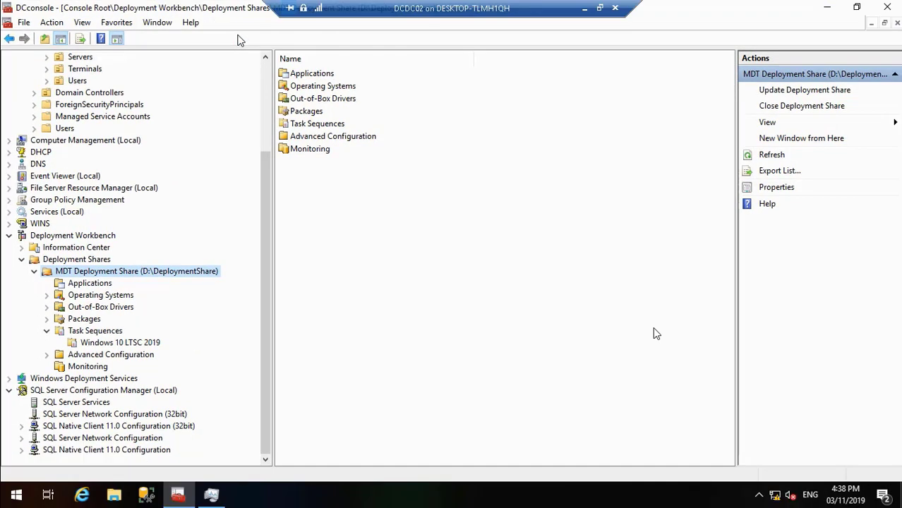
{"action": "left_click", "coordinate": [127, 343]}
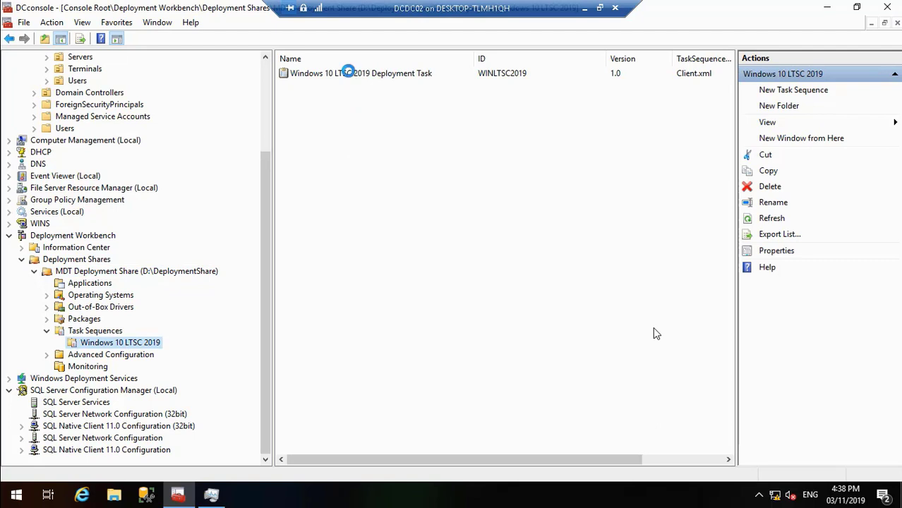
{"action": "right_click", "coordinate": [352, 73]}
{"action": "left_click", "coordinate": [390, 144]}
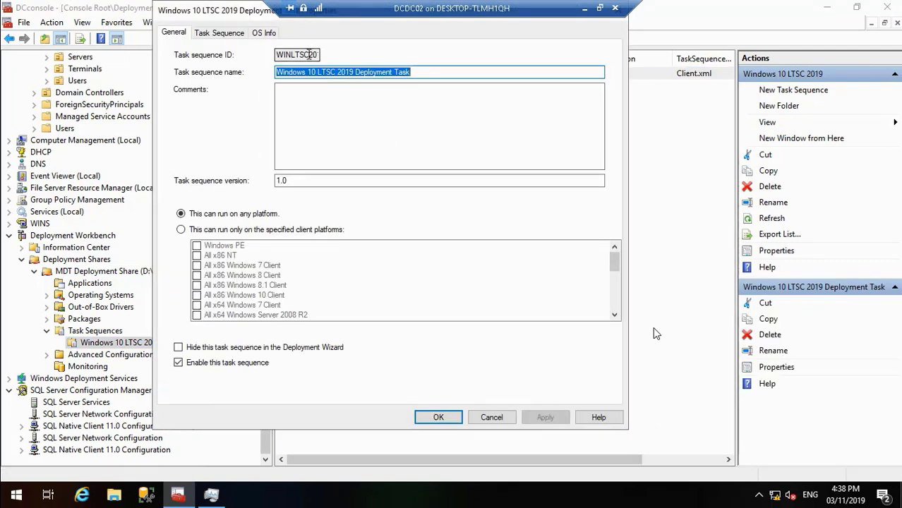
Copy the task sequence ID WINLTSC2019 and cancel the properties unchanged.
{"action": "left_click", "coordinate": [308, 54]}
{"action": "double_click", "coordinate": [308, 54]}
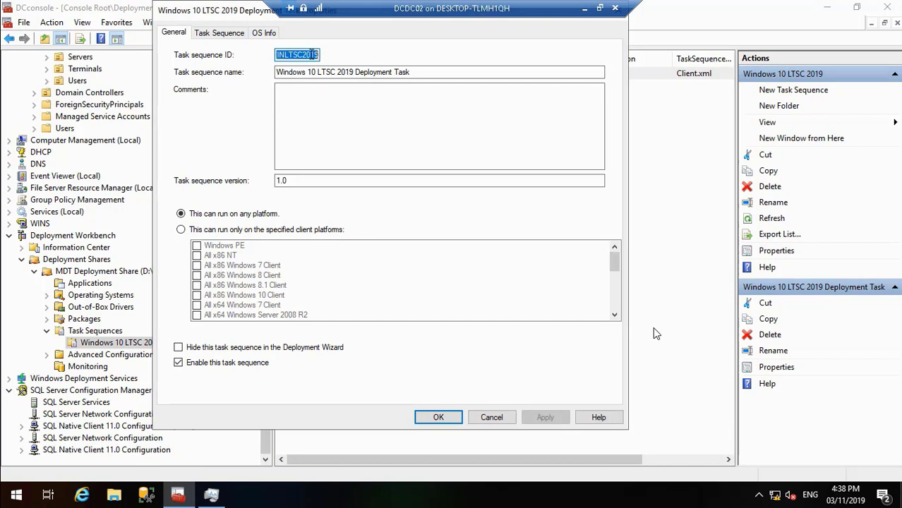
{"action": "right_click", "coordinate": [311, 55]}
{"action": "left_click", "coordinate": [342, 97]}
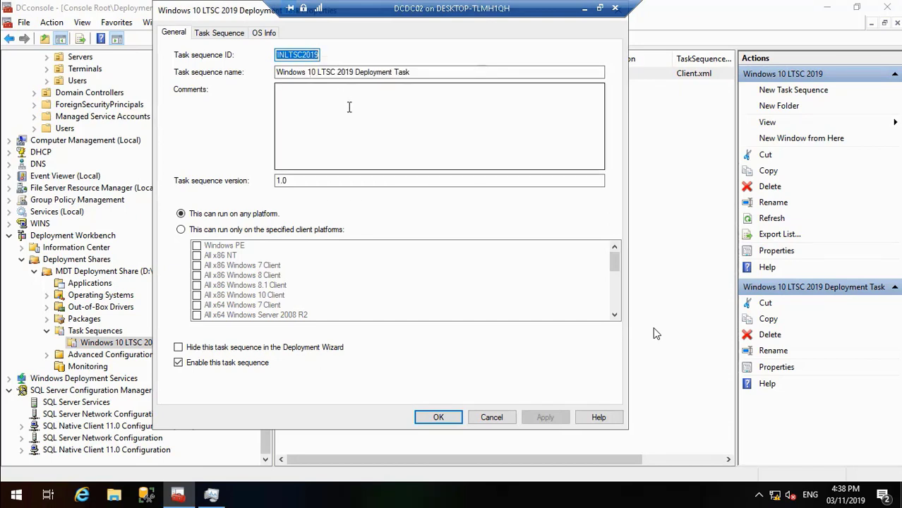
{"action": "left_click", "coordinate": [492, 418]}
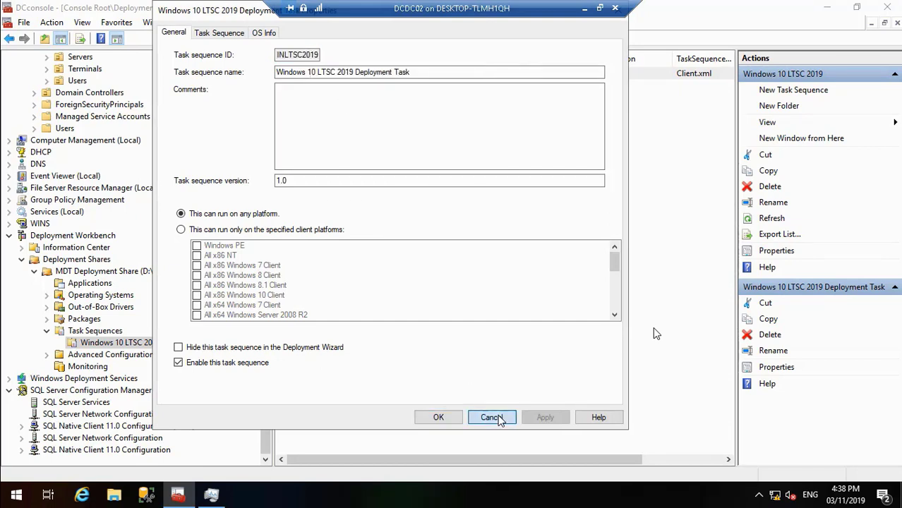
{"action": "right_click", "coordinate": [124, 274]}
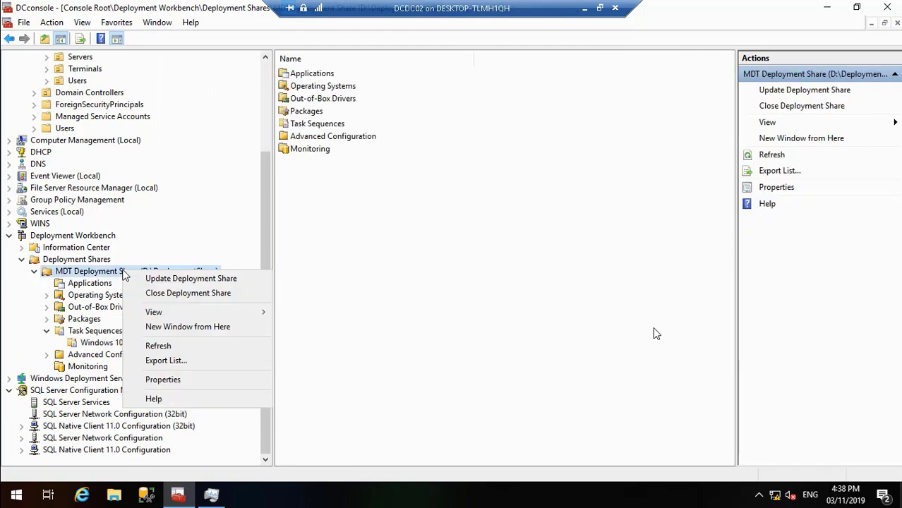
Change the share rules' TaskSequenceID from CUSTOM2 to WINLTSC2019 and apply it.
{"action": "left_click", "coordinate": [224, 378]}
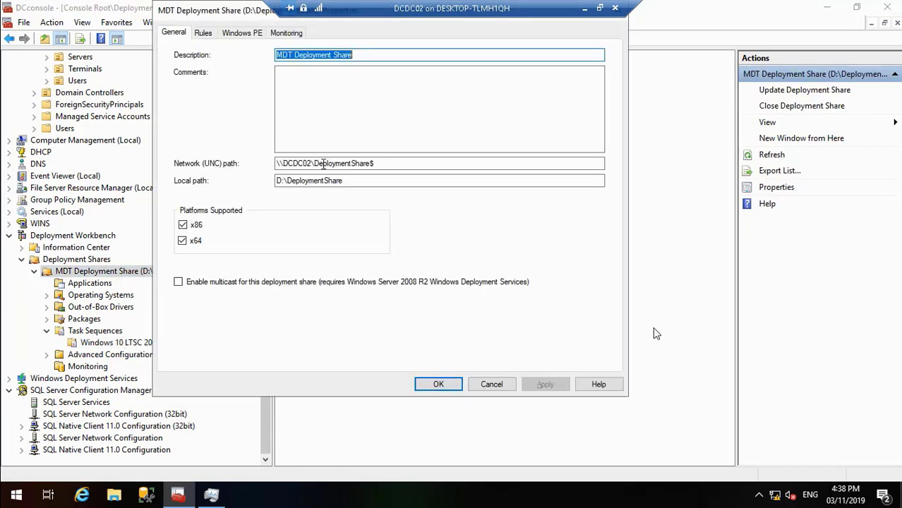
{"action": "left_click", "coordinate": [204, 33]}
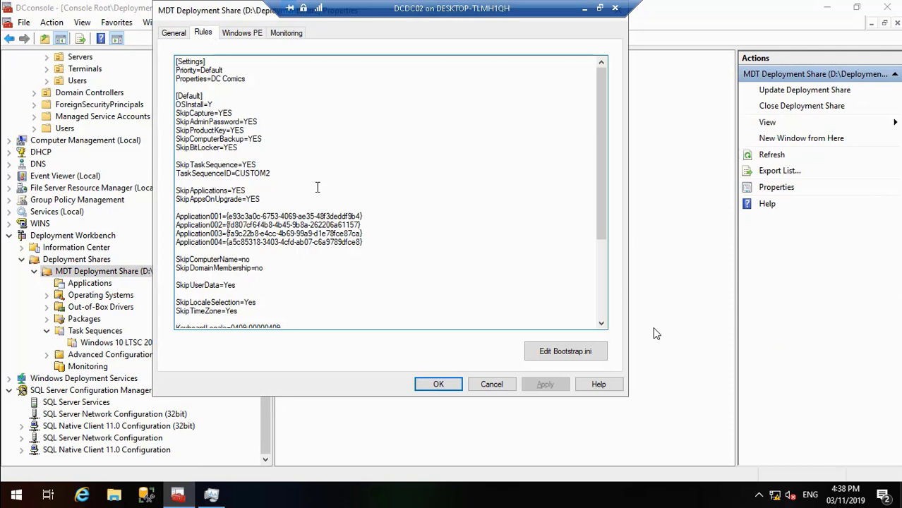
{"action": "left_click", "coordinate": [274, 174]}
{"action": "key", "text": "BackSpace"}
{"action": "key", "text": "BackSpace"}
{"action": "key", "text": "BackSpace"}
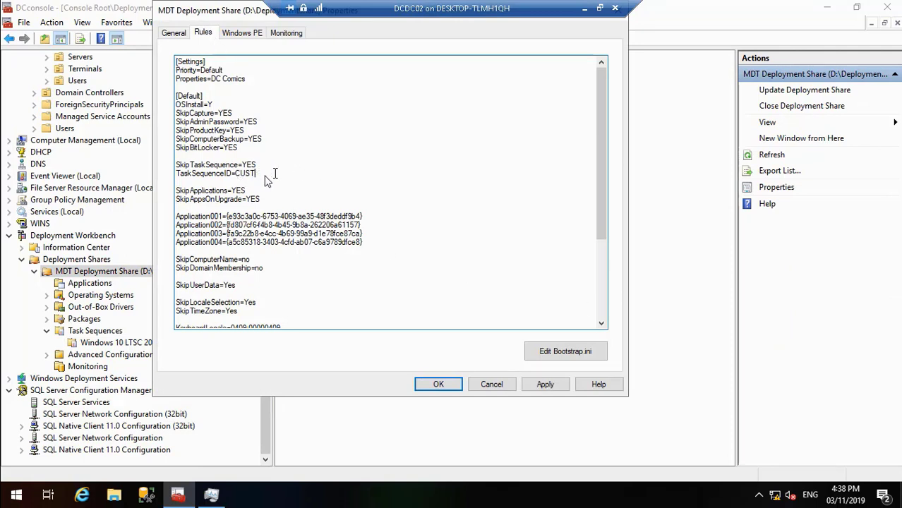
{"action": "key", "text": "ctrl+v"}
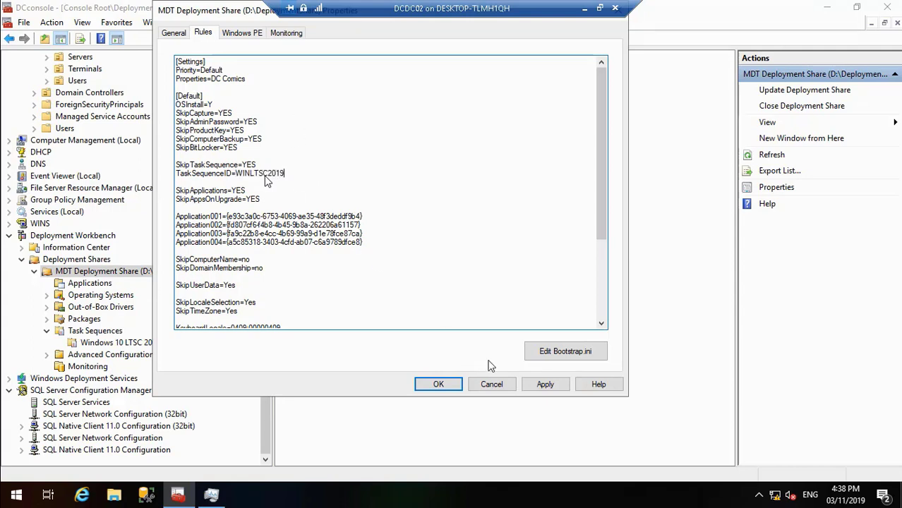
{"action": "left_click", "coordinate": [547, 384]}
{"action": "left_click", "coordinate": [437, 384]}
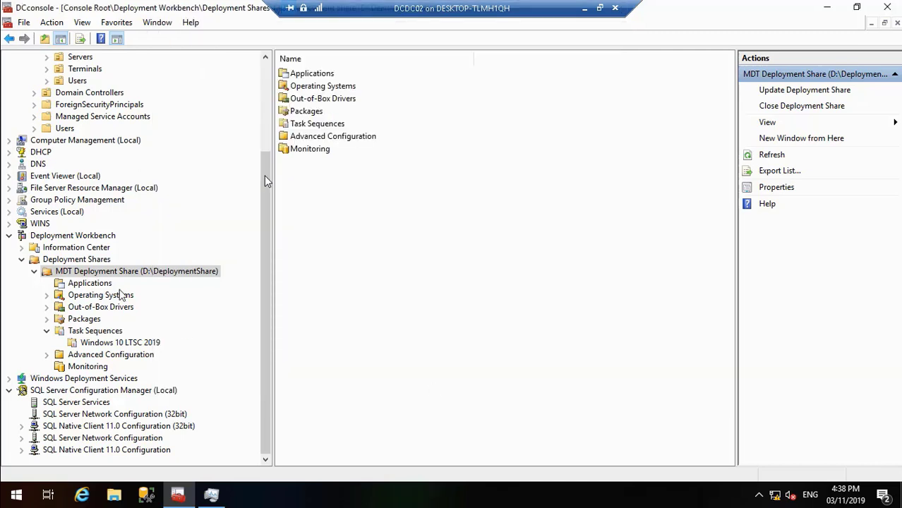
Copy the full Application GUID from the 7-zip application's properties.
{"action": "left_click", "coordinate": [90, 284]}
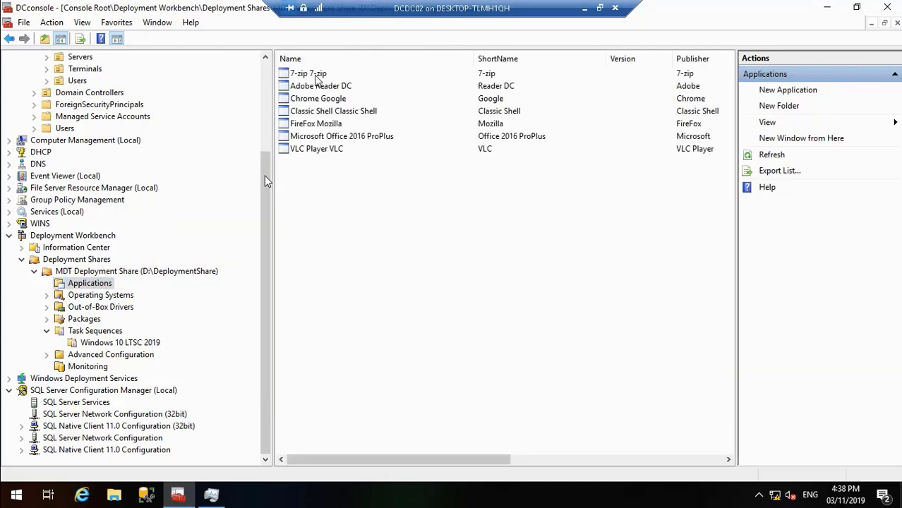
{"action": "left_click", "coordinate": [317, 79]}
{"action": "right_click", "coordinate": [317, 81]}
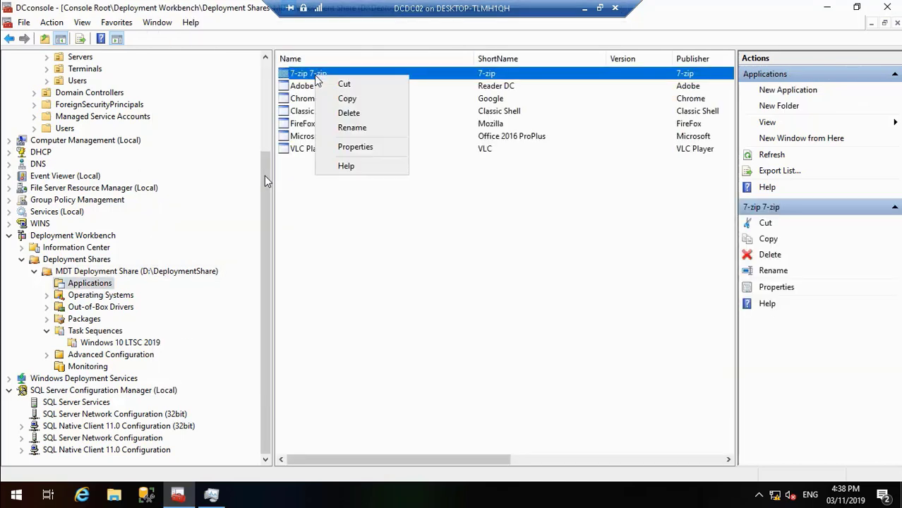
{"action": "left_click", "coordinate": [360, 148]}
{"action": "left_click_drag", "start_coordinate": [418, 292], "coordinate": [288, 296]}
{"action": "left_click", "coordinate": [31, 481]}
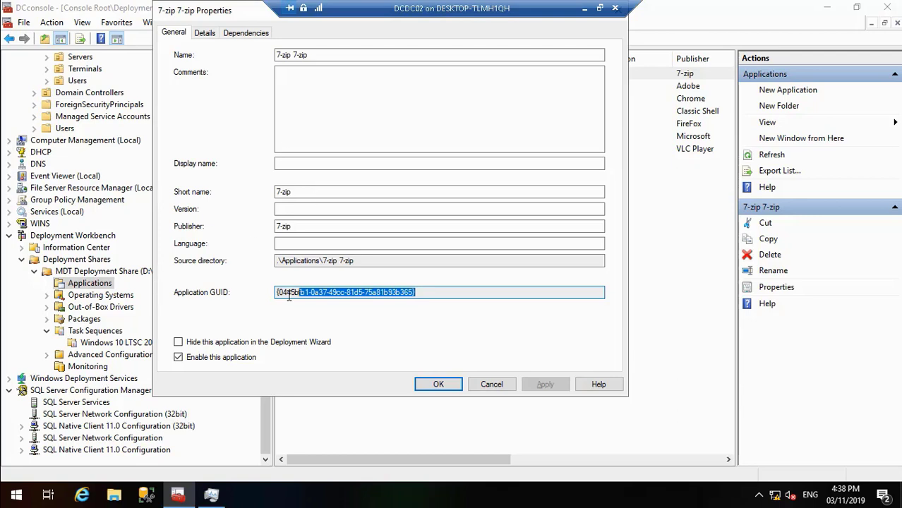
{"action": "left_click_drag", "start_coordinate": [288, 296], "coordinate": [272, 293]}
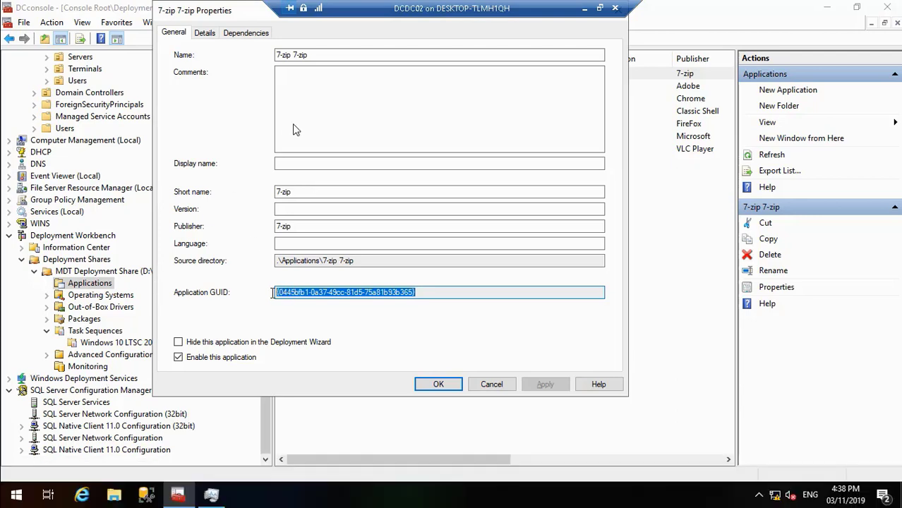
{"action": "right_click", "coordinate": [319, 288]}
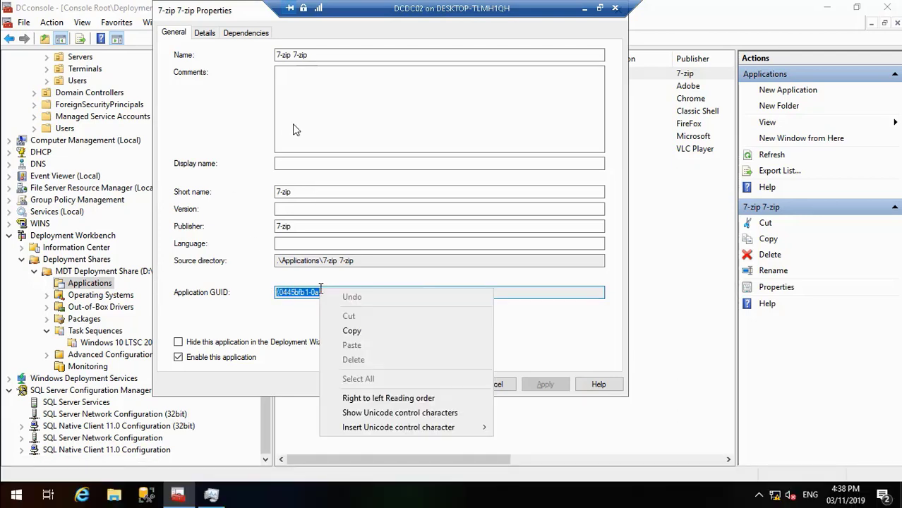
{"action": "left_click", "coordinate": [353, 332]}
{"action": "left_click", "coordinate": [439, 385]}
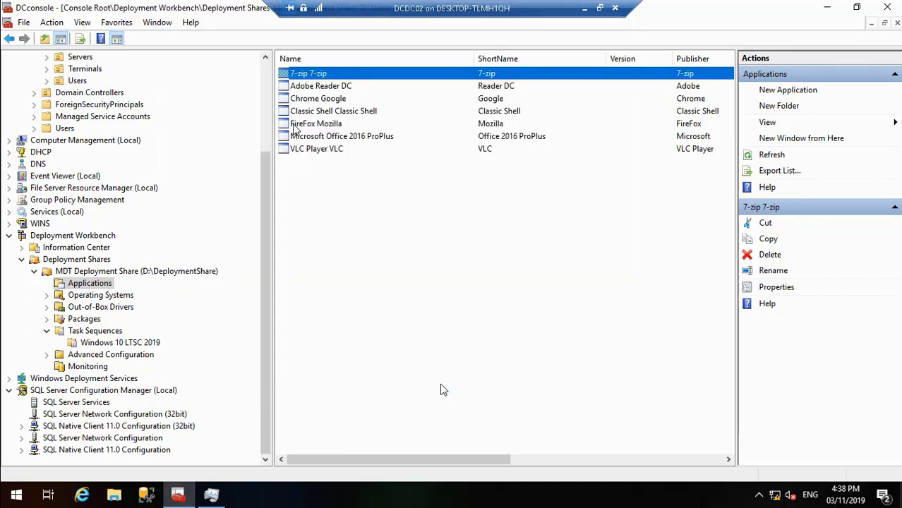
Replace Application001's value with the 7-zip GUID {0445bfb1-0a37-49cc-81d5-75a81b93b365} and apply.
{"action": "left_click", "coordinate": [146, 274]}
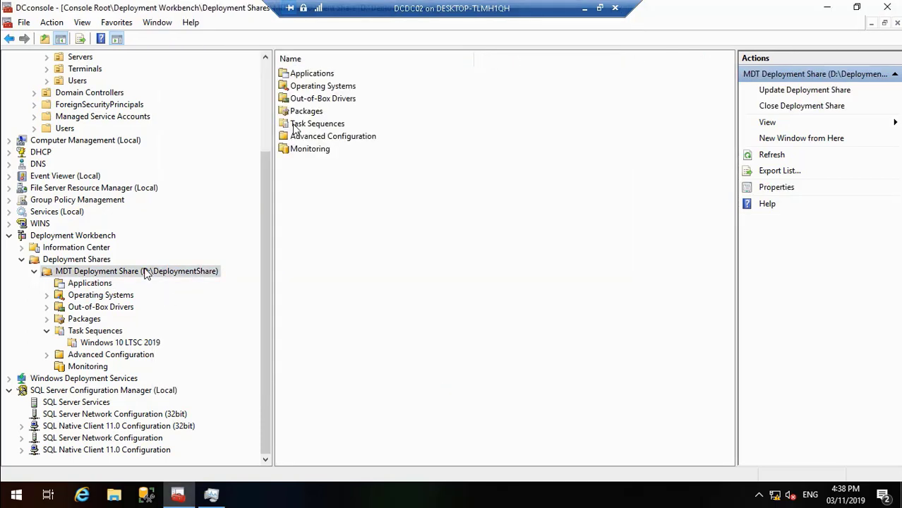
{"action": "right_click", "coordinate": [145, 271]}
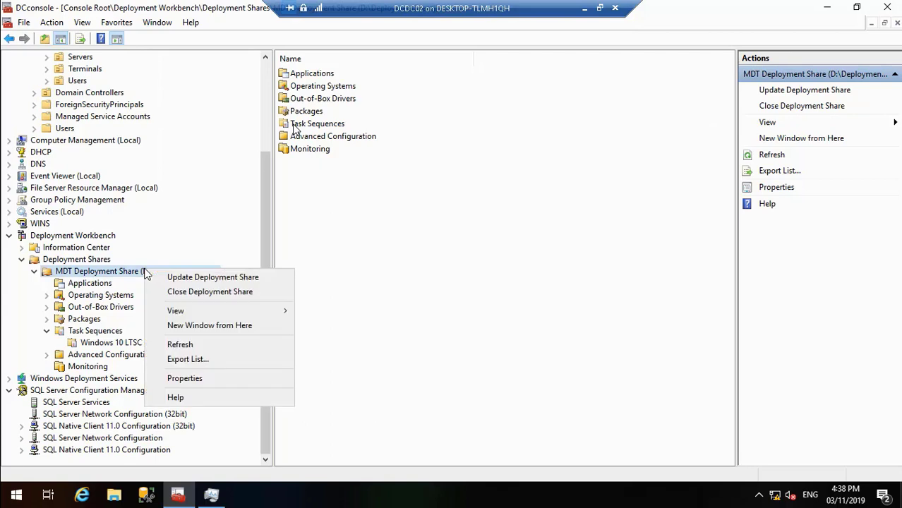
{"action": "left_click", "coordinate": [209, 380]}
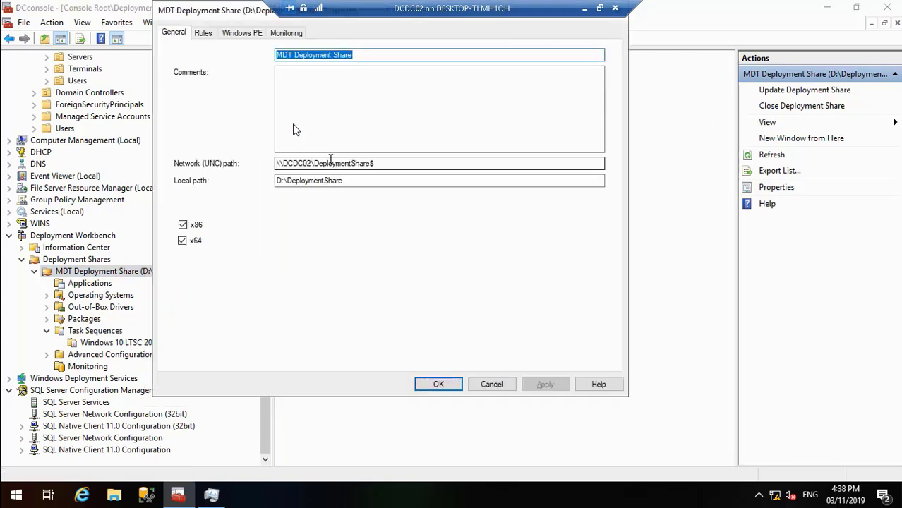
{"action": "left_click", "coordinate": [204, 33]}
{"action": "left_click", "coordinate": [366, 215]}
{"action": "key", "text": "BackSpace"}
{"action": "key", "text": "BackSpace"}
{"action": "key", "text": "BackSpace"}
{"action": "key", "text": "BackSpace"}
{"action": "key", "text": "BackSpace"}
{"action": "key", "text": "BackSpace"}
{"action": "key", "text": "BackSpace"}
{"action": "key", "text": "BackSpace"}
{"action": "key", "text": "BackSpace"}
{"action": "key", "text": "BackSpace"}
{"action": "key", "text": "BackSpace"}
{"action": "key", "text": "BackSpace"}
{"action": "key", "text": "BackSpace"}
{"action": "key", "text": "BackSpace"}
{"action": "key", "text": "BackSpace"}
{"action": "key", "text": "BackSpace"}
{"action": "key", "text": "BackSpace"}
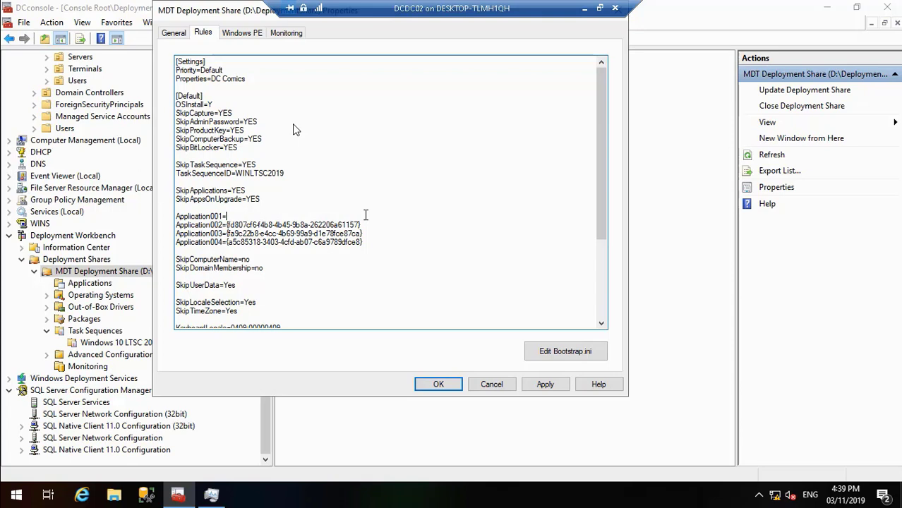
{"action": "key", "text": "ctrl+v"}
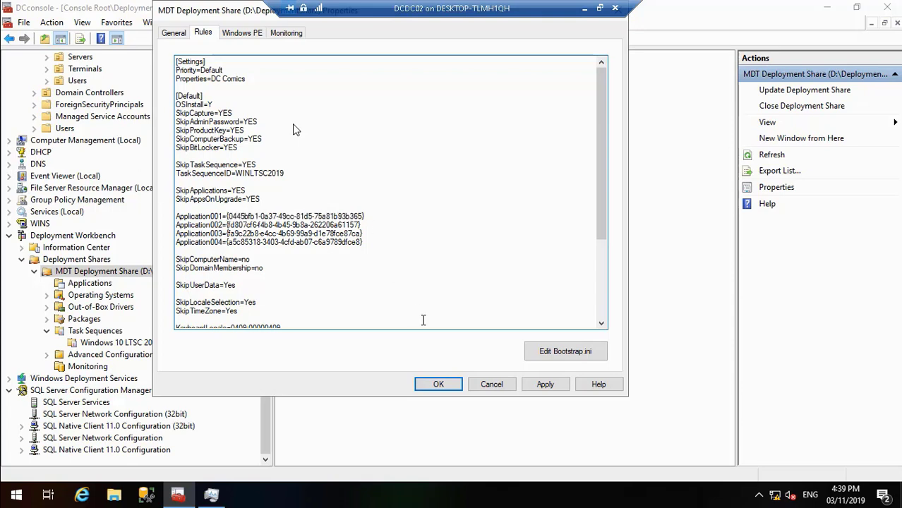
{"action": "left_click", "coordinate": [545, 384]}
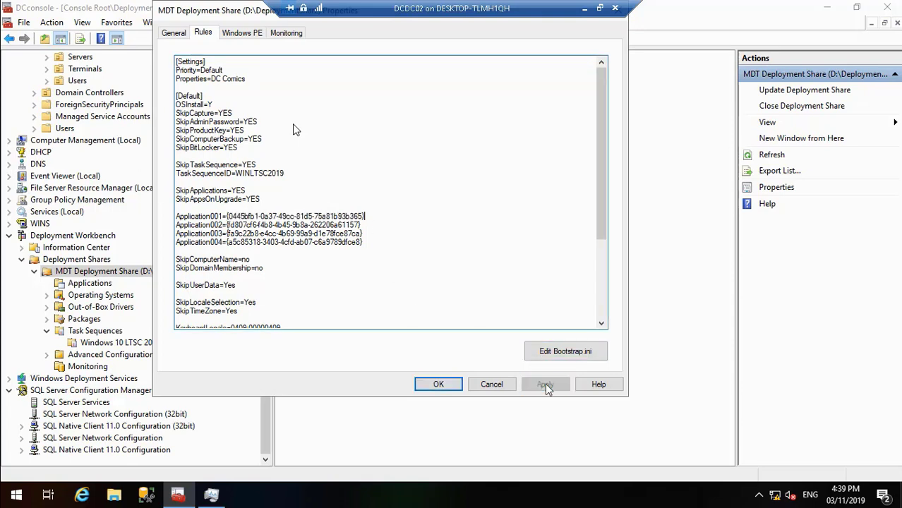
{"action": "left_click", "coordinate": [436, 384]}
Select the Application GUID in Adobe Reader DC's properties.
{"action": "left_click", "coordinate": [89, 283]}
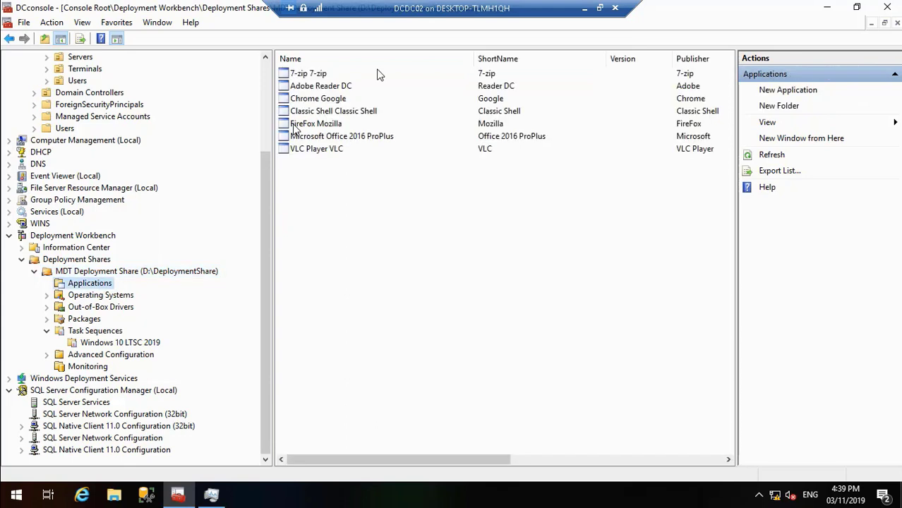
{"action": "right_click", "coordinate": [343, 86]}
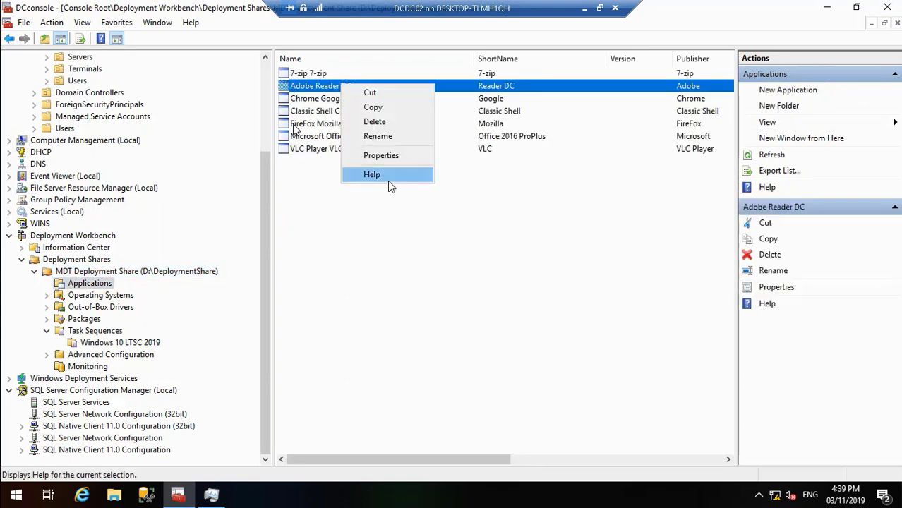
{"action": "left_click", "coordinate": [408, 156]}
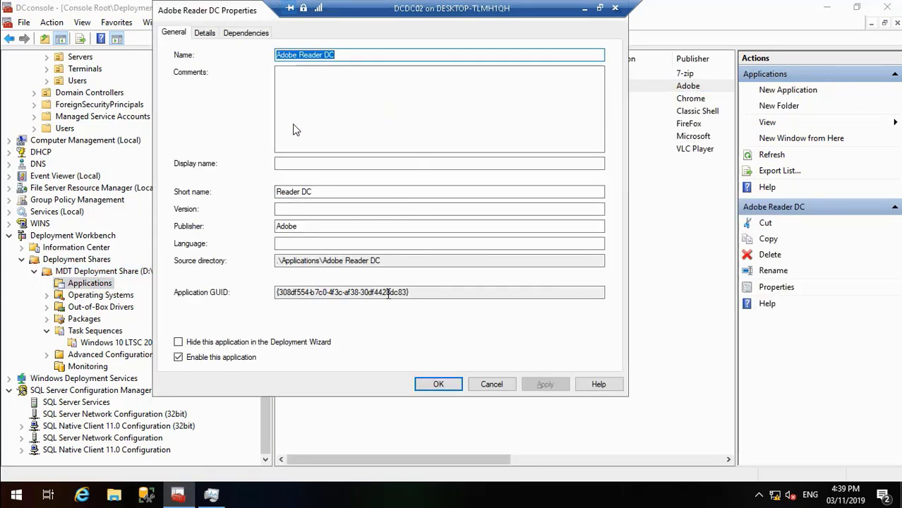
{"action": "left_click_drag", "start_coordinate": [410, 295], "coordinate": [267, 295]}
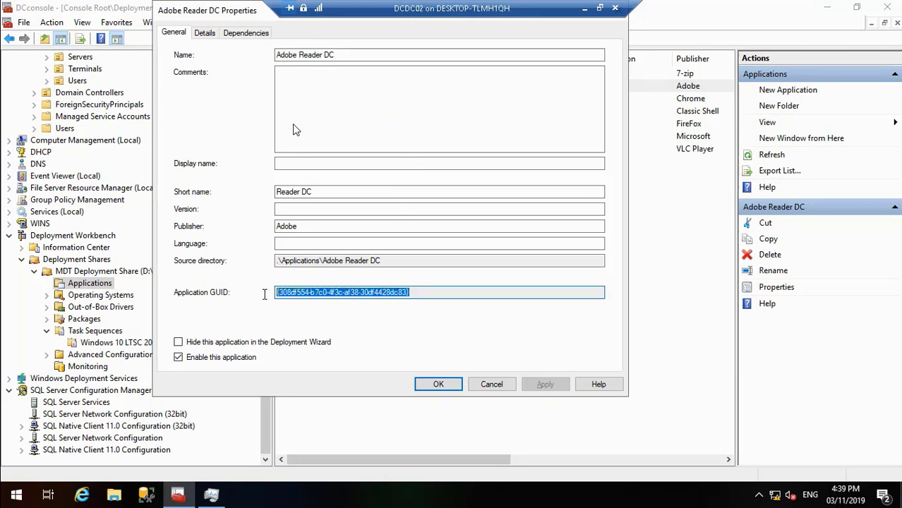
{"action": "left_click", "coordinate": [438, 384]}
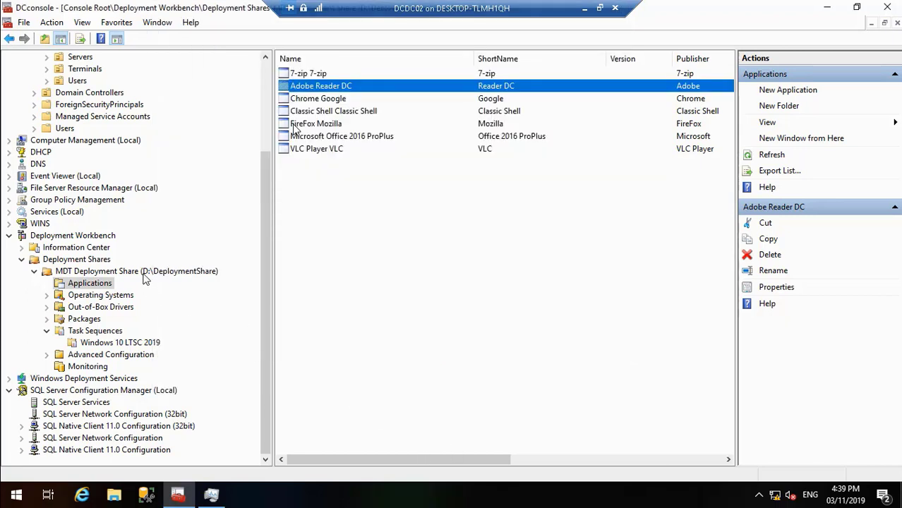
Set Application002 in the share rules to {308df554-b7c0-4f3c-af38-30df4428dc83} and apply.
{"action": "left_click", "coordinate": [144, 275]}
{"action": "right_click", "coordinate": [144, 274]}
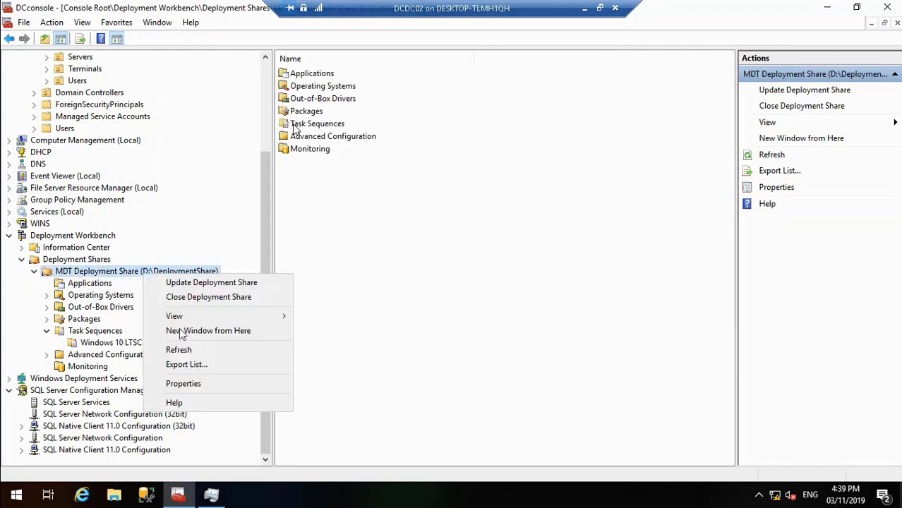
{"action": "left_click", "coordinate": [208, 388]}
{"action": "left_click", "coordinate": [205, 33]}
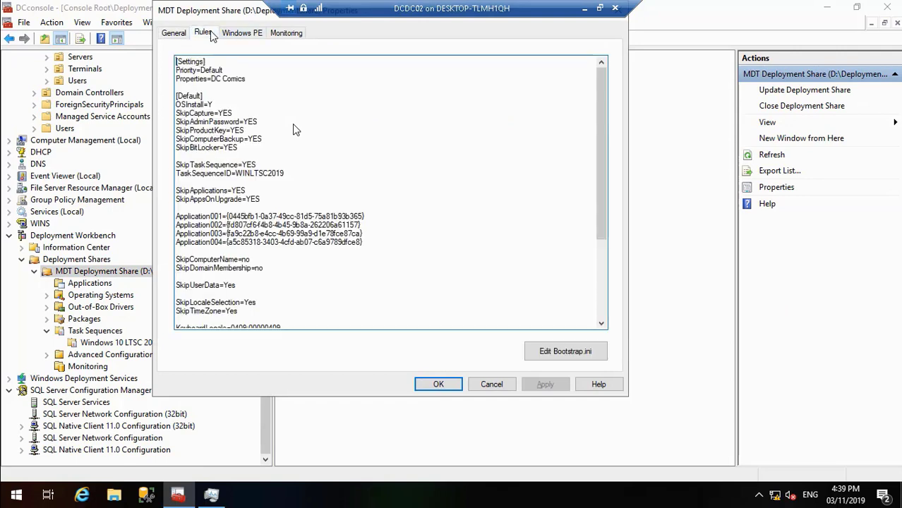
{"action": "key", "text": "BackSpace"}
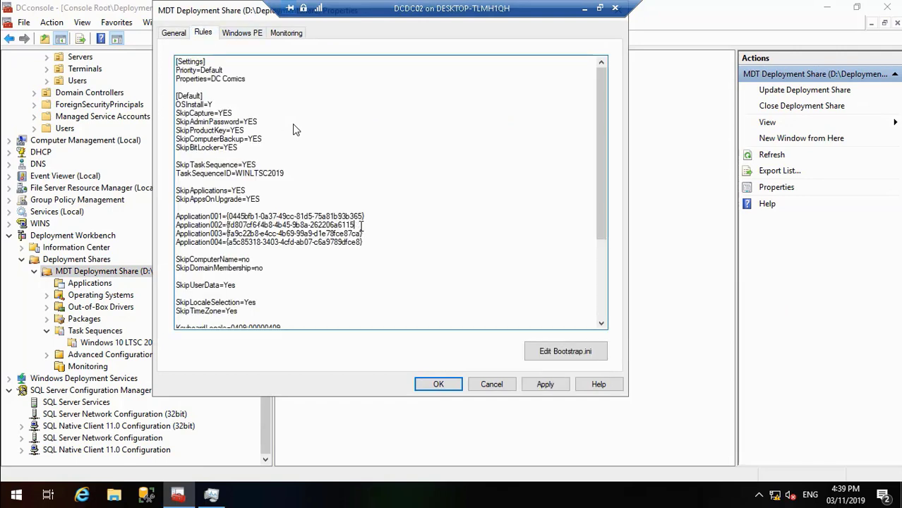
{"action": "key", "text": "BackSpace"}
{"action": "key", "text": "BackSpace"}
{"action": "key", "text": "BackSpace"}
{"action": "key", "text": "BackSpace"}
{"action": "key", "text": "BackSpace"}
{"action": "key", "text": "BackSpace"}
{"action": "key", "text": "BackSpace"}
{"action": "key", "text": "BackSpace"}
{"action": "key", "text": "BackSpace"}
{"action": "key", "text": "BackSpace"}
{"action": "key", "text": "BackSpace"}
{"action": "key", "text": "BackSpace"}
{"action": "key", "text": "BackSpace"}
{"action": "key", "text": "BackSpace"}
{"action": "key", "text": "BackSpace"}
{"action": "key", "text": "BackSpace"}
{"action": "key", "text": "BackSpace"}
{"action": "key", "text": "BackSpace"}
{"action": "key", "text": "BackSpace"}
{"action": "key", "text": "BackSpace"}
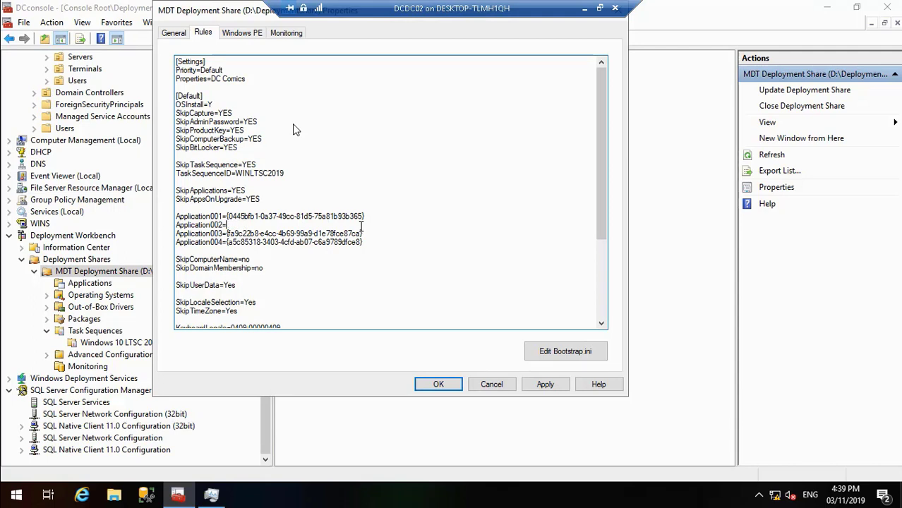
{"action": "key", "text": "ctrl+v"}
{"action": "left_click", "coordinate": [548, 386]}
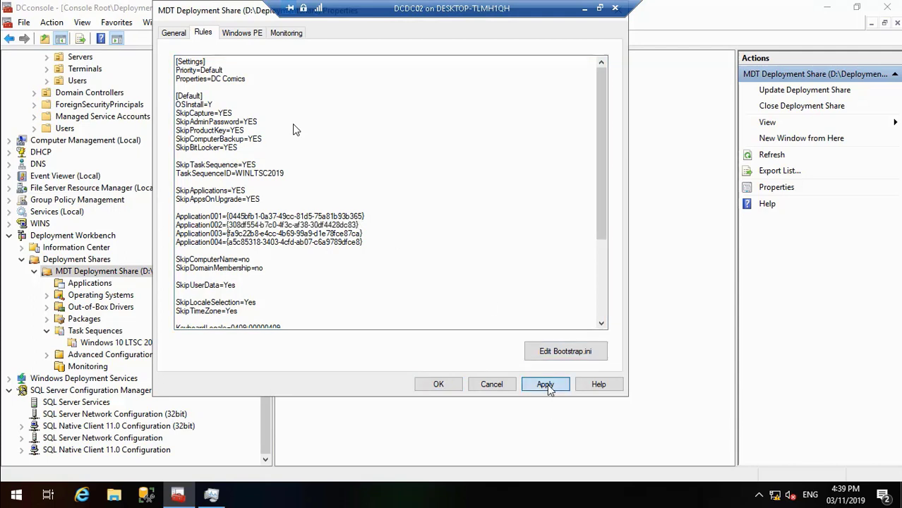
{"action": "left_click", "coordinate": [434, 386]}
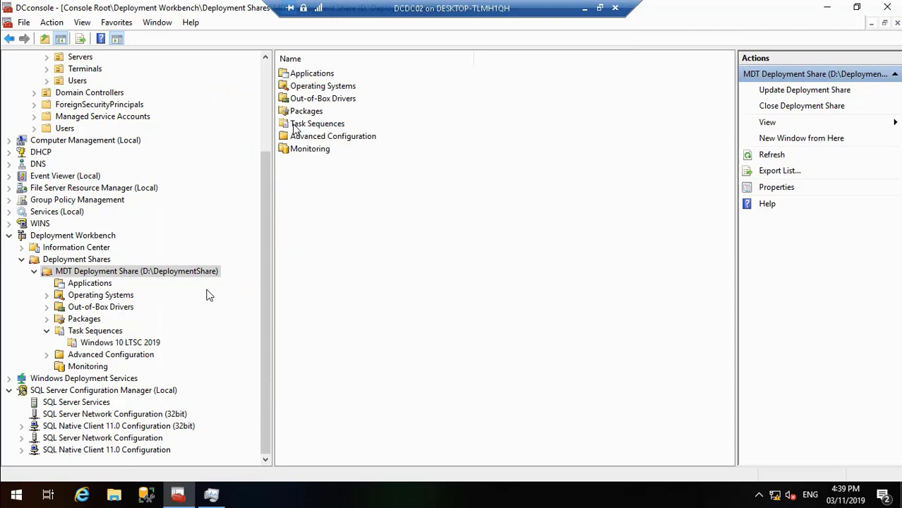
Copy the Application GUID from Chrome Google's properties.
{"action": "left_click", "coordinate": [90, 284]}
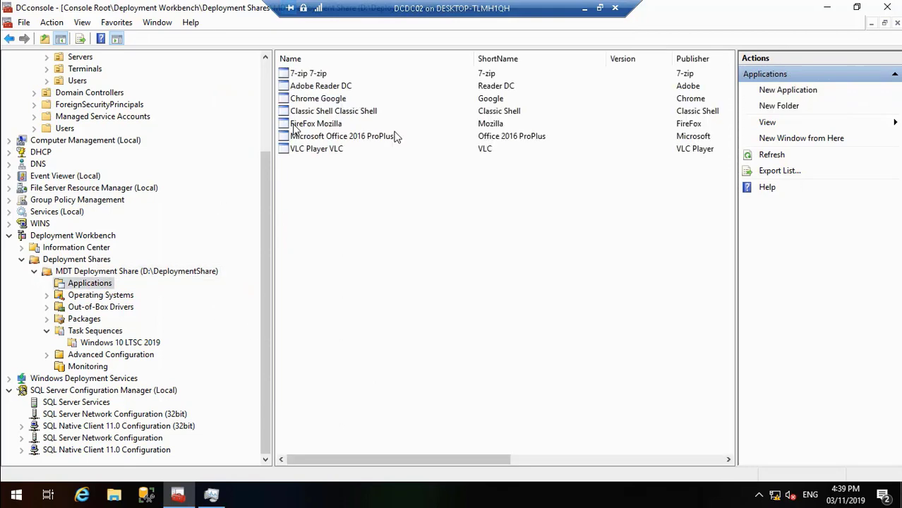
{"action": "right_click", "coordinate": [332, 101]}
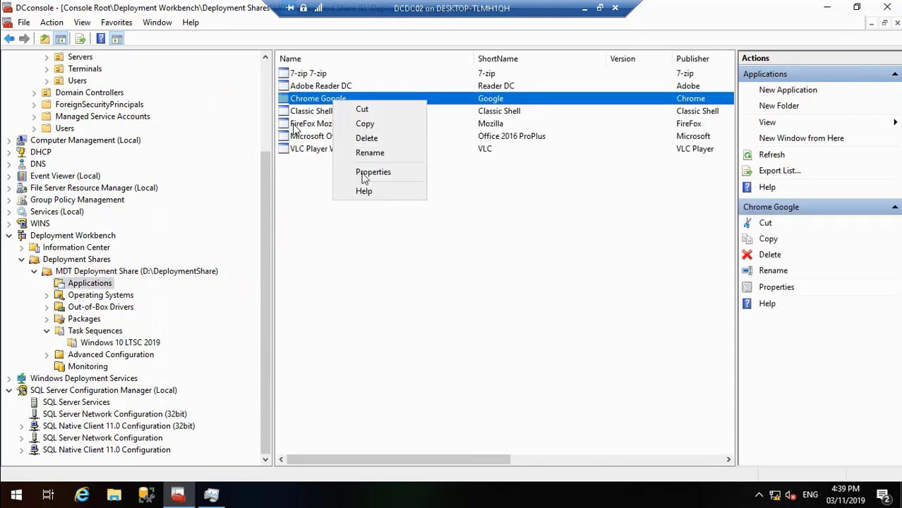
{"action": "left_click", "coordinate": [379, 173]}
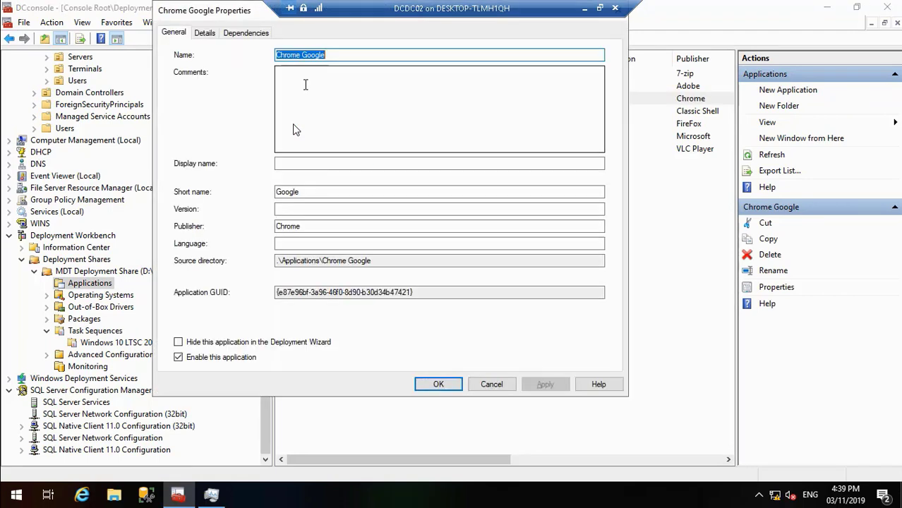
{"action": "left_click", "coordinate": [205, 34]}
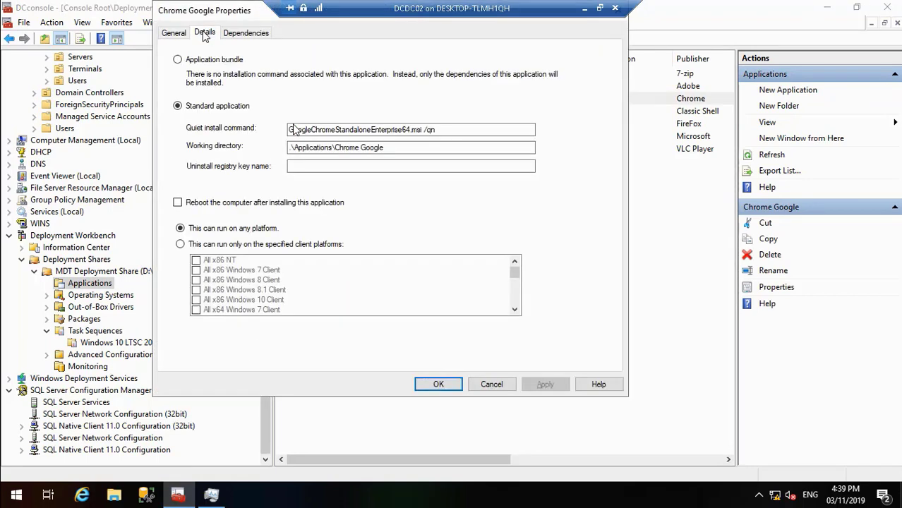
{"action": "left_click", "coordinate": [173, 33]}
{"action": "left_click", "coordinate": [415, 293]}
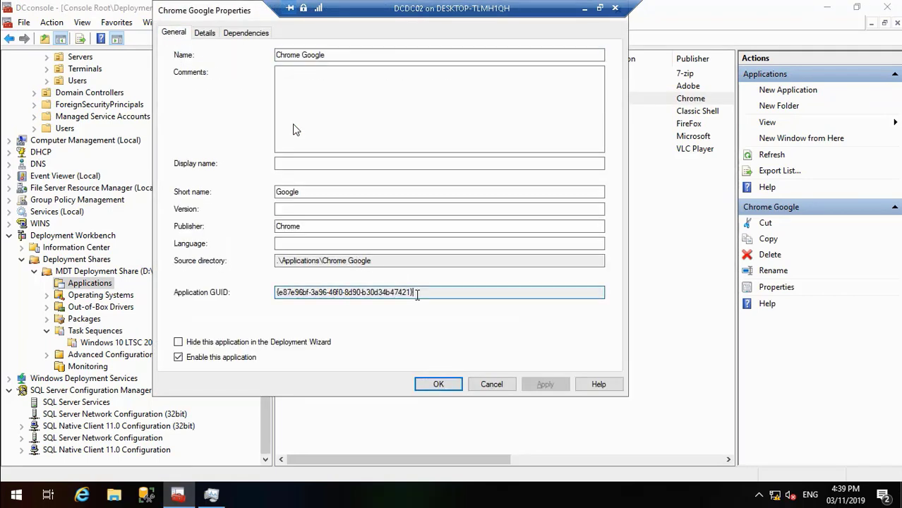
{"action": "key", "text": "ctrl+a"}
{"action": "key", "text": "ctrl+c"}
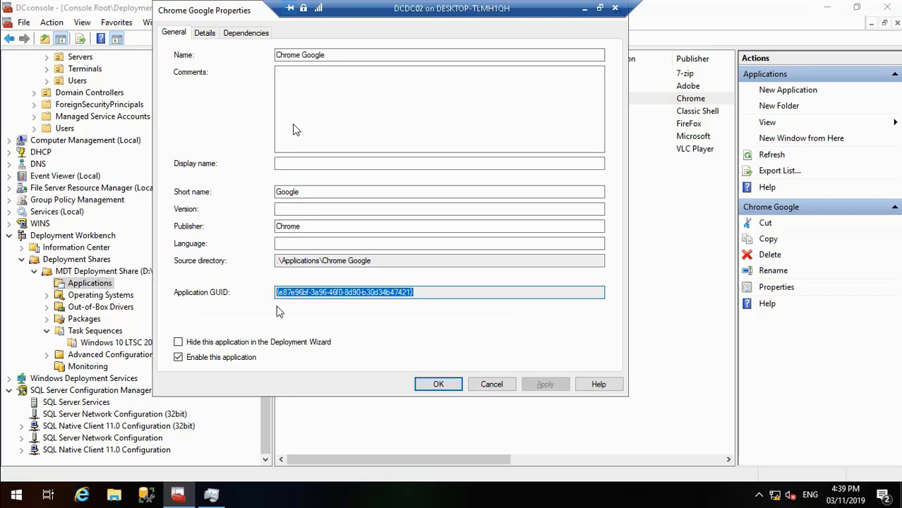
{"action": "left_click", "coordinate": [435, 387]}
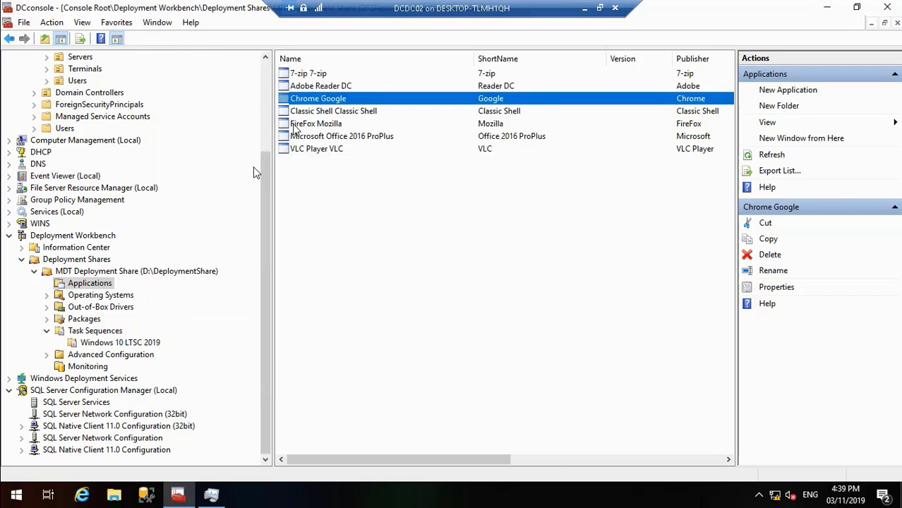
Set Application003 to {e87e96bf-3a96-46f0-8d90-b30d34b47421} in the share rules and apply.
{"action": "left_click", "coordinate": [154, 274]}
{"action": "right_click", "coordinate": [154, 274]}
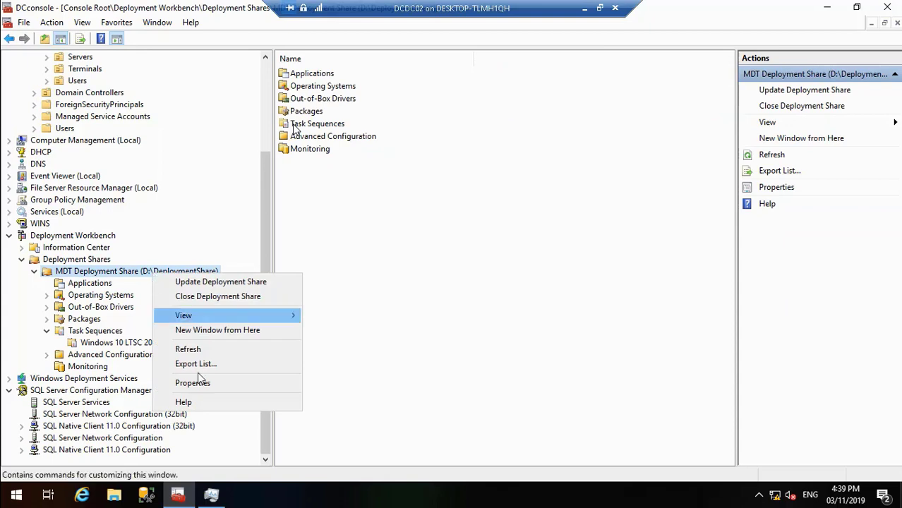
{"action": "left_click", "coordinate": [211, 382]}
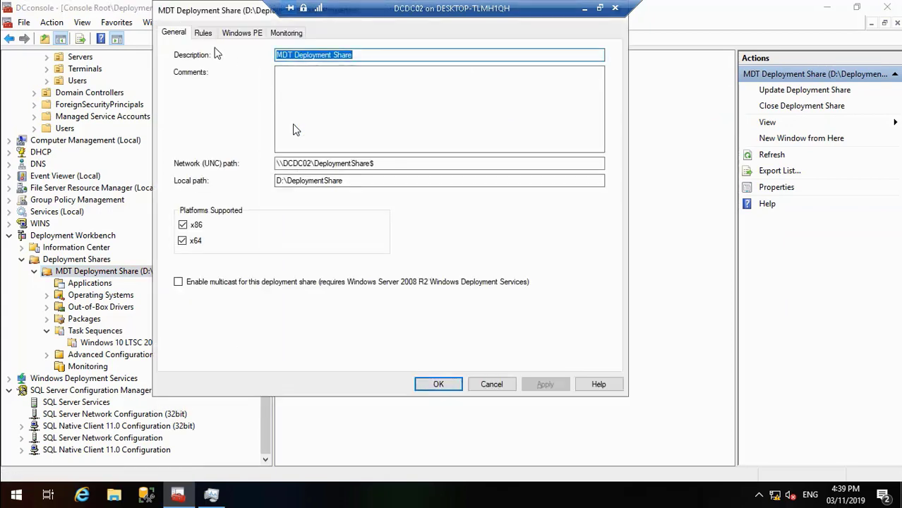
{"action": "left_click", "coordinate": [204, 33]}
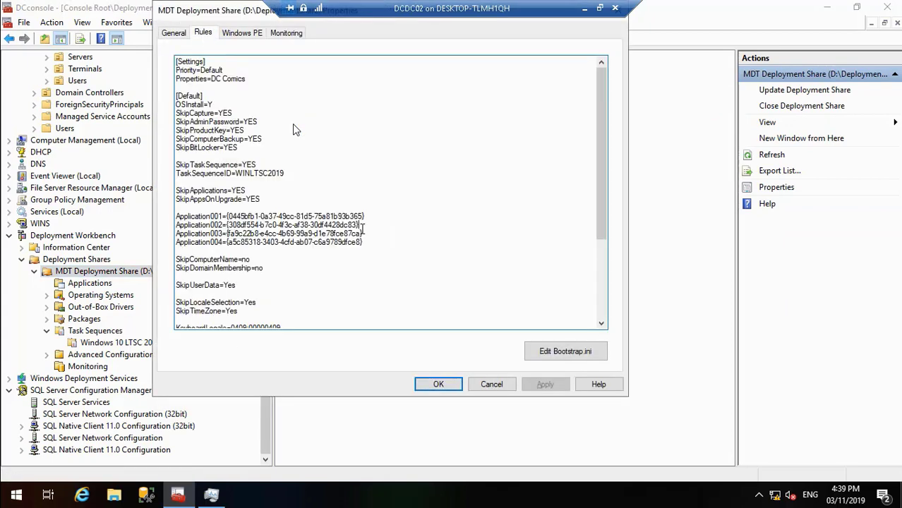
{"action": "key", "text": "BackSpace"}
{"action": "key", "text": "BackSpace"}
{"action": "key", "text": "BackSpace"}
{"action": "key", "text": "BackSpace"}
{"action": "key", "text": "BackSpace"}
{"action": "key", "text": "BackSpace"}
{"action": "key", "text": "BackSpace"}
{"action": "key", "text": "BackSpace"}
{"action": "key", "text": "BackSpace"}
{"action": "key", "text": "BackSpace"}
{"action": "key", "text": "BackSpace"}
{"action": "key", "text": "BackSpace"}
{"action": "key", "text": "BackSpace"}
{"action": "key", "text": "BackSpace"}
{"action": "key", "text": "BackSpace"}
{"action": "key", "text": "BackSpace"}
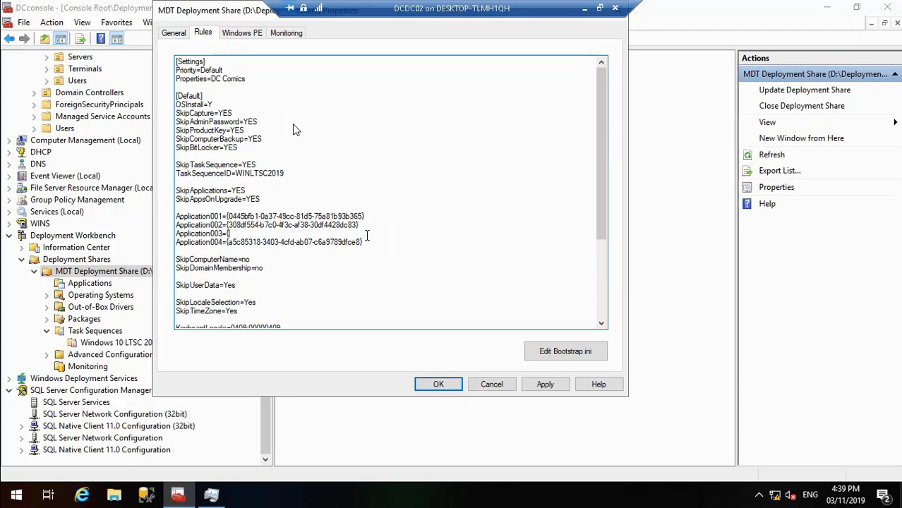
{"action": "key", "text": "ctrl+v"}
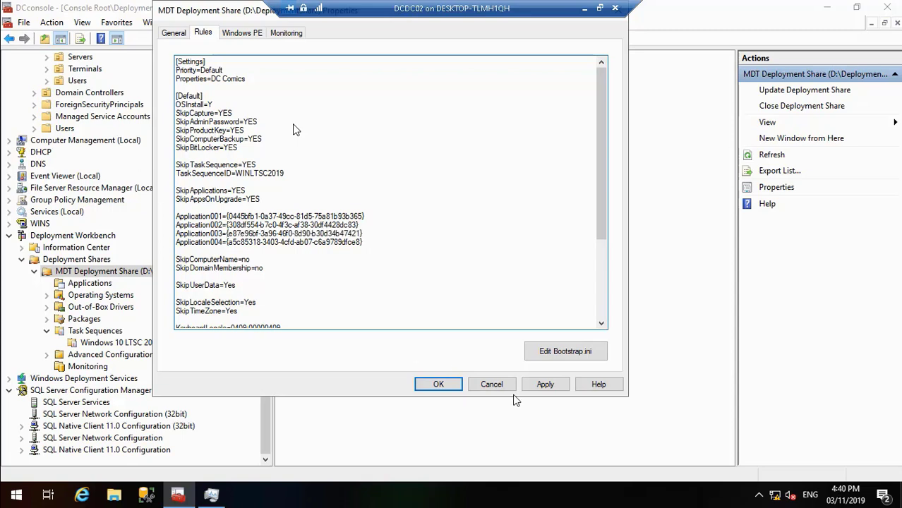
{"action": "left_click", "coordinate": [545, 384]}
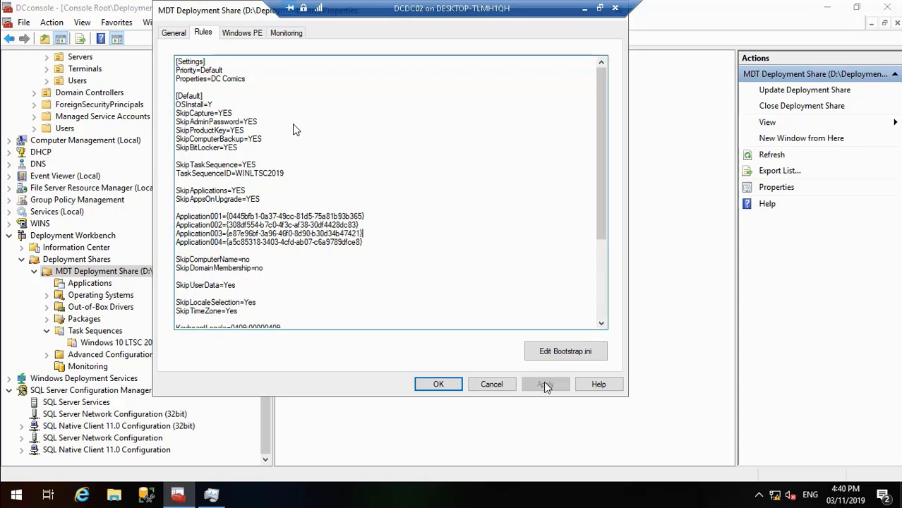
{"action": "left_click", "coordinate": [438, 384]}
{"action": "left_click", "coordinate": [89, 283]}
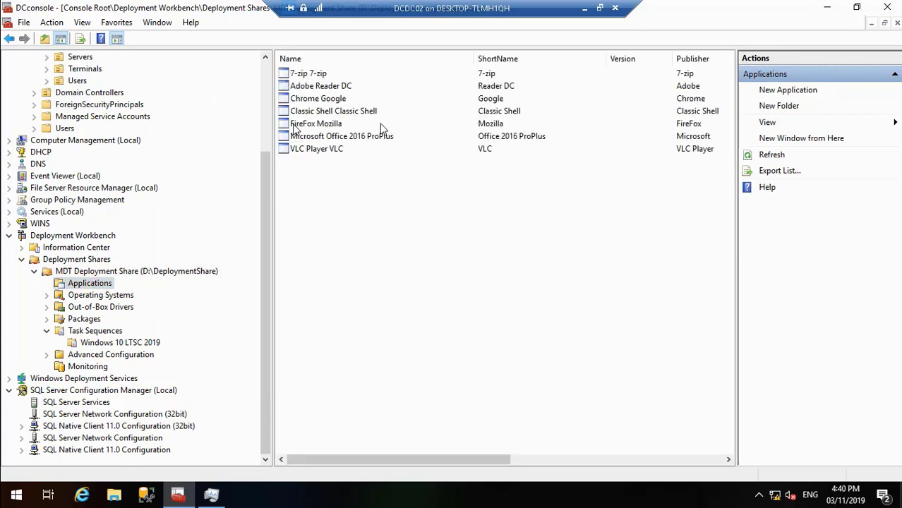
Select the Application GUID in Classic Shell's properties.
{"action": "left_click", "coordinate": [358, 113]}
{"action": "right_click", "coordinate": [354, 114]}
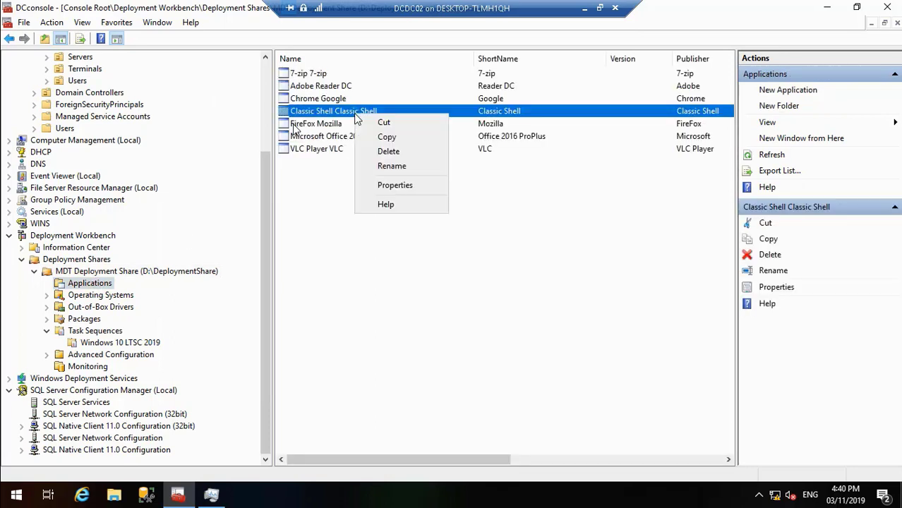
{"action": "left_click", "coordinate": [394, 185]}
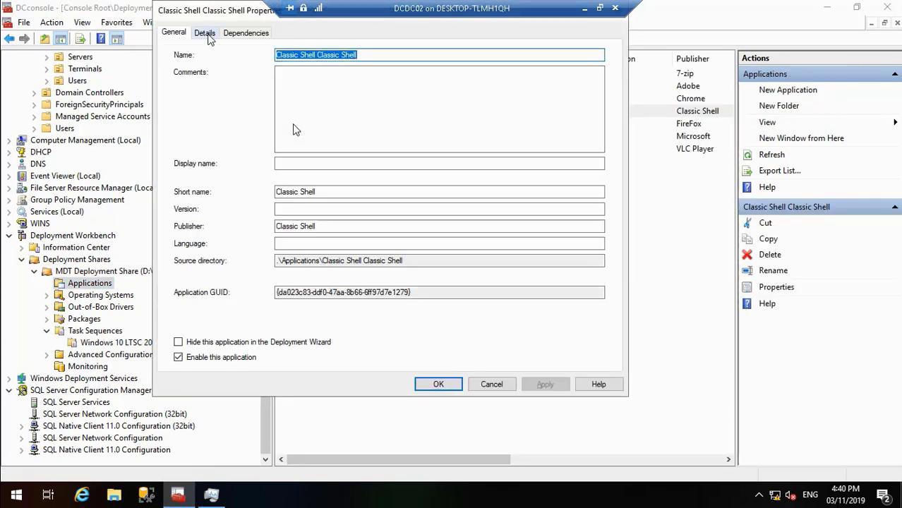
{"action": "left_click_drag", "start_coordinate": [421, 292], "coordinate": [250, 292]}
{"action": "key", "text": "ctrl+c"}
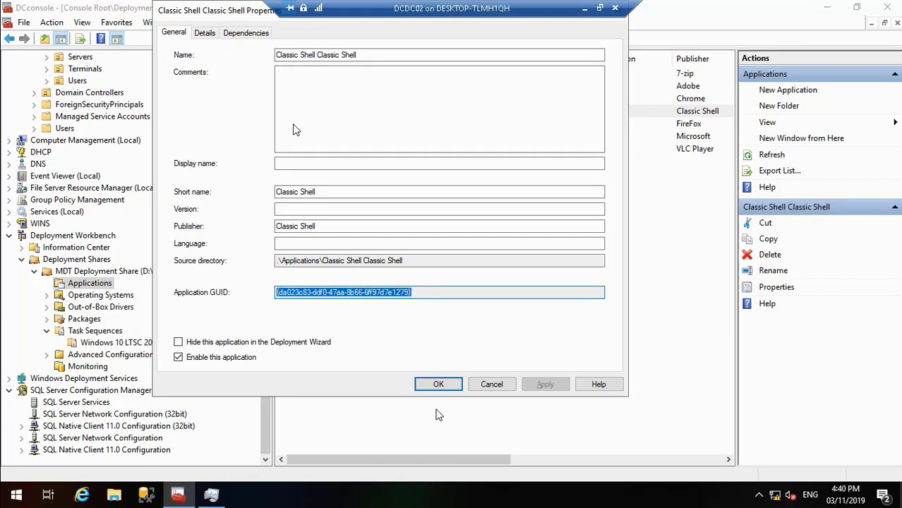
{"action": "left_click", "coordinate": [438, 384]}
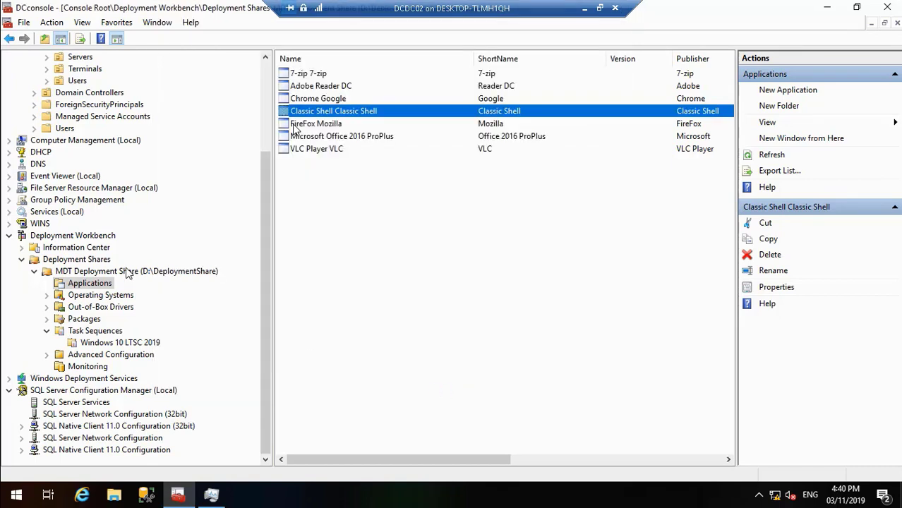
Set Application004 in the share rules to the Classic Shell GUID {da023c83-ddf0-47aa-8b66-6ff97d7e1279}.
{"action": "left_click", "coordinate": [128, 271]}
{"action": "right_click", "coordinate": [128, 271]}
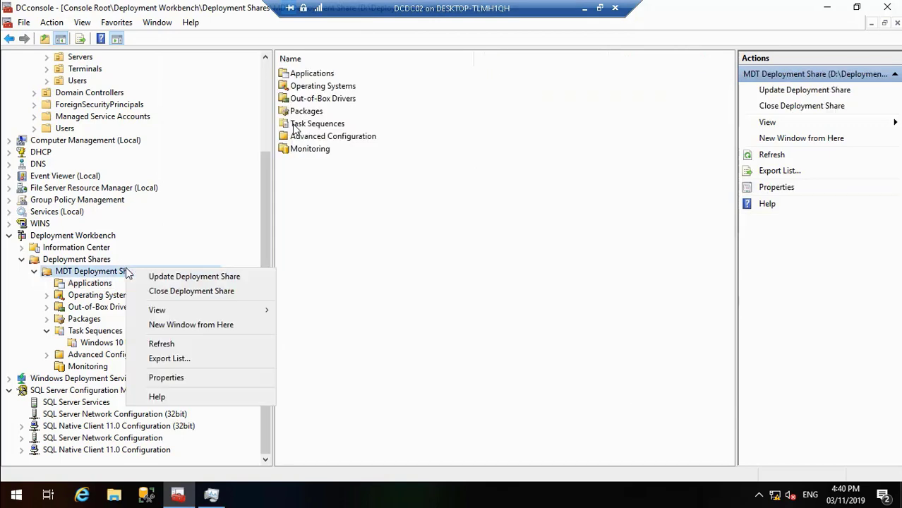
{"action": "left_click", "coordinate": [189, 377]}
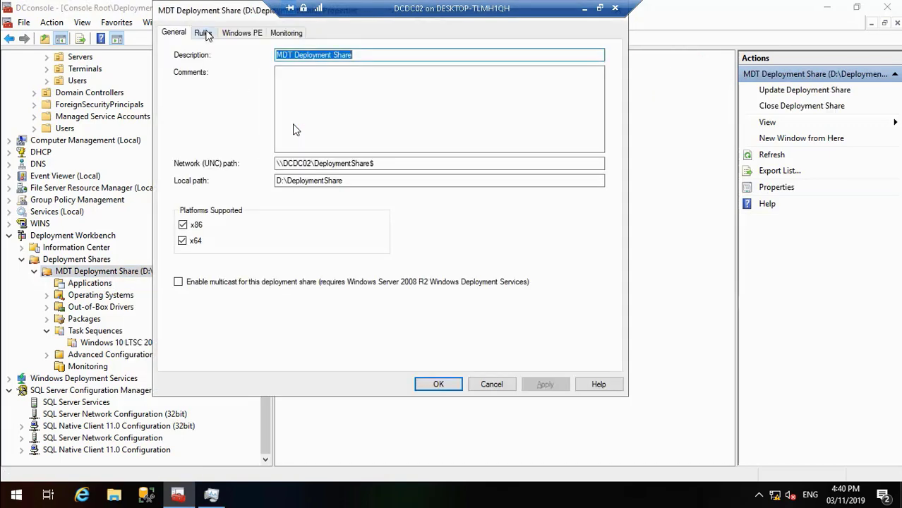
{"action": "left_click", "coordinate": [204, 33]}
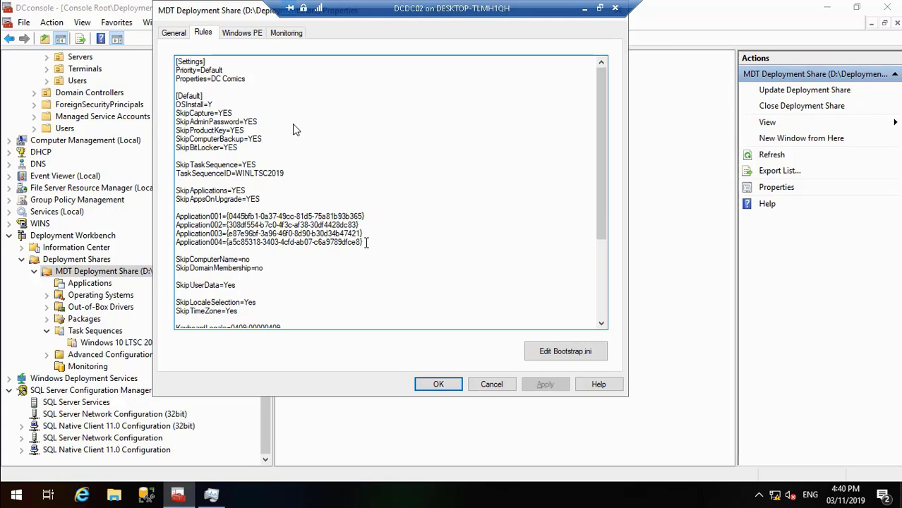
{"action": "key", "text": "BackSpace"}
{"action": "key", "text": "BackSpace"}
{"action": "key", "text": "BackSpace"}
{"action": "key", "text": "BackSpace"}
{"action": "key", "text": "BackSpace"}
{"action": "key", "text": "BackSpace"}
{"action": "key", "text": "BackSpace"}
{"action": "key", "text": "BackSpace"}
{"action": "key", "text": "BackSpace"}
{"action": "key", "text": "BackSpace"}
{"action": "key", "text": "BackSpace"}
{"action": "key", "text": "BackSpace"}
{"action": "key", "text": "BackSpace"}
{"action": "key", "text": "BackSpace"}
{"action": "key", "text": "BackSpace"}
{"action": "key", "text": "BackSpace"}
{"action": "key", "text": "BackSpace"}
{"action": "key", "text": "BackSpace"}
{"action": "key", "text": "BackSpace"}
{"action": "key", "text": "BackSpace"}
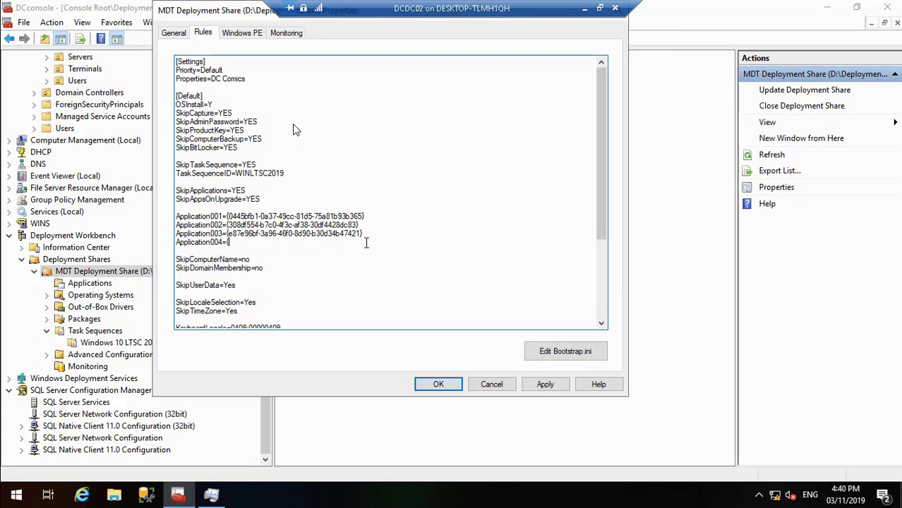
{"action": "key", "text": "ctrl+v"}
Add empty Application005= and Application006= lines below Application004 and apply.
{"action": "key", "text": "Return"}
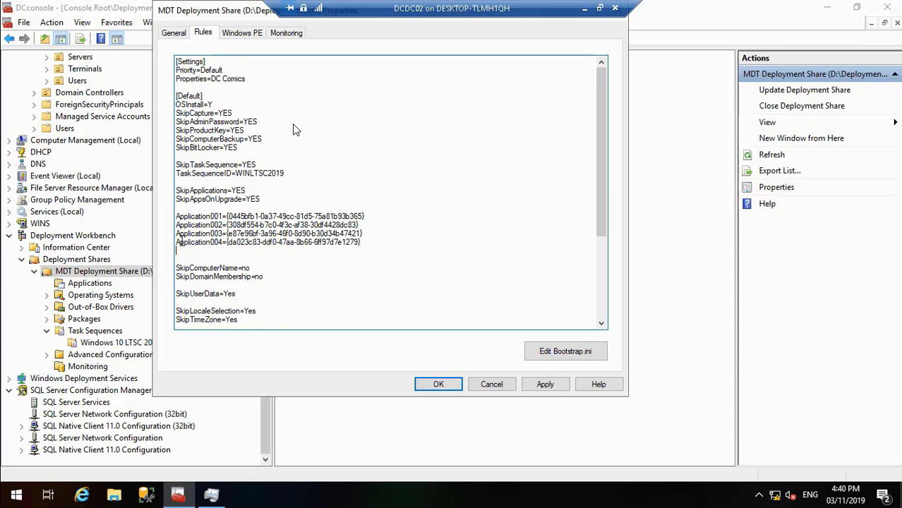
{"action": "key", "text": "shift+Right"}
{"action": "key", "text": "shift+Right"}
{"action": "key", "text": "shift+Right"}
{"action": "key", "text": "shift+Right"}
{"action": "key", "text": "shift+Right"}
{"action": "key", "text": "shift+Right"}
{"action": "key", "text": "shift+Right"}
{"action": "key", "text": "shift+Right"}
{"action": "key", "text": "shift+Right"}
{"action": "key", "text": "shift+Right"}
{"action": "key", "text": "shift+Right"}
{"action": "key", "text": "shift+Right"}
{"action": "key", "text": "shift+Right"}
{"action": "key", "text": "shift+Right"}
{"action": "key", "text": "shift+Right"}
{"action": "key", "text": "ctrl+c"}
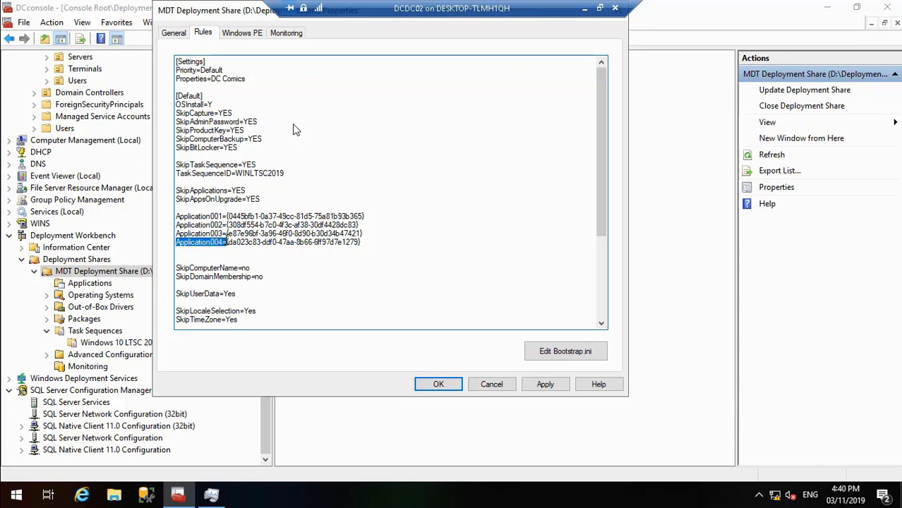
{"action": "key", "text": "End"}
{"action": "key", "text": "Return"}
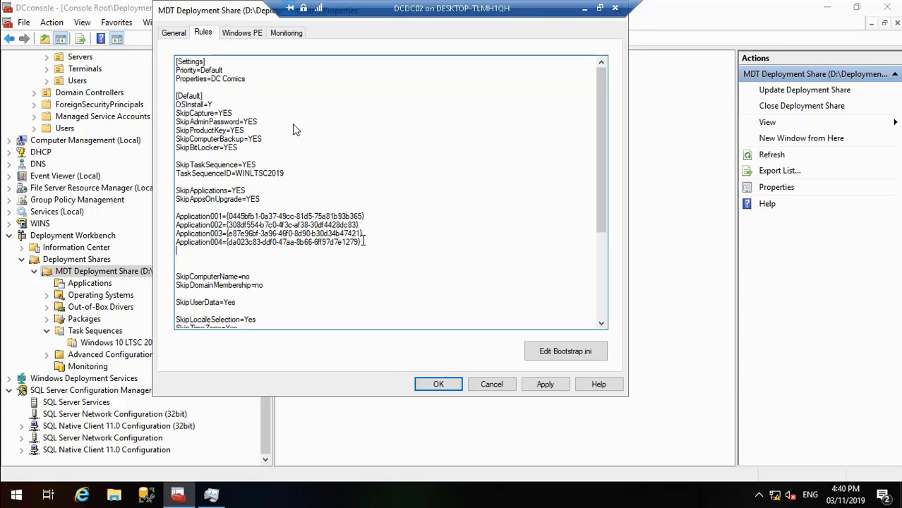
{"action": "key", "text": "ctrl+v"}
{"action": "key", "text": "Return"}
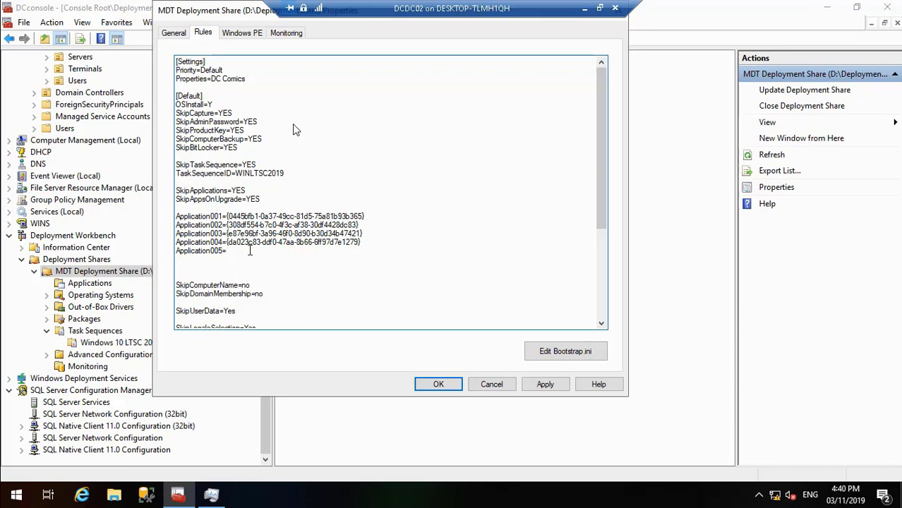
{"action": "key", "text": "ctrl+v"}
{"action": "left_click", "coordinate": [542, 385]}
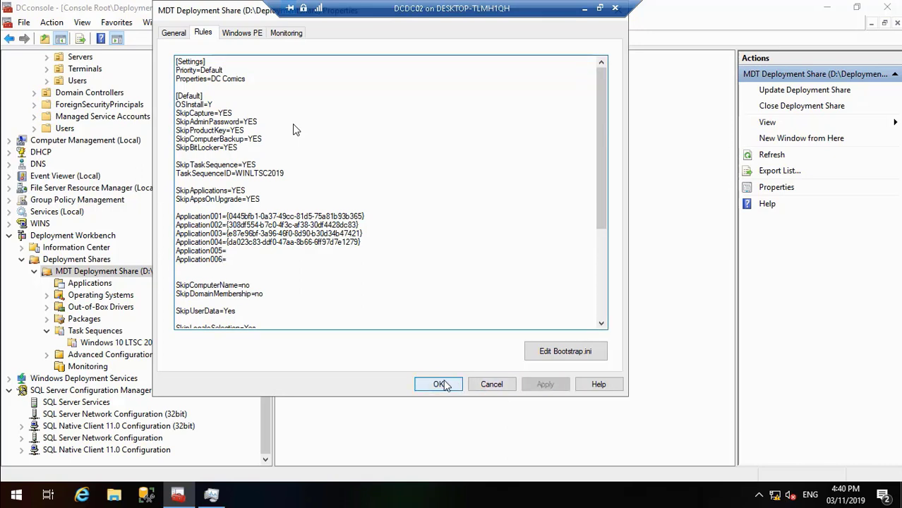
{"action": "left_click", "coordinate": [443, 385]}
Select the Application GUID in FireFox Mozilla's properties.
{"action": "left_click", "coordinate": [92, 285]}
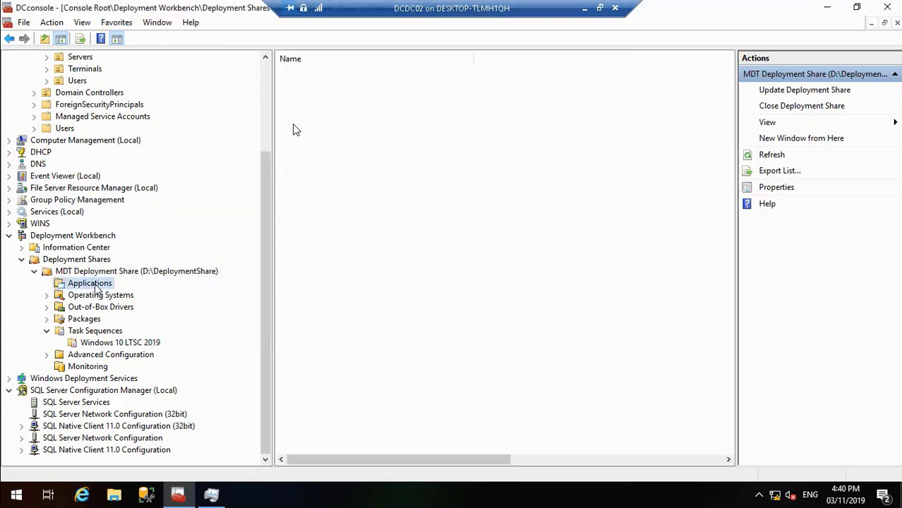
{"action": "left_click", "coordinate": [326, 125]}
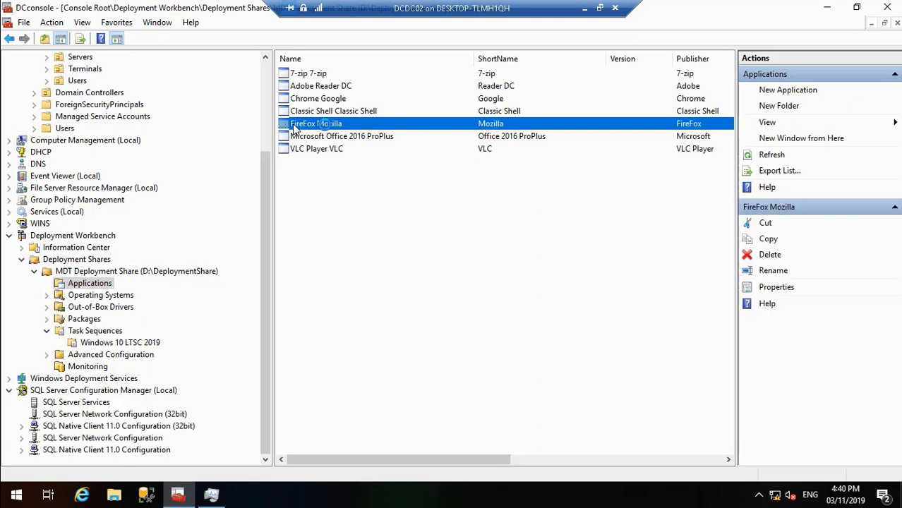
{"action": "right_click", "coordinate": [324, 124]}
{"action": "left_click", "coordinate": [376, 201]}
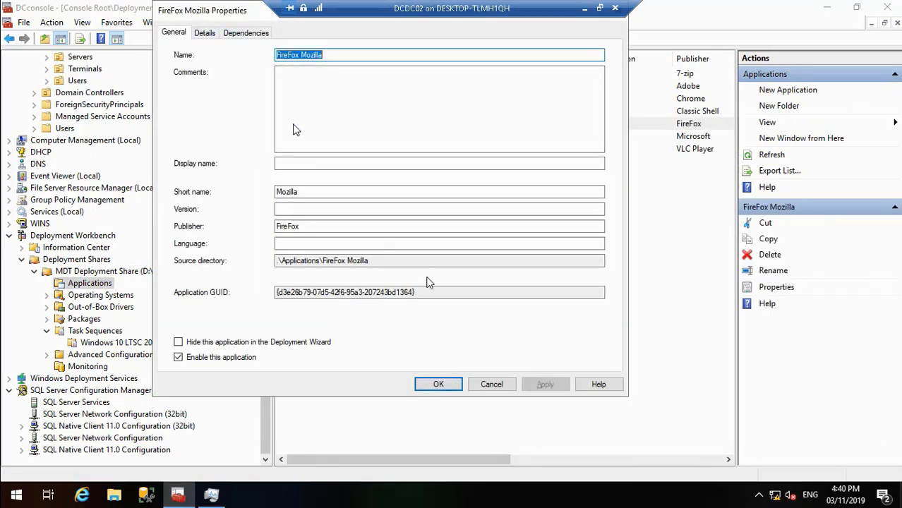
{"action": "left_click_drag", "start_coordinate": [418, 294], "coordinate": [251, 302]}
{"action": "key", "text": "ctrl+c"}
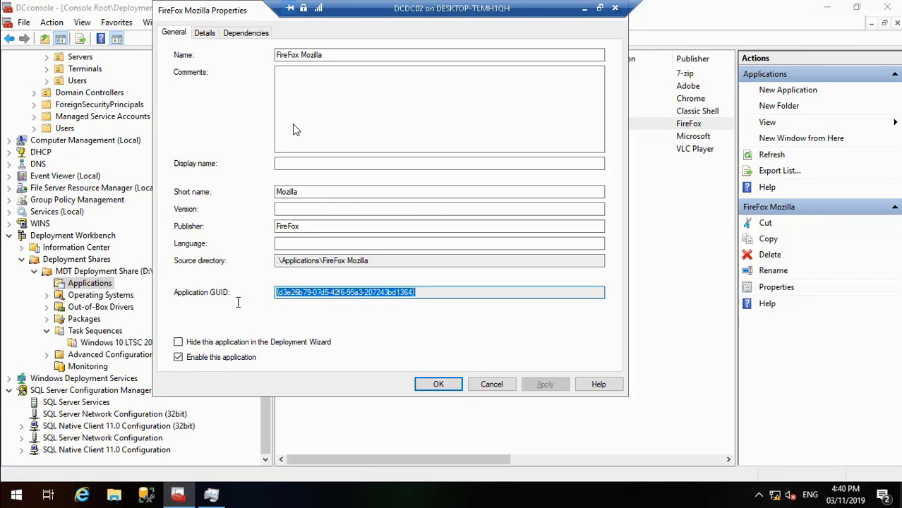
{"action": "left_click", "coordinate": [444, 385]}
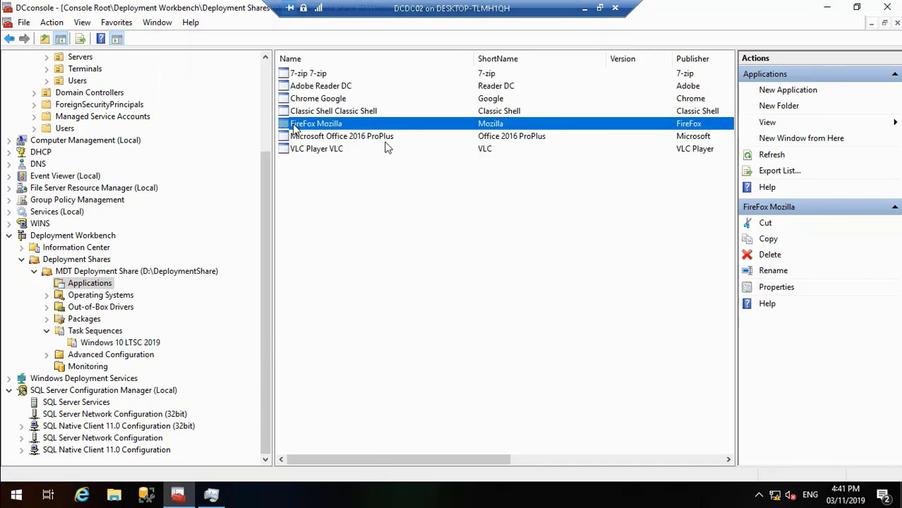
Set Application005 to {d3e26b79-07d5-42f6-95a3-207243bd1364} in the share rules and apply.
{"action": "right_click", "coordinate": [125, 271]}
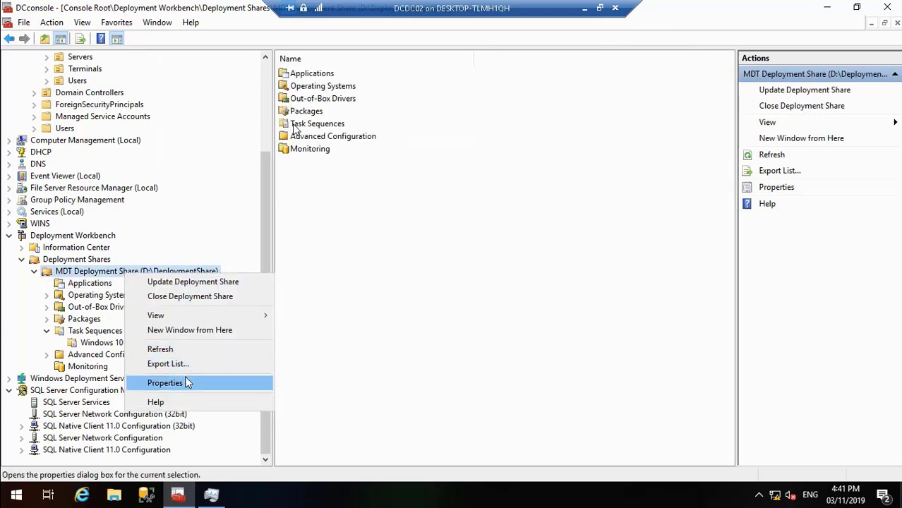
{"action": "left_click", "coordinate": [170, 382]}
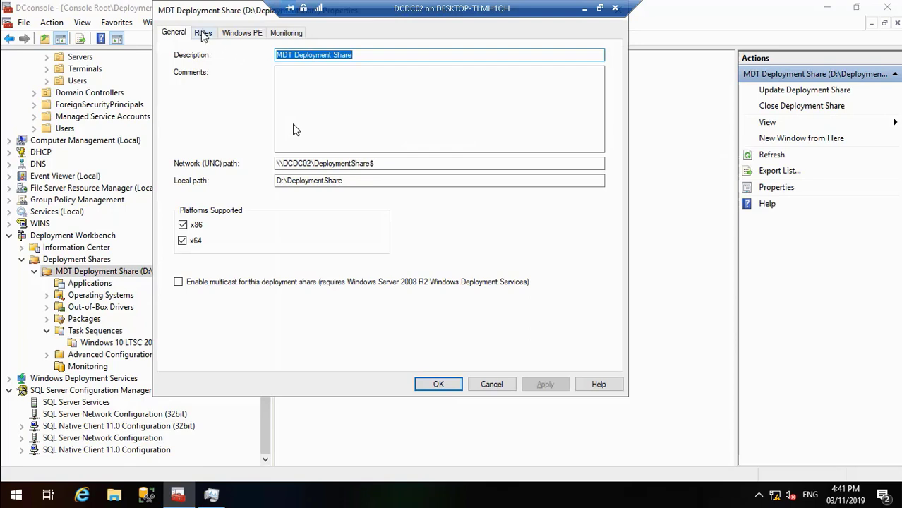
{"action": "left_click", "coordinate": [203, 33]}
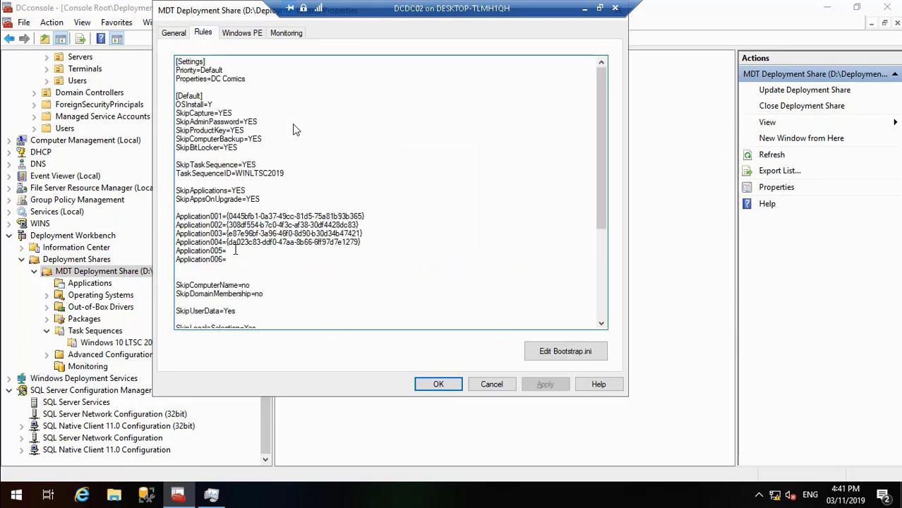
{"action": "key", "text": "ctrl+v"}
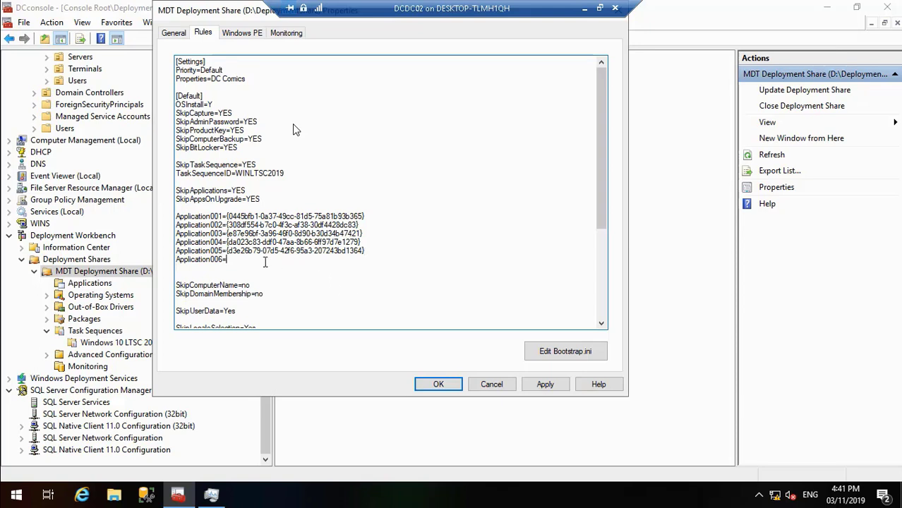
{"action": "left_click", "coordinate": [544, 387]}
{"action": "left_click", "coordinate": [438, 385]}
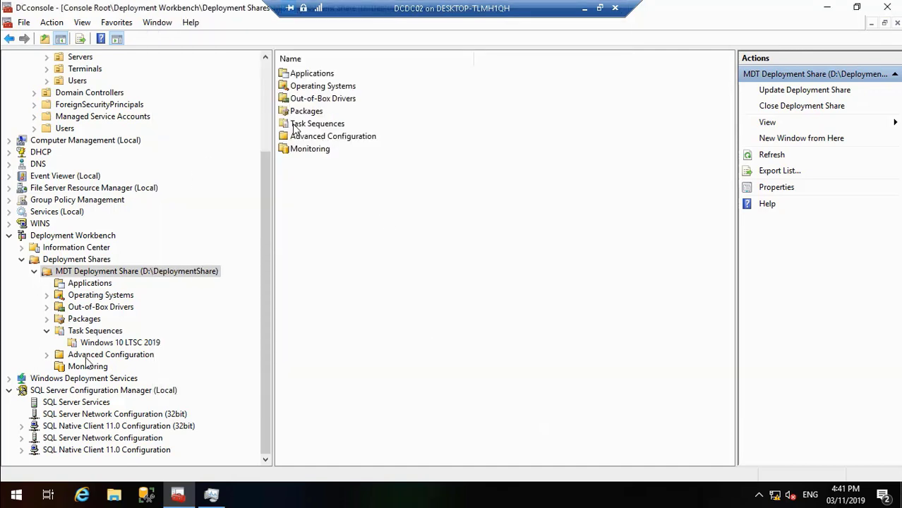
Select the Application GUID in Microsoft Office 2016 ProPlus's properties.
{"action": "left_click", "coordinate": [99, 283]}
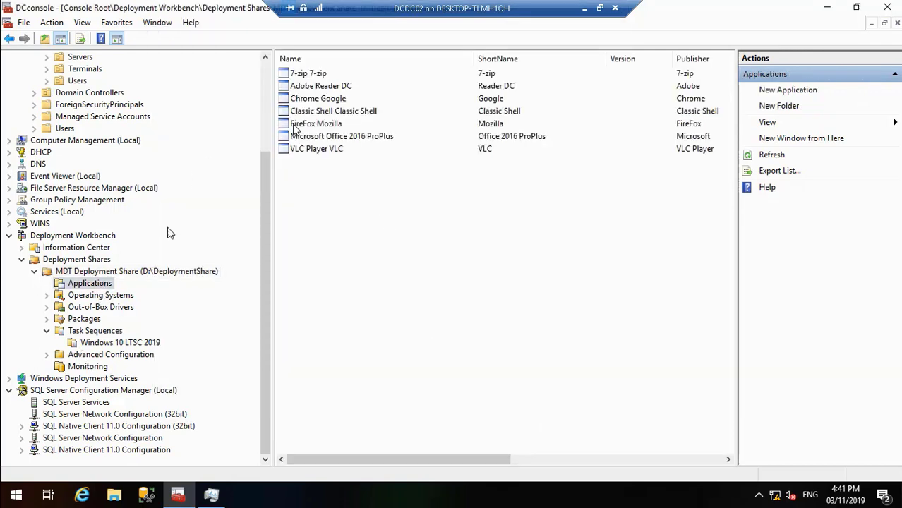
{"action": "right_click", "coordinate": [357, 138]}
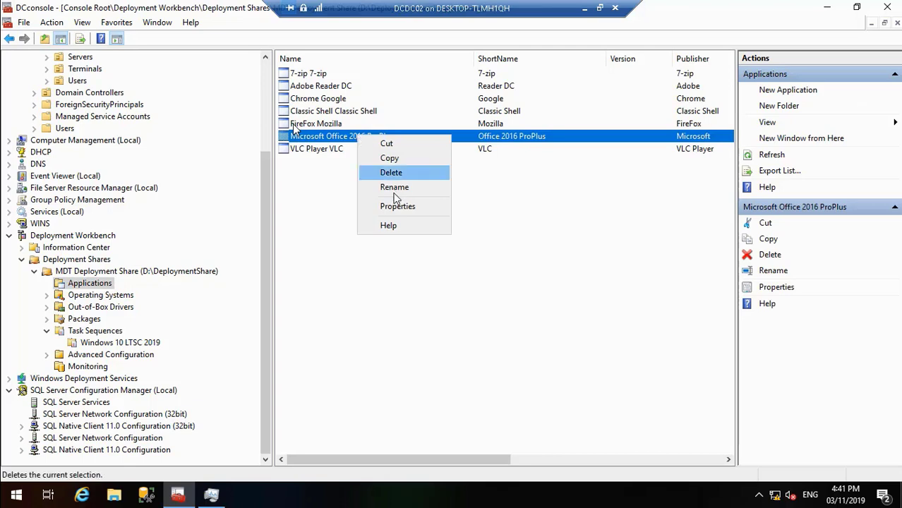
{"action": "left_click", "coordinate": [395, 204]}
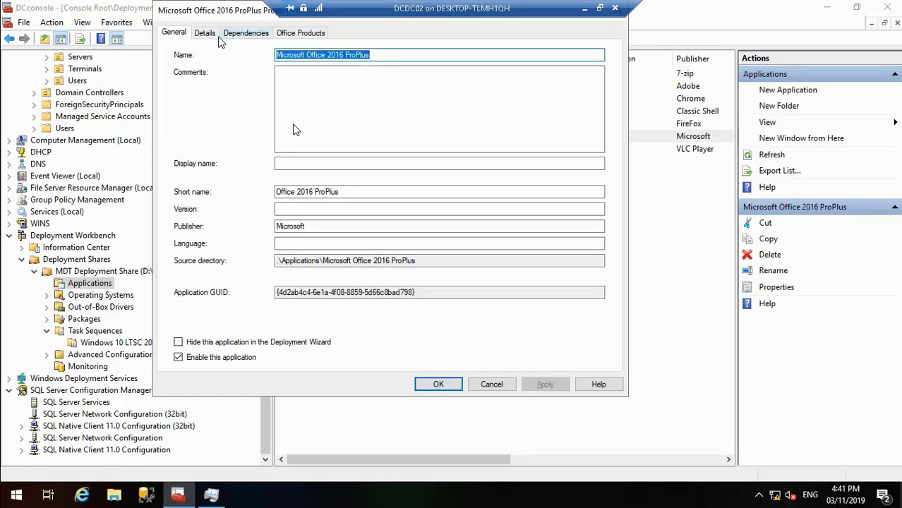
{"action": "left_click_drag", "start_coordinate": [420, 291], "coordinate": [202, 306]}
{"action": "key", "text": "ctrl+c"}
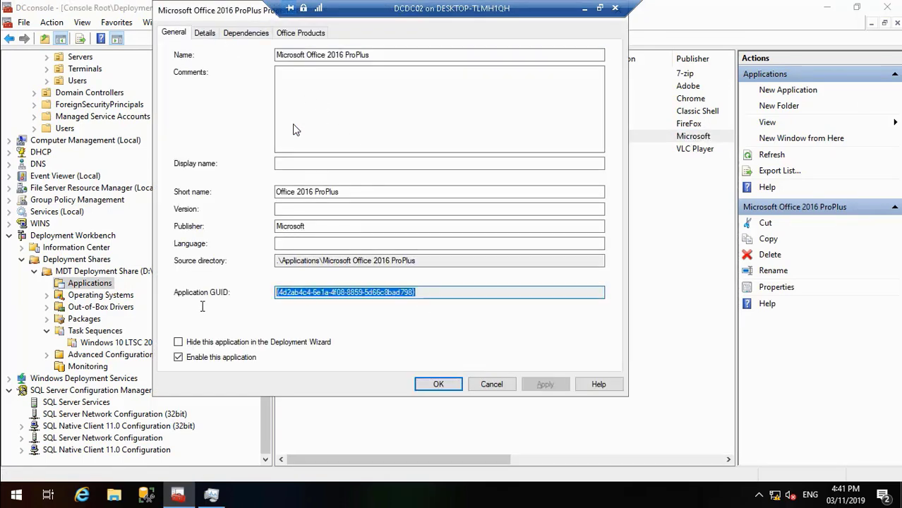
{"action": "left_click", "coordinate": [439, 385]}
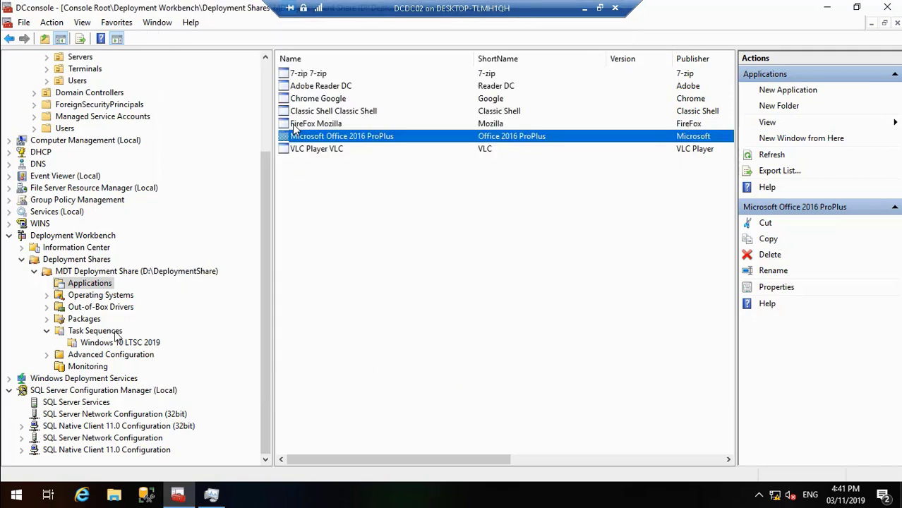
Set Application006 to {4d2ab4c4-6e1a-4f08-8859-5d66c8bad798} in the share rules.
{"action": "left_click", "coordinate": [117, 343]}
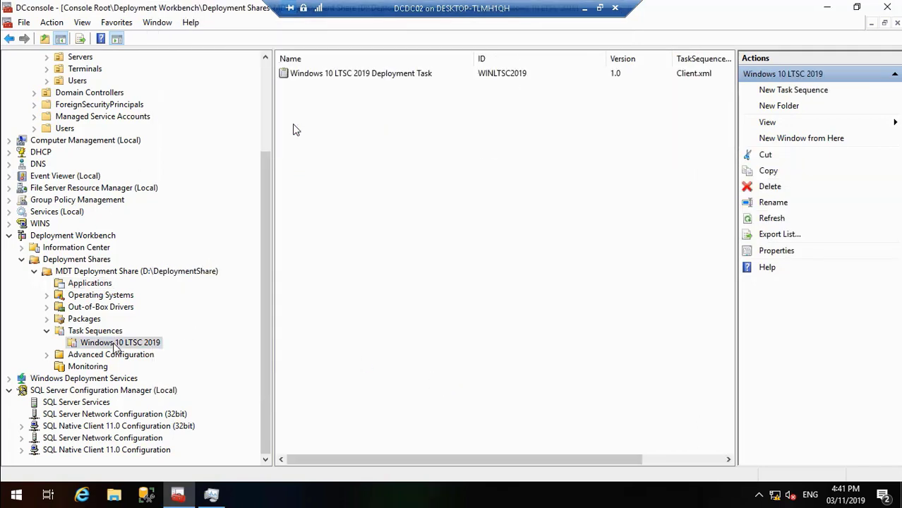
{"action": "left_click", "coordinate": [123, 274]}
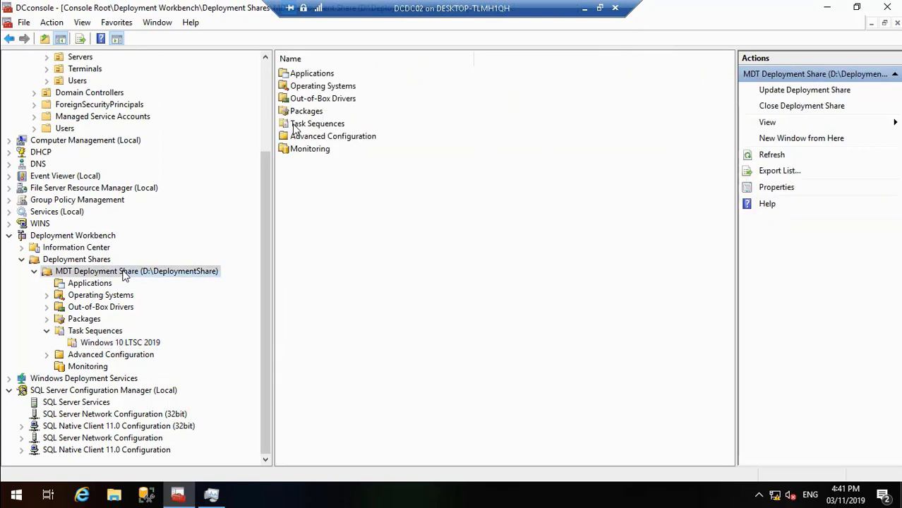
{"action": "right_click", "coordinate": [123, 273]}
{"action": "left_click", "coordinate": [195, 379]}
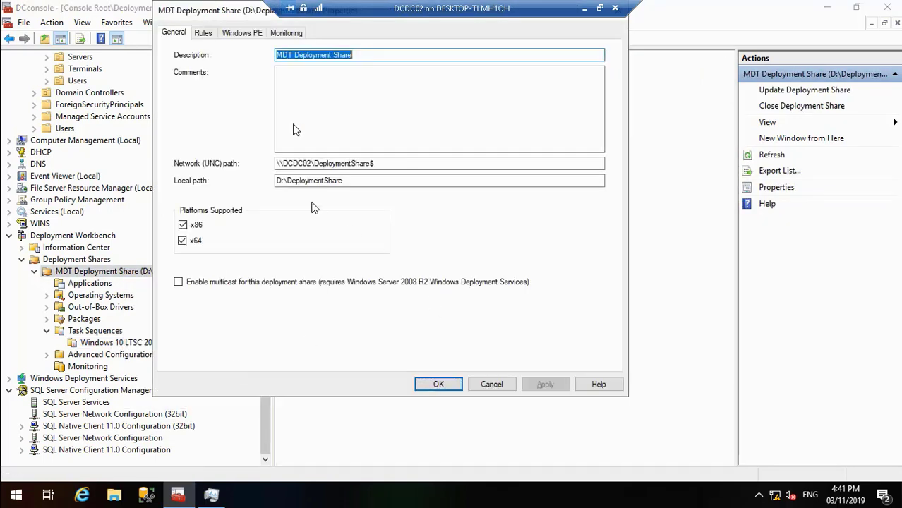
{"action": "left_click", "coordinate": [203, 33]}
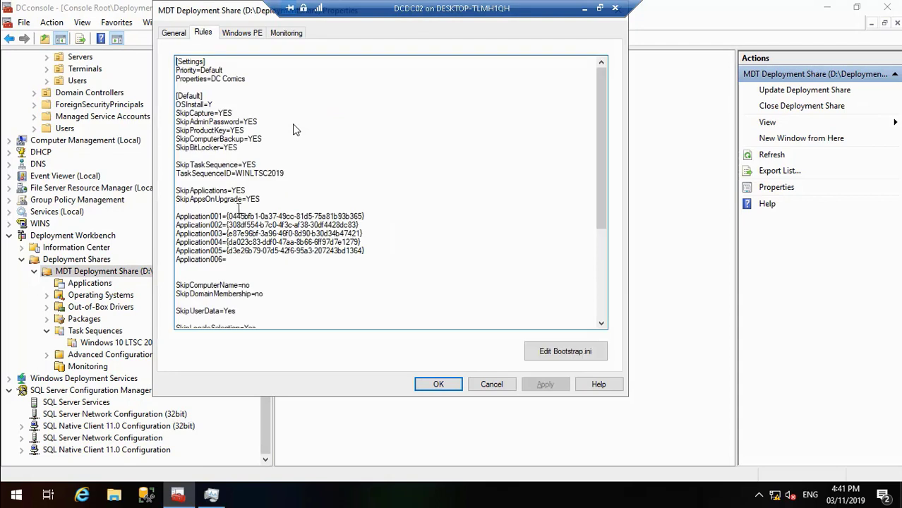
{"action": "left_click", "coordinate": [230, 266]}
{"action": "key", "text": "ctrl+v"}
Add an Application007= line below Application006 and apply the rules.
{"action": "key", "text": "Return"}
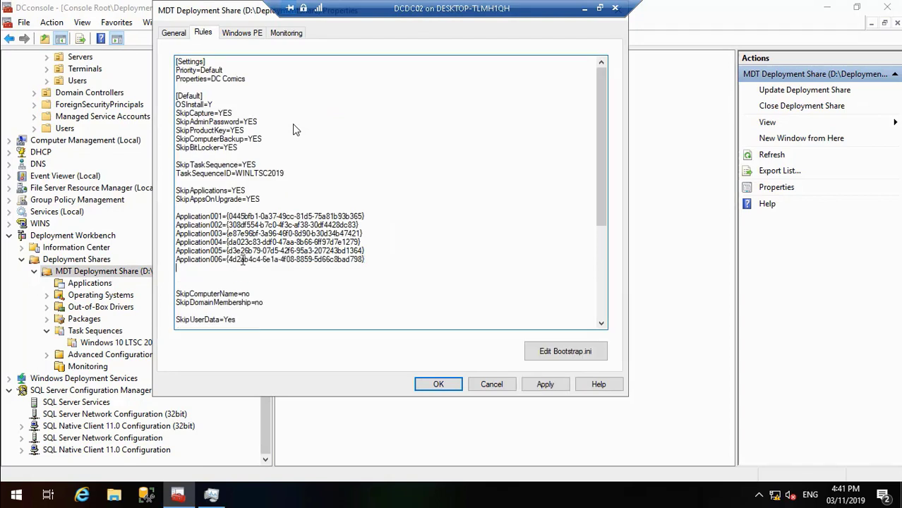
{"action": "left_click_drag", "start_coordinate": [176, 259], "coordinate": [225, 260]}
{"action": "key", "text": "ctrl+c"}
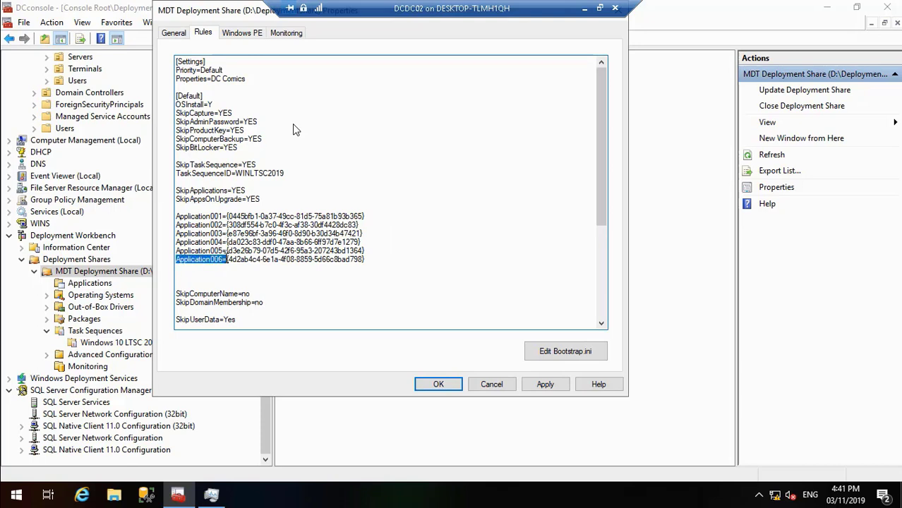
{"action": "left_click", "coordinate": [366, 260]}
{"action": "key", "text": "Return"}
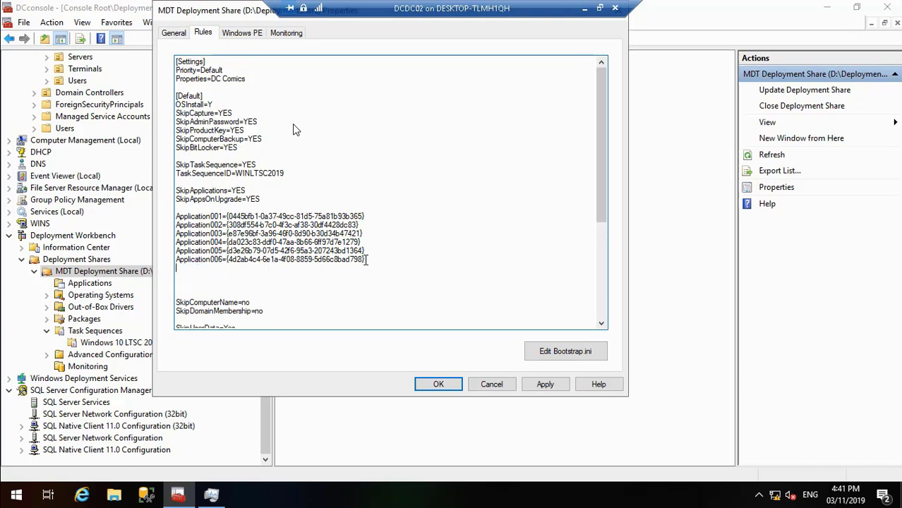
{"action": "key", "text": "ctrl+v"}
{"action": "left_click", "coordinate": [545, 385]}
{"action": "left_click", "coordinate": [431, 388]}
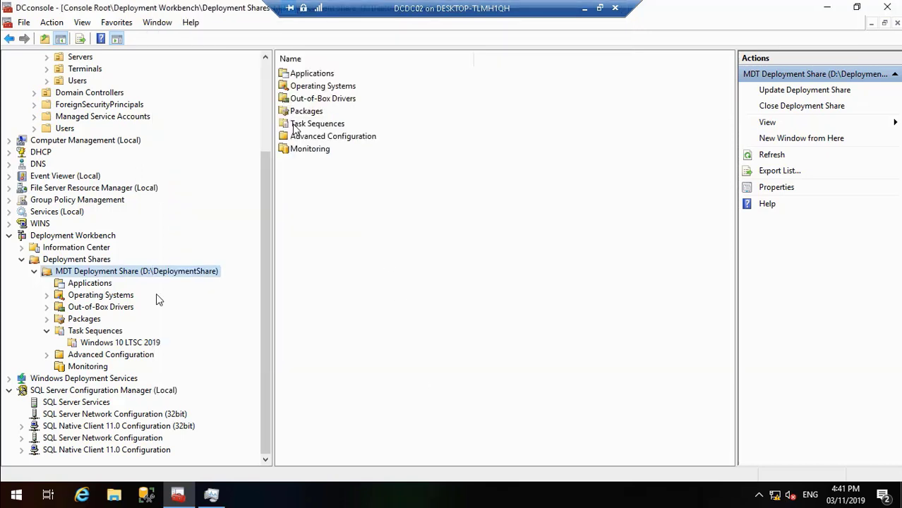
{"action": "left_click", "coordinate": [104, 295]}
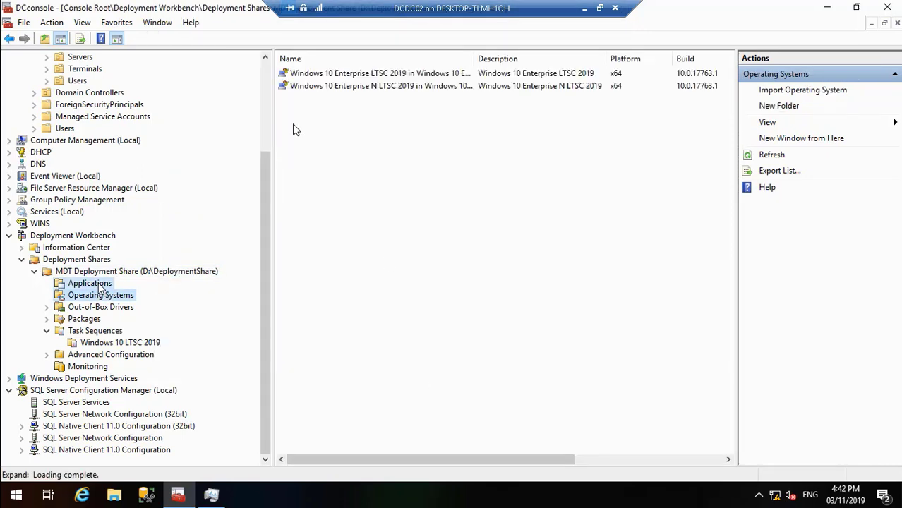
{"action": "left_click", "coordinate": [101, 290]}
{"action": "left_click", "coordinate": [324, 148]}
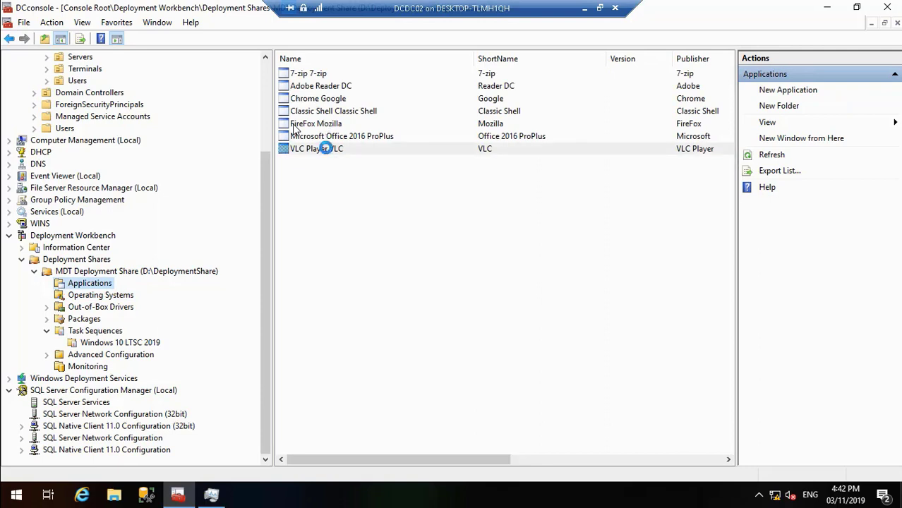
{"action": "right_click", "coordinate": [325, 148]}
{"action": "left_click", "coordinate": [387, 218]}
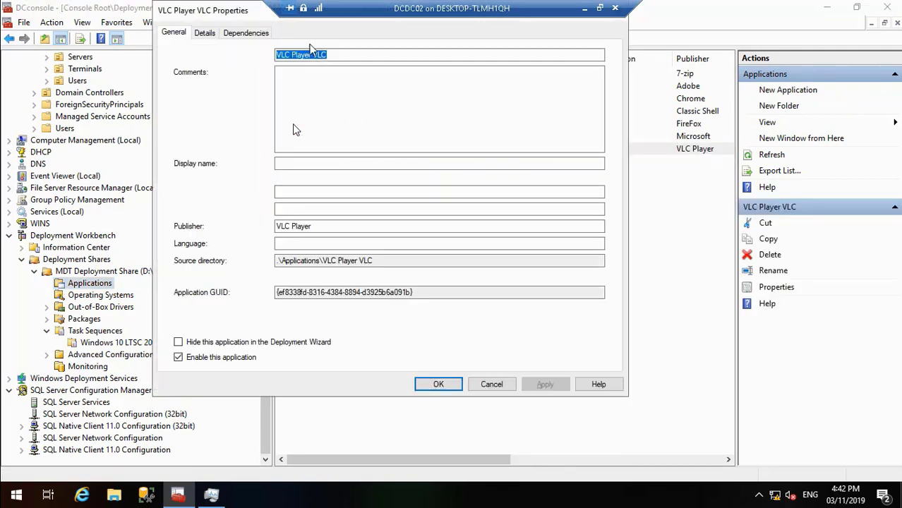
{"action": "left_click", "coordinate": [206, 33]}
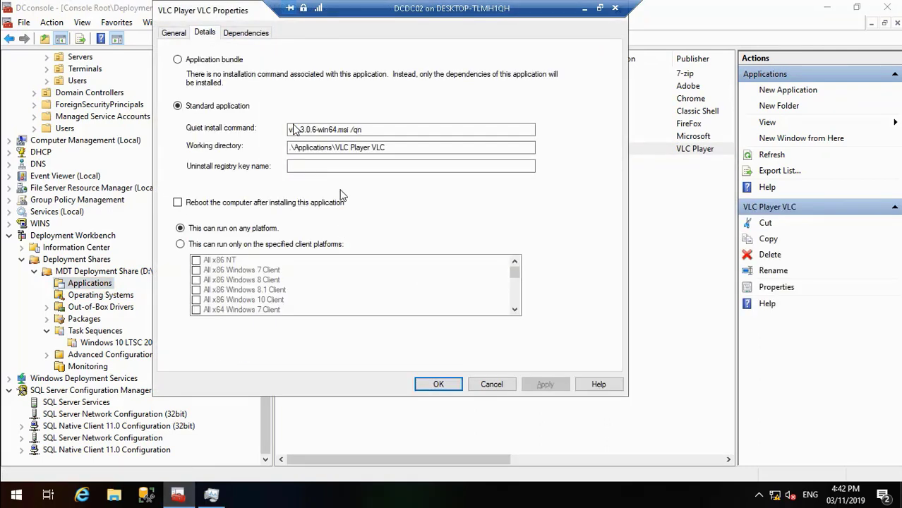
{"action": "left_click", "coordinate": [174, 34]}
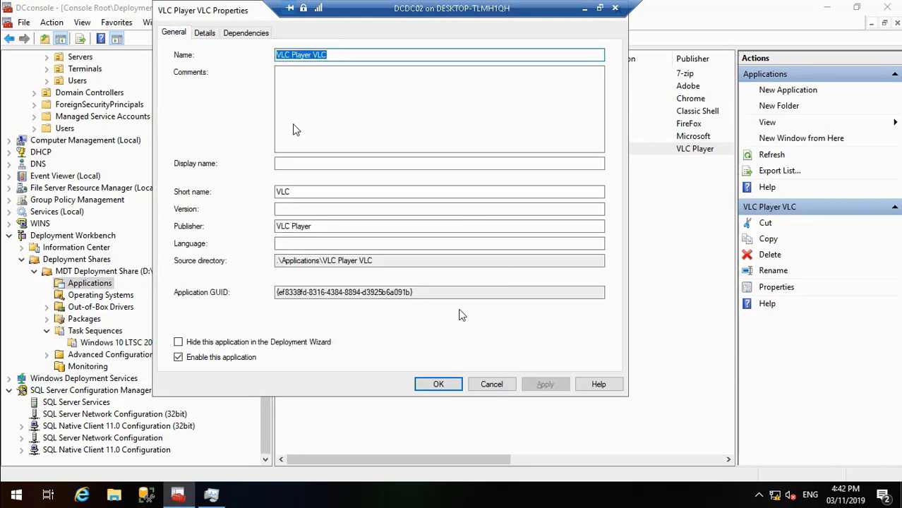
{"action": "left_click_drag", "start_coordinate": [421, 292], "coordinate": [266, 287]}
{"action": "key", "text": "ctrl+c"}
{"action": "left_click", "coordinate": [444, 385]}
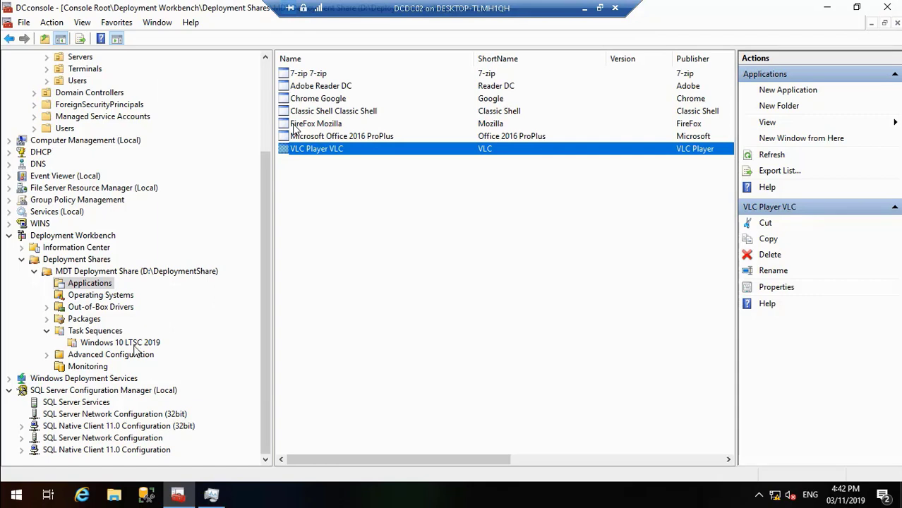
{"action": "left_click", "coordinate": [134, 345]}
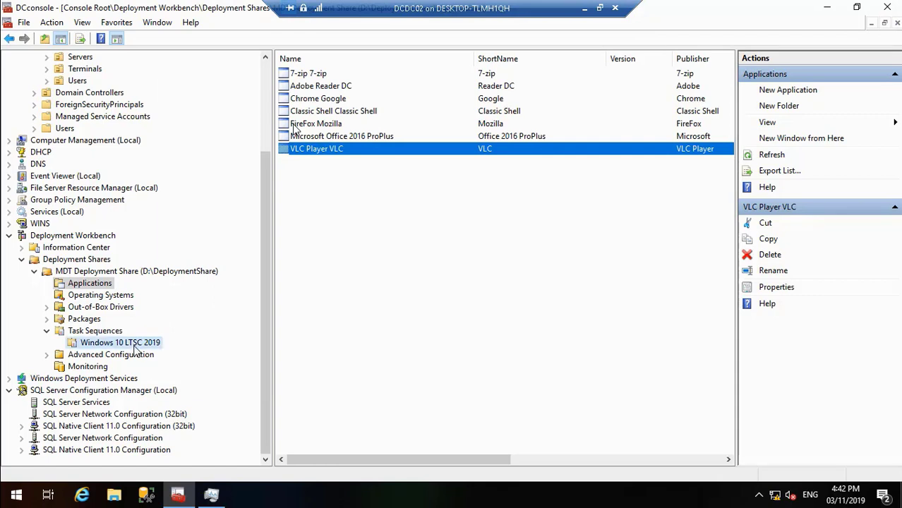
Paste VLC Player's GUID after Application007= in the share rules and apply.
{"action": "left_click", "coordinate": [118, 271]}
{"action": "right_click", "coordinate": [119, 271]}
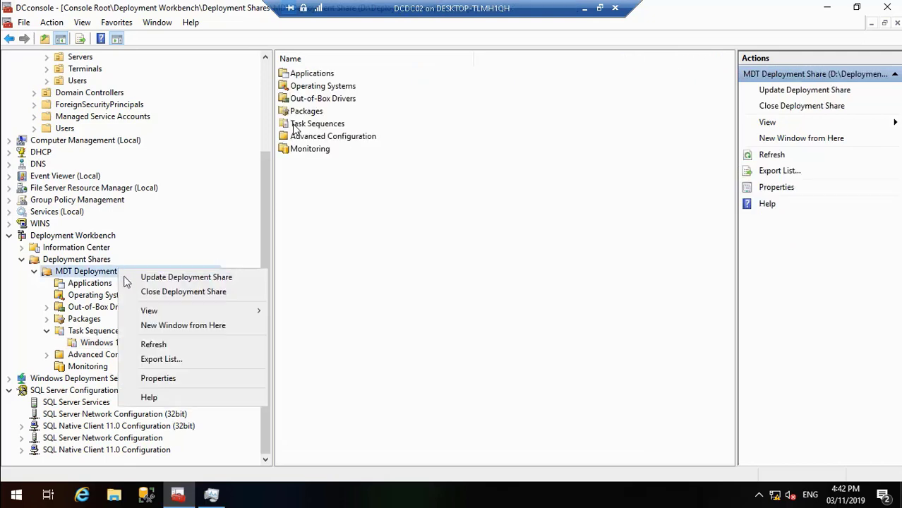
{"action": "left_click", "coordinate": [188, 379]}
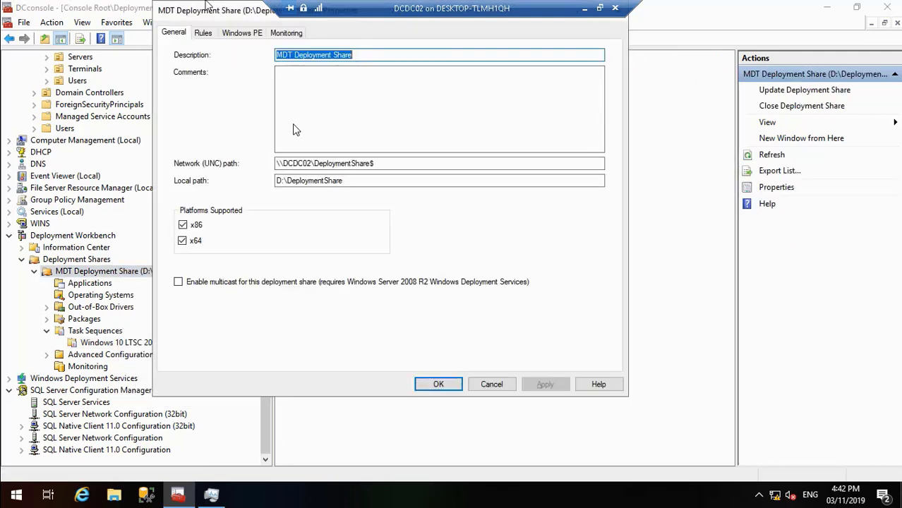
{"action": "left_click", "coordinate": [203, 33]}
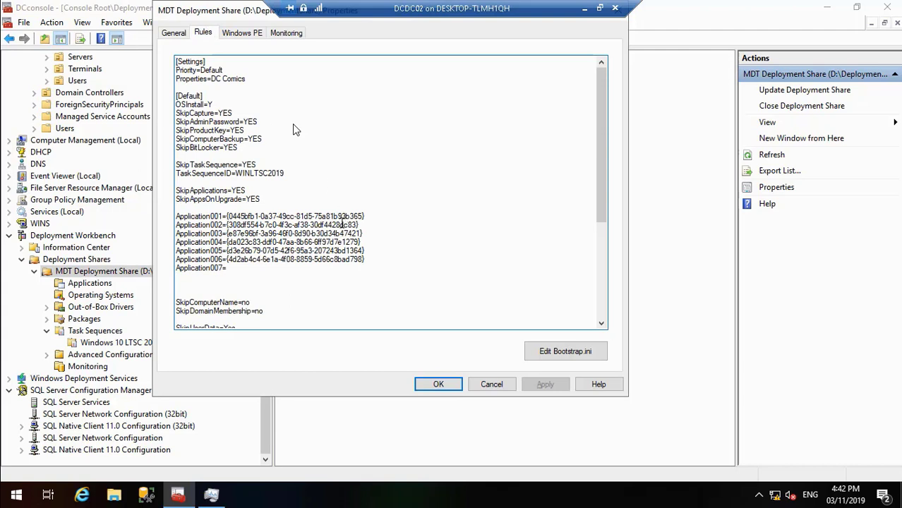
{"action": "left_click", "coordinate": [274, 271]}
{"action": "key", "text": "ctrl+v"}
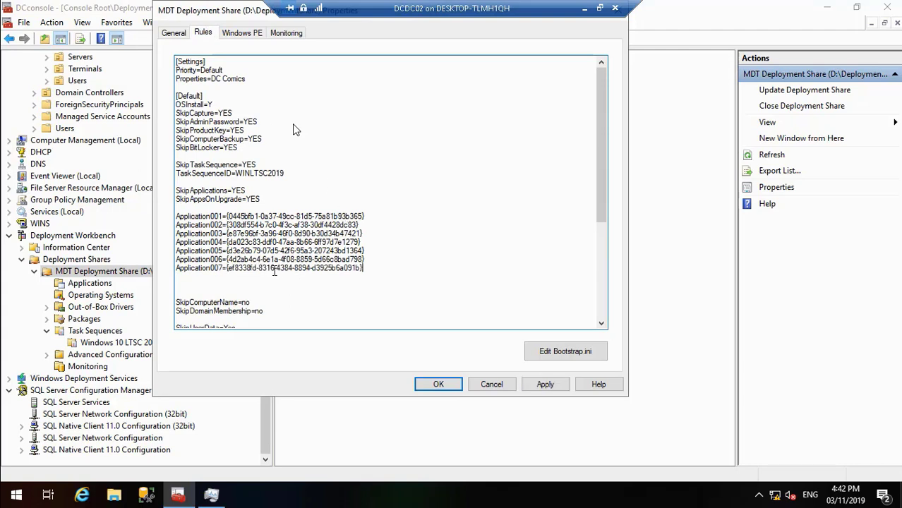
{"action": "left_click", "coordinate": [541, 385]}
Delete the stray blank line below Application007, then apply and close the properties.
{"action": "left_click", "coordinate": [602, 323]}
{"action": "left_click", "coordinate": [602, 323]}
{"action": "left_click", "coordinate": [602, 325]}
{"action": "left_click", "coordinate": [602, 325]}
{"action": "left_click", "coordinate": [602, 325]}
{"action": "left_click", "coordinate": [602, 324]}
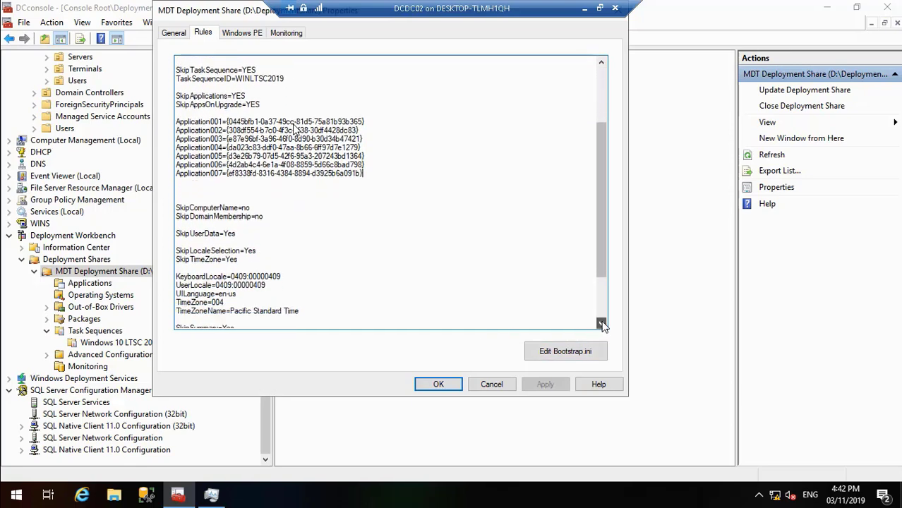
{"action": "left_click", "coordinate": [601, 324]}
{"action": "left_click", "coordinate": [602, 325]}
{"action": "left_click", "coordinate": [602, 324]}
{"action": "left_click", "coordinate": [601, 325]}
{"action": "left_click", "coordinate": [602, 324]}
{"action": "left_click", "coordinate": [602, 325]}
{"action": "left_click", "coordinate": [602, 325]}
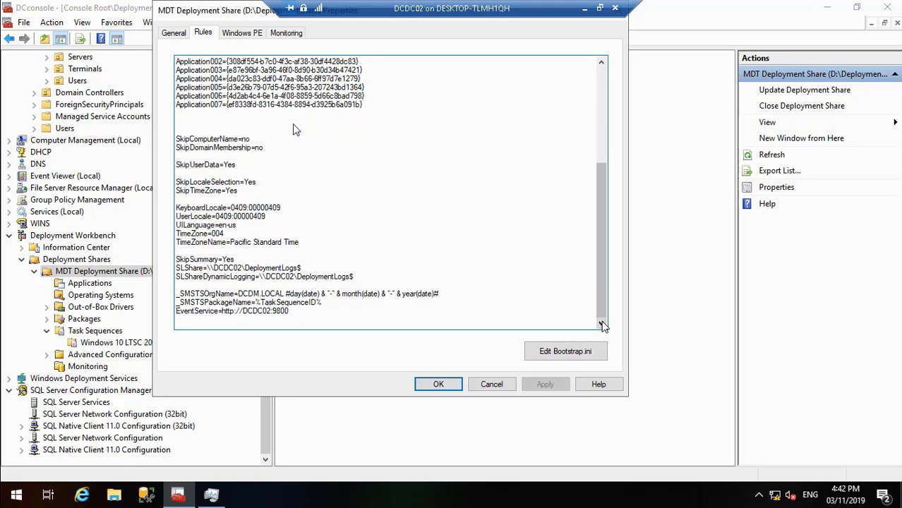
{"action": "left_click", "coordinate": [601, 86]}
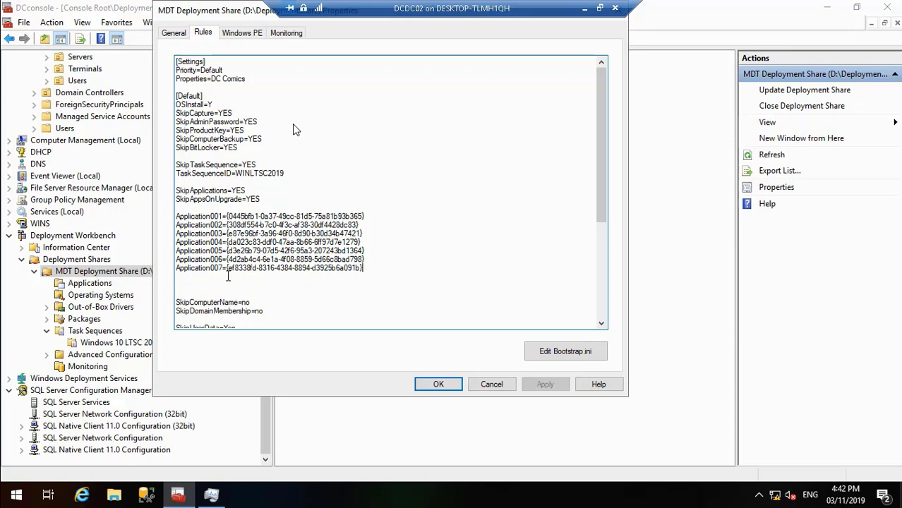
{"action": "key", "text": "Delete"}
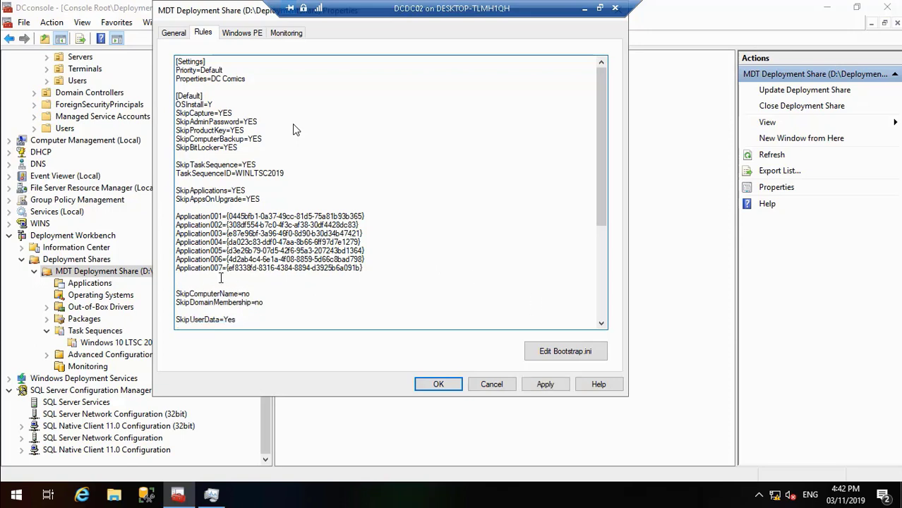
{"action": "key", "text": "Delete"}
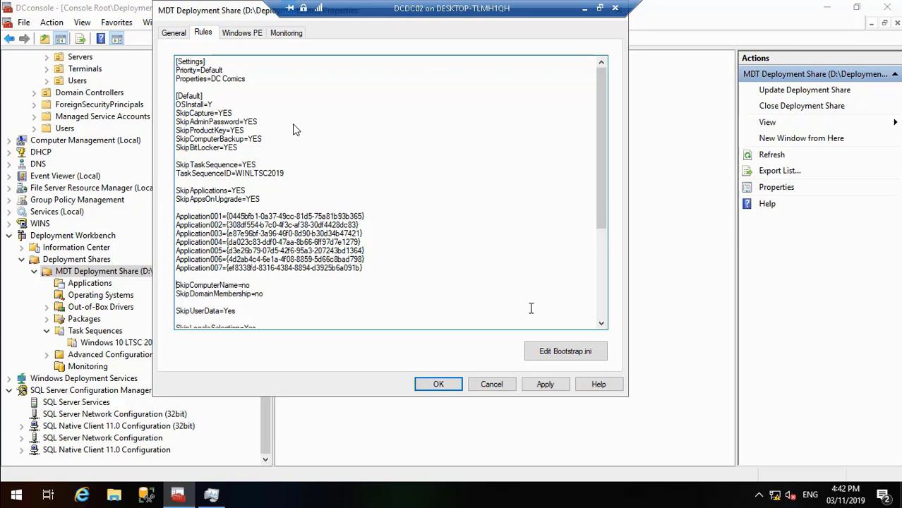
{"action": "left_click", "coordinate": [600, 322]}
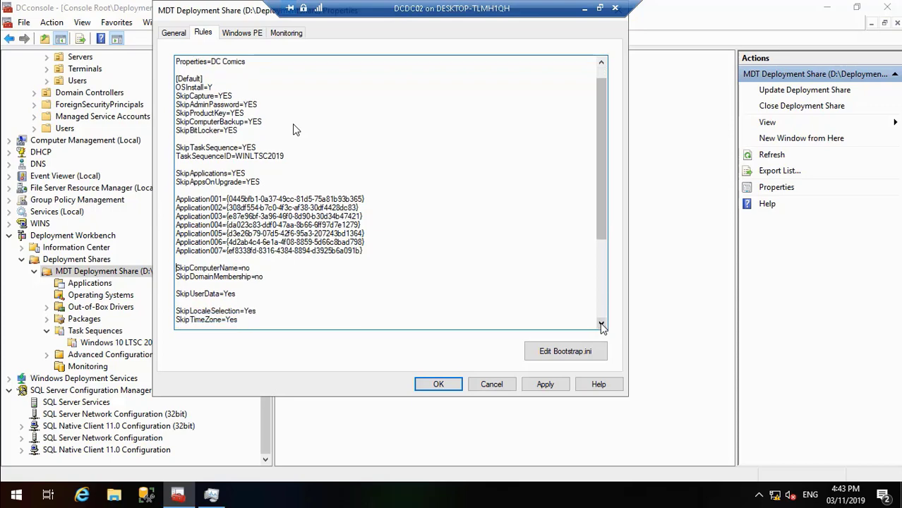
{"action": "left_click_drag", "start_coordinate": [600, 324], "coordinate": [602, 325]}
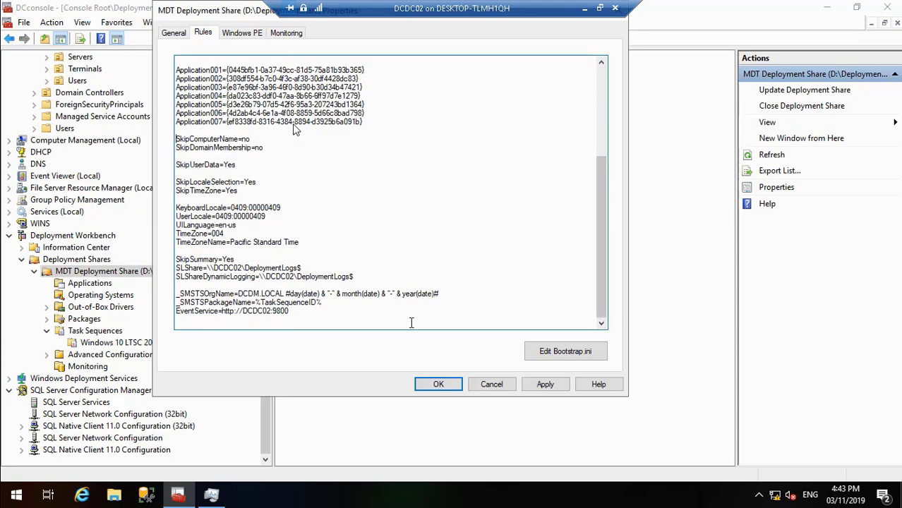
{"action": "left_click", "coordinate": [337, 311]}
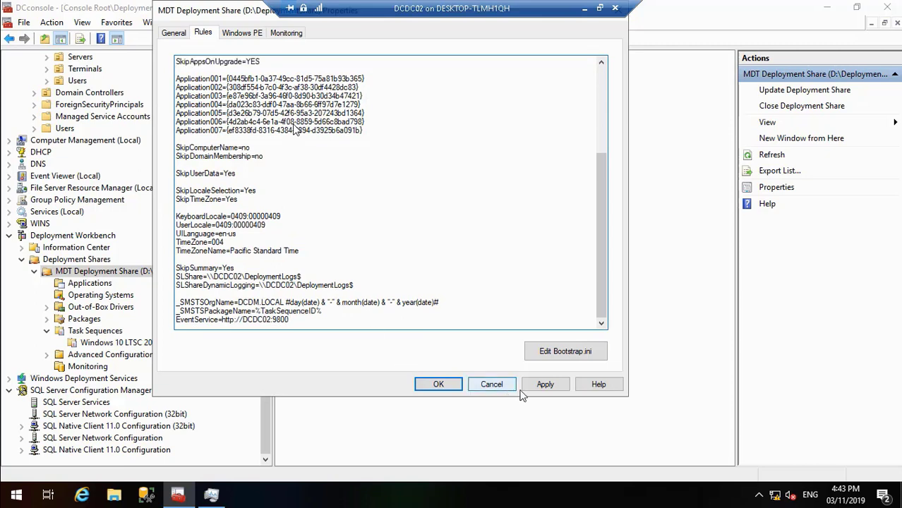
{"action": "left_click", "coordinate": [542, 390]}
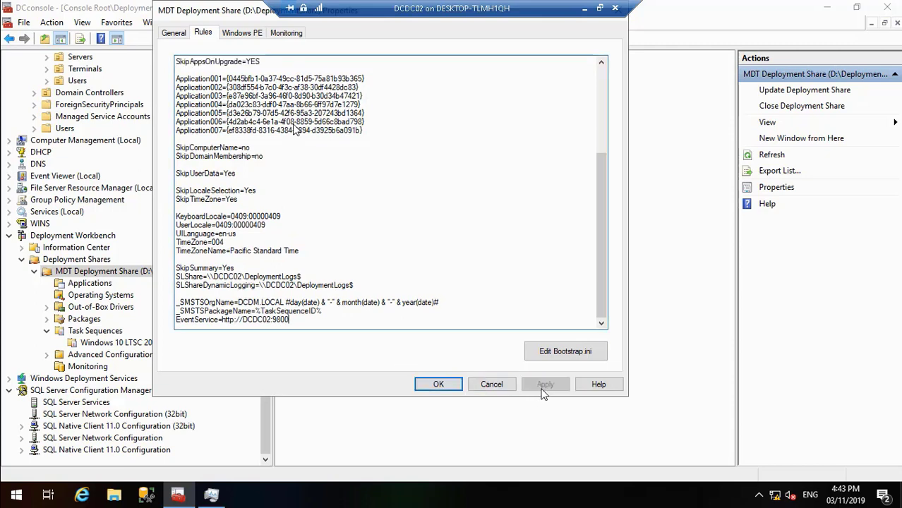
{"action": "left_click", "coordinate": [444, 387]}
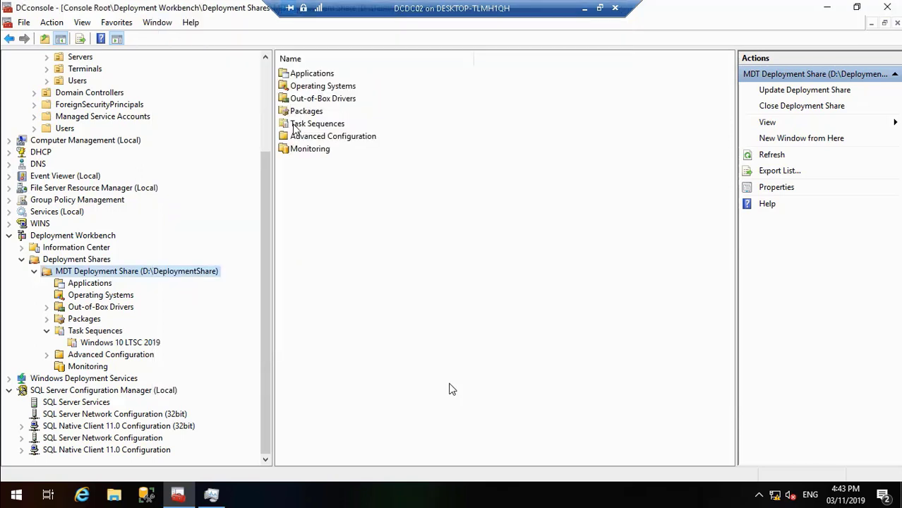
Reopen the deployment share's properties and review its Rules and Bootstrap.ini settings.
{"action": "right_click", "coordinate": [176, 276]}
{"action": "left_click", "coordinate": [231, 381]}
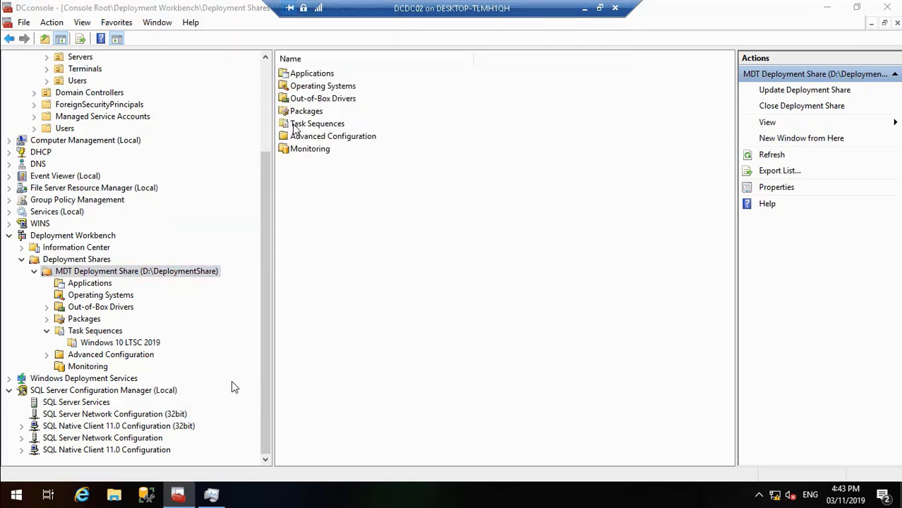
{"action": "left_click", "coordinate": [203, 33]}
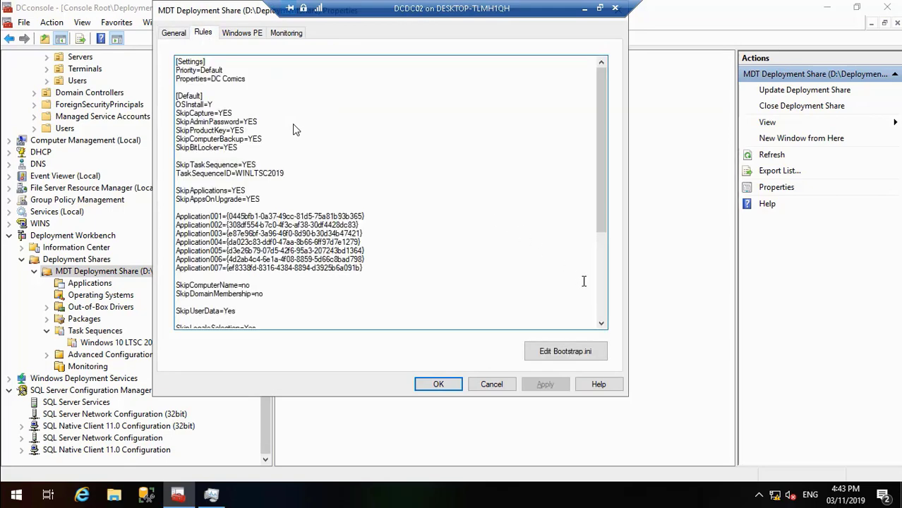
{"action": "scroll", "coordinate": [597, 304], "scroll_direction": "down", "scroll_amount": 5}
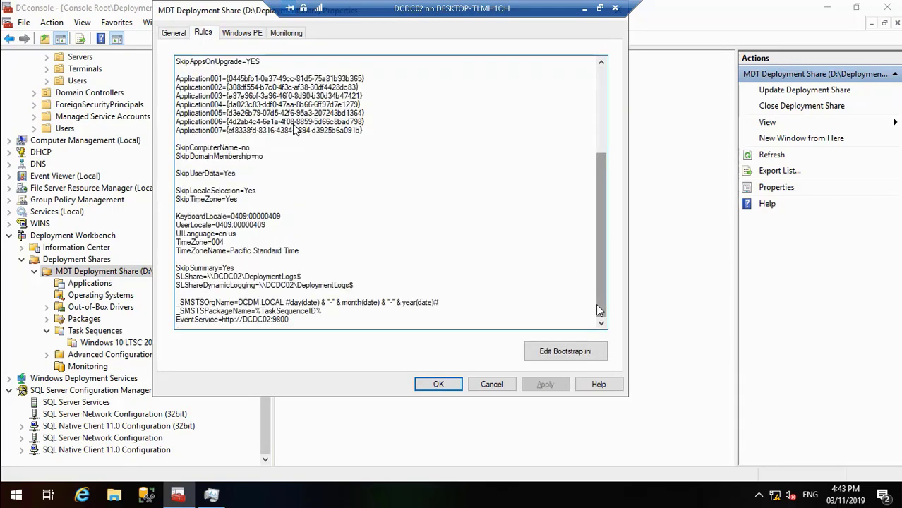
{"action": "left_click", "coordinate": [578, 353]}
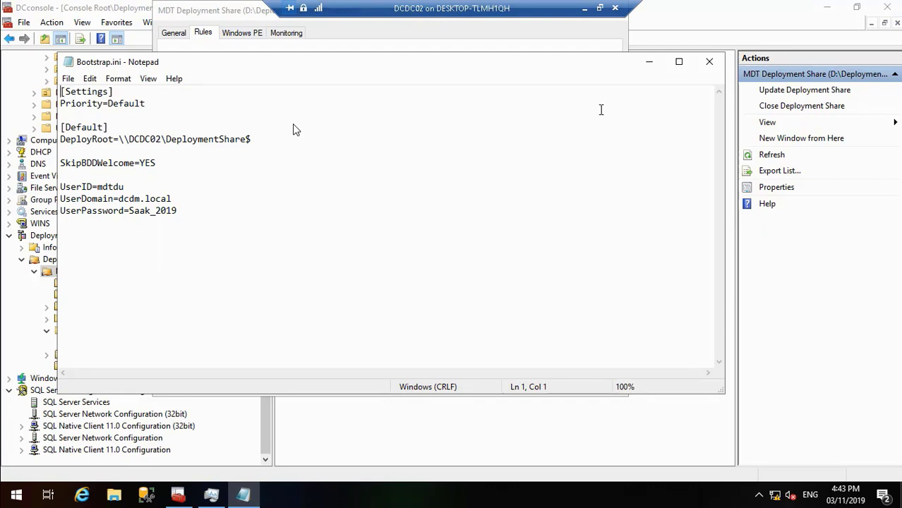
{"action": "left_click", "coordinate": [710, 62]}
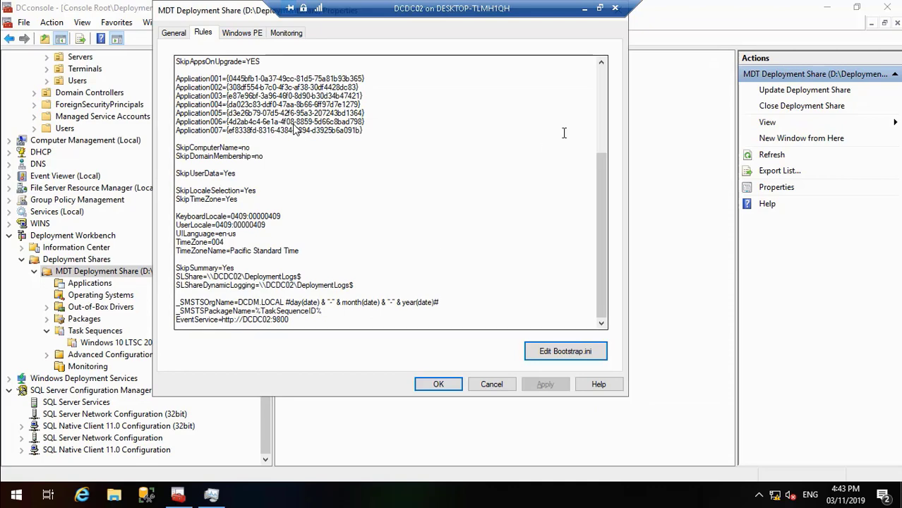
{"action": "left_click", "coordinate": [598, 78]}
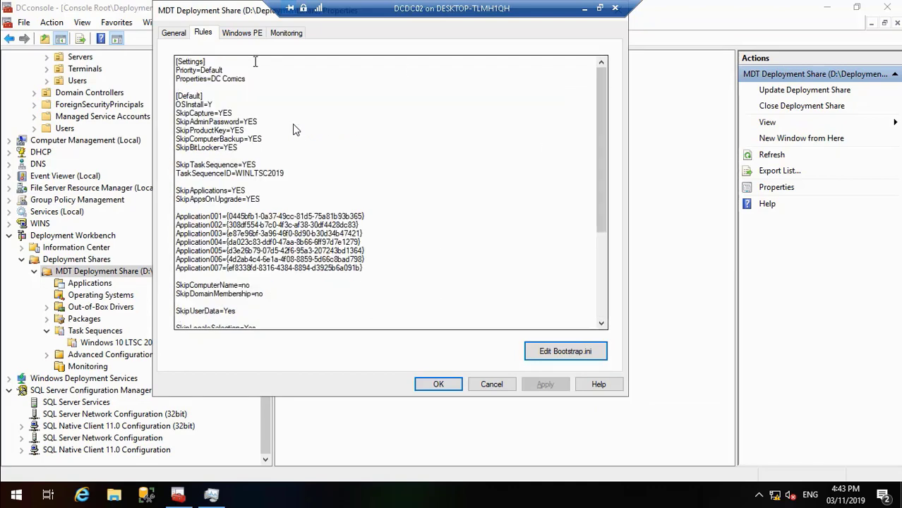
Review the Windows PE and Monitoring settings, then close the properties window with OK.
{"action": "left_click", "coordinate": [240, 34]}
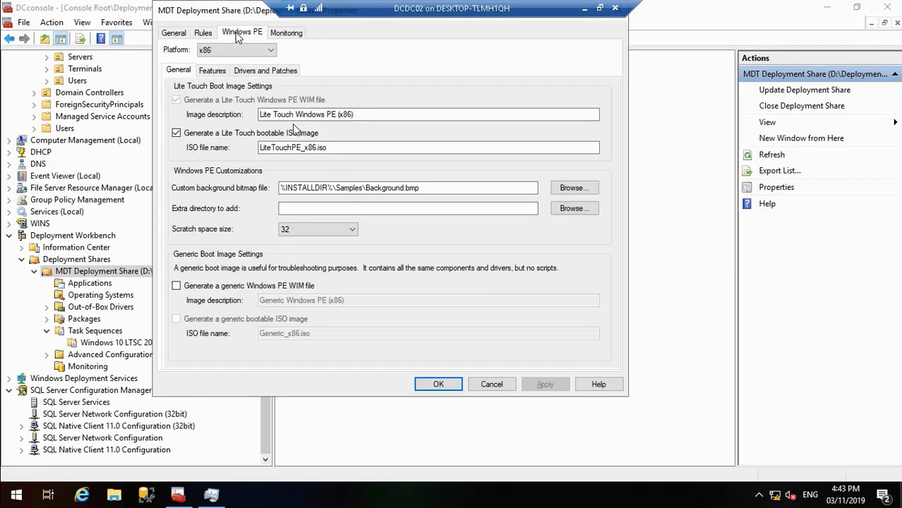
{"action": "left_click", "coordinate": [287, 33]}
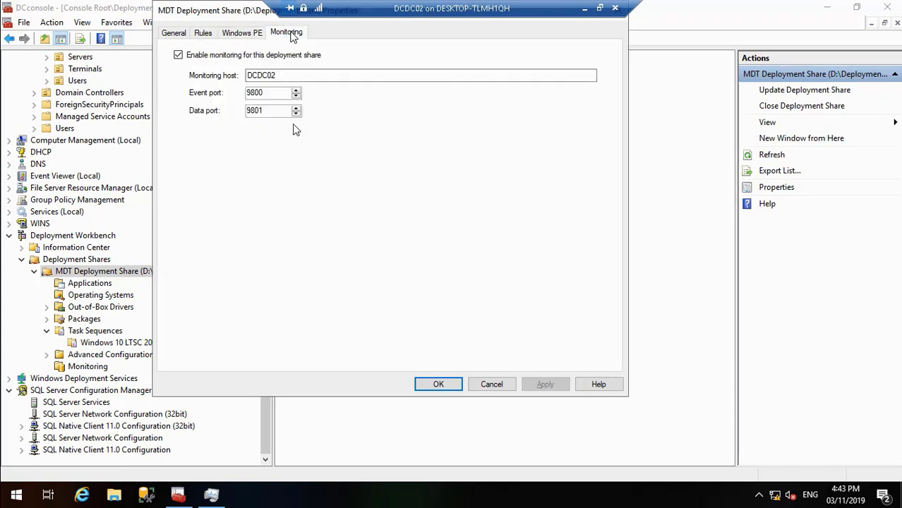
{"action": "left_click", "coordinate": [434, 388]}
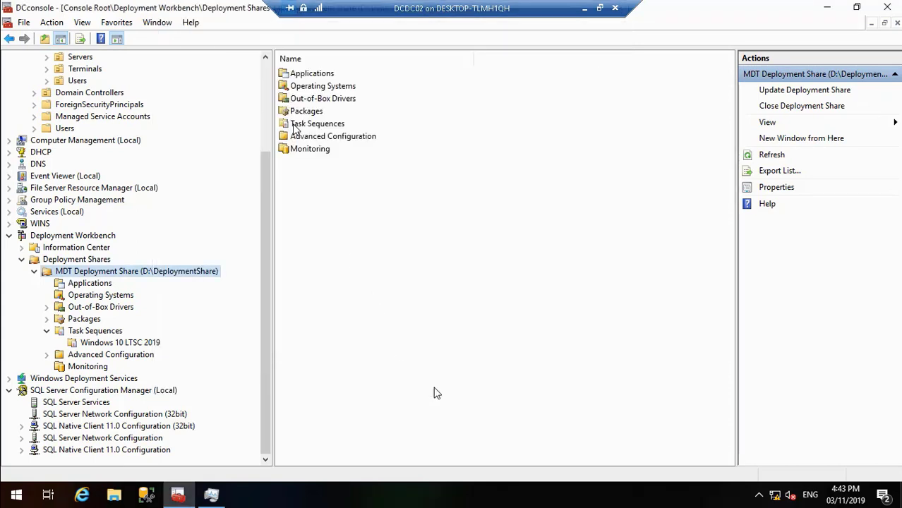
Update the deployment share with default boot image options, then finish the wizard once completed.
{"action": "right_click", "coordinate": [147, 274]}
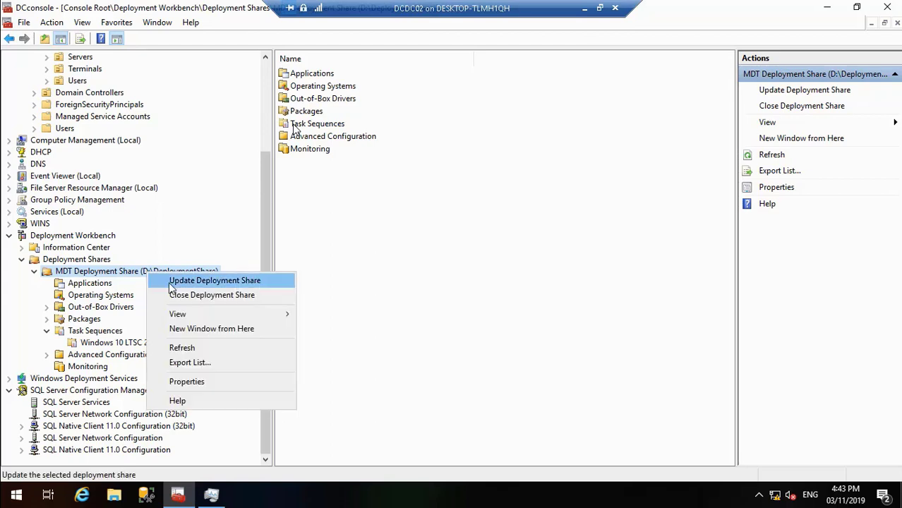
{"action": "left_click", "coordinate": [170, 283]}
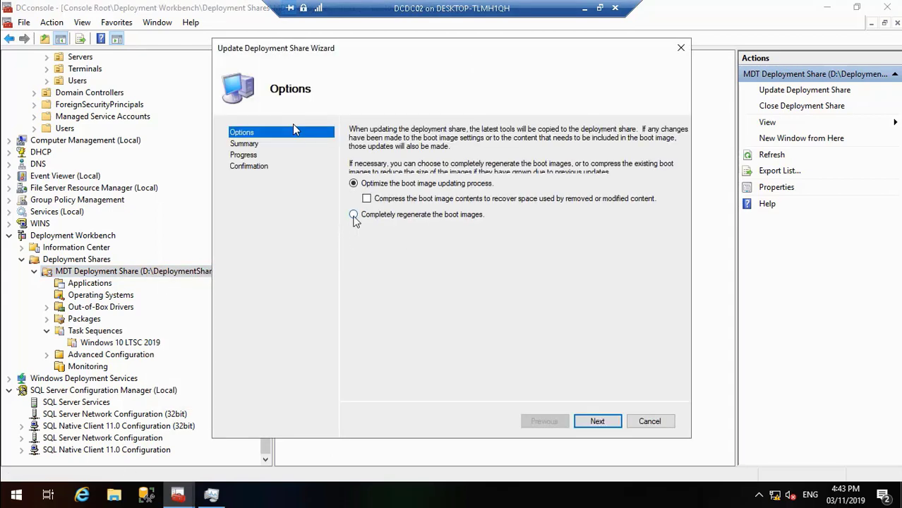
{"action": "left_click", "coordinate": [596, 421]}
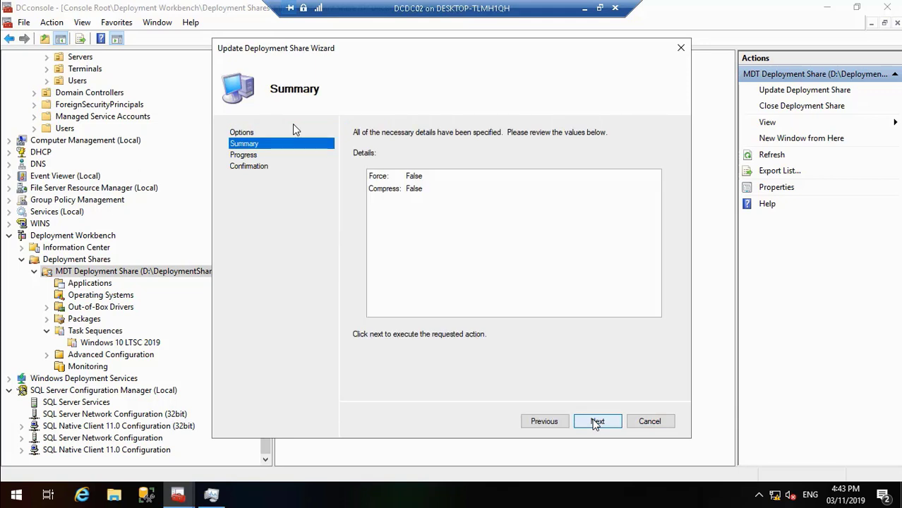
{"action": "left_click", "coordinate": [597, 422]}
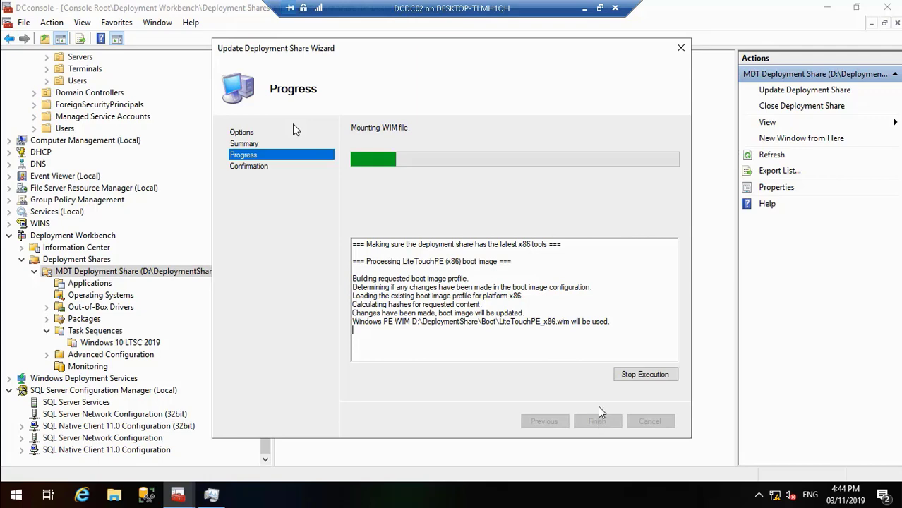
{"action": "left_click", "coordinate": [584, 9]}
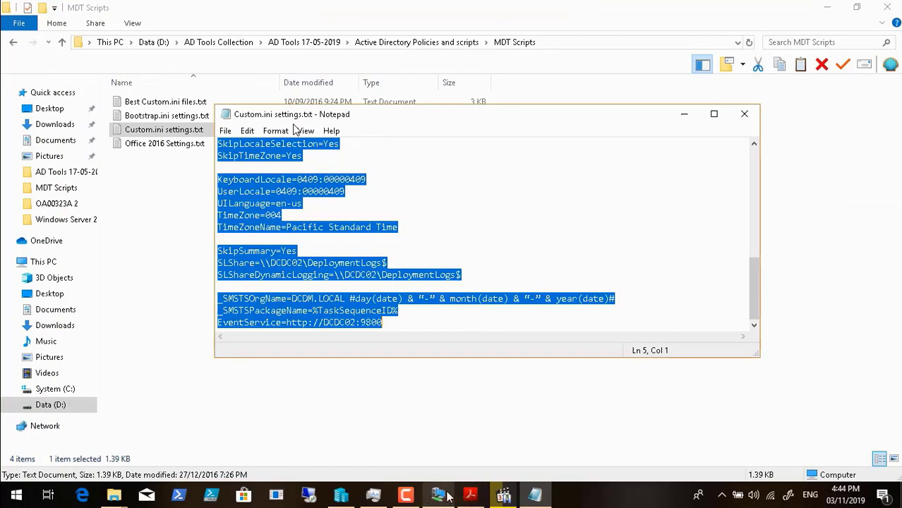
{"action": "left_click", "coordinate": [408, 496]}
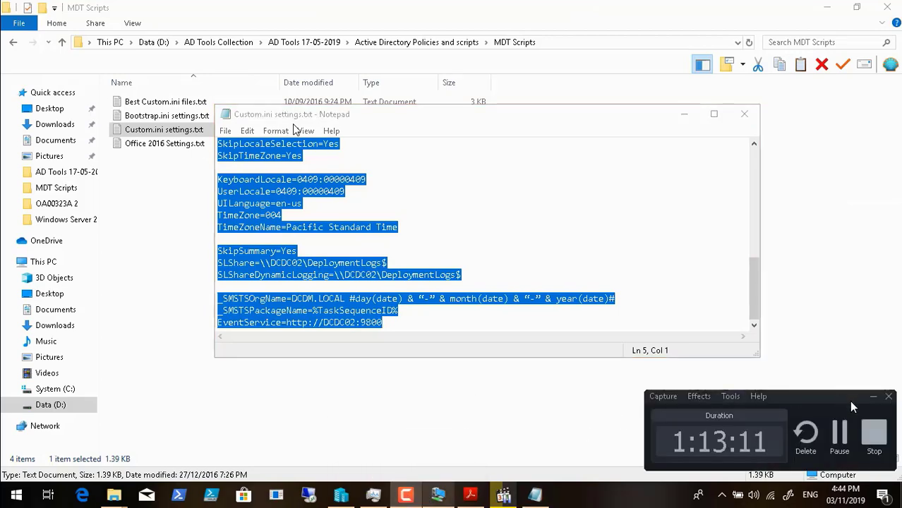
{"action": "left_click", "coordinate": [839, 435]}
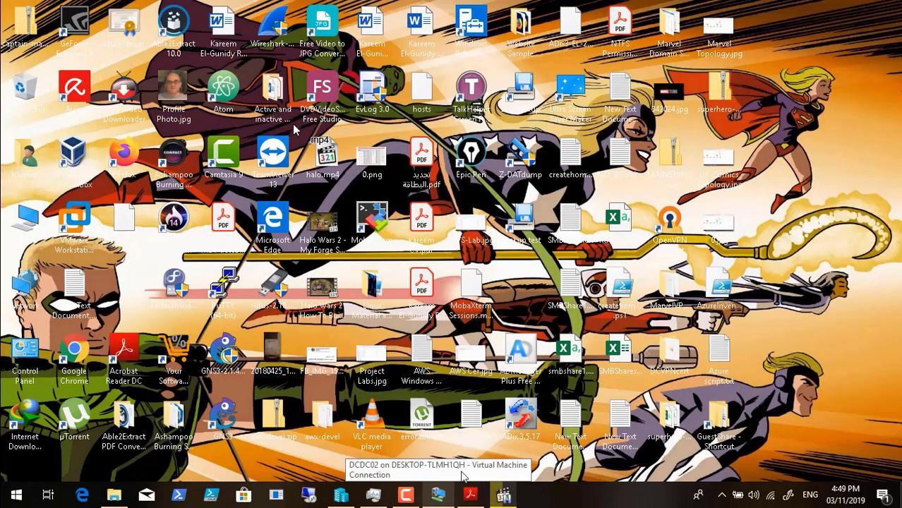
{"action": "left_click", "coordinate": [442, 495]}
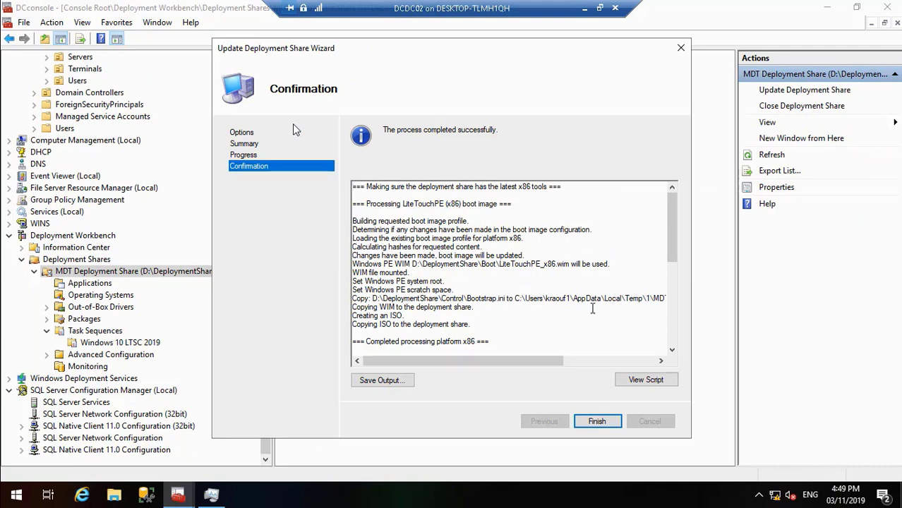
{"action": "left_click", "coordinate": [670, 339]}
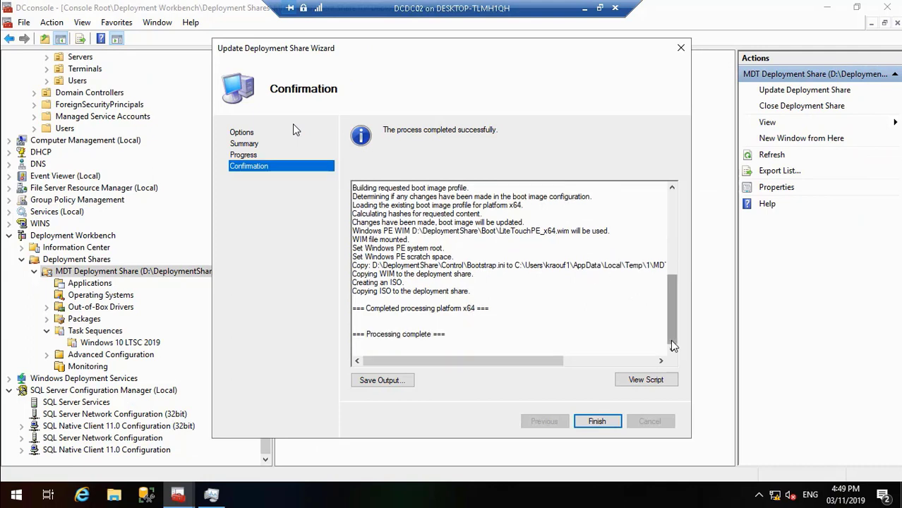
{"action": "left_click", "coordinate": [580, 420]}
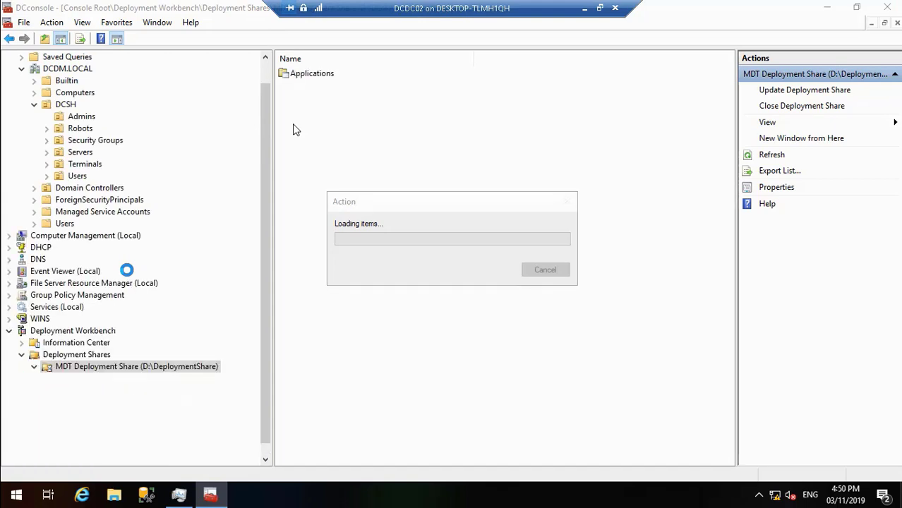
Change the share's Rules entry SkipComputerName=no to SkipComputerName=No and close the properties.
{"action": "right_click", "coordinate": [121, 371]}
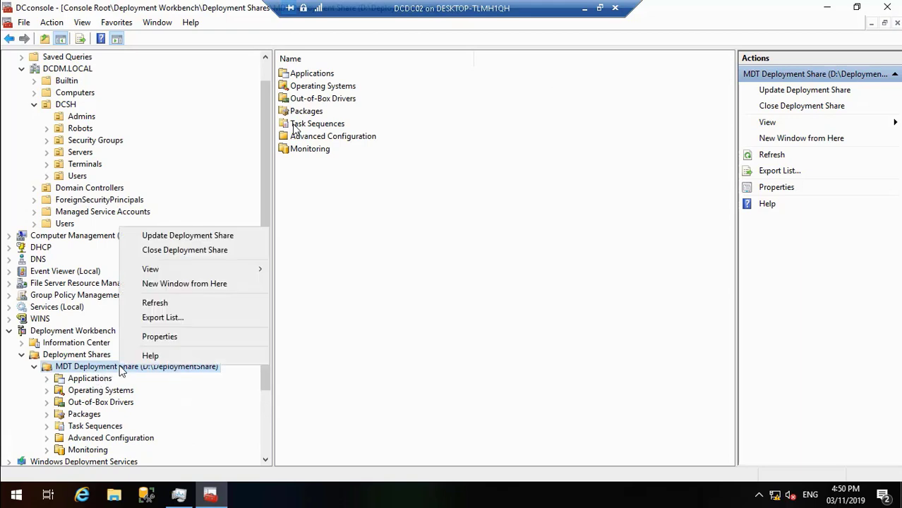
{"action": "left_click", "coordinate": [160, 337]}
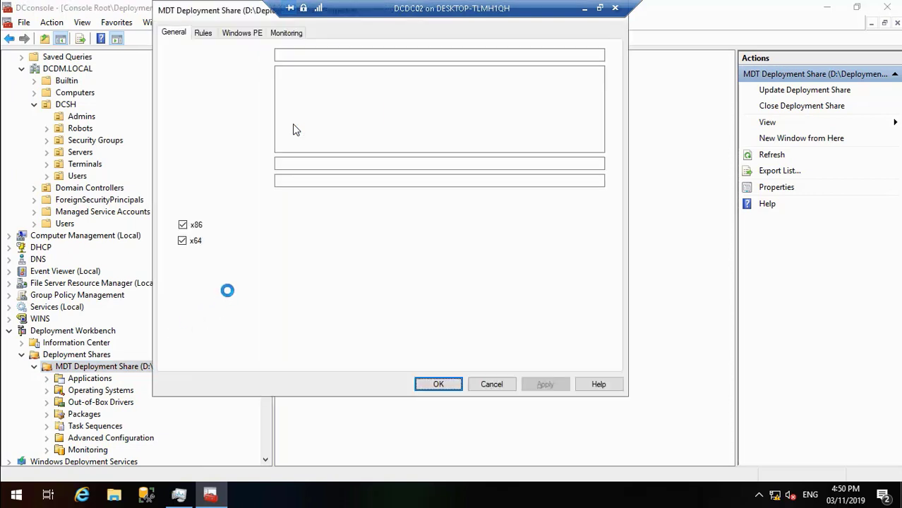
{"action": "left_click", "coordinate": [207, 35]}
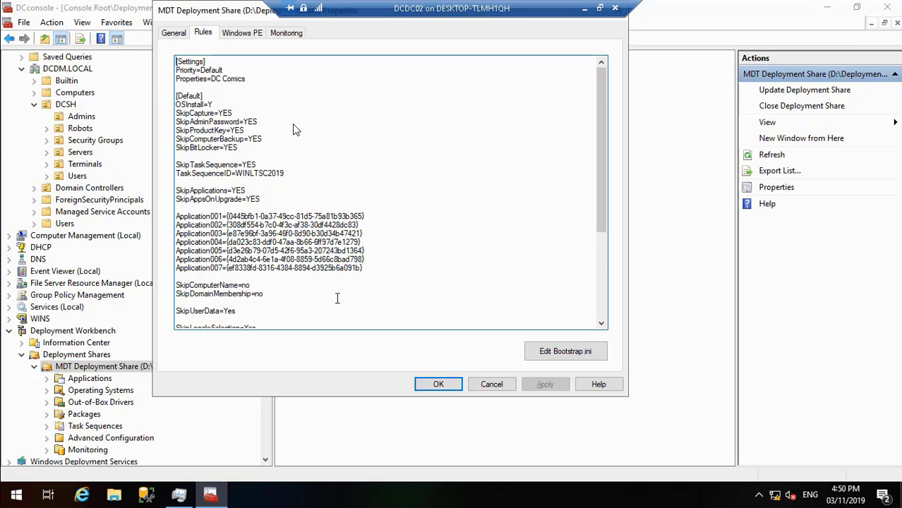
{"action": "left_click_drag", "start_coordinate": [600, 324], "coordinate": [601, 326]}
{"action": "left_click", "coordinate": [247, 207]}
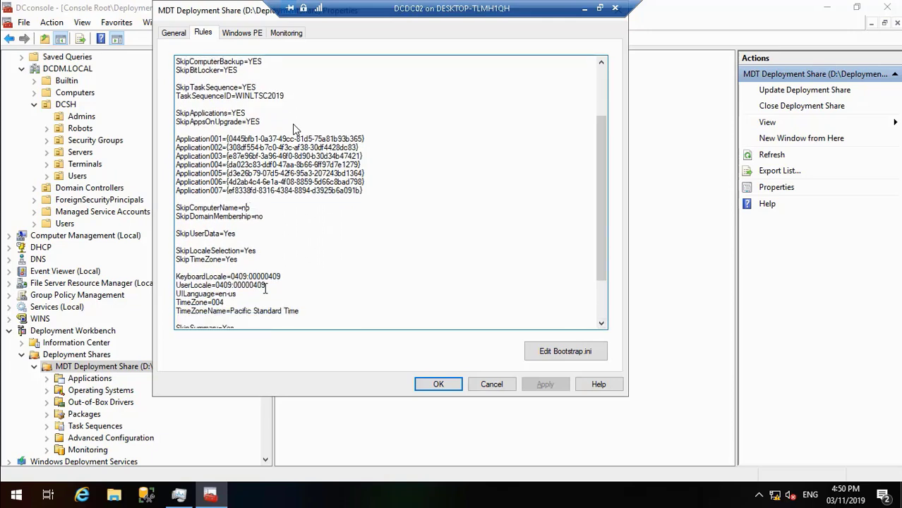
{"action": "key", "text": "BackSpace"}
{"action": "key", "text": "BackSpace"}
{"action": "type", "text": "No"}
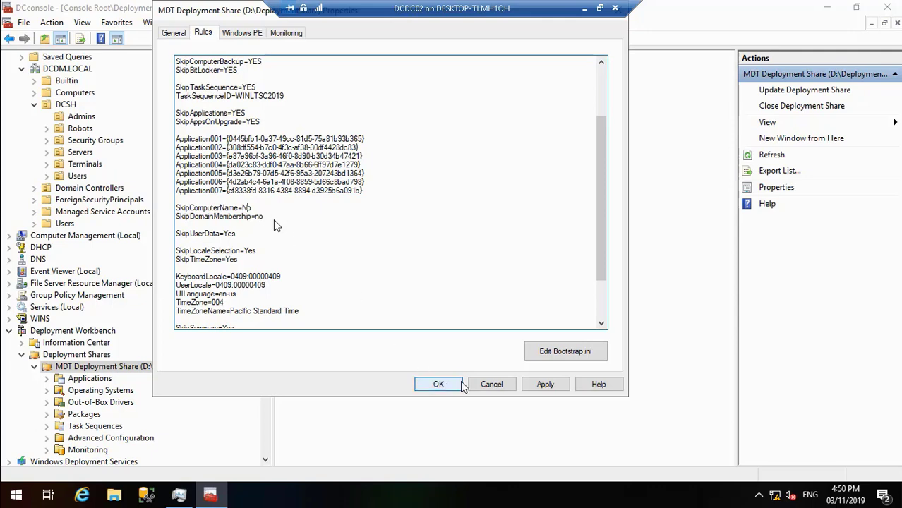
{"action": "left_click", "coordinate": [492, 384]}
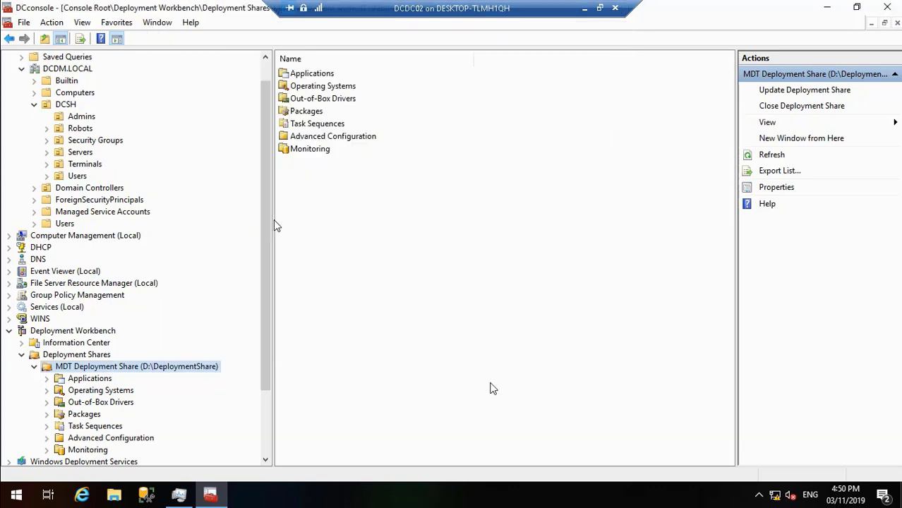
Close the management console saving its settings, and check the running processes.
{"action": "scroll", "coordinate": [264, 450], "scroll_direction": "down", "scroll_amount": 2}
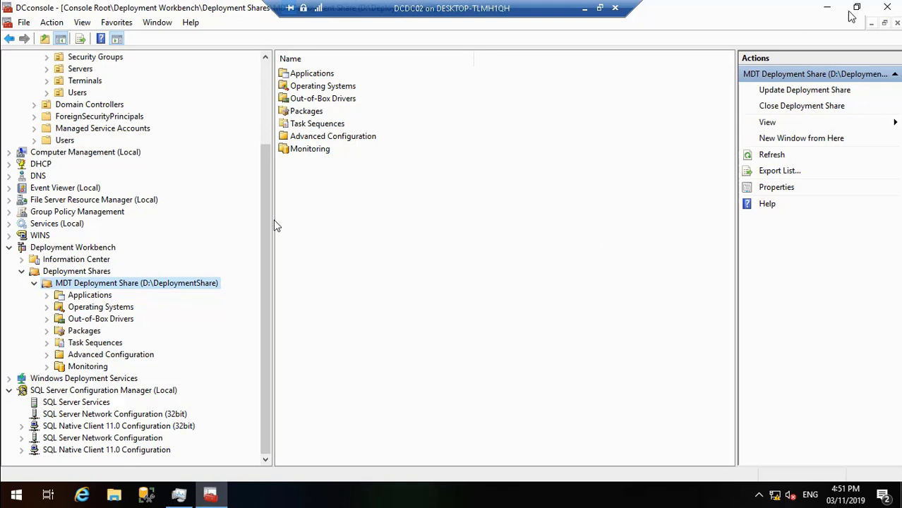
{"action": "left_click", "coordinate": [890, 8]}
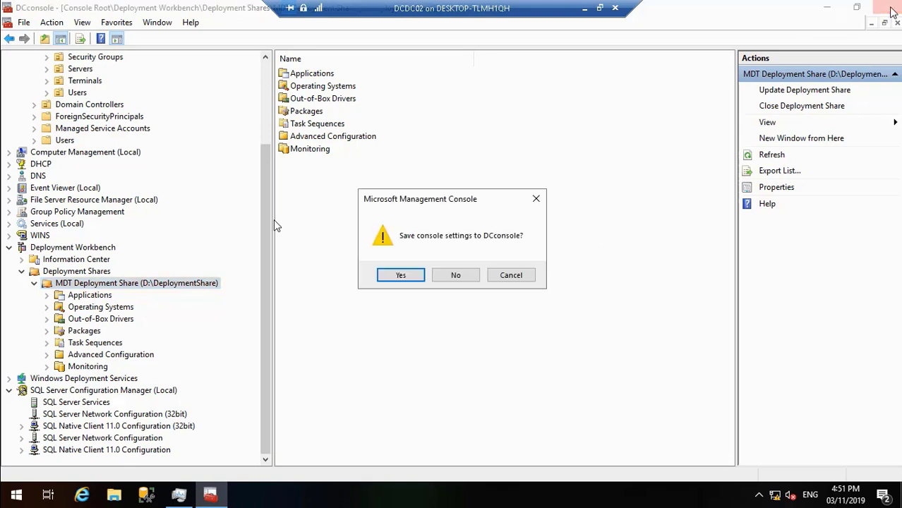
{"action": "left_click", "coordinate": [401, 275]}
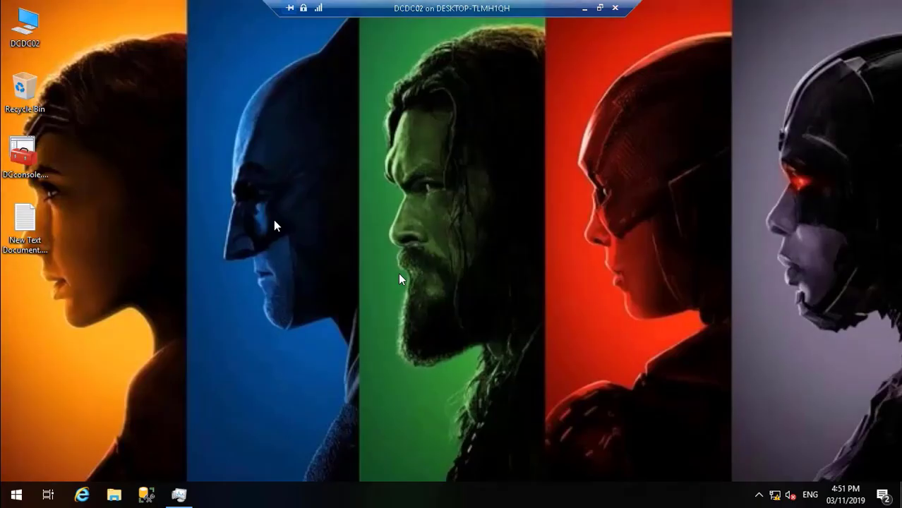
{"action": "left_click", "coordinate": [182, 497]}
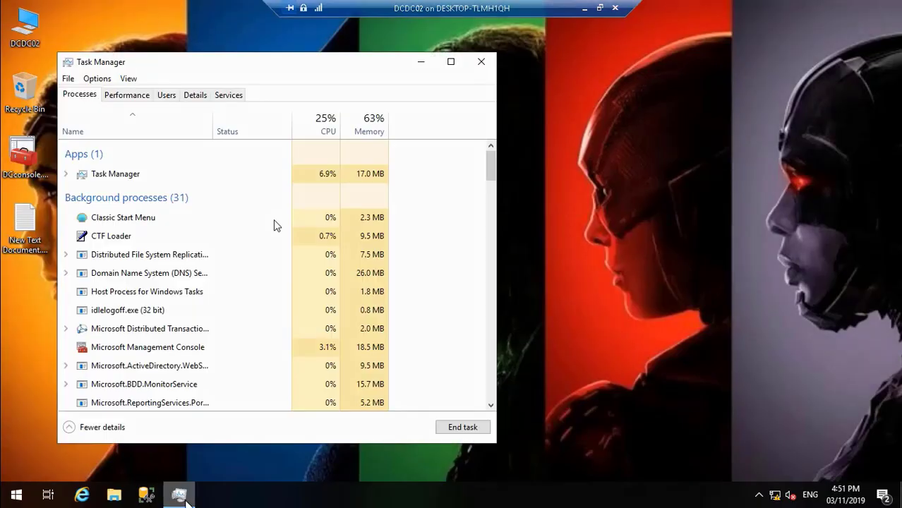
{"action": "left_click", "coordinate": [482, 65]}
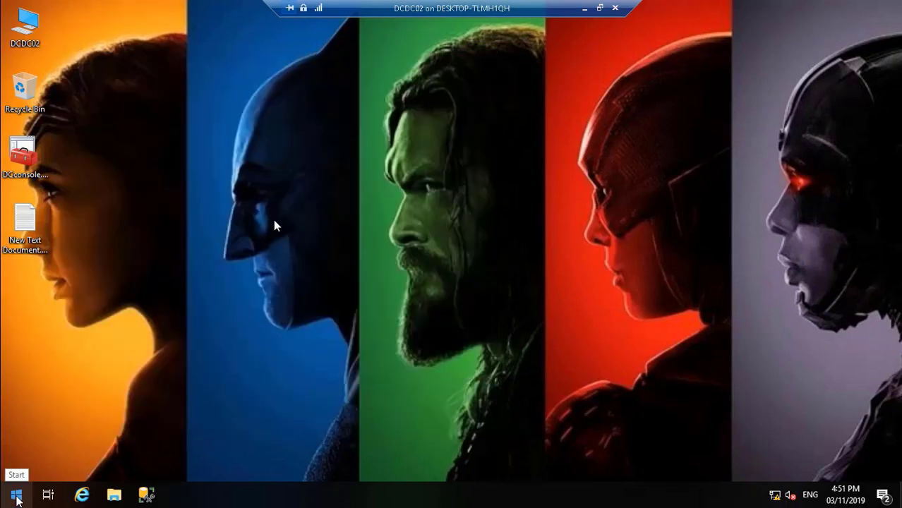
Shut down the DCDC02 server, confirming the shutdown reason with Continue.
{"action": "right_click", "coordinate": [16, 496]}
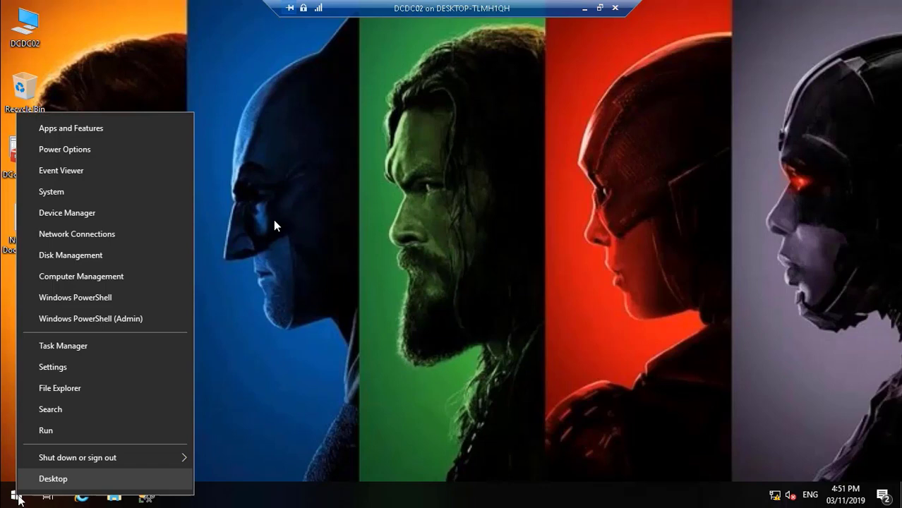
{"action": "mouse_move", "coordinate": [39, 458]}
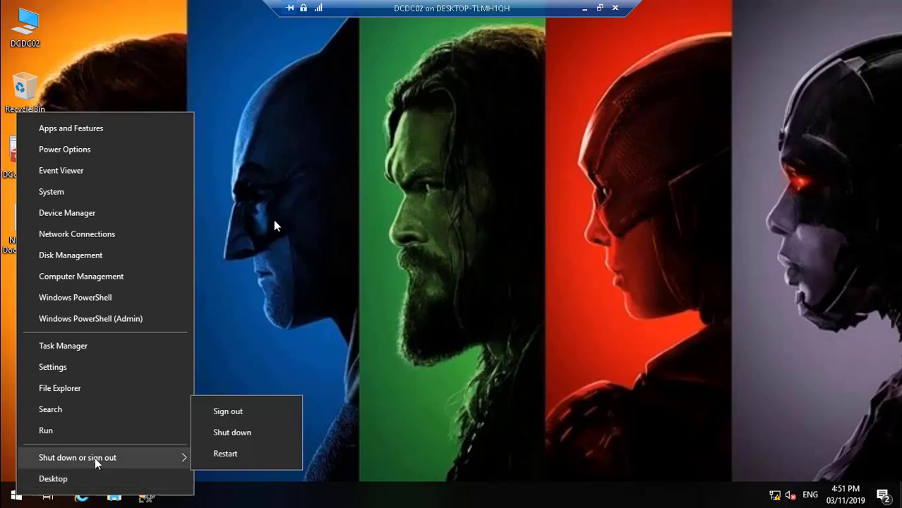
{"action": "left_click", "coordinate": [251, 434]}
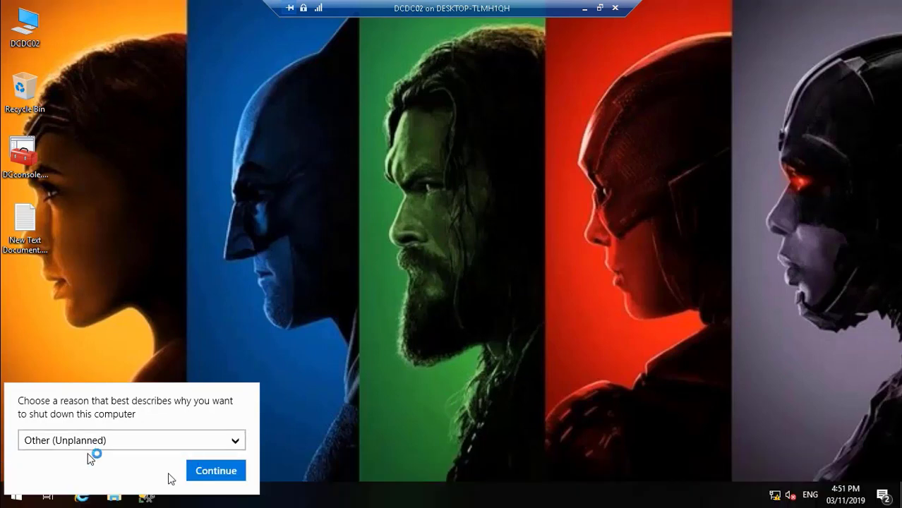
{"action": "left_click", "coordinate": [221, 473]}
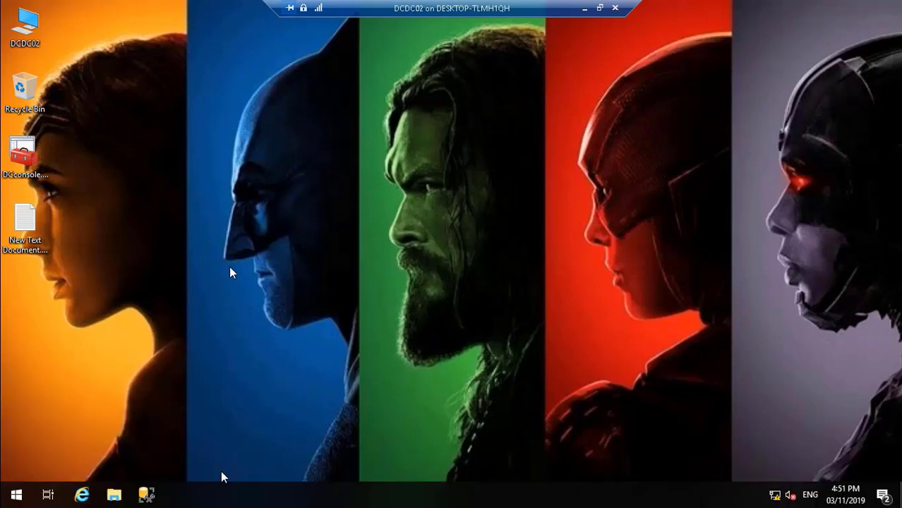
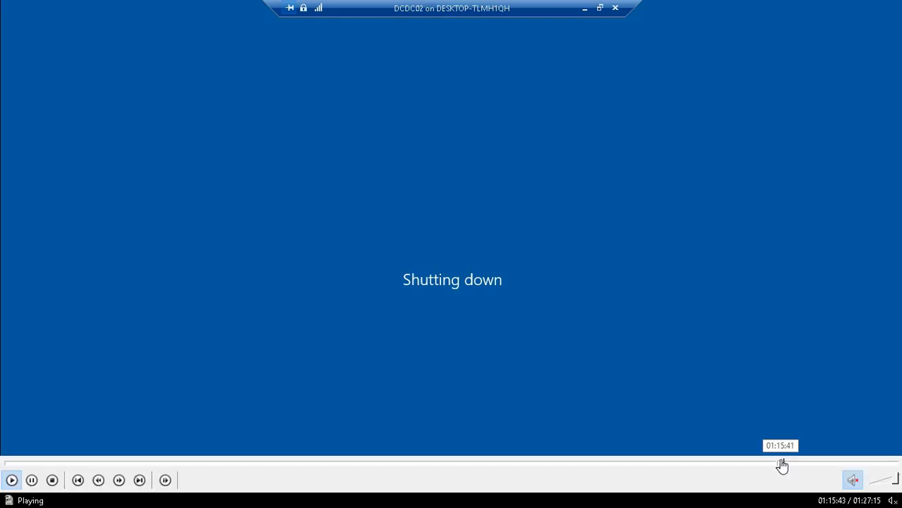
Let the DCDC02 virtual machine finish shutting down.
{"action": "left_click", "coordinate": [782, 465]}
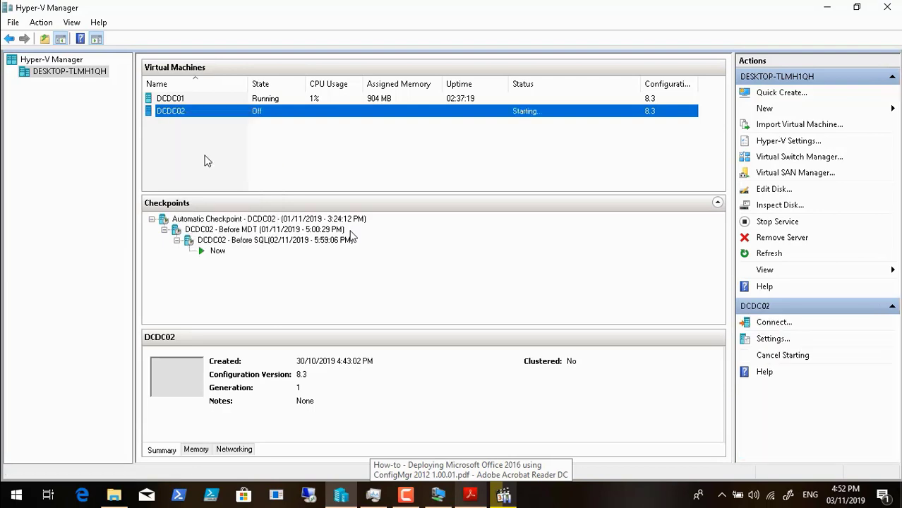
{"action": "mouse_move", "coordinate": [440, 499]}
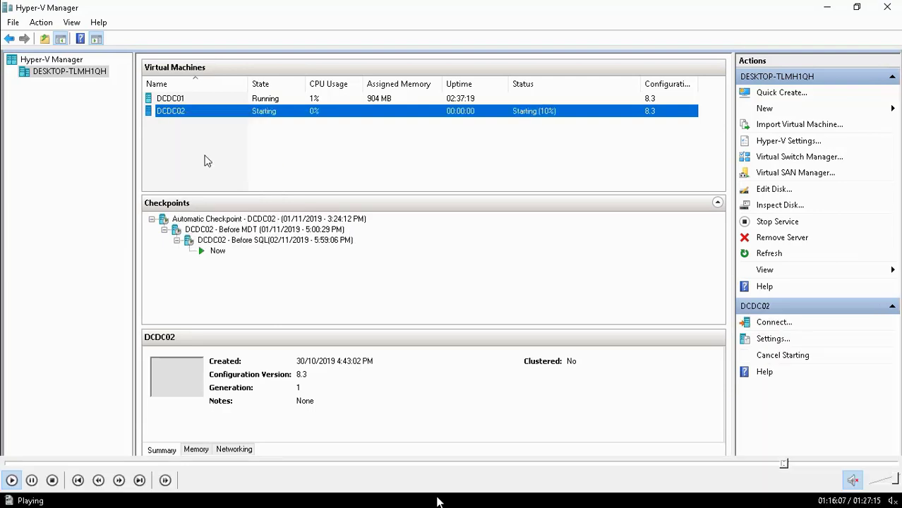
{"action": "left_click", "coordinate": [783, 463]}
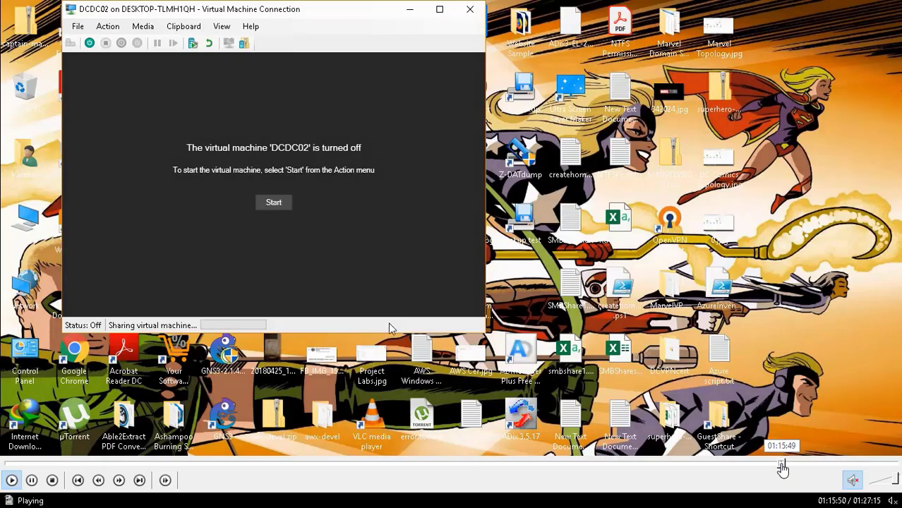
{"action": "left_click", "coordinate": [779, 463]}
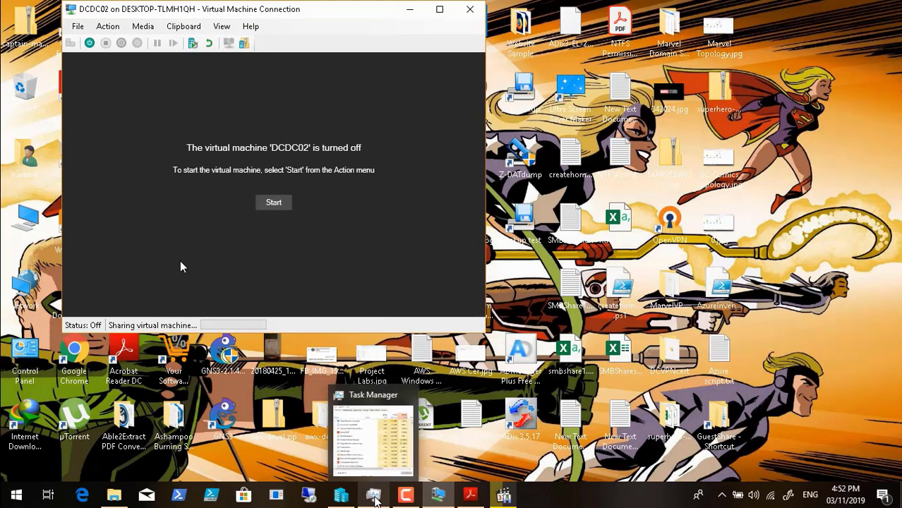
Minimize Task Manager and bring up Hyper-V Manager, which lists DCDC02 as Off.
{"action": "left_click", "coordinate": [374, 499]}
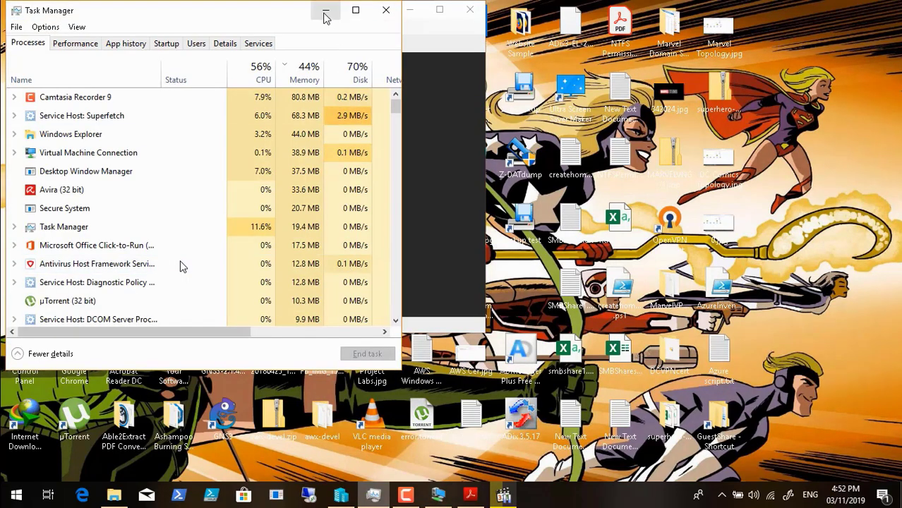
{"action": "left_click", "coordinate": [325, 15]}
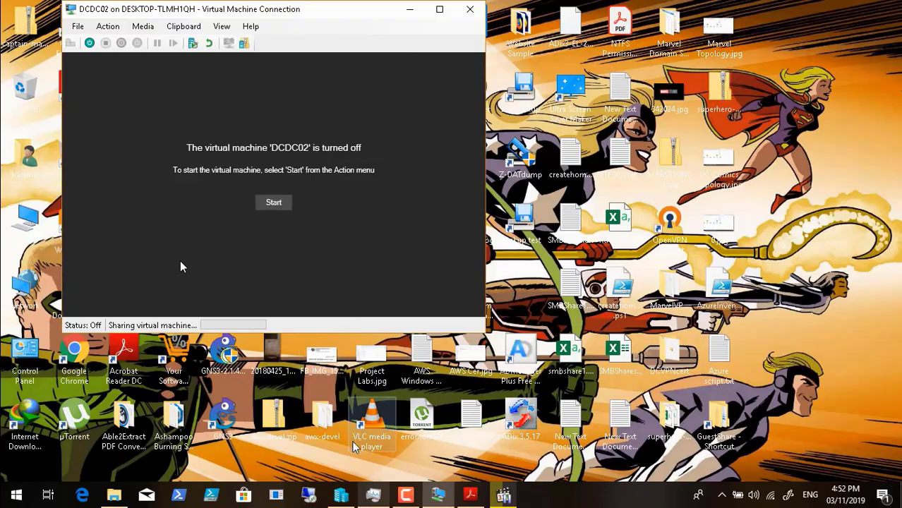
{"action": "left_click", "coordinate": [341, 496]}
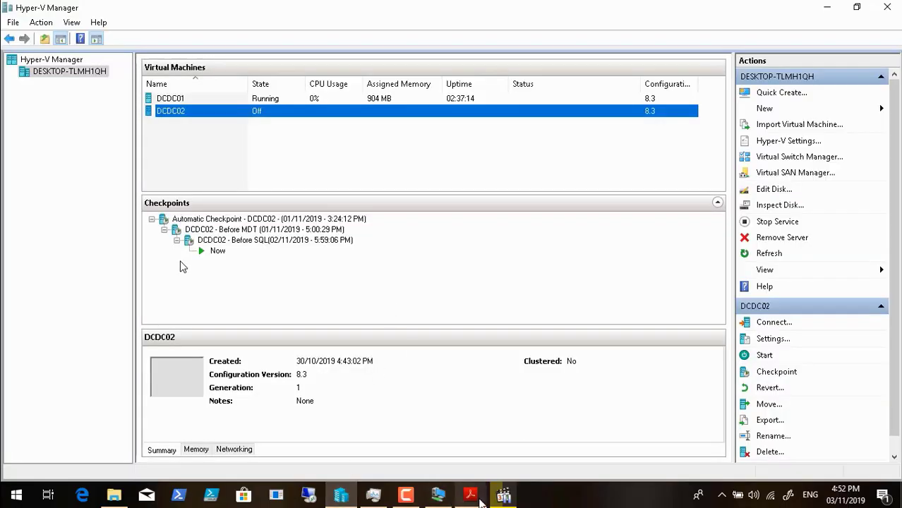
Start DCDC02, connect to it, and send Ctrl+Alt+Delete.
{"action": "right_click", "coordinate": [182, 113]}
{"action": "left_click", "coordinate": [206, 159]}
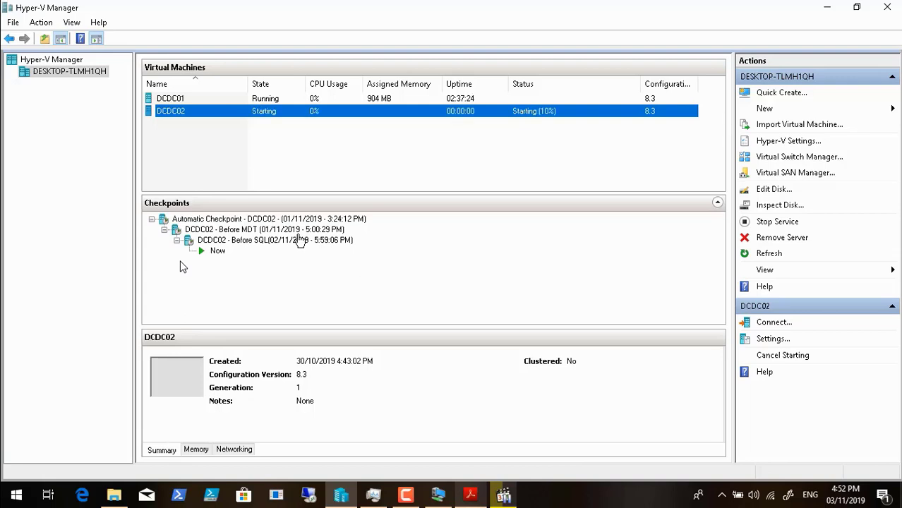
{"action": "left_click", "coordinate": [408, 493]}
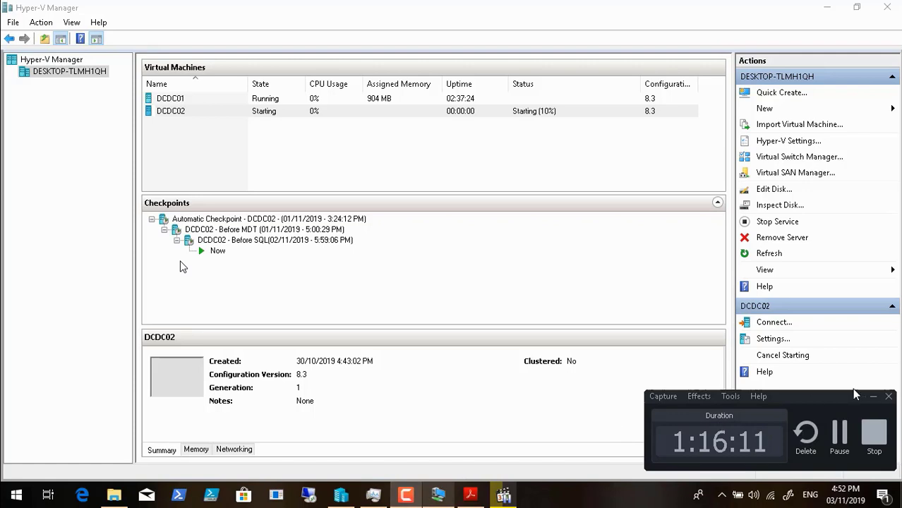
{"action": "left_click", "coordinate": [842, 438]}
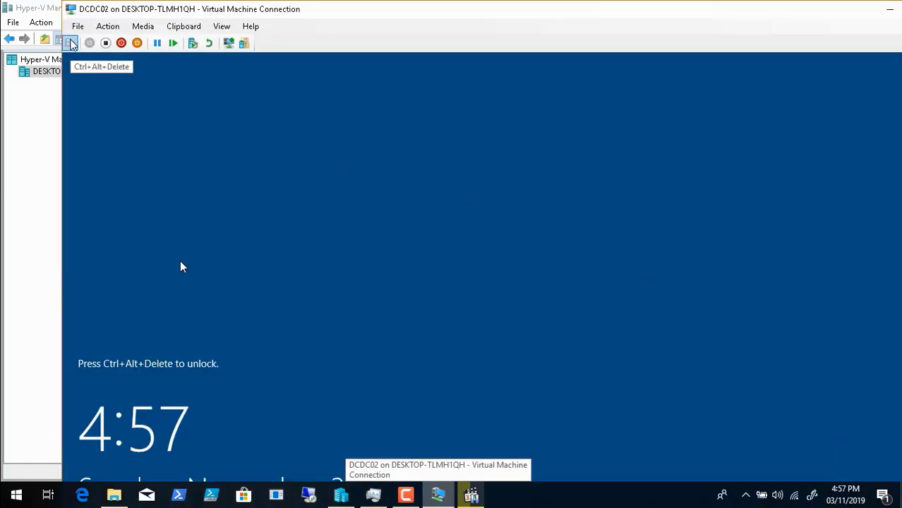
{"action": "left_click", "coordinate": [70, 44]}
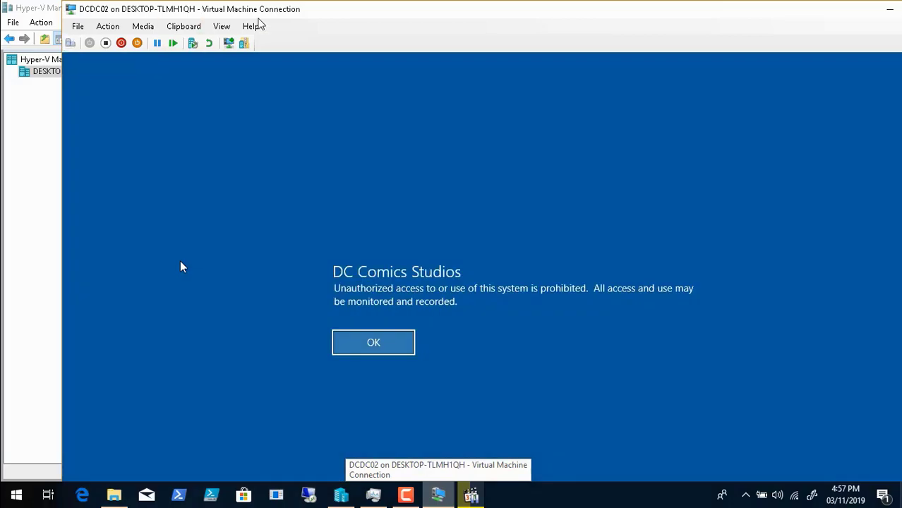
Switch to full screen mode, acknowledge the DC Comics Studios legal notice, and sign in with the user's credentials.
{"action": "left_click", "coordinate": [223, 27]}
{"action": "left_click", "coordinate": [238, 40]}
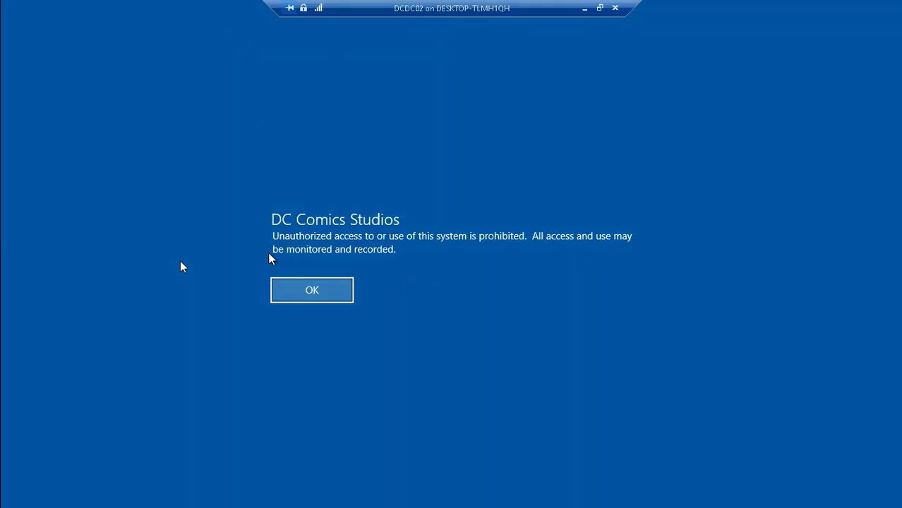
{"action": "left_click", "coordinate": [311, 290]}
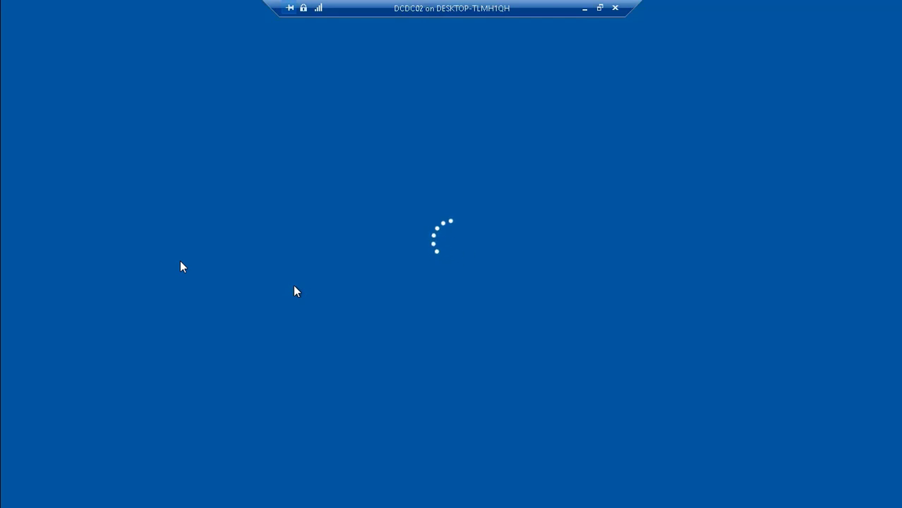
{"action": "type", "text": "krao"}
{"action": "type", "text": "uf1"}
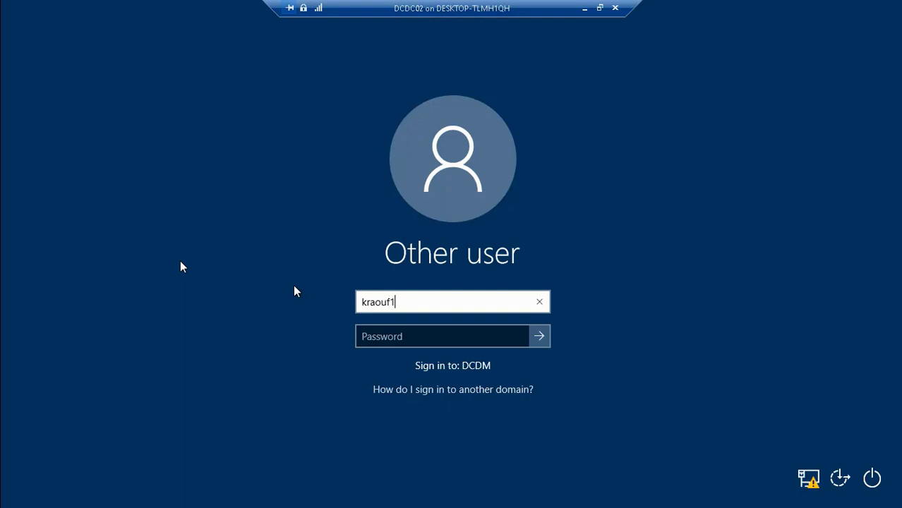
{"action": "key", "text": "Tab"}
{"action": "type", "text": "*****"}
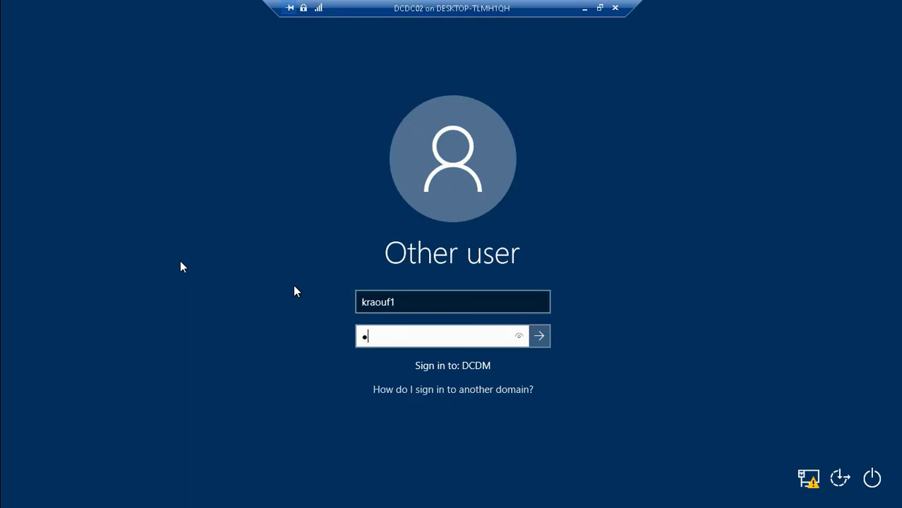
{"action": "type", "text": "*****"}
{"action": "key", "text": "Return"}
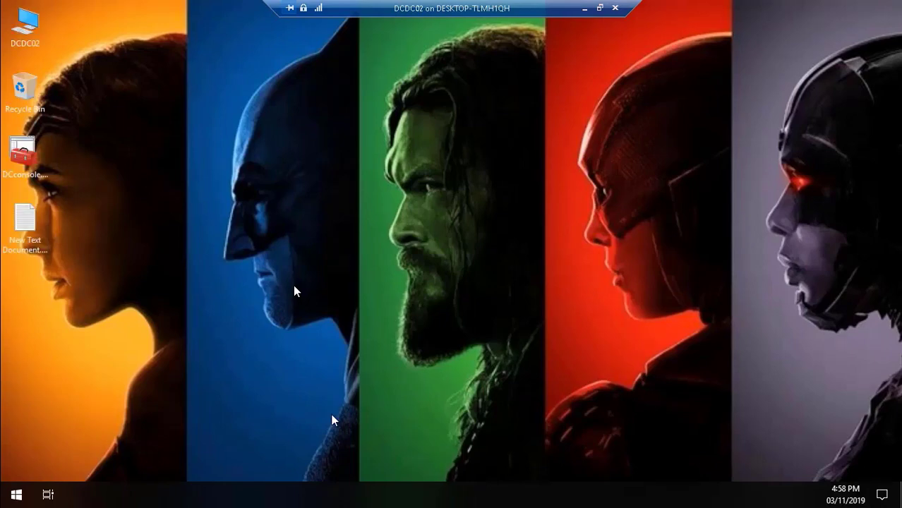
Bring the DCDC02 VM window forward, showing DCconsole's MDT Deployment Share (D:\DeploymentShare).
{"action": "mouse_move", "coordinate": [714, 481]}
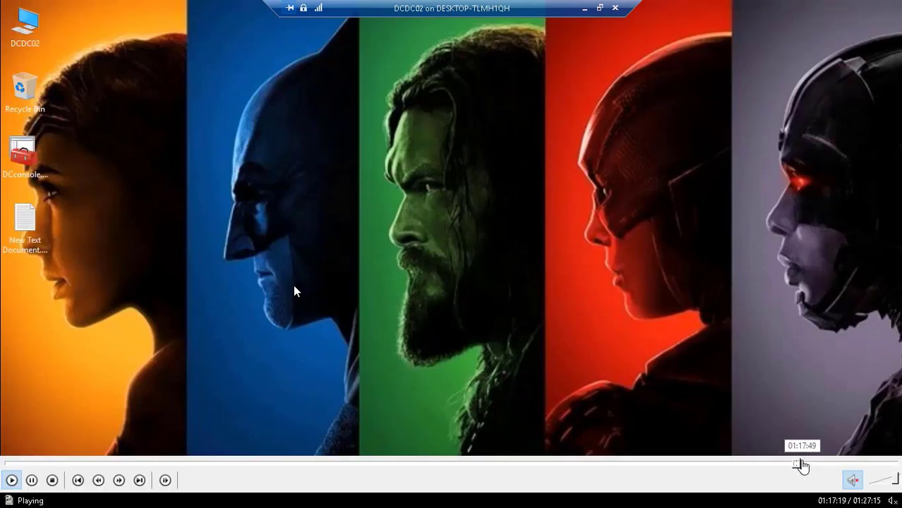
{"action": "left_click", "coordinate": [801, 464]}
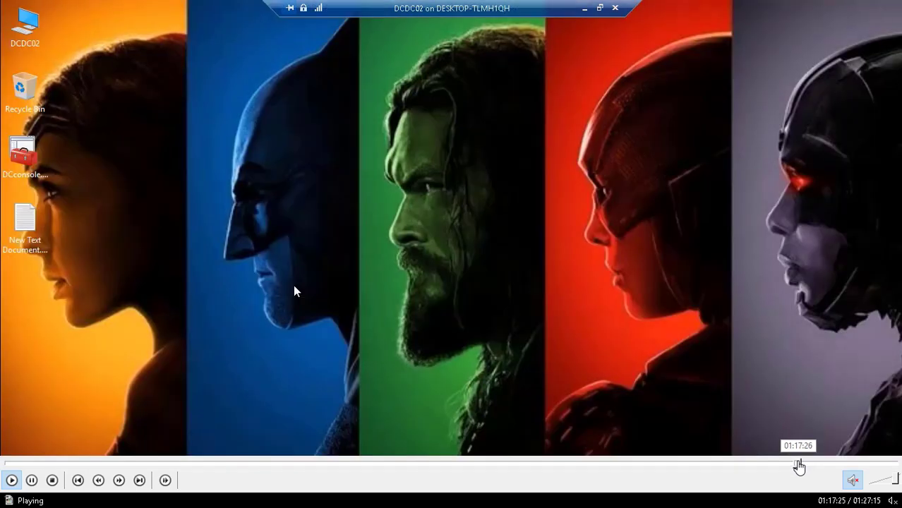
{"action": "left_click", "coordinate": [801, 464]}
{"action": "left_click", "coordinate": [801, 464]}
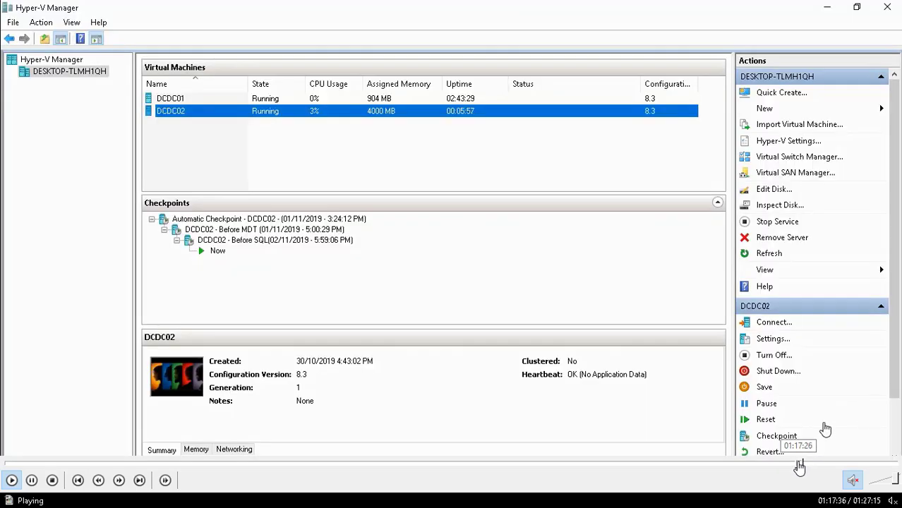
{"action": "left_click", "coordinate": [799, 465]}
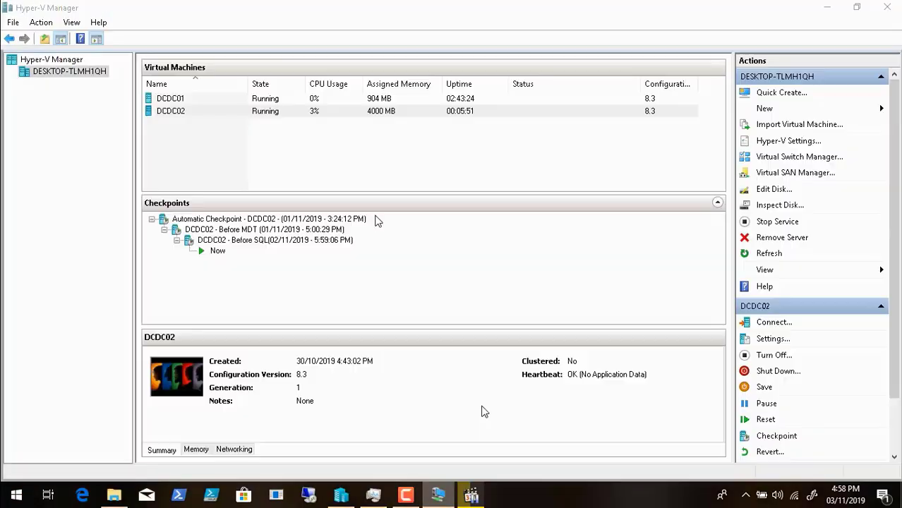
{"action": "left_click", "coordinate": [406, 497]}
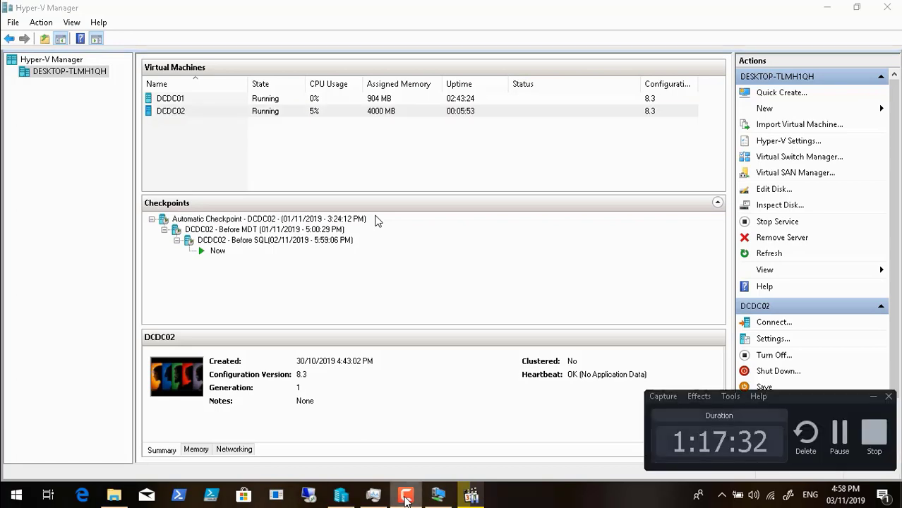
{"action": "left_click", "coordinate": [838, 432]}
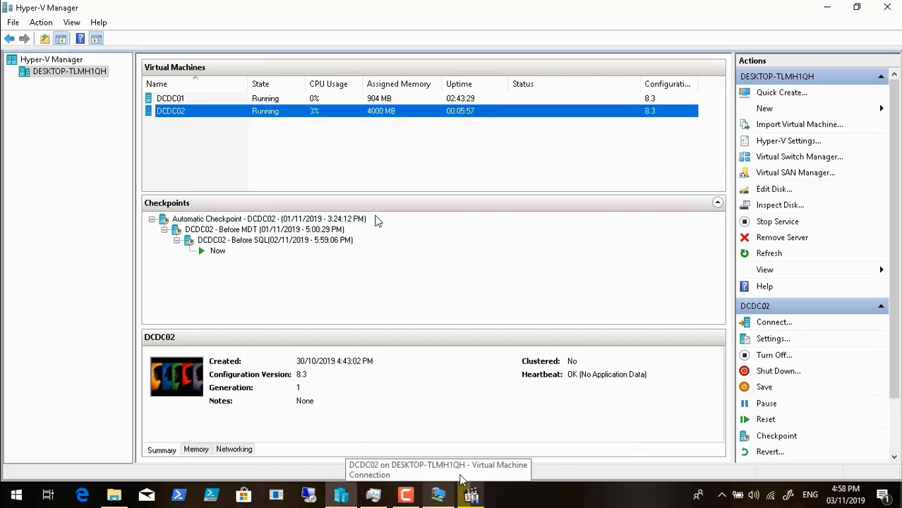
{"action": "left_click", "coordinate": [407, 496]}
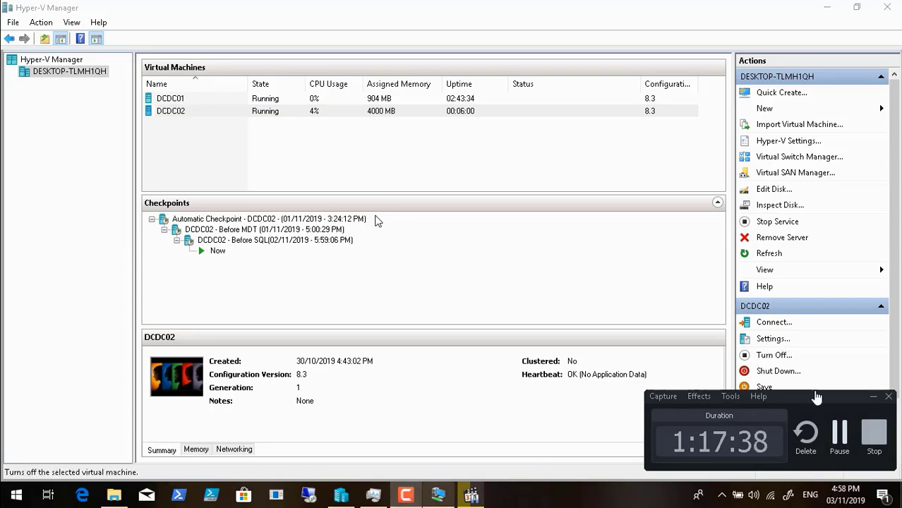
{"action": "left_click", "coordinate": [843, 433]}
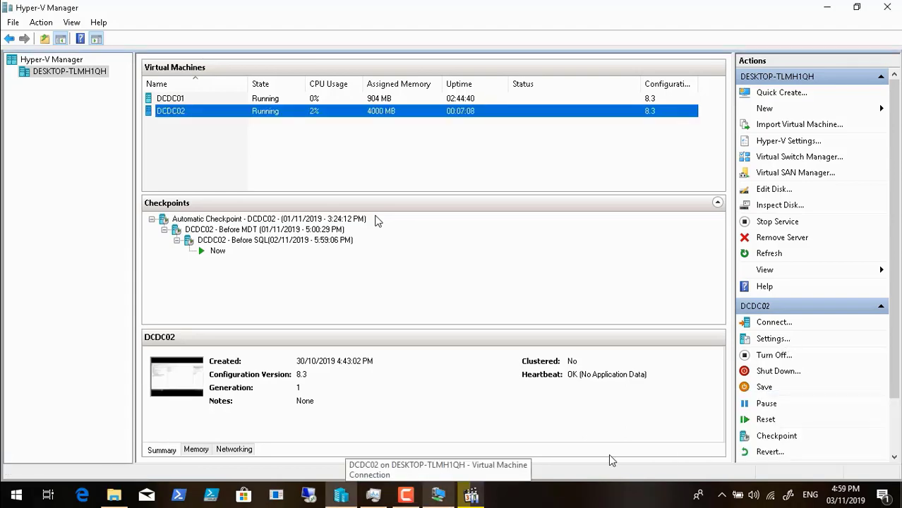
{"action": "left_click", "coordinate": [439, 497]}
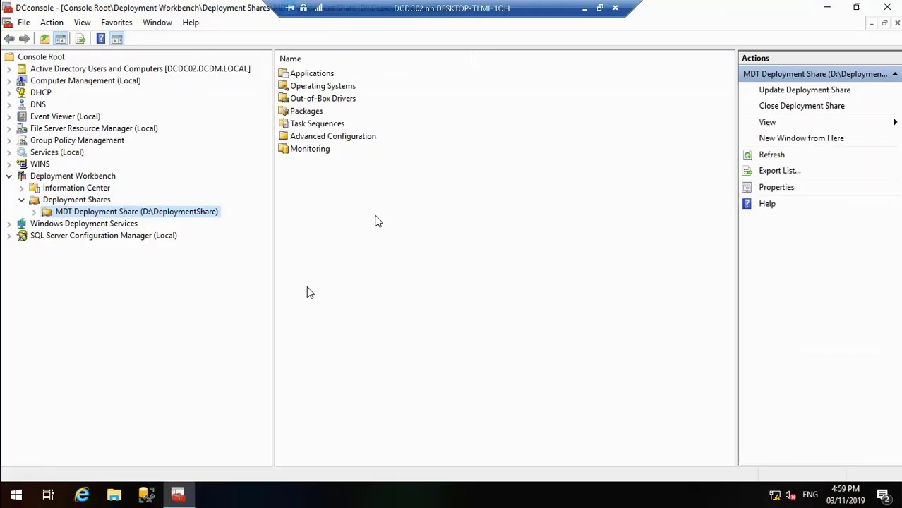
Start the SQL Server (MSSQLSERVER) and SQL Server Agent services in SQL Server Configuration Manager.
{"action": "left_click", "coordinate": [10, 236]}
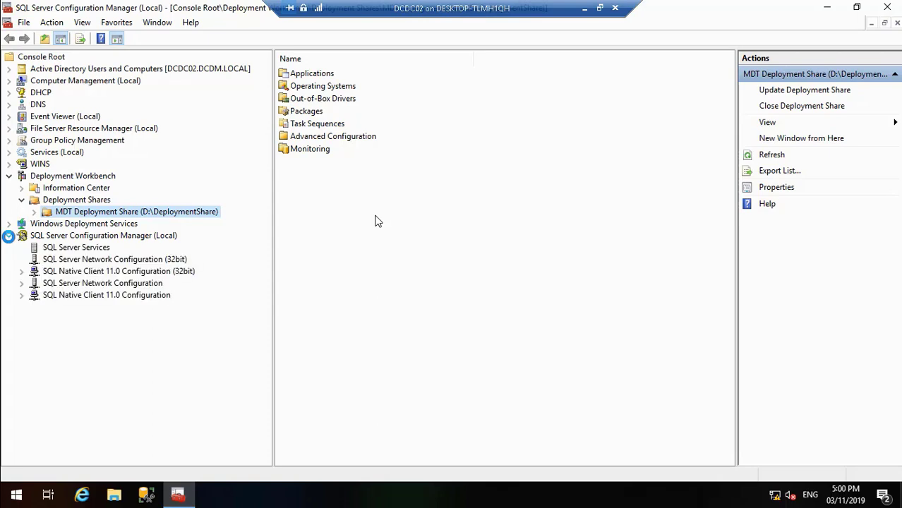
{"action": "left_click", "coordinate": [72, 251]}
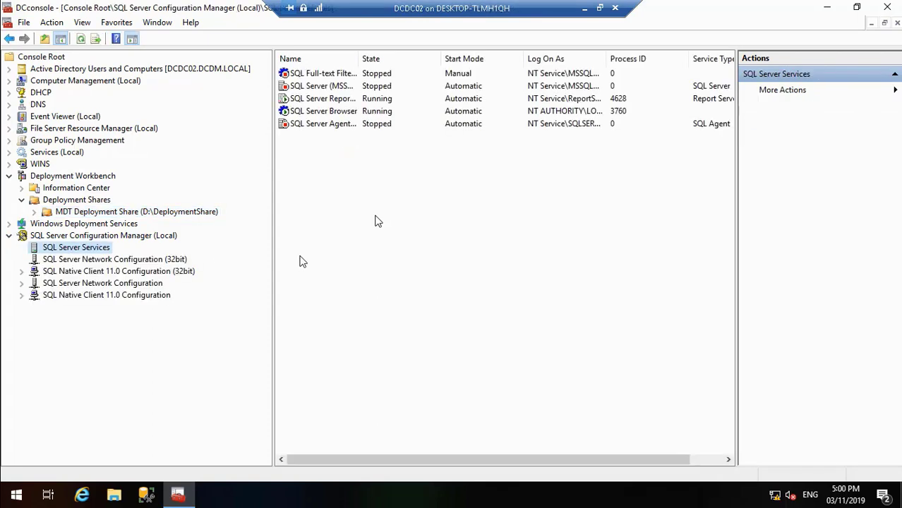
{"action": "left_click", "coordinate": [318, 98]}
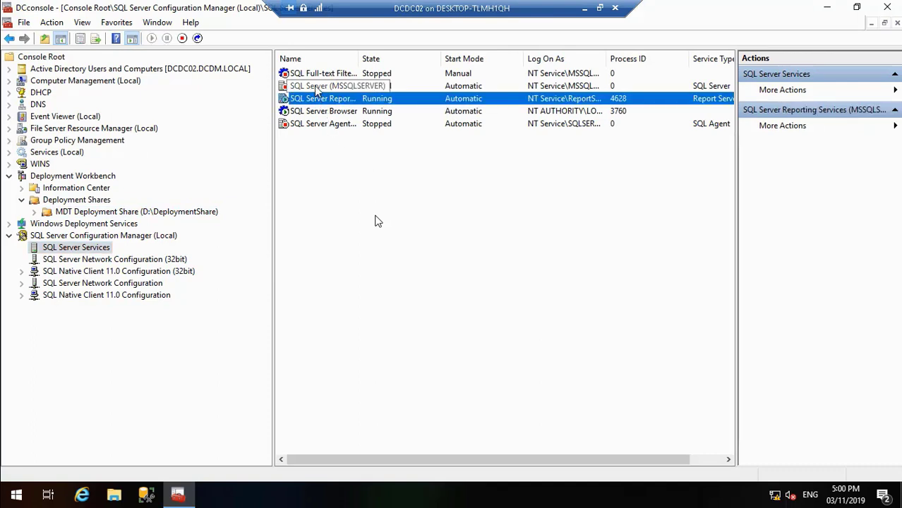
{"action": "left_click", "coordinate": [316, 86]}
{"action": "right_click", "coordinate": [316, 90]}
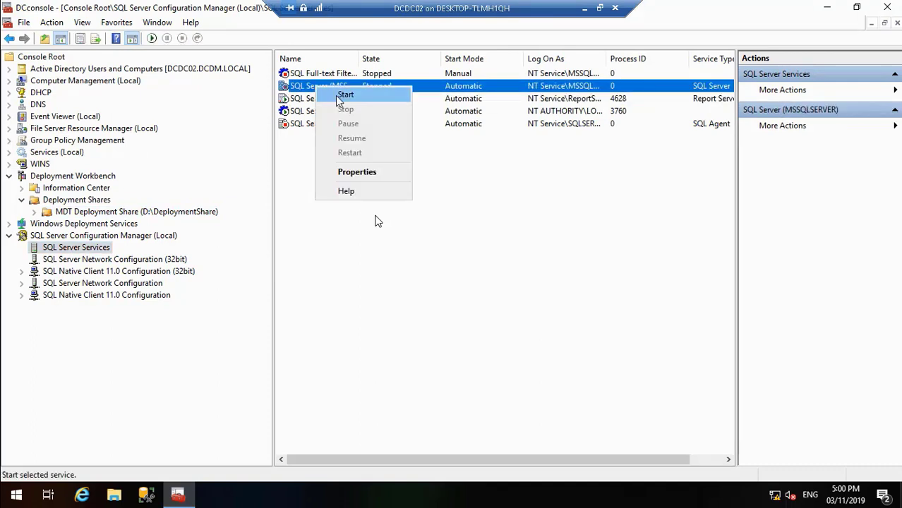
{"action": "left_click", "coordinate": [339, 92]}
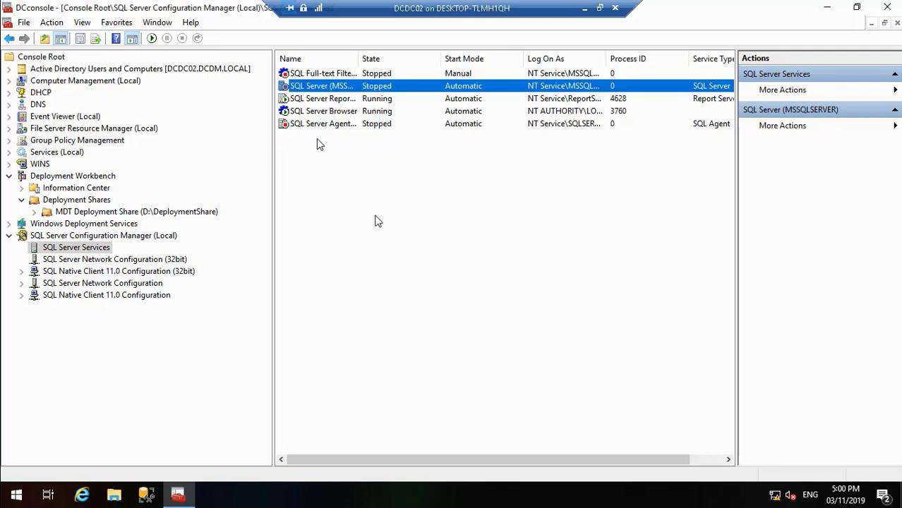
{"action": "left_click", "coordinate": [316, 127]}
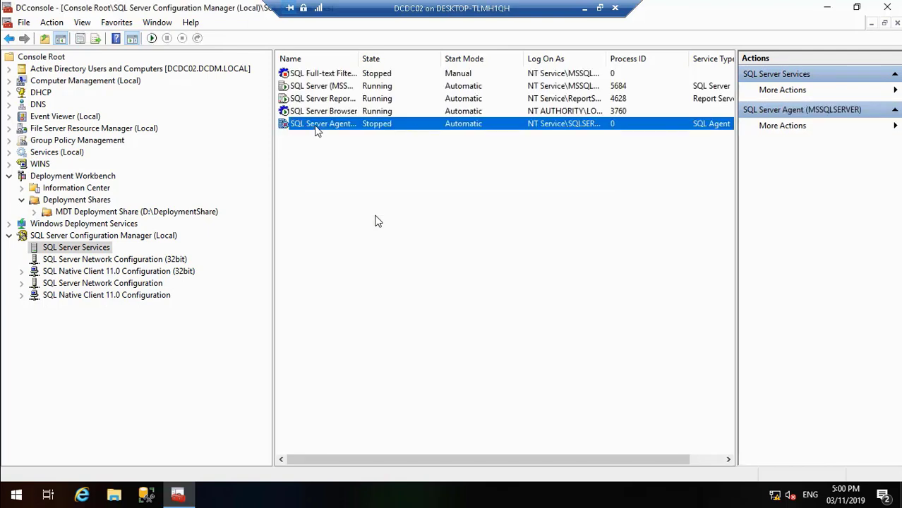
{"action": "right_click", "coordinate": [316, 131]}
{"action": "left_click", "coordinate": [339, 137]}
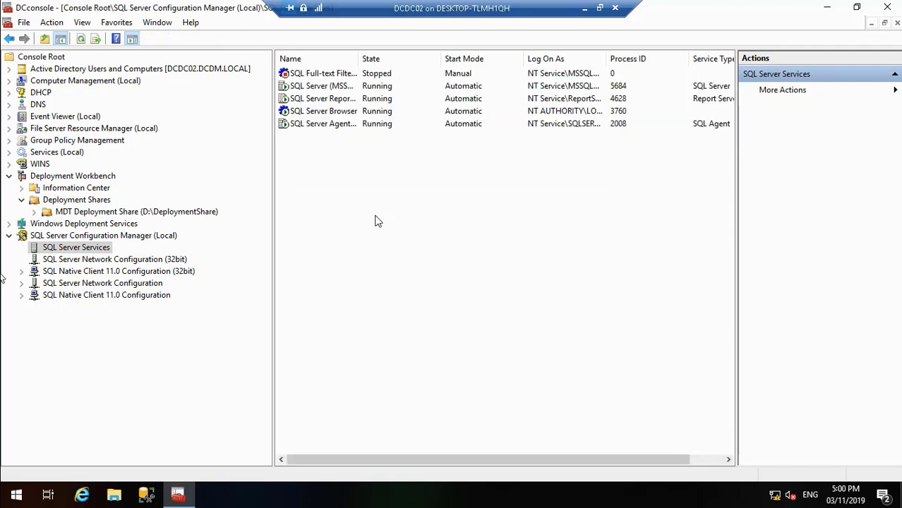
Show the DCDM.LOCAL Users container in Active Directory Users and Computers.
{"action": "left_click", "coordinate": [9, 69]}
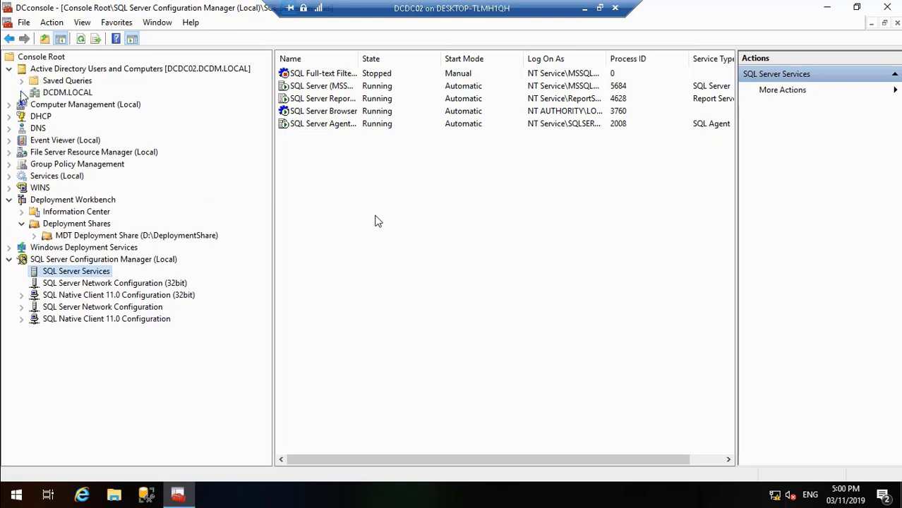
{"action": "left_click", "coordinate": [21, 92]}
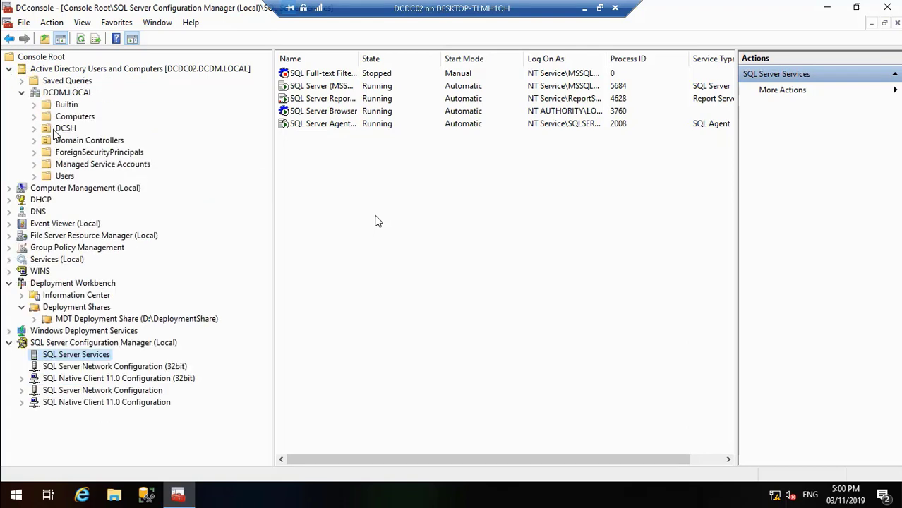
{"action": "left_click", "coordinate": [63, 177]}
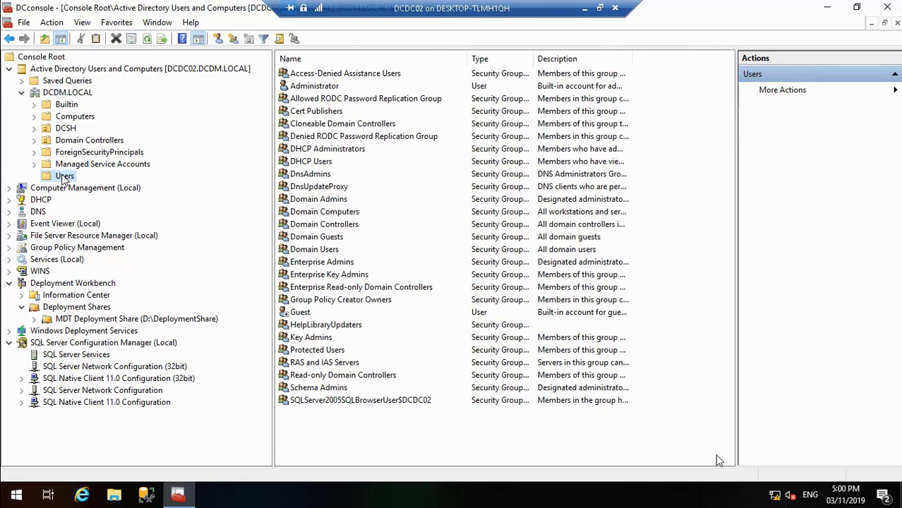
{"action": "mouse_move", "coordinate": [733, 482]}
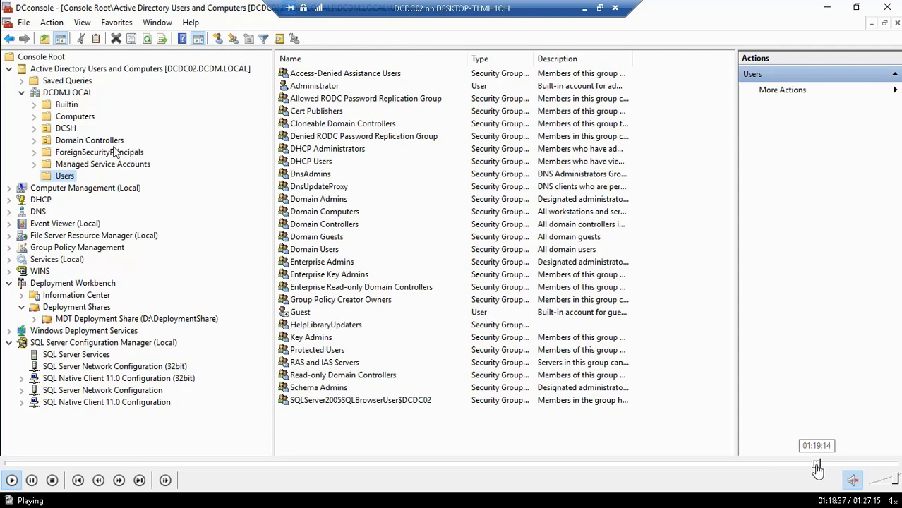
{"action": "left_click", "coordinate": [817, 465]}
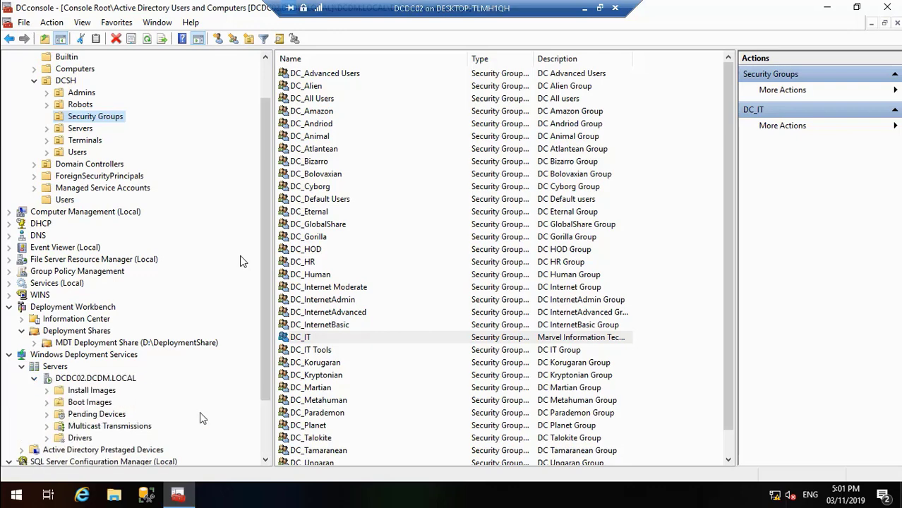
Replace the Lite Touch Windows PE (x64) boot image with LiteTouchPE_x64.wim, keeping its name and description.
{"action": "left_click", "coordinate": [90, 402]}
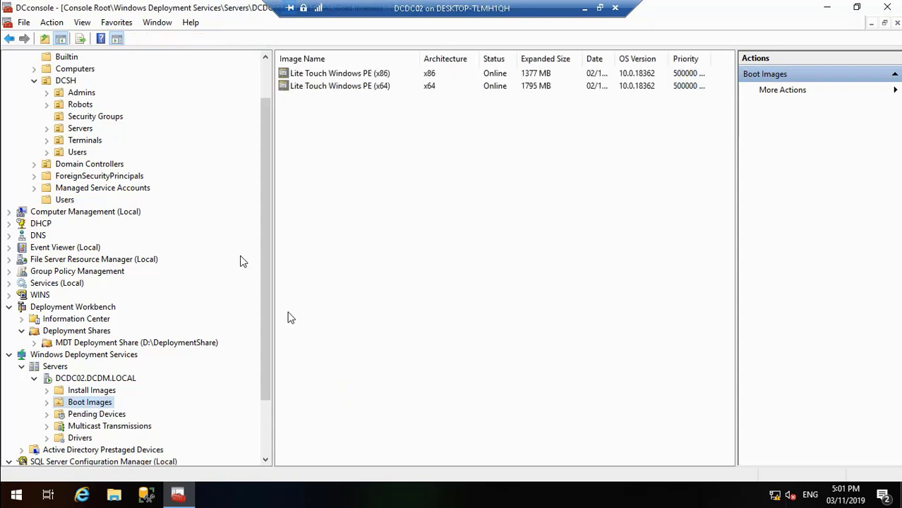
{"action": "right_click", "coordinate": [347, 88]}
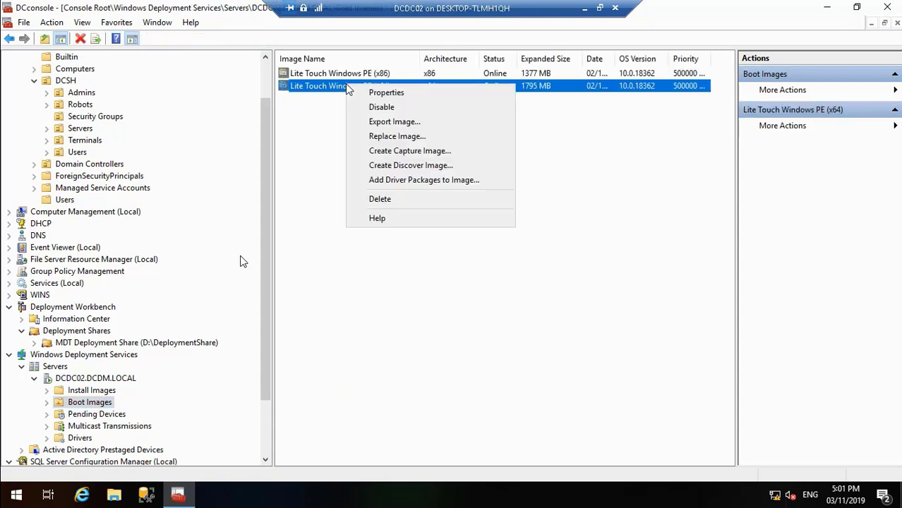
{"action": "left_click", "coordinate": [377, 138]}
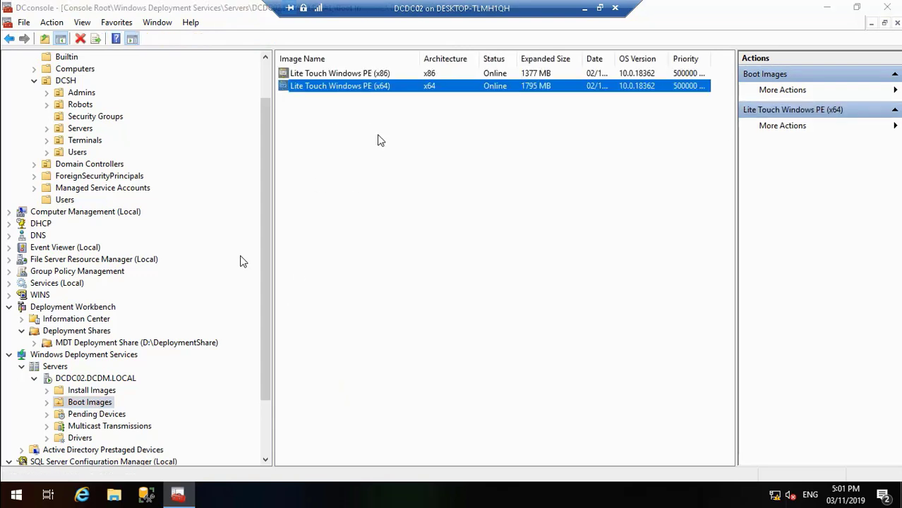
{"action": "left_click", "coordinate": [573, 212]}
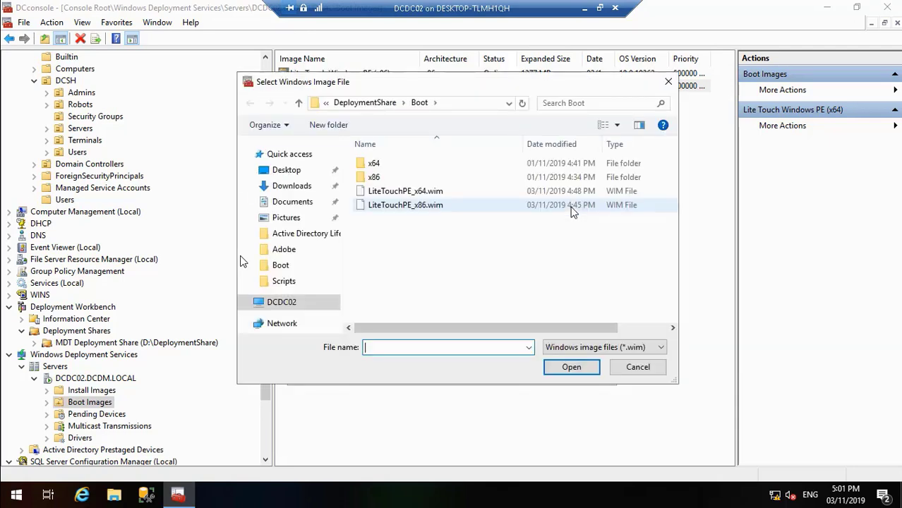
{"action": "left_click", "coordinate": [436, 192]}
{"action": "left_click", "coordinate": [570, 367]}
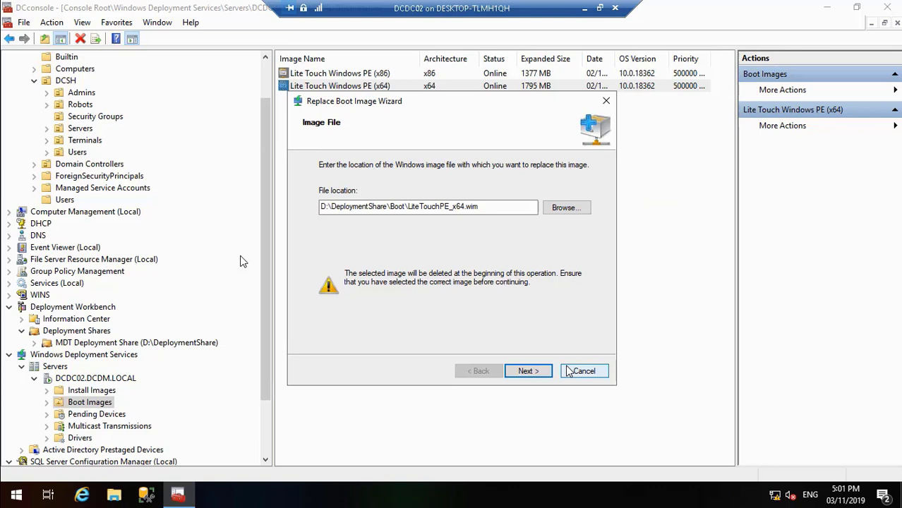
{"action": "left_click", "coordinate": [530, 372]}
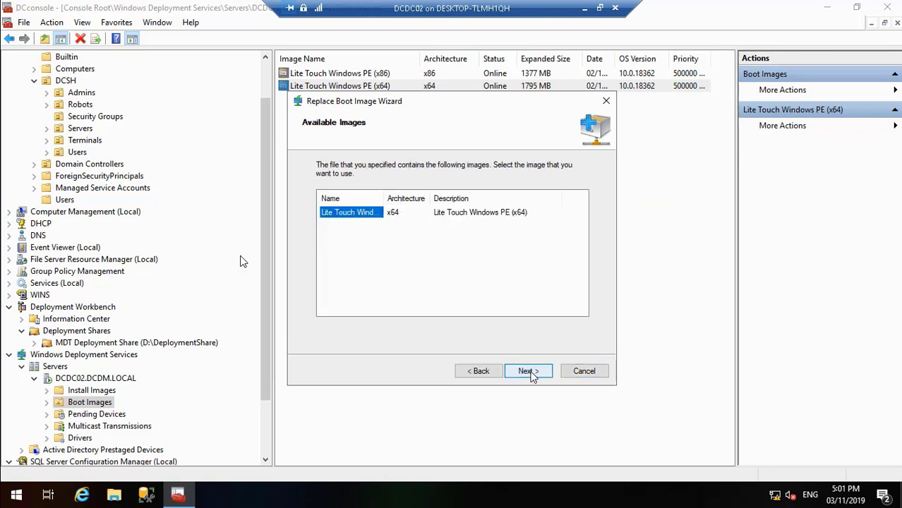
{"action": "left_click", "coordinate": [531, 371]}
{"action": "left_click", "coordinate": [531, 372]}
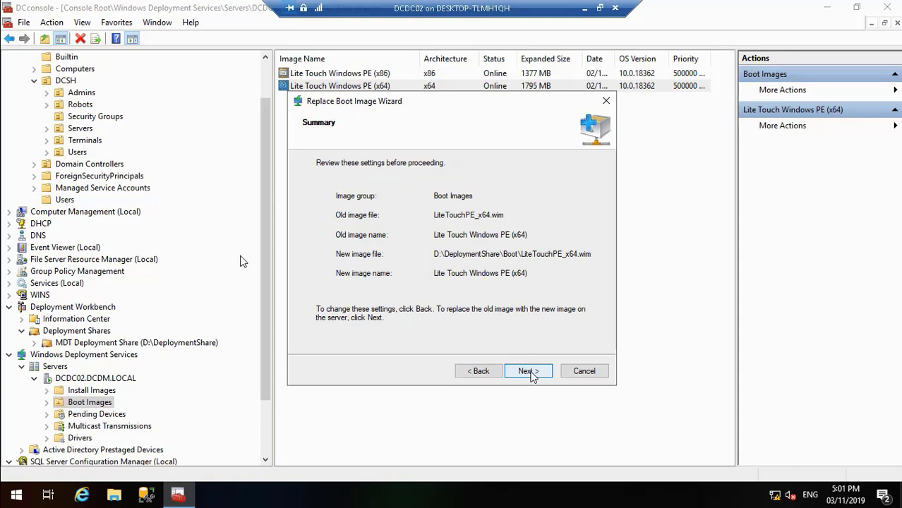
{"action": "left_click", "coordinate": [531, 372]}
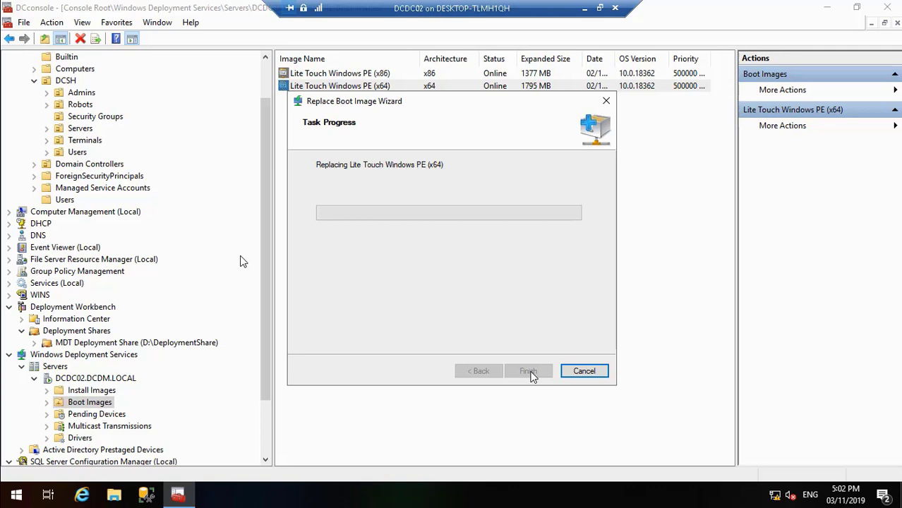
Let the x64 replacement finish and move on to replacing the x86 image.
{"action": "mouse_move", "coordinate": [830, 486]}
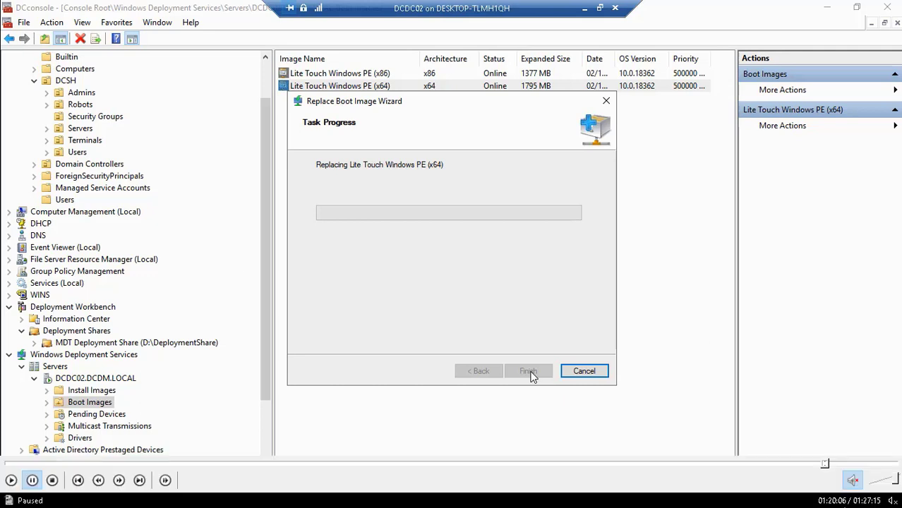
{"action": "left_click", "coordinate": [828, 464]}
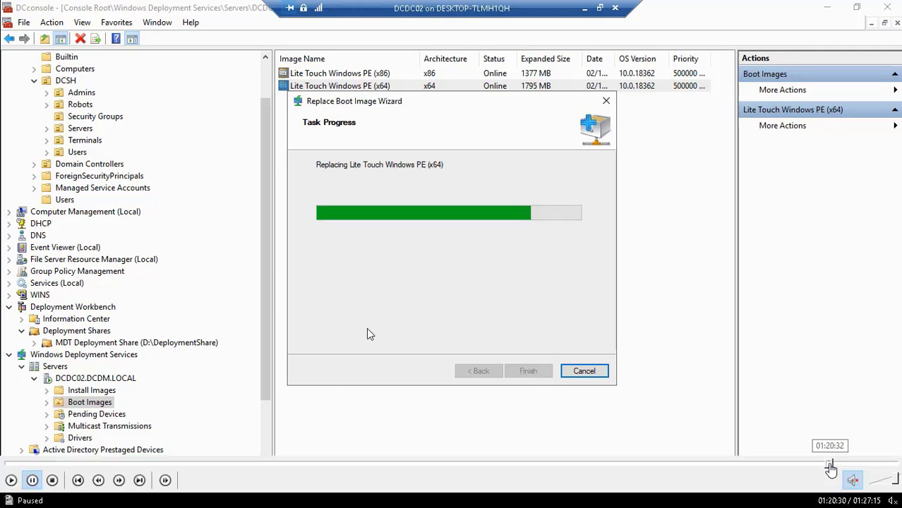
{"action": "left_click", "coordinate": [831, 464]}
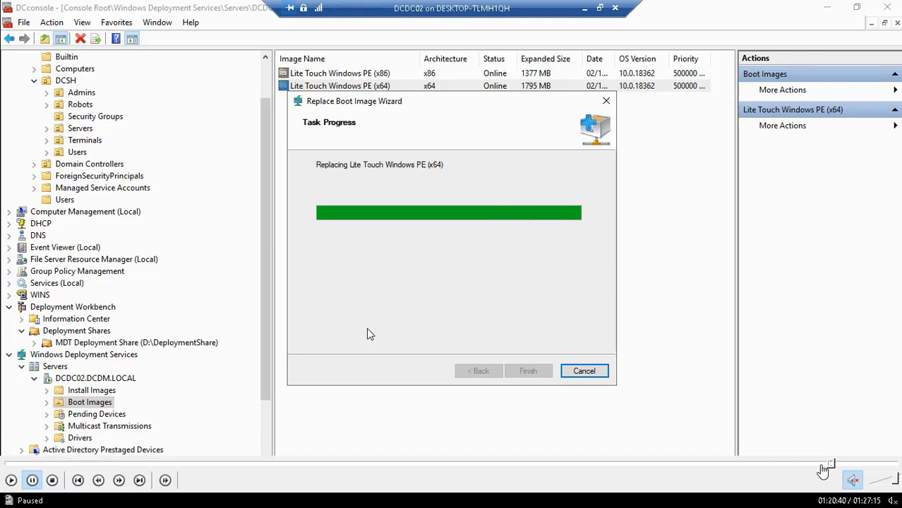
{"action": "left_click", "coordinate": [836, 463]}
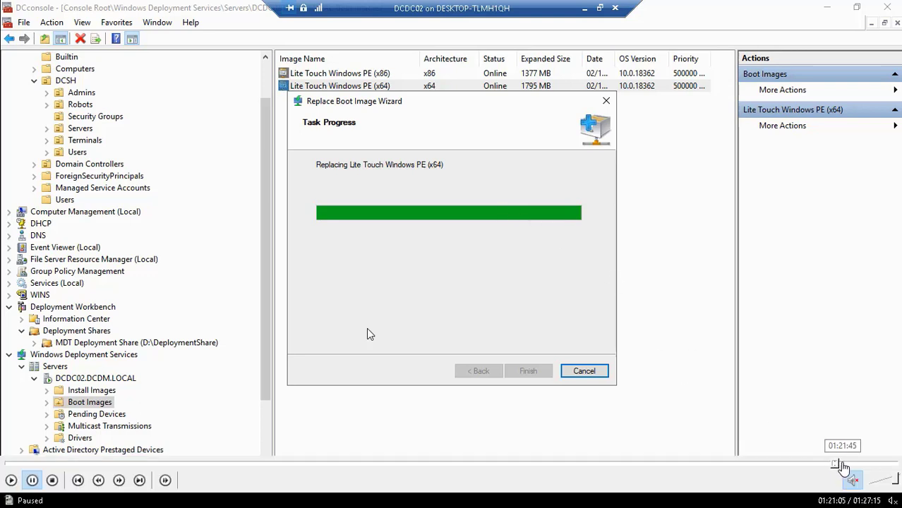
{"action": "left_click", "coordinate": [842, 464]}
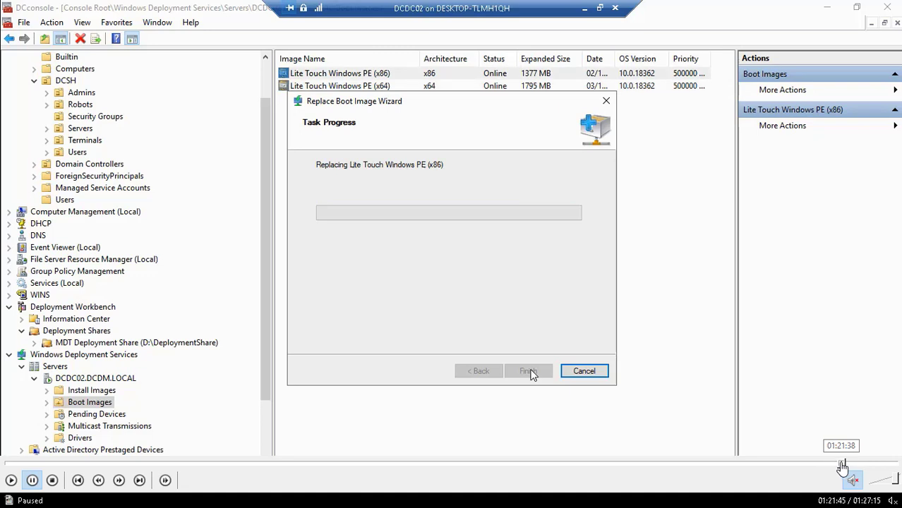
Replace the x86 Lite Touch boot image with LiteTouchPE_x86.wim.
{"action": "left_click", "coordinate": [842, 465]}
{"action": "key", "text": "space"}
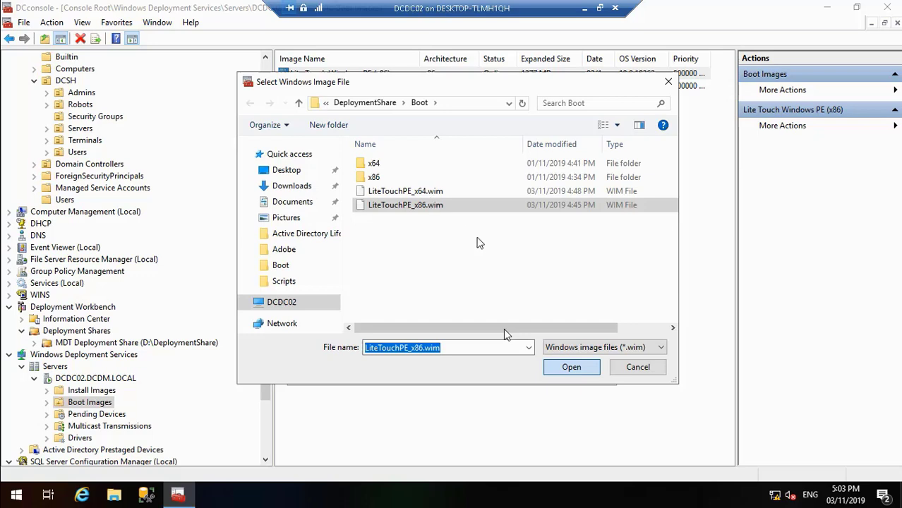
{"action": "mouse_move", "coordinate": [687, 474]}
{"action": "mouse_move", "coordinate": [775, 461]}
{"action": "left_click", "coordinate": [843, 463]}
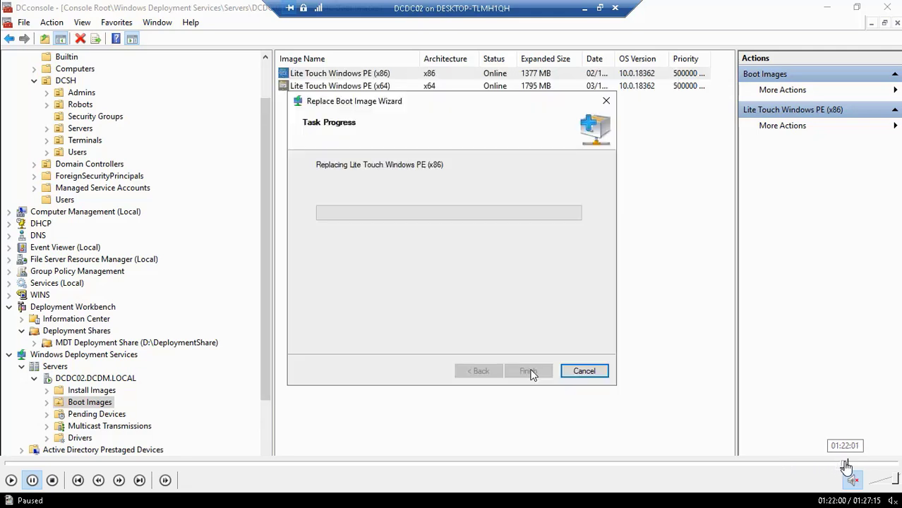
{"action": "left_click", "coordinate": [850, 463]}
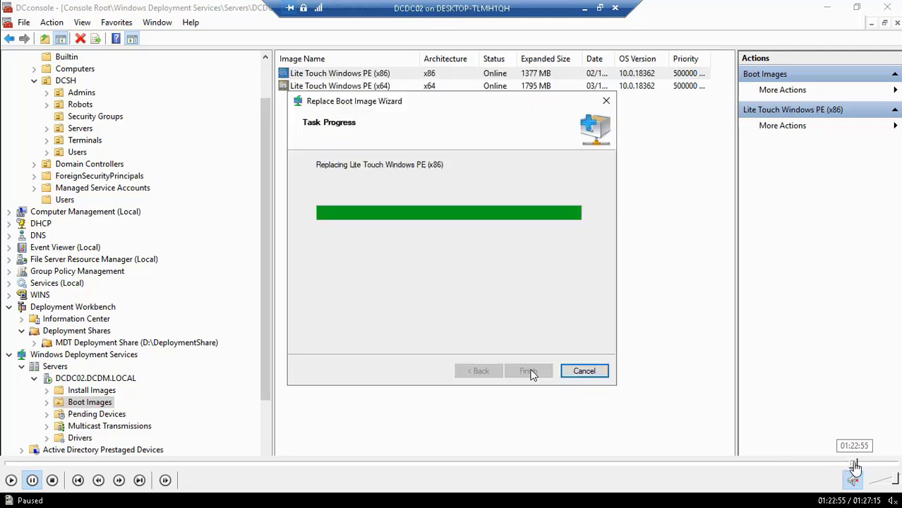
Shut down DCDC02 from the Start menu until Hyper-V shows it Stopping.
{"action": "left_click", "coordinate": [861, 463]}
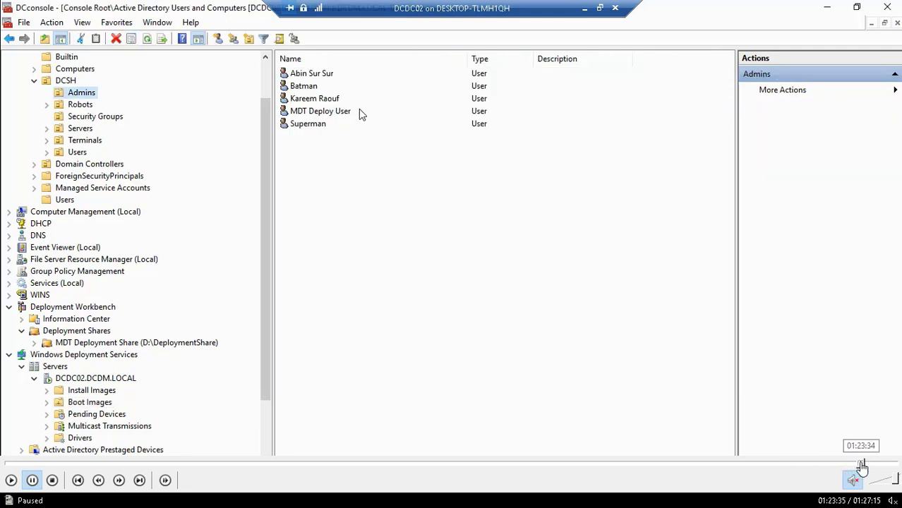
{"action": "left_click", "coordinate": [865, 464]}
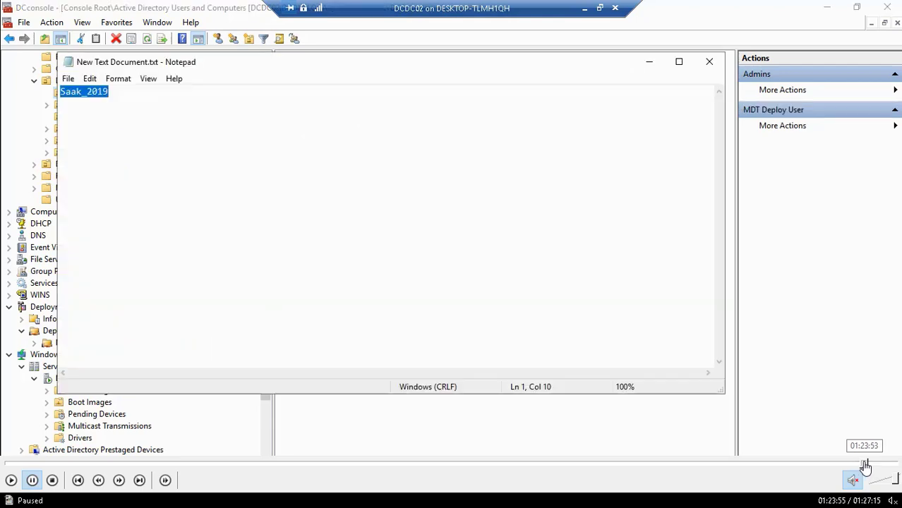
{"action": "left_click", "coordinate": [868, 464]}
{"action": "left_click", "coordinate": [872, 463]}
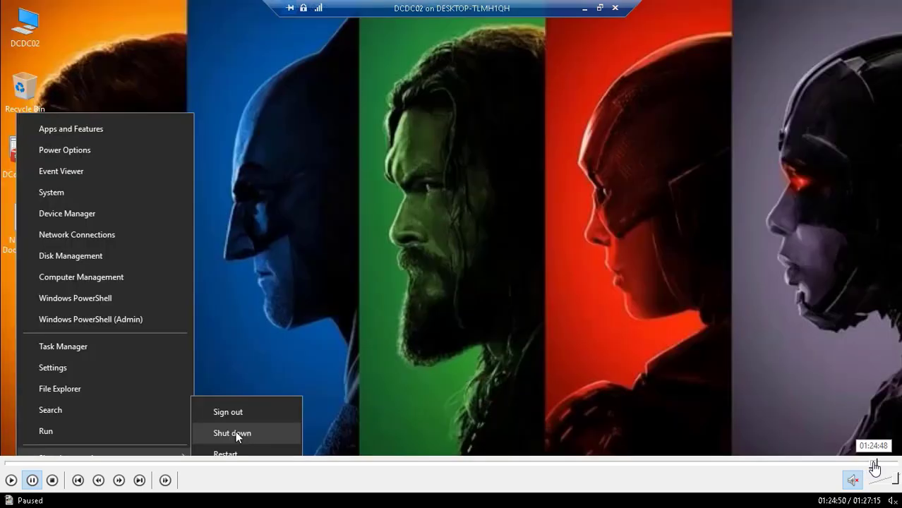
{"action": "left_click", "coordinate": [877, 464]}
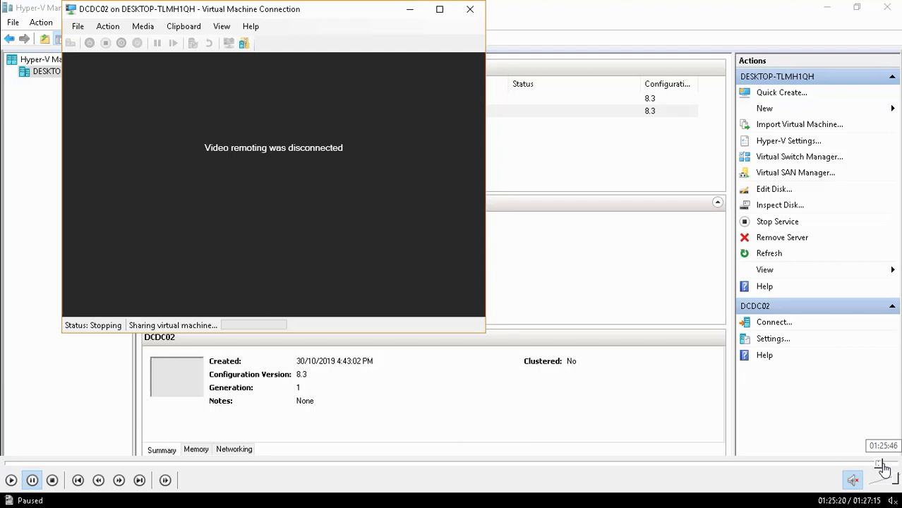
Confirm DCDC02 shows Off in Hyper-V Manager, then close the Hyper-V Manager window.
{"action": "left_click", "coordinate": [883, 463]}
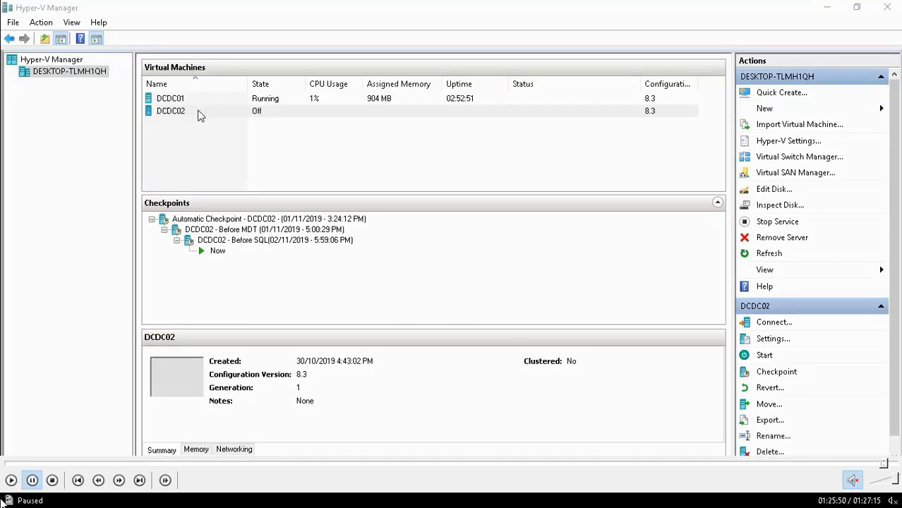
{"action": "left_click", "coordinate": [10, 480]}
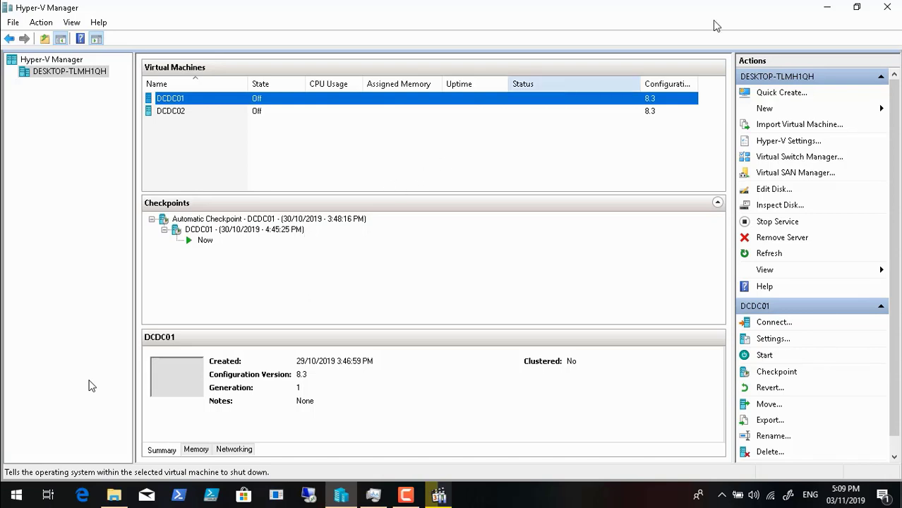
{"action": "left_click", "coordinate": [888, 7]}
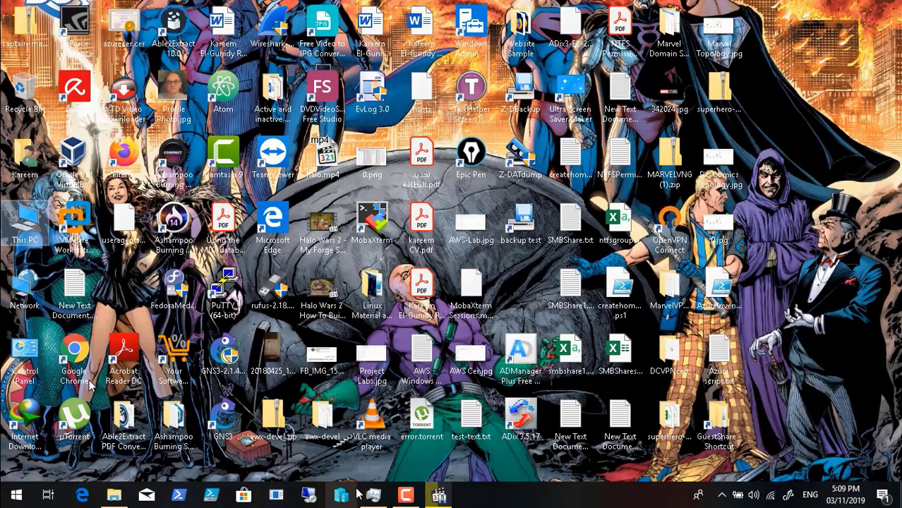
{"action": "mouse_move", "coordinate": [400, 496]}
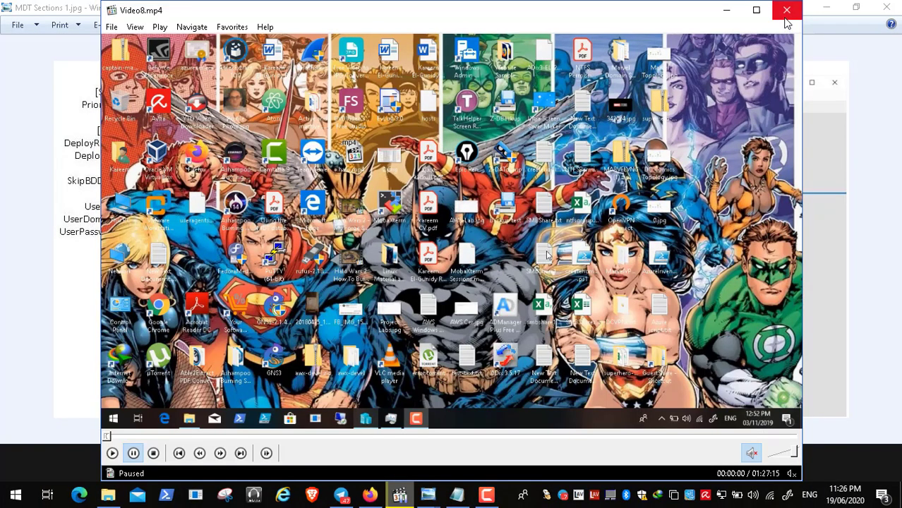
Close the video player and photo viewer, and bring up Firefox's 'MDT Tutorial Part 4: CustomSettings.ini' page.
{"action": "left_click", "coordinate": [786, 7]}
{"action": "left_click", "coordinate": [887, 7]}
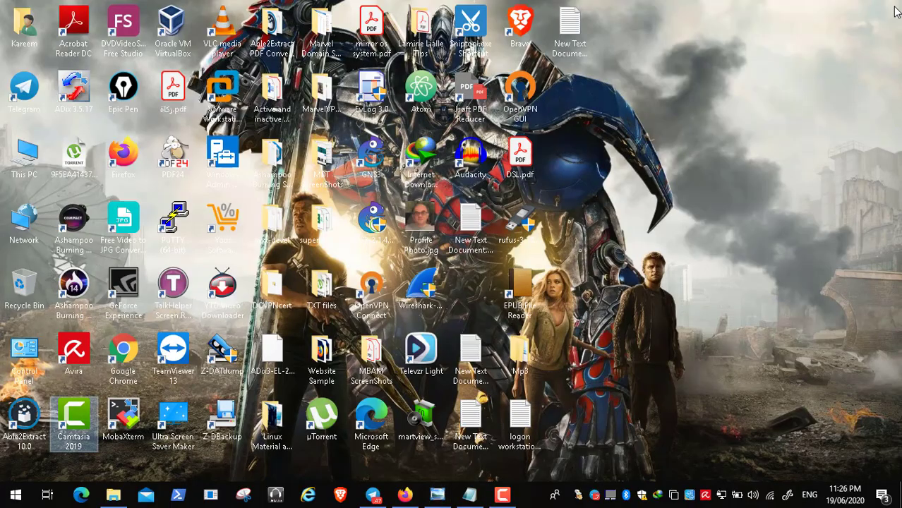
{"action": "left_click", "coordinate": [437, 494]}
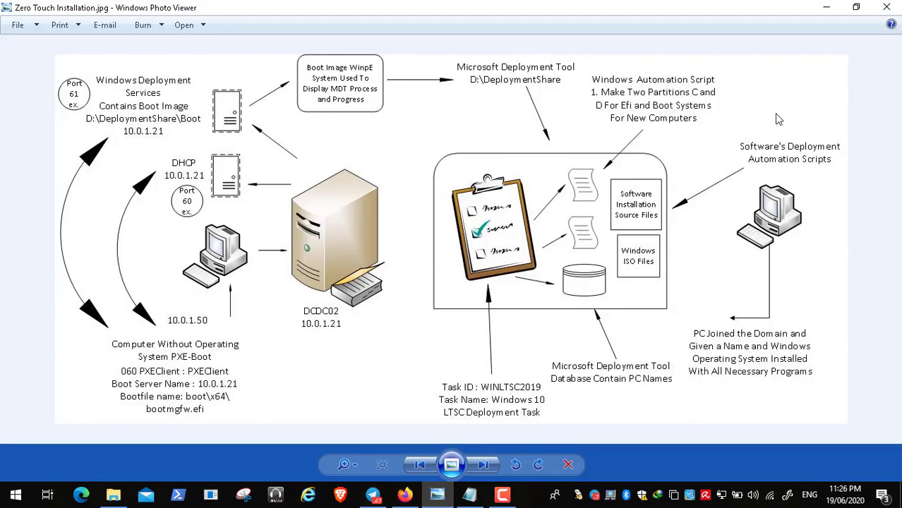
{"action": "left_click", "coordinate": [885, 9]}
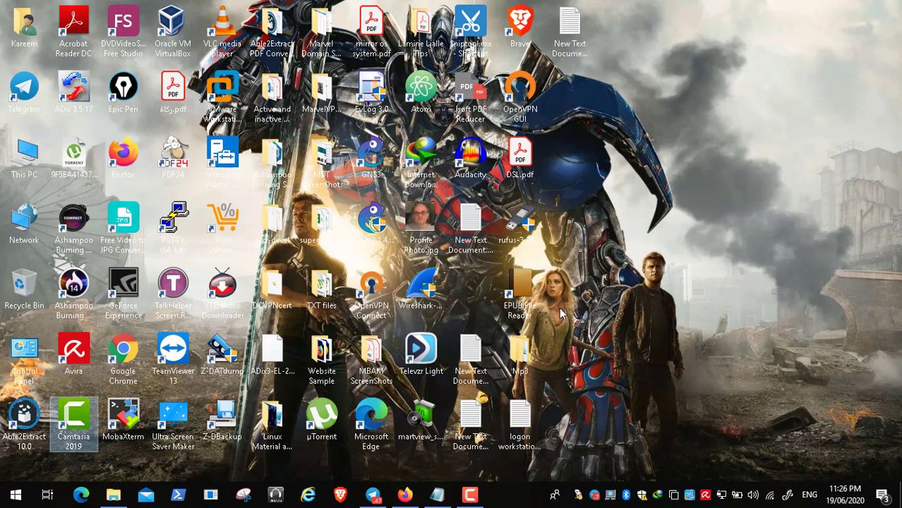
{"action": "left_click", "coordinate": [405, 495]}
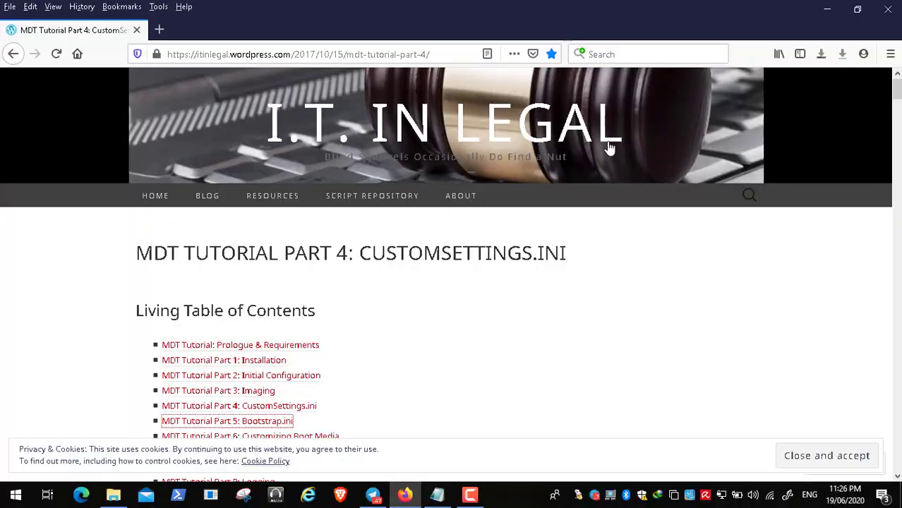